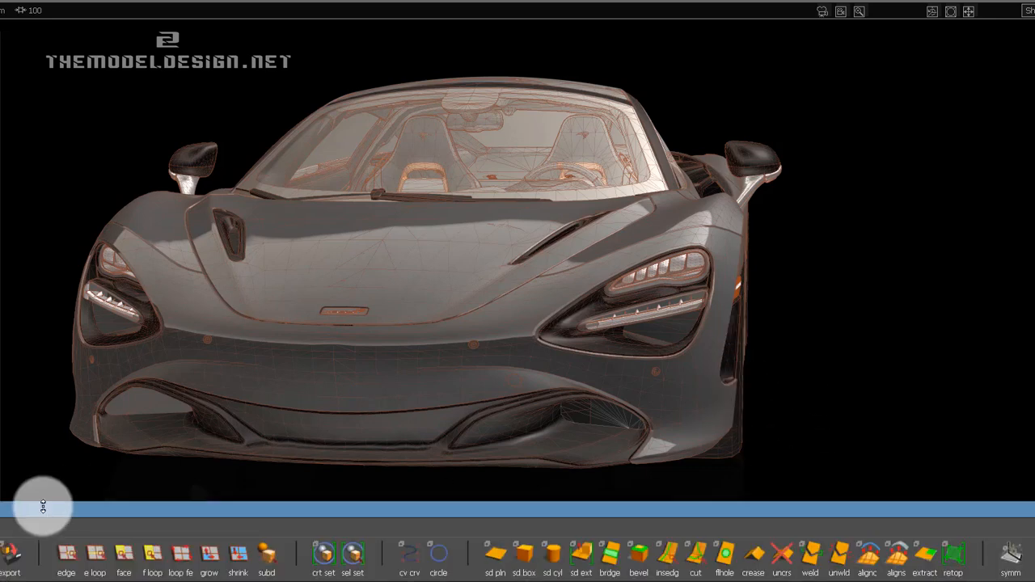
# Place the SUBD shelf horizontally along the viewport's lower edge, beneath the car model.
pyautogui.moveTo(19, 498); pyautogui.dragTo(40, 484)
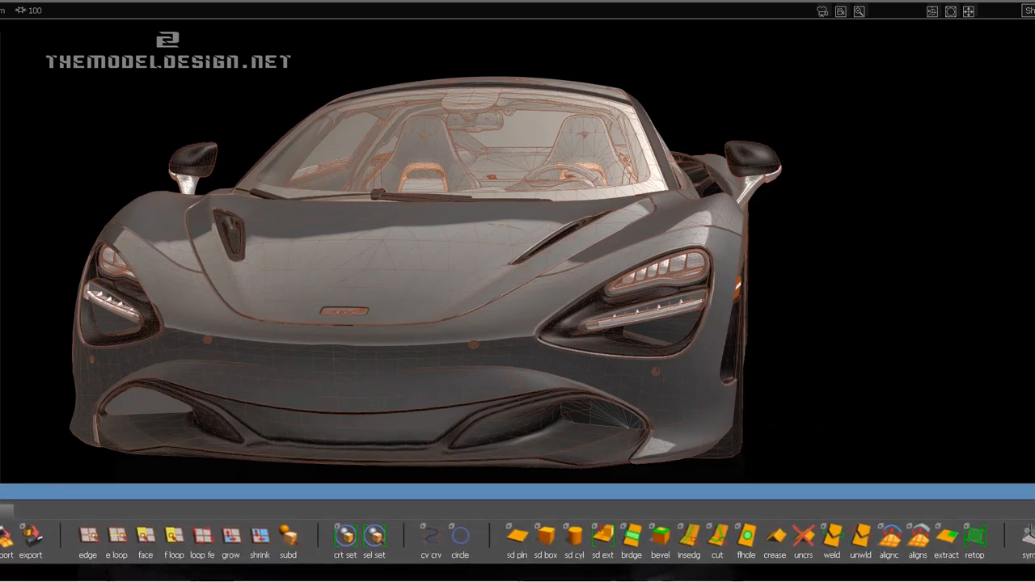
pyautogui.moveTo(0, 538); pyautogui.dragTo(0, 542)
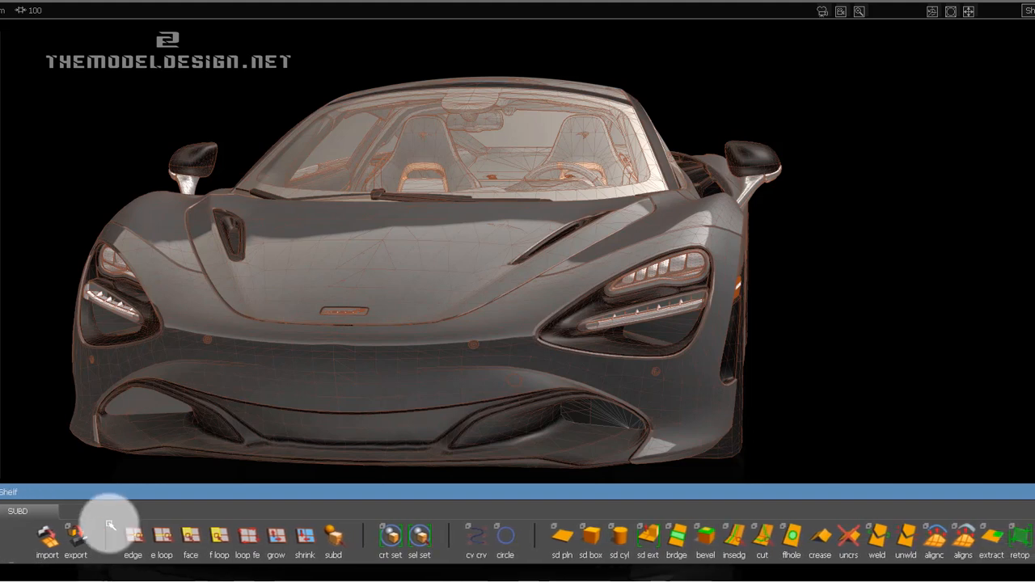
pyautogui.moveTo(135, 496); pyautogui.dragTo(34, 509)
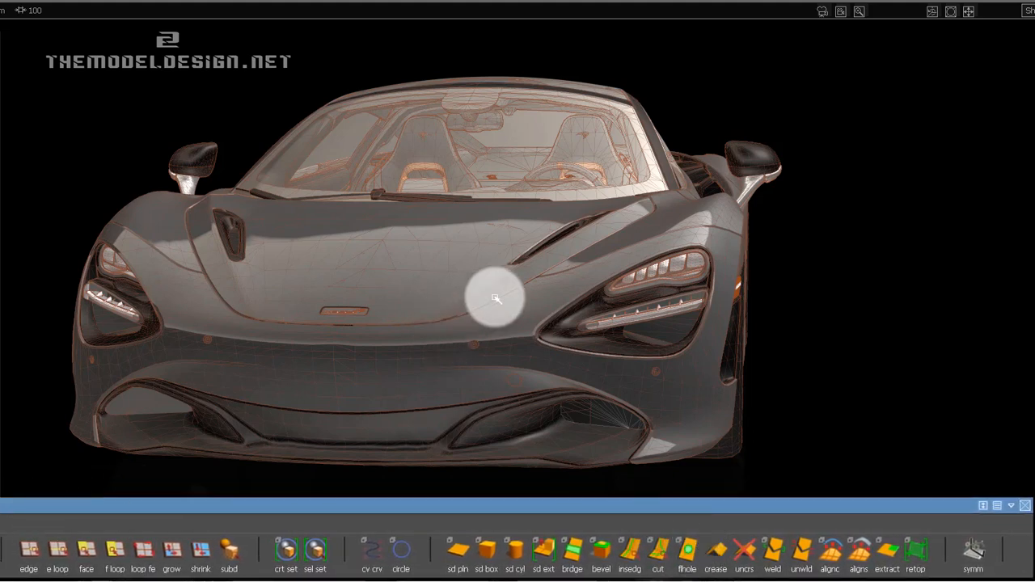
pyautogui.keyDown('alt'); pyautogui.moveTo(548, 302); pyautogui.dragTo(522, 309); pyautogui.keyUp('alt')
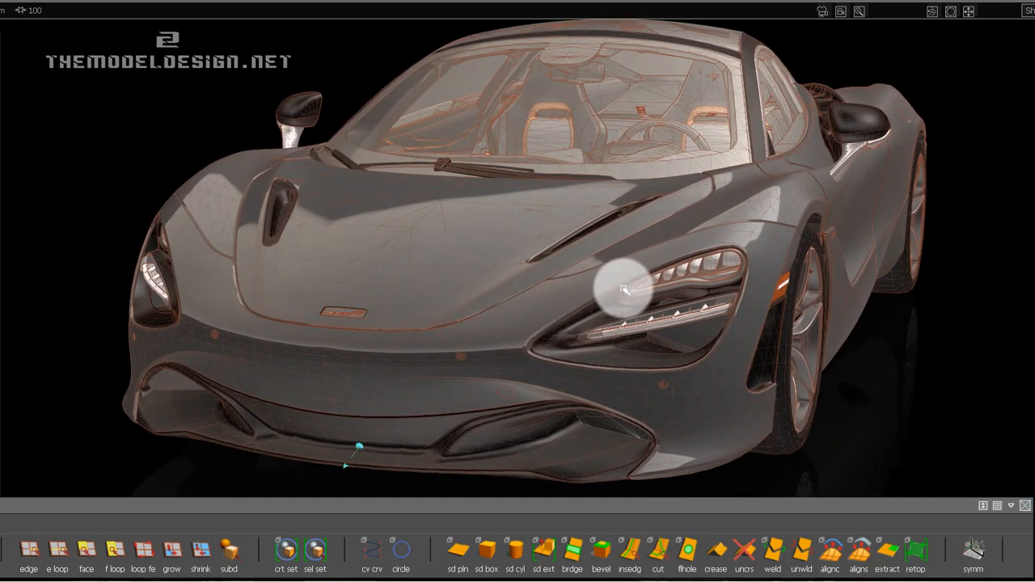
pyautogui.keyDown('alt'); pyautogui.keyDown('shift'); pyautogui.moveTo(630, 289); pyautogui.dragTo(622, 286, button='middle'); pyautogui.keyUp('shift'); pyautogui.keyUp('alt')
# Shorten the Control Panel, switch its workflow to Default, and park it collapsed along the viewport's upper edge.
pyautogui.moveTo(948, 17); pyautogui.dragTo(923, 0)
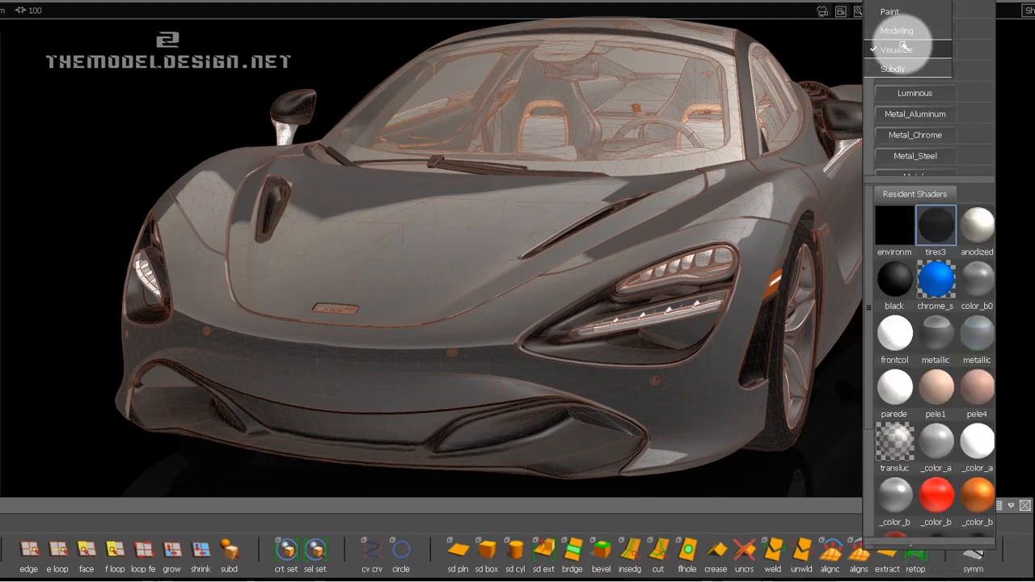
pyautogui.click(812, 67)
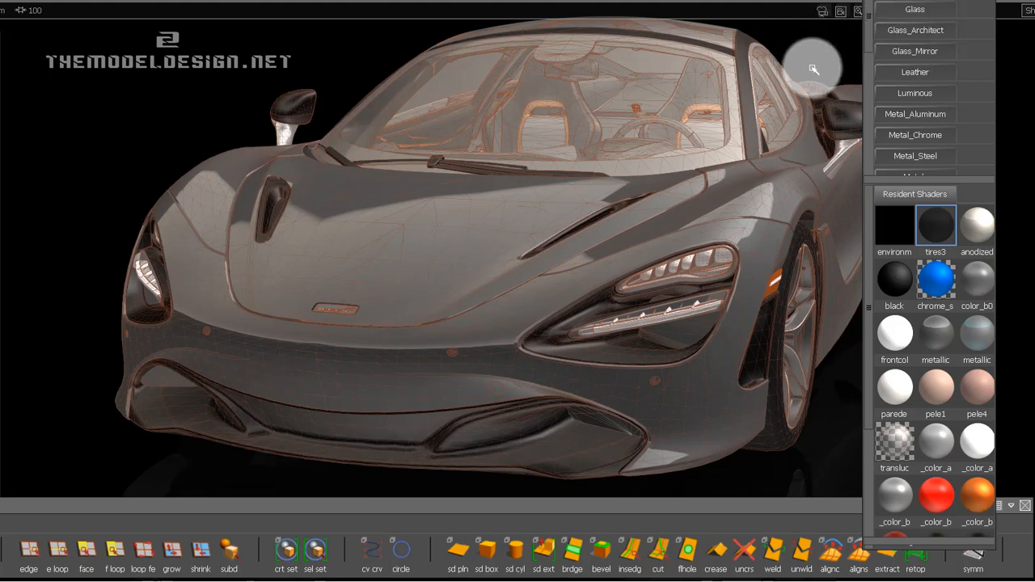
pyautogui.moveTo(959, 549); pyautogui.dragTo(960, 481)
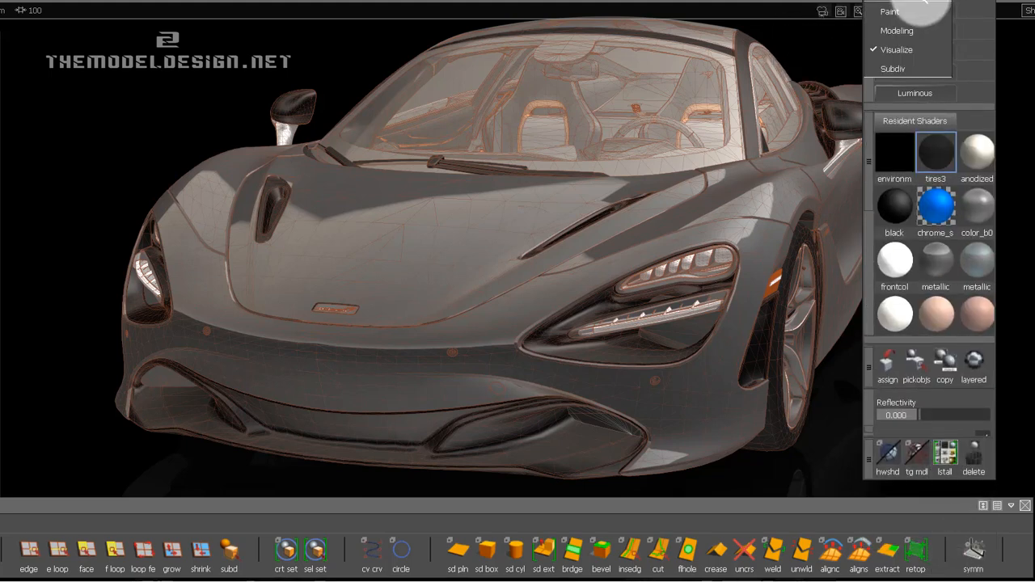
pyautogui.click(924, 0)
pyautogui.moveTo(914, 0); pyautogui.dragTo(944, 8)
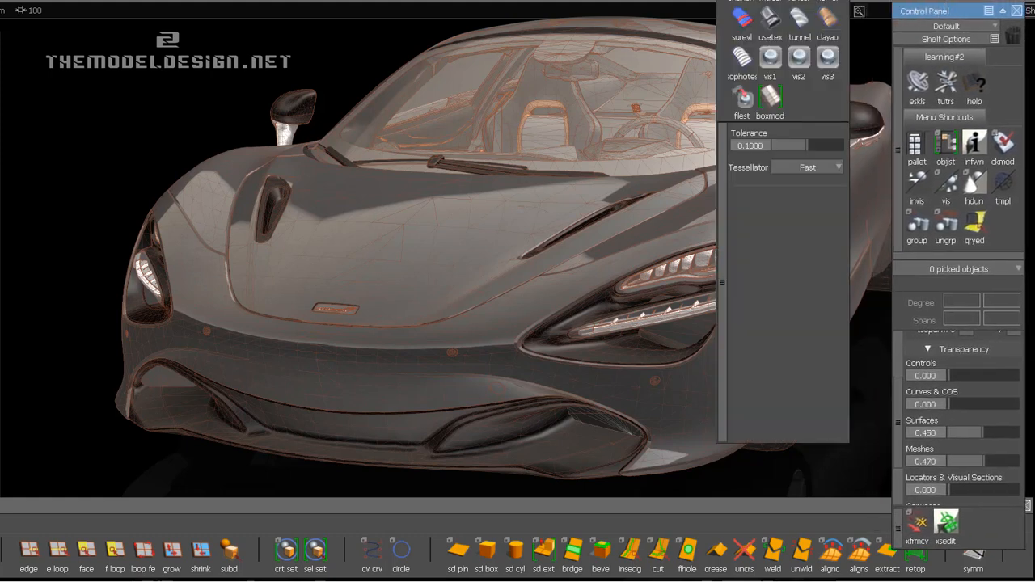
pyautogui.click(1004, 11)
# Park the Diagnostic Shade window beside the Control Panel, shorten it and collapse it.
pyautogui.moveTo(767, 0); pyautogui.dragTo(804, 10)
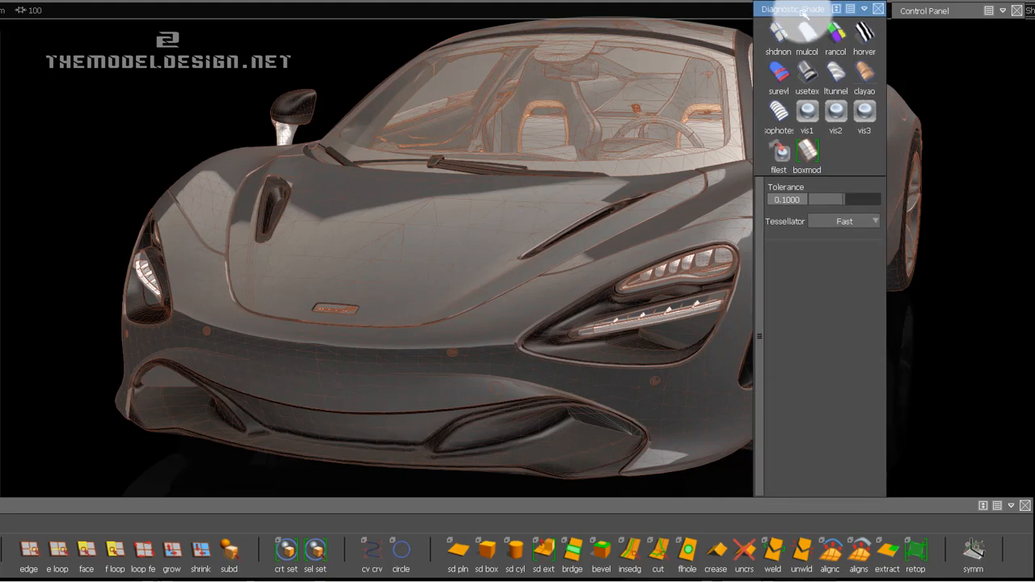
pyautogui.moveTo(812, 496); pyautogui.dragTo(808, 455)
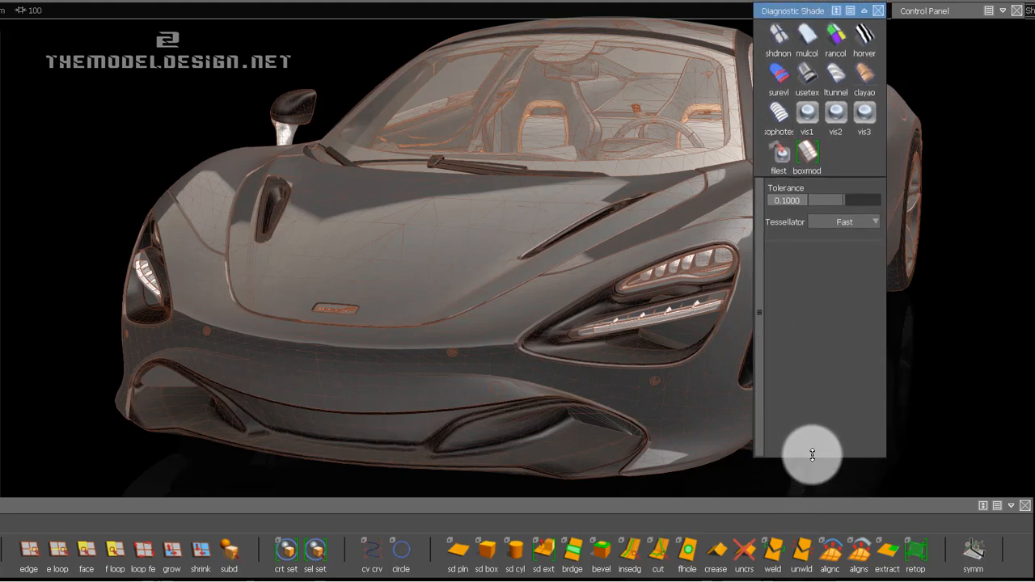
pyautogui.moveTo(817, 10)
pyautogui.mouseDown()
pyautogui.moveTo(821, 18)
pyautogui.moveTo(815, 12)
pyautogui.mouseUp()
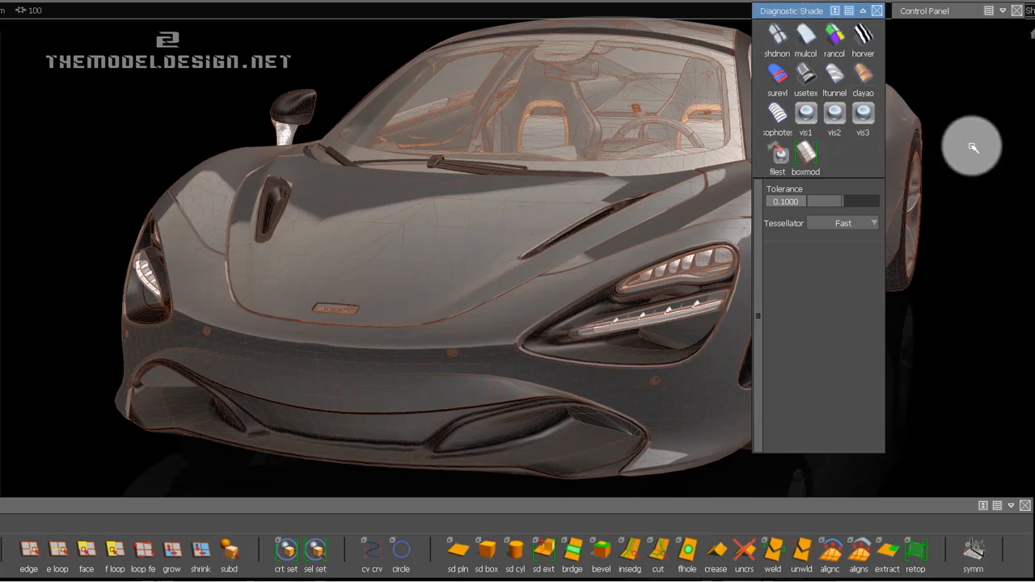
# Draw a four-point CV curve following the front bumper's profile from the intake's upper edge up to the hood.
pyautogui.moveTo(450, 275)
pyautogui.keyDown('alt'); pyautogui.keyDown('shift'); pyautogui.mouseDown()
pyautogui.moveTo(609, 274)
pyautogui.moveTo(462, 253)
pyautogui.moveTo(478, 261)
pyautogui.mouseUp(); pyautogui.keyUp('shift'); pyautogui.keyUp('alt')
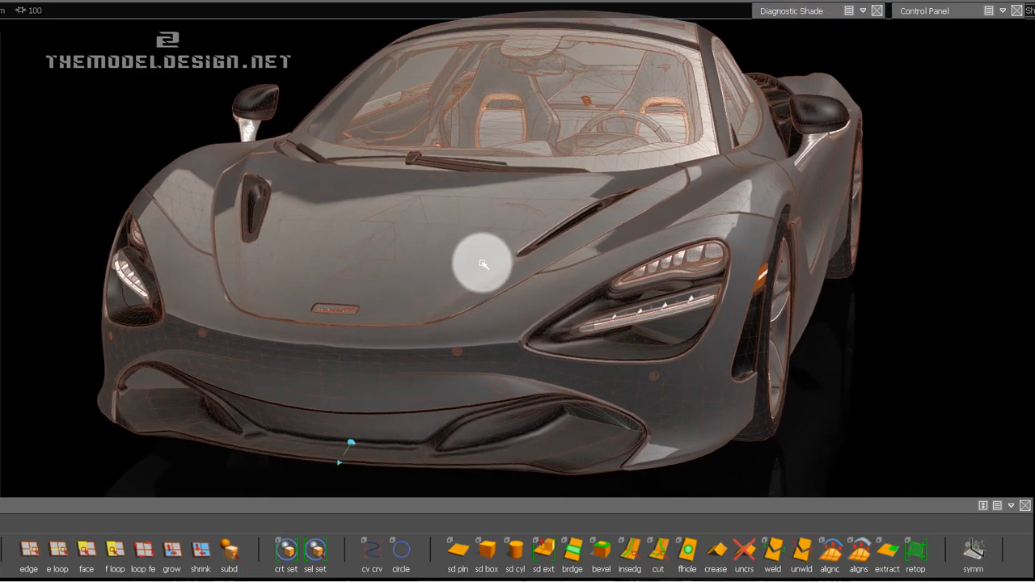
pyautogui.keyDown('alt'); pyautogui.keyDown('shift'); pyautogui.moveTo(539, 324); pyautogui.dragTo(495, 334); pyautogui.keyUp('shift'); pyautogui.keyUp('alt')
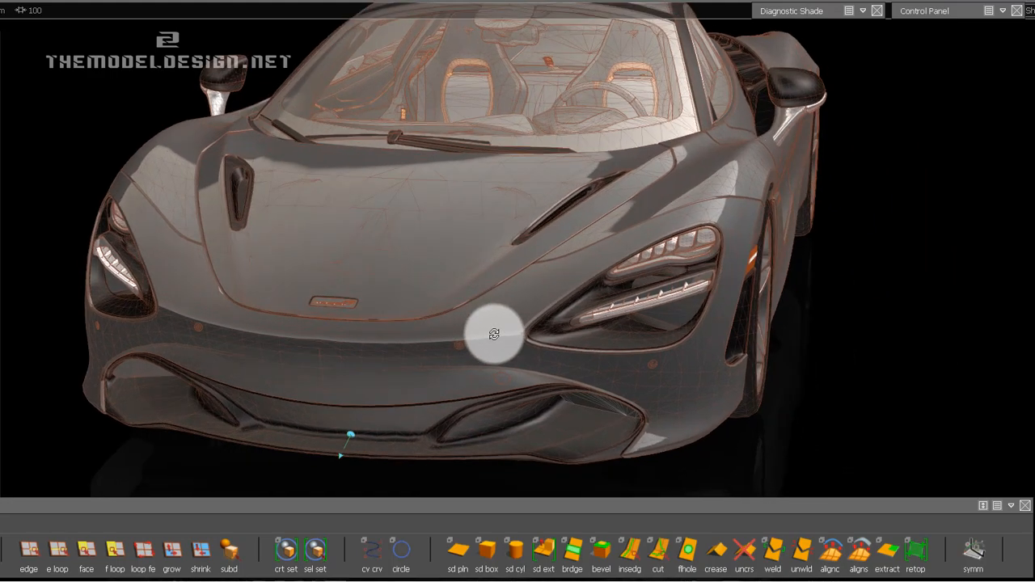
pyautogui.keyDown('alt'); pyautogui.keyDown('shift'); pyautogui.moveTo(653, 318); pyautogui.dragTo(342, 270); pyautogui.keyUp('shift'); pyautogui.keyUp('alt')
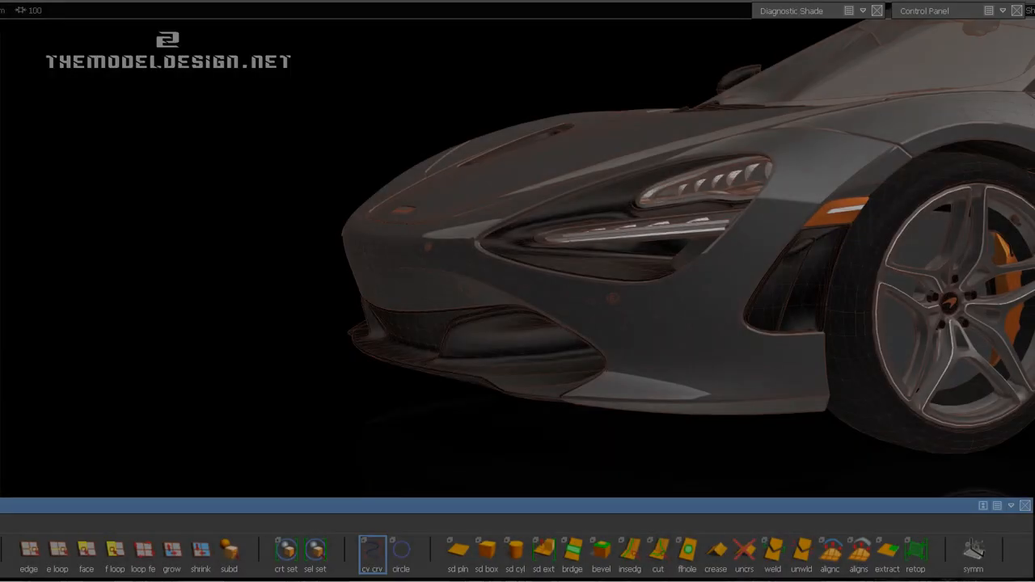
pyautogui.keyDown('alt'); pyautogui.moveTo(869, 116); pyautogui.dragTo(440, 285); pyautogui.keyUp('alt')
pyautogui.keyDown('alt'); pyautogui.keyDown('shift'); pyautogui.moveTo(441, 286); pyautogui.dragTo(437, 266, button='right'); pyautogui.keyUp('shift'); pyautogui.keyUp('alt')
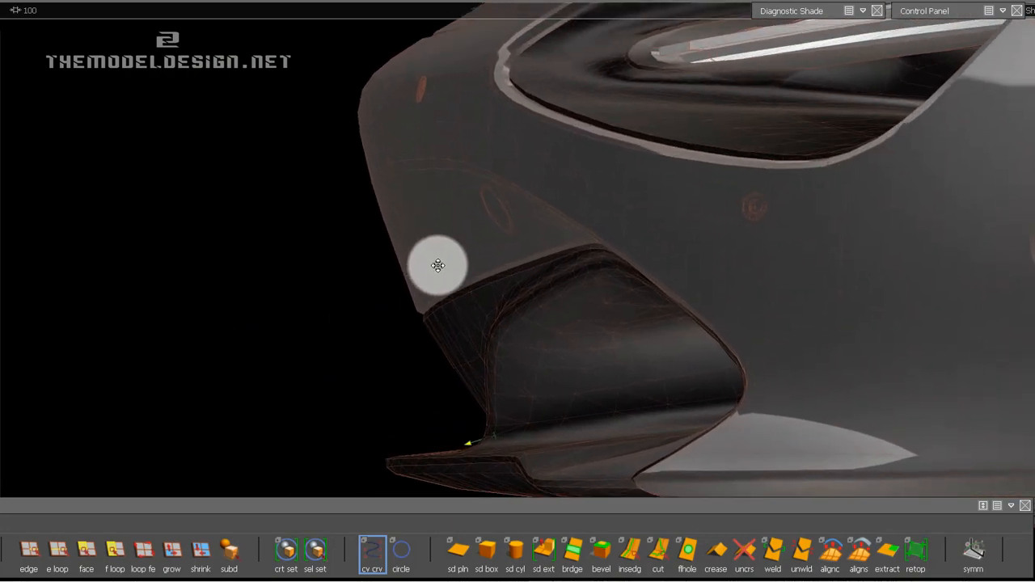
pyautogui.keyDown('alt'); pyautogui.keyDown('shift'); pyautogui.moveTo(437, 266); pyautogui.dragTo(423, 355, button='middle'); pyautogui.keyUp('shift'); pyautogui.keyUp('alt')
pyautogui.keyDown('alt'); pyautogui.keyDown('shift'); pyautogui.moveTo(423, 356); pyautogui.dragTo(401, 321, button='right'); pyautogui.keyUp('shift'); pyautogui.keyUp('alt')
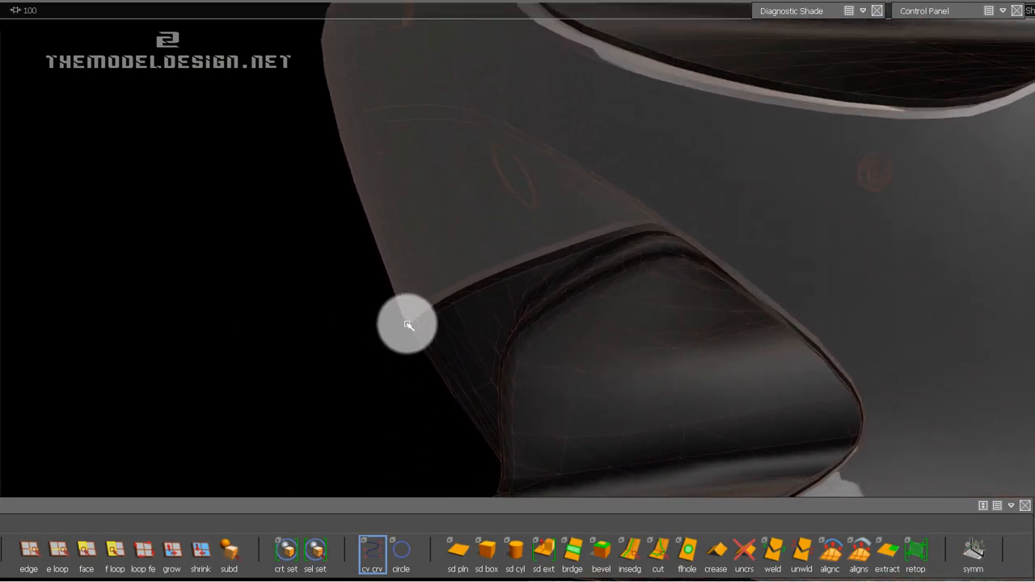
pyautogui.click(405, 325)
pyautogui.keyDown('alt'); pyautogui.keyDown('shift'); pyautogui.moveTo(326, 199); pyautogui.dragTo(375, 393, button='middle'); pyautogui.keyUp('shift'); pyautogui.keyUp('alt')
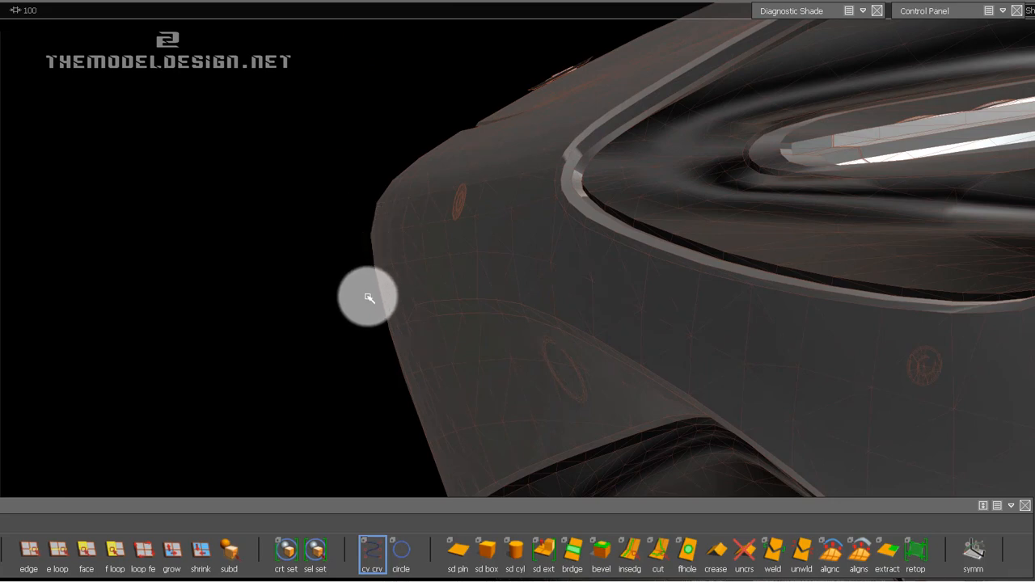
pyautogui.click(351, 198)
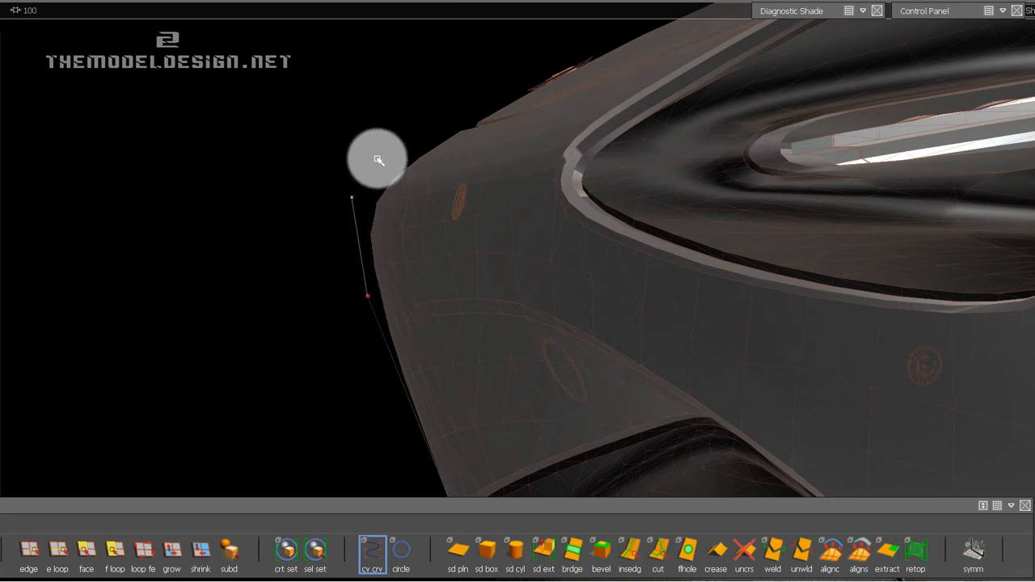
pyautogui.click(477, 124)
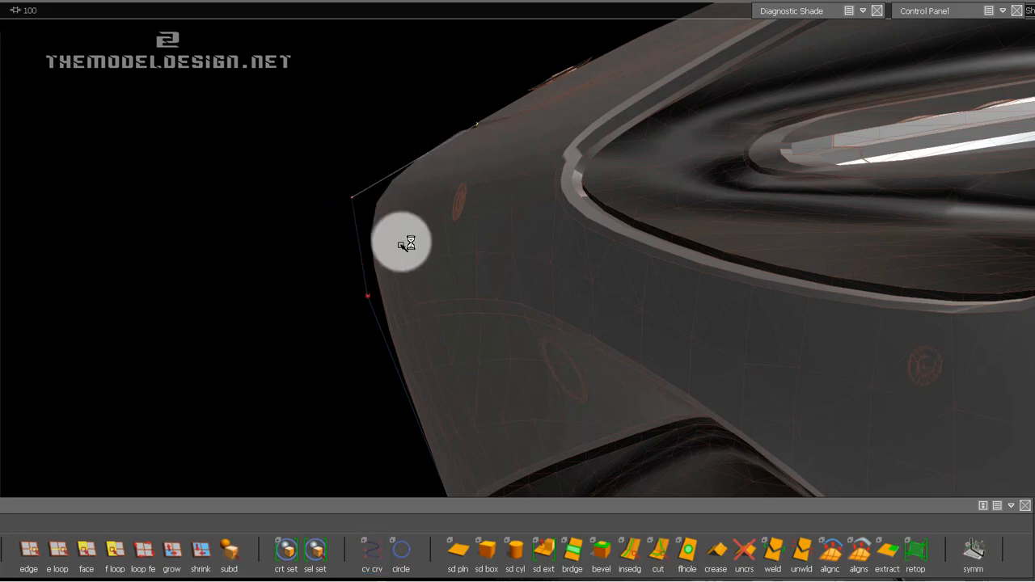
# With the Transform CV tool, set mouse sensitivity to 1 and slide the curve's nose-corner CV outward along the hood direction.
pyautogui.click(922, 11)
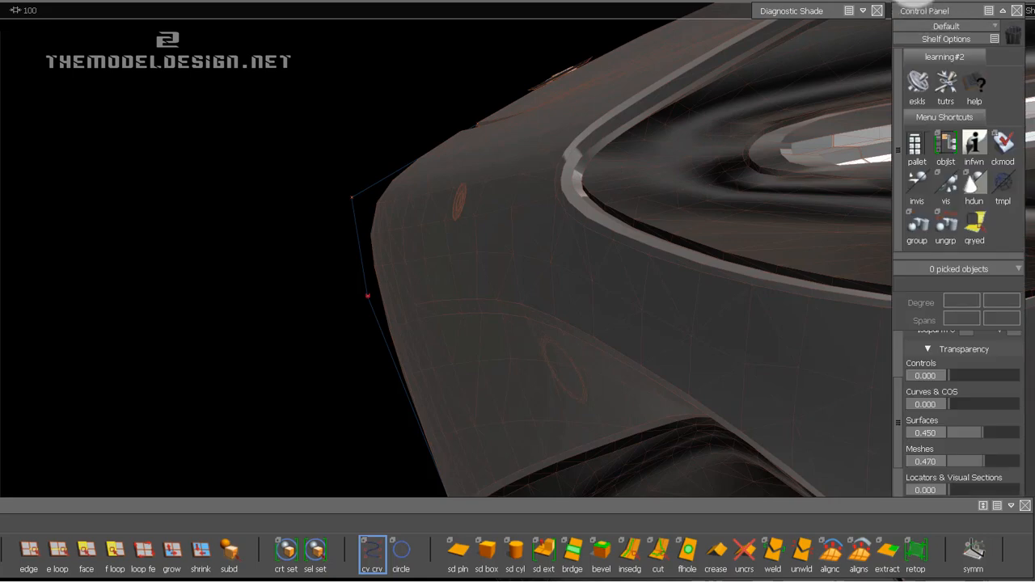
pyautogui.click(923, 28)
pyautogui.click(924, 62)
pyautogui.click(919, 524)
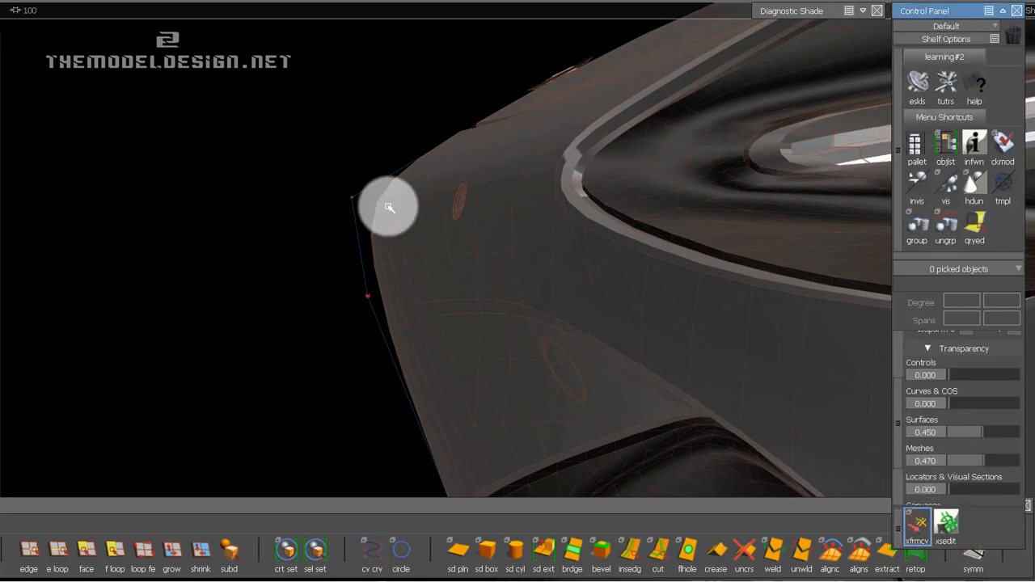
pyautogui.hotkey('shift', 'alt')
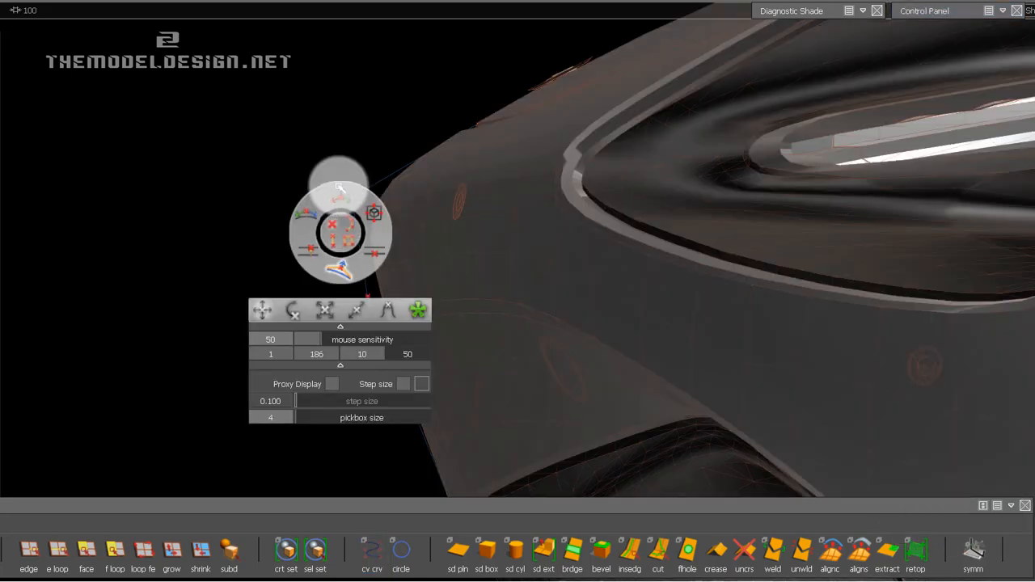
pyautogui.moveTo(325, 185); pyautogui.dragTo(369, 220)
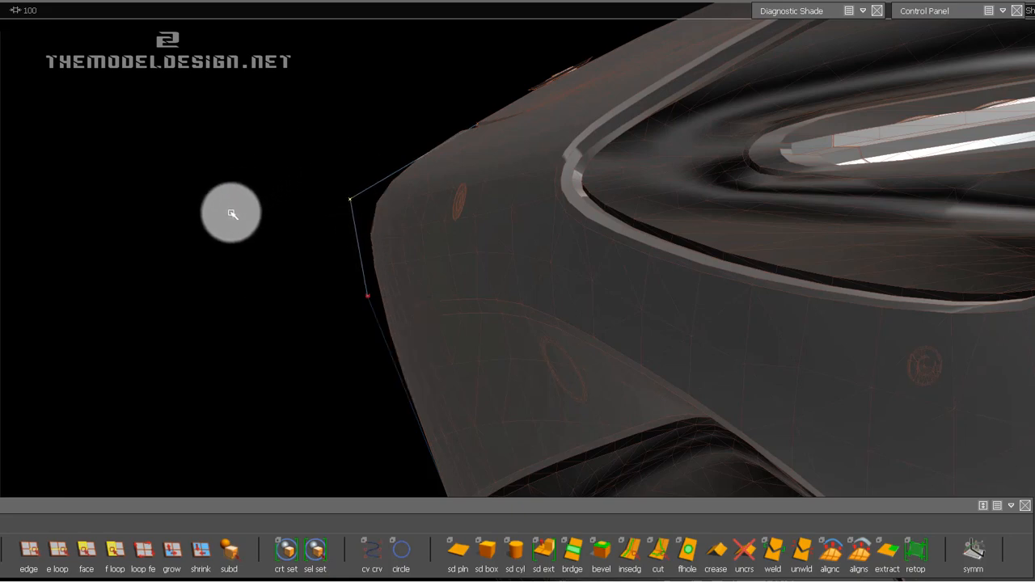
pyautogui.moveTo(231, 213); pyautogui.dragTo(97, 301)
pyautogui.press('space')
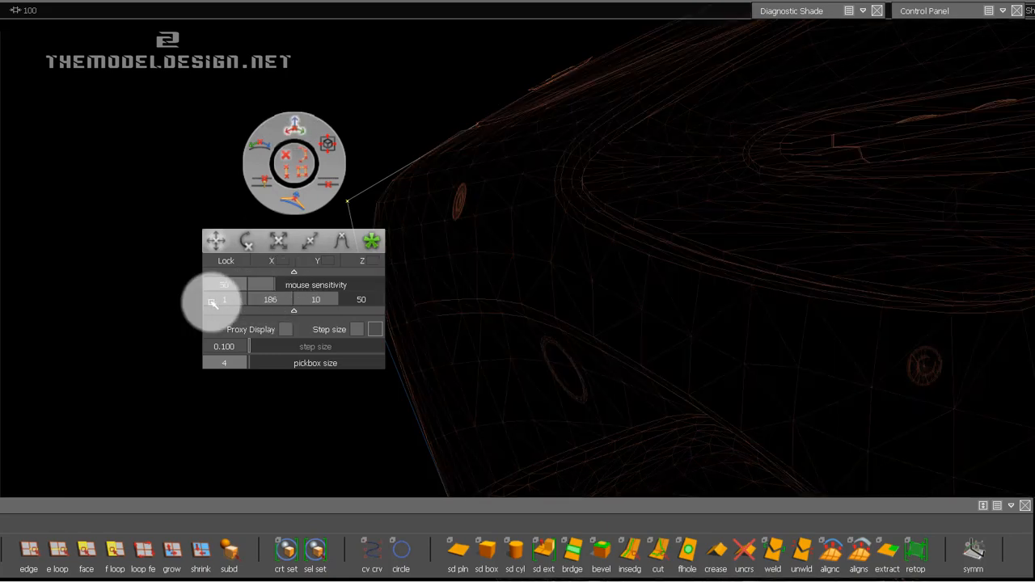
pyautogui.click(212, 301)
pyautogui.moveTo(256, 170); pyautogui.dragTo(238, 178)
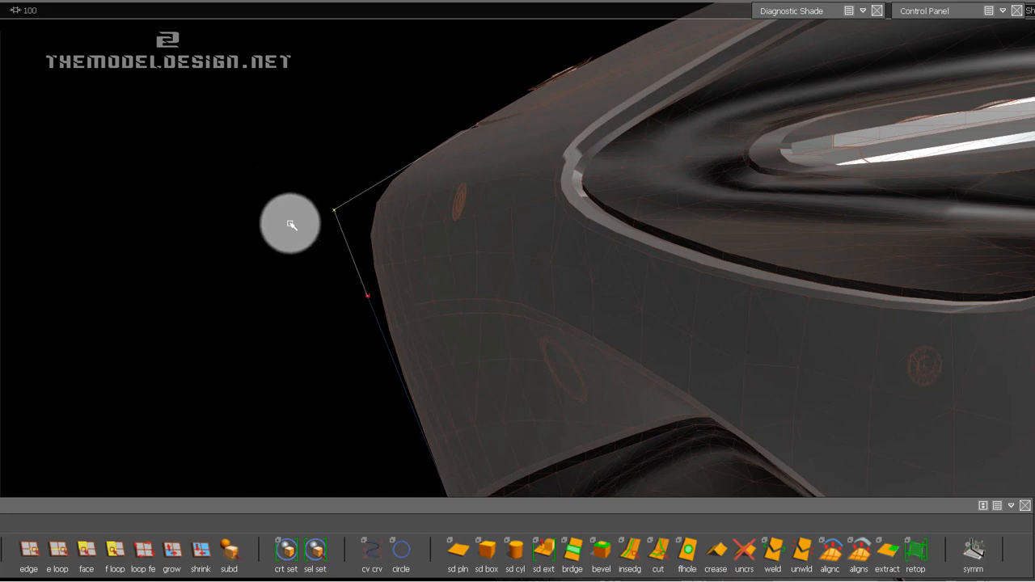
# Fine-tune the curve's two middle CVs, bringing the nose-corner CV back closer to the bumper.
pyautogui.click(363, 238)
pyautogui.keyDown('alt'); pyautogui.keyDown('shift'); pyautogui.moveTo(359, 294); pyautogui.dragTo(345, 269, button='middle'); pyautogui.keyUp('shift'); pyautogui.keyUp('alt')
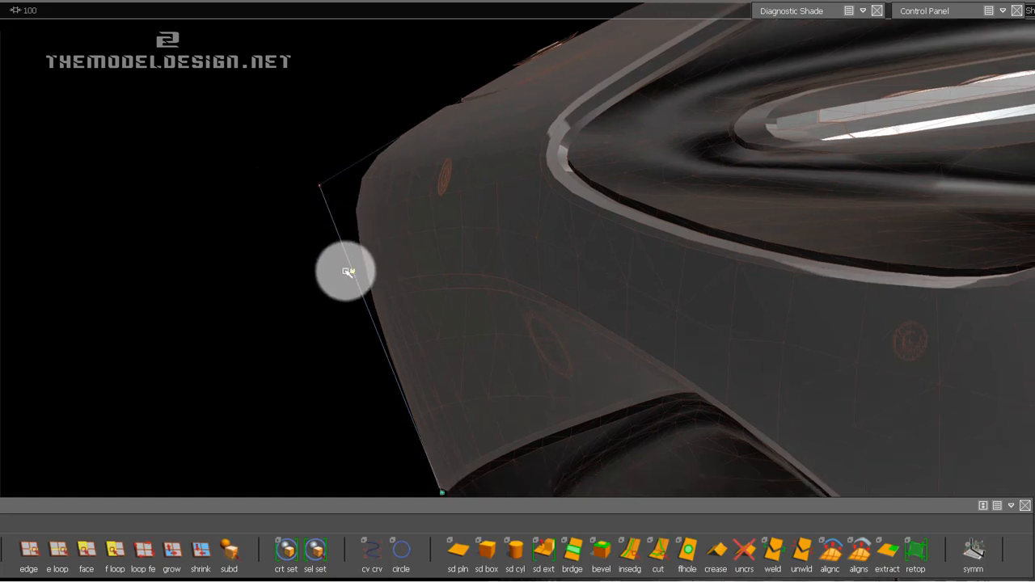
pyautogui.moveTo(309, 180); pyautogui.dragTo(332, 202)
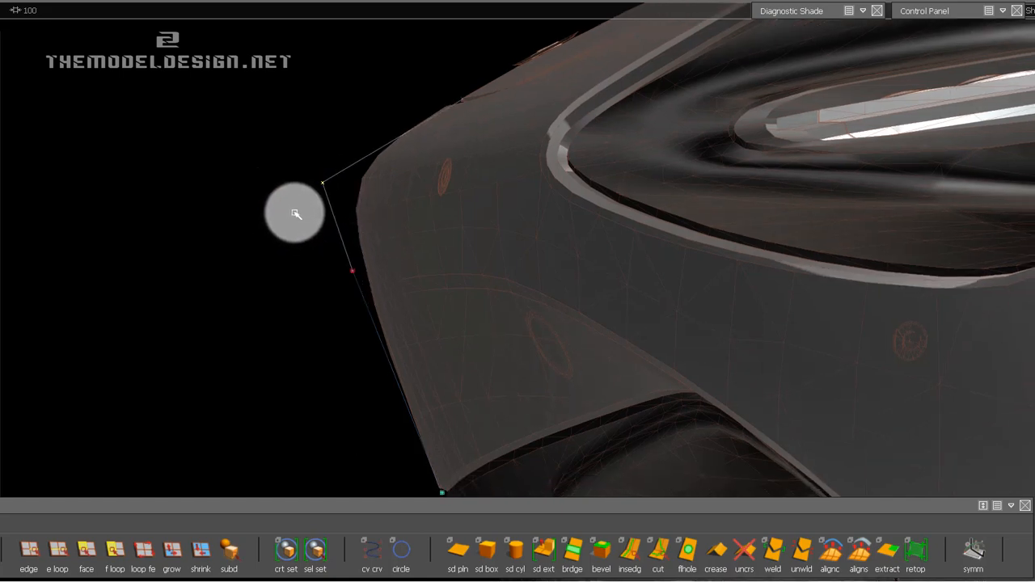
pyautogui.moveTo(311, 161); pyautogui.dragTo(346, 216)
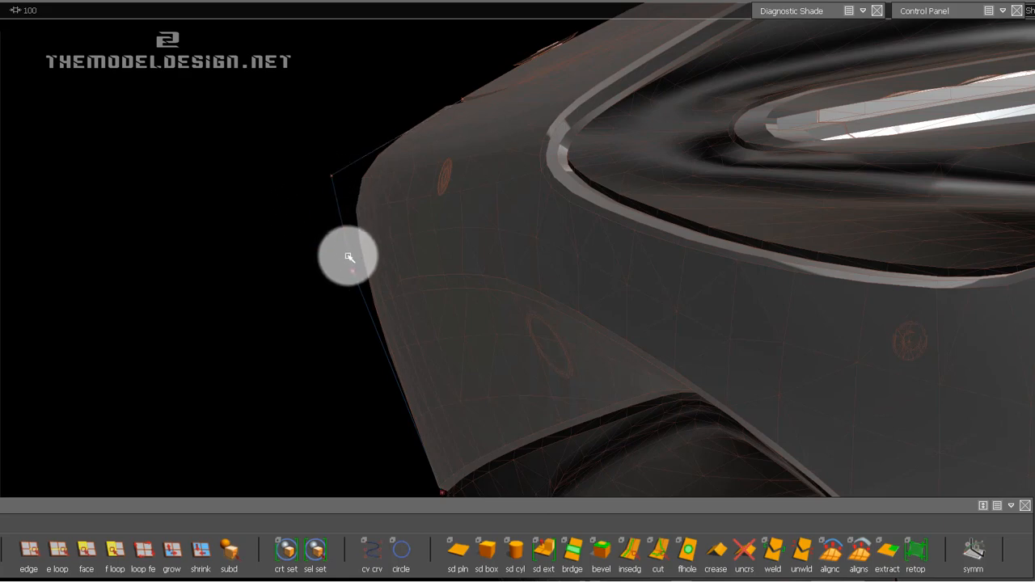
pyautogui.moveTo(348, 256); pyautogui.dragTo(375, 306)
pyautogui.keyDown('ctrl'); pyautogui.keyDown('shift'); pyautogui.moveTo(327, 314); pyautogui.dragTo(310, 261); pyautogui.keyUp('shift'); pyautogui.keyUp('ctrl')
pyautogui.keyDown('alt'); pyautogui.keyDown('shift'); pyautogui.moveTo(310, 261); pyautogui.dragTo(311, 253, button='middle'); pyautogui.keyUp('shift'); pyautogui.keyUp('alt')
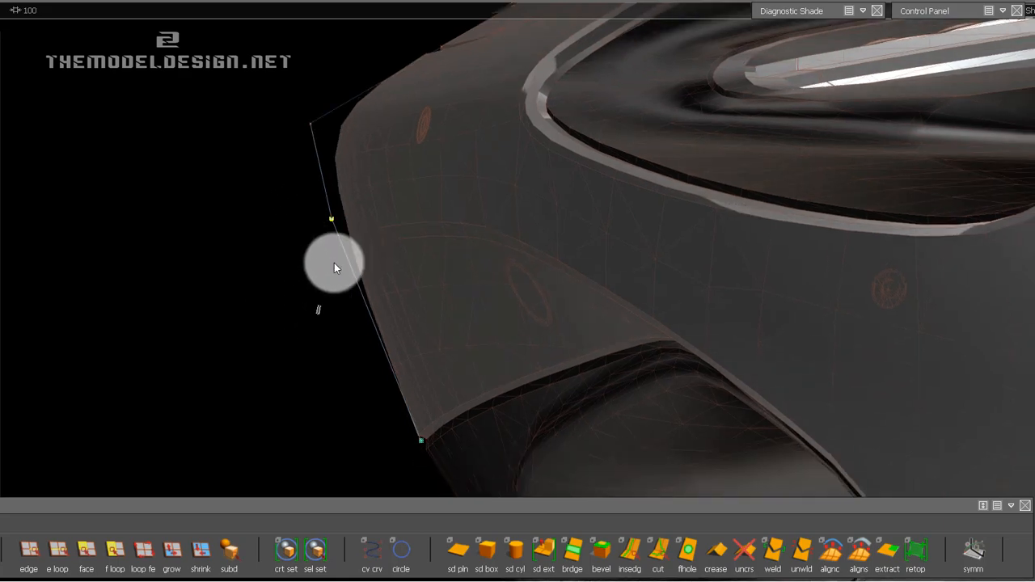
pyautogui.click(386, 303)
# Stretch the curve's lower-end CV downward from the intake's upper edge toward the splitter with Transform CV.
pyautogui.keyDown('alt'); pyautogui.keyDown('shift'); pyautogui.moveTo(358, 265); pyautogui.dragTo(375, 296, button='right'); pyautogui.keyUp('shift'); pyautogui.keyUp('alt')
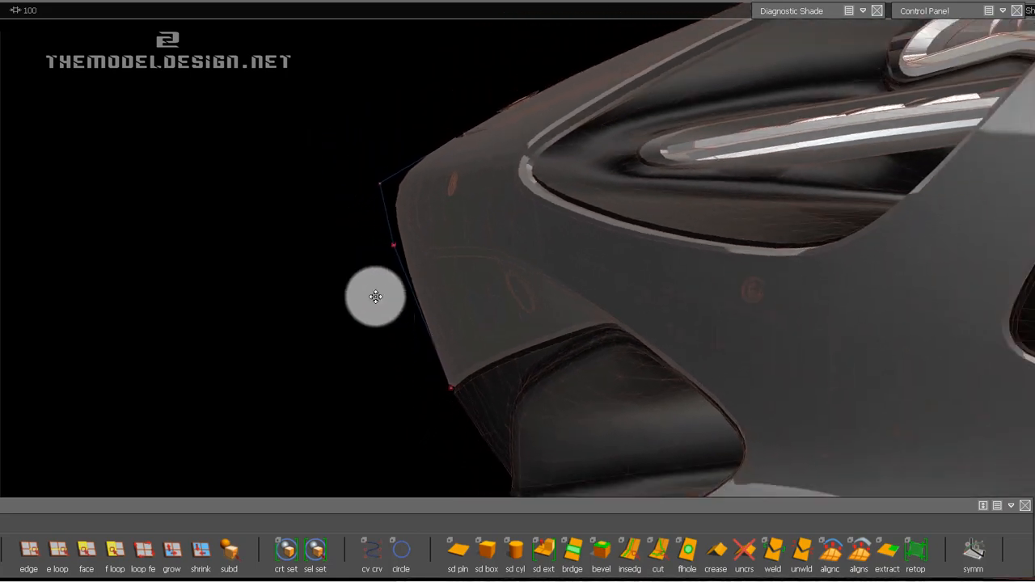
pyautogui.keyDown('alt'); pyautogui.keyDown('shift'); pyautogui.moveTo(375, 296); pyautogui.dragTo(362, 250, button='middle'); pyautogui.keyUp('shift'); pyautogui.keyUp('alt')
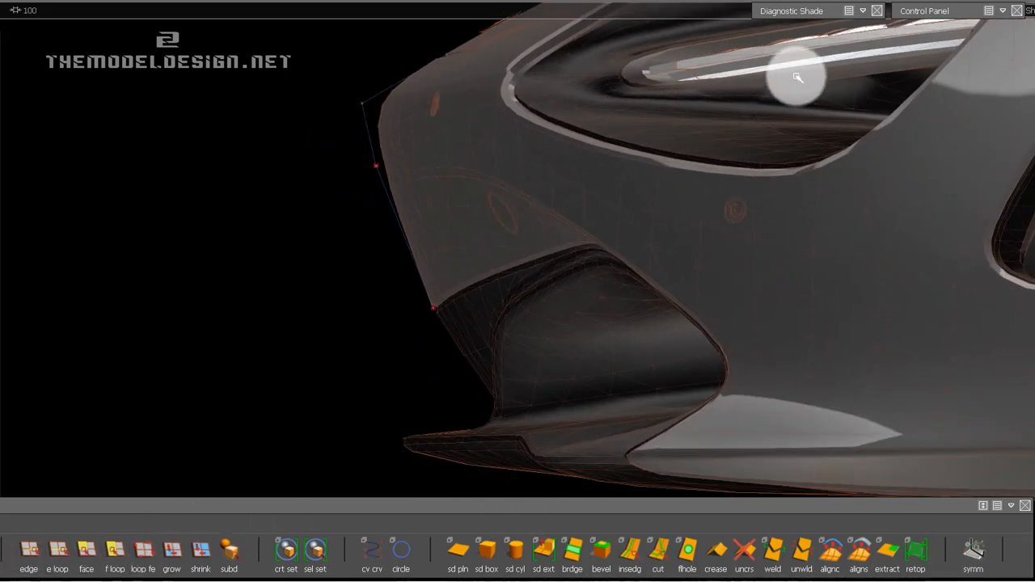
pyautogui.keyDown('ctrl'); pyautogui.keyDown('shift'); pyautogui.click(415, 302); pyautogui.keyUp('shift'); pyautogui.keyUp('ctrl')
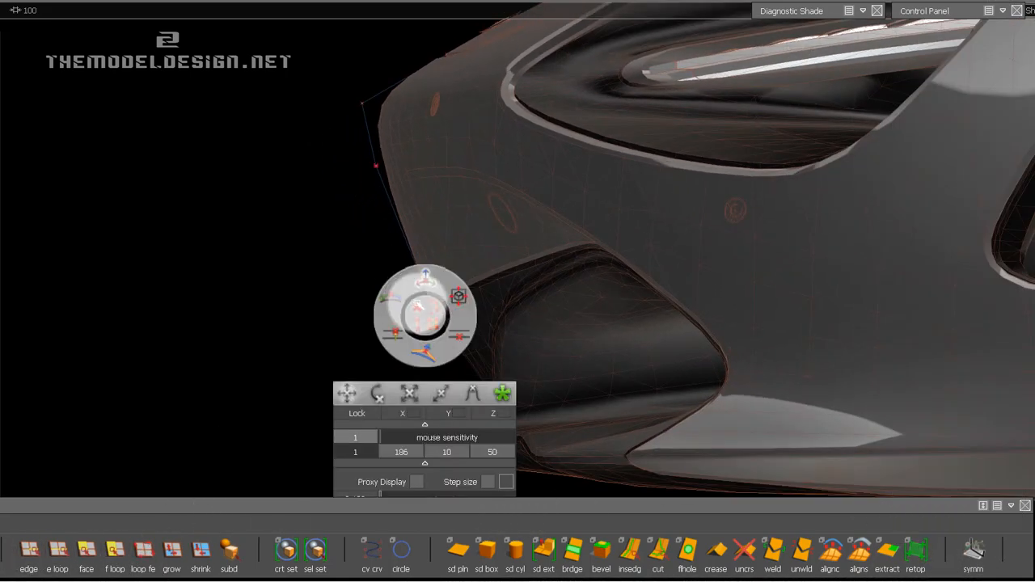
pyautogui.keyDown('ctrl'); pyautogui.keyDown('shift'); pyautogui.moveTo(417, 304); pyautogui.dragTo(427, 279); pyautogui.keyUp('shift'); pyautogui.keyUp('ctrl')
pyautogui.click(433, 309)
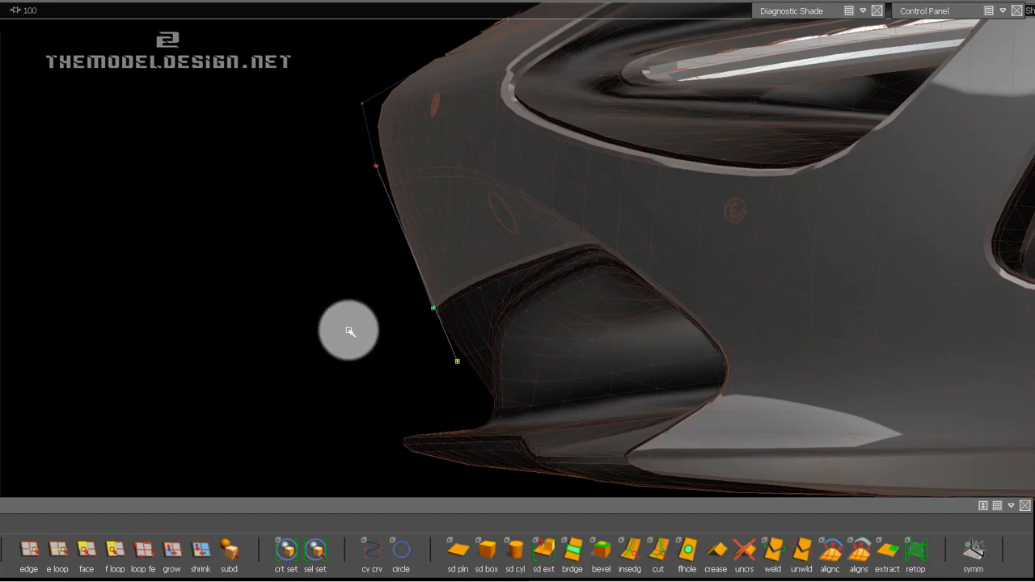
pyautogui.keyDown('alt'); pyautogui.moveTo(359, 323); pyautogui.dragTo(311, 352); pyautogui.keyUp('alt')
pyautogui.keyDown('alt'); pyautogui.moveTo(311, 352); pyautogui.dragTo(301, 353, button='right'); pyautogui.keyUp('alt')
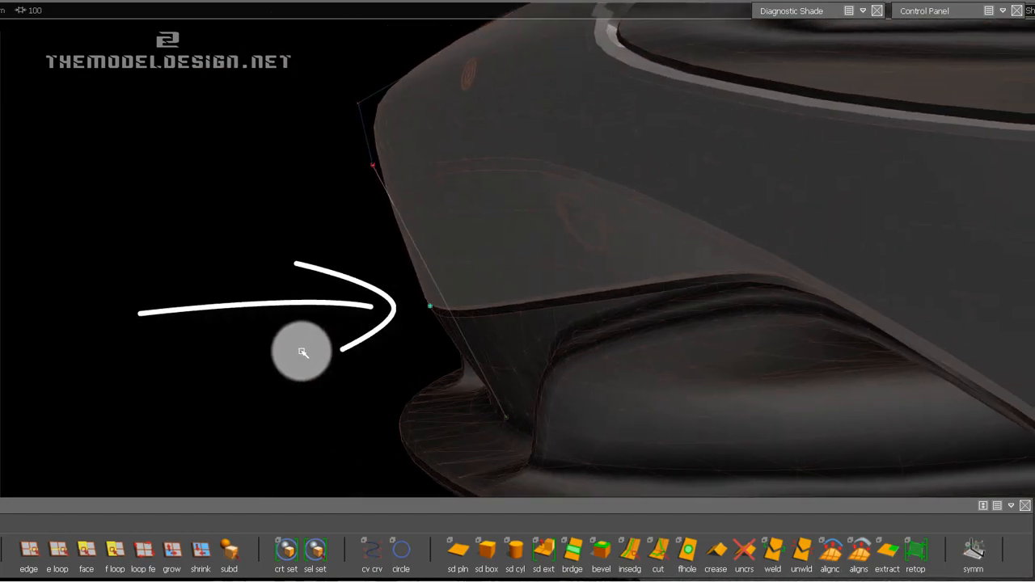
# Fine-tune the lower-end CV so the curve ends where the recessed bumper panel meets the front splitter.
pyautogui.keyDown('alt'); pyautogui.moveTo(474, 323); pyautogui.dragTo(327, 344); pyautogui.keyUp('alt')
pyautogui.click(478, 423)
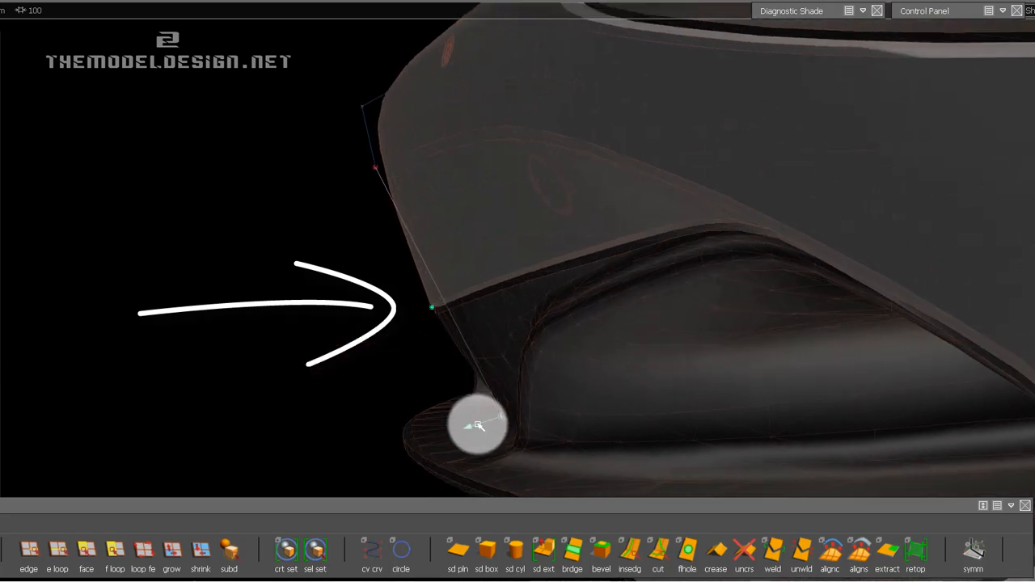
pyautogui.keyDown('alt'); pyautogui.keyDown('shift'); pyautogui.moveTo(478, 423); pyautogui.dragTo(529, 390, button='right'); pyautogui.keyUp('shift'); pyautogui.keyUp('alt')
pyautogui.keyDown('alt'); pyautogui.keyDown('shift'); pyautogui.moveTo(530, 390); pyautogui.dragTo(569, 327, button='middle'); pyautogui.keyUp('shift'); pyautogui.keyUp('alt')
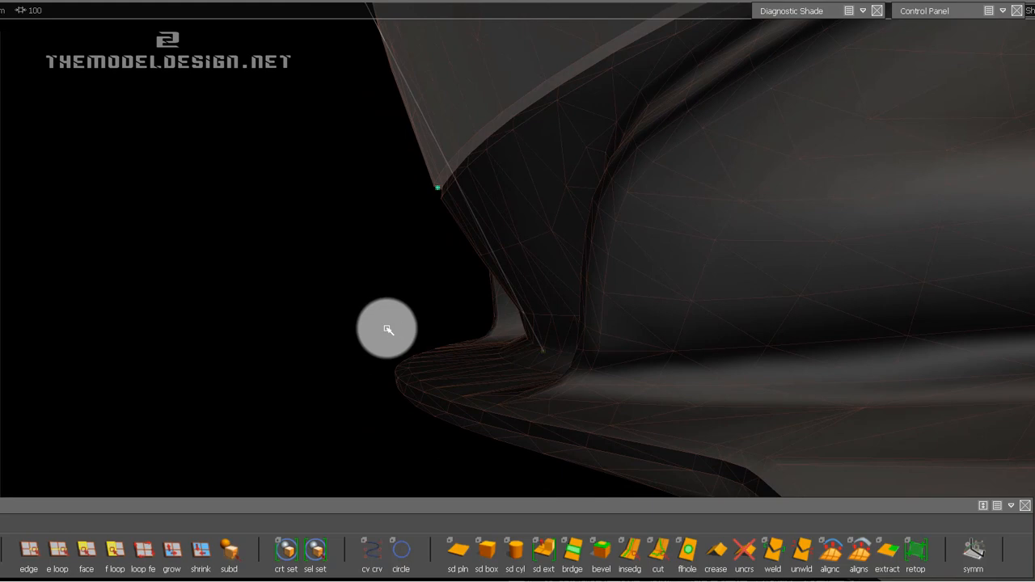
pyautogui.moveTo(380, 330); pyautogui.dragTo(433, 321)
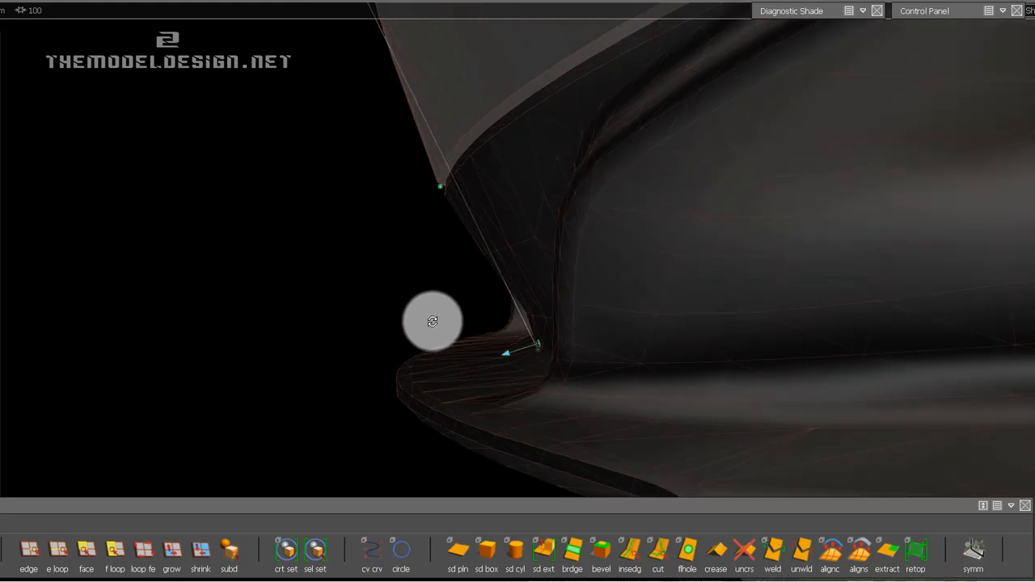
# Pull the CV just below the nose corner outward from the bumper, keeping it slightly below its original height.
pyautogui.keyDown('alt'); pyautogui.keyDown('shift'); pyautogui.moveTo(1027, 95); pyautogui.dragTo(420, 162); pyautogui.keyUp('shift'); pyautogui.keyUp('alt')
pyautogui.keyDown('alt'); pyautogui.keyDown('shift'); pyautogui.moveTo(414, 160); pyautogui.dragTo(413, 219, button='middle'); pyautogui.keyUp('shift'); pyautogui.keyUp('alt')
pyautogui.moveTo(518, 400); pyautogui.dragTo(614, 463)
pyautogui.keyDown('alt'); pyautogui.keyDown('shift'); pyautogui.moveTo(413, 55); pyautogui.dragTo(421, 185, button='middle'); pyautogui.keyUp('shift'); pyautogui.keyUp('alt')
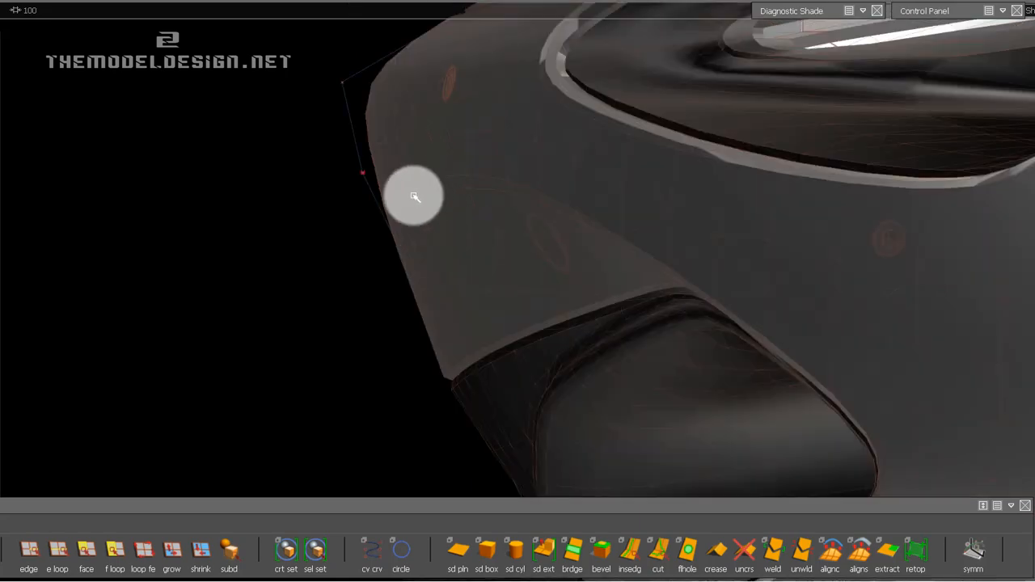
pyautogui.keyDown('alt'); pyautogui.keyDown('shift'); pyautogui.moveTo(408, 195); pyautogui.dragTo(358, 156); pyautogui.keyUp('shift'); pyautogui.keyUp('alt')
pyautogui.keyDown('ctrl'); pyautogui.keyDown('shift'); pyautogui.moveTo(144, 396); pyautogui.dragTo(239, 388); pyautogui.keyUp('shift'); pyautogui.keyUp('ctrl')
pyautogui.keyDown('alt'); pyautogui.keyDown('shift'); pyautogui.moveTo(430, 277); pyautogui.dragTo(407, 243, button='middle'); pyautogui.keyUp('shift'); pyautogui.keyUp('alt')
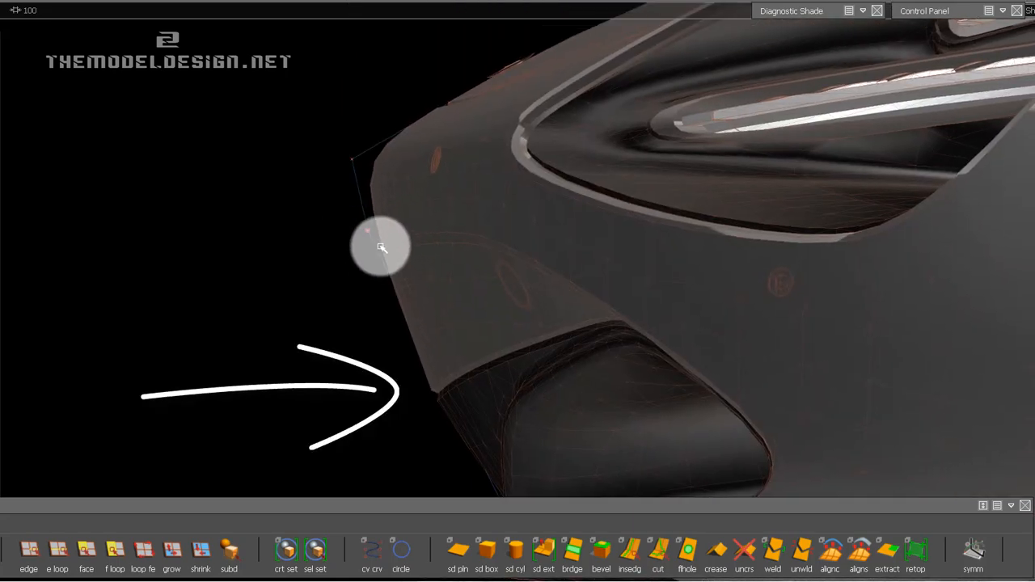
pyautogui.moveTo(351, 215)
pyautogui.mouseDown()
pyautogui.moveTo(382, 250)
pyautogui.moveTo(333, 263)
pyautogui.mouseUp()
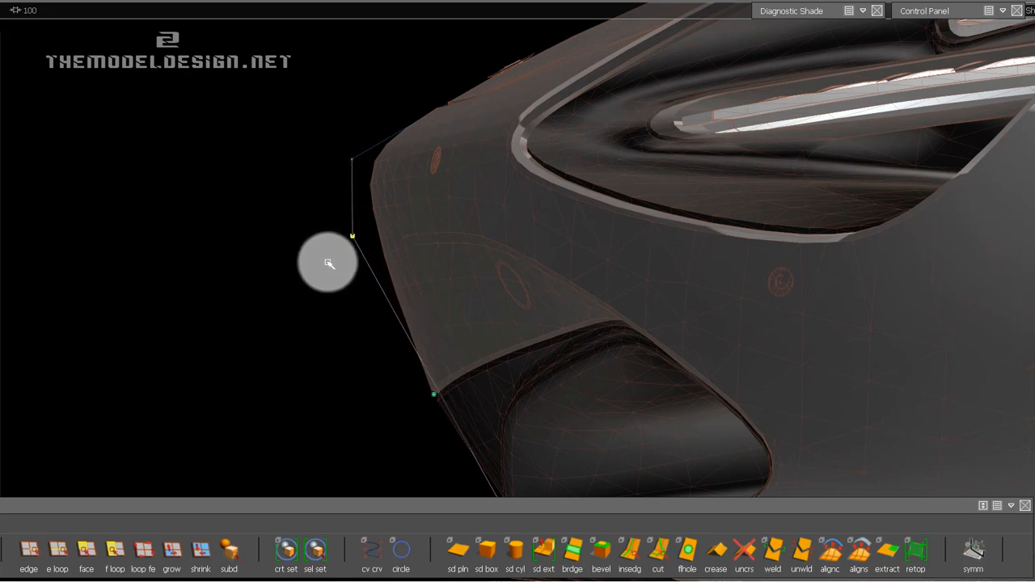
pyautogui.keyDown('ctrl'); pyautogui.keyDown('shift'); pyautogui.moveTo(332, 225); pyautogui.dragTo(373, 264); pyautogui.keyUp('shift'); pyautogui.keyUp('ctrl')
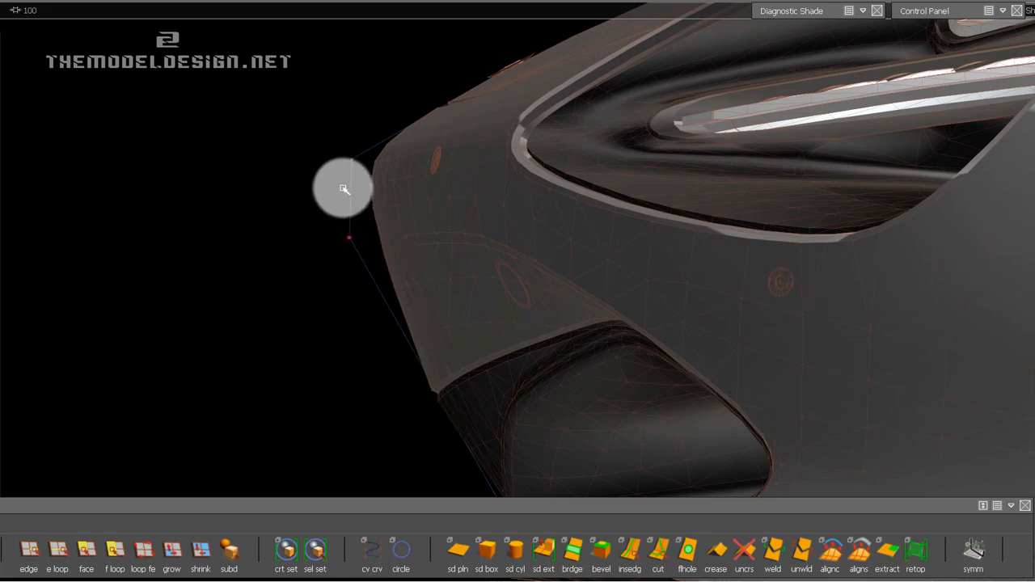
# Move the nose-corner CV outward, retune the CV below it, and slide the lower-end CV along X.
pyautogui.moveTo(339, 151); pyautogui.dragTo(370, 179)
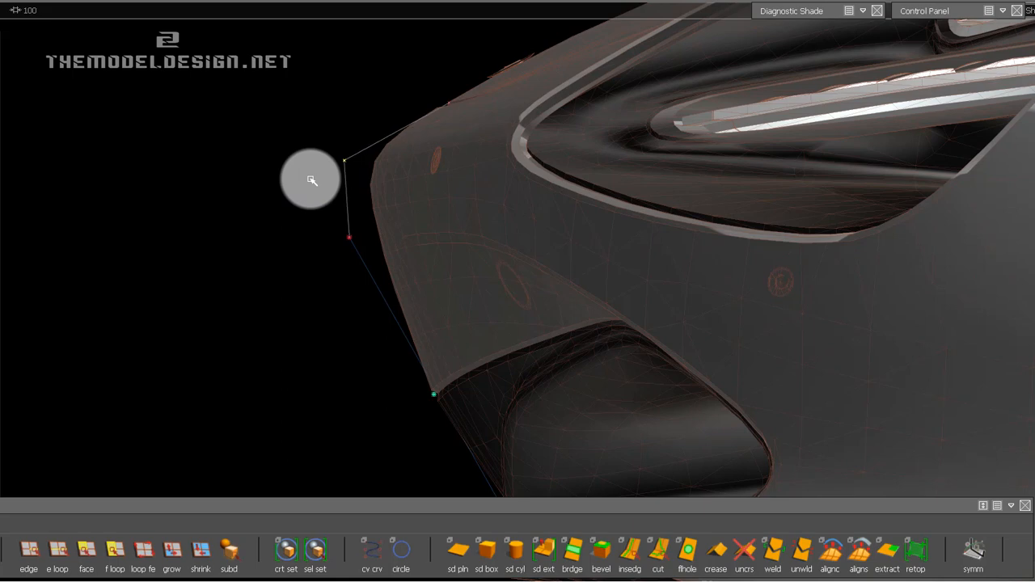
pyautogui.moveTo(318, 143); pyautogui.dragTo(366, 184)
pyautogui.moveTo(331, 222); pyautogui.dragTo(367, 261)
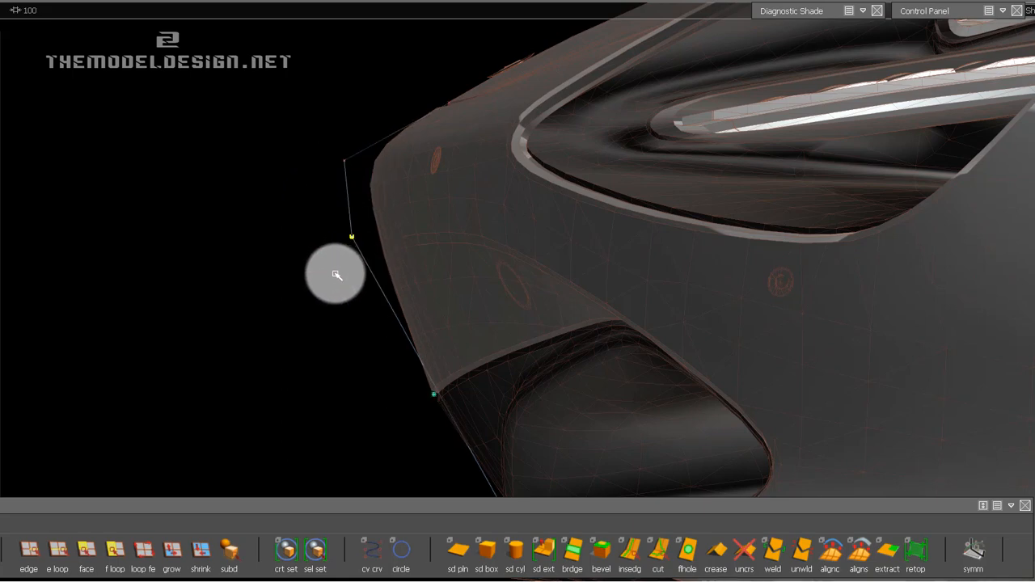
pyautogui.keyDown('alt'); pyautogui.moveTo(406, 308); pyautogui.dragTo(388, 214, button='middle'); pyautogui.keyUp('alt')
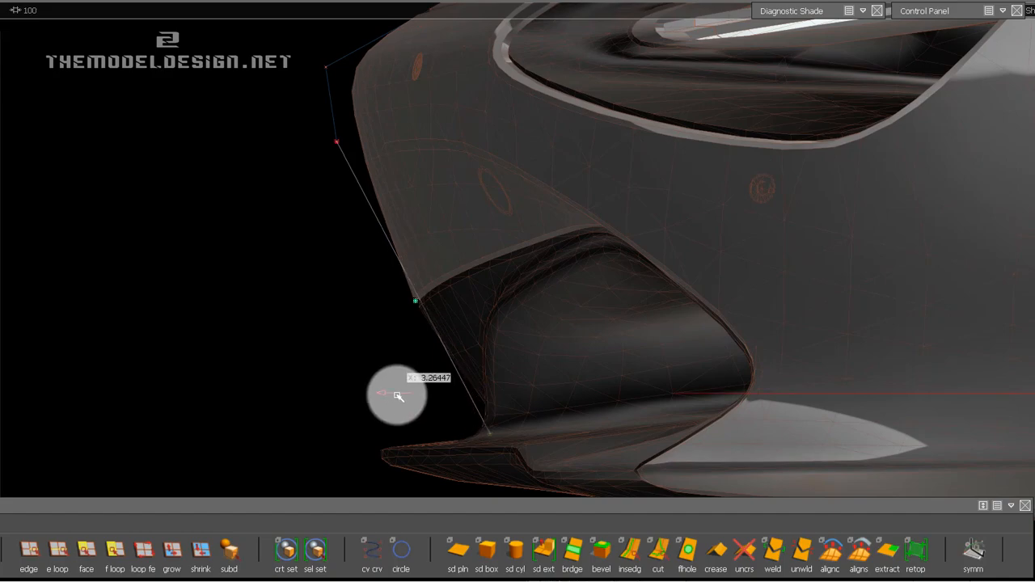
pyautogui.keyDown('alt'); pyautogui.moveTo(499, 283); pyautogui.dragTo(486, 245); pyautogui.keyUp('alt')
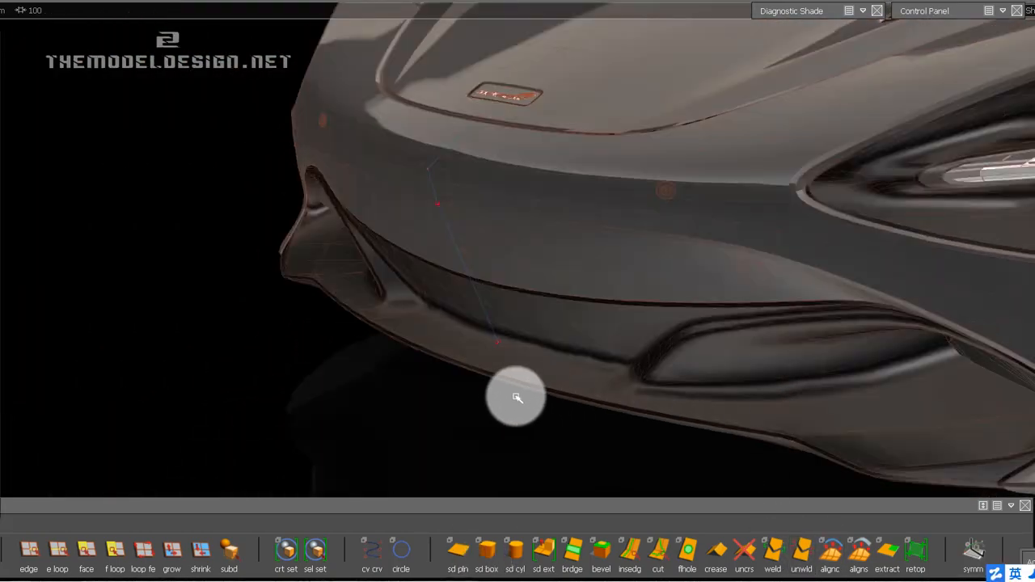
# Insert a point on the curve's lower segment where it crosses the intake's upper edge, checking the placement from the front.
pyautogui.keyDown('alt'); pyautogui.moveTo(517, 397); pyautogui.dragTo(544, 368); pyautogui.keyUp('alt')
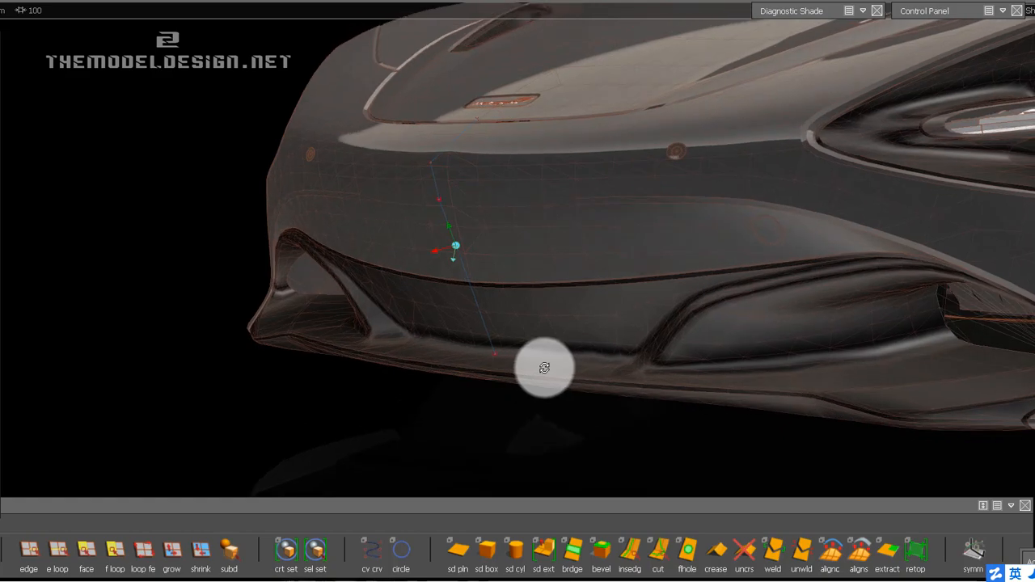
pyautogui.keyDown('alt'); pyautogui.moveTo(421, 314); pyautogui.dragTo(322, 309); pyautogui.keyUp('alt')
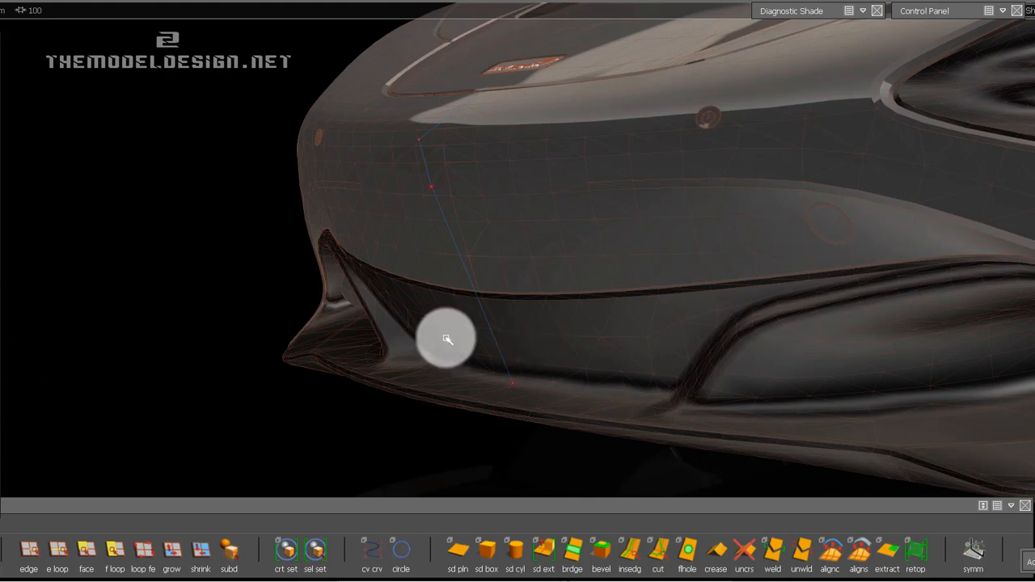
pyautogui.scroll(4, 485, 374)
pyautogui.scroll(-4, 485, 386)
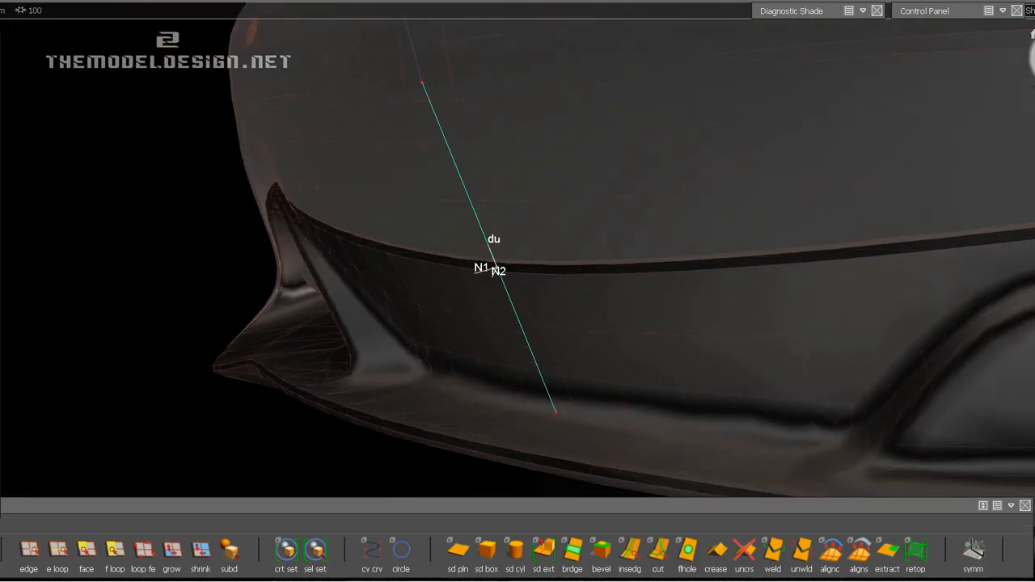
pyautogui.click(1034, 64)
pyautogui.keyDown('alt'); pyautogui.keyDown('shift'); pyautogui.moveTo(930, 271); pyautogui.dragTo(666, 277, button='right'); pyautogui.keyUp('shift'); pyautogui.keyUp('alt')
pyautogui.keyDown('alt'); pyautogui.keyDown('shift'); pyautogui.moveTo(941, 281); pyautogui.dragTo(347, 284, button='middle'); pyautogui.keyUp('shift'); pyautogui.keyUp('alt')
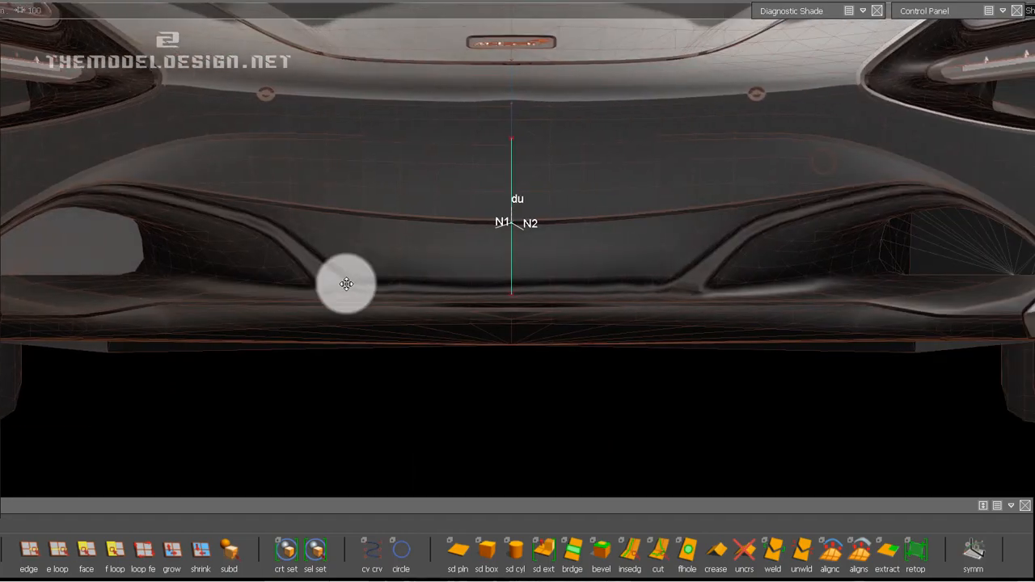
pyautogui.keyDown('alt'); pyautogui.keyDown('shift'); pyautogui.moveTo(347, 284); pyautogui.dragTo(559, 300, button='right'); pyautogui.keyUp('shift'); pyautogui.keyUp('alt')
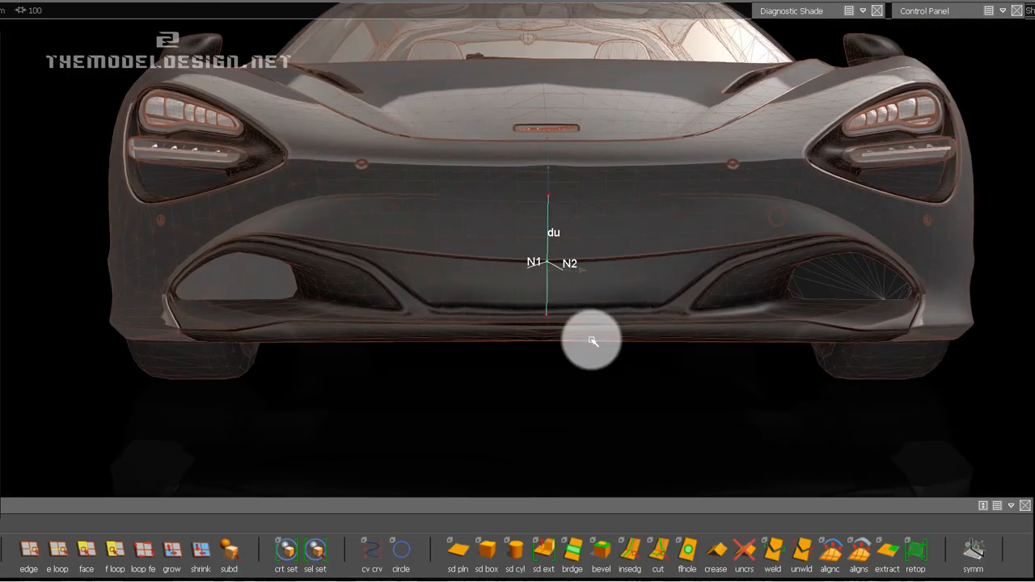
pyautogui.keyDown('alt'); pyautogui.keyDown('shift'); pyautogui.moveTo(593, 337); pyautogui.dragTo(584, 338, button='right'); pyautogui.keyUp('shift'); pyautogui.keyUp('alt')
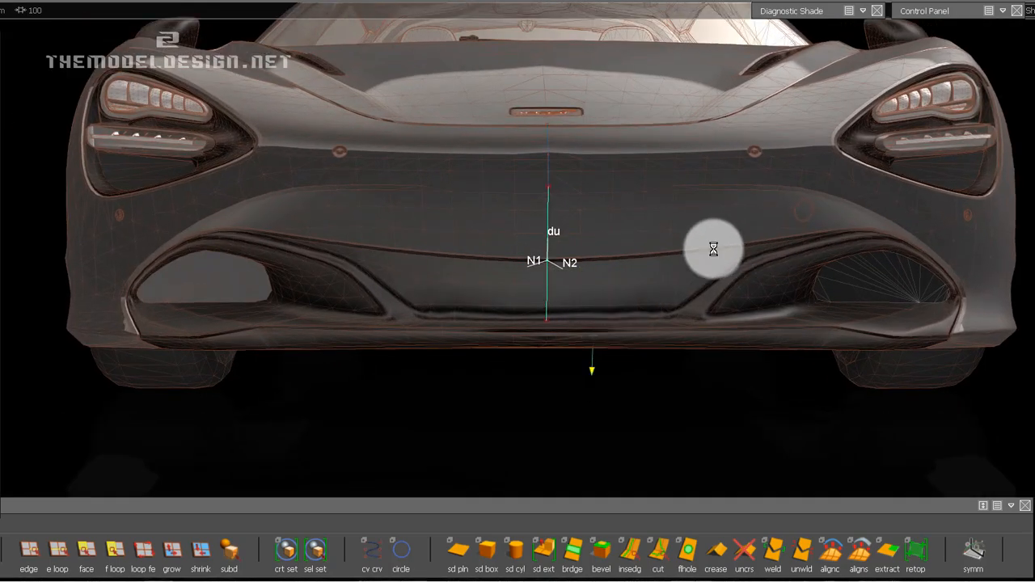
pyautogui.keyDown('alt'); pyautogui.keyDown('shift'); pyautogui.moveTo(712, 247); pyautogui.dragTo(289, 292); pyautogui.keyUp('shift'); pyautogui.keyUp('alt')
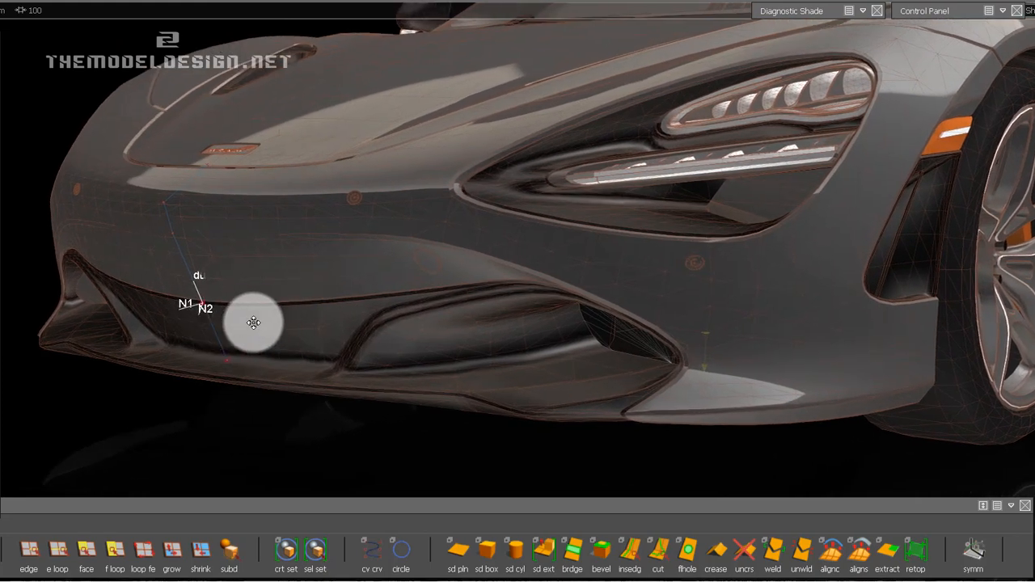
pyautogui.keyDown('alt'); pyautogui.keyDown('shift'); pyautogui.moveTo(253, 323); pyautogui.dragTo(305, 325, button='middle'); pyautogui.keyUp('shift'); pyautogui.keyUp('alt')
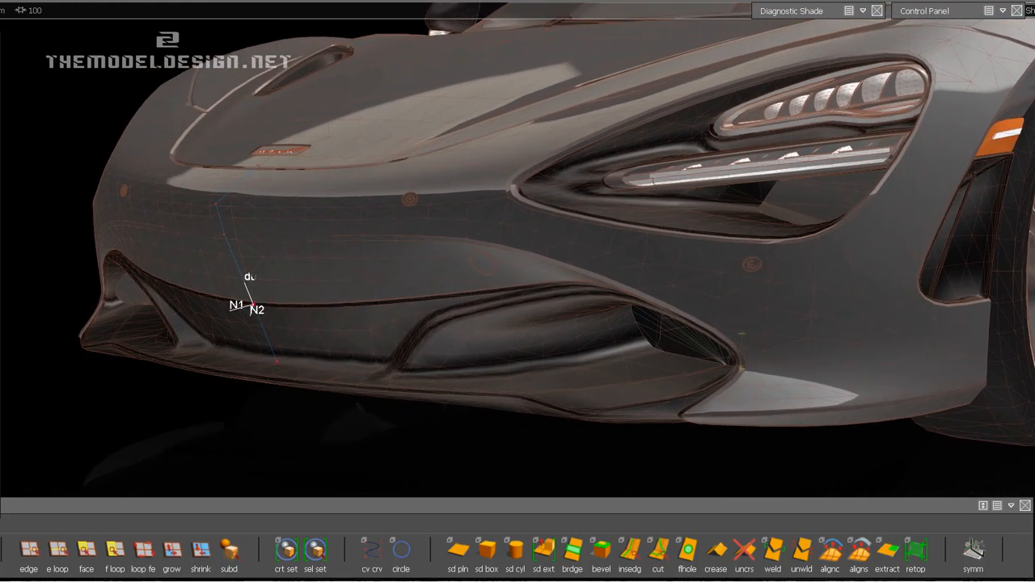
# Delete the locators from the model to clear the direction labels on the curve.
pyautogui.click(2, 0)
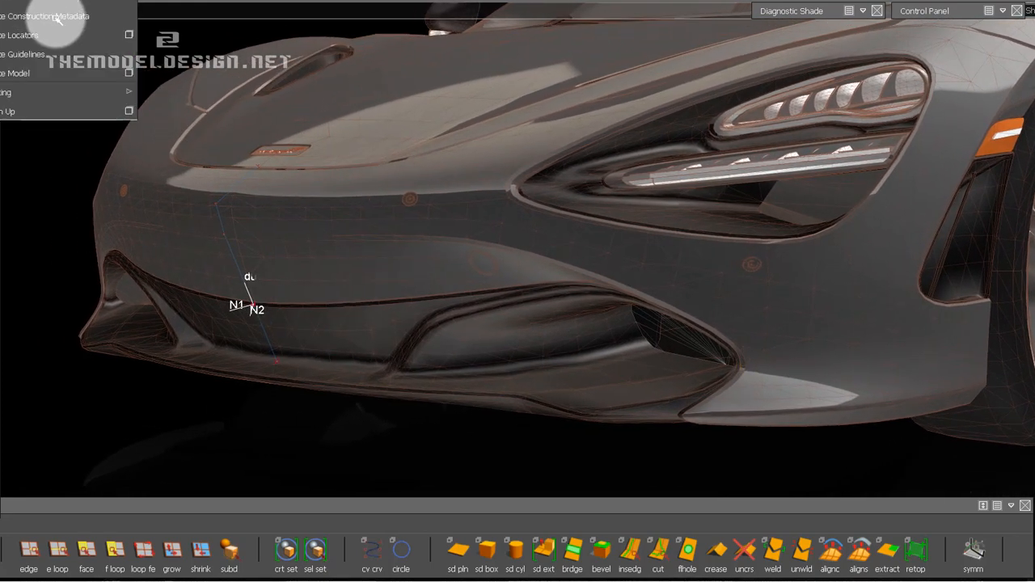
pyautogui.click(35, 35)
pyautogui.click(250, 311)
# Inspect the profile curve against the front bumper from several three-quarter views.
pyautogui.keyDown('alt'); pyautogui.keyDown('shift'); pyautogui.moveTo(315, 301); pyautogui.dragTo(494, 244); pyautogui.keyUp('shift'); pyautogui.keyUp('alt')
pyautogui.keyDown('alt'); pyautogui.moveTo(654, 242); pyautogui.dragTo(191, 254); pyautogui.keyUp('alt')
pyautogui.keyDown('alt'); pyautogui.moveTo(192, 254); pyautogui.dragTo(664, 243, button='middle'); pyautogui.keyUp('alt')
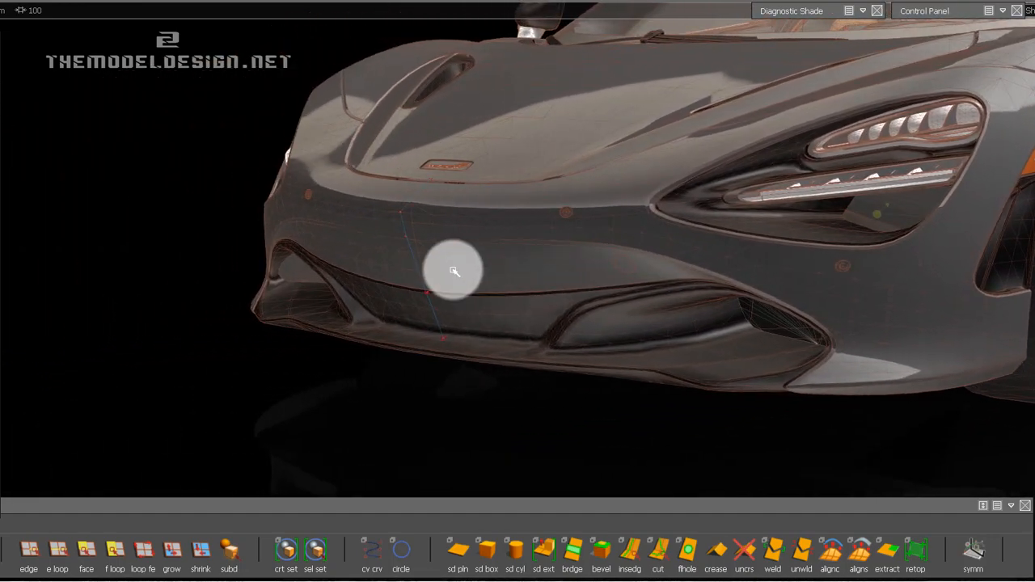
pyautogui.keyDown('alt'); pyautogui.keyDown('shift'); pyautogui.moveTo(496, 307); pyautogui.dragTo(402, 300); pyautogui.keyUp('shift'); pyautogui.keyUp('alt')
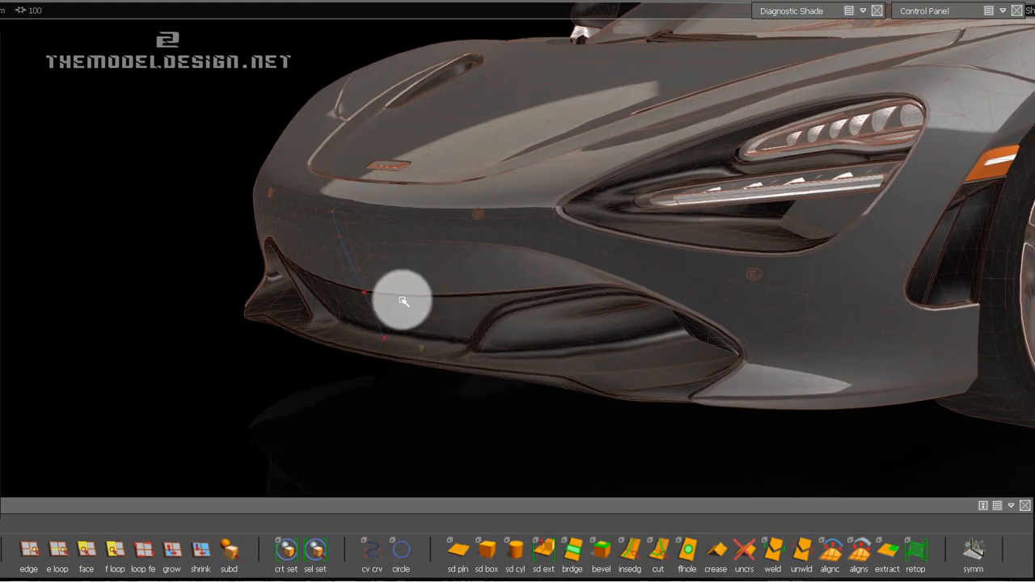
pyautogui.keyDown('alt'); pyautogui.keyDown('shift'); pyautogui.moveTo(303, 267); pyautogui.dragTo(461, 245, button='middle'); pyautogui.keyUp('shift'); pyautogui.keyUp('alt')
pyautogui.keyDown('alt'); pyautogui.keyDown('shift'); pyautogui.moveTo(501, 295); pyautogui.dragTo(410, 226); pyautogui.keyUp('shift'); pyautogui.keyUp('alt')
pyautogui.keyDown('alt'); pyautogui.keyDown('shift'); pyautogui.moveTo(415, 237); pyautogui.dragTo(418, 250, button='middle'); pyautogui.keyUp('shift'); pyautogui.keyUp('alt')
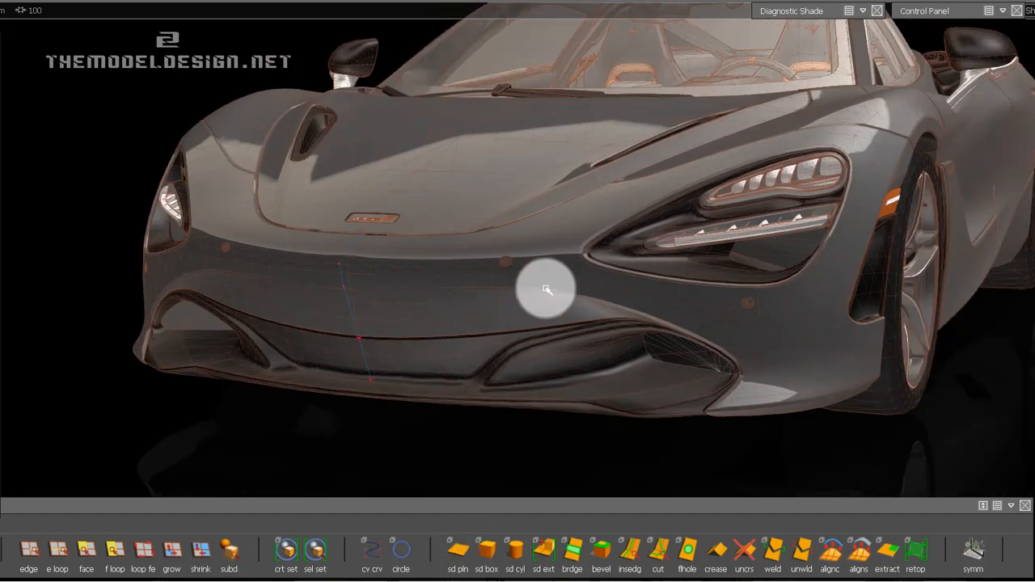
pyautogui.keyDown('alt'); pyautogui.keyDown('shift'); pyautogui.moveTo(480, 298); pyautogui.dragTo(319, 334); pyautogui.keyUp('shift'); pyautogui.keyUp('alt')
pyautogui.keyDown('alt'); pyautogui.keyDown('shift'); pyautogui.moveTo(193, 384); pyautogui.dragTo(205, 383); pyautogui.keyUp('shift'); pyautogui.keyUp('alt')
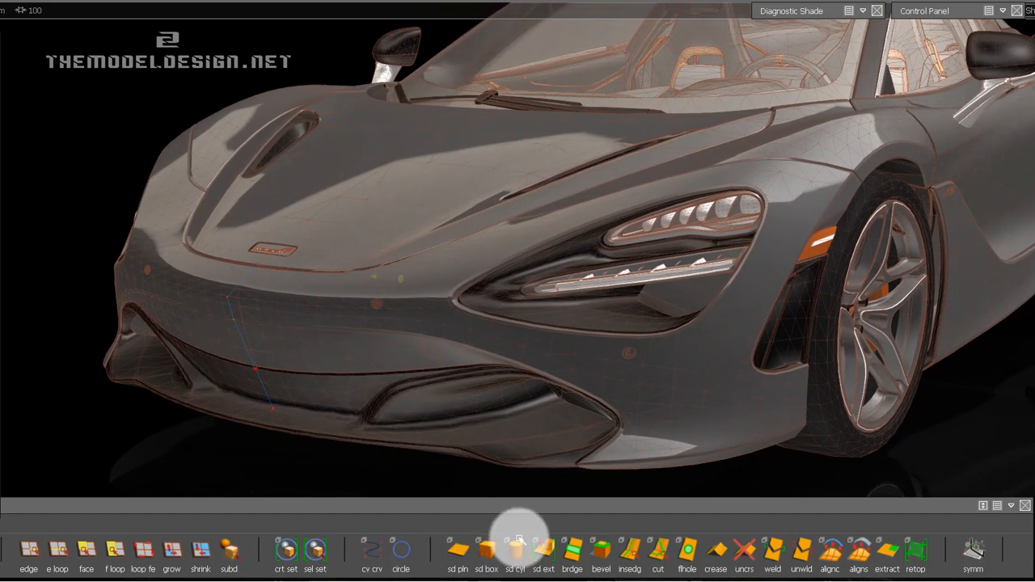
# Start Subdiv Extrude with the Curves / Surface Edges pick type, park its options window, and pick the bumper profile curve.
pyautogui.click(543, 552)
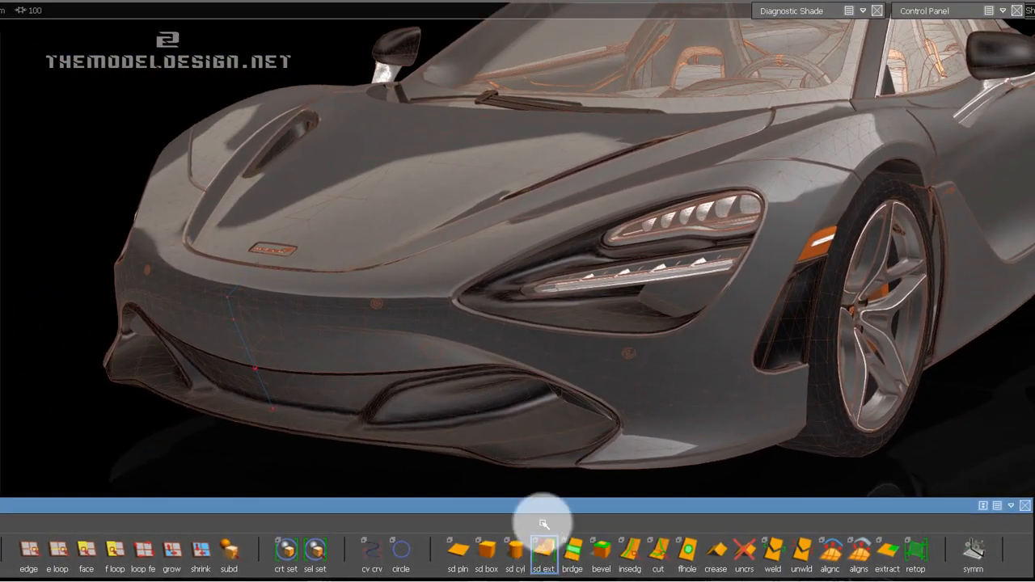
pyautogui.moveTo(65, 170); pyautogui.dragTo(153, 10)
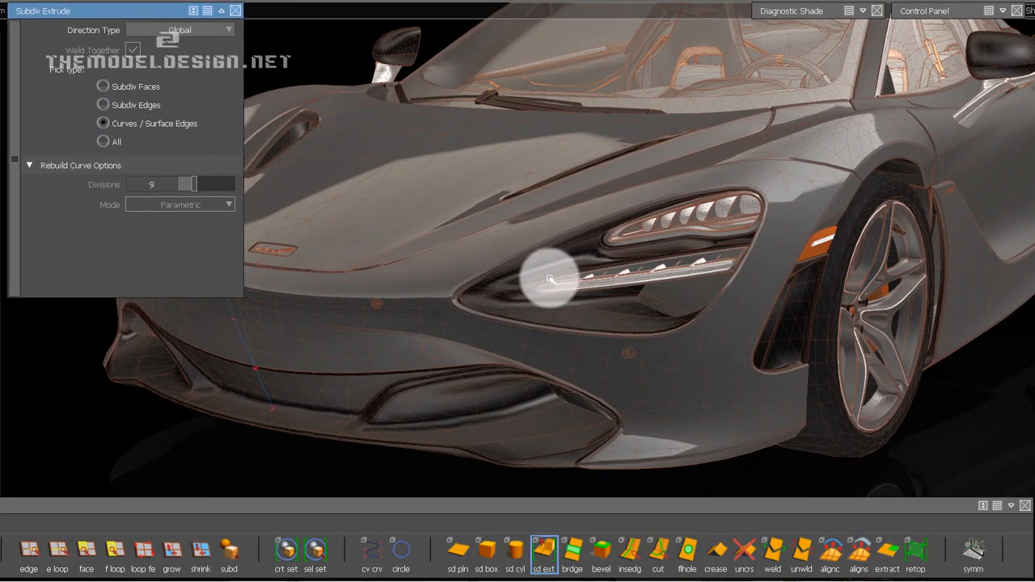
pyautogui.keyDown('alt'); pyautogui.keyDown('shift'); pyautogui.moveTo(550, 279); pyautogui.dragTo(687, 294); pyautogui.keyUp('shift'); pyautogui.keyUp('alt')
pyautogui.keyDown('alt'); pyautogui.keyDown('shift'); pyautogui.moveTo(461, 388); pyautogui.dragTo(475, 371, button='right'); pyautogui.keyUp('shift'); pyautogui.keyUp('alt')
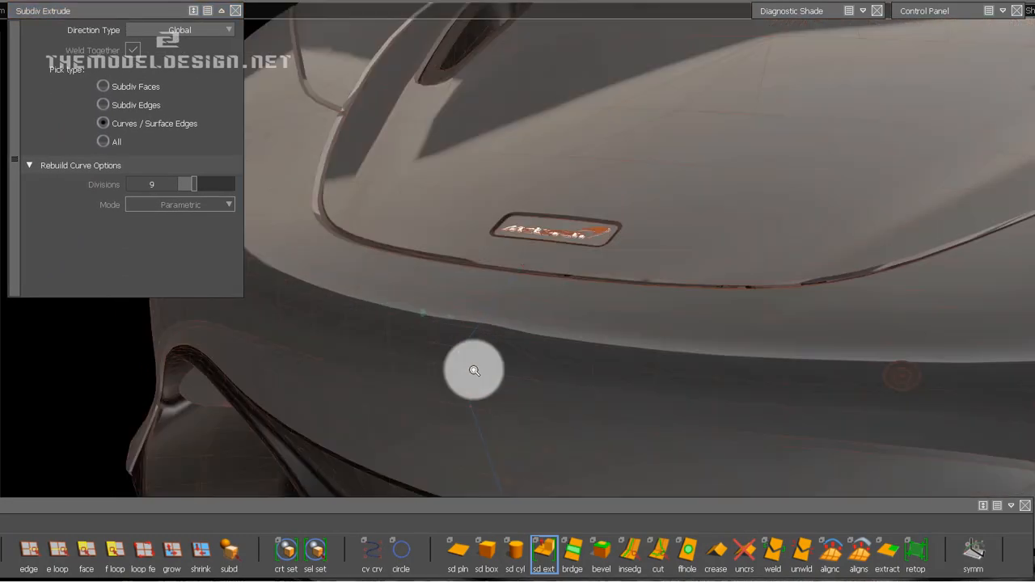
pyautogui.keyDown('alt'); pyautogui.keyDown('shift'); pyautogui.moveTo(475, 370); pyautogui.dragTo(647, 303); pyautogui.keyUp('shift'); pyautogui.keyUp('alt')
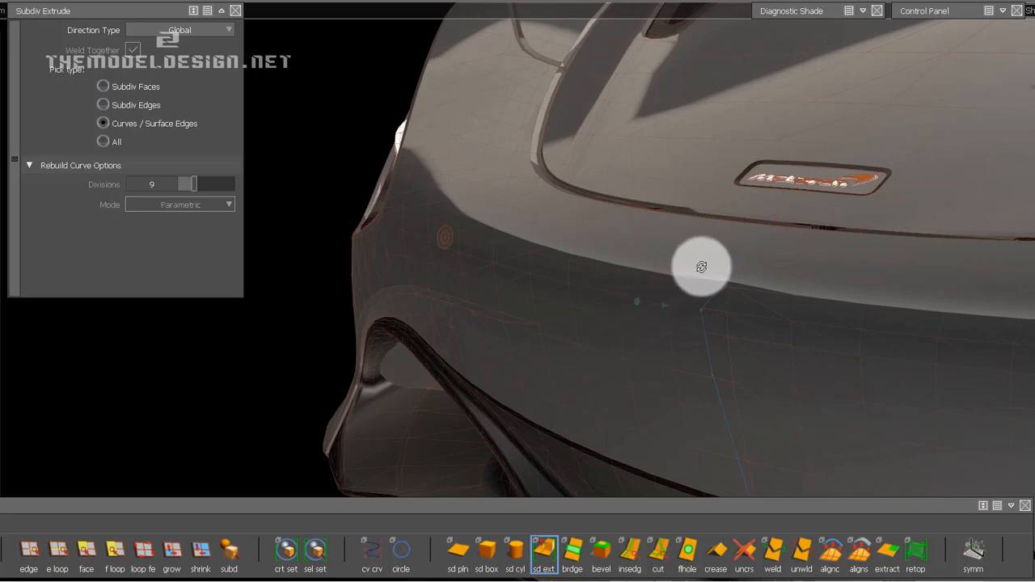
pyautogui.keyDown('alt'); pyautogui.keyDown('shift'); pyautogui.moveTo(702, 267); pyautogui.dragTo(693, 303); pyautogui.keyUp('shift'); pyautogui.keyUp('alt')
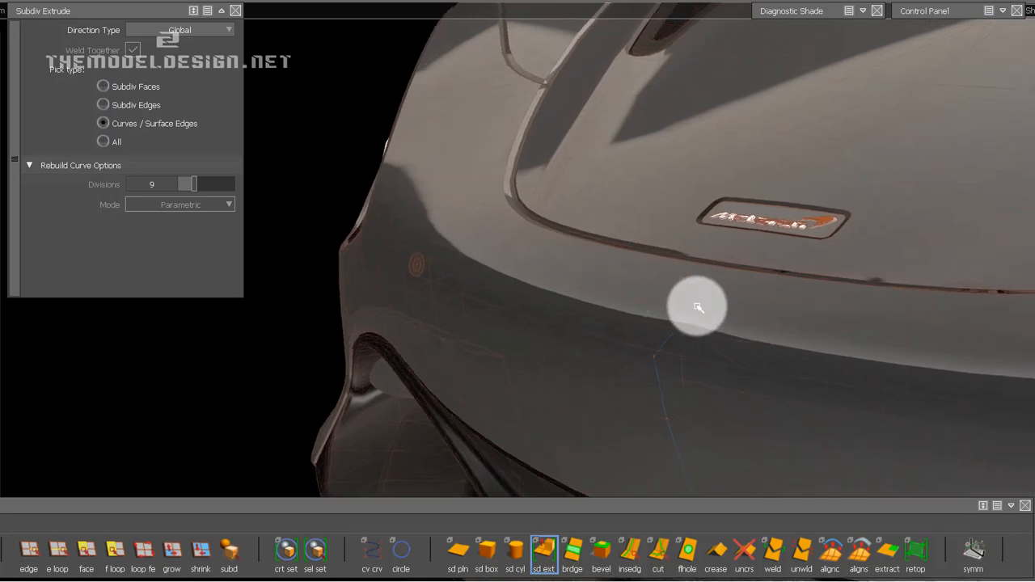
pyautogui.keyDown('alt'); pyautogui.keyDown('shift'); pyautogui.moveTo(686, 323); pyautogui.dragTo(658, 300, button='right'); pyautogui.keyUp('shift'); pyautogui.keyUp('alt')
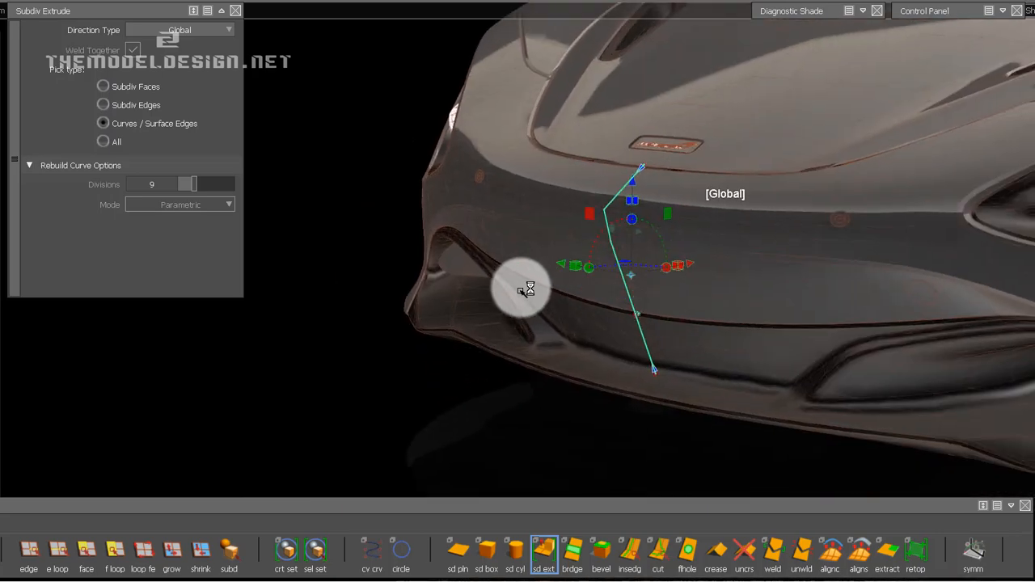
# Extrude the bumper profile curve sideways from the car's centreline to just short of the headlight's inner corner, and clear the selection.
pyautogui.keyDown('alt'); pyautogui.keyDown('shift'); pyautogui.moveTo(526, 286); pyautogui.dragTo(552, 308); pyautogui.keyUp('shift'); pyautogui.keyUp('alt')
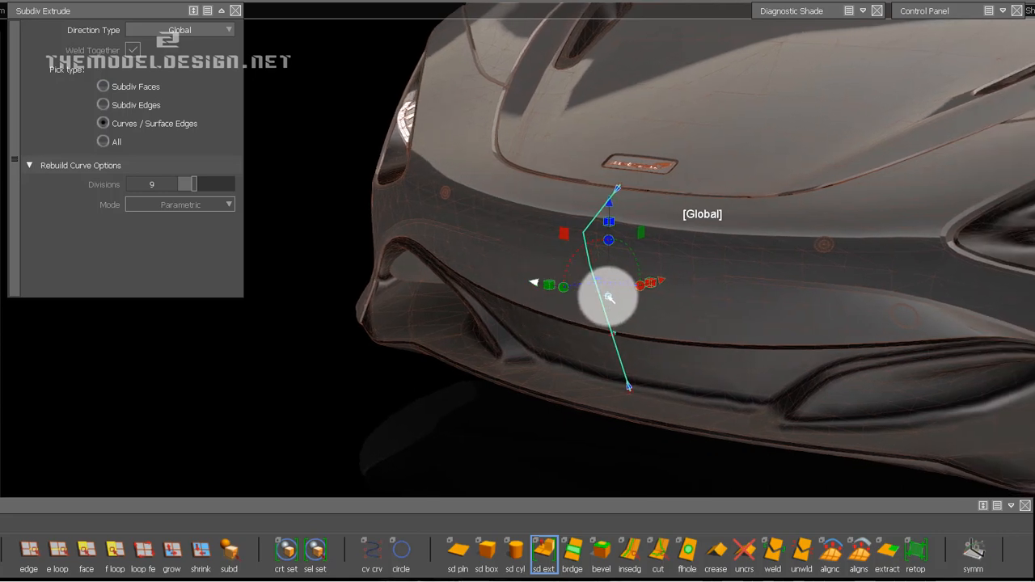
pyautogui.moveTo(662, 303); pyautogui.dragTo(639, 300)
pyautogui.keyDown('alt'); pyautogui.keyDown('shift'); pyautogui.moveTo(721, 323); pyautogui.dragTo(809, 291); pyautogui.keyUp('shift'); pyautogui.keyUp('alt')
pyautogui.keyDown('alt'); pyautogui.keyDown('shift'); pyautogui.moveTo(808, 292); pyautogui.dragTo(784, 368, button='middle'); pyautogui.keyUp('shift'); pyautogui.keyUp('alt')
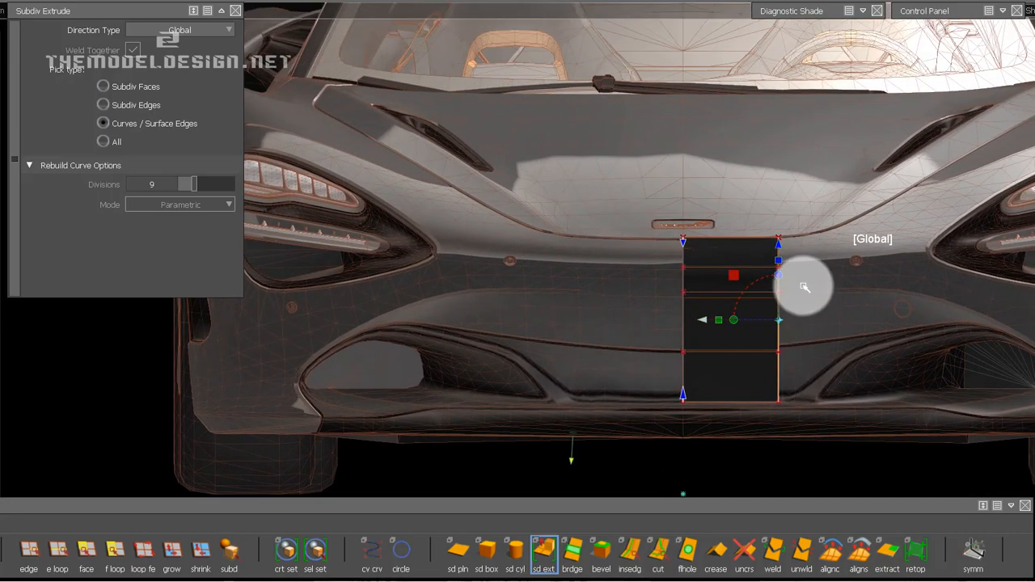
pyautogui.keyDown('alt'); pyautogui.keyDown('shift'); pyautogui.moveTo(804, 286); pyautogui.dragTo(799, 276, button='right'); pyautogui.keyUp('shift'); pyautogui.keyUp('alt')
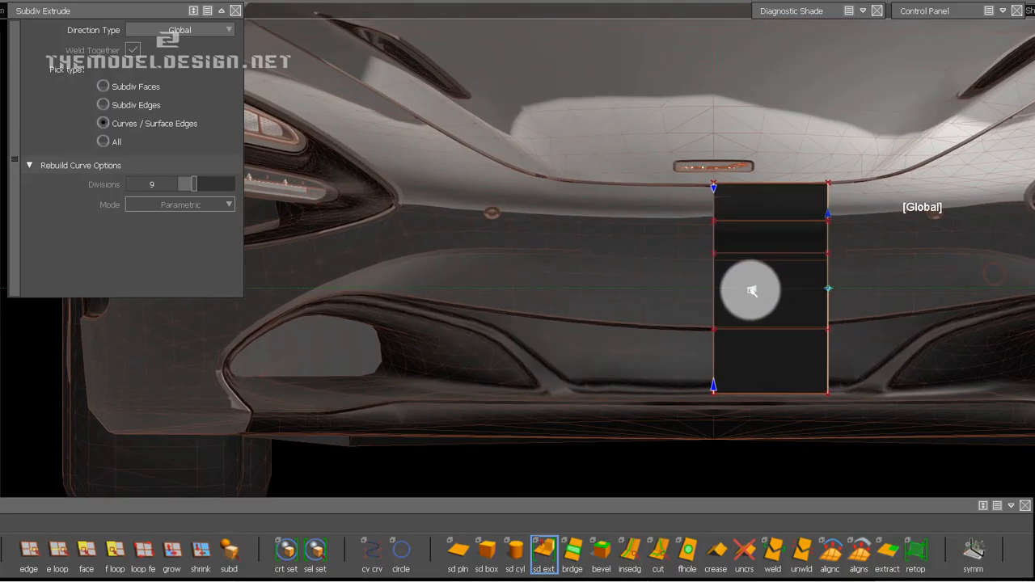
pyautogui.moveTo(753, 291); pyautogui.dragTo(1004, 297)
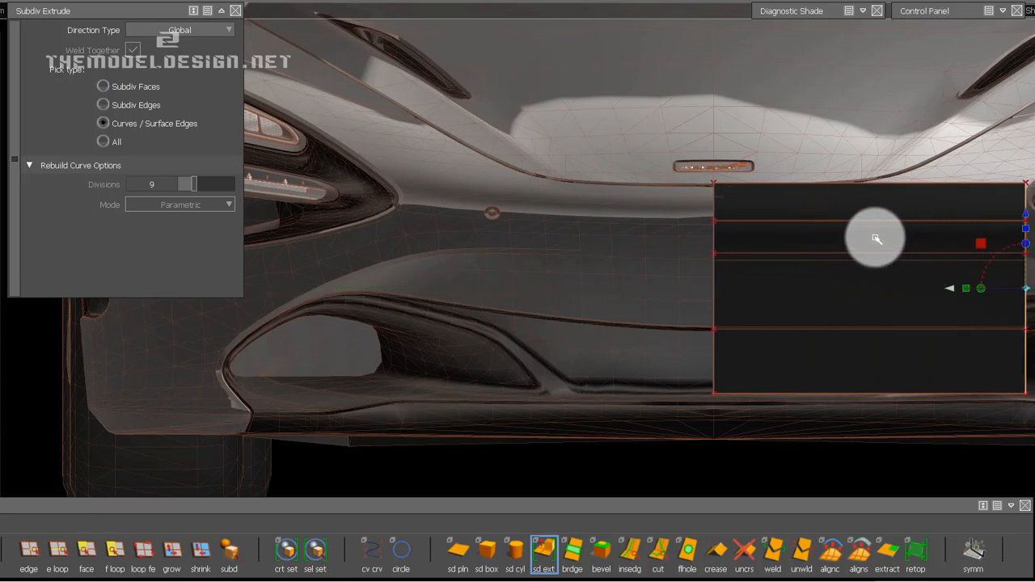
pyautogui.keyDown('alt'); pyautogui.keyDown('shift'); pyautogui.moveTo(805, 236); pyautogui.dragTo(646, 223, button='middle'); pyautogui.keyUp('shift'); pyautogui.keyUp('alt')
pyautogui.keyDown('alt'); pyautogui.keyDown('shift'); pyautogui.moveTo(776, 224); pyautogui.dragTo(758, 231, button='middle'); pyautogui.keyUp('shift'); pyautogui.keyUp('alt')
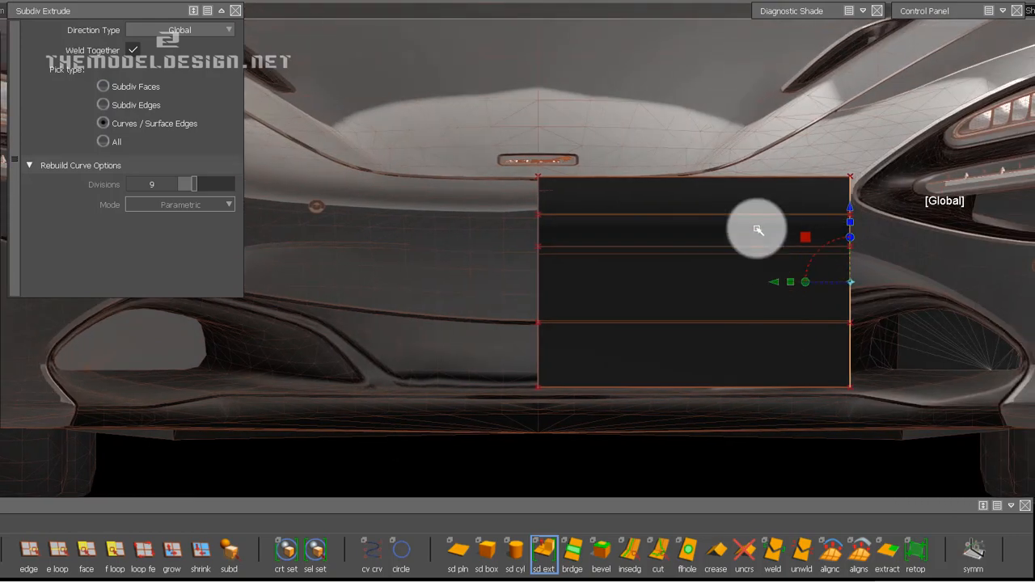
pyautogui.hotkey('ctrl', 'z')
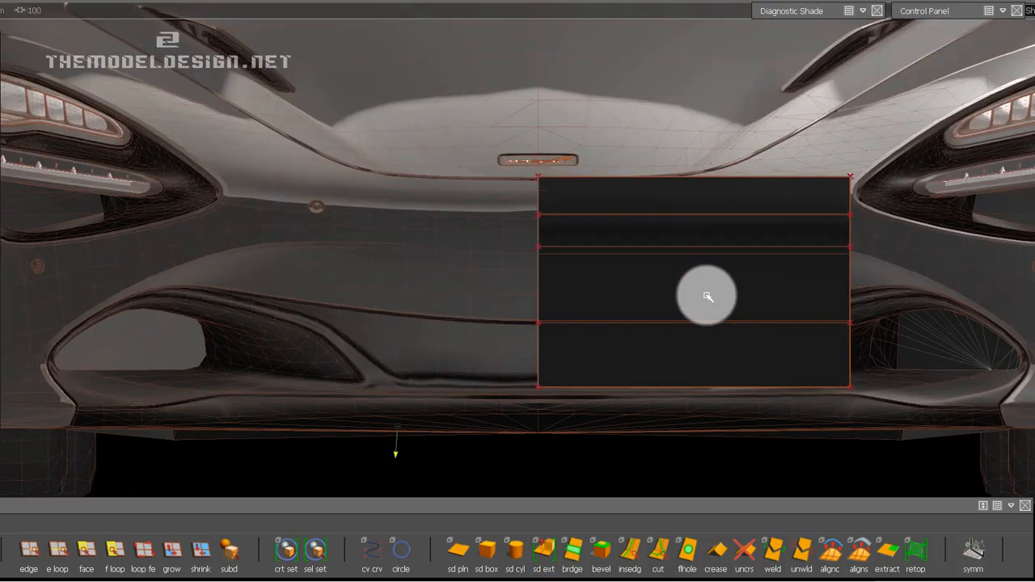
# Close the Subdiv Extrude options and inspect the extruded strip against the bumper from front, three-quarter and high views.
pyautogui.keyDown('alt'); pyautogui.keyDown('shift'); pyautogui.moveTo(665, 270); pyautogui.dragTo(624, 283); pyautogui.keyUp('shift'); pyautogui.keyUp('alt')
pyautogui.keyDown('alt'); pyautogui.keyDown('shift'); pyautogui.moveTo(624, 283); pyautogui.dragTo(636, 291, button='right'); pyautogui.keyUp('shift'); pyautogui.keyUp('alt')
pyautogui.keyDown('alt'); pyautogui.keyDown('shift'); pyautogui.moveTo(648, 311); pyautogui.dragTo(674, 282, button='middle'); pyautogui.keyUp('shift'); pyautogui.keyUp('alt')
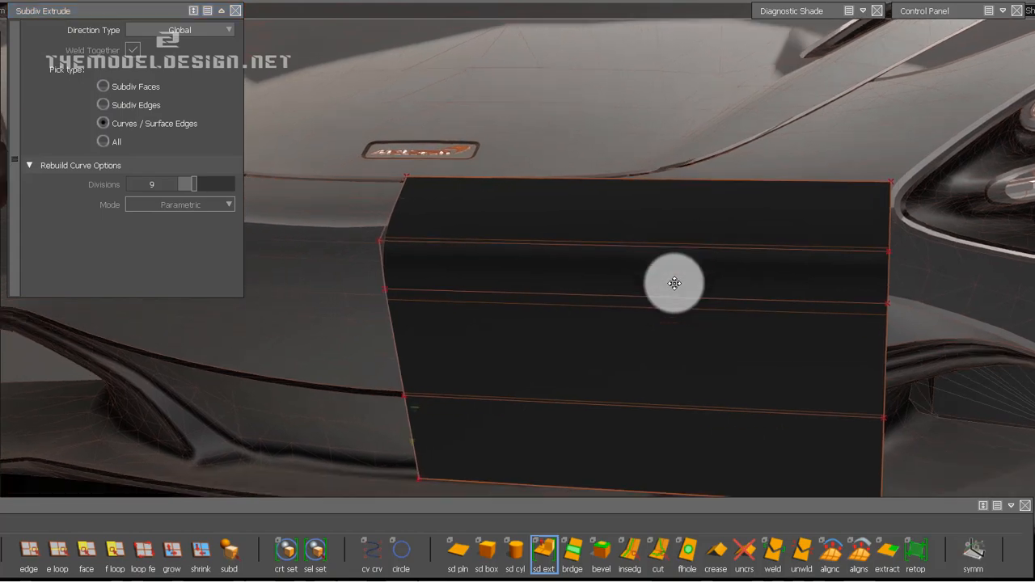
pyautogui.keyDown('alt'); pyautogui.keyDown('shift'); pyautogui.moveTo(709, 283); pyautogui.dragTo(702, 291, button='right'); pyautogui.keyUp('shift'); pyautogui.keyUp('alt')
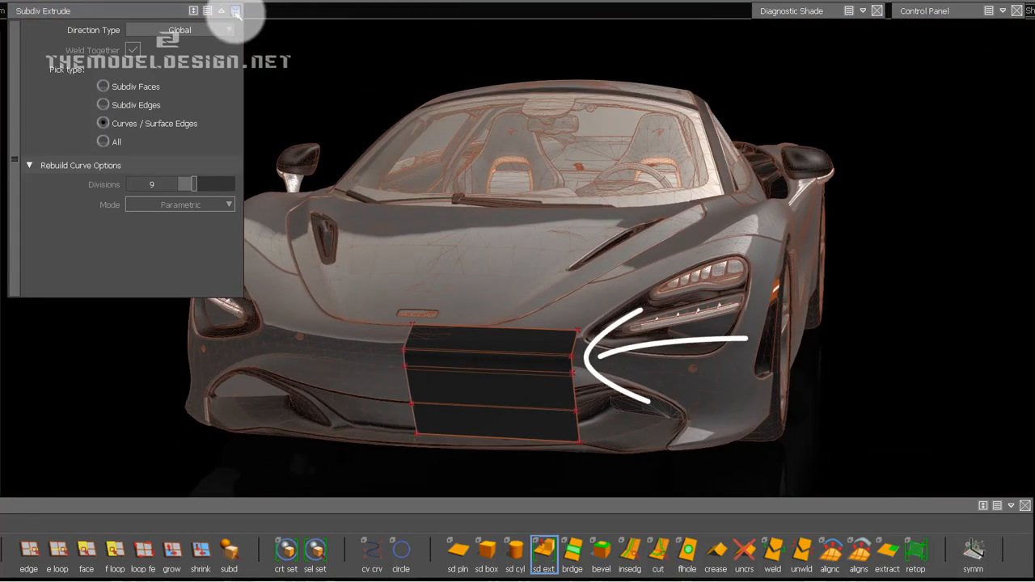
pyautogui.click(235, 11)
pyautogui.keyDown('alt'); pyautogui.keyDown('shift'); pyautogui.moveTo(502, 324); pyautogui.dragTo(608, 241, button='middle'); pyautogui.keyUp('shift'); pyautogui.keyUp('alt')
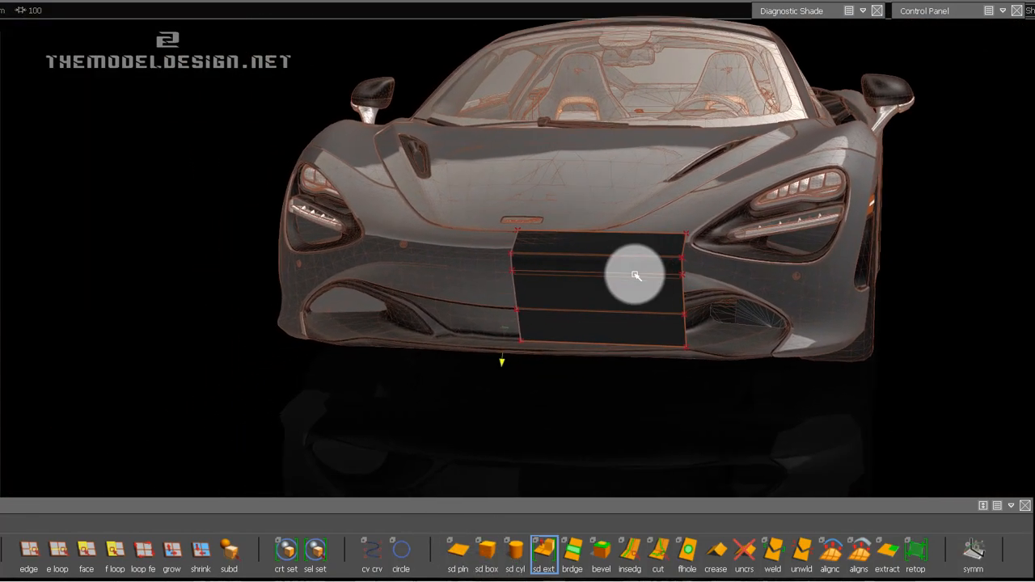
pyautogui.keyDown('alt'); pyautogui.keyDown('shift'); pyautogui.click(634, 275); pyautogui.keyUp('shift'); pyautogui.keyUp('alt')
pyautogui.moveTo(727, 265)
pyautogui.keyDown('alt'); pyautogui.keyDown('shift'); pyautogui.mouseDown()
pyautogui.moveTo(680, 277)
pyautogui.moveTo(569, 343)
pyautogui.mouseUp(); pyautogui.keyUp('shift'); pyautogui.keyUp('alt')
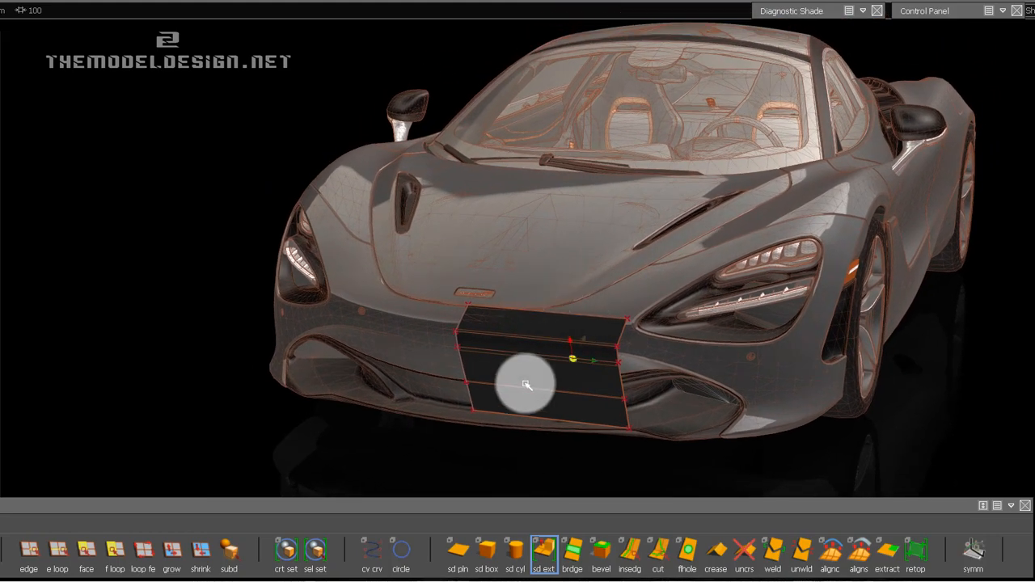
pyautogui.keyDown('alt'); pyautogui.keyDown('shift'); pyautogui.moveTo(526, 379); pyautogui.dragTo(525, 356, button='right'); pyautogui.keyUp('shift'); pyautogui.keyUp('alt')
pyautogui.keyDown('alt'); pyautogui.keyDown('shift'); pyautogui.moveTo(524, 356); pyautogui.dragTo(669, 447); pyautogui.keyUp('shift'); pyautogui.keyUp('alt')
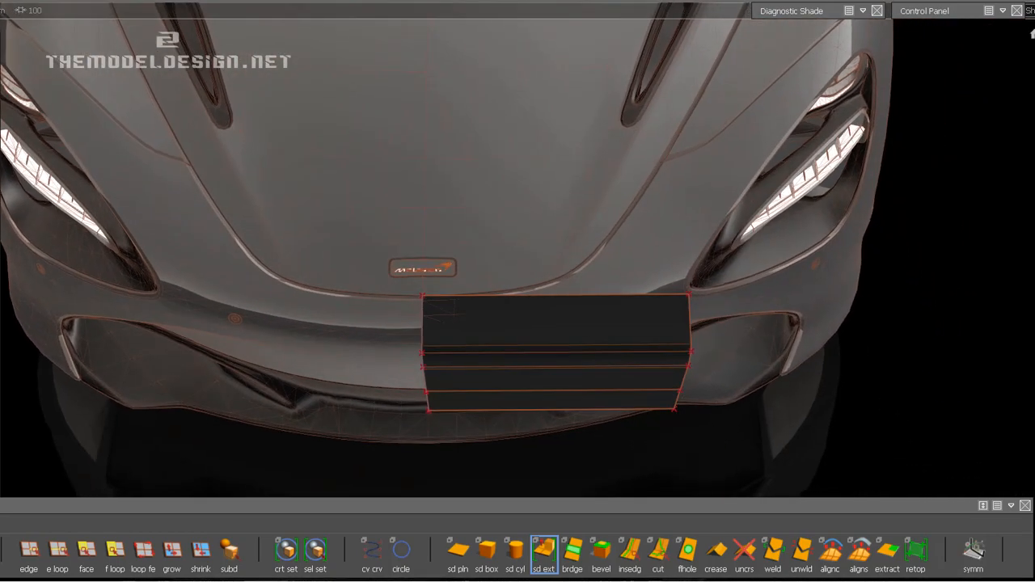
pyautogui.keyDown('alt'); pyautogui.keyDown('shift'); pyautogui.moveTo(593, 315); pyautogui.dragTo(594, 340); pyautogui.keyUp('shift'); pyautogui.keyUp('alt')
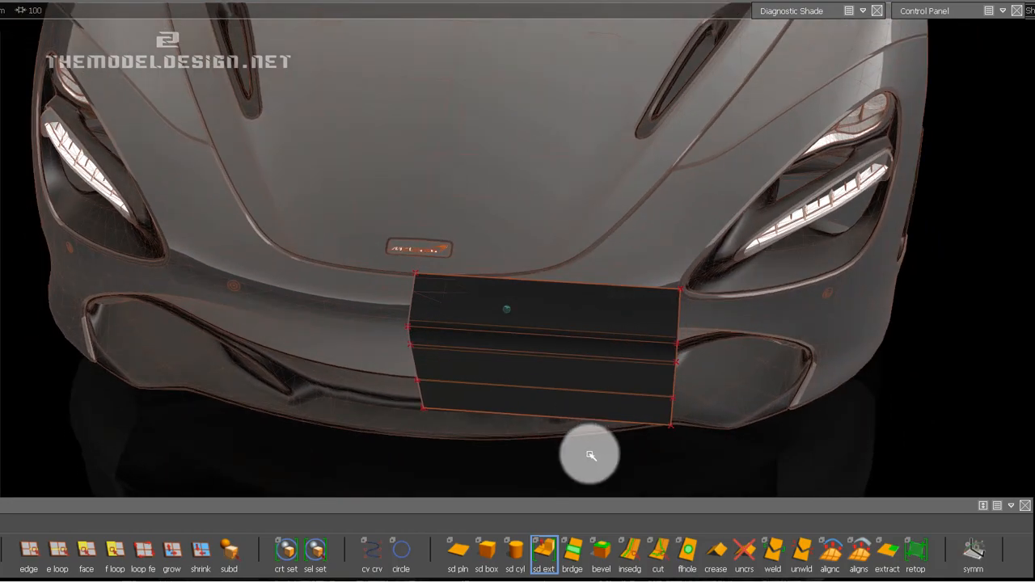
# Insert a full-height edge loop in the extruded strip about a fifth of its width from the centreline.
pyautogui.click(630, 554)
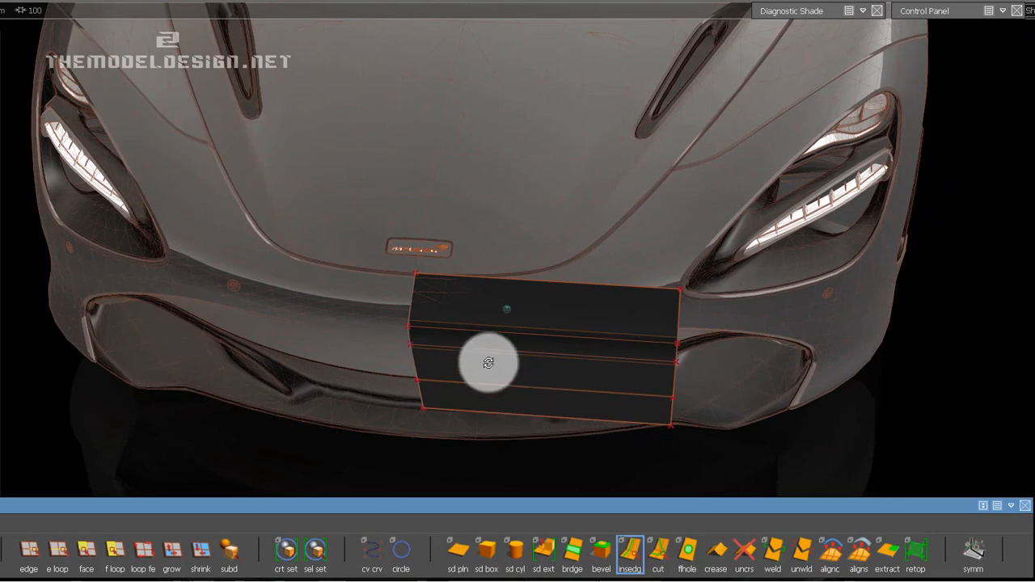
pyautogui.moveTo(487, 365)
pyautogui.keyDown('alt'); pyautogui.mouseDown()
pyautogui.moveTo(504, 280)
pyautogui.moveTo(693, 238)
pyautogui.moveTo(701, 307)
pyautogui.moveTo(529, 365)
pyautogui.moveTo(515, 352)
pyautogui.moveTo(484, 357)
pyautogui.mouseUp(); pyautogui.keyUp('alt')
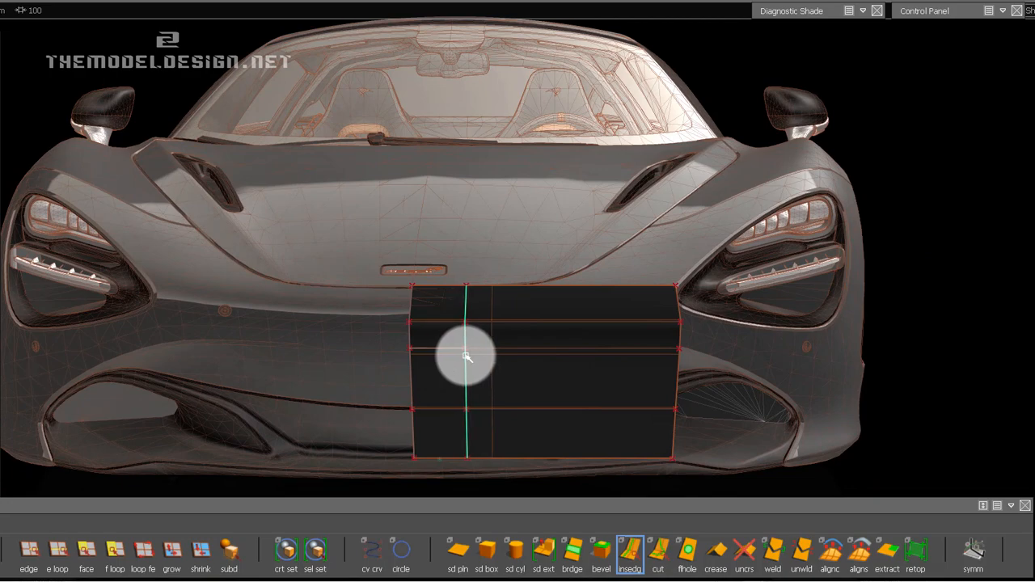
pyautogui.moveTo(466, 355); pyautogui.dragTo(467, 356)
pyautogui.keyDown('alt'); pyautogui.moveTo(612, 358); pyautogui.dragTo(702, 522); pyautogui.keyUp('alt')
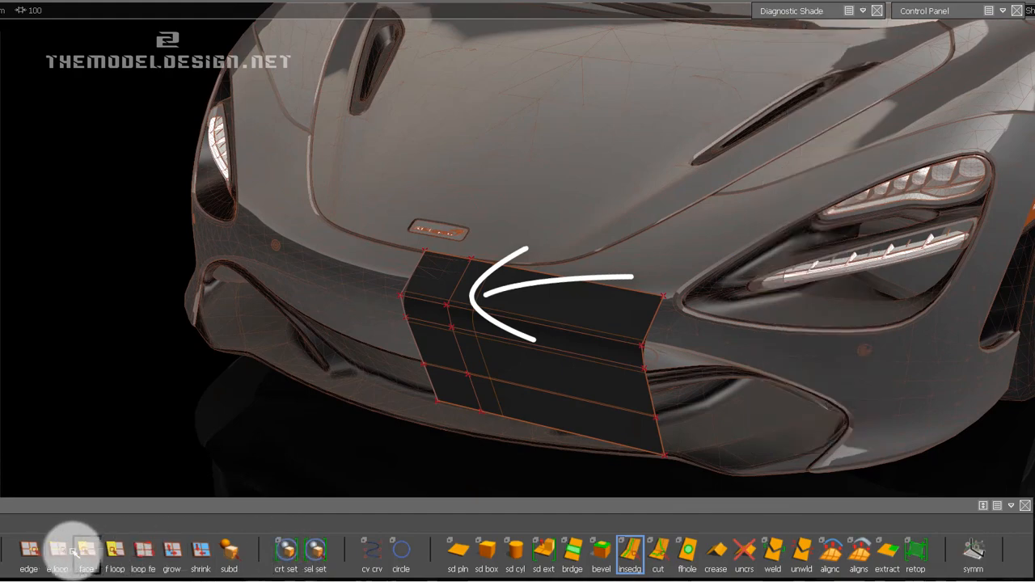
# Pick the strip's outer edge loop and reposition it with Transform, adjusting its depth and sideways position against the bumper.
pyautogui.click(29, 555)
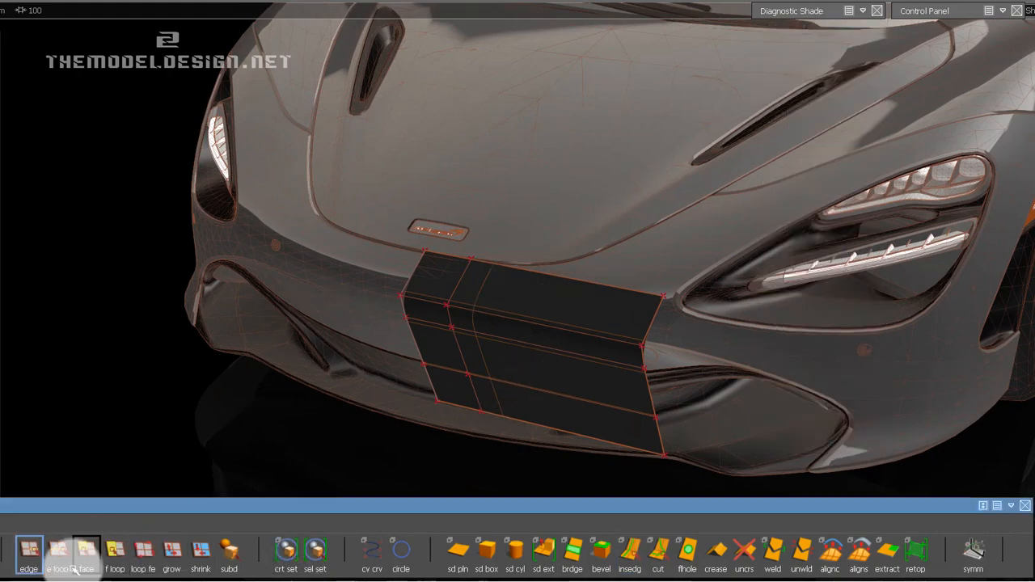
pyautogui.click(63, 568)
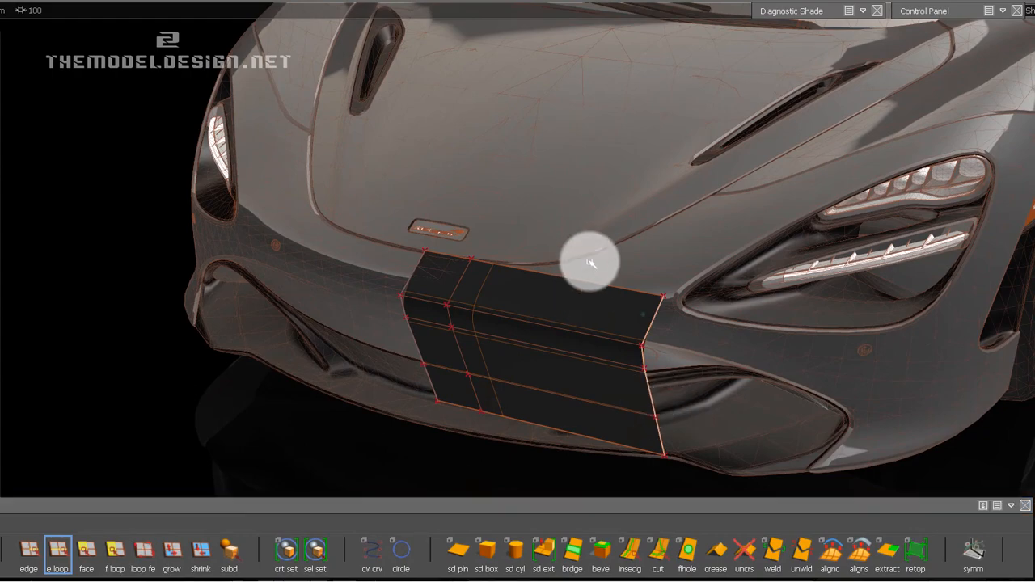
pyautogui.keyDown('ctrl'); pyautogui.keyDown('shift'); pyautogui.moveTo(248, 351); pyautogui.dragTo(248, 322, button='middle'); pyautogui.keyUp('shift'); pyautogui.keyUp('ctrl')
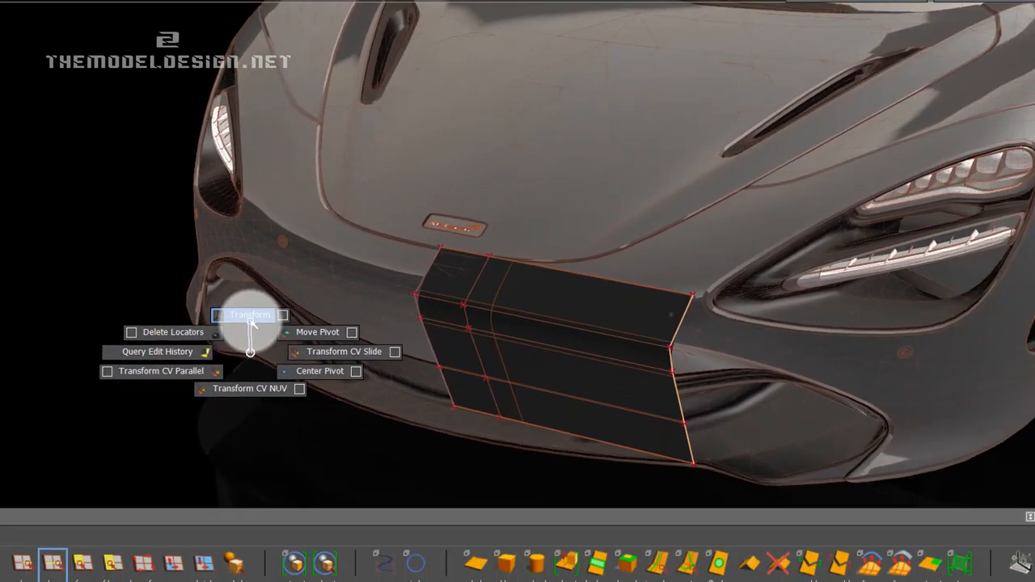
pyautogui.keyDown('ctrl'); pyautogui.keyDown('shift'); pyautogui.moveTo(251, 322); pyautogui.dragTo(251, 322, button='middle'); pyautogui.keyUp('shift'); pyautogui.keyUp('ctrl')
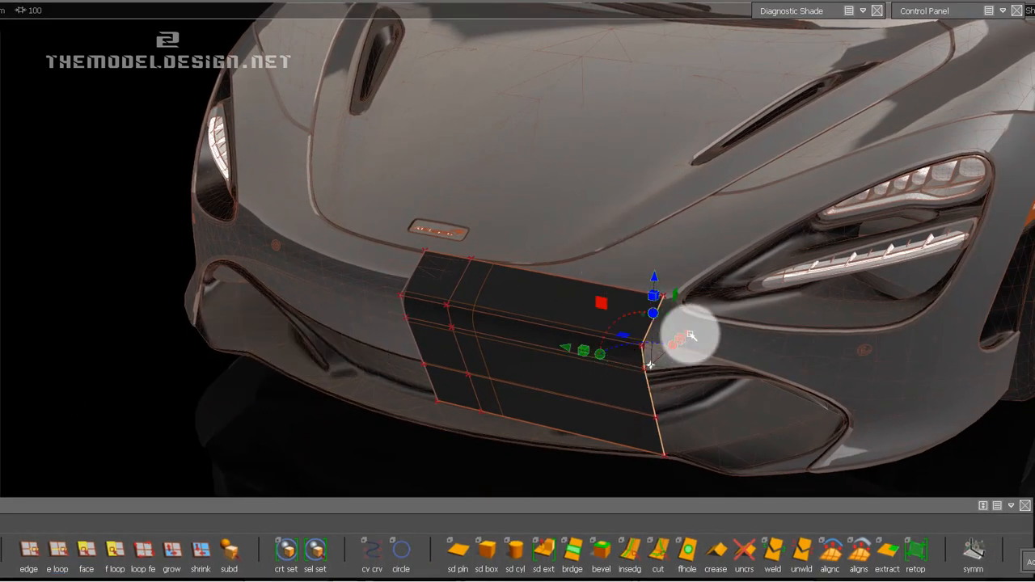
pyautogui.moveTo(692, 333); pyautogui.dragTo(699, 327)
pyautogui.keyDown('alt'); pyautogui.moveTo(569, 364); pyautogui.dragTo(672, 411); pyautogui.keyUp('alt')
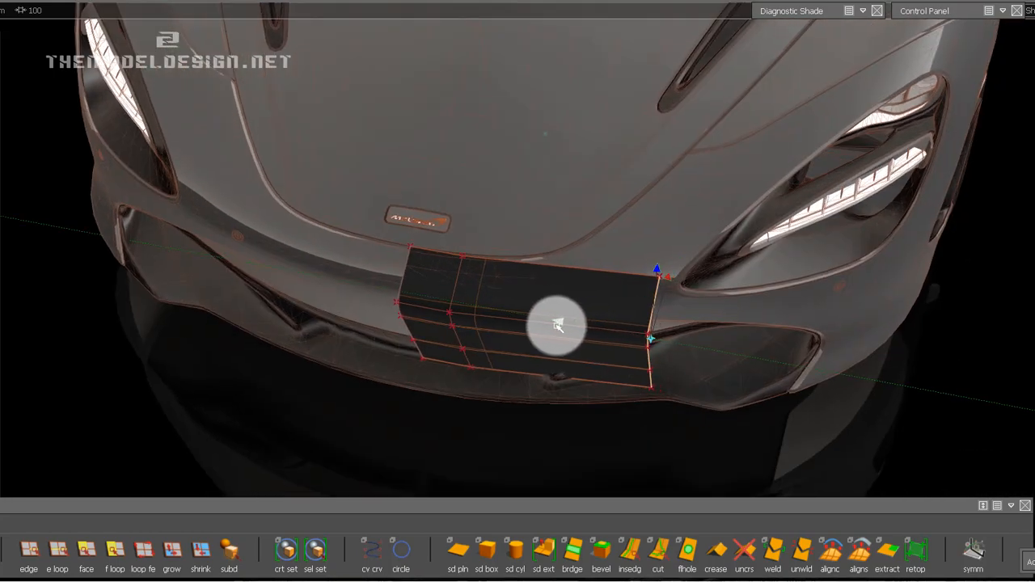
pyautogui.keyDown('alt'); pyautogui.moveTo(551, 325); pyautogui.dragTo(529, 316); pyautogui.keyUp('alt')
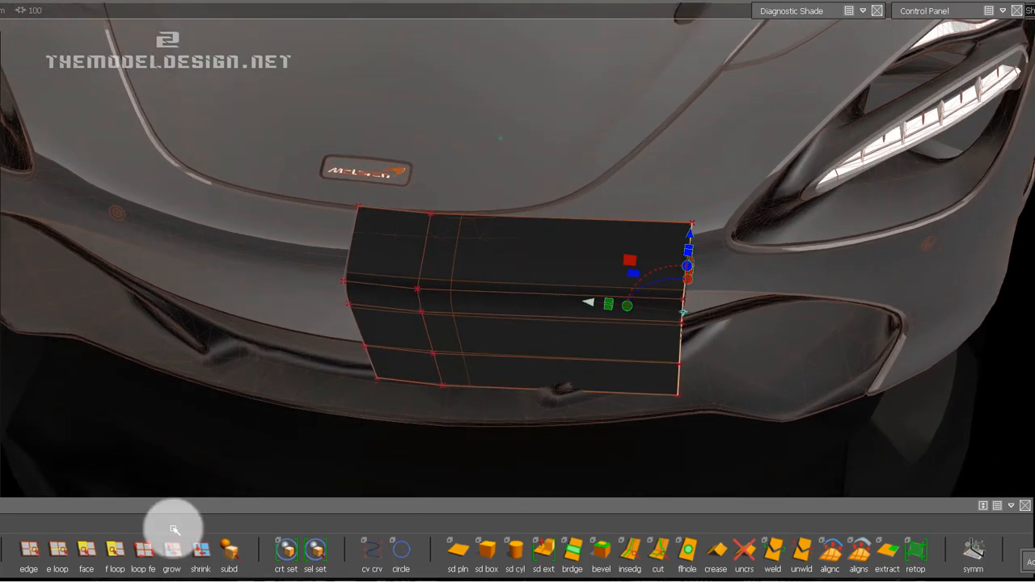
# Insert two more full-height edge loops, evenly spaced between the first inserted loop and the strip's outer edge.
pyautogui.click(600, 555)
pyautogui.click(630, 557)
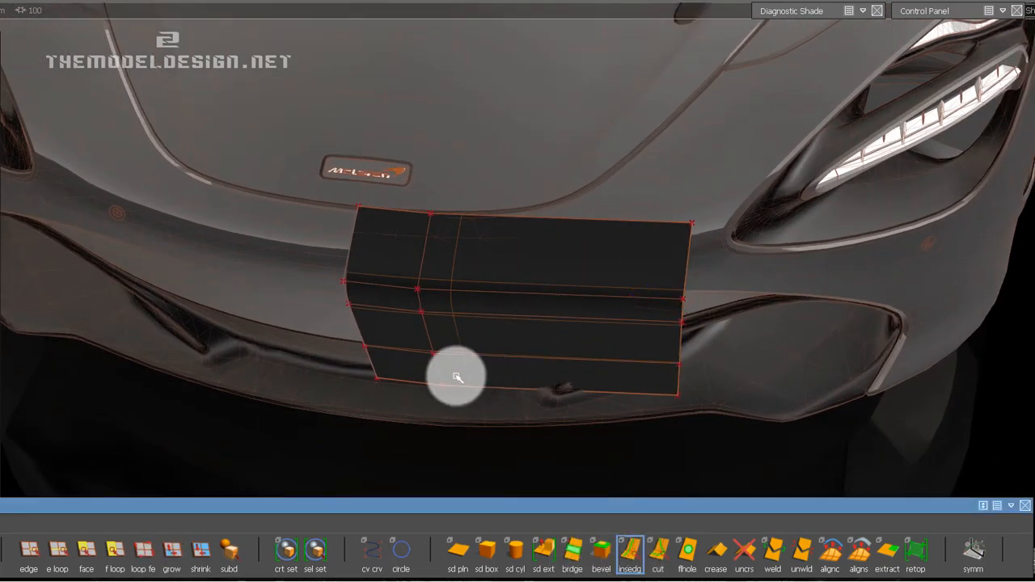
pyautogui.click(445, 333)
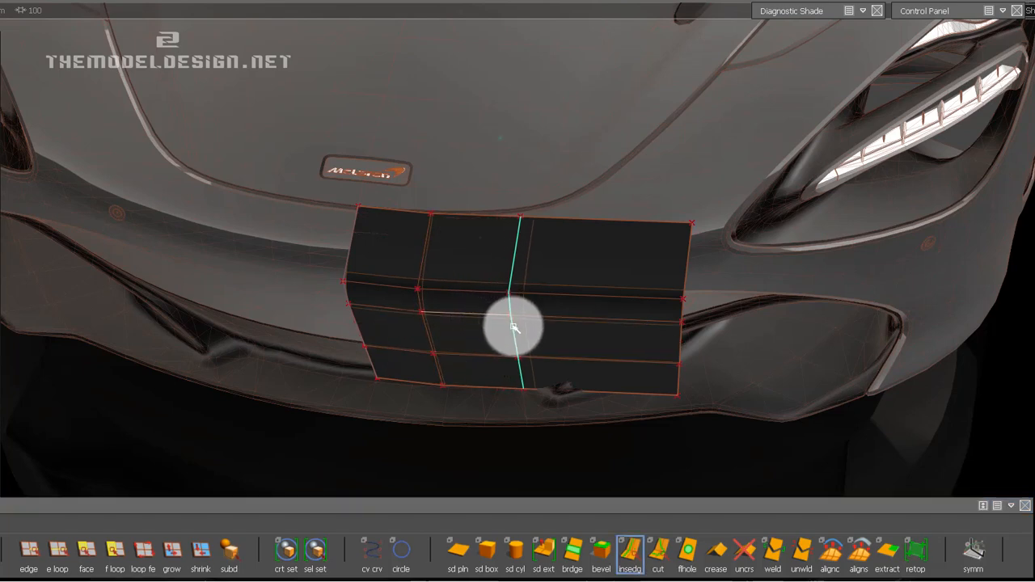
pyautogui.moveTo(514, 328); pyautogui.dragTo(514, 327)
pyautogui.keyDown('alt'); pyautogui.moveTo(572, 282); pyautogui.dragTo(709, 346); pyautogui.keyUp('alt')
pyautogui.click(601, 314)
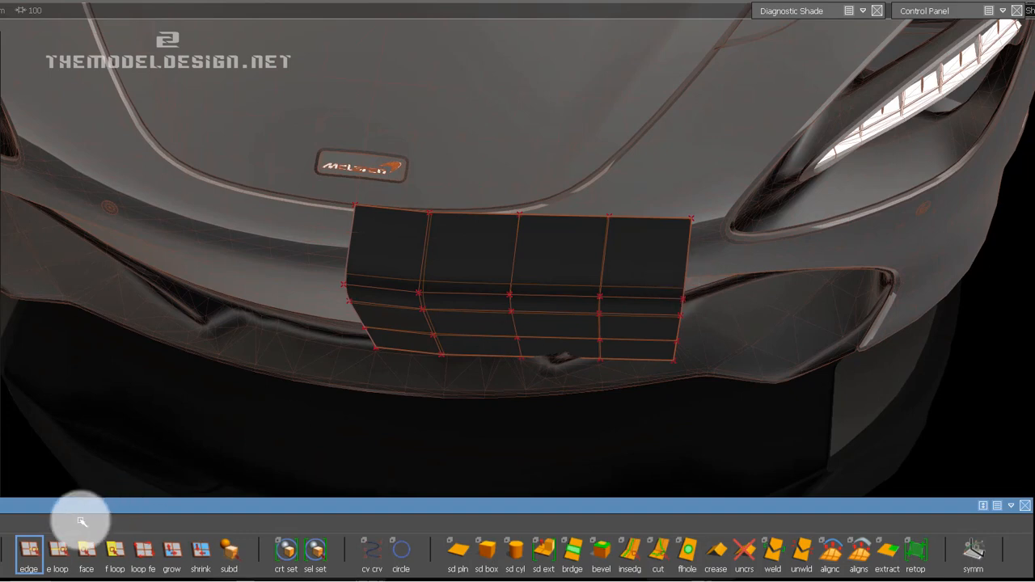
# Pick the outer edge loop beside the headlight and move it rearward with Transform to follow the bumper's curvature.
pyautogui.click(57, 551)
pyautogui.click(687, 255)
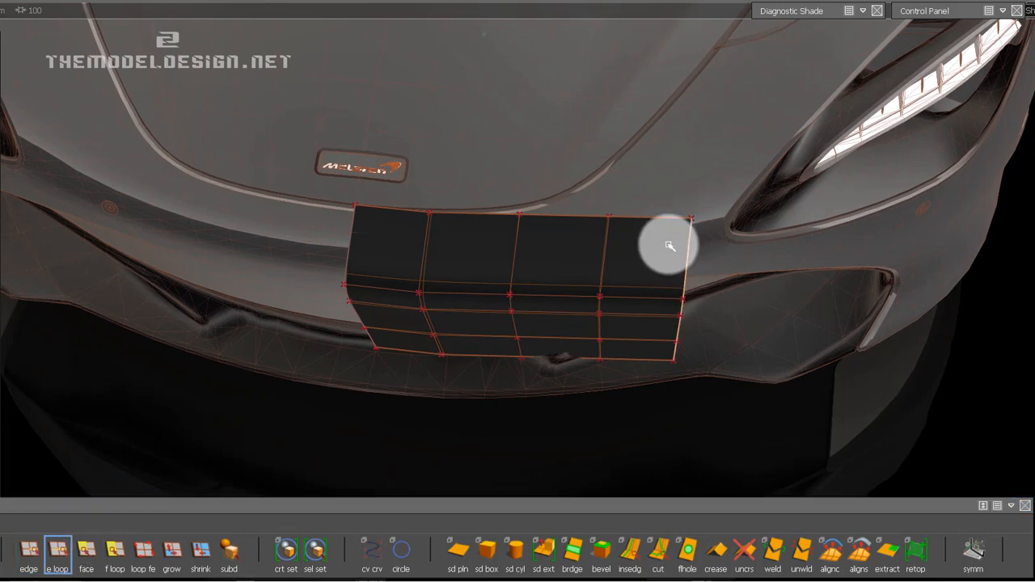
pyautogui.keyDown('ctrl'); pyautogui.keyDown('shift'); pyautogui.moveTo(668, 245); pyautogui.dragTo(664, 221, button='middle'); pyautogui.keyUp('shift'); pyautogui.keyUp('ctrl')
pyautogui.keyDown('alt'); pyautogui.keyDown('shift'); pyautogui.moveTo(811, 261); pyautogui.dragTo(583, 244); pyautogui.keyUp('shift'); pyautogui.keyUp('alt')
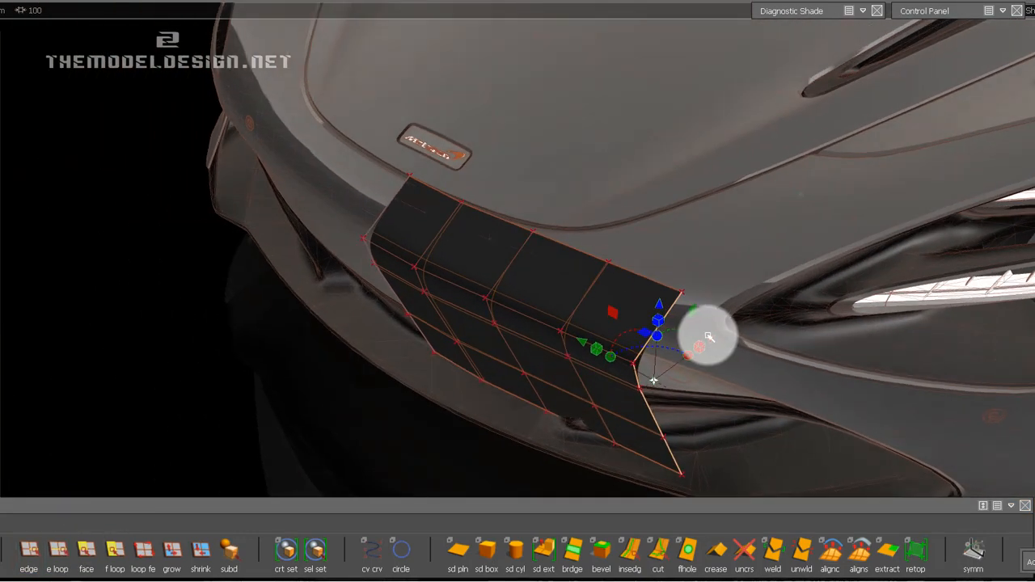
pyautogui.moveTo(719, 336); pyautogui.dragTo(566, 306)
# Move the two edge loops next to the outer edge rearward in turn so the strip wraps around the bumper.
pyautogui.click(562, 309)
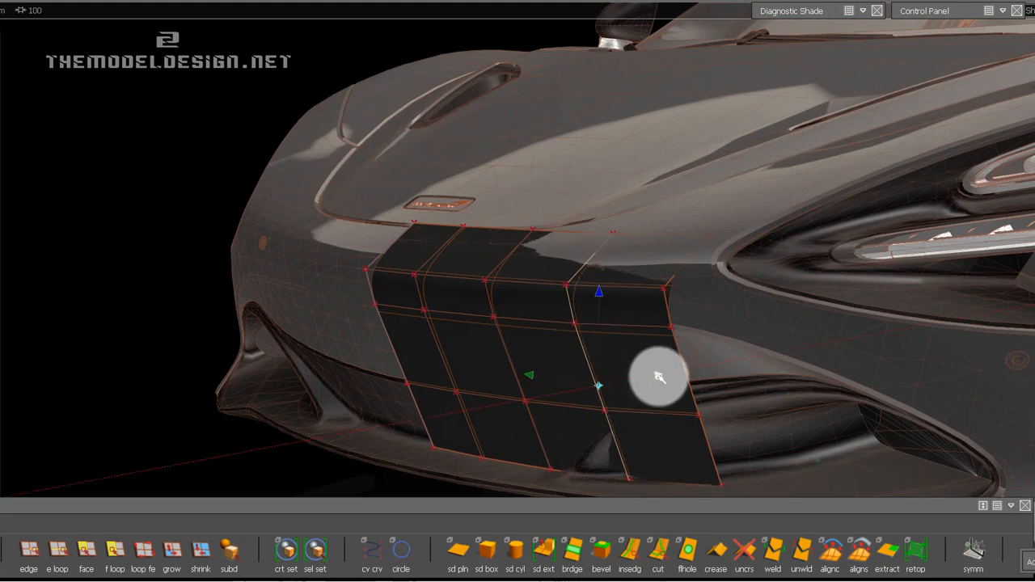
pyautogui.moveTo(661, 377); pyautogui.dragTo(655, 373)
pyautogui.keyDown('alt'); pyautogui.keyDown('shift'); pyautogui.moveTo(501, 275); pyautogui.dragTo(504, 318); pyautogui.keyUp('shift'); pyautogui.keyUp('alt')
pyautogui.click(507, 349)
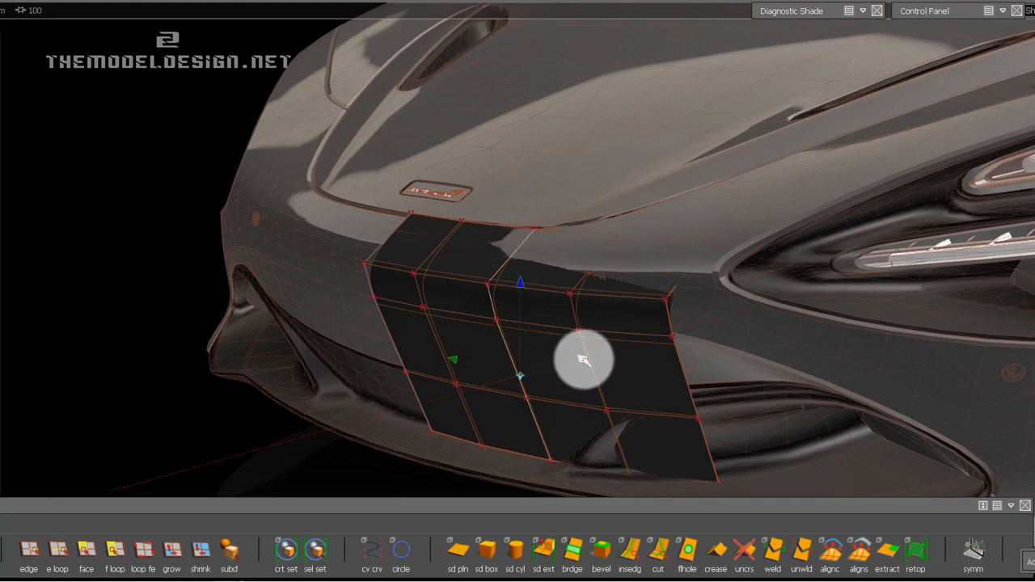
pyautogui.click(763, 321)
pyautogui.keyDown('alt'); pyautogui.keyDown('shift'); pyautogui.moveTo(763, 321); pyautogui.dragTo(731, 309); pyautogui.keyUp('shift'); pyautogui.keyUp('alt')
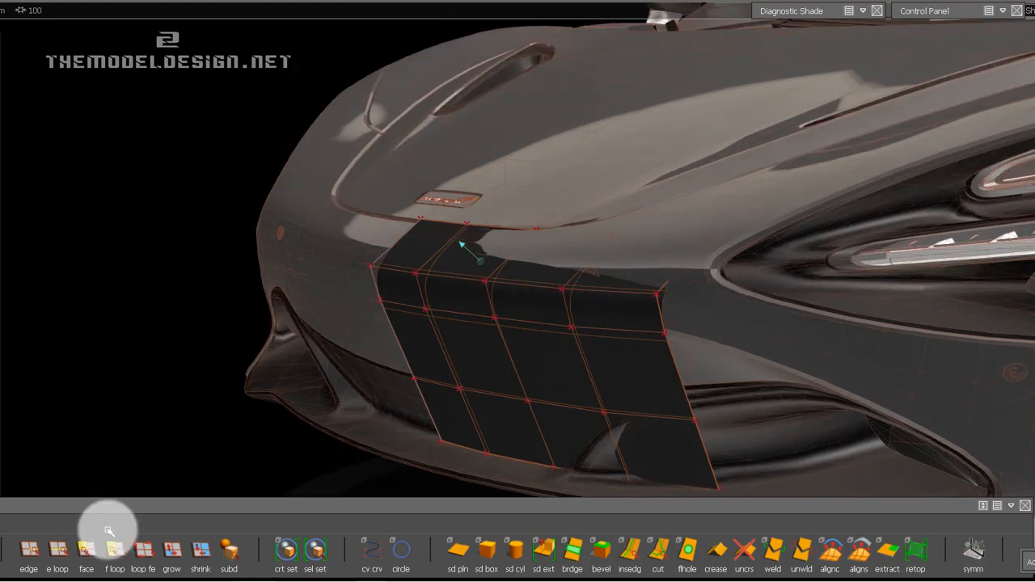
# Expand the Control Panel and reposition it and the shelf so the xfrmcv and xsedit tools at its base are accessible.
pyautogui.click(35, 557)
pyautogui.keyDown('ctrl'); pyautogui.keyDown('shift'); pyautogui.moveTo(693, 278); pyautogui.dragTo(757, 279); pyautogui.keyUp('shift'); pyautogui.keyUp('ctrl')
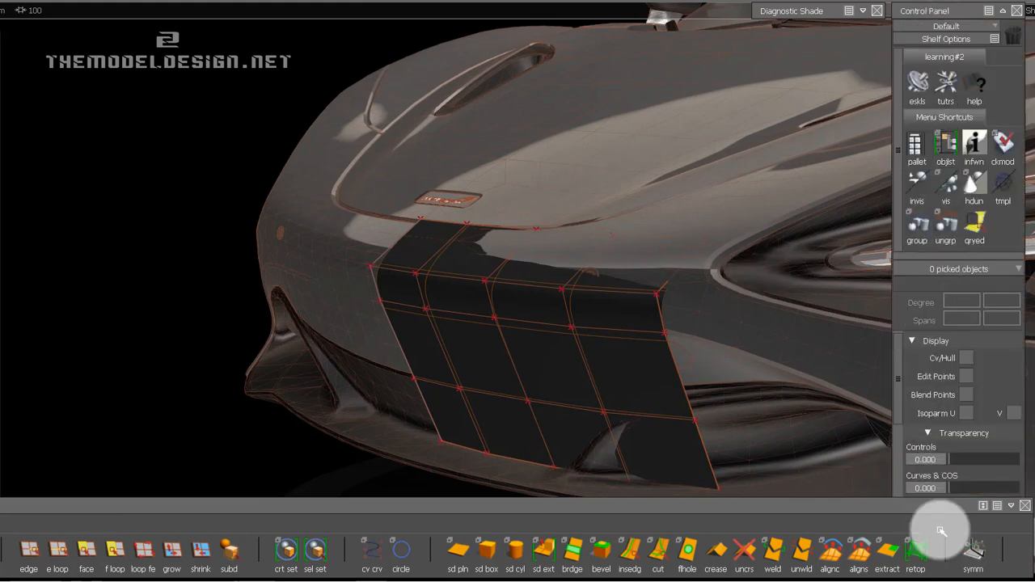
pyautogui.click(963, 12)
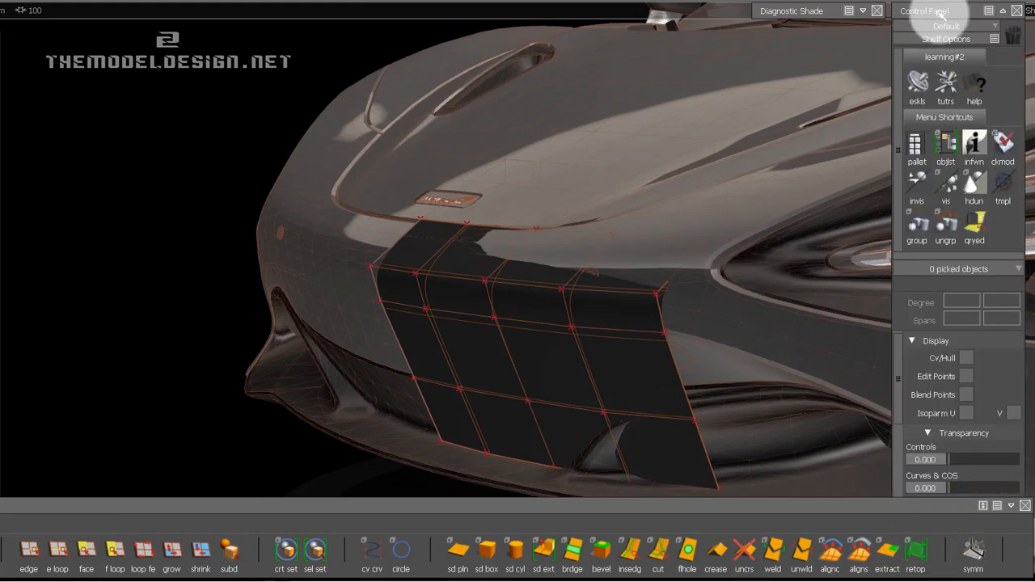
pyautogui.moveTo(902, 509); pyautogui.dragTo(899, 549)
pyautogui.moveTo(943, 7)
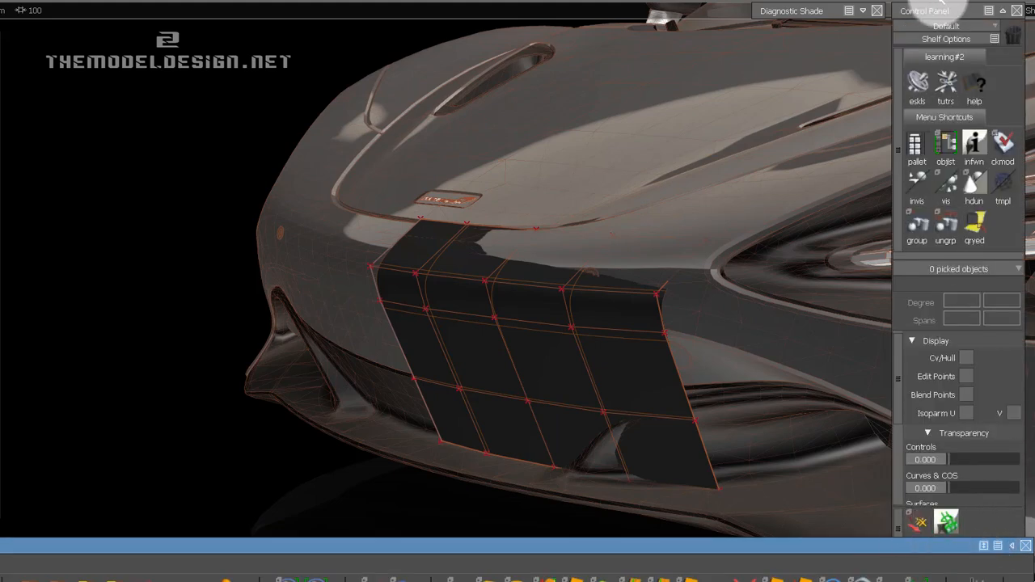
pyautogui.moveTo(926, 3); pyautogui.dragTo(914, 0)
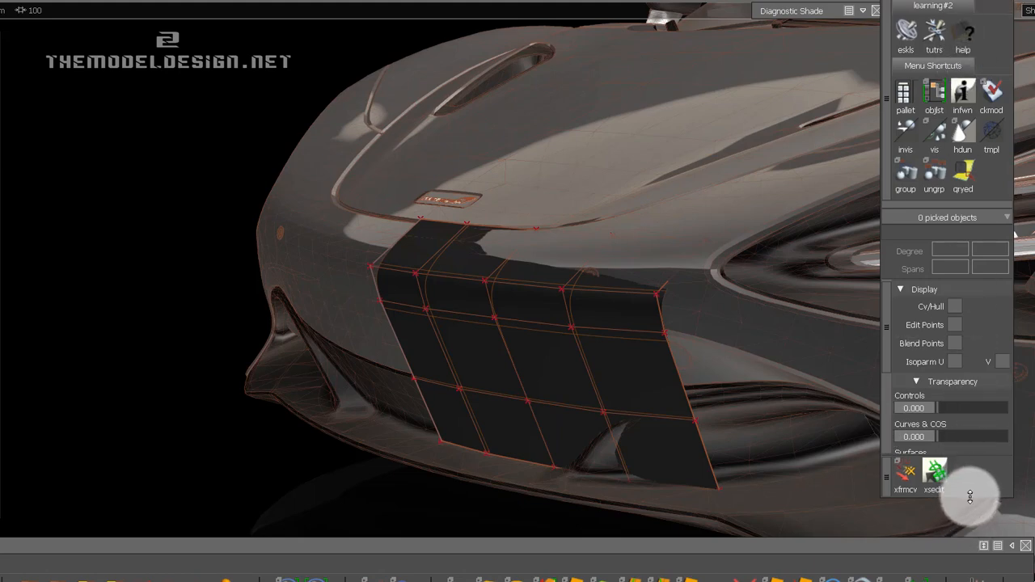
pyautogui.moveTo(936, 547)
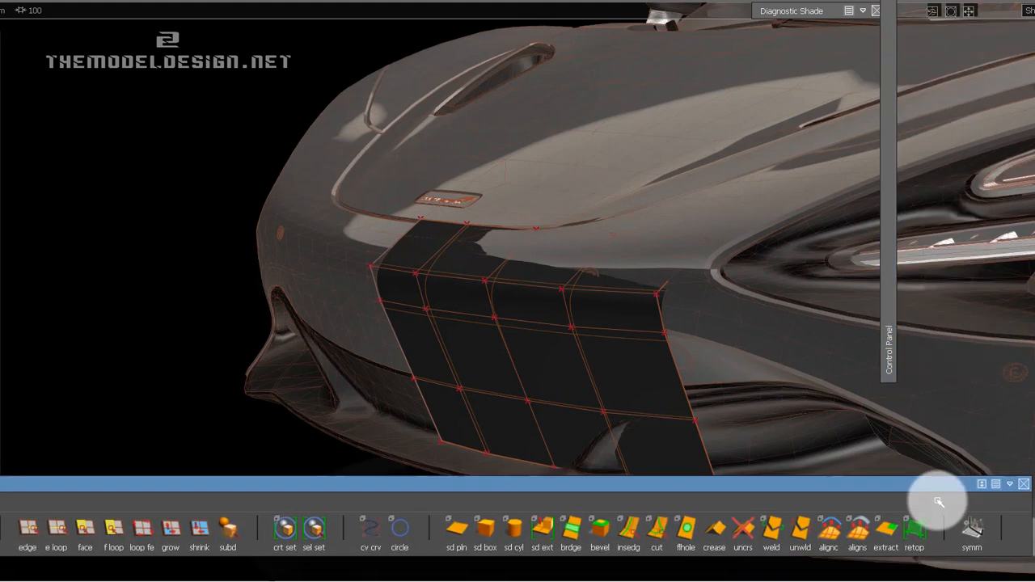
pyautogui.moveTo(1015, 234)
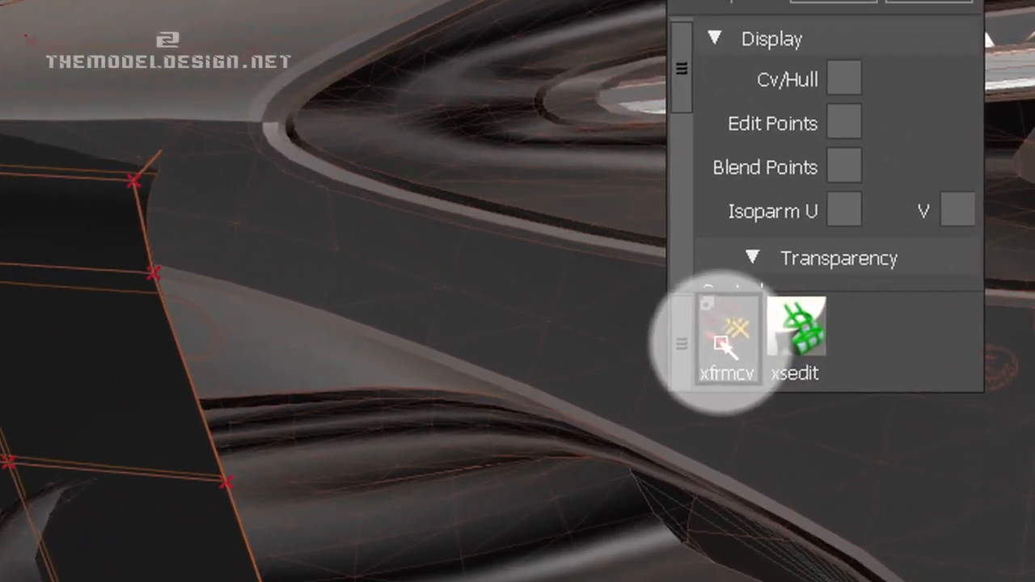
# With Transform CV, pick the three outer CVs on the strip's top edge and raise them to the hood's shut line.
pyautogui.click(716, 338)
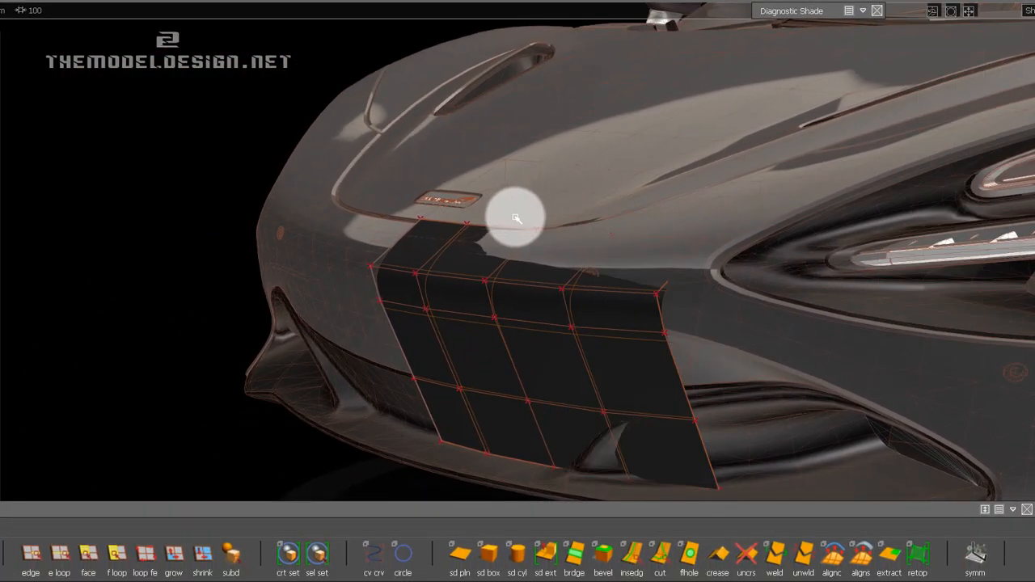
pyautogui.moveTo(516, 218); pyautogui.dragTo(638, 243)
pyautogui.keyDown('ctrl'); pyautogui.keyDown('shift'); pyautogui.moveTo(746, 278); pyautogui.dragTo(805, 354); pyautogui.keyUp('shift'); pyautogui.keyUp('ctrl')
pyautogui.moveTo(806, 347); pyautogui.dragTo(807, 338, button='right')
pyautogui.hotkey('ctrl', 'z')
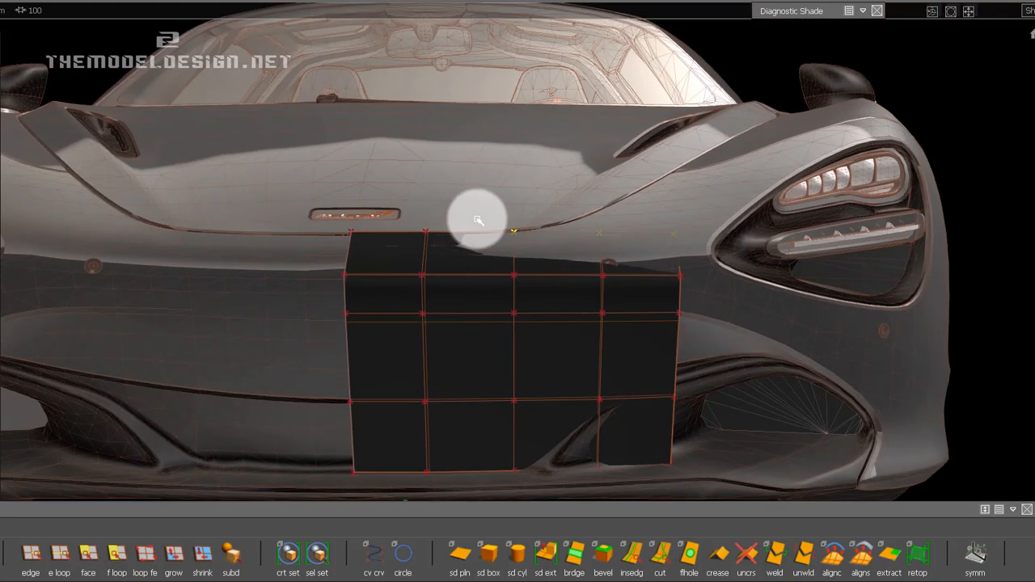
pyautogui.keyDown('ctrl'); pyautogui.keyDown('shift'); pyautogui.moveTo(487, 230); pyautogui.dragTo(518, 346); pyautogui.keyUp('shift'); pyautogui.keyUp('ctrl')
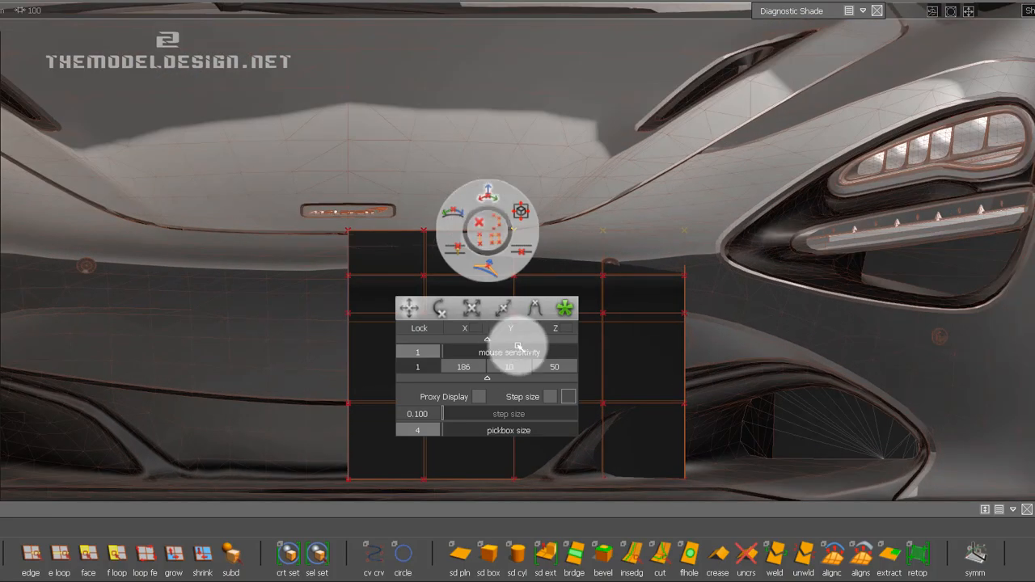
pyautogui.keyDown('alt'); pyautogui.keyDown('shift'); pyautogui.moveTo(587, 263); pyautogui.dragTo(571, 136, button='right'); pyautogui.keyUp('shift'); pyautogui.keyUp('alt')
# Raise the two outermost top-edge CVs, with the corner CV highest, so the edge sweeps up toward the headlight.
pyautogui.keyDown('shift'); pyautogui.moveTo(508, 202); pyautogui.dragTo(530, 228); pyautogui.keyUp('shift')
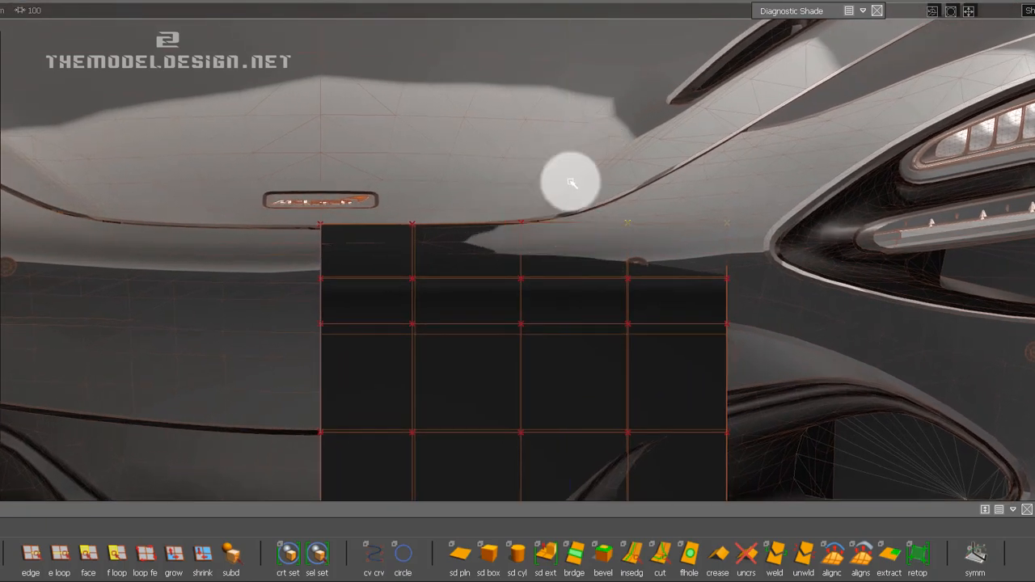
pyautogui.moveTo(571, 156); pyautogui.dragTo(571, 121, button='right')
pyautogui.keyDown('shift'); pyautogui.moveTo(611, 207); pyautogui.dragTo(656, 243); pyautogui.keyUp('shift')
pyautogui.moveTo(857, 220); pyautogui.dragTo(839, 142, button='right')
pyautogui.keyDown('shift'); pyautogui.moveTo(708, 194); pyautogui.dragTo(733, 221); pyautogui.keyUp('shift')
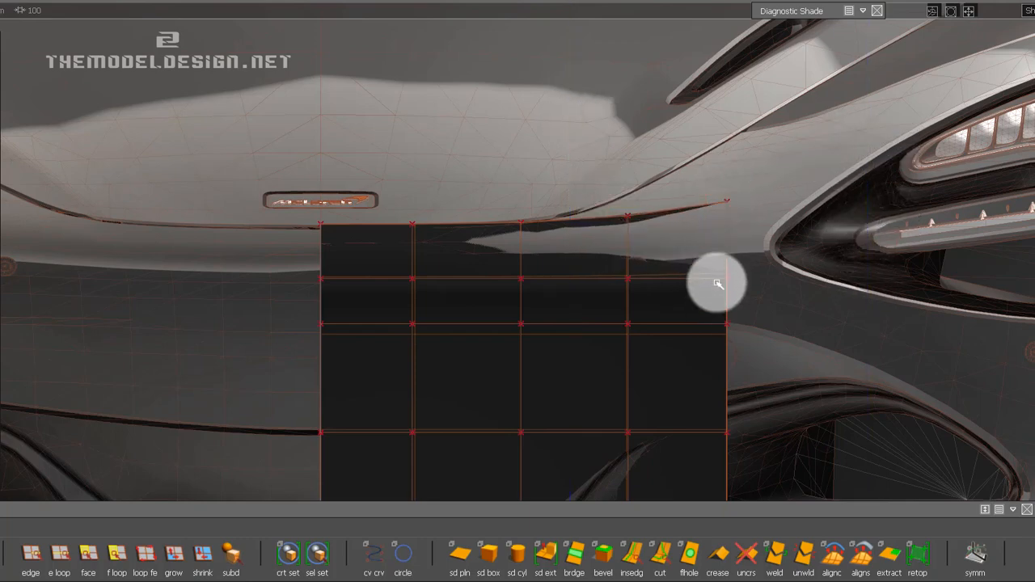
# Pick the three outer CVs of the second row and raise them progressively, with the outer corner CV highest.
pyautogui.moveTo(716, 268); pyautogui.dragTo(736, 289)
pyautogui.moveTo(613, 270); pyautogui.dragTo(649, 293)
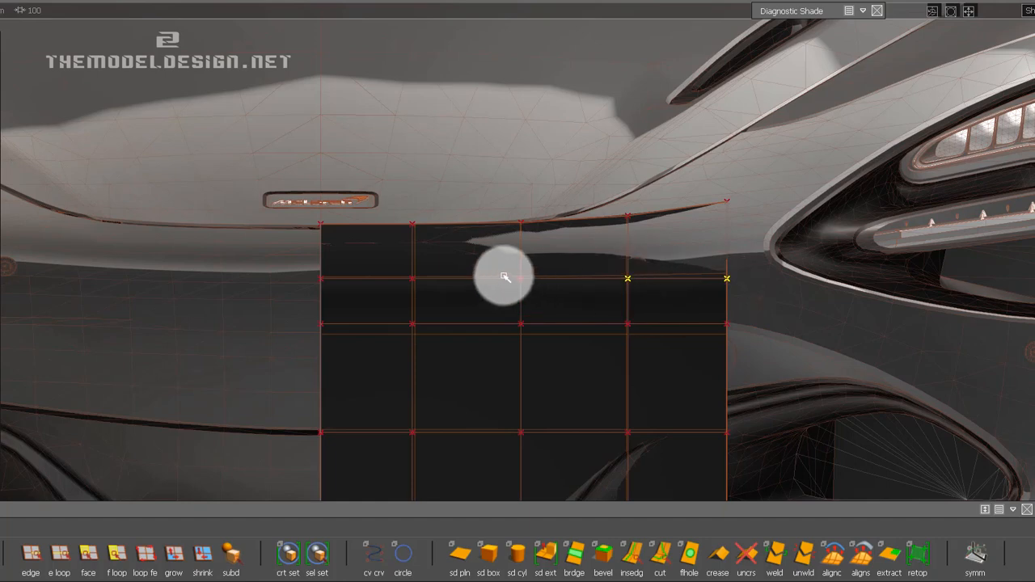
pyautogui.moveTo(504, 276)
pyautogui.mouseDown()
pyautogui.moveTo(550, 298)
pyautogui.moveTo(531, 290)
pyautogui.mouseUp()
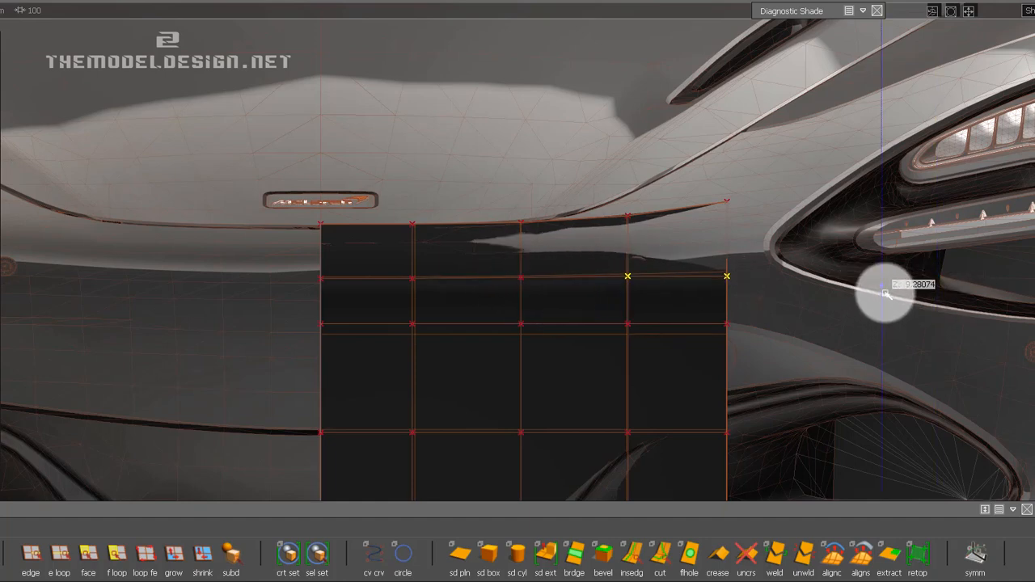
pyautogui.moveTo(619, 261); pyautogui.dragTo(644, 289)
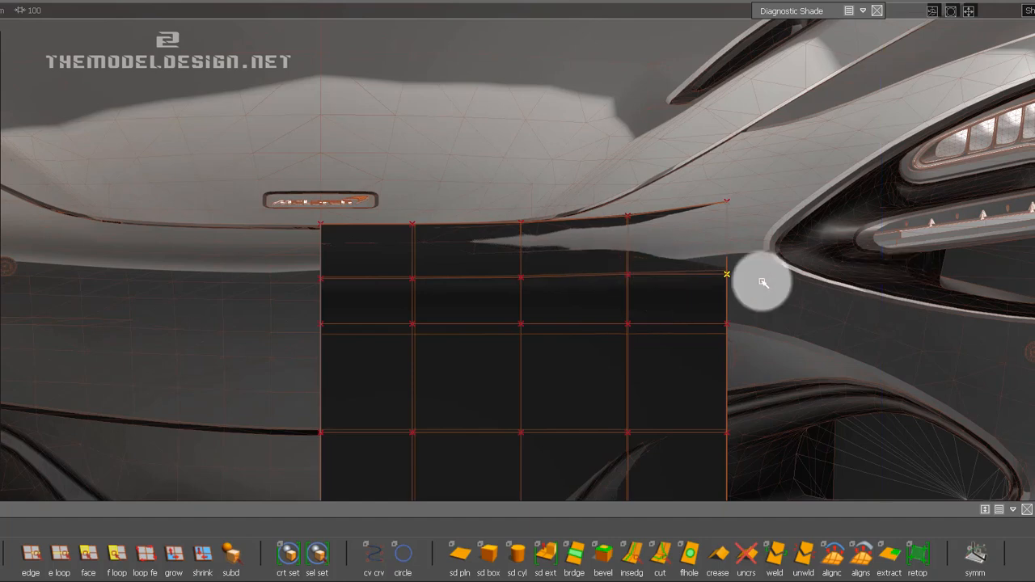
pyautogui.moveTo(848, 264); pyautogui.dragTo(857, 189)
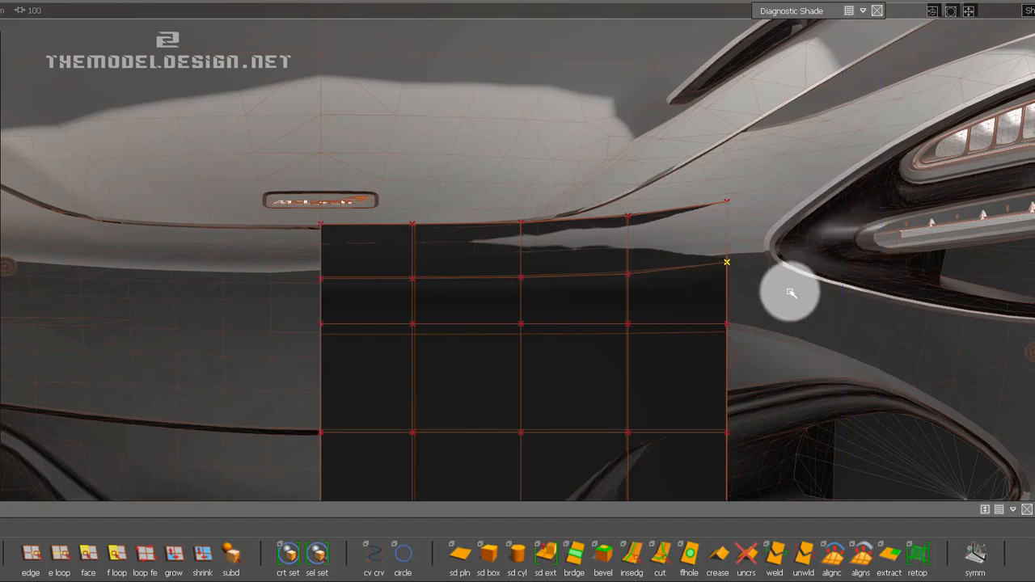
# Pick the outer corner CV of the strip's top edge and shift it slightly forward along the hood.
pyautogui.keyDown('alt'); pyautogui.keyDown('shift'); pyautogui.moveTo(720, 215); pyautogui.dragTo(506, 416); pyautogui.keyUp('shift'); pyautogui.keyUp('alt')
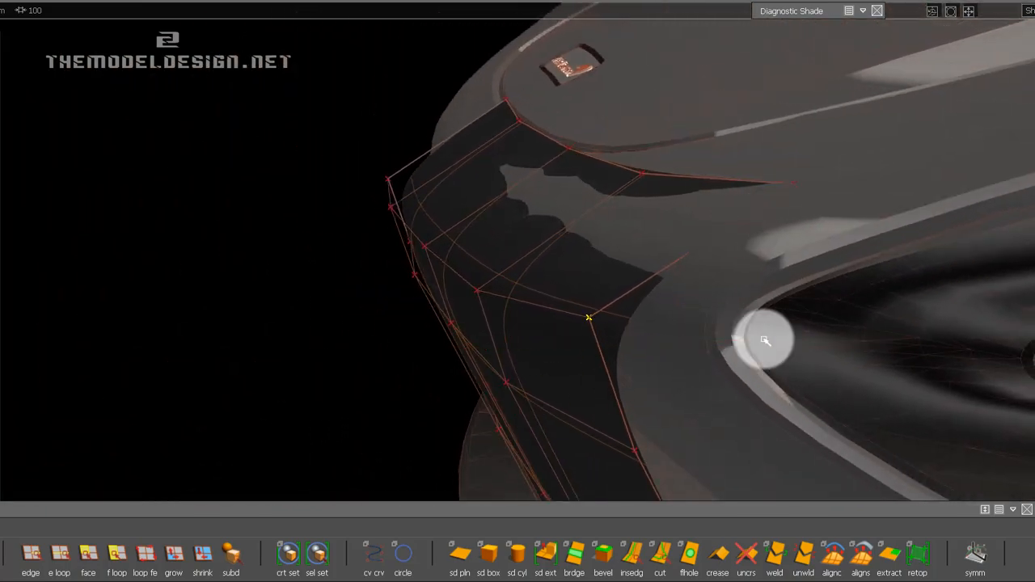
pyautogui.click(796, 187)
pyautogui.keyDown('alt'); pyautogui.keyDown('shift'); pyautogui.moveTo(887, 215); pyautogui.dragTo(772, 235); pyautogui.keyUp('shift'); pyautogui.keyUp('alt')
pyautogui.moveTo(873, 236); pyautogui.dragTo(702, 332)
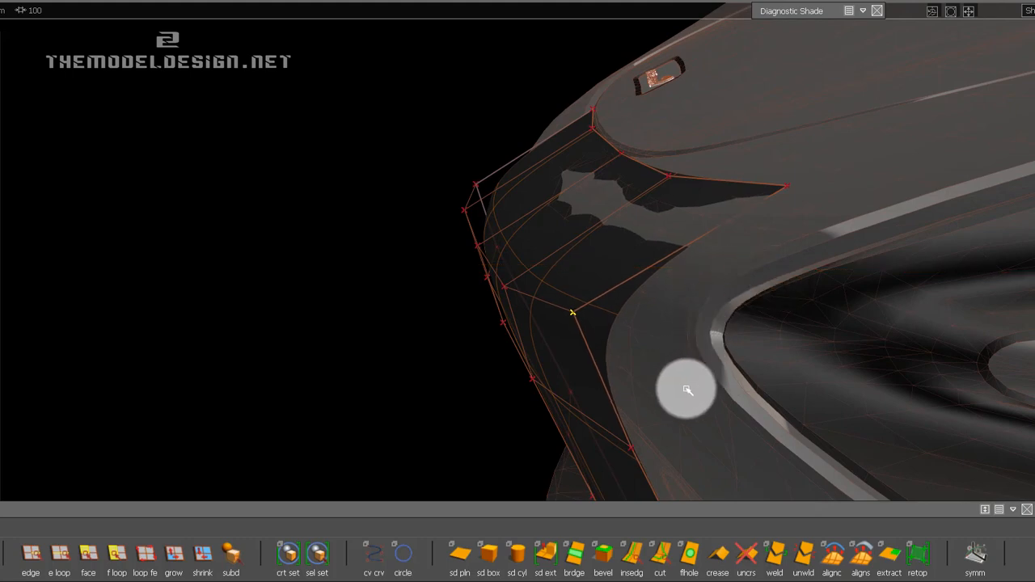
pyautogui.keyDown('alt'); pyautogui.keyDown('shift'); pyautogui.moveTo(615, 369); pyautogui.dragTo(708, 376); pyautogui.keyUp('shift'); pyautogui.keyUp('alt')
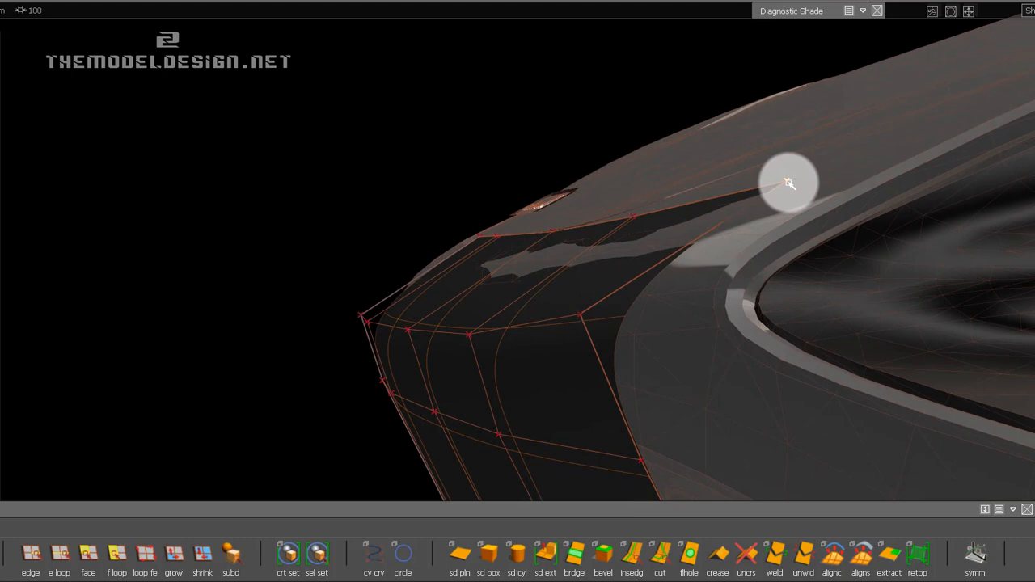
pyautogui.moveTo(789, 183); pyautogui.dragTo(793, 254)
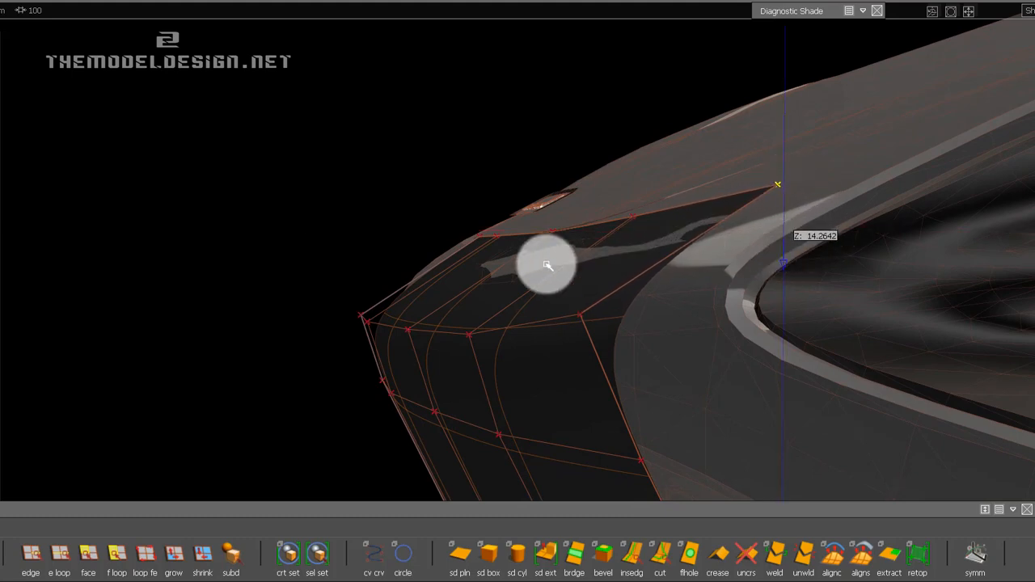
# Pick the third top-edge CV from the centre line and adjust it against the hood's shut line.
pyautogui.click(469, 335)
pyautogui.moveTo(549, 368); pyautogui.dragTo(666, 194)
pyautogui.click(408, 330)
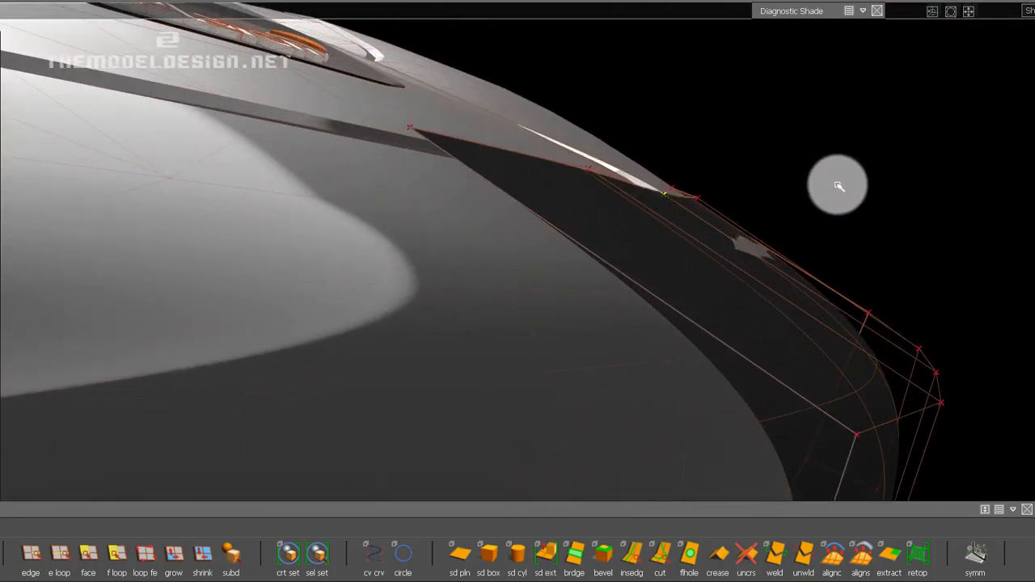
pyautogui.keyDown('alt'); pyautogui.keyDown('shift'); pyautogui.moveTo(857, 151); pyautogui.dragTo(899, 177, button='right'); pyautogui.keyUp('shift'); pyautogui.keyUp('alt')
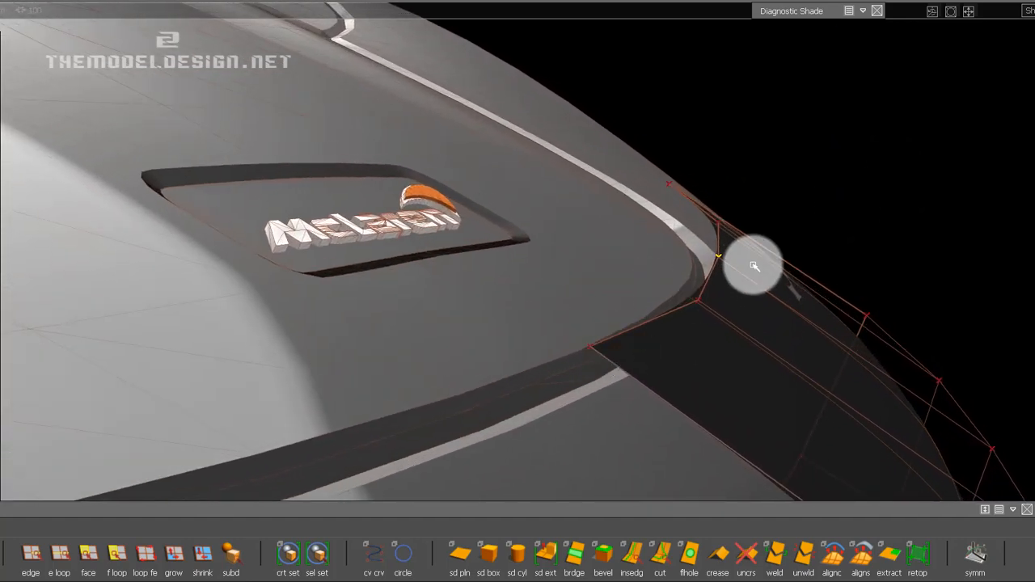
pyautogui.keyDown('alt'); pyautogui.keyDown('shift'); pyautogui.moveTo(751, 264); pyautogui.dragTo(660, 337); pyautogui.keyUp('shift'); pyautogui.keyUp('alt')
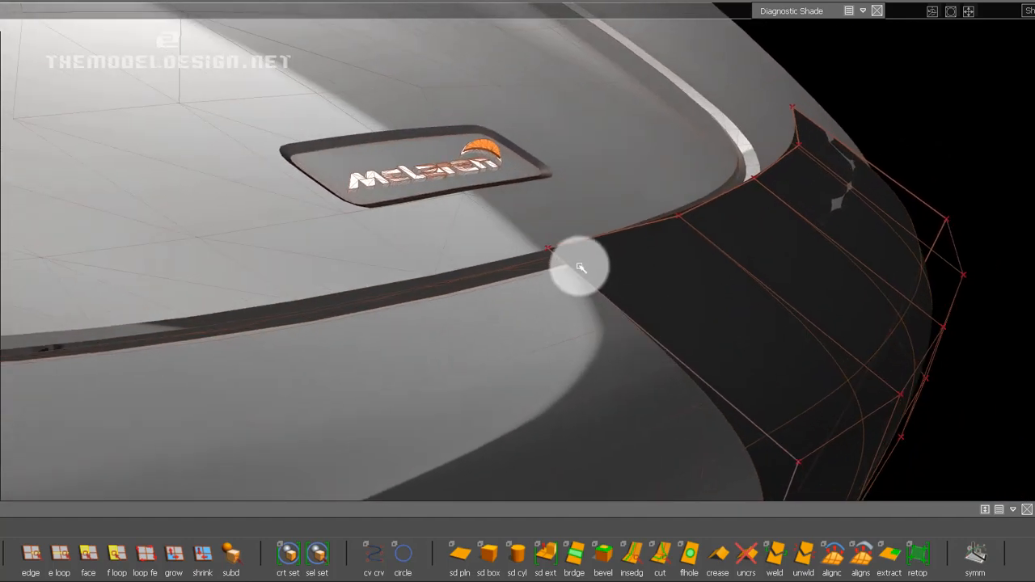
# Slide the three top-edge CVs nearest the centre line down along the strip to the bumper side of the shut line.
pyautogui.press('space')
pyautogui.click(555, 263)
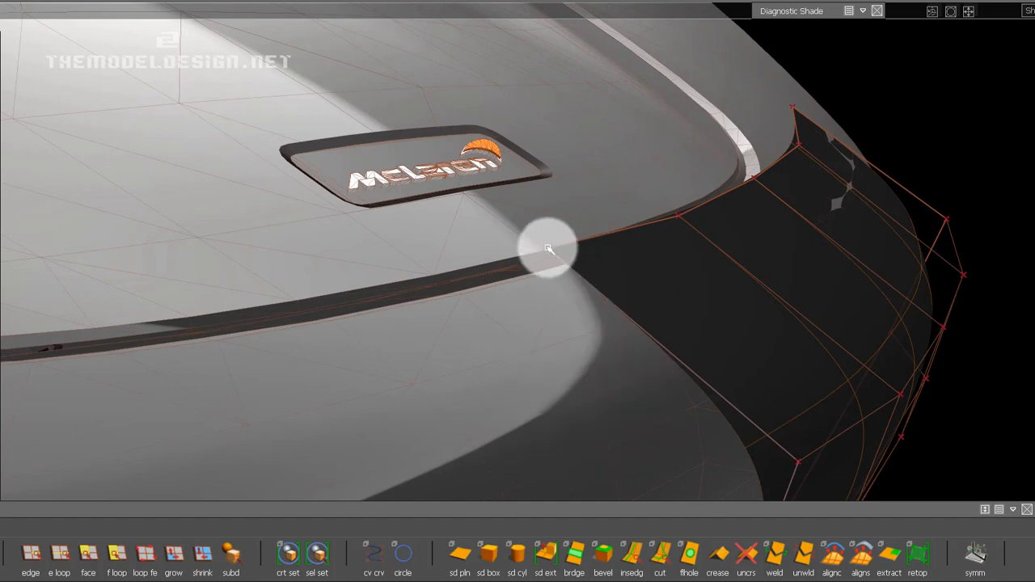
pyautogui.click(547, 248)
pyautogui.click(559, 269)
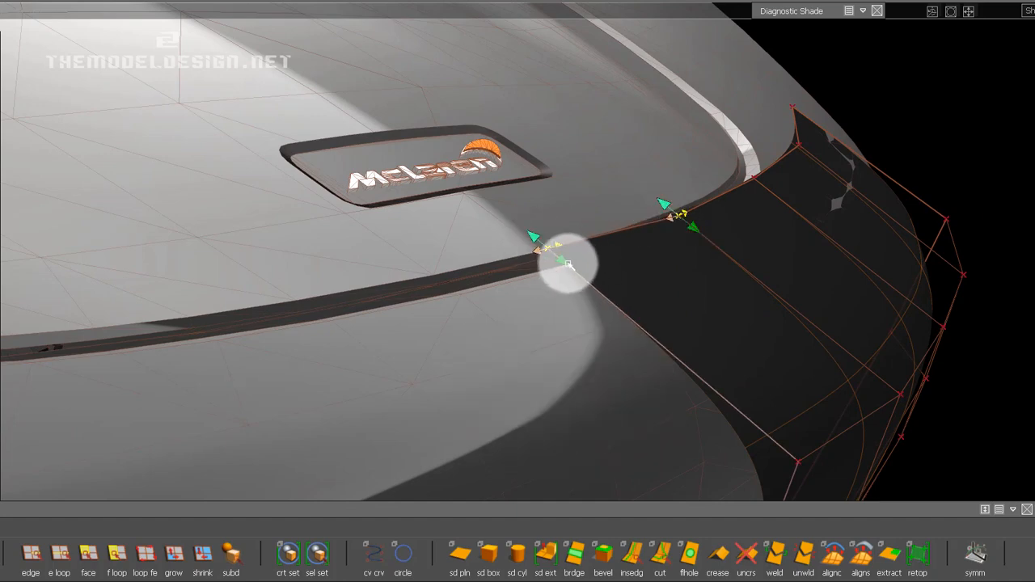
pyautogui.moveTo(567, 263); pyautogui.dragTo(610, 276)
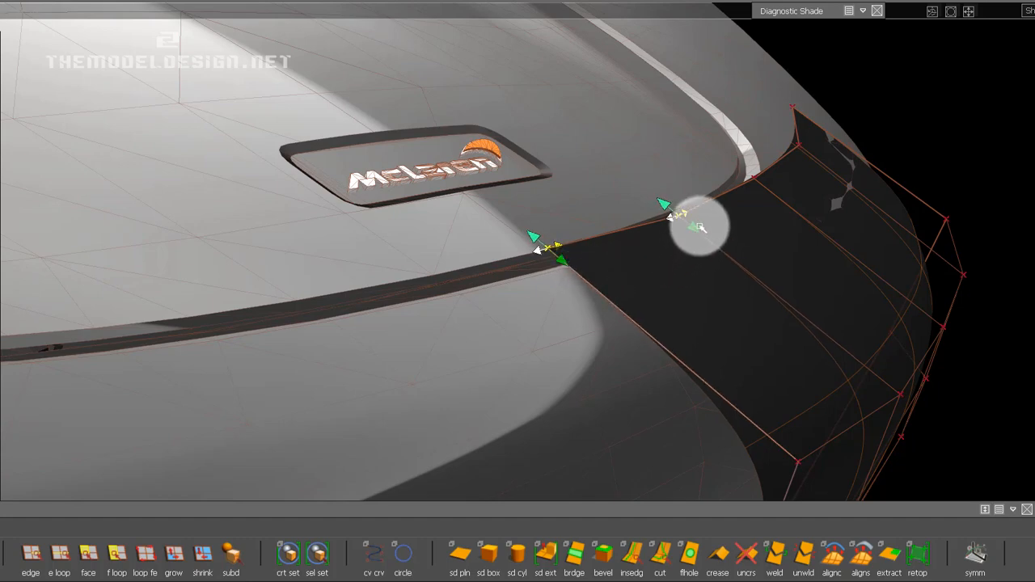
pyautogui.moveTo(734, 279); pyautogui.dragTo(807, 307)
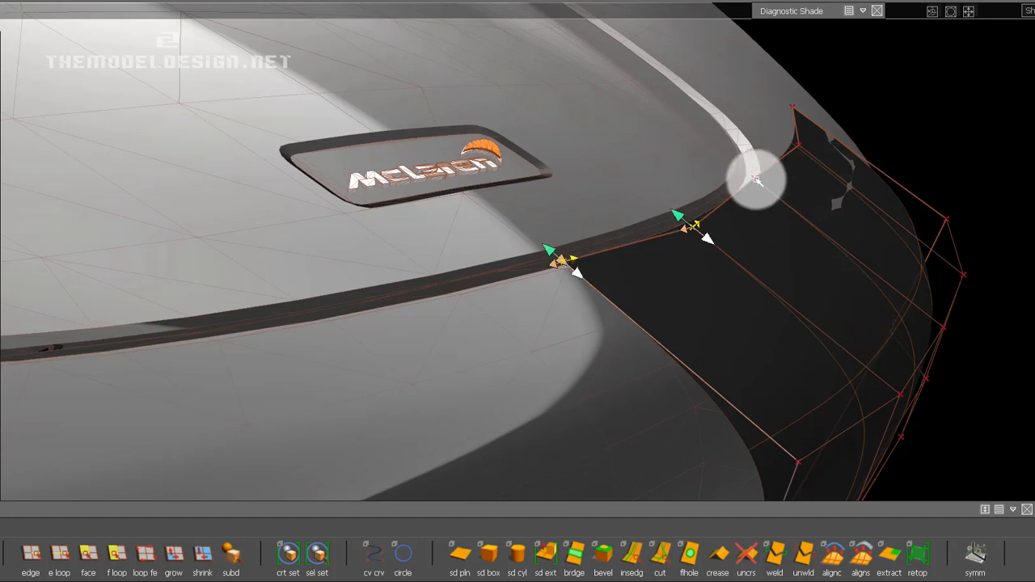
pyautogui.moveTo(841, 229); pyautogui.dragTo(898, 249)
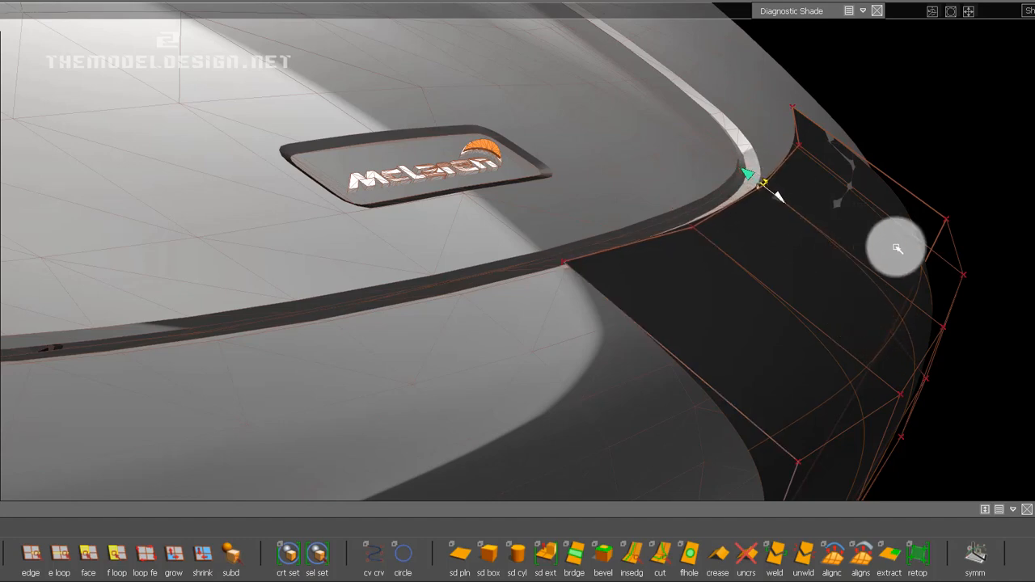
# Inspect the strip's top edge and its fit against the car body from close-up, side and front views.
pyautogui.keyDown('alt'); pyautogui.keyDown('shift'); pyautogui.moveTo(704, 298); pyautogui.dragTo(591, 272); pyautogui.keyUp('shift'); pyautogui.keyUp('alt')
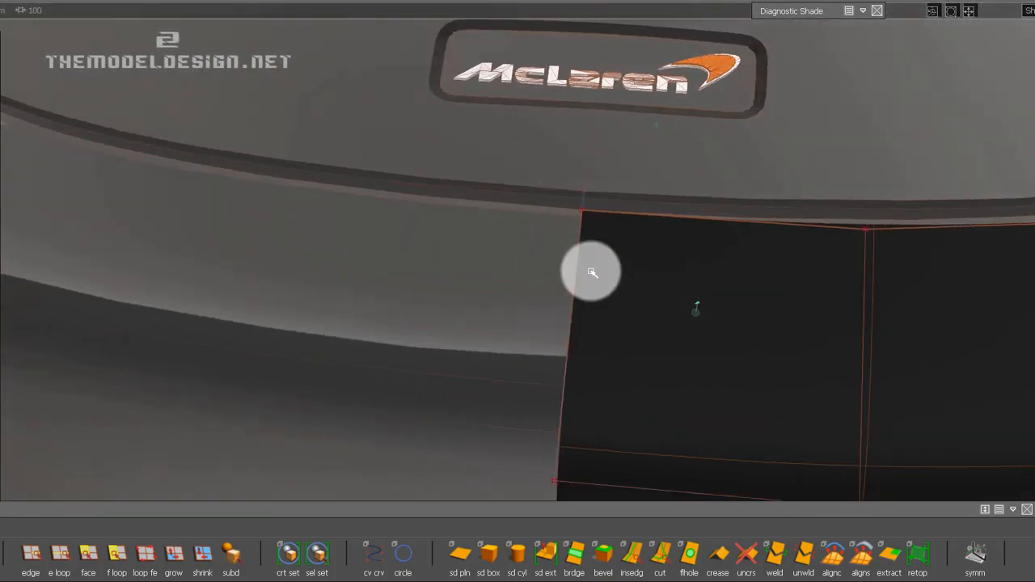
pyautogui.keyDown('alt'); pyautogui.keyDown('shift'); pyautogui.moveTo(719, 231); pyautogui.dragTo(728, 307, button='right'); pyautogui.keyUp('shift'); pyautogui.keyUp('alt')
pyautogui.keyDown('alt'); pyautogui.keyDown('shift'); pyautogui.moveTo(730, 308); pyautogui.dragTo(466, 310, button='middle'); pyautogui.keyUp('shift'); pyautogui.keyUp('alt')
pyautogui.keyDown('alt'); pyautogui.keyDown('shift'); pyautogui.moveTo(711, 310); pyautogui.dragTo(857, 333); pyautogui.keyUp('shift'); pyautogui.keyUp('alt')
pyautogui.keyDown('alt'); pyautogui.keyDown('shift'); pyautogui.moveTo(666, 295); pyautogui.dragTo(788, 349); pyautogui.keyUp('shift'); pyautogui.keyUp('alt')
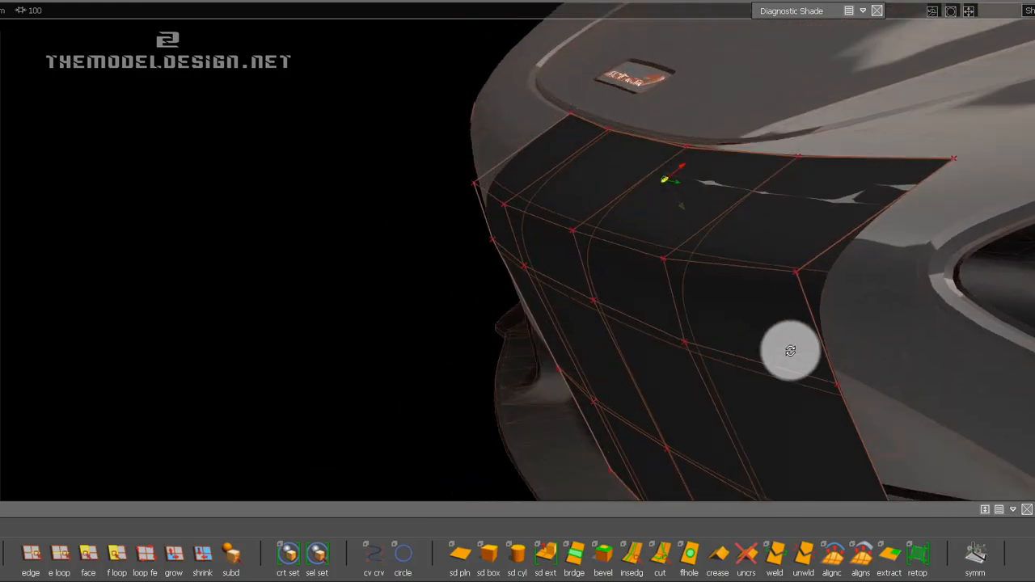
pyautogui.keyDown('alt'); pyautogui.keyDown('shift'); pyautogui.moveTo(788, 349); pyautogui.dragTo(672, 296, button='right'); pyautogui.keyUp('shift'); pyautogui.keyUp('alt')
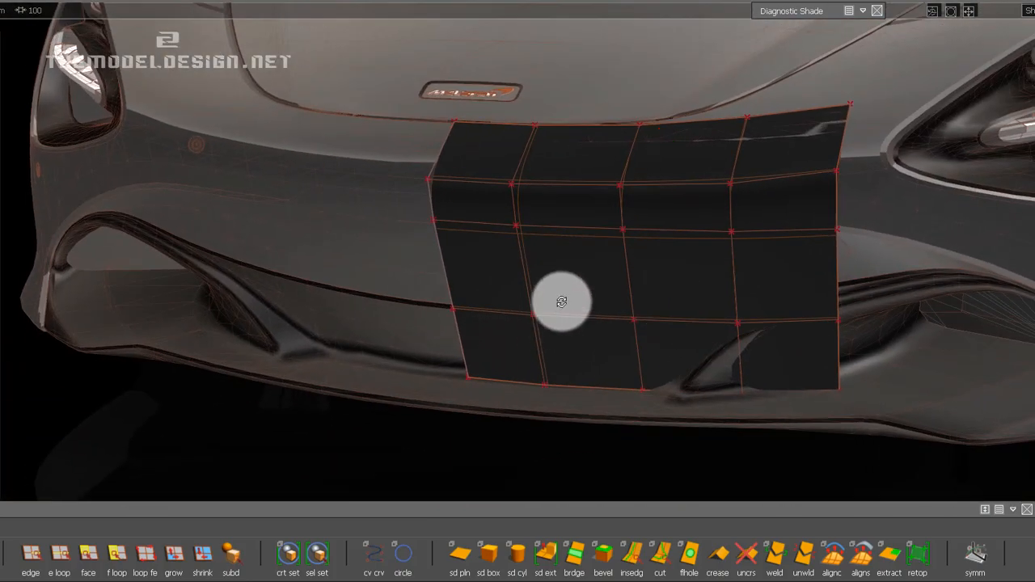
pyautogui.keyDown('alt'); pyautogui.keyDown('shift'); pyautogui.moveTo(557, 300); pyautogui.dragTo(730, 292); pyautogui.keyUp('shift'); pyautogui.keyUp('alt')
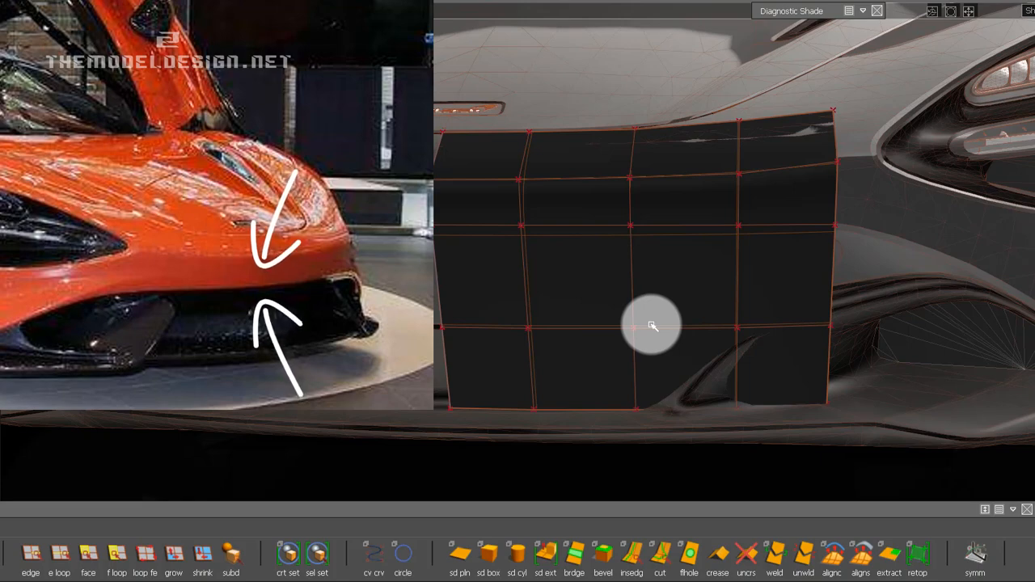
# Insert a horizontal edge loop midway between the third and fourth rows of the strip.
pyautogui.click(653, 144)
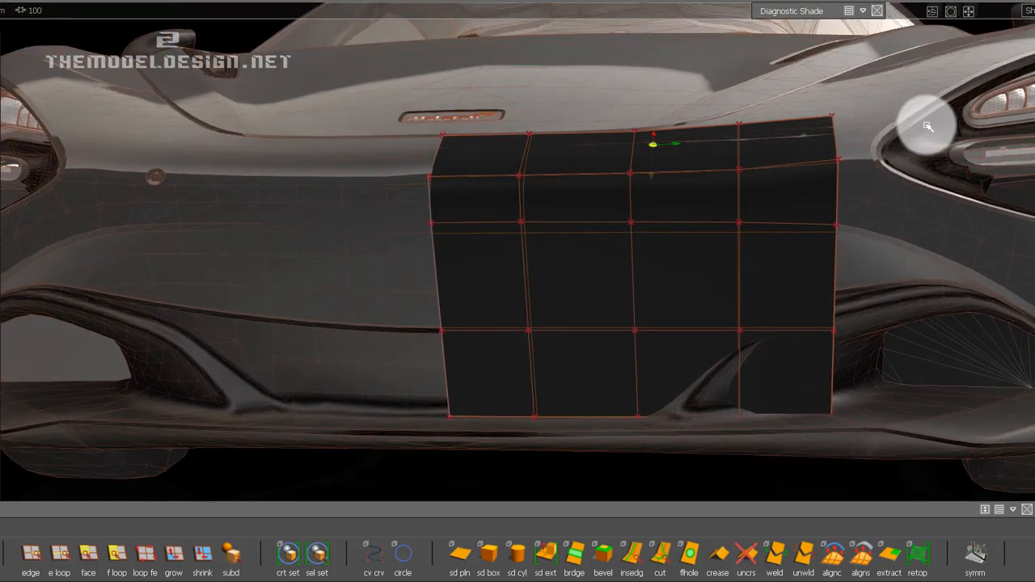
pyautogui.keyDown('alt'); pyautogui.keyDown('shift'); pyautogui.moveTo(1034, 74); pyautogui.dragTo(603, 213); pyautogui.keyUp('shift'); pyautogui.keyUp('alt')
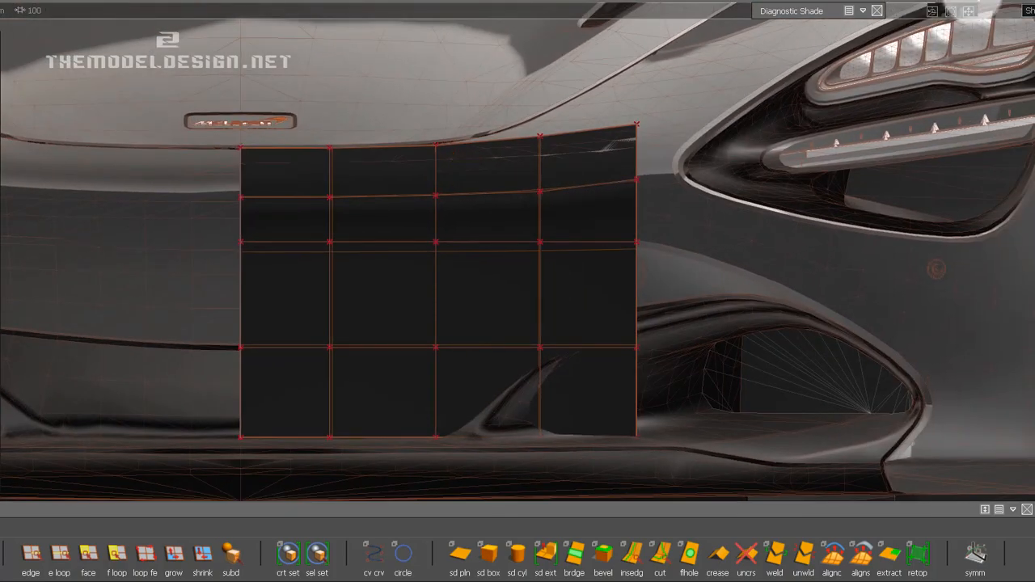
pyautogui.click(631, 555)
pyautogui.click(436, 300)
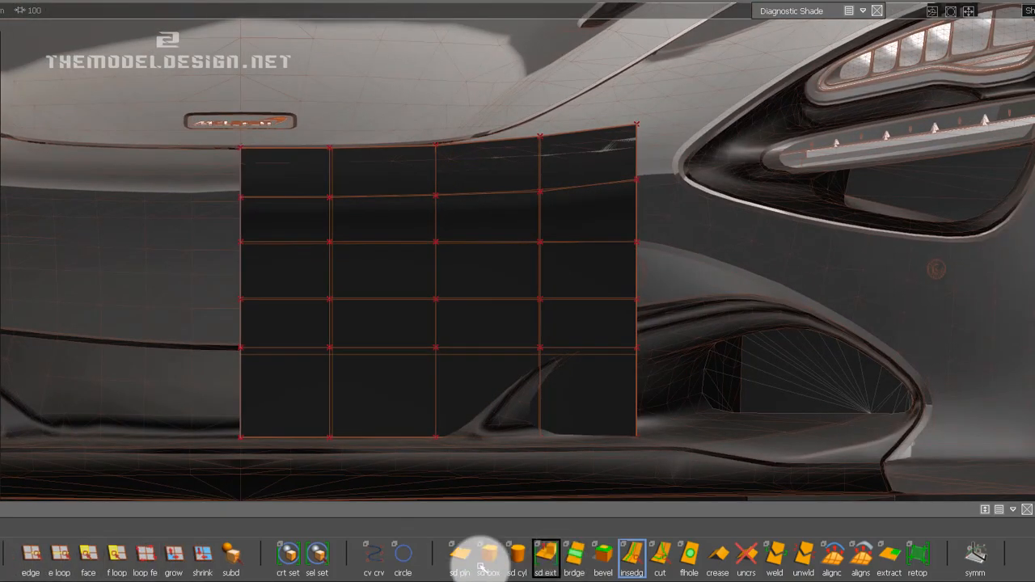
# Pick the new horizontal edge loop's CVs with Transform CV and move them slightly upward.
pyautogui.click(942, 0)
pyautogui.click(909, 361)
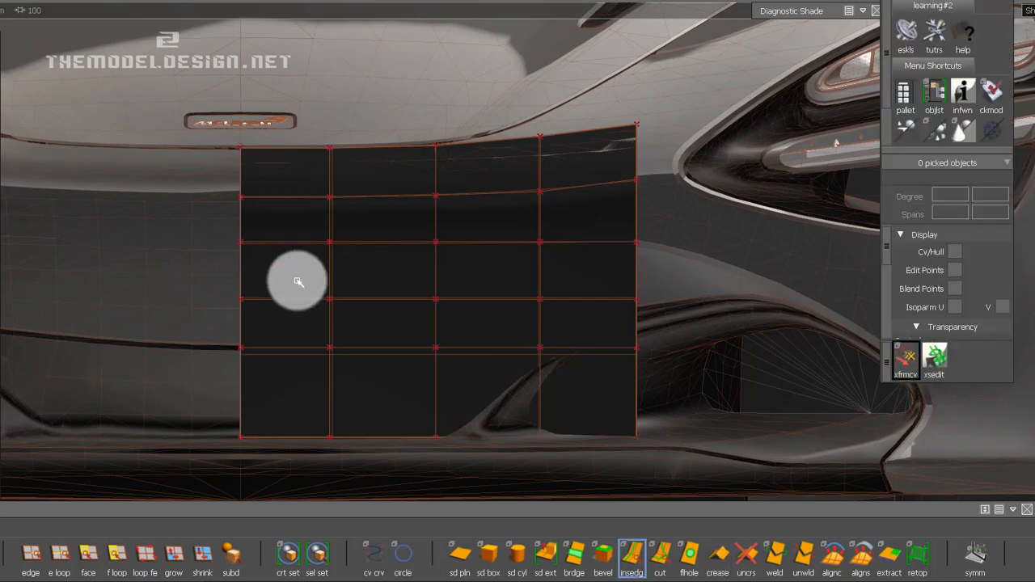
pyautogui.press('space')
pyautogui.click(344, 302)
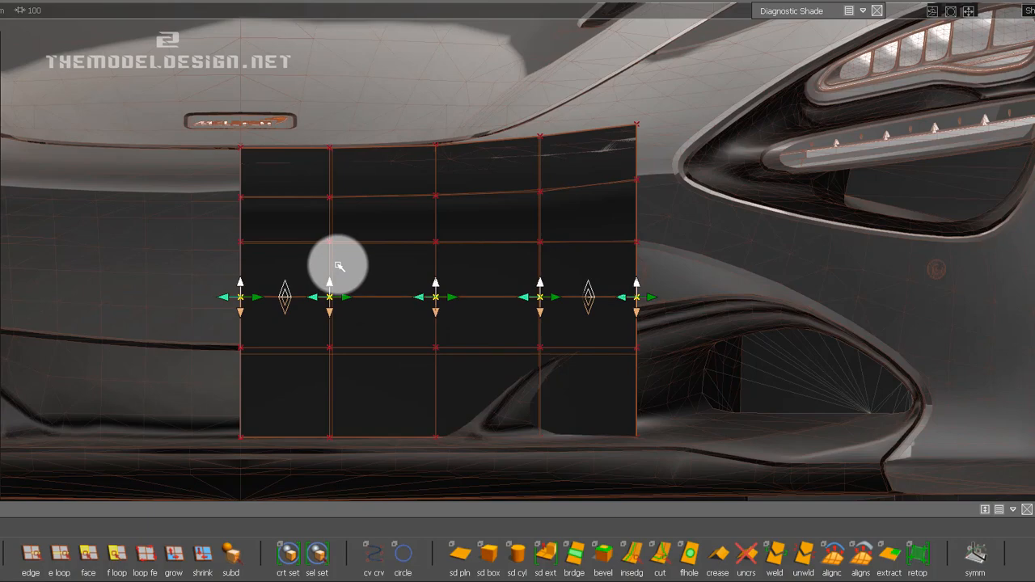
pyautogui.keyDown('ctrl'); pyautogui.keyDown('shift'); pyautogui.moveTo(372, 346); pyautogui.dragTo(382, 302); pyautogui.keyUp('shift'); pyautogui.keyUp('ctrl')
# Examine the strip with its added edge loop against the bumper from three-quarter and front views.
pyautogui.keyDown('alt'); pyautogui.keyDown('shift'); pyautogui.moveTo(461, 254); pyautogui.dragTo(462, 273, button='right'); pyautogui.keyUp('shift'); pyautogui.keyUp('alt')
pyautogui.keyDown('alt'); pyautogui.keyDown('shift'); pyautogui.moveTo(461, 273); pyautogui.dragTo(299, 318); pyautogui.keyUp('shift'); pyautogui.keyUp('alt')
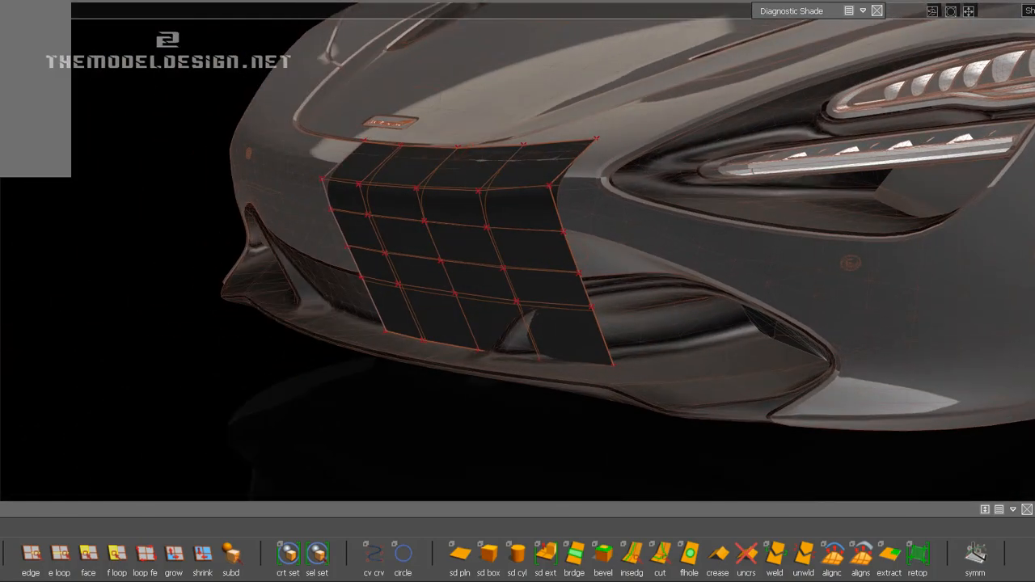
pyautogui.keyDown('alt'); pyautogui.keyDown('shift'); pyautogui.moveTo(405, 254); pyautogui.dragTo(344, 272); pyautogui.keyUp('shift'); pyautogui.keyUp('alt')
pyautogui.keyDown('alt'); pyautogui.keyDown('shift'); pyautogui.moveTo(344, 273); pyautogui.dragTo(363, 307, button='right'); pyautogui.keyUp('shift'); pyautogui.keyUp('alt')
pyautogui.keyDown('alt'); pyautogui.keyDown('shift'); pyautogui.moveTo(362, 308); pyautogui.dragTo(571, 272); pyautogui.keyUp('shift'); pyautogui.keyUp('alt')
pyautogui.keyDown('alt'); pyautogui.keyDown('shift'); pyautogui.moveTo(497, 245); pyautogui.dragTo(482, 271); pyautogui.keyUp('shift'); pyautogui.keyUp('alt')
pyautogui.keyDown('ctrl'); pyautogui.keyDown('shift'); pyautogui.moveTo(478, 309); pyautogui.dragTo(478, 310); pyautogui.keyUp('shift'); pyautogui.keyUp('ctrl')
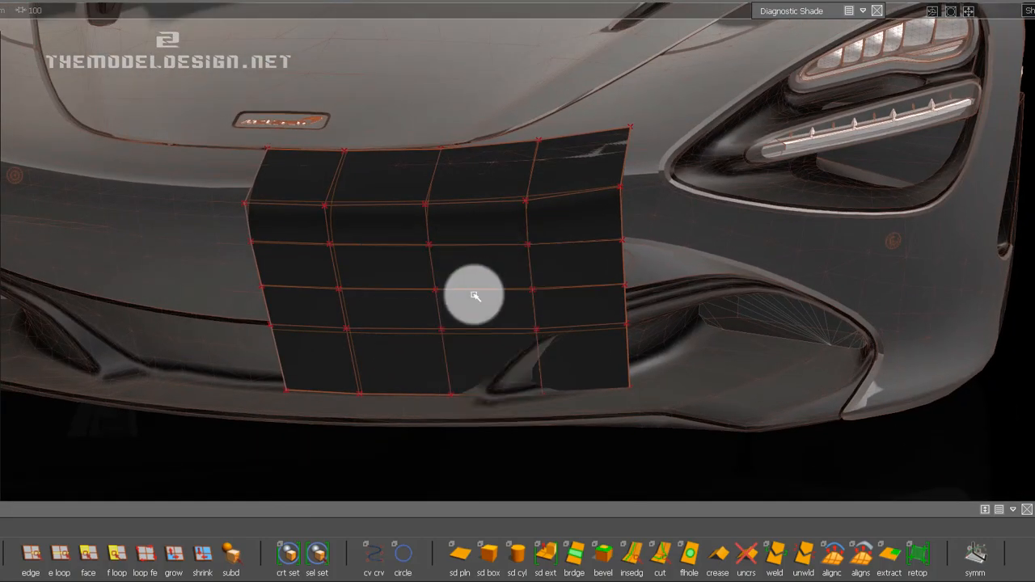
# Pick the bumper strip and hide its CVs and hull.
pyautogui.click(475, 292)
pyautogui.keyDown('ctrl'); pyautogui.keyDown('shift'); pyautogui.moveTo(443, 302); pyautogui.dragTo(402, 322, button='right'); pyautogui.keyUp('shift'); pyautogui.keyUp('ctrl')
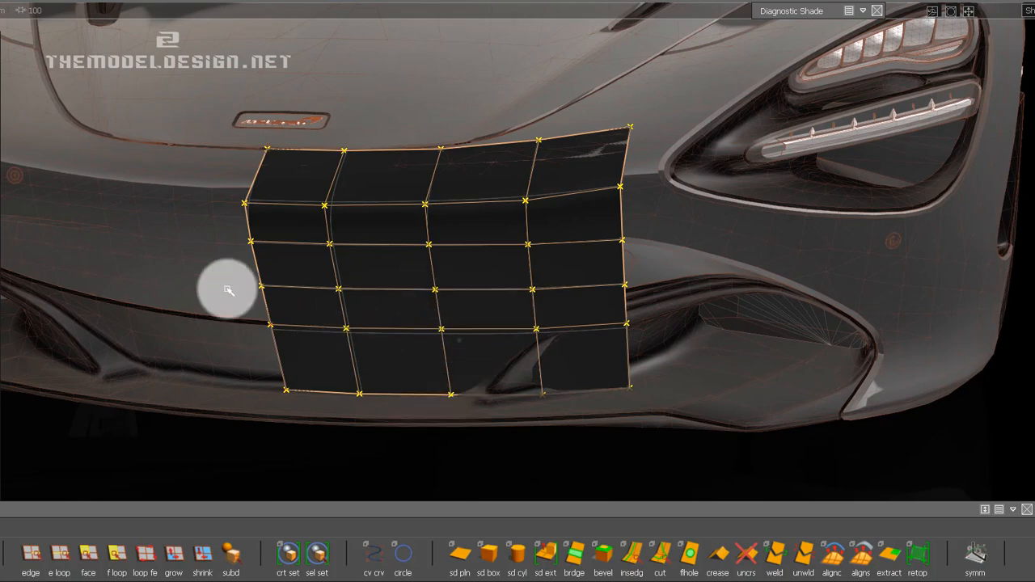
pyautogui.moveTo(227, 290)
pyautogui.keyDown('alt'); pyautogui.keyDown('shift'); pyautogui.mouseDown()
pyautogui.moveTo(358, 293)
pyautogui.moveTo(243, 300)
pyautogui.mouseUp(); pyautogui.keyUp('shift'); pyautogui.keyUp('alt')
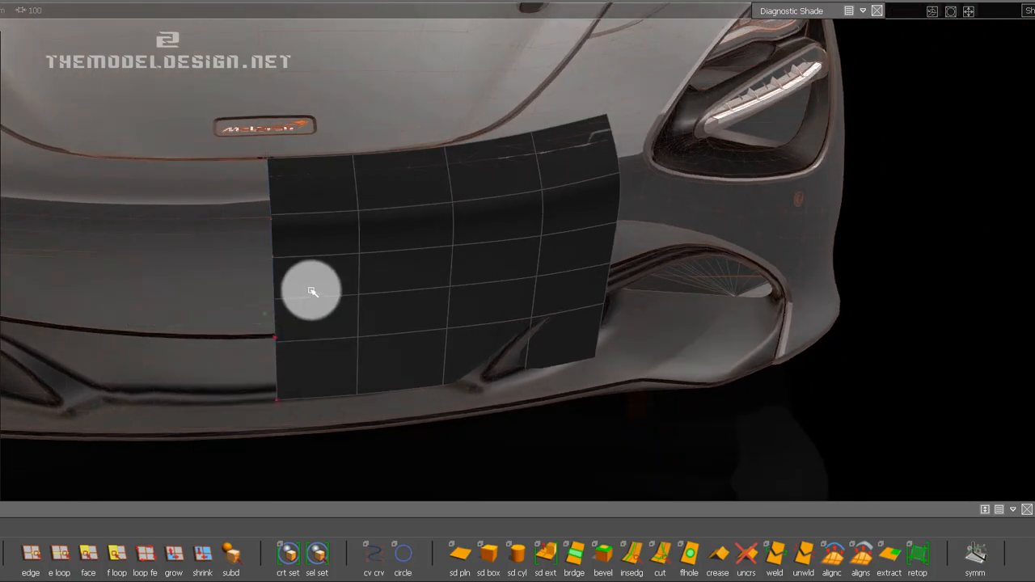
pyautogui.keyDown('alt'); pyautogui.keyDown('shift'); pyautogui.moveTo(302, 280); pyautogui.dragTo(284, 257); pyautogui.keyUp('shift'); pyautogui.keyUp('alt')
pyautogui.click(2, 2)
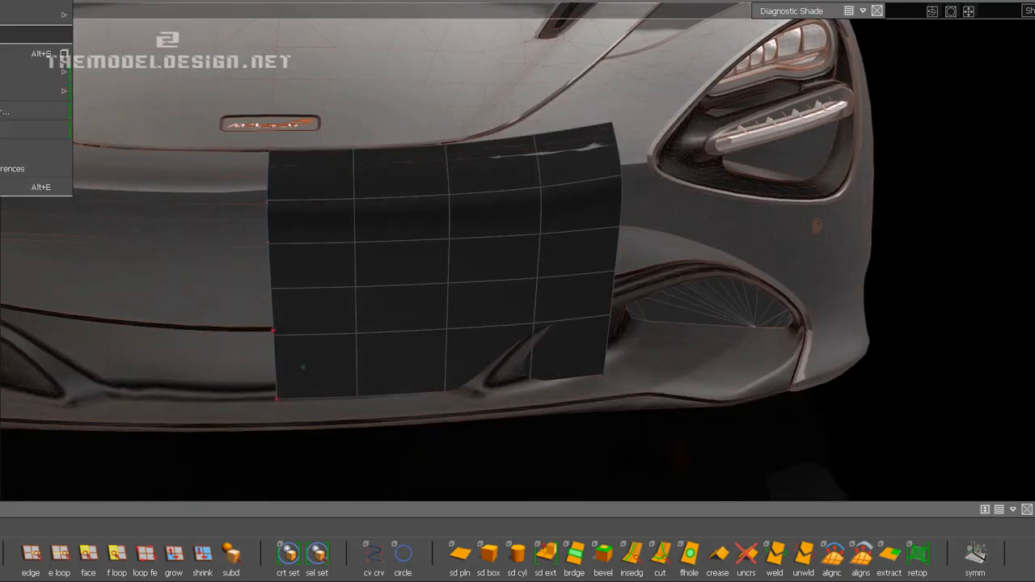
pyautogui.click(17, 51)
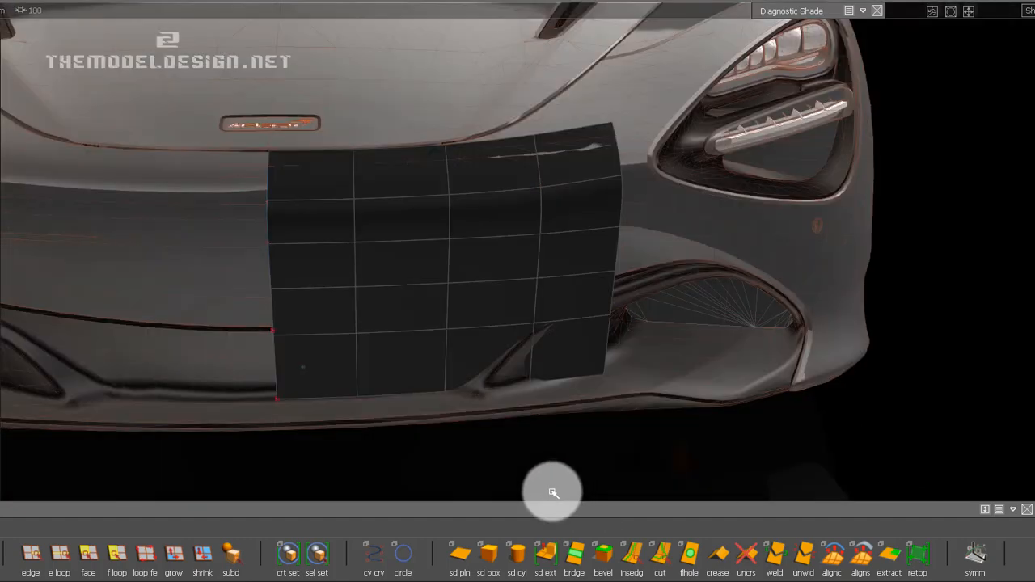
# Examine the strip's lower rows against the bumper from front and three-quarter views and compare them with the reference photo.
pyautogui.keyDown('alt'); pyautogui.keyDown('shift'); pyautogui.moveTo(553, 493); pyautogui.dragTo(534, 282); pyautogui.keyUp('shift'); pyautogui.keyUp('alt')
pyautogui.keyDown('ctrl'); pyautogui.keyDown('shift'); pyautogui.moveTo(534, 282); pyautogui.dragTo(554, 294, button='right'); pyautogui.keyUp('shift'); pyautogui.keyUp('ctrl')
pyautogui.keyDown('ctrl'); pyautogui.keyDown('shift'); pyautogui.moveTo(539, 374); pyautogui.dragTo(552, 319); pyautogui.keyUp('shift'); pyautogui.keyUp('ctrl')
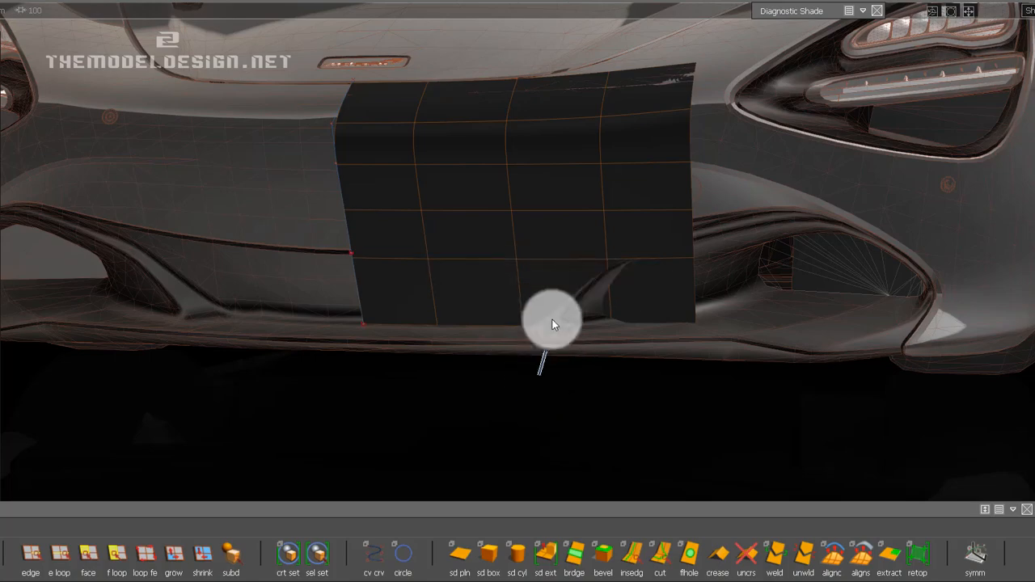
pyautogui.keyDown('alt'); pyautogui.keyDown('shift'); pyautogui.moveTo(451, 284); pyautogui.dragTo(629, 275); pyautogui.keyUp('shift'); pyautogui.keyUp('alt')
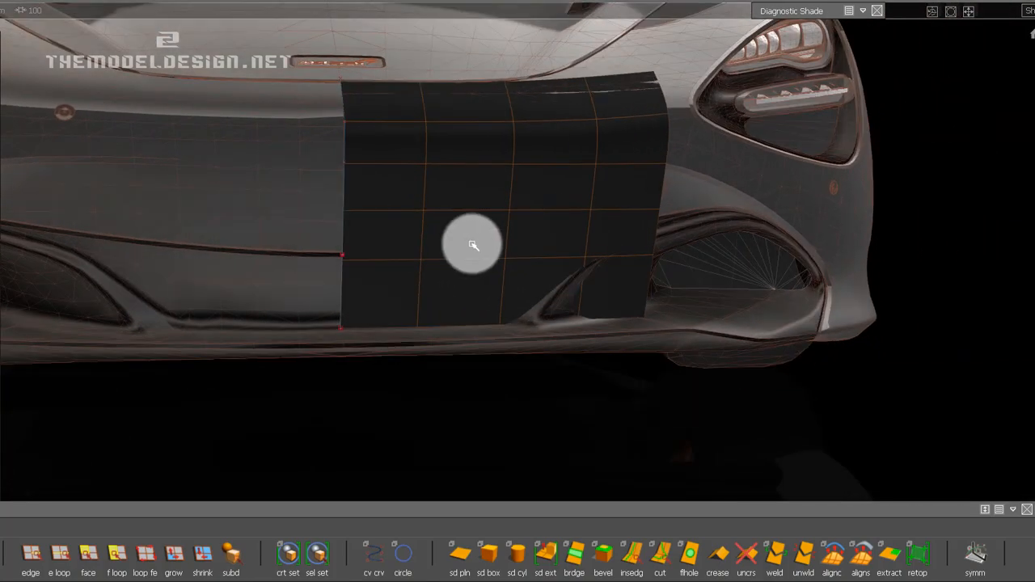
pyautogui.keyDown('alt'); pyautogui.keyDown('shift'); pyautogui.moveTo(473, 244); pyautogui.dragTo(501, 379); pyautogui.keyUp('shift'); pyautogui.keyUp('alt')
pyautogui.keyDown('alt'); pyautogui.keyDown('shift'); pyautogui.moveTo(502, 379); pyautogui.dragTo(527, 339, button='right'); pyautogui.keyUp('shift'); pyautogui.keyUp('alt')
pyautogui.keyDown('alt'); pyautogui.keyDown('shift'); pyautogui.moveTo(343, 283); pyautogui.dragTo(329, 308, button='middle'); pyautogui.keyUp('shift'); pyautogui.keyUp('alt')
pyautogui.keyDown('alt'); pyautogui.keyDown('shift'); pyautogui.moveTo(329, 308); pyautogui.dragTo(570, 348); pyautogui.keyUp('shift'); pyautogui.keyUp('alt')
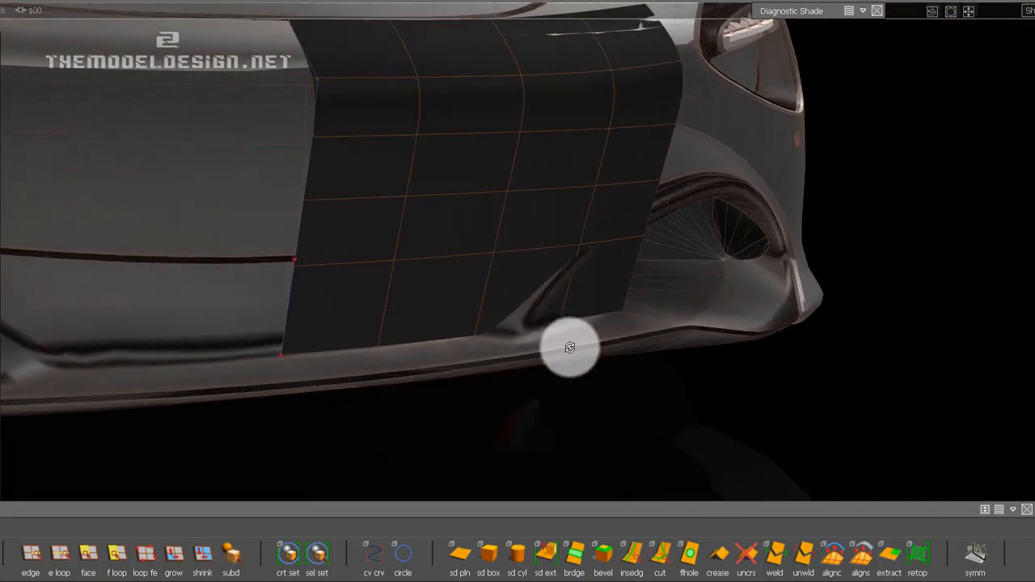
pyautogui.keyDown('alt'); pyautogui.keyDown('shift'); pyautogui.moveTo(570, 348); pyautogui.dragTo(555, 455, button='right'); pyautogui.keyUp('shift'); pyautogui.keyUp('alt')
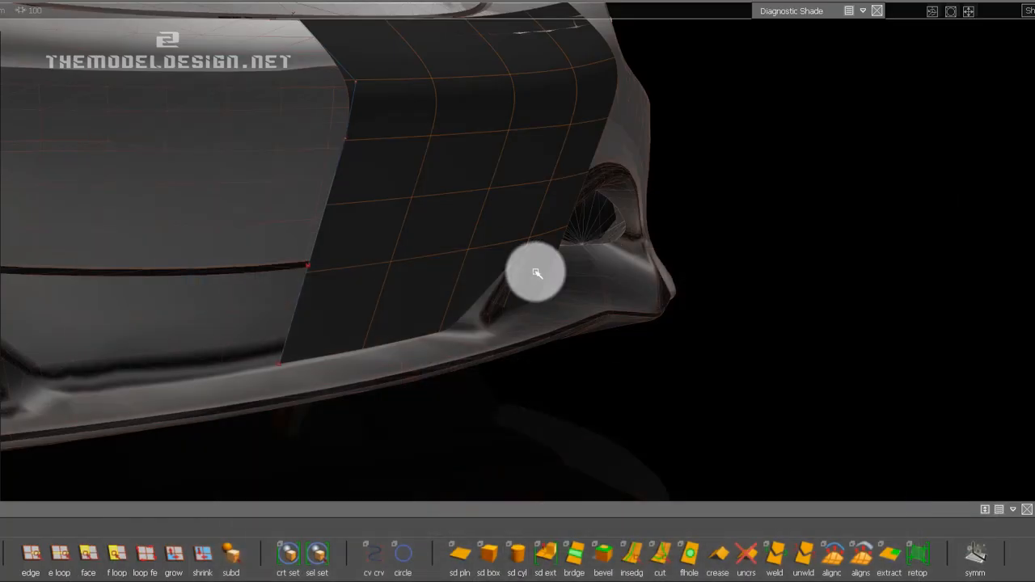
pyautogui.keyDown('alt'); pyautogui.moveTo(534, 273); pyautogui.dragTo(458, 295); pyautogui.keyUp('alt')
# Pick the strip as an object and turn its CV and hull display back on.
pyautogui.click(63, 569)
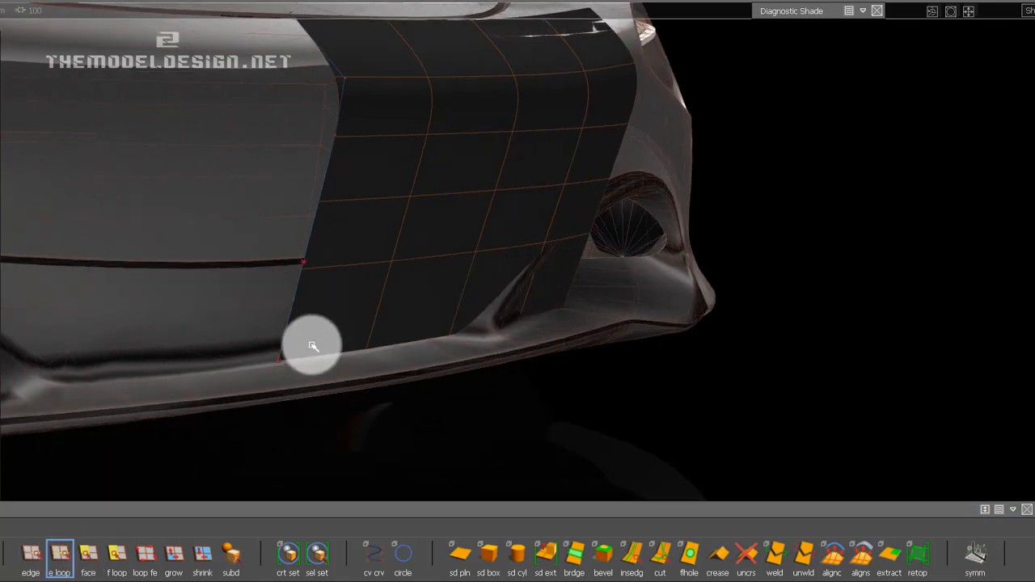
pyautogui.keyDown('alt'); pyautogui.moveTo(312, 393); pyautogui.dragTo(477, 313); pyautogui.keyUp('alt')
pyautogui.moveTo(476, 314); pyautogui.dragTo(473, 344, button='right')
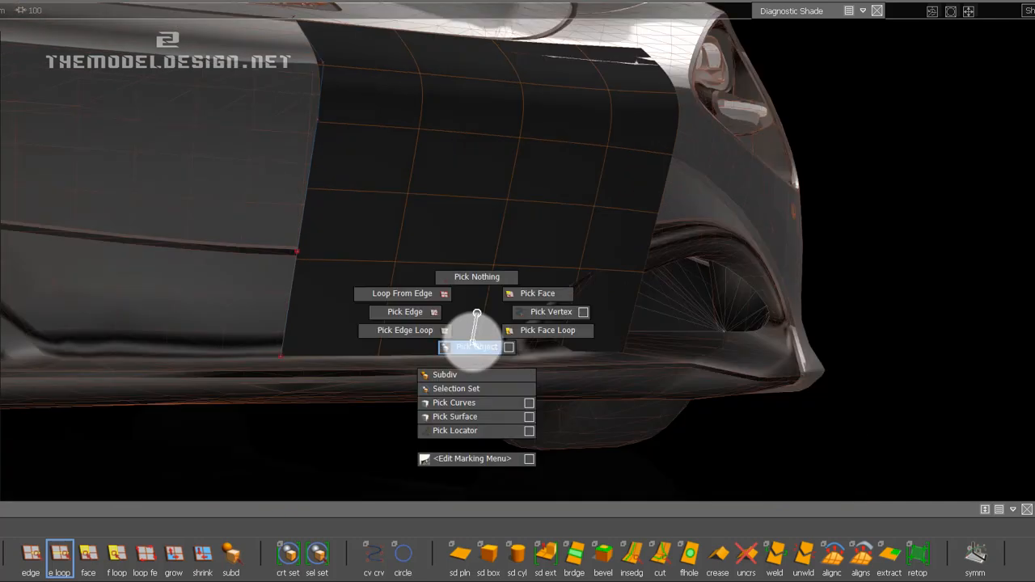
pyautogui.keyDown('ctrl'); pyautogui.keyDown('shift'); pyautogui.moveTo(473, 343); pyautogui.dragTo(473, 346); pyautogui.keyUp('shift'); pyautogui.keyUp('ctrl')
pyautogui.click(457, 324)
pyautogui.keyDown('ctrl'); pyautogui.keyDown('shift'); pyautogui.moveTo(457, 322); pyautogui.dragTo(522, 338, button='right'); pyautogui.keyUp('shift'); pyautogui.keyUp('ctrl')
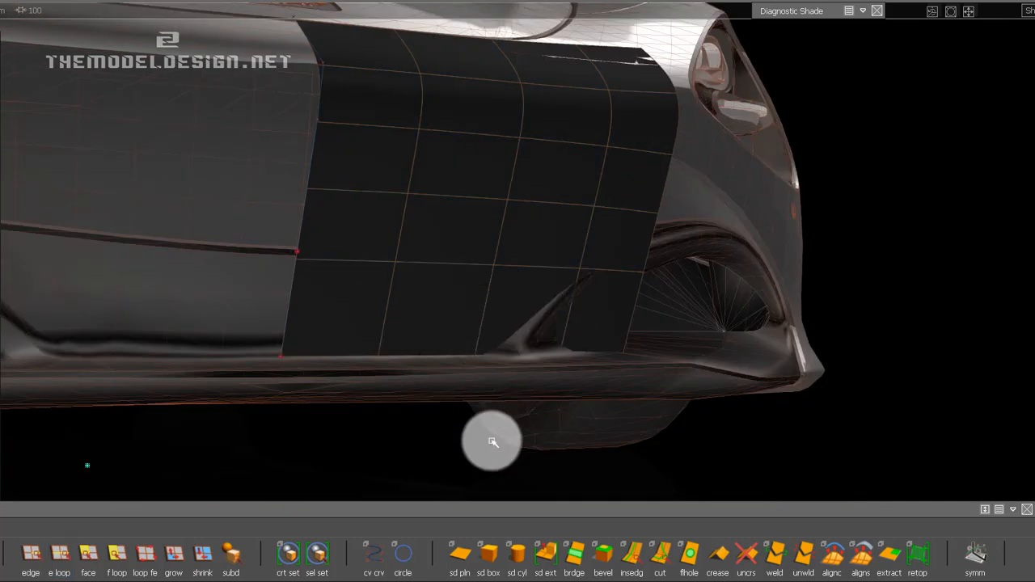
pyautogui.click(363, 348)
pyautogui.keyDown('alt'); pyautogui.moveTo(364, 348); pyautogui.dragTo(361, 345); pyautogui.keyUp('alt')
# Pick the strip's lowest edge loop and delete it to remove the bottom row of faces.
pyautogui.click(61, 558)
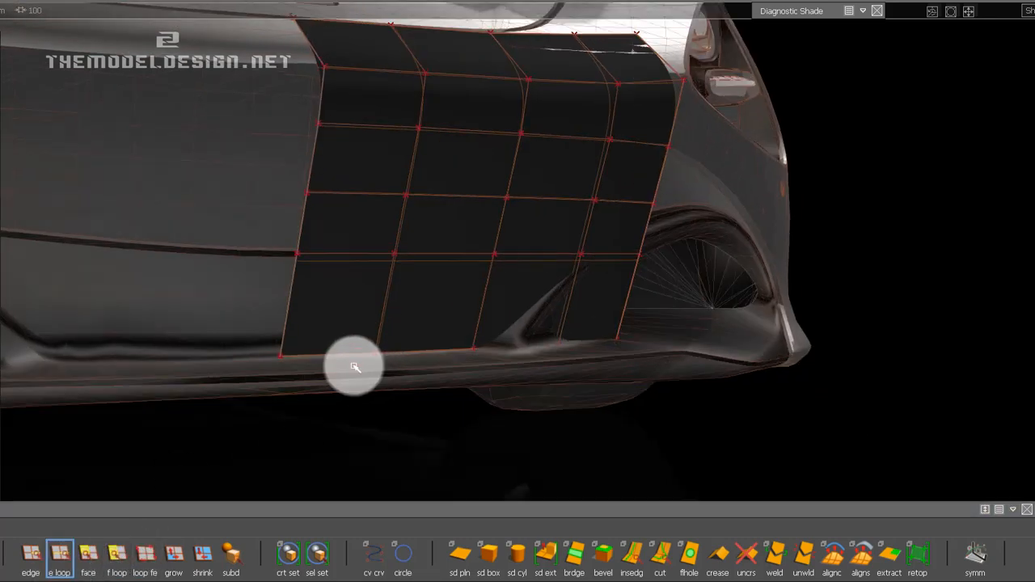
pyautogui.hotkey('ctrl', 'n')
pyautogui.press('Escape')
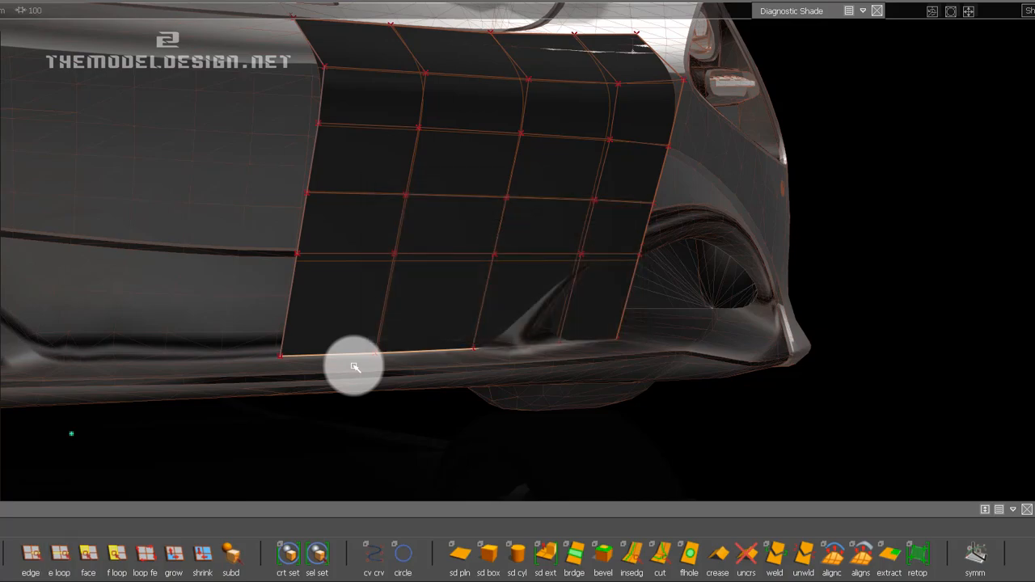
pyautogui.press('Delete')
# Pick the strip's bottom edge and move its CVs slightly down past the shut line with Transform CV.
pyautogui.keyDown('alt'); pyautogui.keyDown('shift'); pyautogui.moveTo(625, 302); pyautogui.dragTo(755, 296); pyautogui.keyUp('shift'); pyautogui.keyUp('alt')
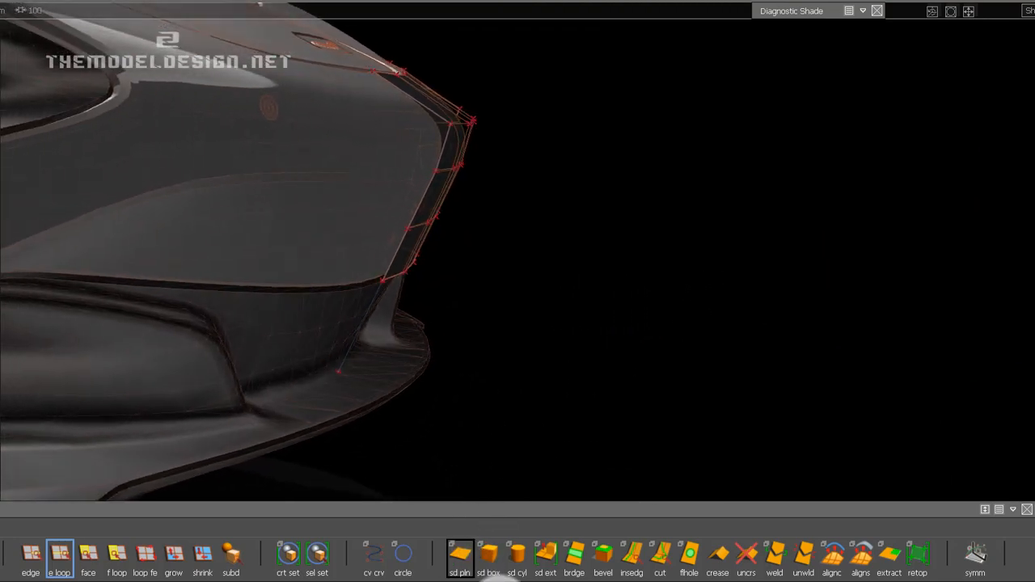
pyautogui.keyDown('alt'); pyautogui.keyDown('shift'); pyautogui.moveTo(508, 279); pyautogui.dragTo(478, 543); pyautogui.keyUp('shift'); pyautogui.keyUp('alt')
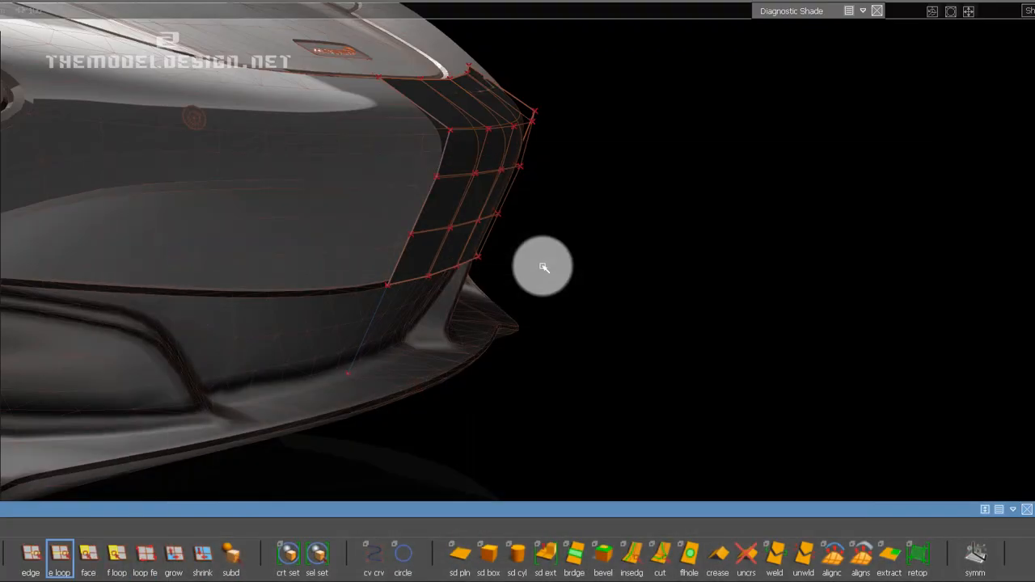
pyautogui.keyDown('alt'); pyautogui.keyDown('shift'); pyautogui.moveTo(543, 266); pyautogui.dragTo(647, 327); pyautogui.keyUp('shift'); pyautogui.keyUp('alt')
pyautogui.keyDown('alt'); pyautogui.moveTo(538, 326); pyautogui.dragTo(566, 331, button='right'); pyautogui.keyUp('alt')
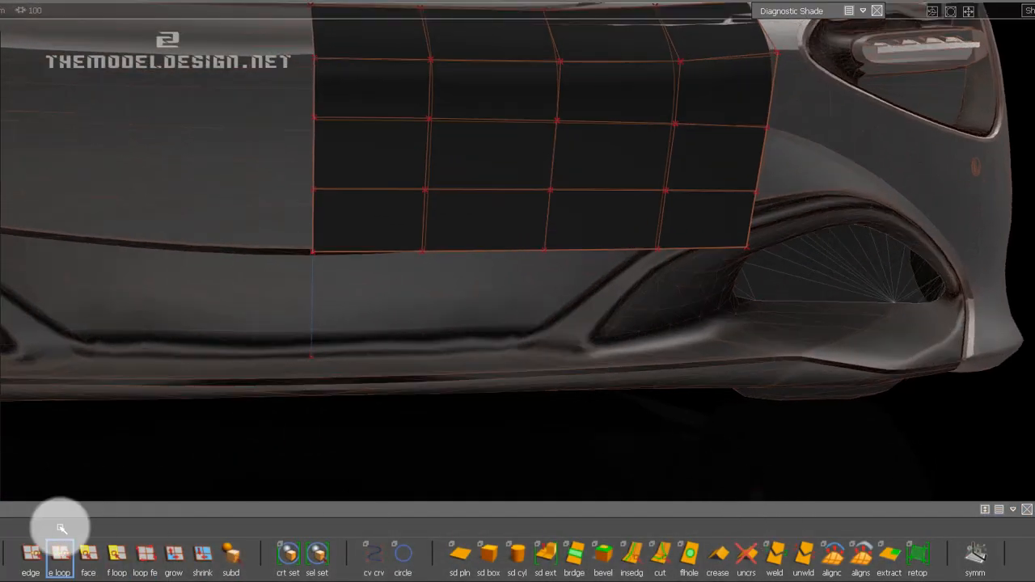
pyautogui.click(30, 554)
pyautogui.click(460, 254)
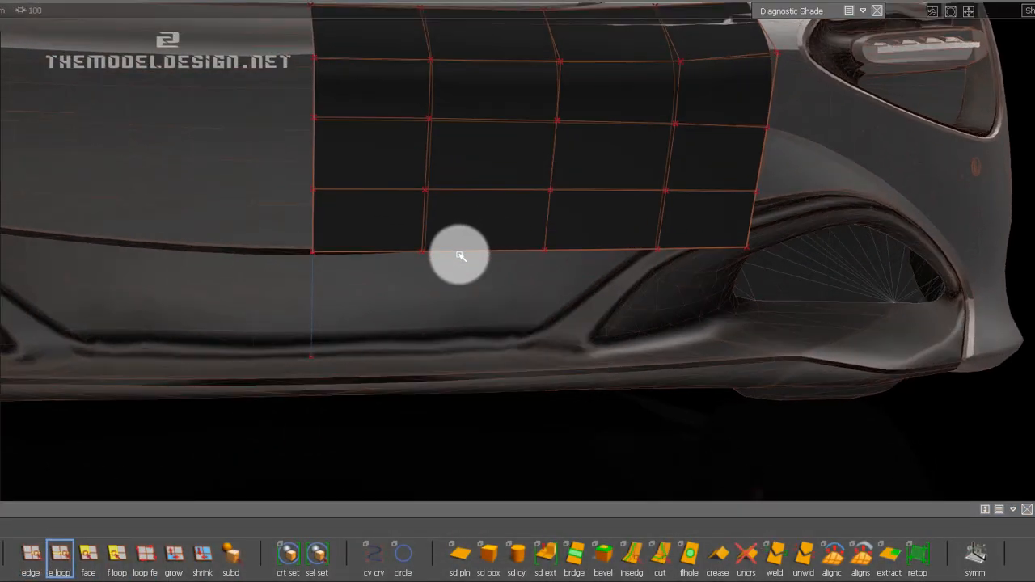
pyautogui.moveTo(886, 2)
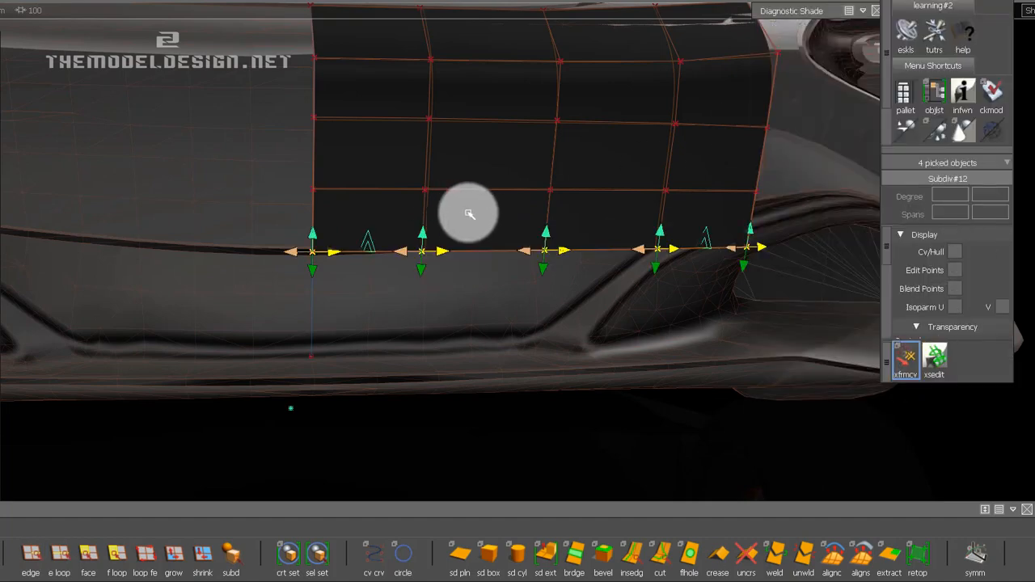
pyautogui.press('space')
pyautogui.click(444, 201)
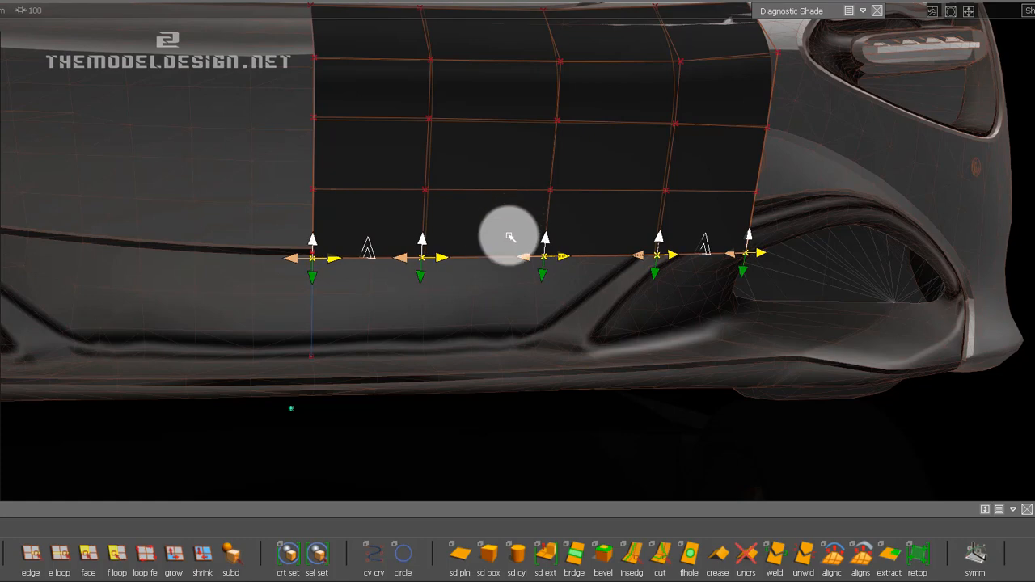
pyautogui.moveTo(504, 273); pyautogui.dragTo(469, 287)
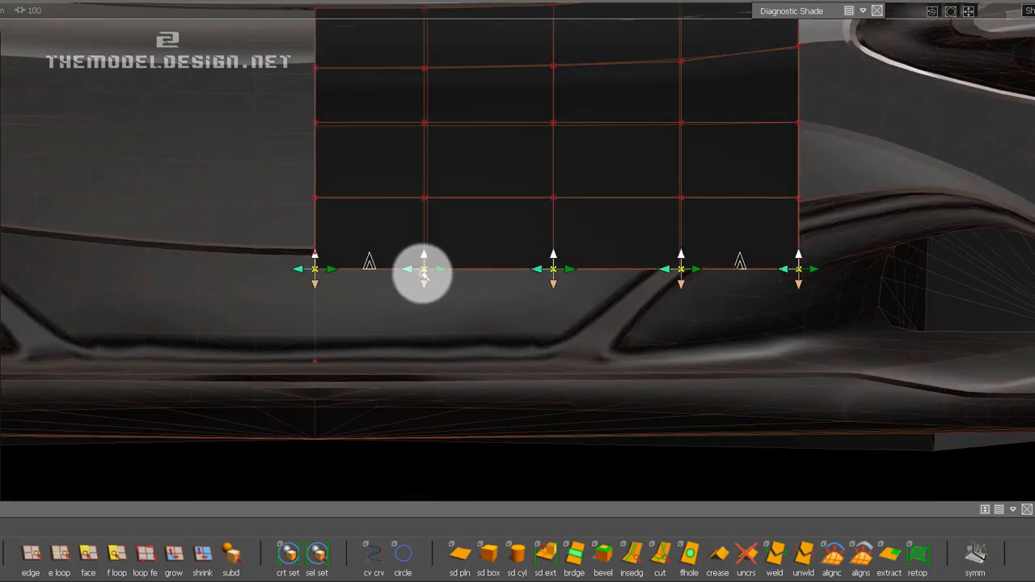
pyautogui.keyDown('alt'); pyautogui.keyDown('shift'); pyautogui.moveTo(354, 242); pyautogui.dragTo(558, 278); pyautogui.keyUp('shift'); pyautogui.keyUp('alt')
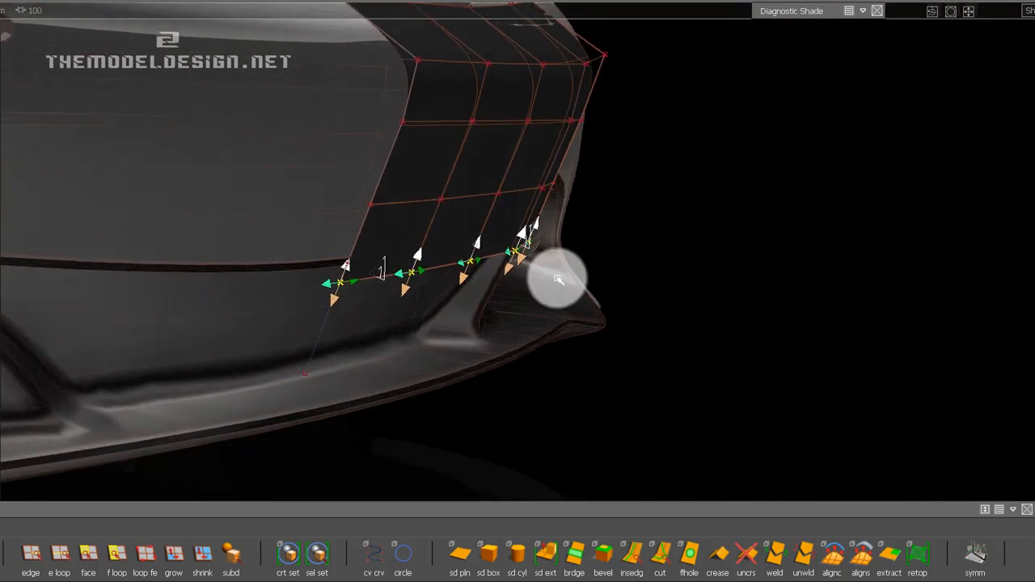
pyautogui.click(333, 245)
# Pick the bottom edge loop and extrude it down and forward to add a row reaching towards the lower lip.
pyautogui.keyDown('alt'); pyautogui.keyDown('shift'); pyautogui.moveTo(423, 240); pyautogui.dragTo(548, 257); pyautogui.keyUp('shift'); pyautogui.keyUp('alt')
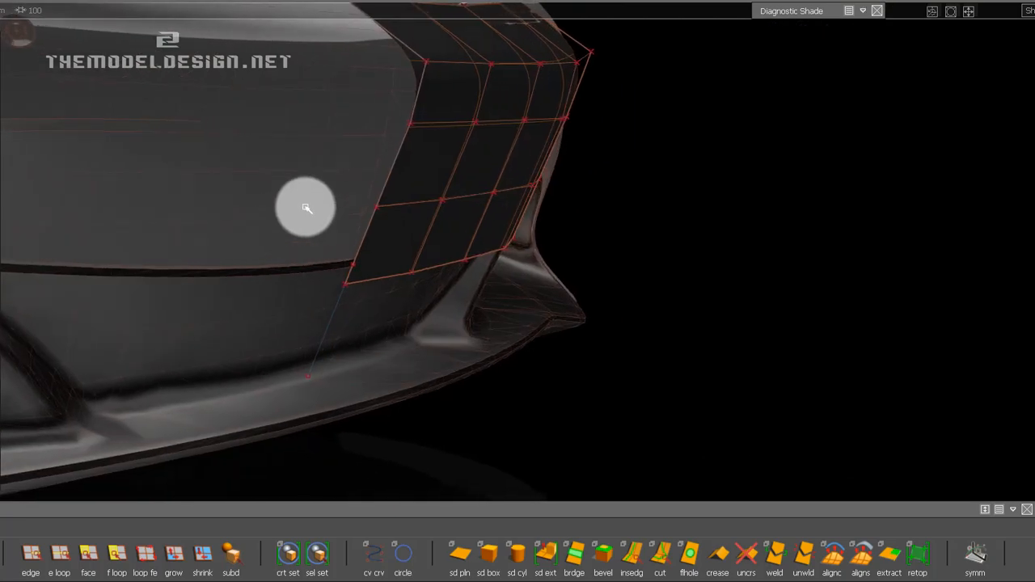
pyautogui.keyDown('alt'); pyautogui.keyDown('shift'); pyautogui.moveTo(351, 293); pyautogui.dragTo(255, 296); pyautogui.keyUp('shift'); pyautogui.keyUp('alt')
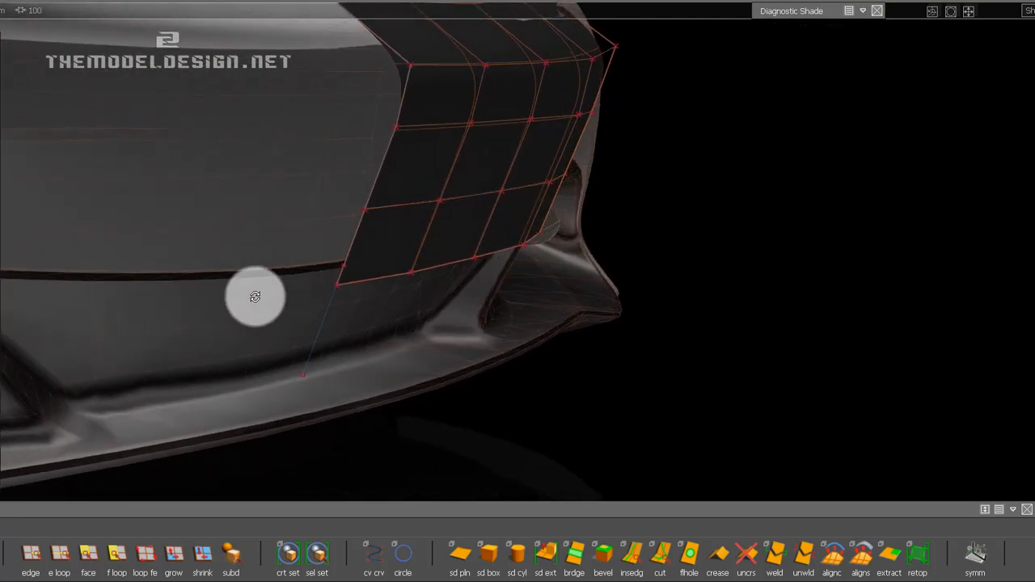
pyautogui.click(59, 556)
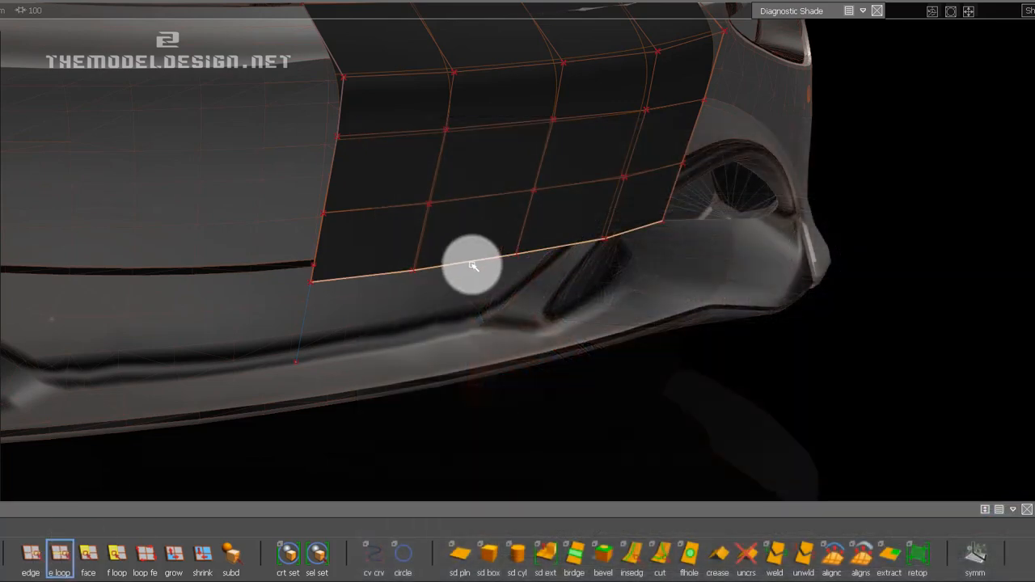
pyautogui.keyDown('alt'); pyautogui.moveTo(474, 266); pyautogui.dragTo(574, 259, button='middle'); pyautogui.keyUp('alt')
pyautogui.click(545, 555)
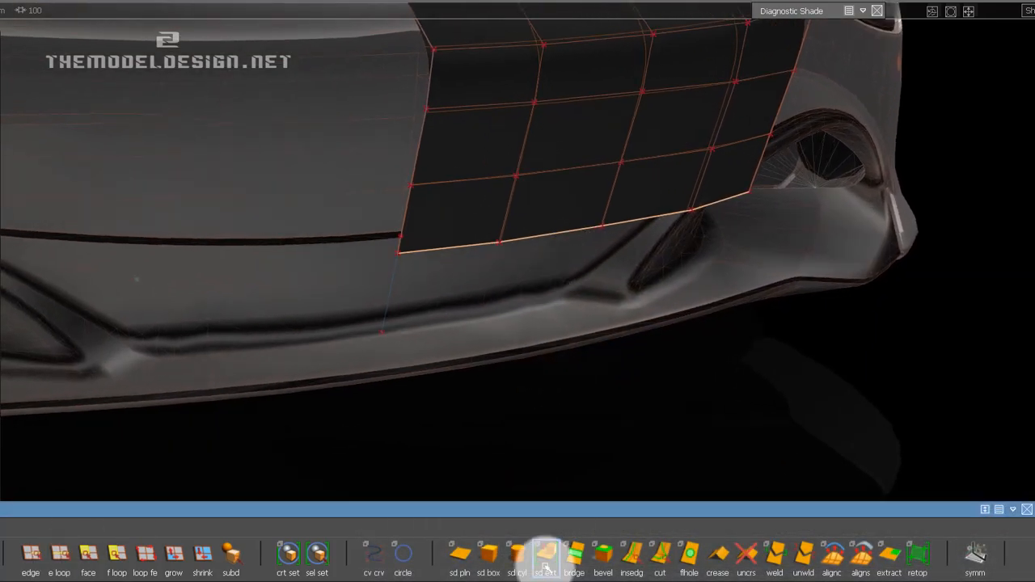
pyautogui.keyDown('alt'); pyautogui.moveTo(485, 261); pyautogui.dragTo(533, 223); pyautogui.keyUp('alt')
pyautogui.moveTo(598, 138); pyautogui.dragTo(596, 199)
pyautogui.moveTo(524, 229)
pyautogui.keyDown('alt'); pyautogui.keyDown('shift'); pyautogui.mouseDown()
pyautogui.moveTo(677, 220)
pyautogui.moveTo(723, 227)
pyautogui.moveTo(532, 226)
pyautogui.mouseUp(); pyautogui.keyUp('shift'); pyautogui.keyUp('alt')
# Open the control panel and apply the boxmod diagnostic shading to the strip.
pyautogui.click(925, 67)
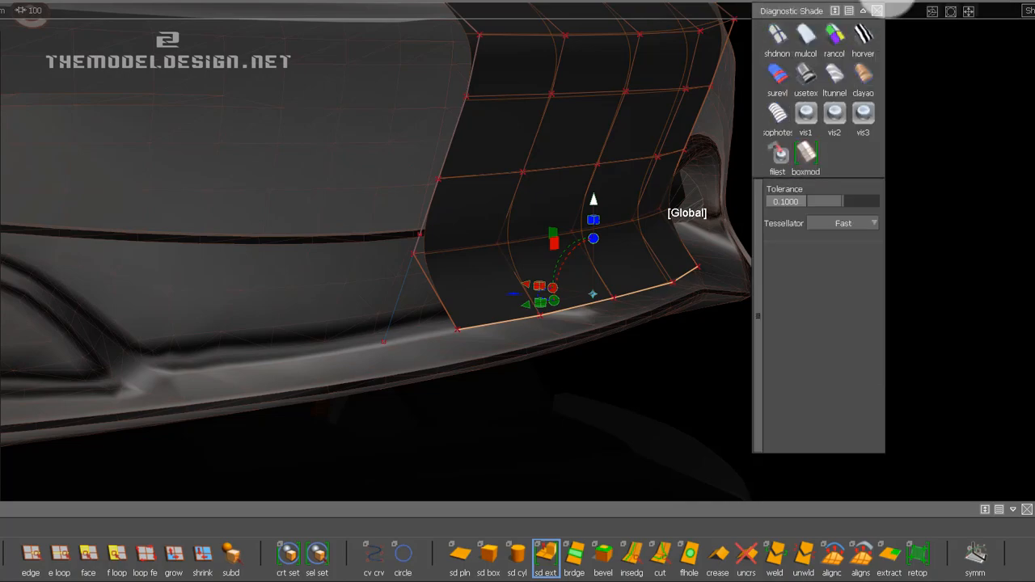
pyautogui.moveTo(914, 0); pyautogui.dragTo(912, 12)
pyautogui.moveTo(817, 28)
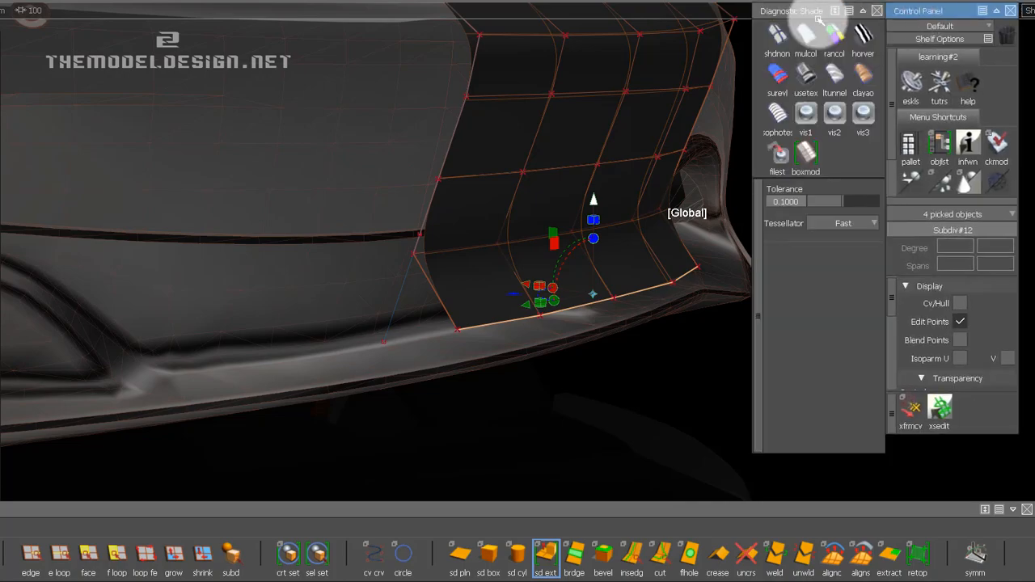
pyautogui.click(803, 149)
# Adjust the extruded bottom edge's height and front-to-back position with the extrude manipulator to follow the lower lip.
pyautogui.moveTo(509, 259)
pyautogui.keyDown('alt'); pyautogui.keyDown('shift'); pyautogui.mouseDown()
pyautogui.moveTo(601, 268)
pyautogui.moveTo(674, 254)
pyautogui.moveTo(454, 304)
pyautogui.mouseUp(); pyautogui.keyUp('shift'); pyautogui.keyUp('alt')
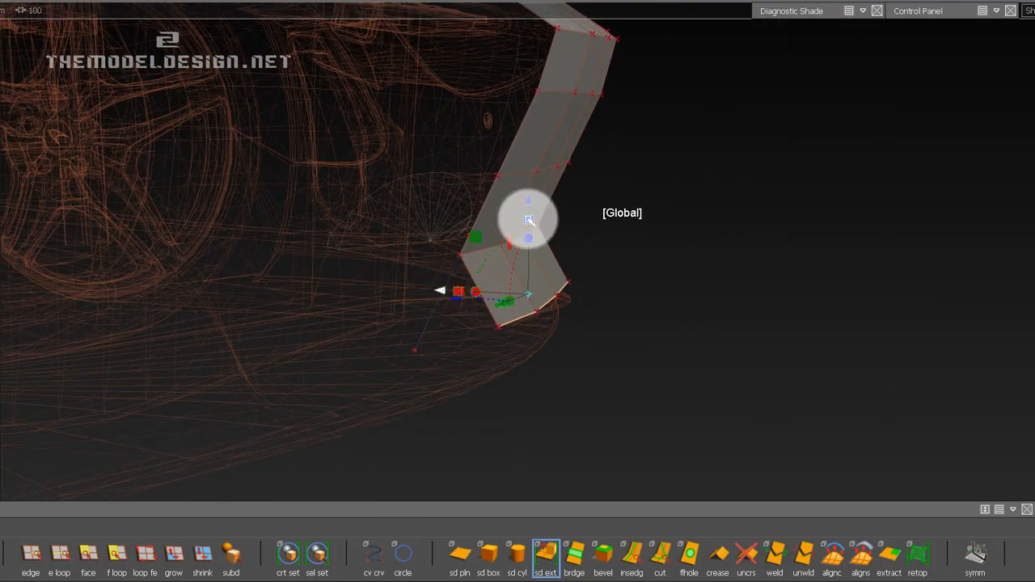
pyautogui.keyDown('alt'); pyautogui.keyDown('shift'); pyautogui.moveTo(528, 201); pyautogui.dragTo(421, 297); pyautogui.keyUp('shift'); pyautogui.keyUp('alt')
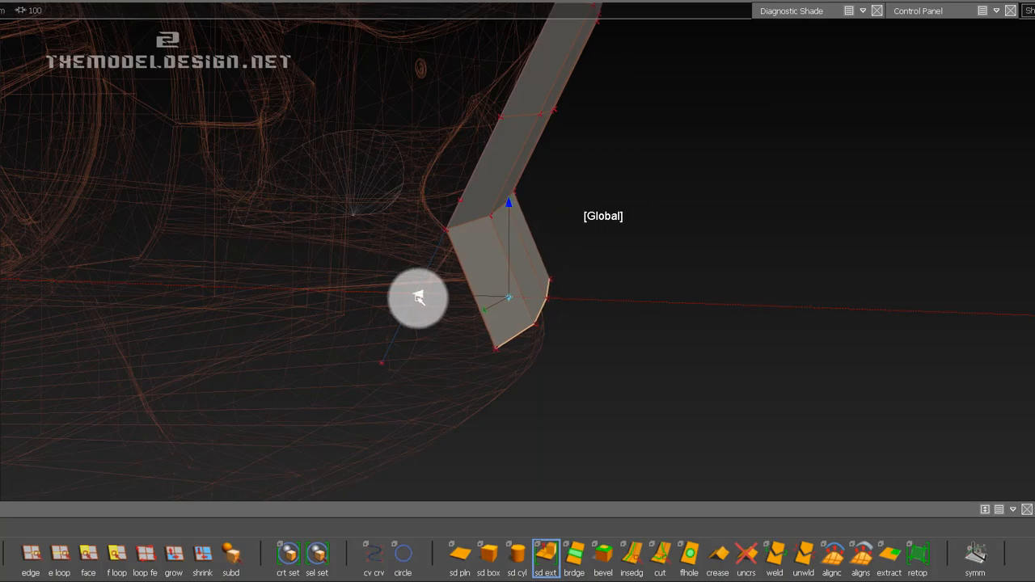
pyautogui.moveTo(540, 296)
pyautogui.keyDown('alt'); pyautogui.keyDown('shift'); pyautogui.mouseDown()
pyautogui.moveTo(210, 284)
pyautogui.moveTo(566, 307)
pyautogui.moveTo(412, 326)
pyautogui.moveTo(564, 331)
pyautogui.mouseUp(); pyautogui.keyUp('shift'); pyautogui.keyUp('alt')
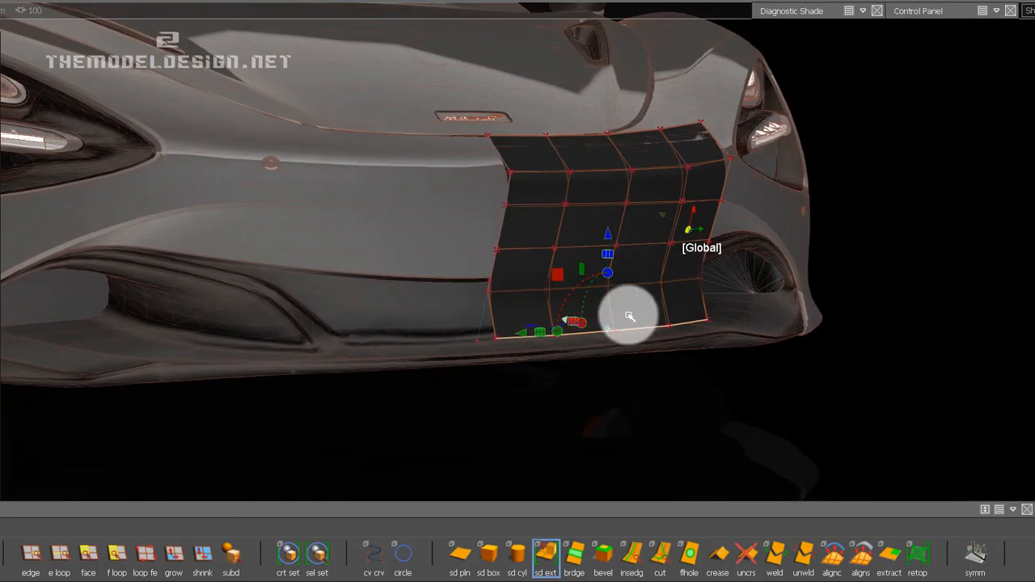
pyautogui.keyDown('alt'); pyautogui.keyDown('shift'); pyautogui.moveTo(629, 316); pyautogui.dragTo(679, 328); pyautogui.keyUp('shift'); pyautogui.keyUp('alt')
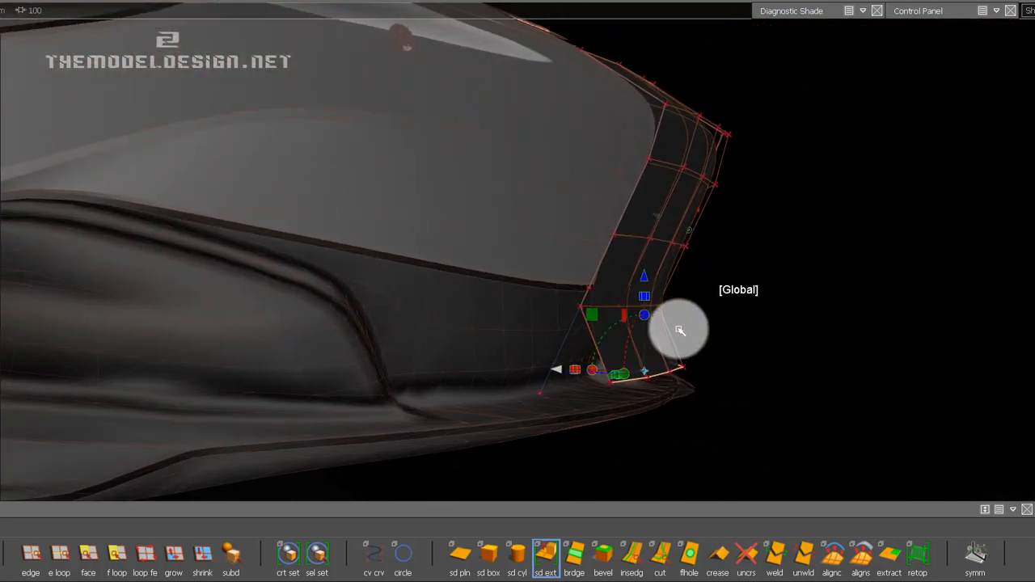
# Move the CVs of the extruded row's bottom edge slightly downward onto the lower lip with Transform CV.
pyautogui.click(965, 10)
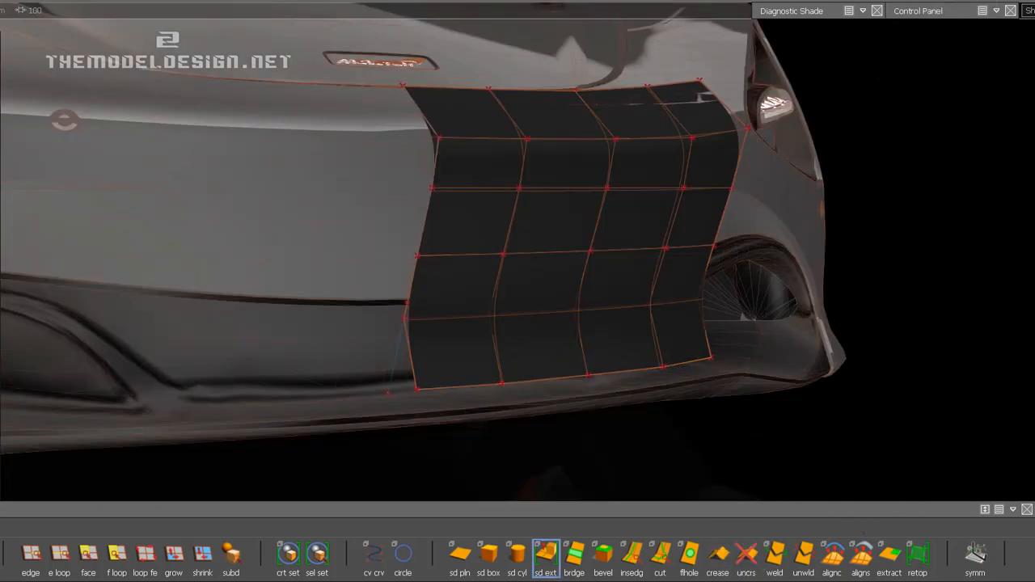
pyautogui.click(936, 10)
pyautogui.click(908, 420)
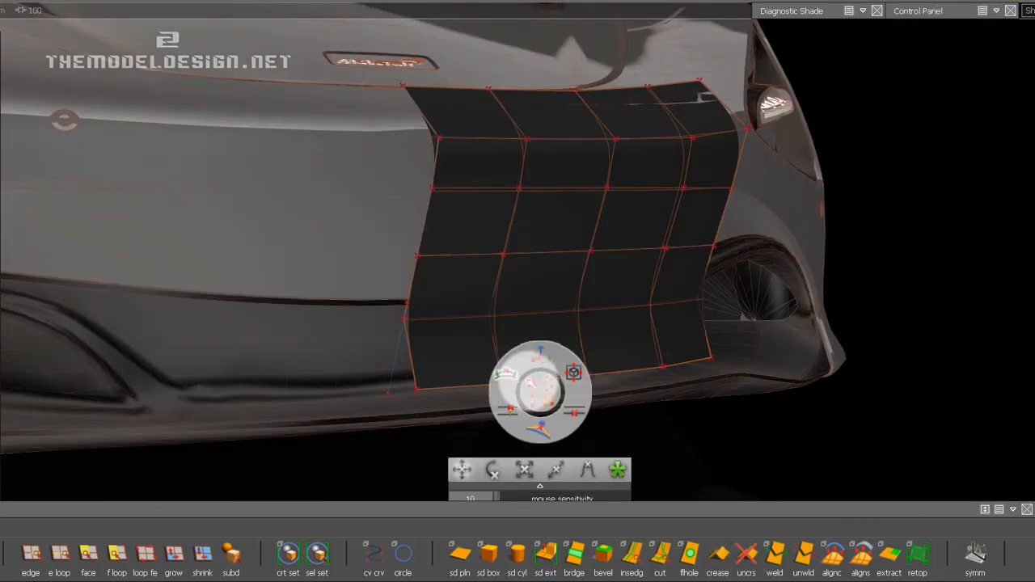
pyautogui.click(544, 384)
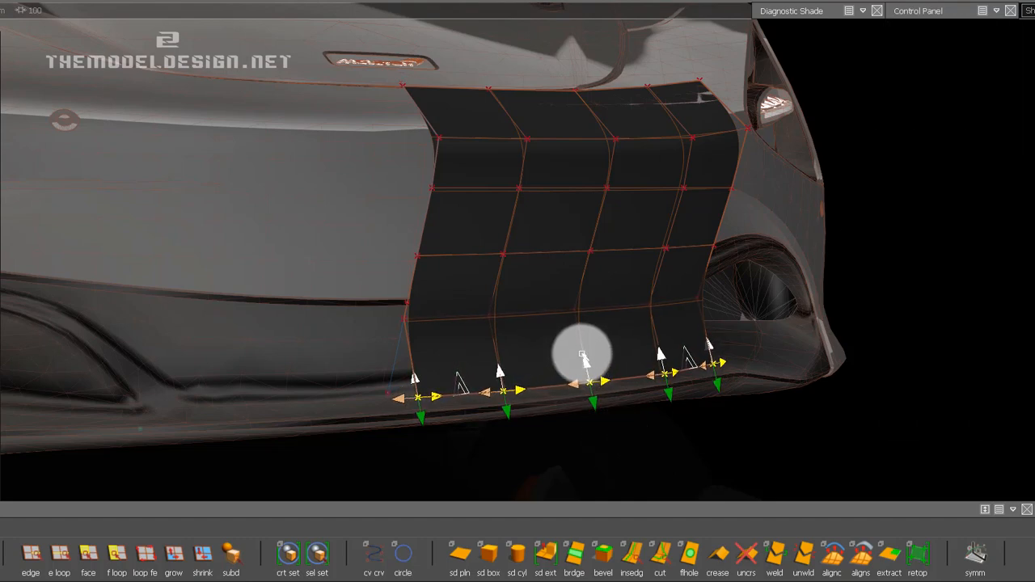
pyautogui.keyDown('alt'); pyautogui.keyDown('shift'); pyautogui.moveTo(615, 272); pyautogui.dragTo(586, 281); pyautogui.keyUp('shift'); pyautogui.keyUp('alt')
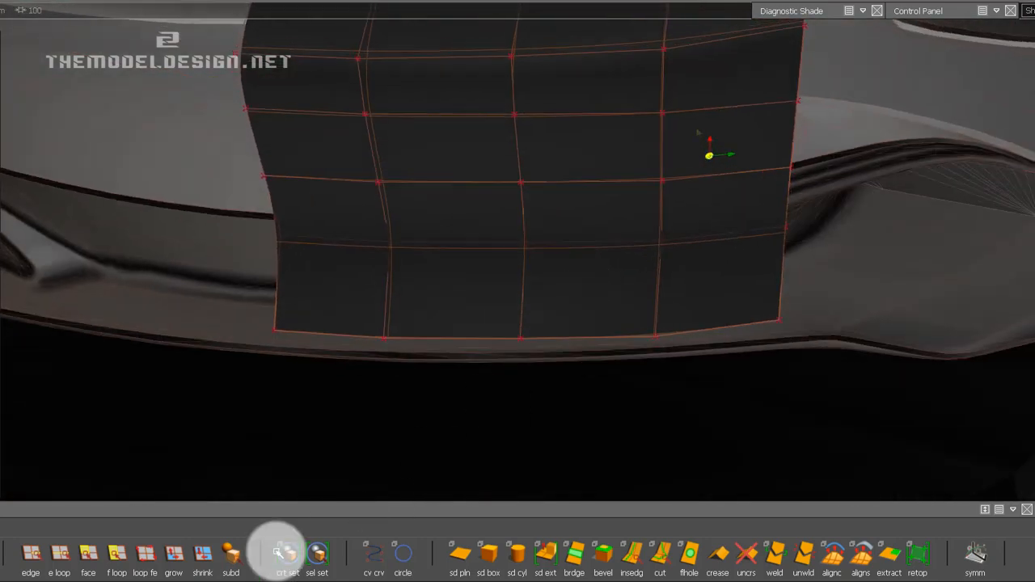
# Pick the strip's bottom edge loop and extrude it forward to add a row that forms a projecting lip.
pyautogui.click(57, 564)
pyautogui.click(203, 503)
pyautogui.click(490, 343)
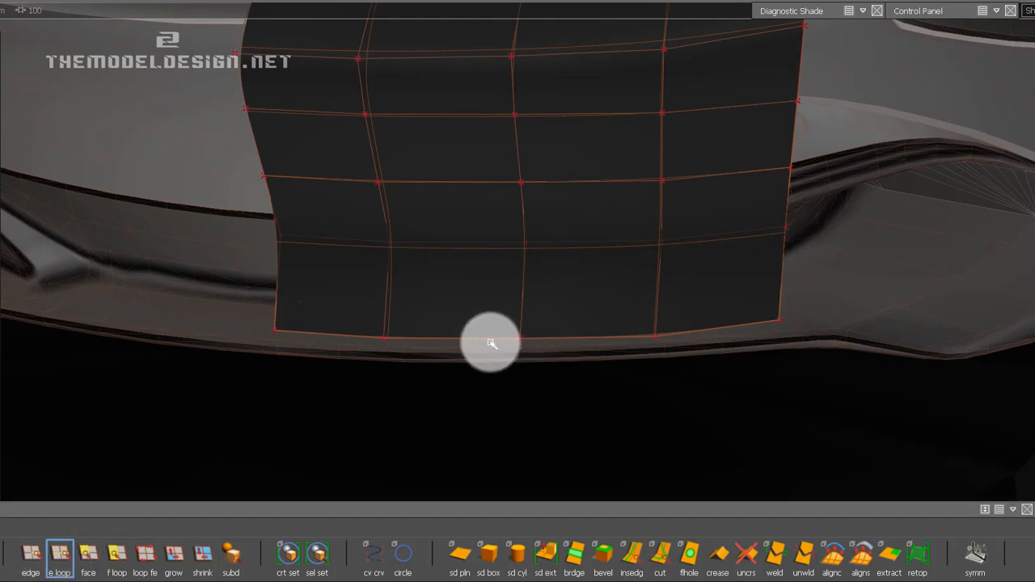
pyautogui.click(492, 341)
pyautogui.keyDown('alt'); pyautogui.keyDown('shift'); pyautogui.moveTo(450, 329); pyautogui.dragTo(648, 445); pyautogui.keyUp('shift'); pyautogui.keyUp('alt')
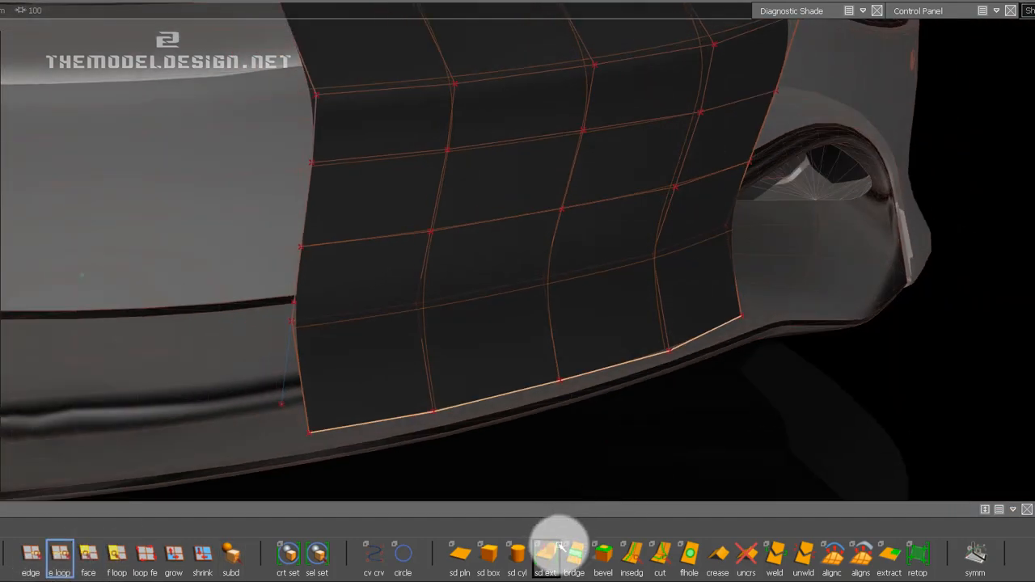
pyautogui.click(556, 549)
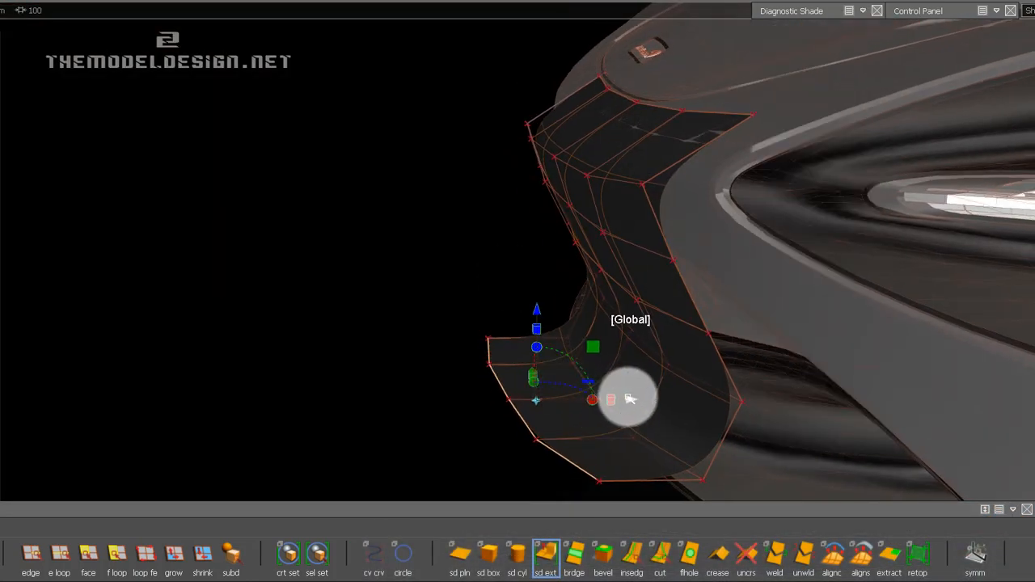
pyautogui.keyDown('alt'); pyautogui.keyDown('shift'); pyautogui.moveTo(628, 431); pyautogui.dragTo(591, 391); pyautogui.keyUp('shift'); pyautogui.keyUp('alt')
# Pull the outer corner CV of the new row's front edge forward with Transform CV.
pyautogui.click(31, 556)
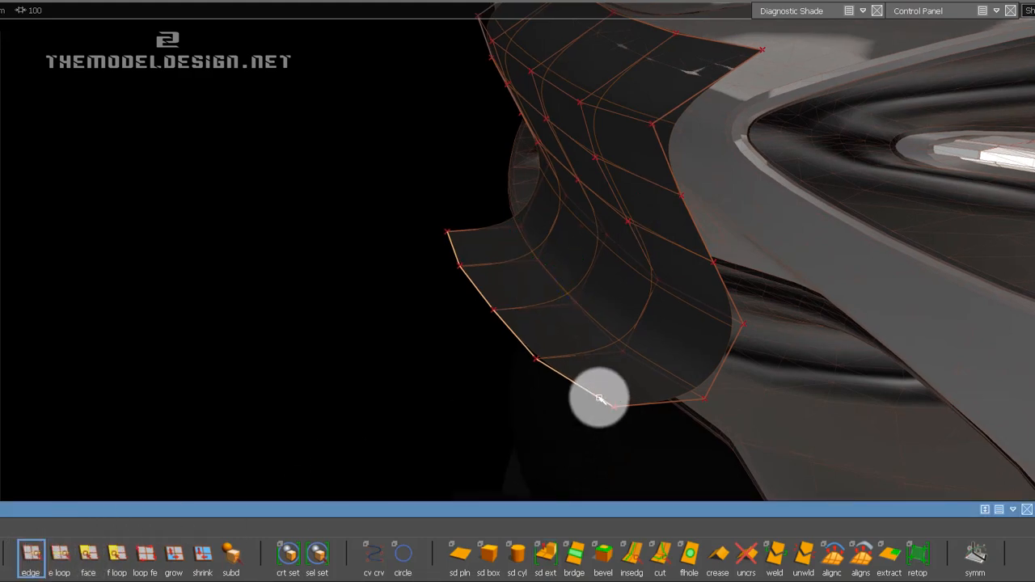
pyautogui.keyDown('ctrl'); pyautogui.keyDown('shift'); pyautogui.moveTo(566, 343); pyautogui.dragTo(599, 347); pyautogui.keyUp('shift'); pyautogui.keyUp('ctrl')
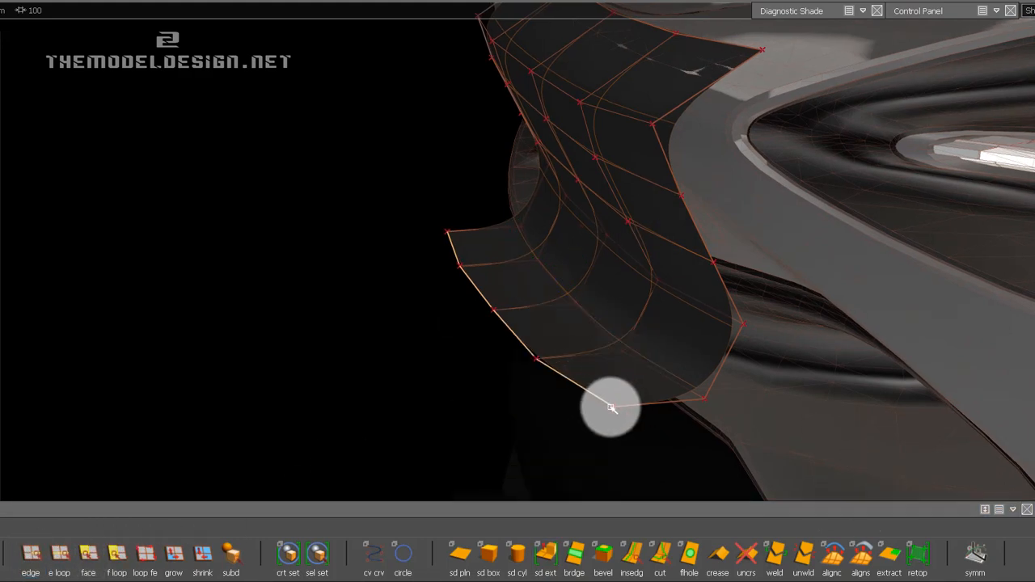
pyautogui.moveTo(600, 396); pyautogui.dragTo(626, 431)
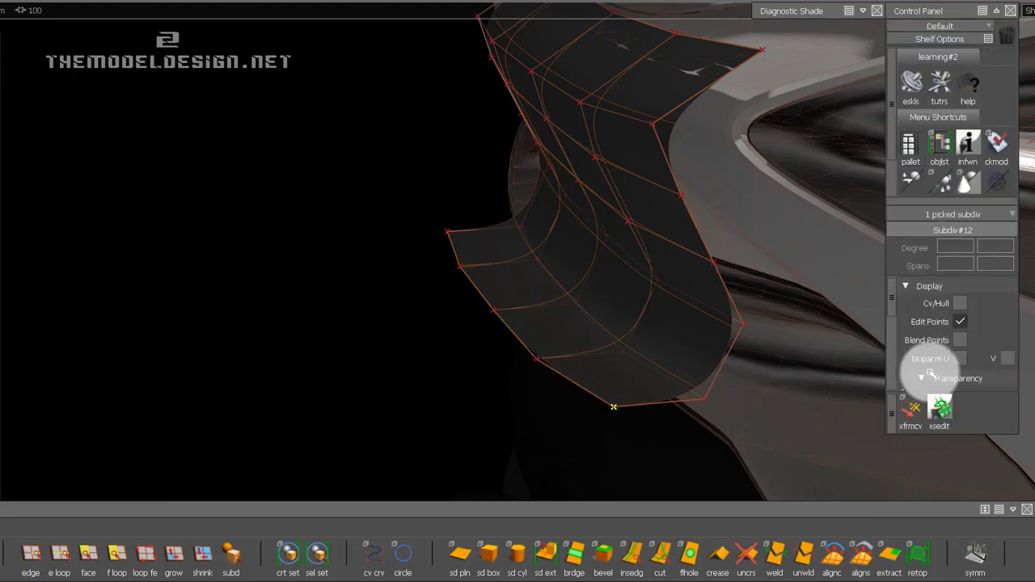
pyautogui.click(908, 413)
pyautogui.click(536, 325)
pyautogui.moveTo(621, 399); pyautogui.dragTo(634, 407)
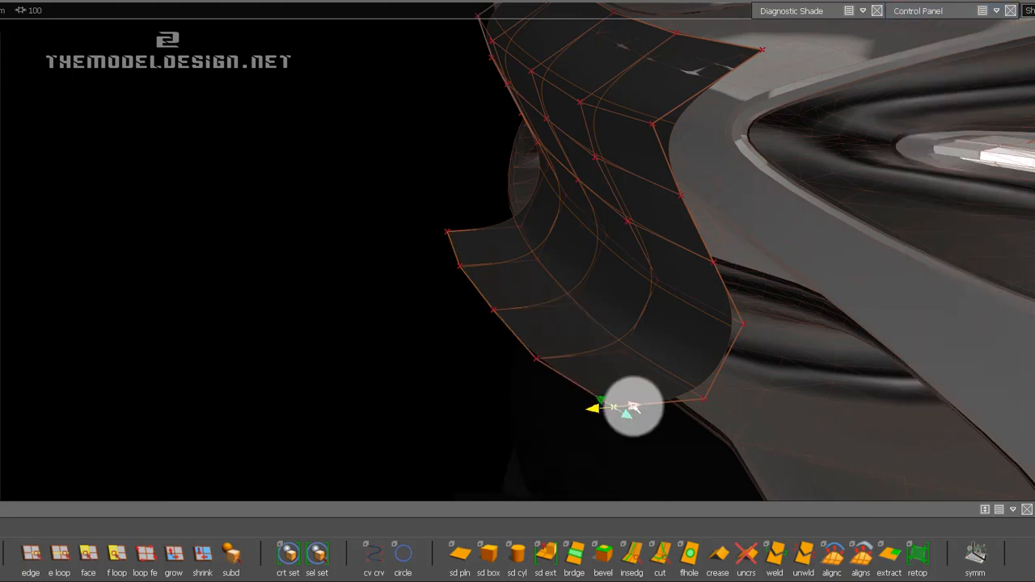
pyautogui.moveTo(561, 423); pyautogui.dragTo(348, 429)
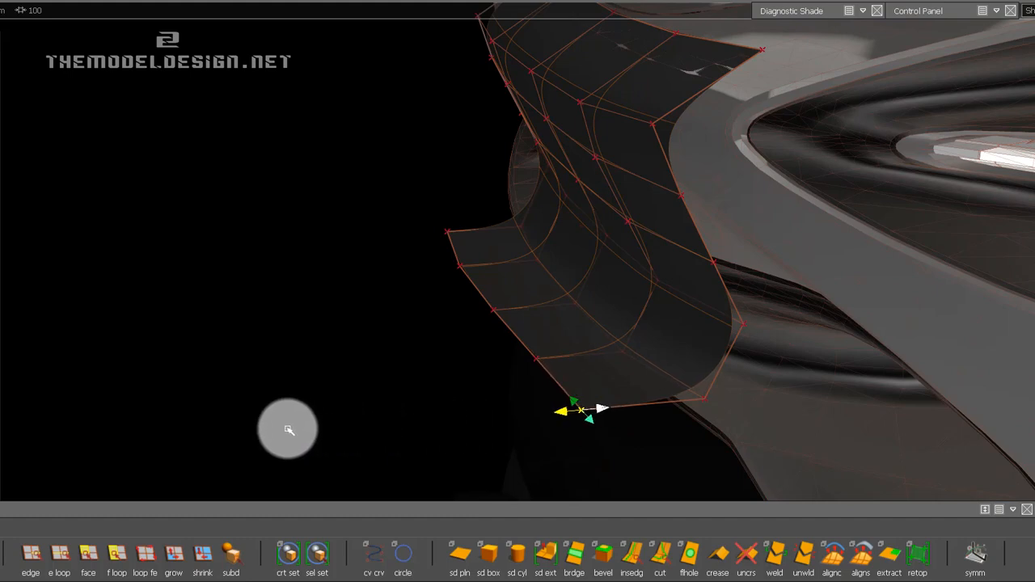
pyautogui.keyDown('alt'); pyautogui.keyDown('shift'); pyautogui.moveTo(468, 319); pyautogui.dragTo(350, 318); pyautogui.keyUp('shift'); pyautogui.keyUp('alt')
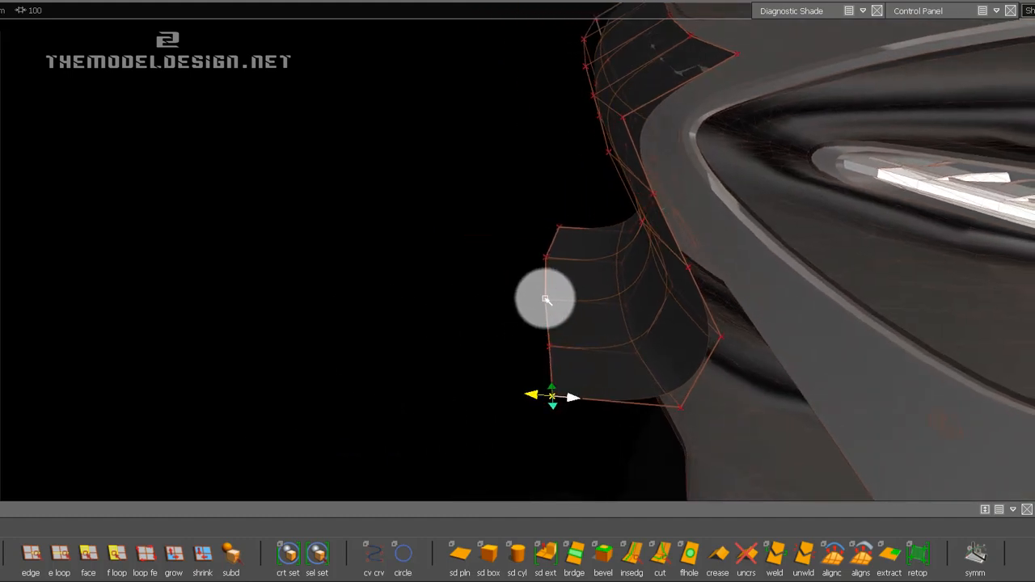
# Nudge the outer and middle CVs of the front edge slightly forward to give it a smooth curve.
pyautogui.moveTo(525, 383); pyautogui.dragTo(584, 402)
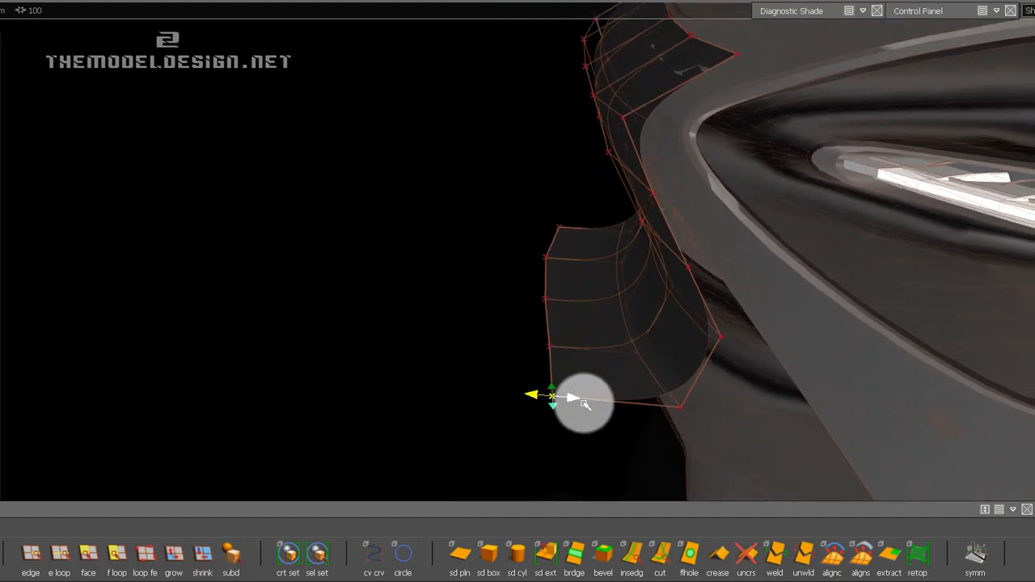
pyautogui.click(570, 360)
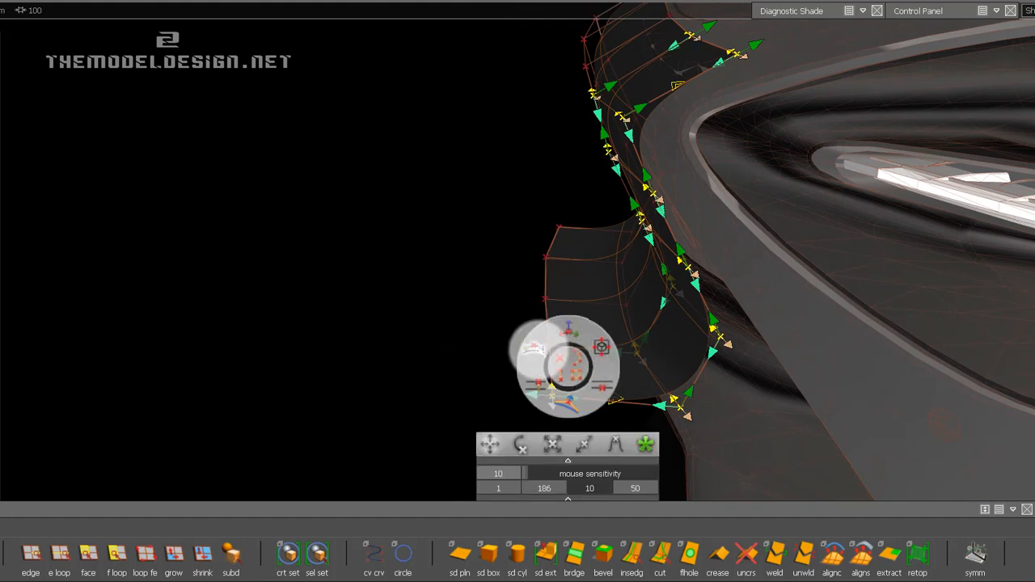
pyautogui.click(554, 348)
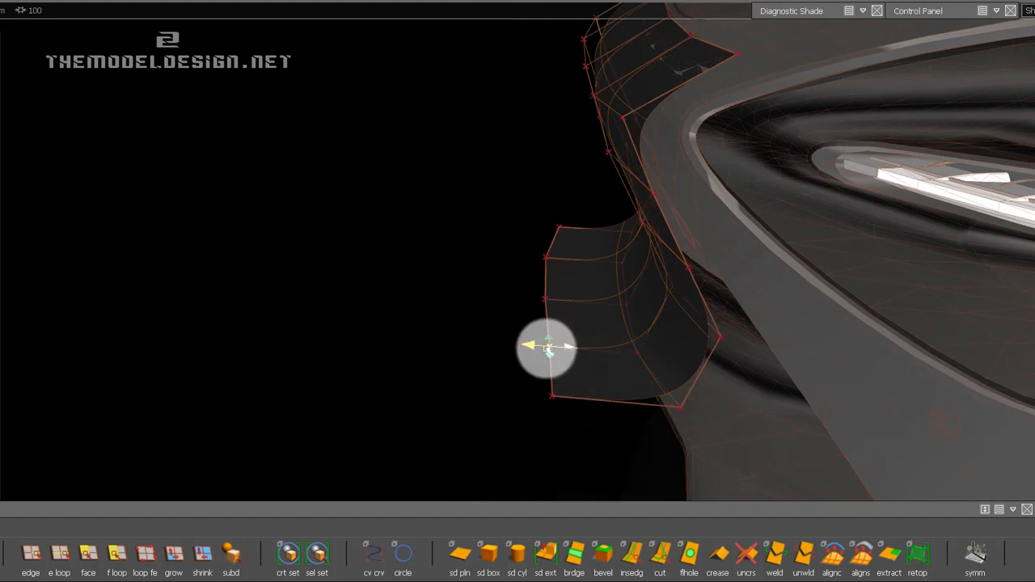
pyautogui.moveTo(526, 294)
pyautogui.mouseDown()
pyautogui.moveTo(570, 311)
pyautogui.moveTo(521, 307)
pyautogui.moveTo(560, 314)
pyautogui.mouseUp()
pyautogui.moveTo(536, 375); pyautogui.dragTo(572, 420)
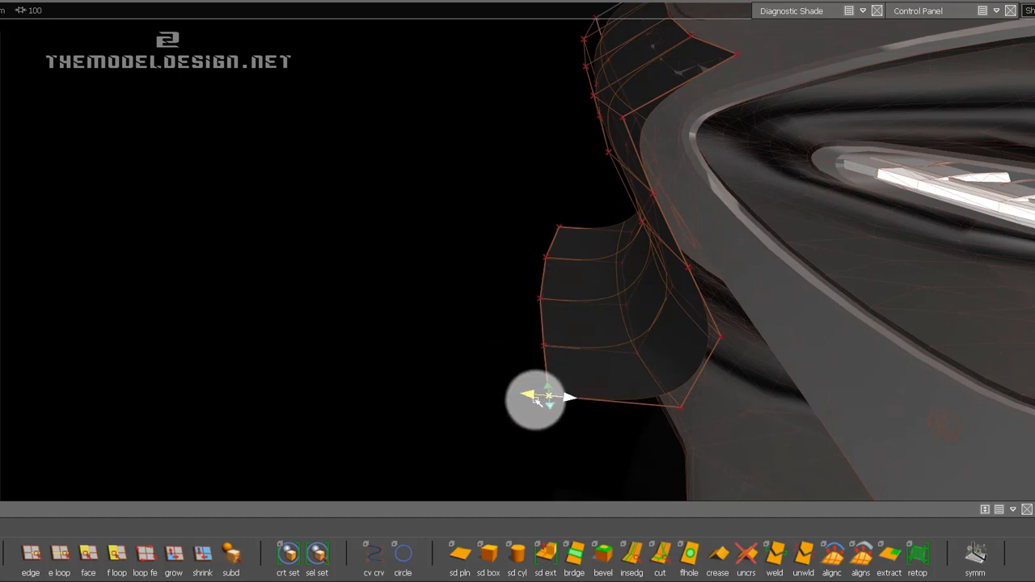
# Pick the front edge loop of the lip and lower its CVs slightly with Transform CV.
pyautogui.click(60, 555)
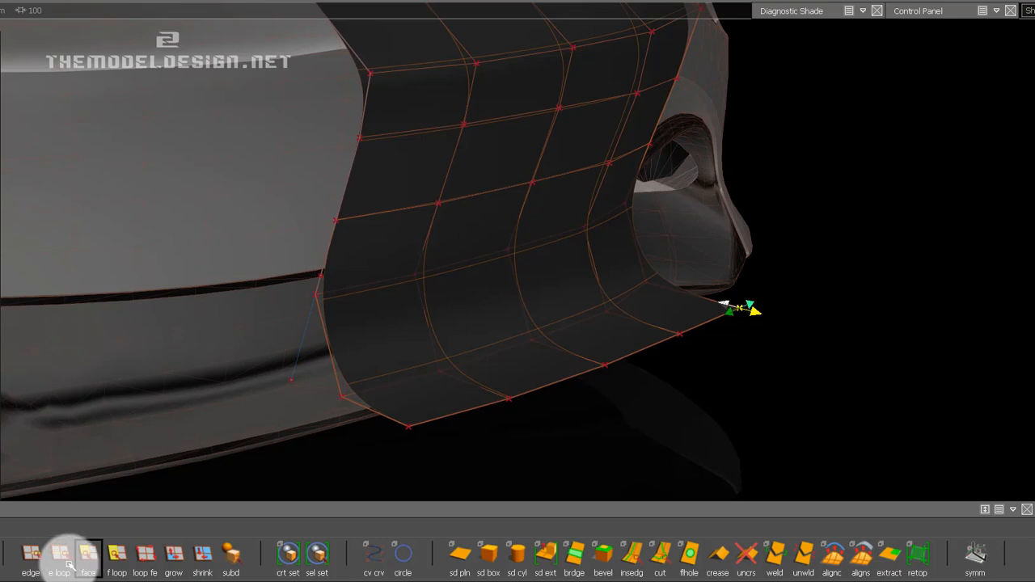
pyautogui.click(540, 389)
pyautogui.click(995, 10)
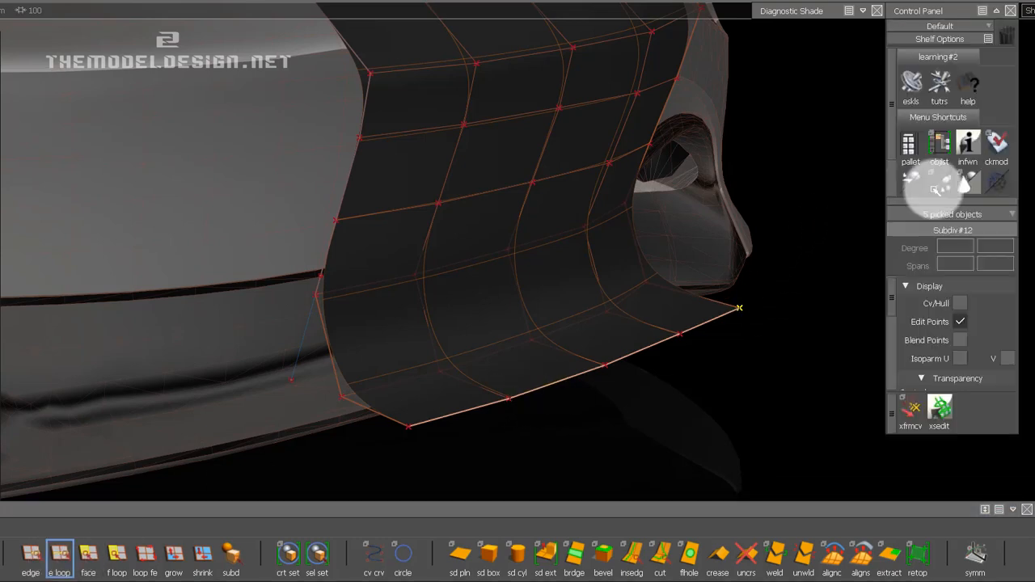
pyautogui.click(903, 417)
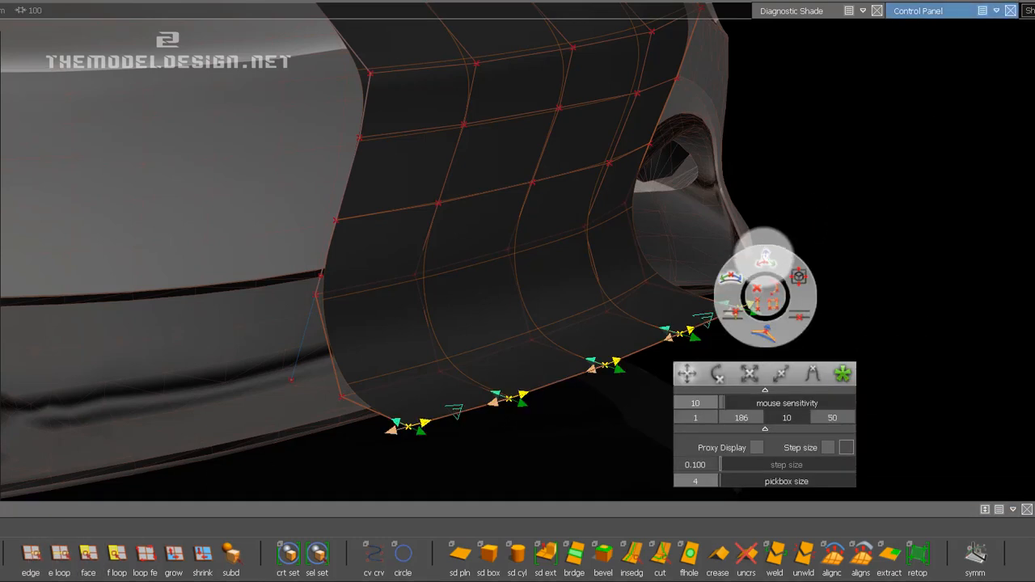
pyautogui.moveTo(832, 185); pyautogui.dragTo(821, 347, button='right')
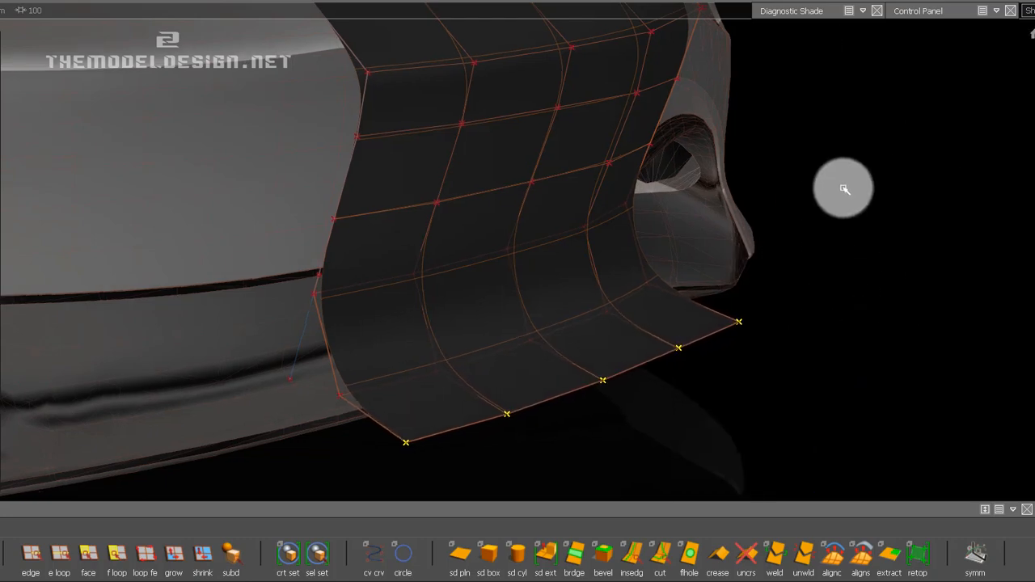
# Fine-tune the vertical position of the lip's front CV row against the car's lower lip in the front view.
pyautogui.press('F7')
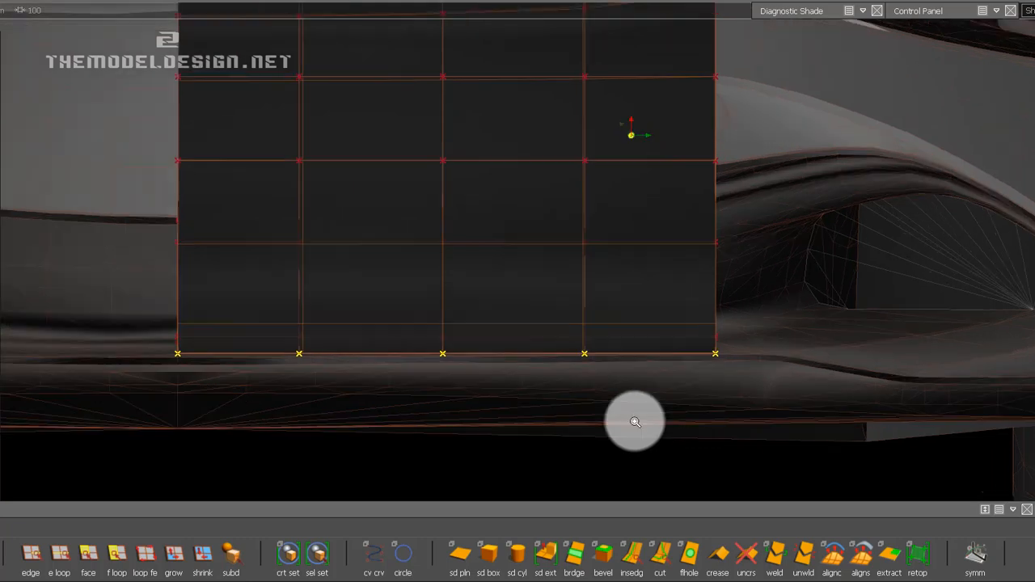
pyautogui.moveTo(642, 409); pyautogui.dragTo(631, 435, button='right')
pyautogui.keyDown('alt'); pyautogui.keyDown('shift'); pyautogui.moveTo(677, 335); pyautogui.dragTo(827, 339); pyautogui.keyUp('shift'); pyautogui.keyUp('alt')
pyautogui.moveTo(721, 402); pyautogui.dragTo(735, 276, button='right')
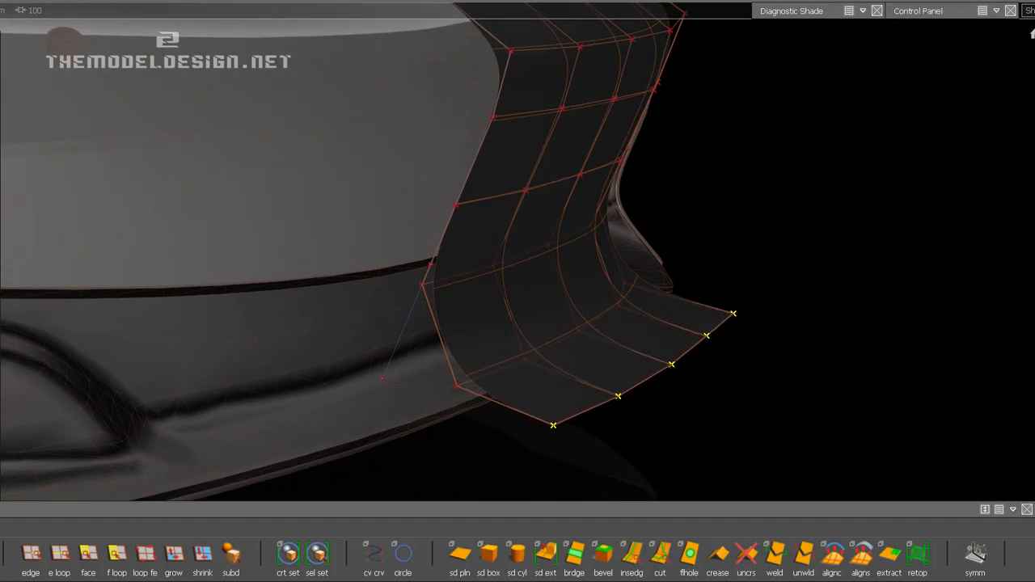
pyautogui.click(1032, 85)
pyautogui.moveTo(527, 404); pyautogui.dragTo(530, 401, button='right')
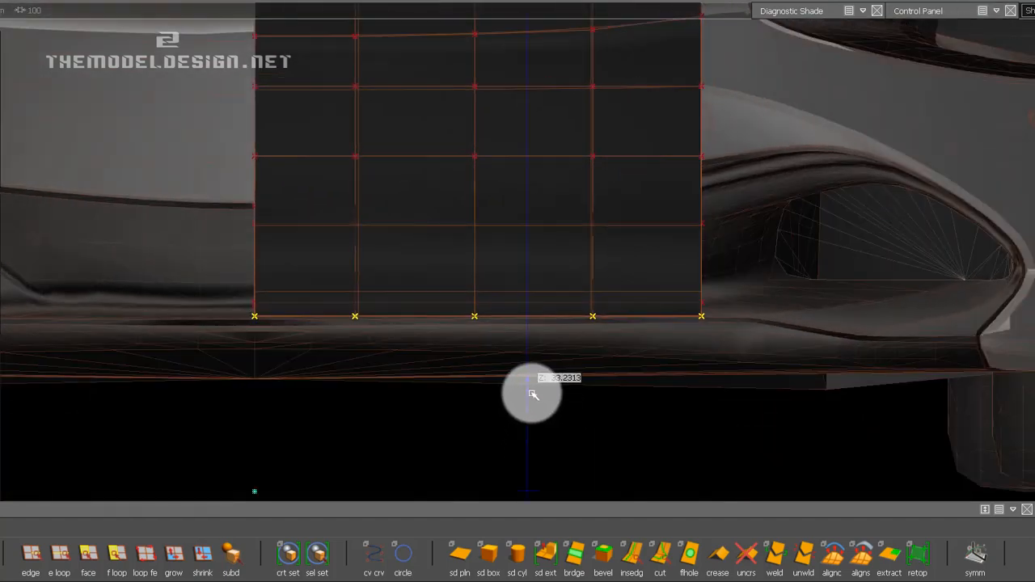
pyautogui.moveTo(456, 331)
pyautogui.keyDown('alt'); pyautogui.keyDown('shift'); pyautogui.mouseDown()
pyautogui.moveTo(778, 386)
pyautogui.moveTo(757, 409)
pyautogui.mouseUp(); pyautogui.keyUp('shift'); pyautogui.keyUp('alt')
pyautogui.keyDown('ctrl'); pyautogui.keyDown('shift'); pyautogui.moveTo(715, 442); pyautogui.dragTo(714, 406); pyautogui.keyUp('shift'); pyautogui.keyUp('ctrl')
pyautogui.keyDown('alt'); pyautogui.keyDown('shift'); pyautogui.moveTo(663, 356); pyautogui.dragTo(692, 341); pyautogui.keyUp('shift'); pyautogui.keyUp('alt')
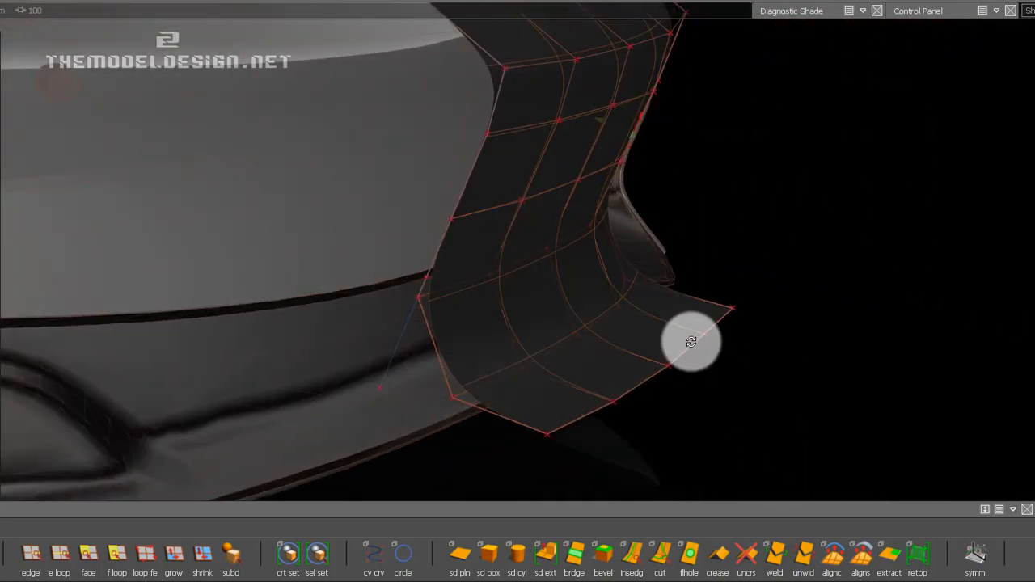
# Turn on the symmetry display to show the mirrored other half of the bumper strip.
pyautogui.click(613, 402)
pyautogui.keyDown('alt'); pyautogui.keyDown('shift'); pyautogui.moveTo(634, 267); pyautogui.dragTo(710, 300); pyautogui.keyUp('shift'); pyautogui.keyUp('alt')
pyautogui.keyDown('alt'); pyautogui.keyDown('shift'); pyautogui.moveTo(709, 300); pyautogui.dragTo(630, 295, button='right'); pyautogui.keyUp('shift'); pyautogui.keyUp('alt')
pyautogui.click(863, 11)
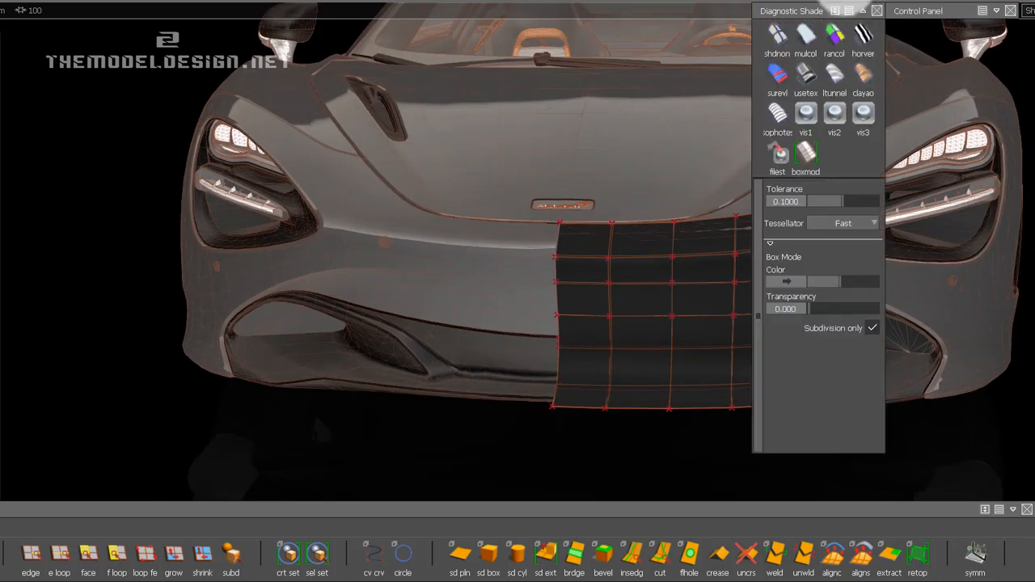
pyautogui.click(830, 1)
pyautogui.click(828, 61)
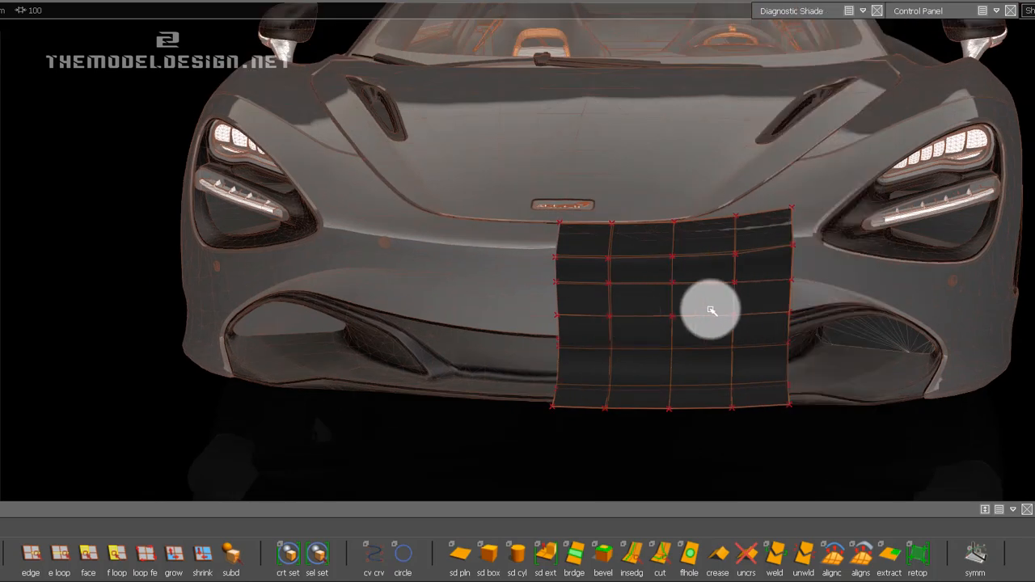
pyautogui.keyDown('alt'); pyautogui.keyDown('shift'); pyautogui.moveTo(623, 305); pyautogui.dragTo(446, 304); pyautogui.keyUp('shift'); pyautogui.keyUp('alt')
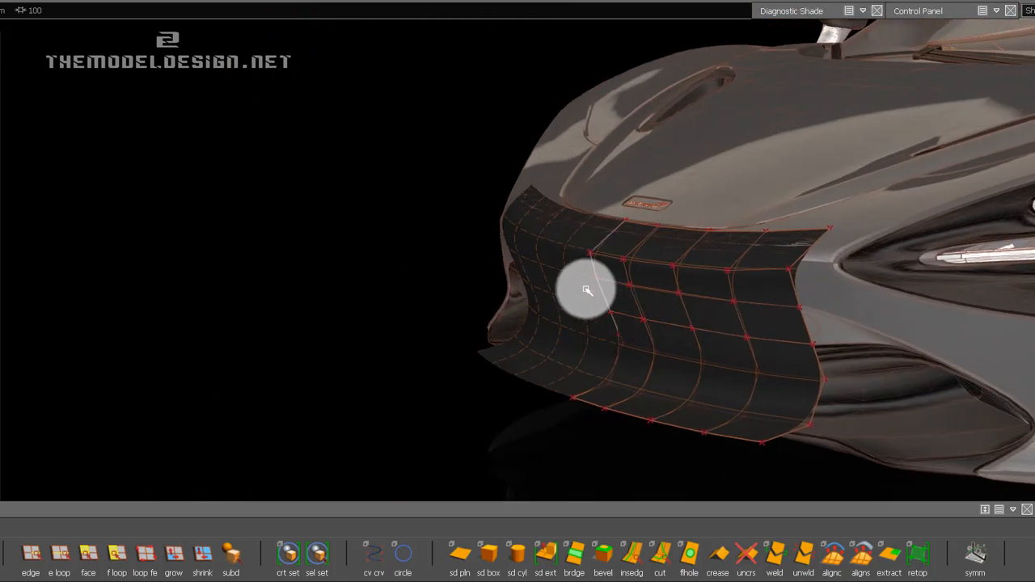
pyautogui.keyDown('alt'); pyautogui.keyDown('shift'); pyautogui.moveTo(575, 348); pyautogui.dragTo(501, 340); pyautogui.keyUp('shift'); pyautogui.keyUp('alt')
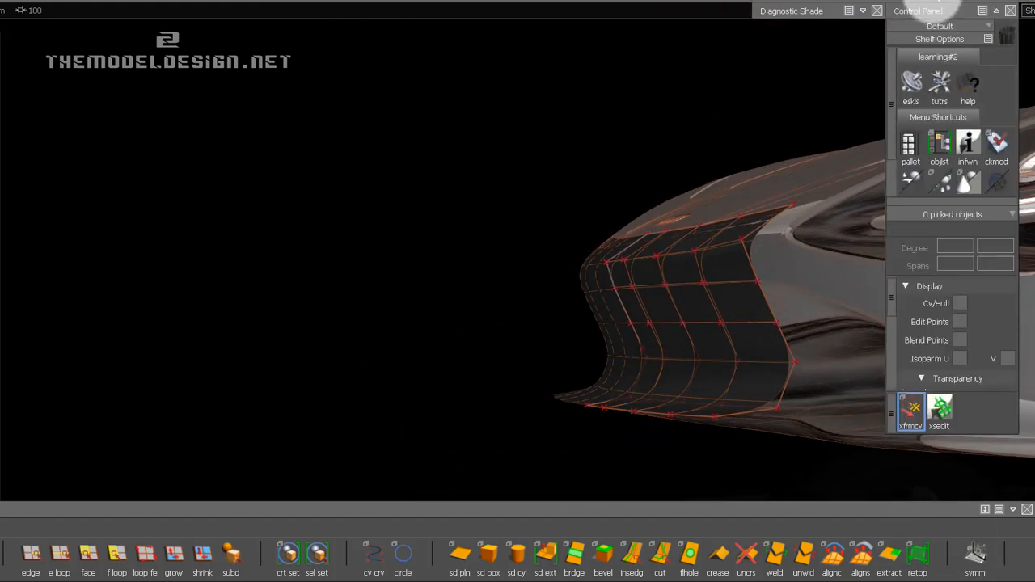
# Apply the boxmod diagnostic shading to check the facets of the mirrored strip, and save the file.
pyautogui.moveTo(803, 19)
pyautogui.click(804, 156)
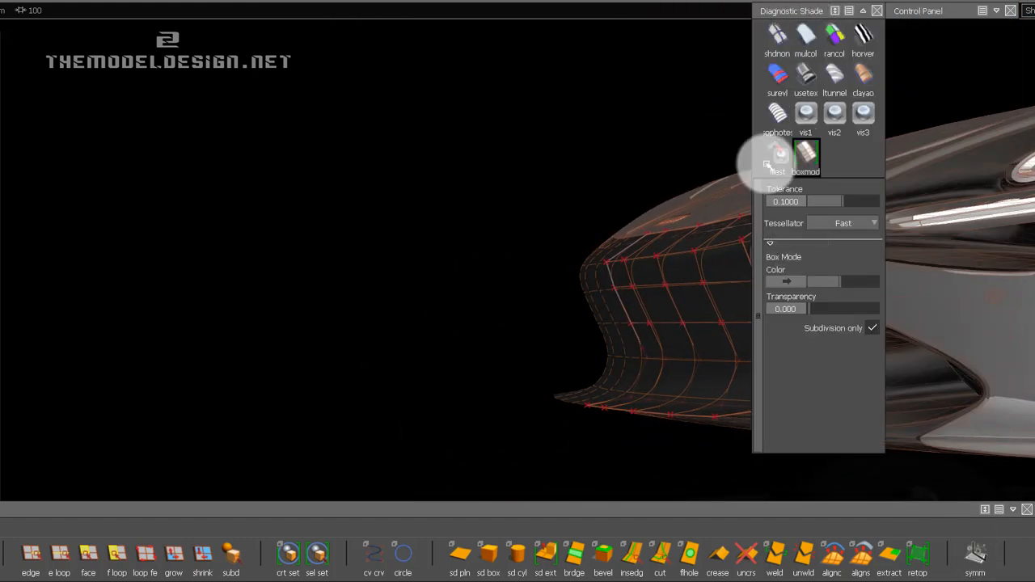
pyautogui.keyDown('alt'); pyautogui.keyDown('shift'); pyautogui.moveTo(583, 236); pyautogui.dragTo(639, 305); pyautogui.keyUp('shift'); pyautogui.keyUp('alt')
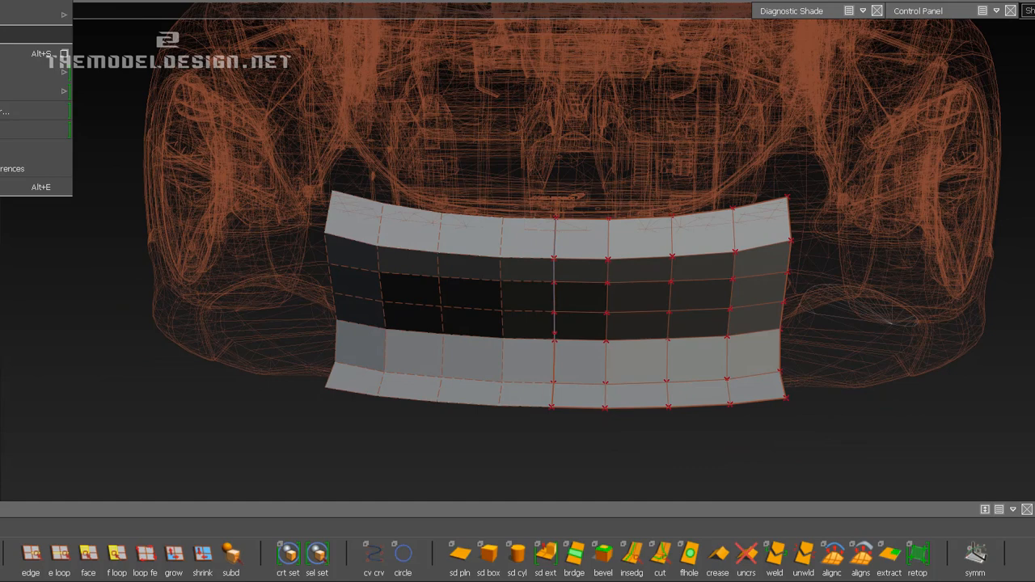
pyautogui.click(2, 54)
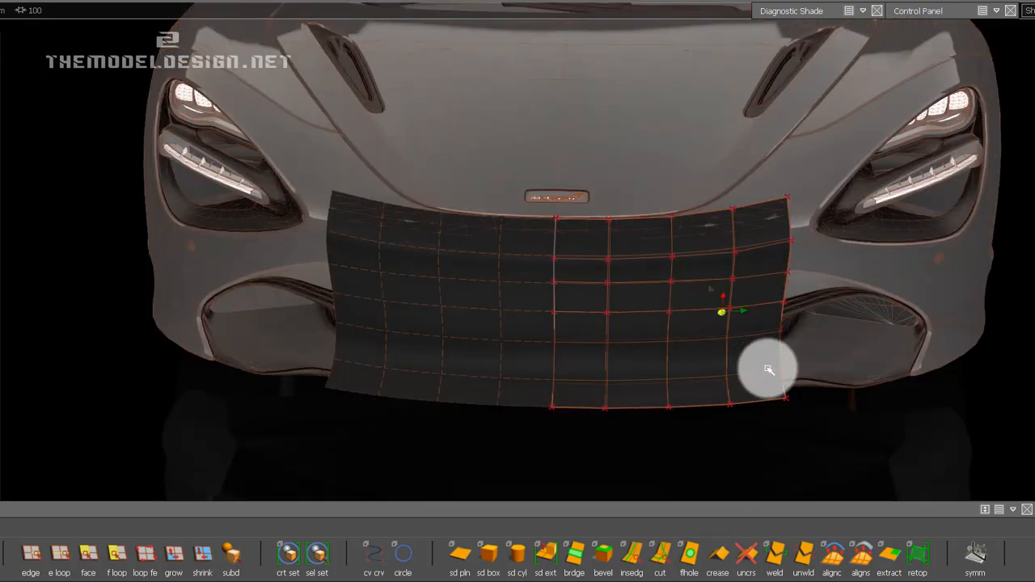
# Examine the bumper strip's outer edge in relation to the headlight, body surface and side air intake from several angles.
pyautogui.moveTo(769, 370)
pyautogui.keyDown('alt'); pyautogui.mouseDown()
pyautogui.moveTo(638, 303)
pyautogui.moveTo(528, 310)
pyautogui.moveTo(695, 298)
pyautogui.moveTo(762, 377)
pyautogui.moveTo(830, 393)
pyautogui.moveTo(769, 388)
pyautogui.moveTo(894, 340)
pyautogui.moveTo(640, 345)
pyautogui.moveTo(629, 361)
pyautogui.mouseUp(); pyautogui.keyUp('alt')
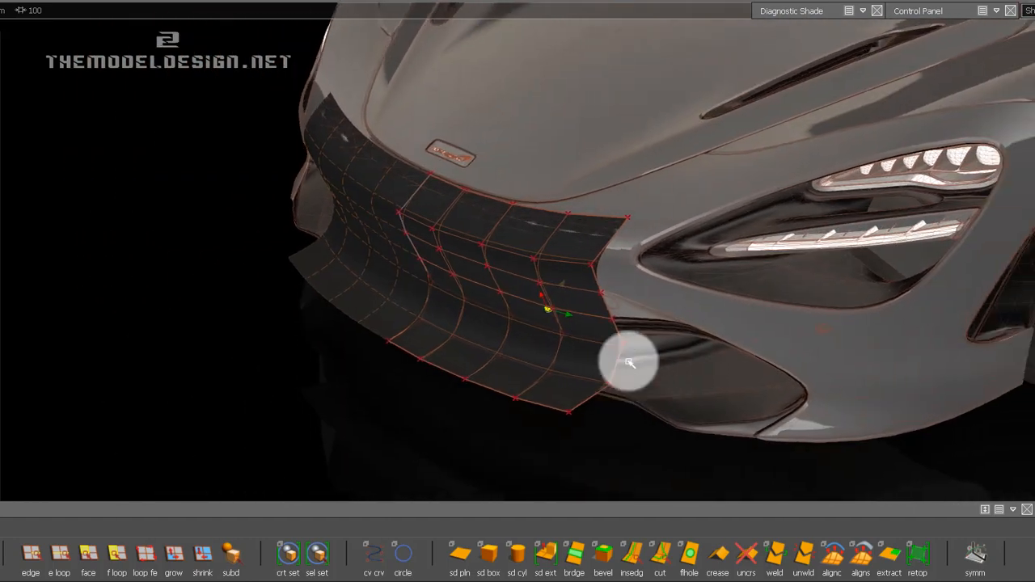
pyautogui.keyDown('ctrl'); pyautogui.keyDown('shift'); pyautogui.moveTo(550, 323); pyautogui.dragTo(550, 354); pyautogui.keyUp('shift'); pyautogui.keyUp('ctrl')
pyautogui.click(554, 300)
pyautogui.keyDown('alt'); pyautogui.keyDown('shift'); pyautogui.moveTo(556, 259); pyautogui.dragTo(575, 280); pyautogui.keyUp('shift'); pyautogui.keyUp('alt')
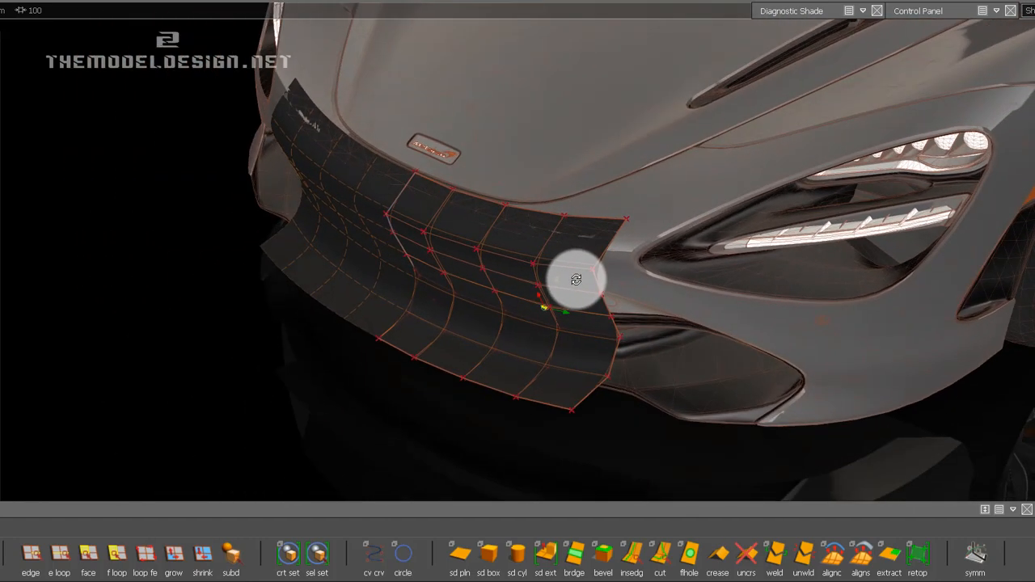
pyautogui.keyDown('alt'); pyautogui.keyDown('shift'); pyautogui.moveTo(575, 280); pyautogui.dragTo(488, 300, button='middle'); pyautogui.keyUp('shift'); pyautogui.keyUp('alt')
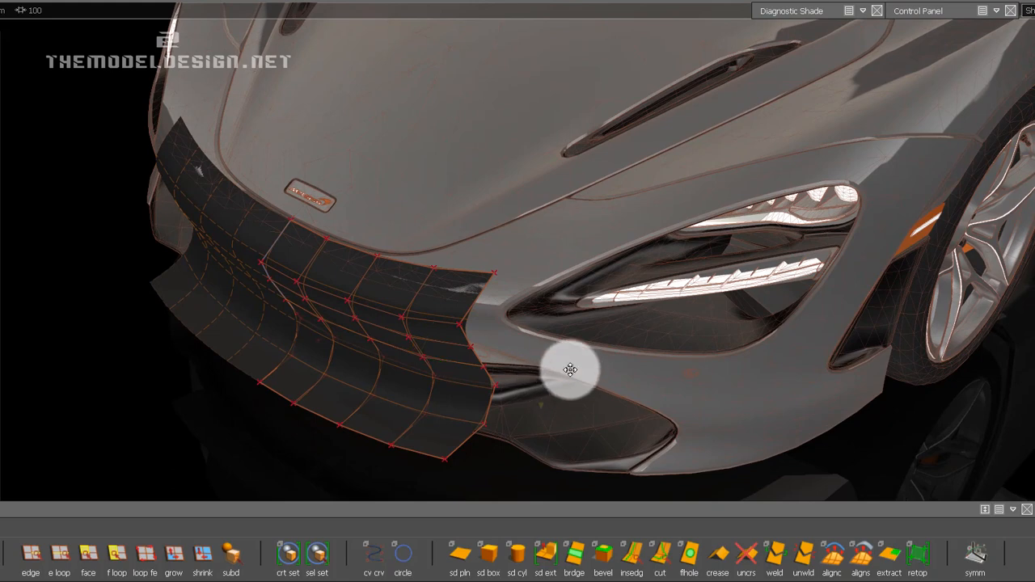
pyautogui.keyDown('alt'); pyautogui.keyDown('shift'); pyautogui.moveTo(571, 370); pyautogui.dragTo(570, 369, button='middle'); pyautogui.keyUp('shift'); pyautogui.keyUp('alt')
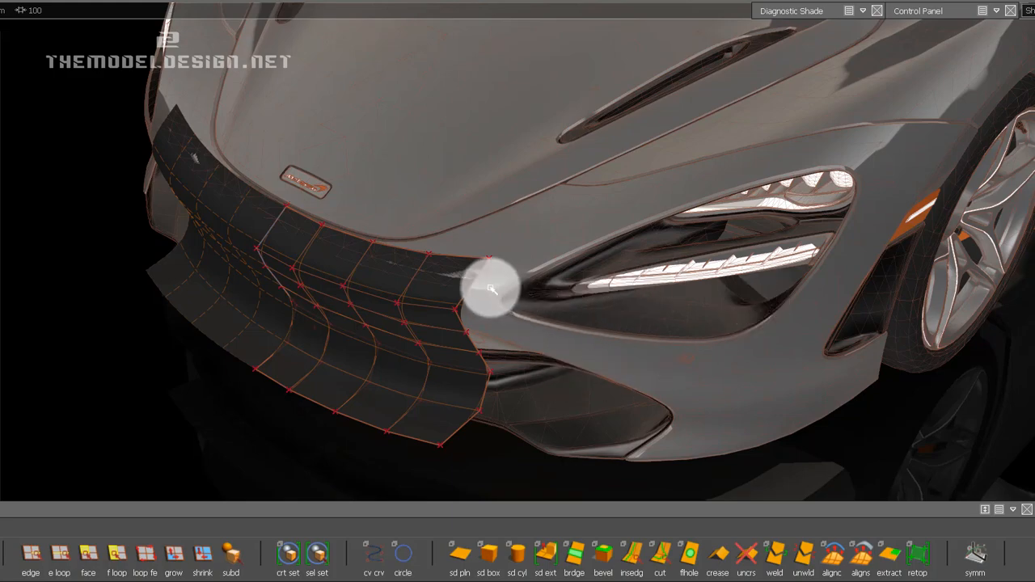
pyautogui.keyDown('alt'); pyautogui.moveTo(458, 342); pyautogui.dragTo(449, 285); pyautogui.keyUp('alt')
pyautogui.keyDown('alt'); pyautogui.keyDown('shift'); pyautogui.moveTo(493, 374); pyautogui.dragTo(579, 254, button='right'); pyautogui.keyUp('shift'); pyautogui.keyUp('alt')
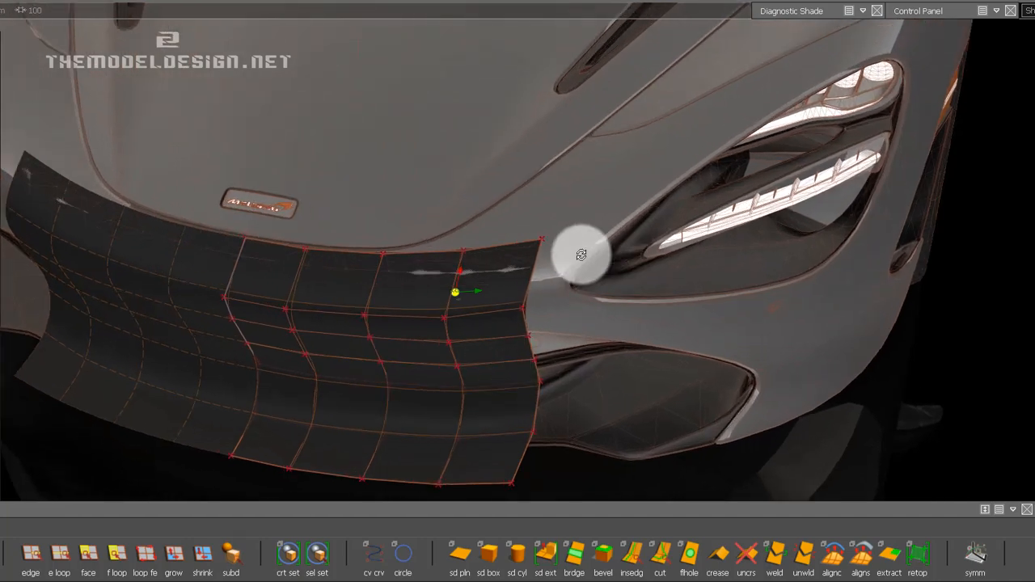
pyautogui.keyDown('alt'); pyautogui.keyDown('shift'); pyautogui.moveTo(580, 254); pyautogui.dragTo(469, 272); pyautogui.keyUp('shift'); pyautogui.keyUp('alt')
pyautogui.keyDown('alt'); pyautogui.keyDown('shift'); pyautogui.moveTo(469, 272); pyautogui.dragTo(504, 266, button='middle'); pyautogui.keyUp('shift'); pyautogui.keyUp('alt')
pyautogui.keyDown('alt'); pyautogui.moveTo(501, 267); pyautogui.dragTo(570, 260); pyautogui.keyUp('alt')
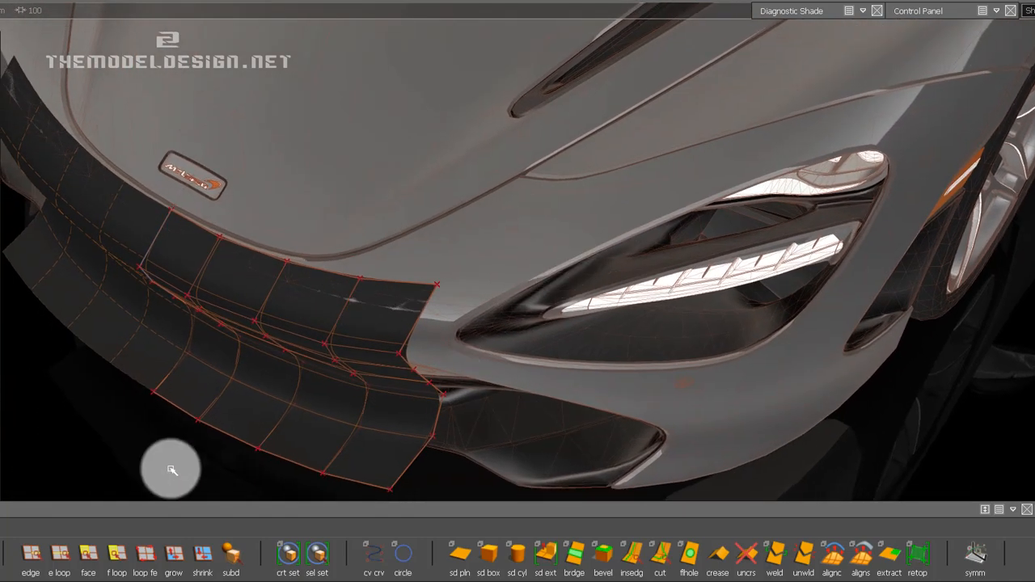
pyautogui.keyDown('alt'); pyautogui.keyDown('shift'); pyautogui.moveTo(435, 267); pyautogui.dragTo(450, 246, button='middle'); pyautogui.keyUp('shift'); pyautogui.keyUp('alt')
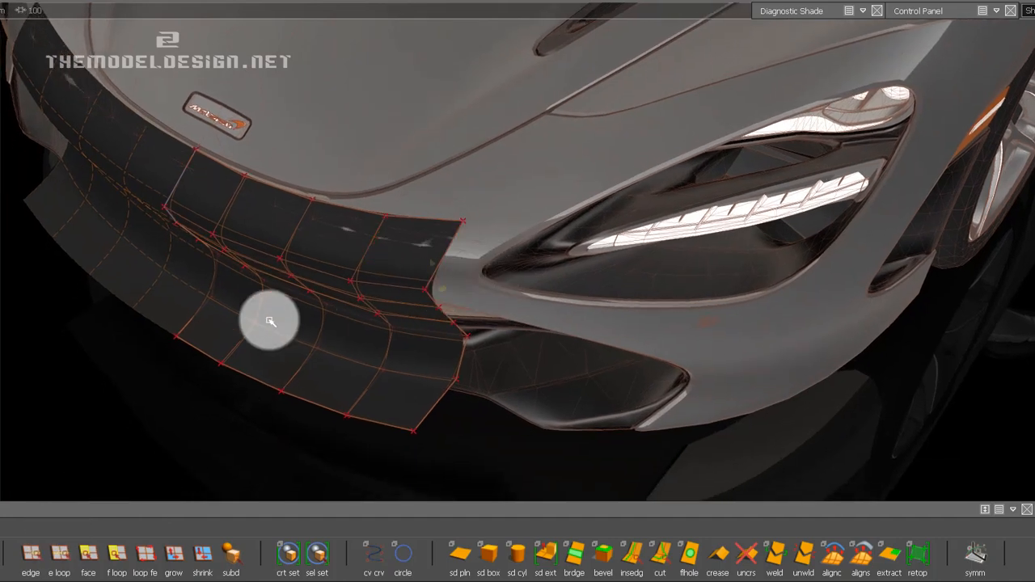
# Start a Subdiv Extrude on the bumper strip's upper outer edge beside the headlight, with the Direction Type set to Normal.
pyautogui.keyDown('alt'); pyautogui.moveTo(270, 321); pyautogui.dragTo(277, 296); pyautogui.keyUp('alt')
pyautogui.click(61, 562)
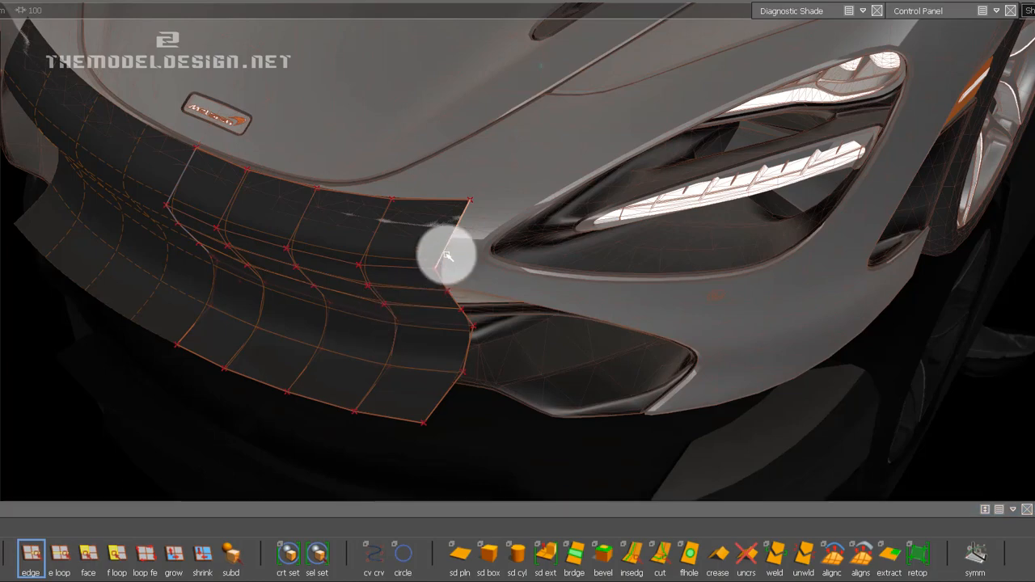
pyautogui.keyDown('alt'); pyautogui.moveTo(481, 259); pyautogui.dragTo(455, 517); pyautogui.keyUp('alt')
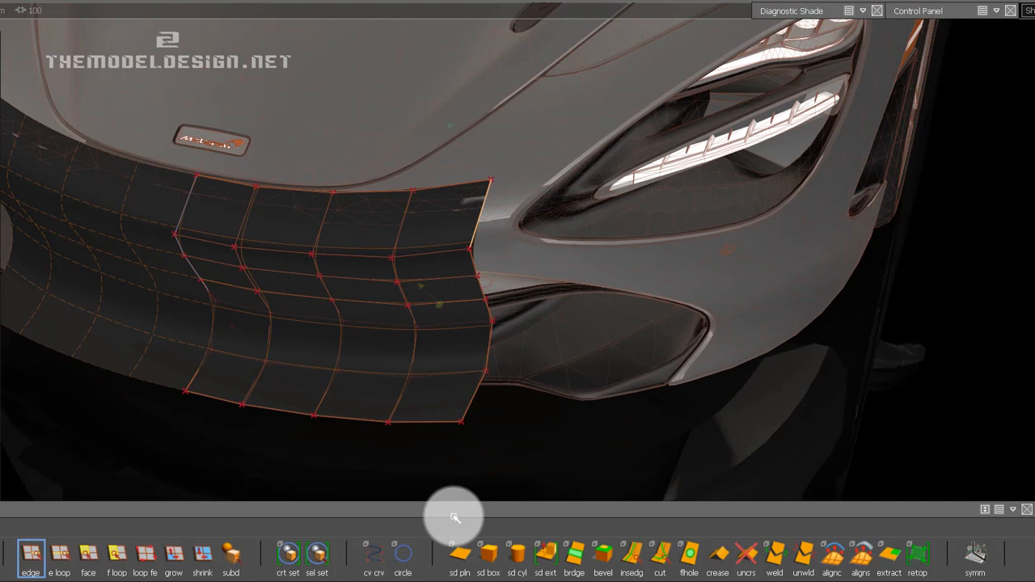
pyautogui.click(545, 555)
pyautogui.keyDown('alt'); pyautogui.moveTo(601, 254); pyautogui.dragTo(377, 231); pyautogui.keyUp('alt')
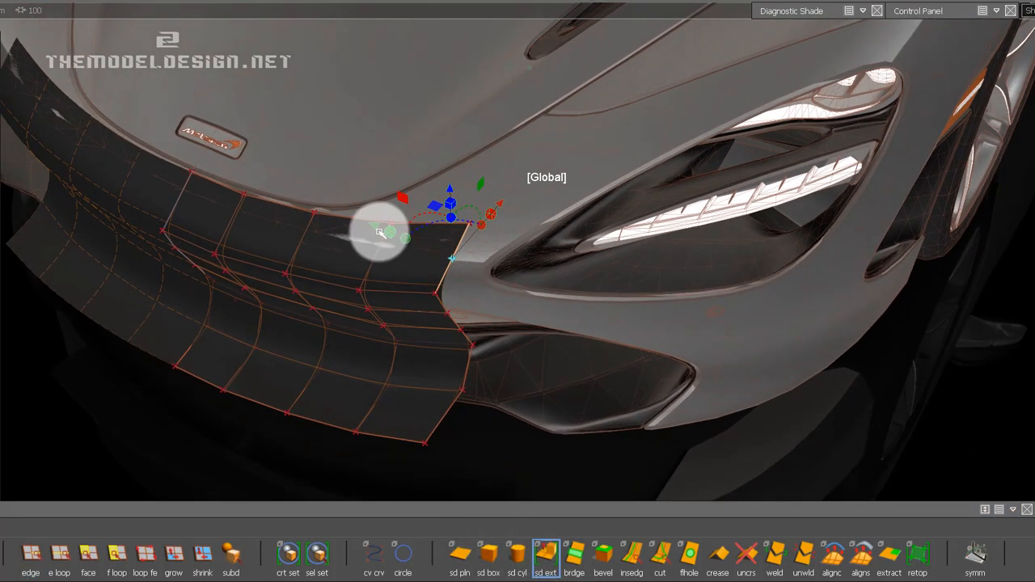
pyautogui.doubleClick(541, 559)
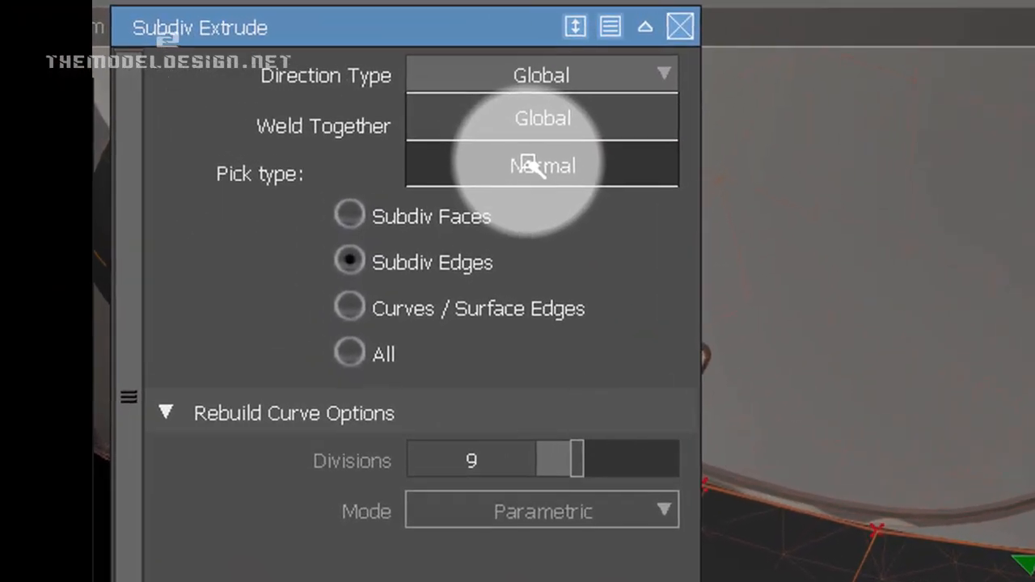
pyautogui.click(533, 164)
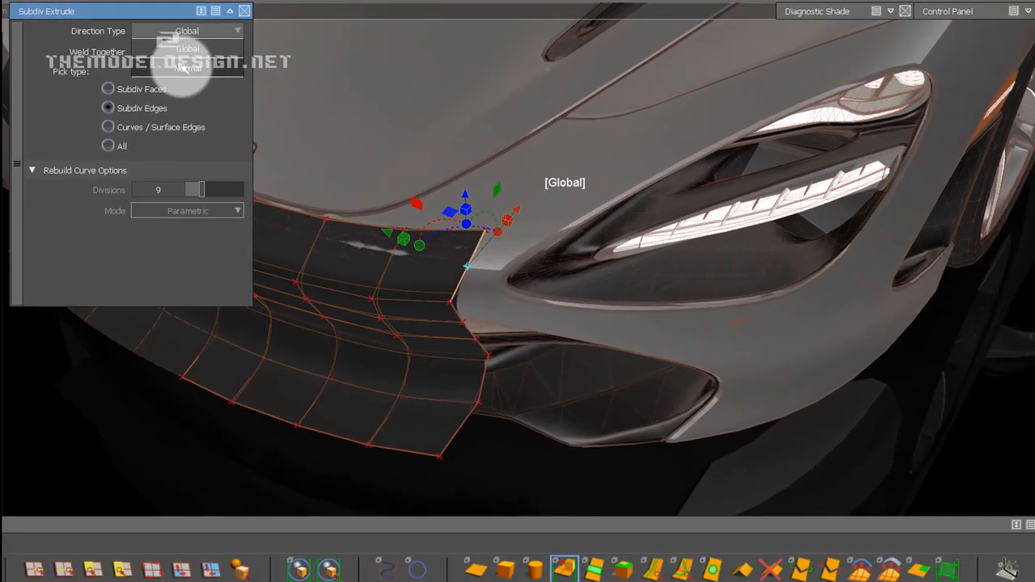
pyautogui.click(185, 67)
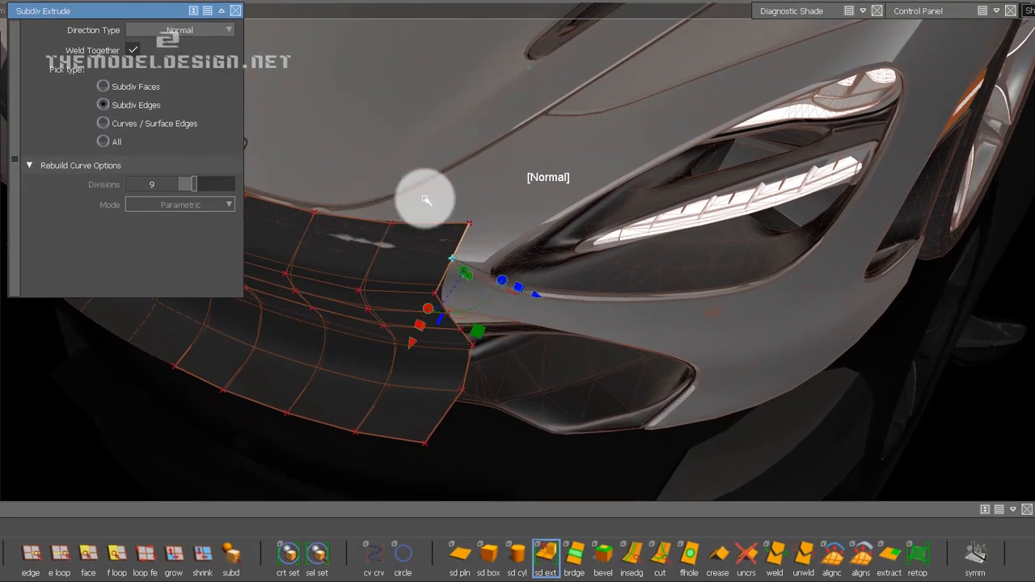
# Extrude the edge outward twice so the strip runs between the hood and the headlight's upper contour.
pyautogui.moveTo(584, 305); pyautogui.dragTo(565, 275)
pyautogui.keyDown('alt'); pyautogui.keyDown('shift'); pyautogui.moveTo(669, 320); pyautogui.dragTo(640, 284); pyautogui.keyUp('shift'); pyautogui.keyUp('alt')
pyautogui.keyDown('alt'); pyautogui.keyDown('shift'); pyautogui.moveTo(640, 284); pyautogui.dragTo(548, 244, button='middle'); pyautogui.keyUp('shift'); pyautogui.keyUp('alt')
pyautogui.keyDown('alt'); pyautogui.keyDown('shift'); pyautogui.moveTo(548, 244); pyautogui.dragTo(626, 291); pyautogui.keyUp('shift'); pyautogui.keyUp('alt')
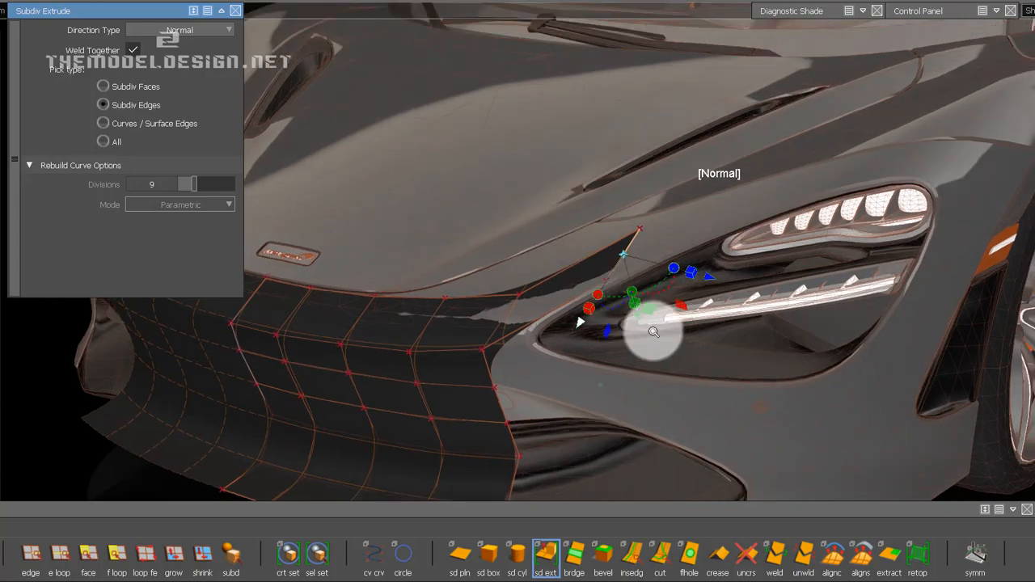
pyautogui.keyDown('alt'); pyautogui.keyDown('shift'); pyautogui.moveTo(652, 331); pyautogui.dragTo(671, 319, button='right'); pyautogui.keyUp('shift'); pyautogui.keyUp('alt')
pyautogui.keyDown('alt'); pyautogui.keyDown('shift'); pyautogui.moveTo(678, 323); pyautogui.dragTo(385, 129); pyautogui.keyUp('shift'); pyautogui.keyUp('alt')
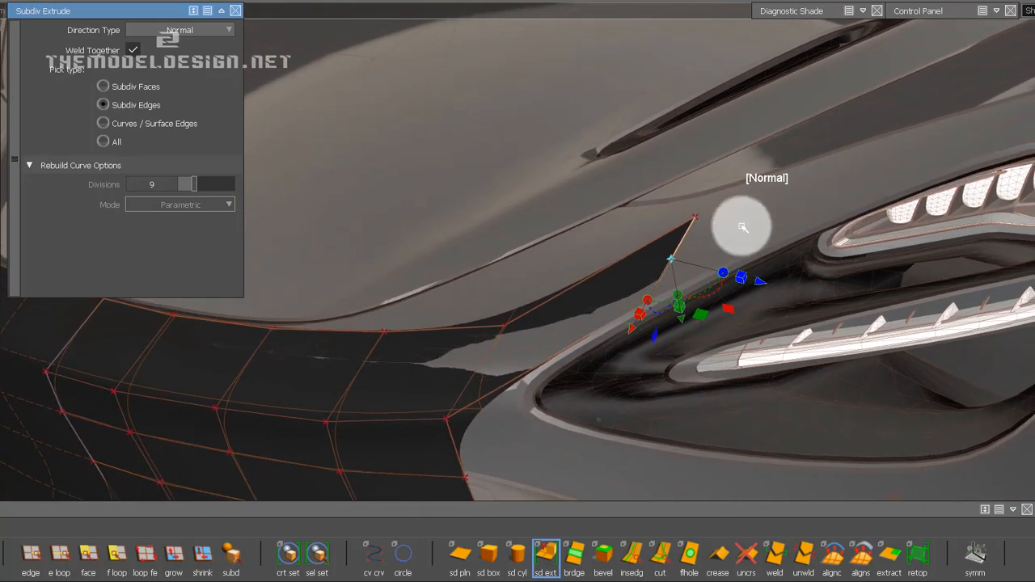
pyautogui.moveTo(764, 283); pyautogui.dragTo(844, 230)
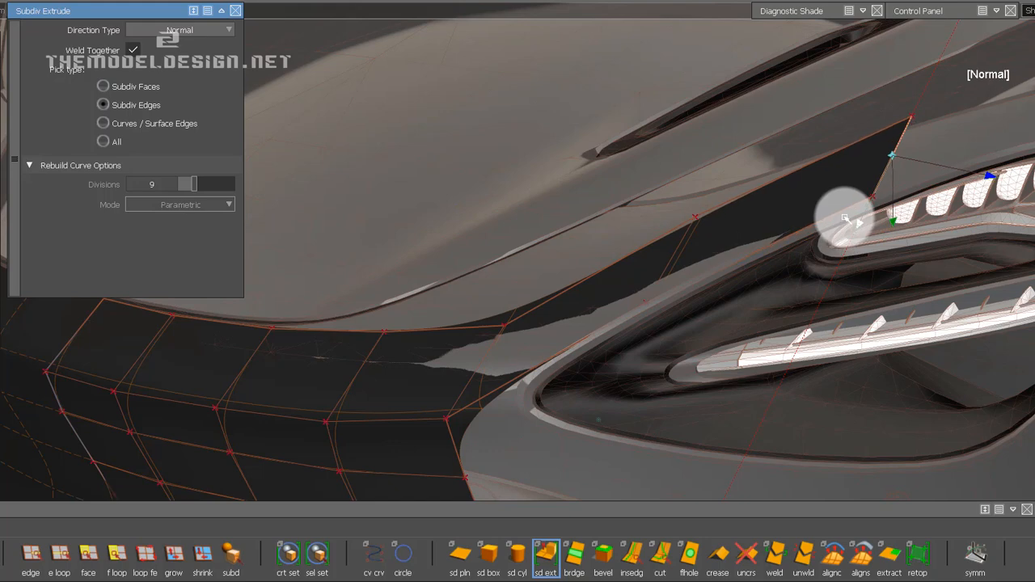
pyautogui.keyDown('alt'); pyautogui.keyDown('shift'); pyautogui.moveTo(897, 234); pyautogui.dragTo(721, 259, button='middle'); pyautogui.keyUp('shift'); pyautogui.keyUp('alt')
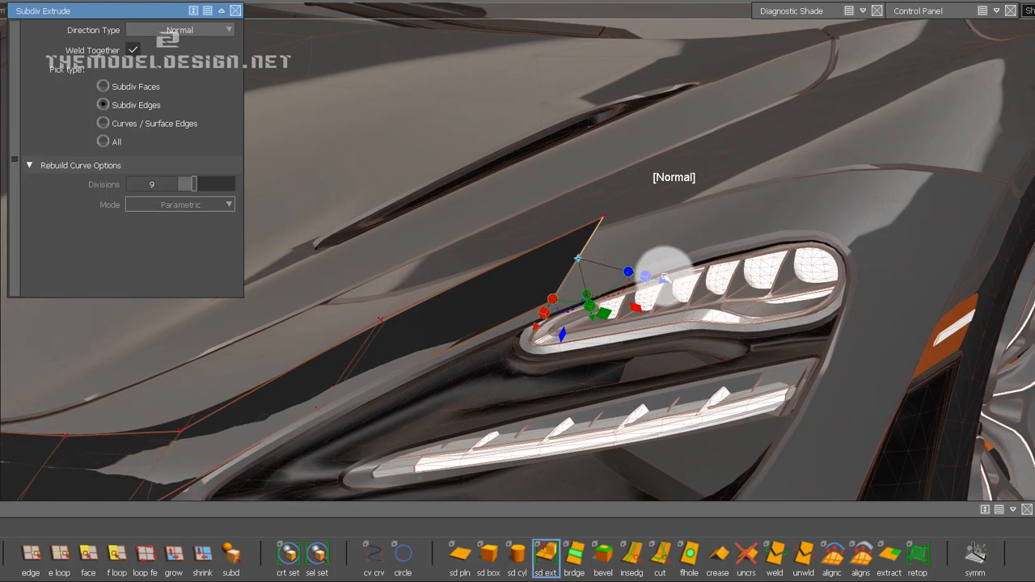
# Extrude the strip's end edge two more times above the upper lamp, reaching the headlight's outer corner.
pyautogui.moveTo(662, 279); pyautogui.dragTo(829, 288)
pyautogui.moveTo(689, 366); pyautogui.dragTo(730, 250)
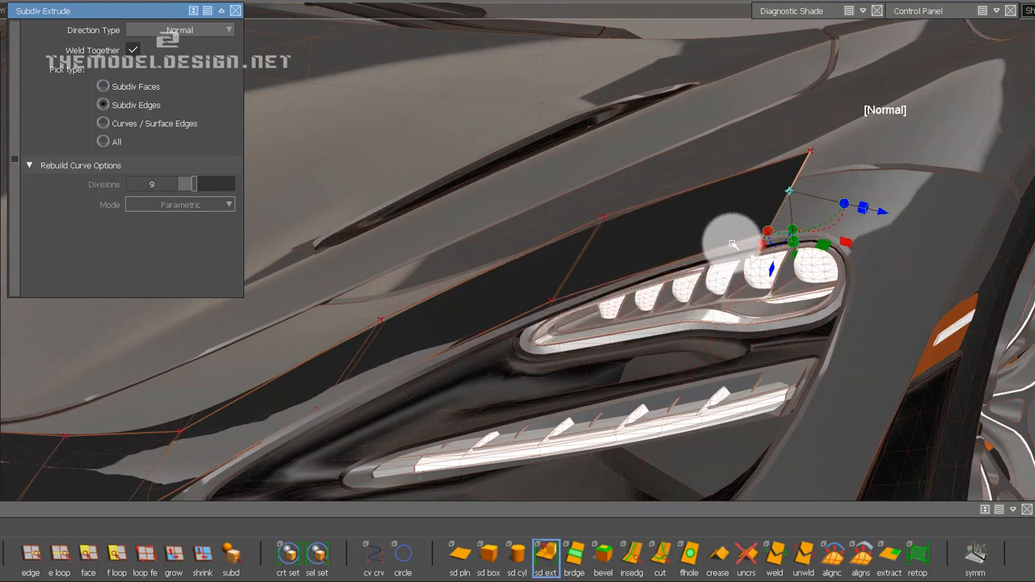
pyautogui.moveTo(900, 214); pyautogui.dragTo(975, 223)
pyautogui.moveTo(836, 277); pyautogui.dragTo(844, 261)
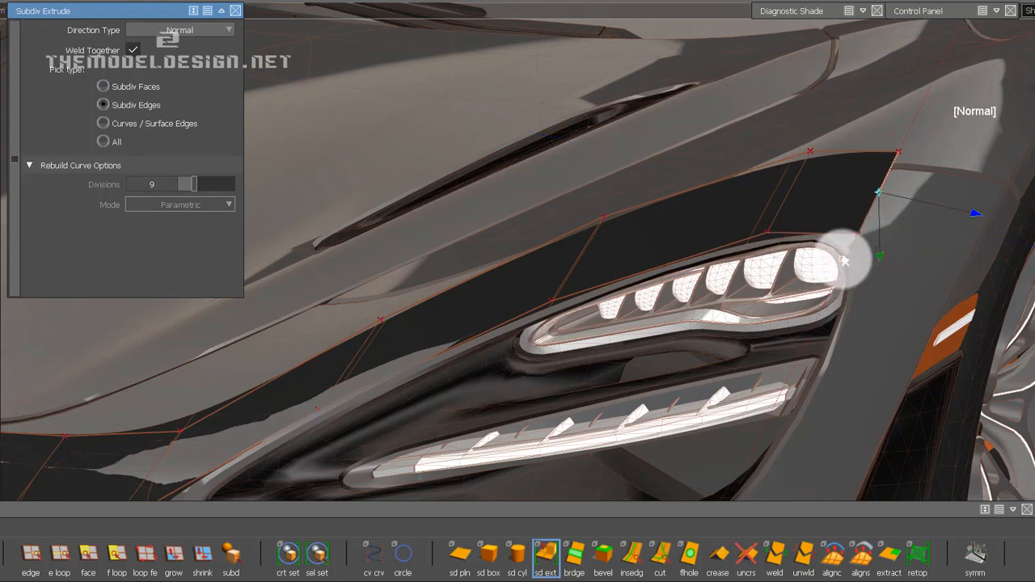
pyautogui.moveTo(960, 213); pyautogui.dragTo(953, 212)
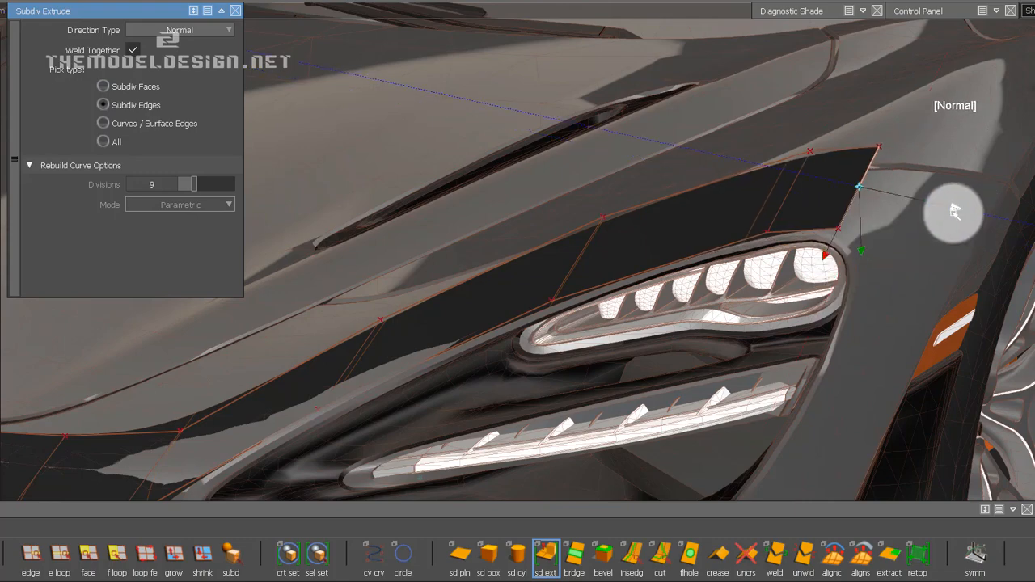
# Set the extrude's Direction Type to Global, then move the strip's end edge down and inward at the headlight's outer corner.
pyautogui.keyDown('alt'); pyautogui.keyDown('shift'); pyautogui.moveTo(739, 308); pyautogui.dragTo(815, 355); pyautogui.keyUp('shift'); pyautogui.keyUp('alt')
pyautogui.keyDown('alt'); pyautogui.keyDown('shift'); pyautogui.moveTo(1026, 81); pyautogui.dragTo(750, 276); pyautogui.keyUp('shift'); pyautogui.keyUp('alt')
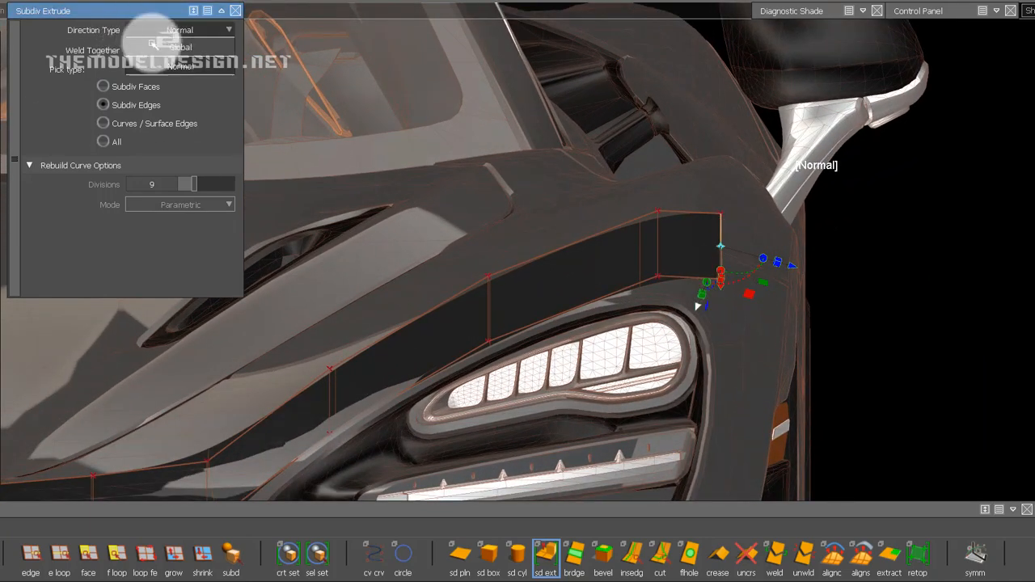
pyautogui.click(721, 275)
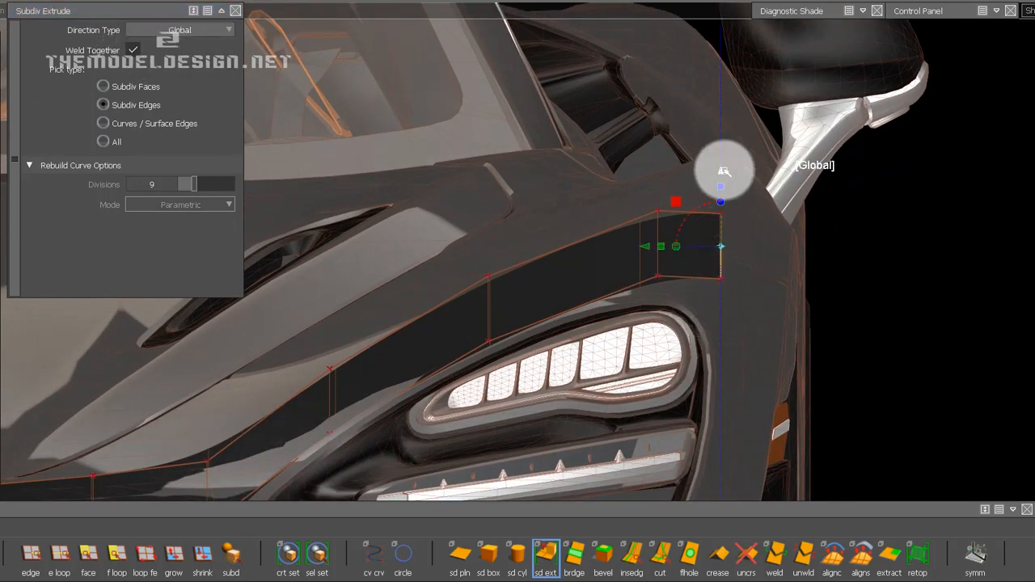
pyautogui.moveTo(725, 196); pyautogui.dragTo(725, 207)
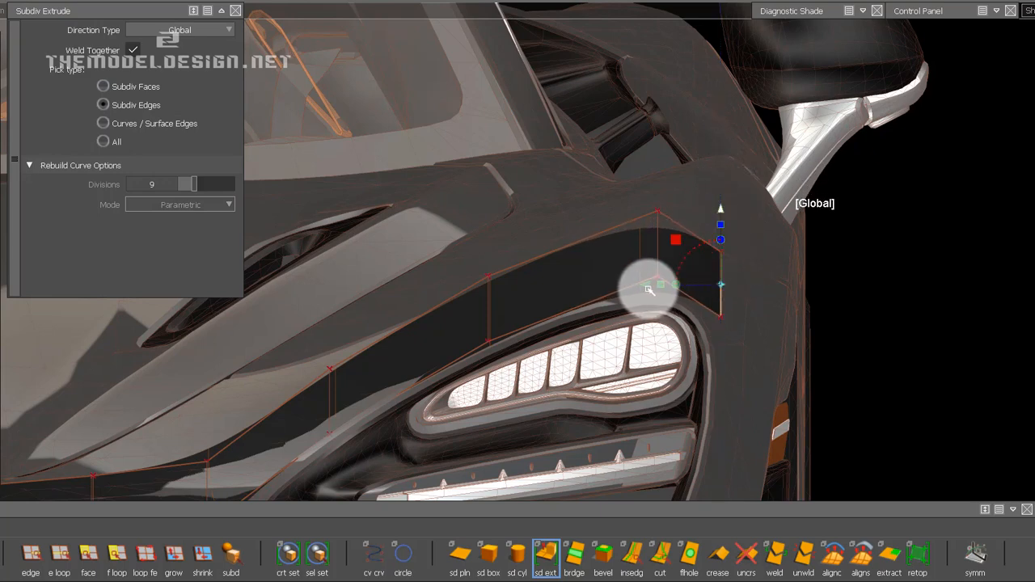
pyautogui.moveTo(626, 288); pyautogui.dragTo(640, 244)
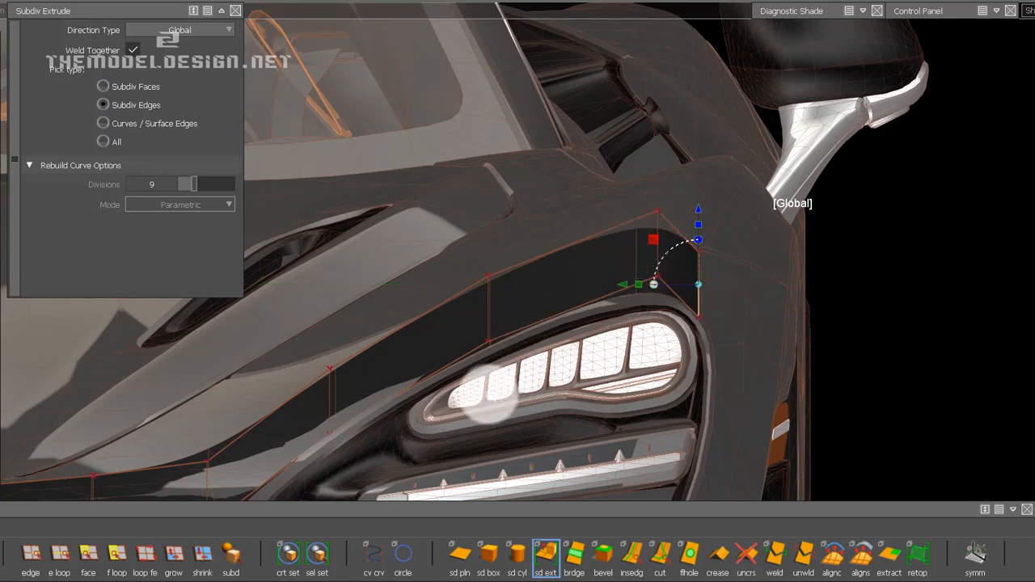
# Pick the cross-edge CVs above the upper lamp with the Transform CV tool and adjust their height along Z.
pyautogui.click(27, 561)
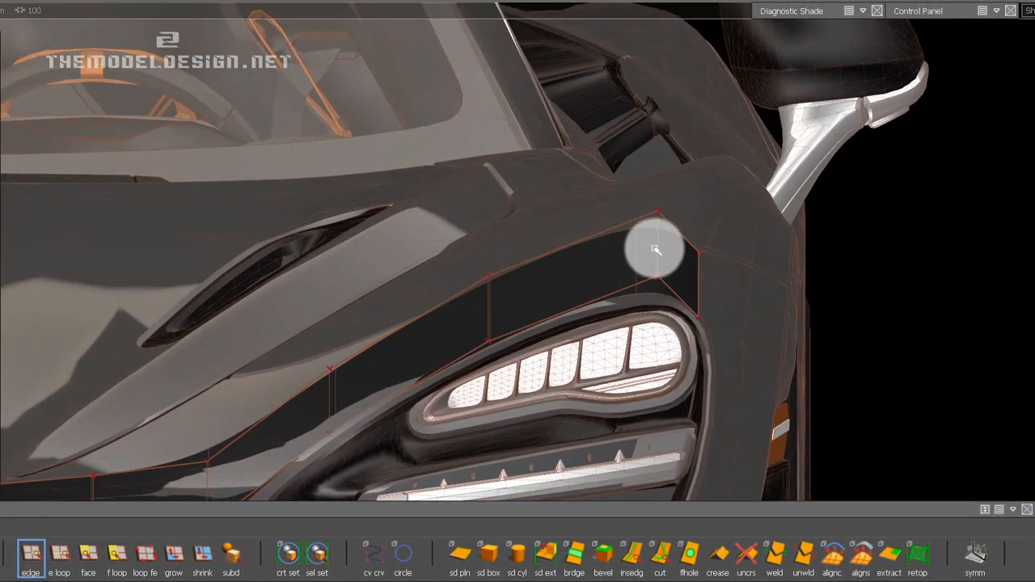
pyautogui.click(652, 250)
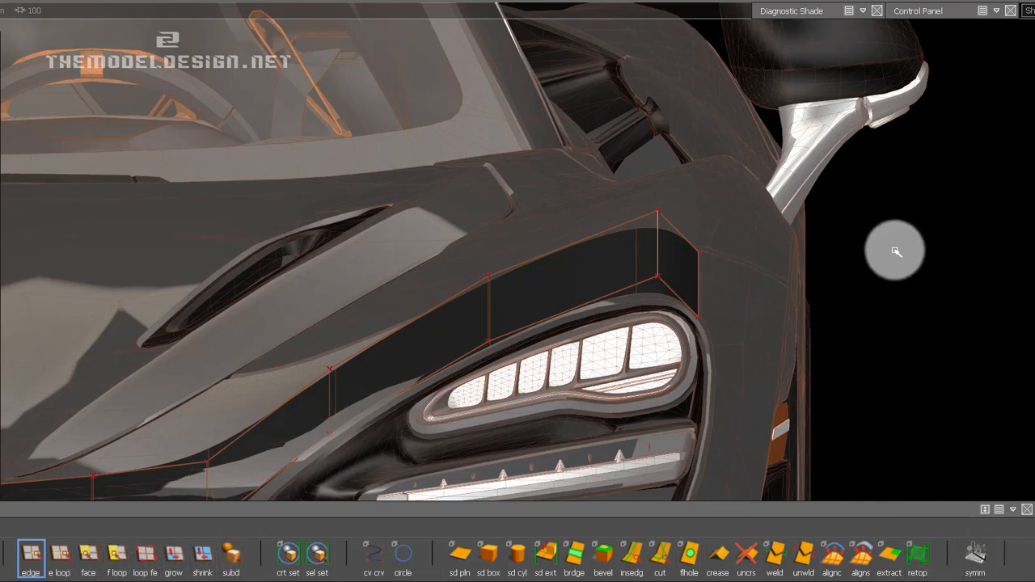
pyautogui.click(947, 14)
pyautogui.click(912, 414)
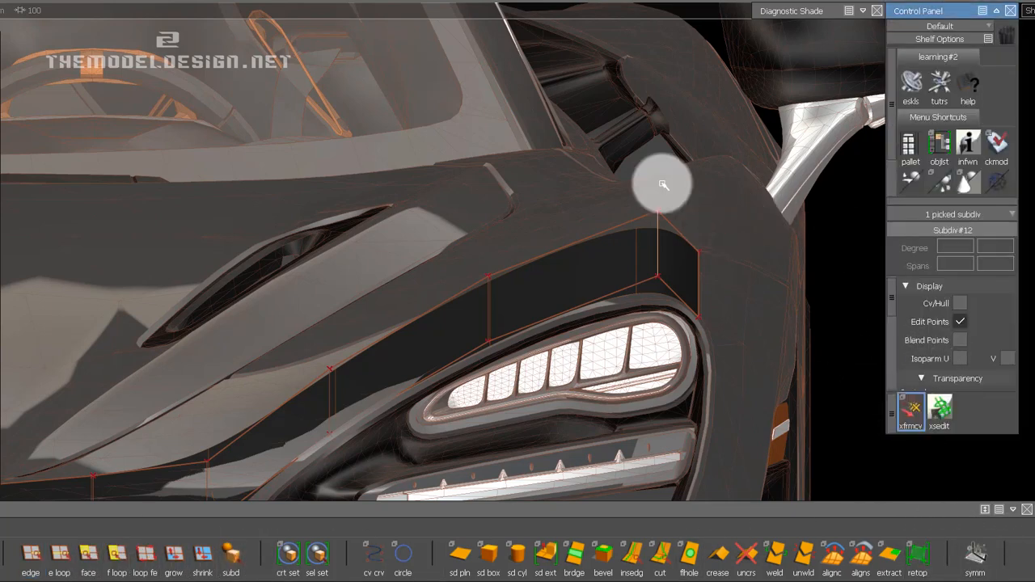
pyautogui.click(654, 208)
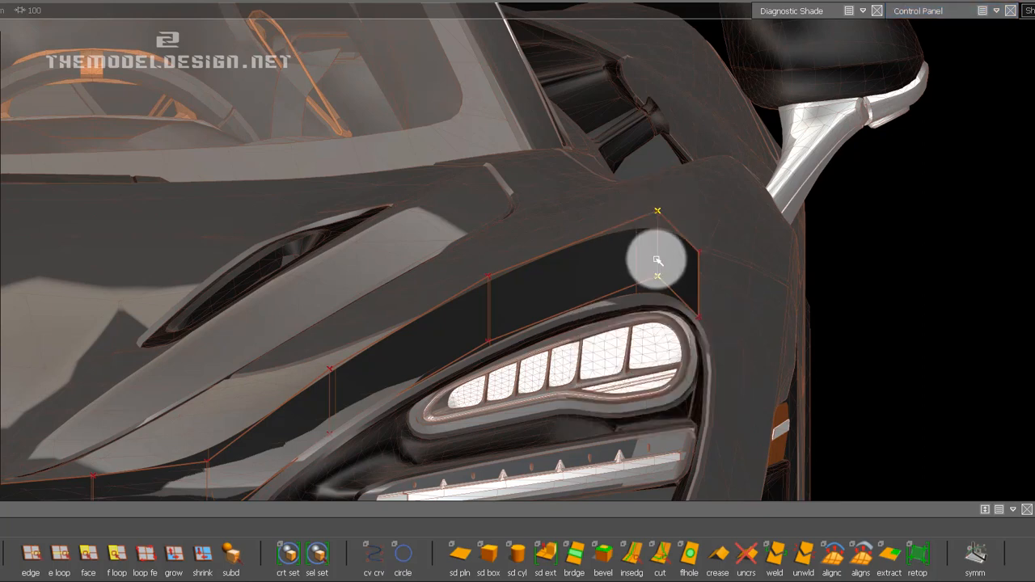
pyautogui.moveTo(973, 258); pyautogui.dragTo(924, 278, button='middle')
pyautogui.keyDown('alt'); pyautogui.keyDown('shift'); pyautogui.moveTo(495, 308); pyautogui.dragTo(886, 226); pyautogui.keyUp('shift'); pyautogui.keyUp('alt')
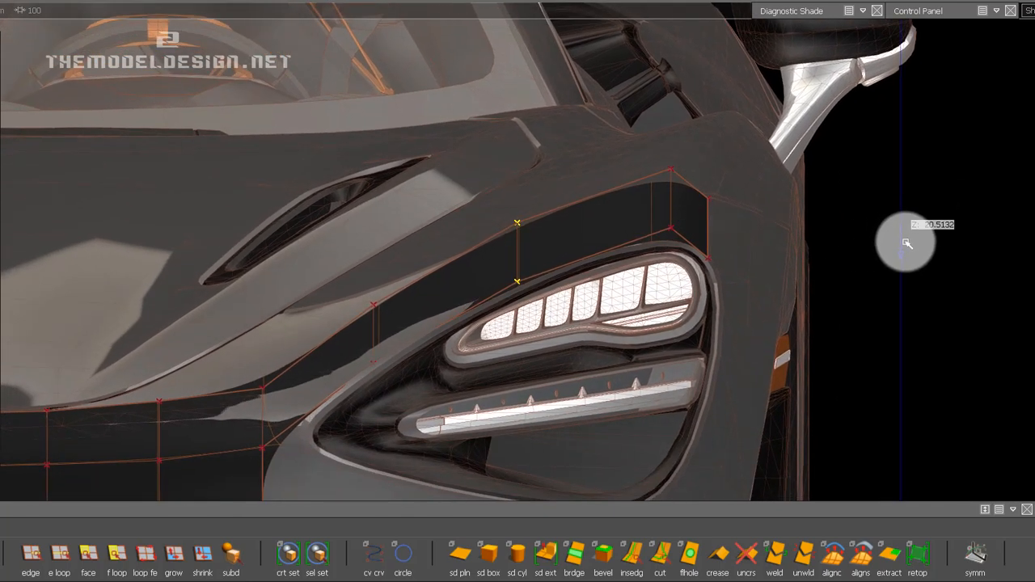
pyautogui.moveTo(906, 242); pyautogui.dragTo(906, 244, button='right')
# Adjust the height of the lower and upper CVs on the cross edge nearest the headlight's inner tip to fit its contour.
pyautogui.click(368, 370)
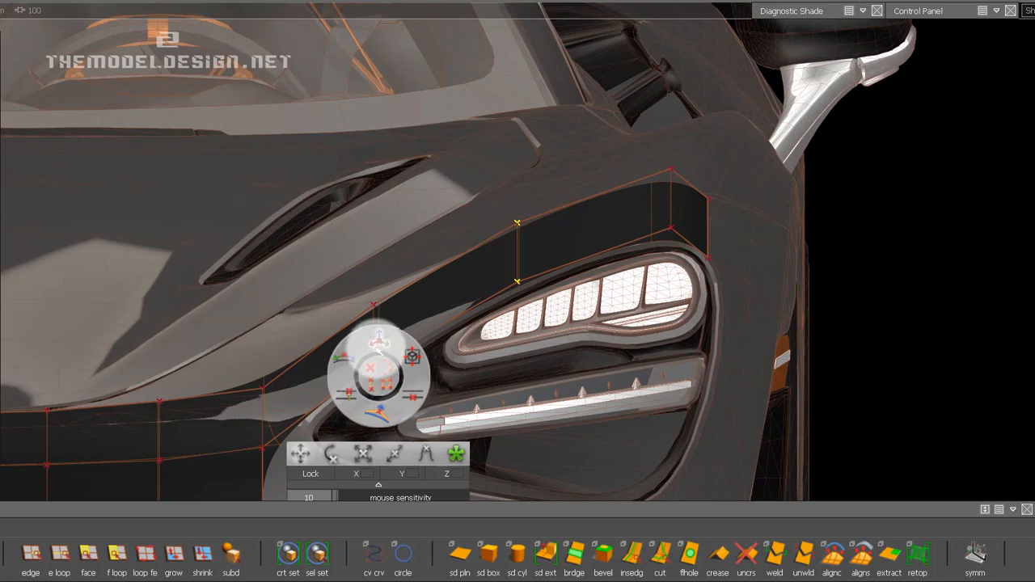
pyautogui.click(373, 366)
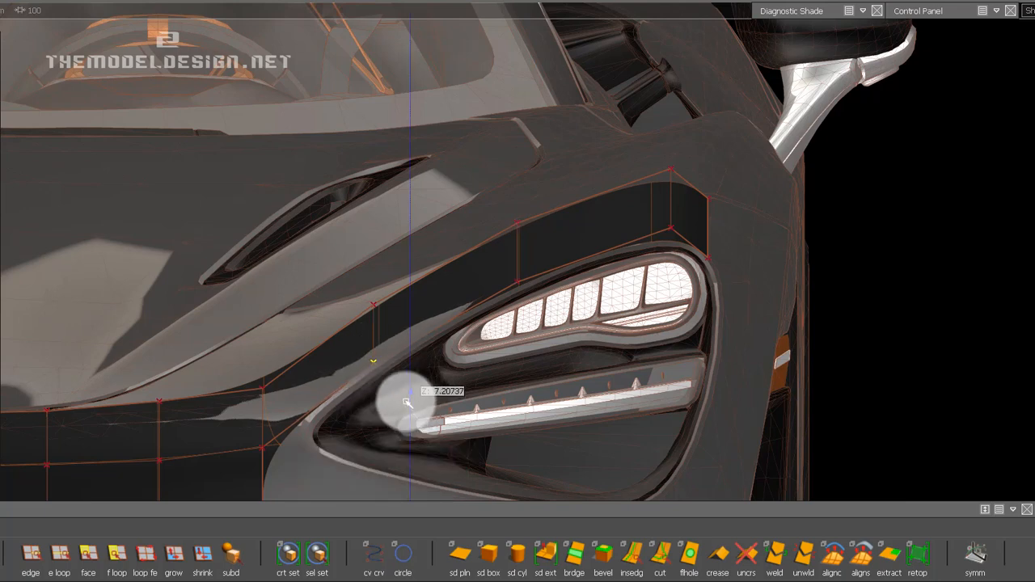
pyautogui.moveTo(406, 402)
pyautogui.mouseDown()
pyautogui.moveTo(370, 303)
pyautogui.moveTo(372, 232)
pyautogui.mouseUp()
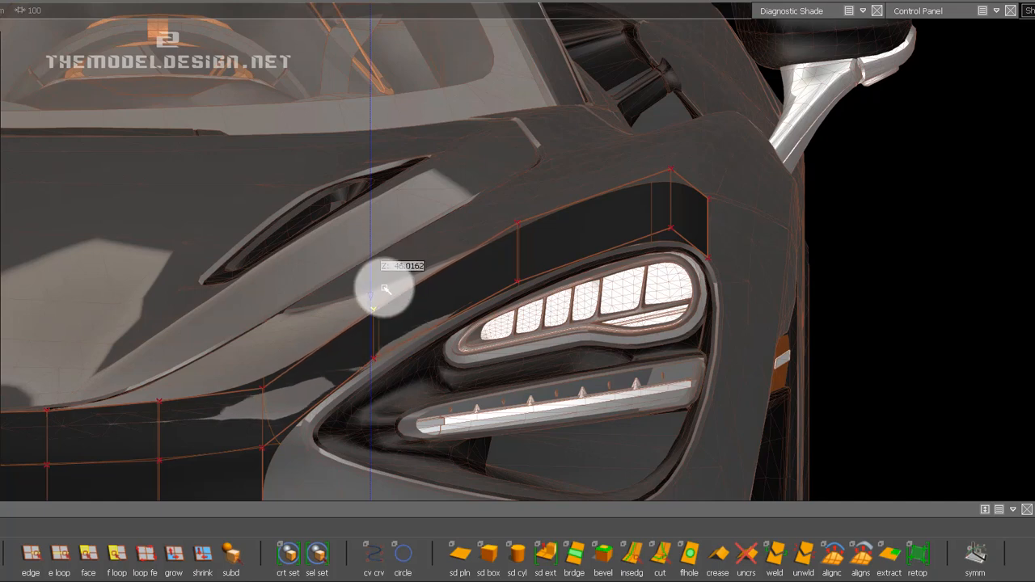
pyautogui.moveTo(385, 288); pyautogui.dragTo(425, 389)
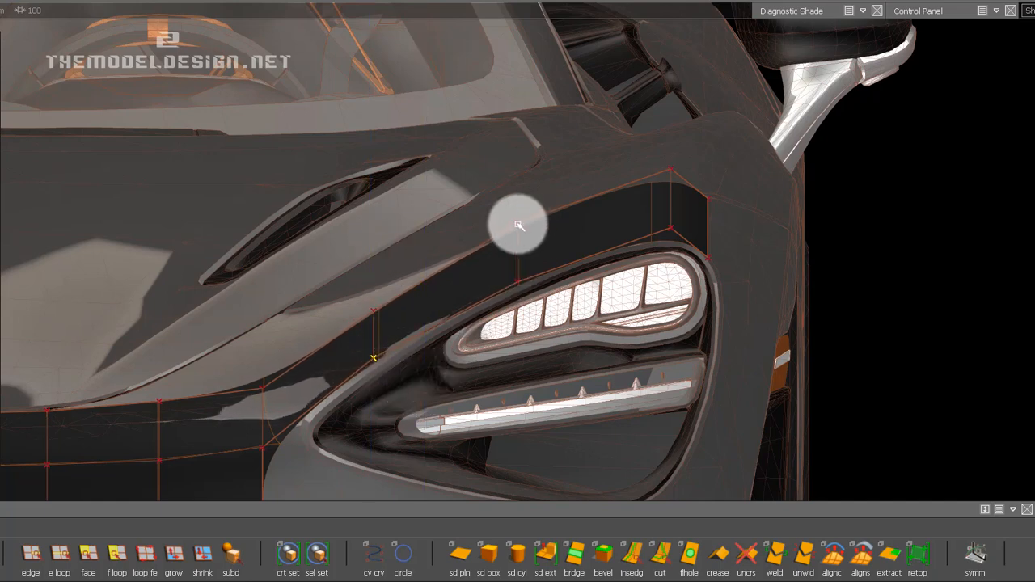
# Lower the upper CVs of the next two cross edges above the lamp to narrow the strip in the front view.
pyautogui.moveTo(518, 225); pyautogui.dragTo(526, 263)
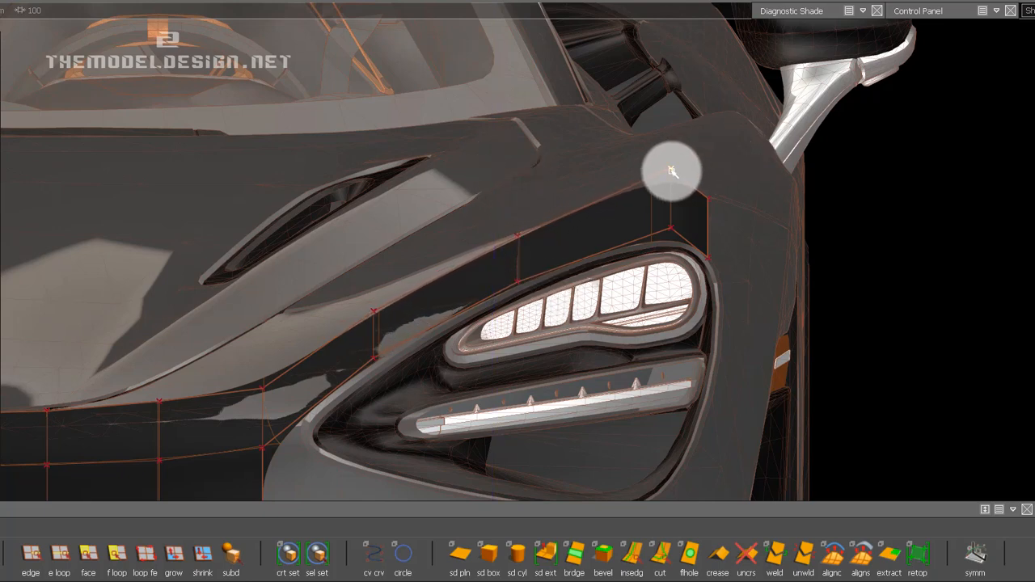
pyautogui.moveTo(672, 170); pyautogui.dragTo(743, 283)
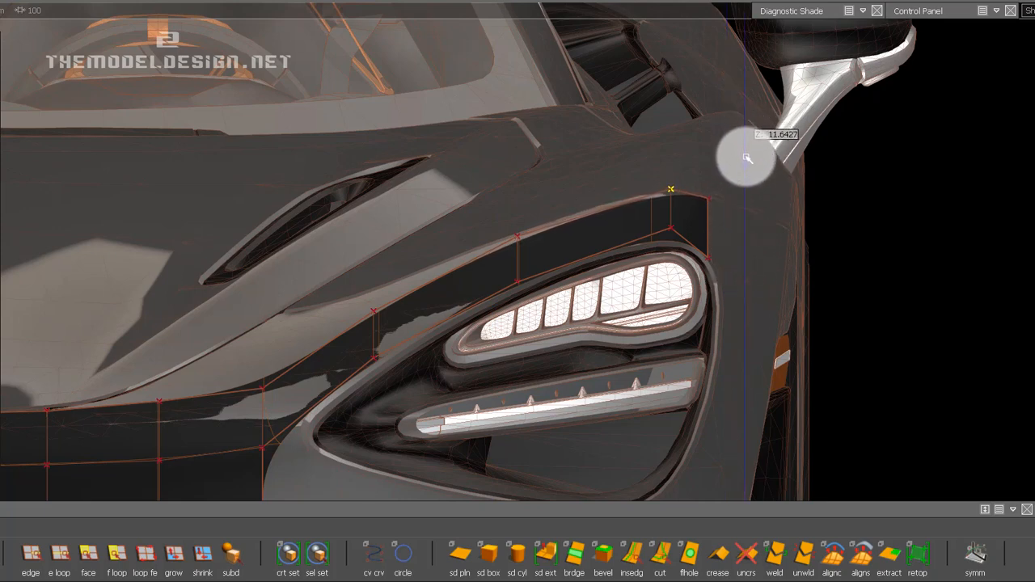
pyautogui.moveTo(746, 158); pyautogui.dragTo(707, 194)
# Move the two outermost upper CVs rearward in the top view to follow the body's panel line.
pyautogui.keyDown('shift'); pyautogui.click(708, 199); pyautogui.keyUp('shift')
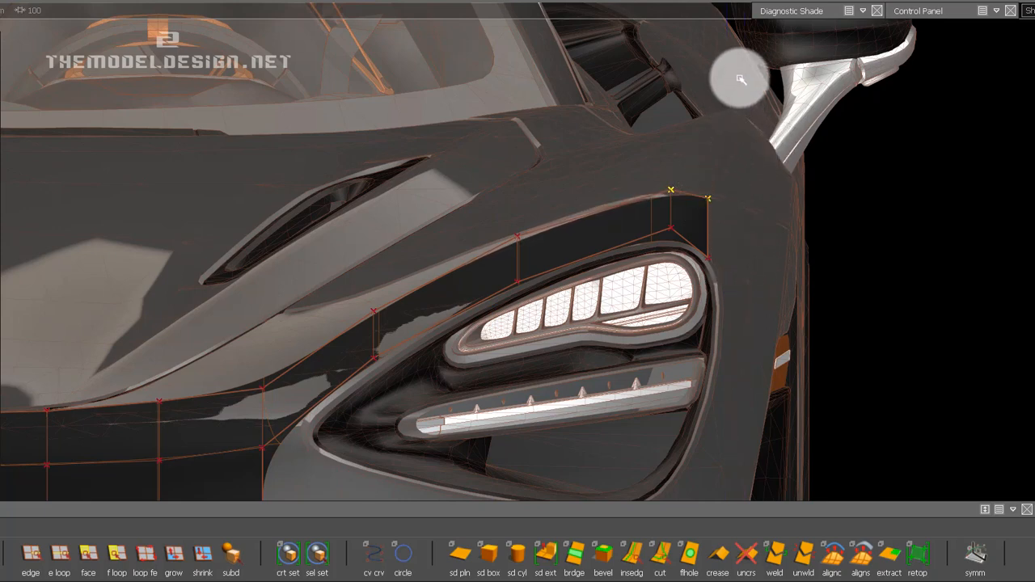
pyautogui.moveTo(747, 144); pyautogui.dragTo(766, 220)
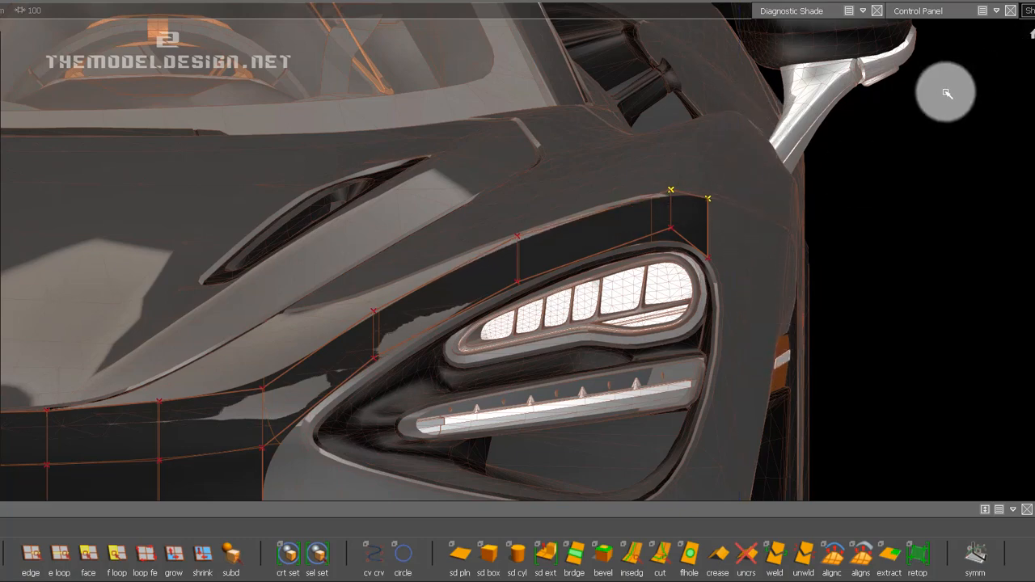
pyautogui.keyDown('alt'); pyautogui.moveTo(947, 93); pyautogui.dragTo(774, 347); pyautogui.keyUp('alt')
pyautogui.moveTo(785, 286)
pyautogui.mouseDown(button='middle')
pyautogui.moveTo(777, 127)
pyautogui.moveTo(774, 307)
pyautogui.moveTo(772, 271)
pyautogui.mouseUp(button='middle')
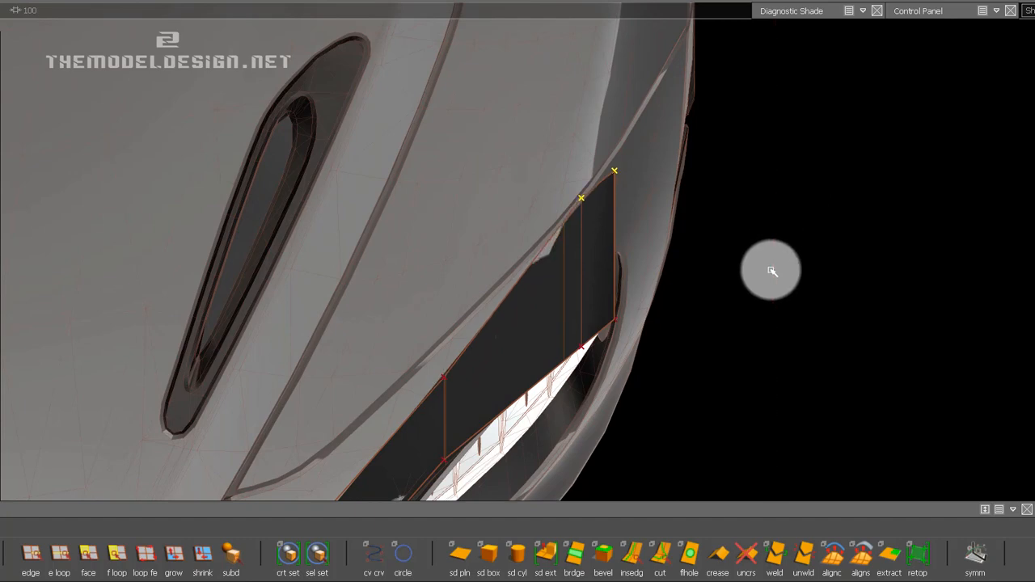
pyautogui.moveTo(574, 182); pyautogui.dragTo(604, 215)
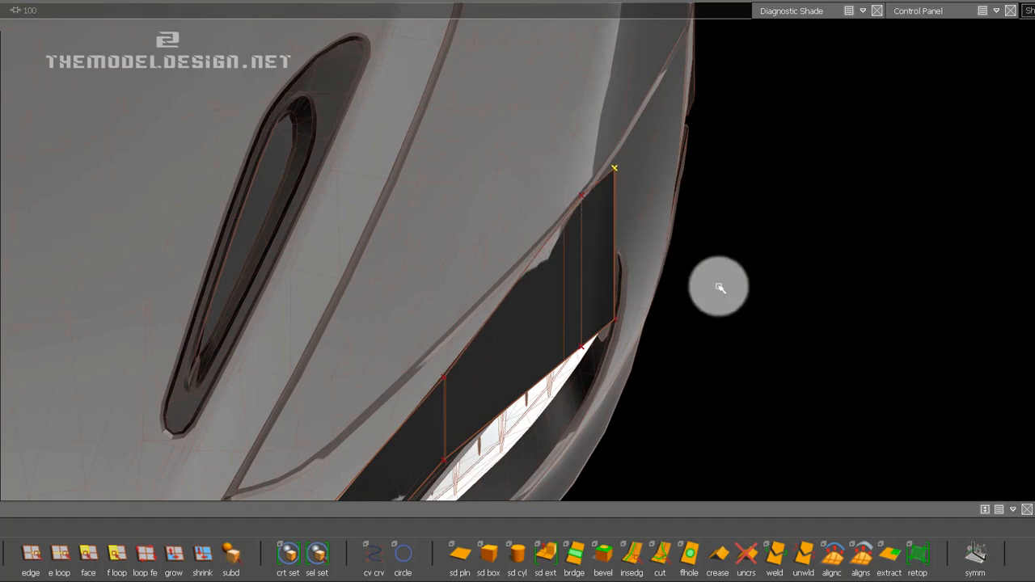
pyautogui.moveTo(733, 295); pyautogui.dragTo(733, 179)
pyautogui.moveTo(606, 141); pyautogui.dragTo(629, 162)
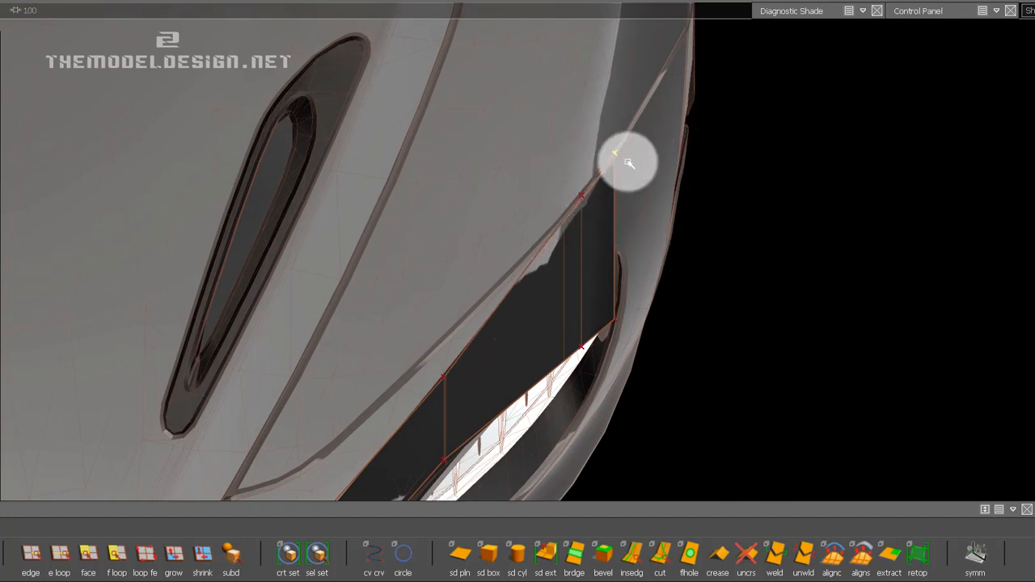
# Move the upper CV above the middle of the headlight rearward onto the panel line in the top view.
pyautogui.keyDown('alt'); pyautogui.keyDown('shift'); pyautogui.moveTo(421, 293); pyautogui.dragTo(542, 214, button='middle'); pyautogui.keyUp('shift'); pyautogui.keyUp('alt')
pyautogui.moveTo(564, 280); pyautogui.dragTo(594, 303)
pyautogui.keyDown('alt'); pyautogui.keyDown('shift'); pyautogui.moveTo(526, 274); pyautogui.dragTo(449, 197, button='middle'); pyautogui.keyUp('shift'); pyautogui.keyUp('alt')
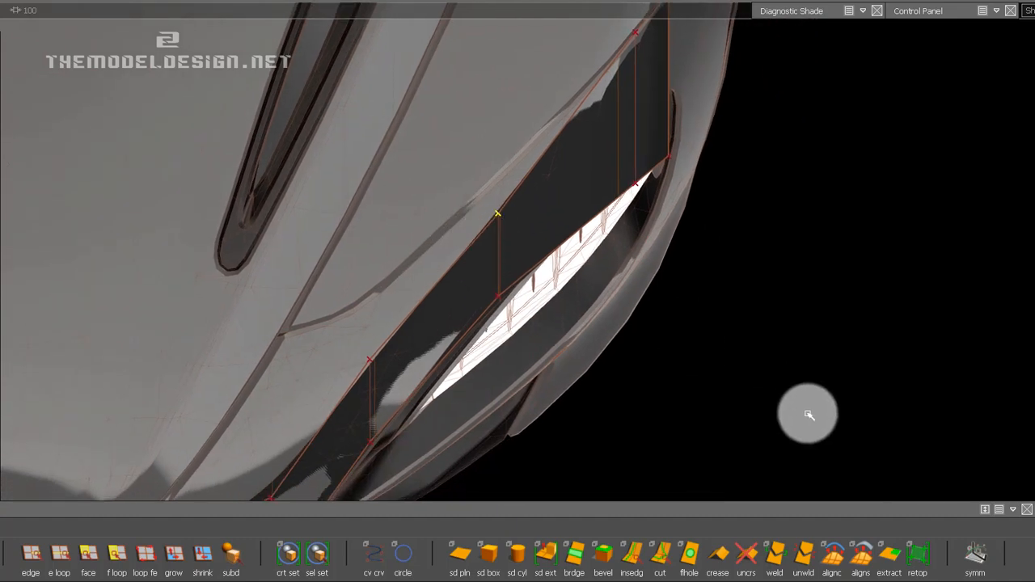
pyautogui.moveTo(804, 416); pyautogui.dragTo(792, 198, button='middle')
pyautogui.moveTo(491, 286); pyautogui.dragTo(544, 323)
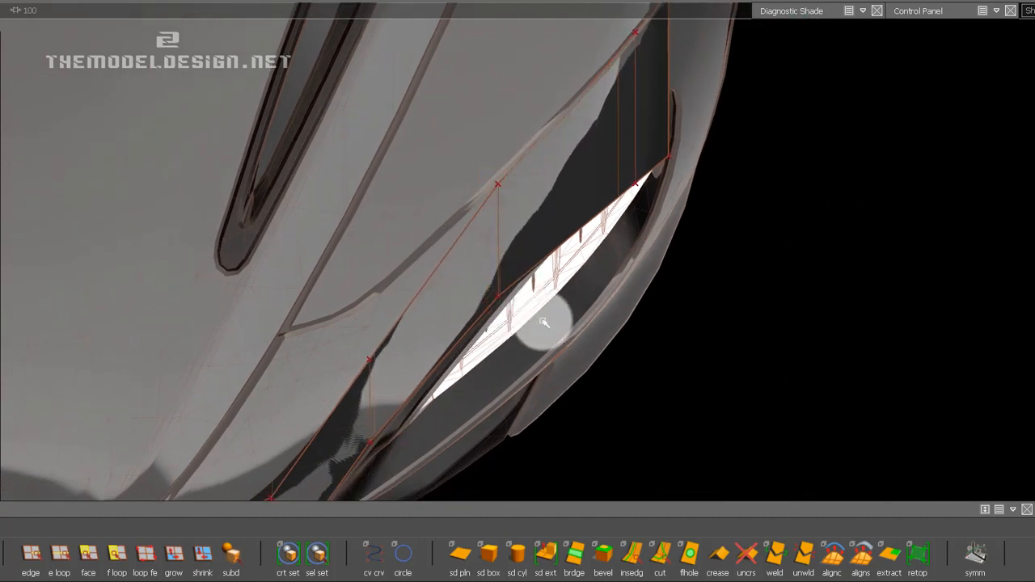
# Move the lower CV above the lamp to the lamp edge and the next inboard upper CV rearward onto the panel line in the top view.
pyautogui.moveTo(793, 284); pyautogui.dragTo(855, 440, button='middle')
pyautogui.keyDown('alt'); pyautogui.keyDown('shift'); pyautogui.moveTo(629, 382); pyautogui.dragTo(707, 287, button='middle'); pyautogui.keyUp('shift'); pyautogui.keyUp('alt')
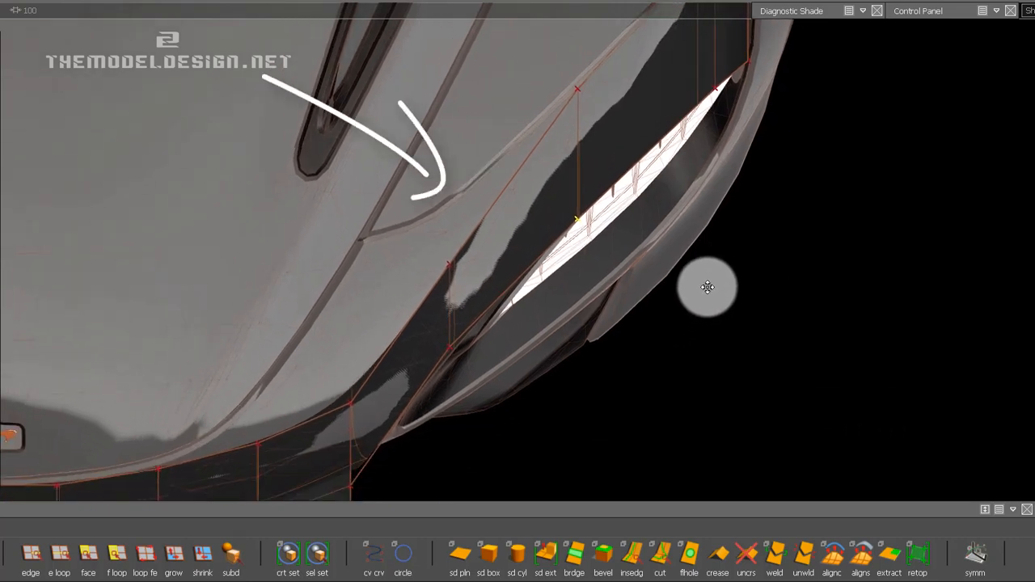
pyautogui.moveTo(567, 197); pyautogui.dragTo(604, 248, button='middle')
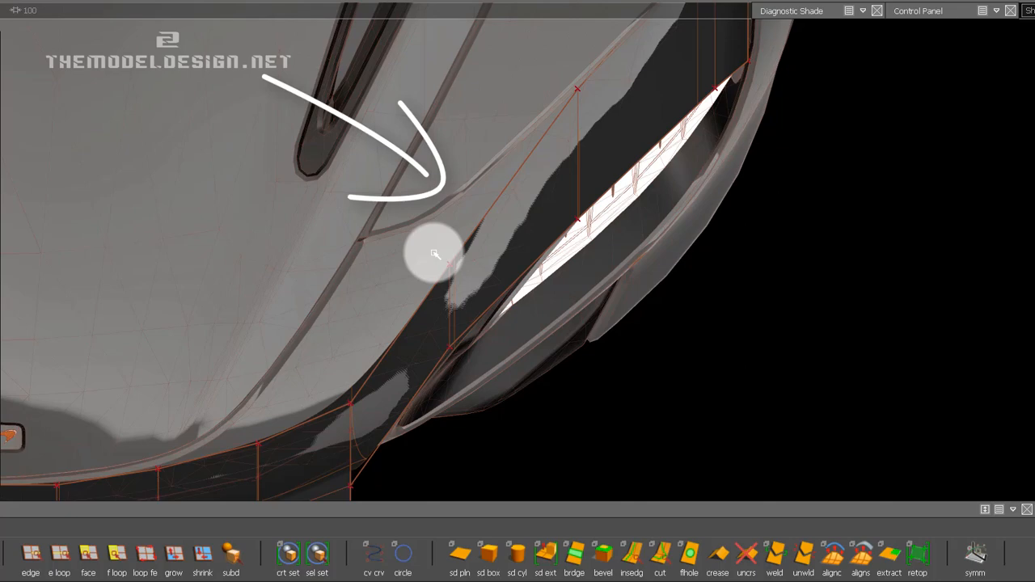
pyautogui.moveTo(434, 254); pyautogui.dragTo(467, 284)
pyautogui.moveTo(827, 342); pyautogui.dragTo(842, 190, button='middle')
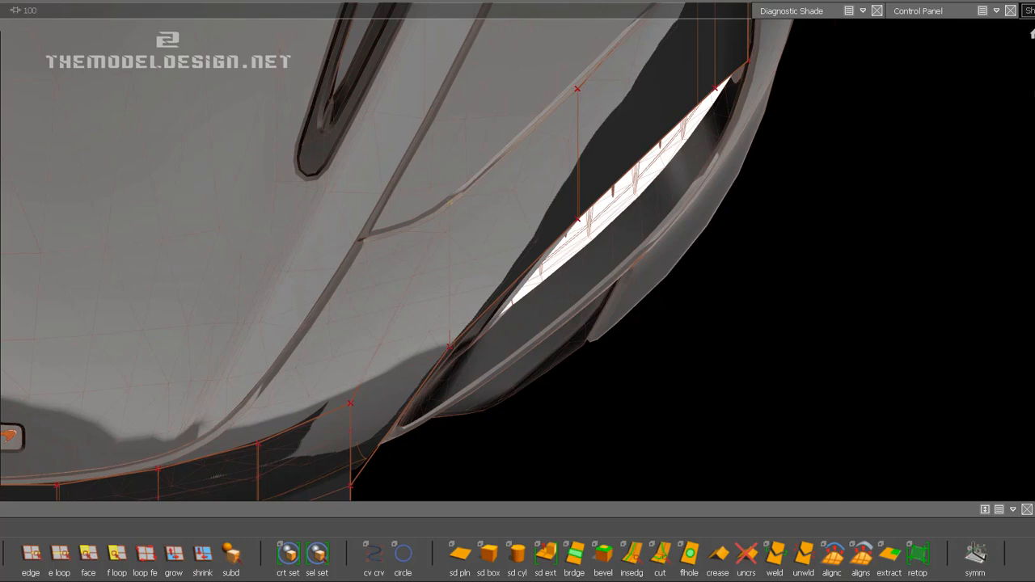
# Fine-tune the height of the upper CVs above the lamp in the front view and move the strip's upper end CV outward.
pyautogui.keyDown('alt'); pyautogui.keyDown('shift'); pyautogui.moveTo(910, 134); pyautogui.dragTo(717, 171); pyautogui.keyUp('shift'); pyautogui.keyUp('alt')
pyautogui.keyDown('alt'); pyautogui.keyDown('shift'); pyautogui.moveTo(718, 470); pyautogui.dragTo(631, 566, button='middle'); pyautogui.keyUp('shift'); pyautogui.keyUp('alt')
pyautogui.keyDown('alt'); pyautogui.moveTo(615, 364); pyautogui.dragTo(869, 270, button='right'); pyautogui.keyUp('alt')
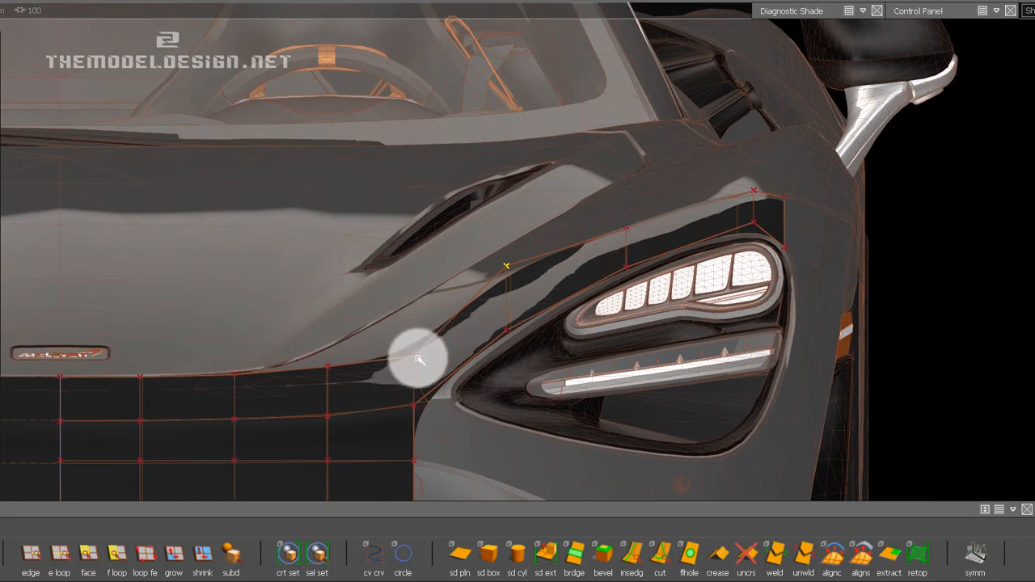
pyautogui.click(627, 231)
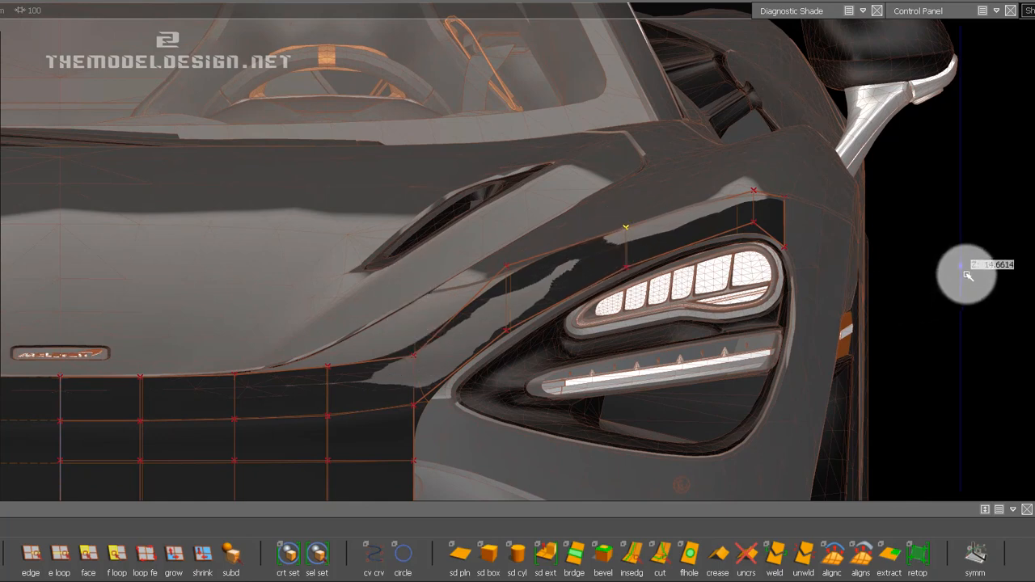
pyautogui.click(754, 192)
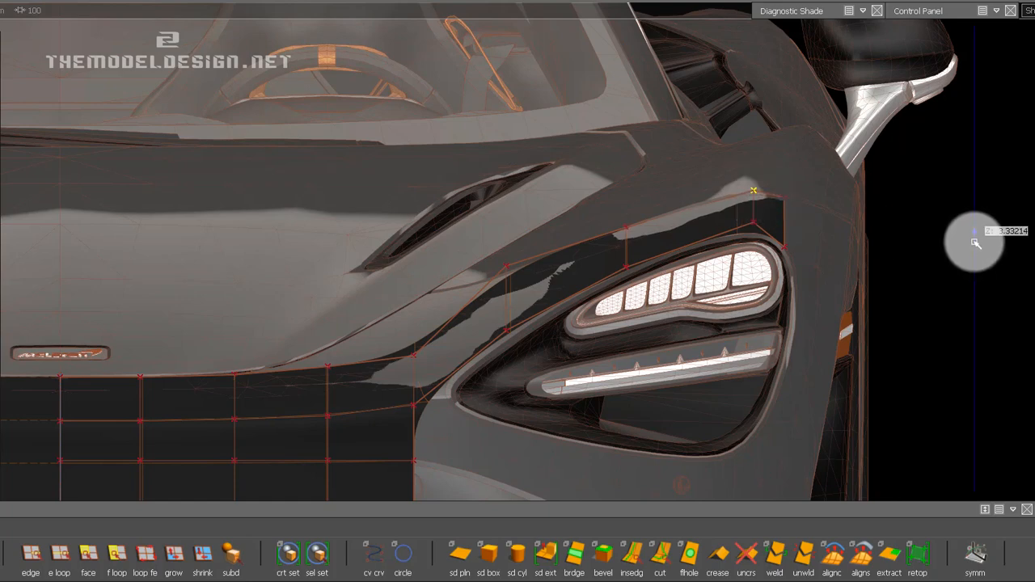
pyautogui.moveTo(980, 227); pyautogui.dragTo(980, 226, button='right')
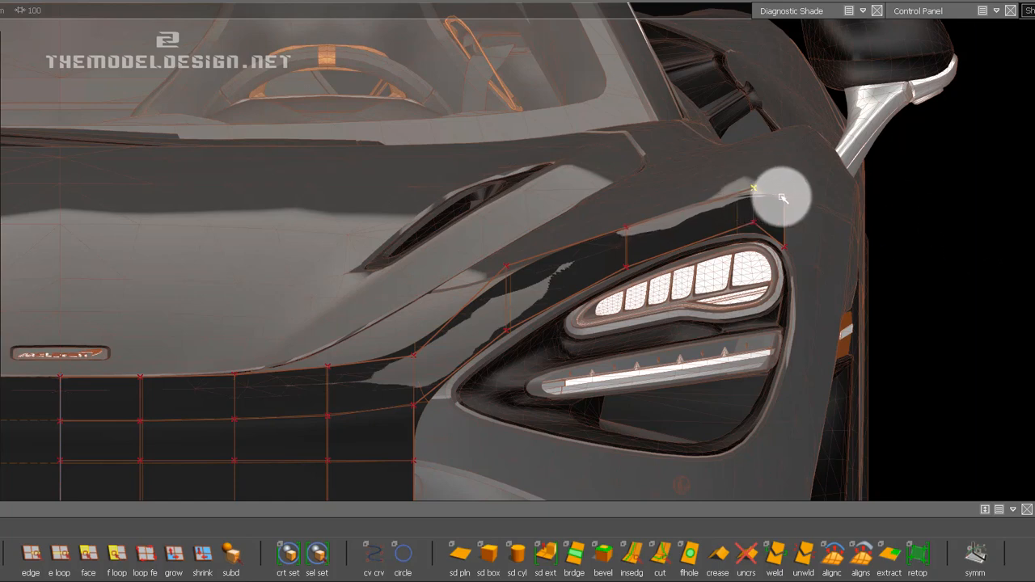
pyautogui.click(785, 197)
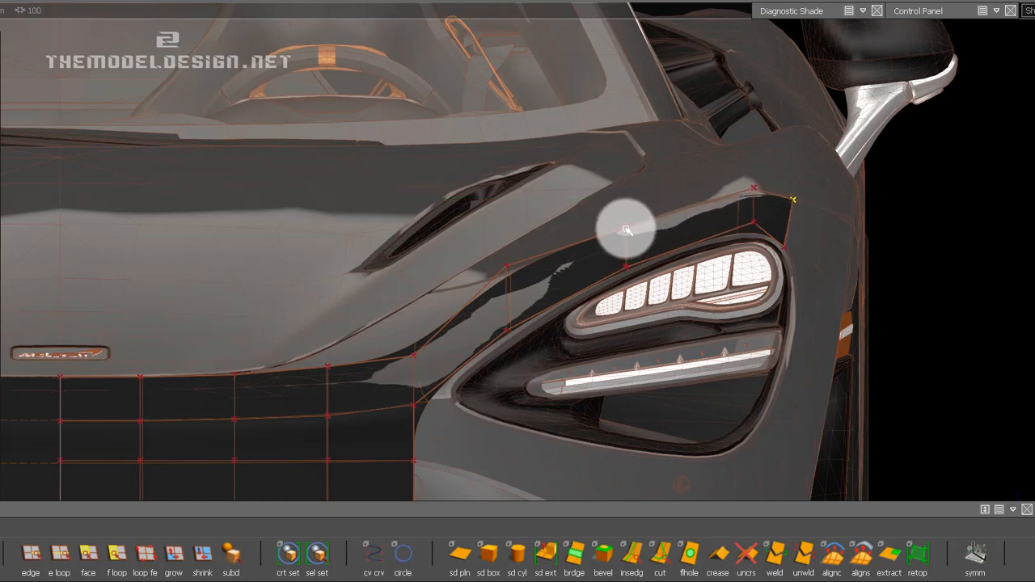
# Shift the upper and lower CVs of the cross edge above the middle of the lamp outward in the front view.
pyautogui.moveTo(633, 197); pyautogui.dragTo(737, 170)
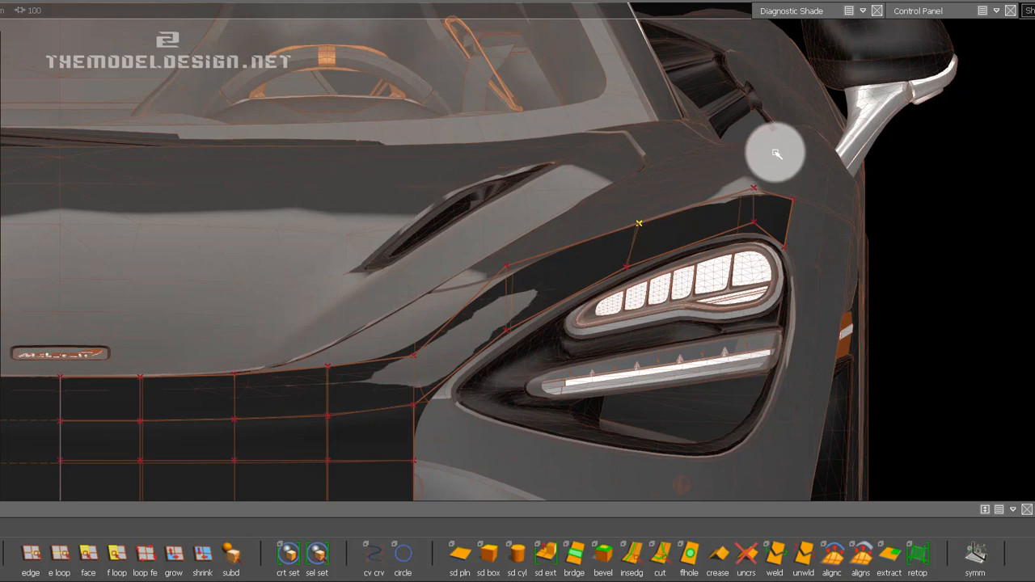
pyautogui.click(626, 267)
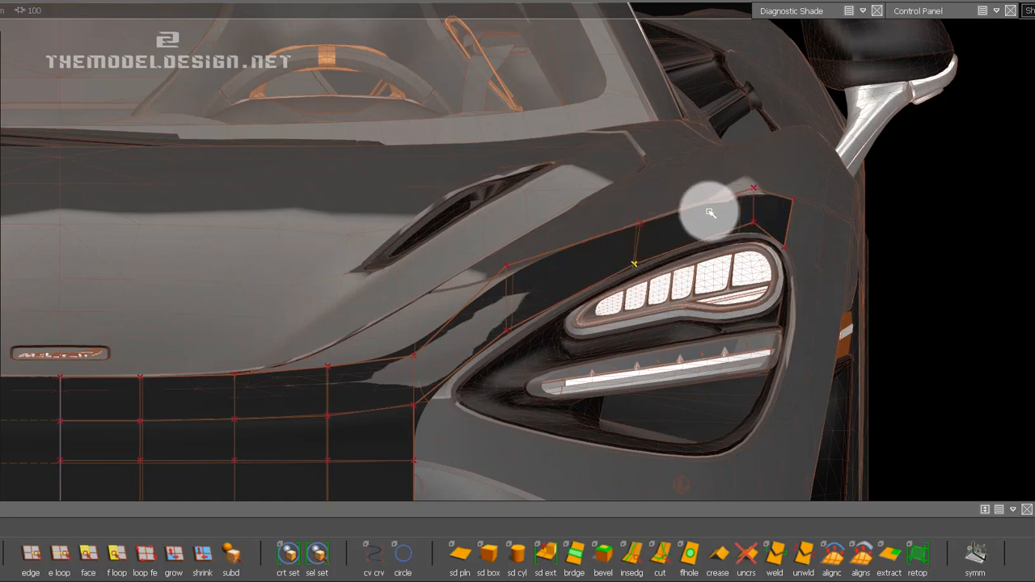
pyautogui.keyDown('alt'); pyautogui.keyDown('shift'); pyautogui.moveTo(712, 213); pyautogui.dragTo(709, 234, button='right'); pyautogui.keyUp('shift'); pyautogui.keyUp('alt')
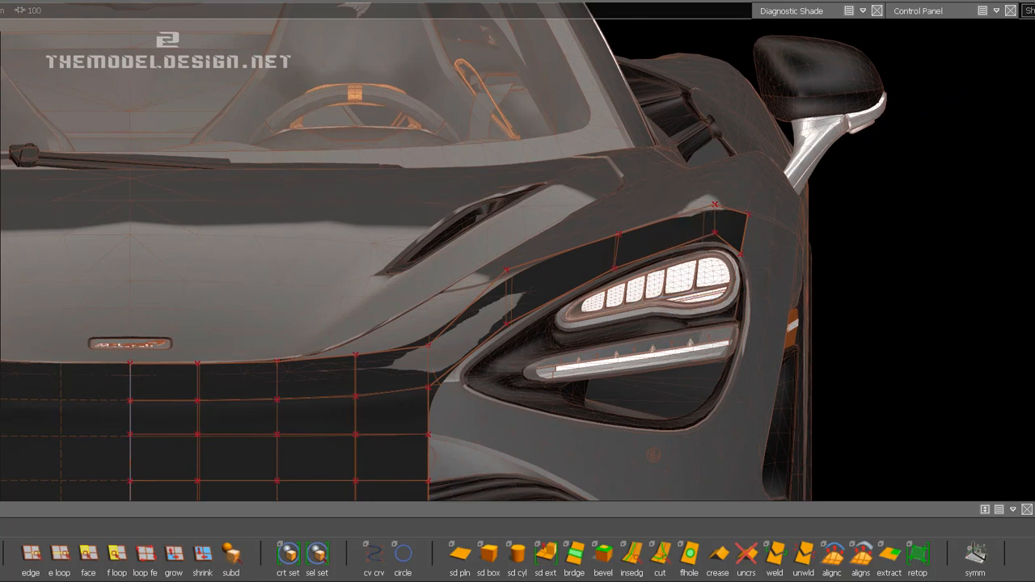
pyautogui.click(0, 0)
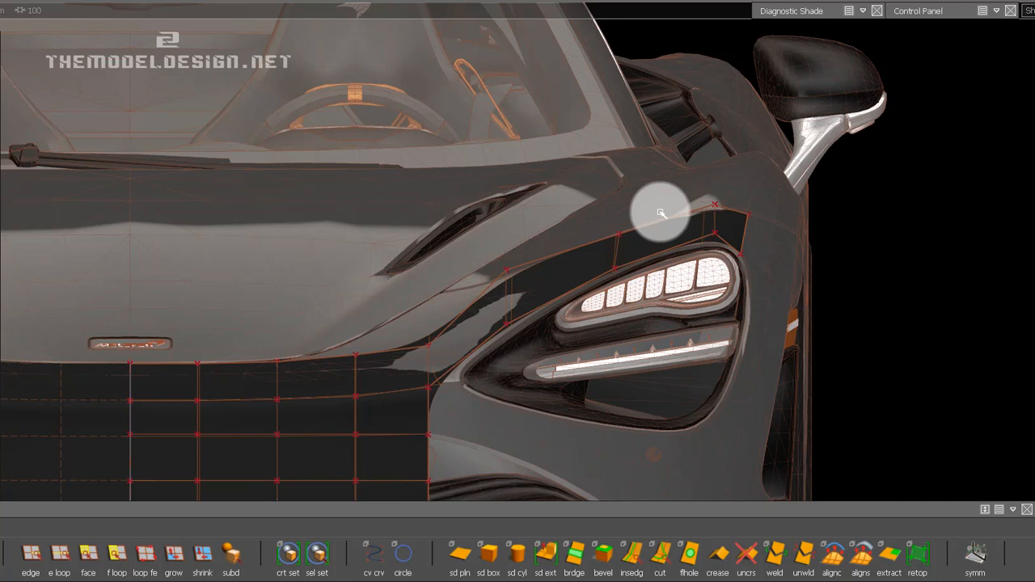
# Slide the upper CV beside the headlight's inner tip up along the surface to the hood's panel line.
pyautogui.keyDown('alt'); pyautogui.keyDown('shift'); pyautogui.moveTo(446, 372); pyautogui.dragTo(876, 493, button='right'); pyautogui.keyUp('shift'); pyautogui.keyUp('alt')
pyautogui.keyDown('ctrl'); pyautogui.keyDown('shift'); pyautogui.click(725, 143); pyautogui.keyUp('shift'); pyautogui.keyUp('ctrl')
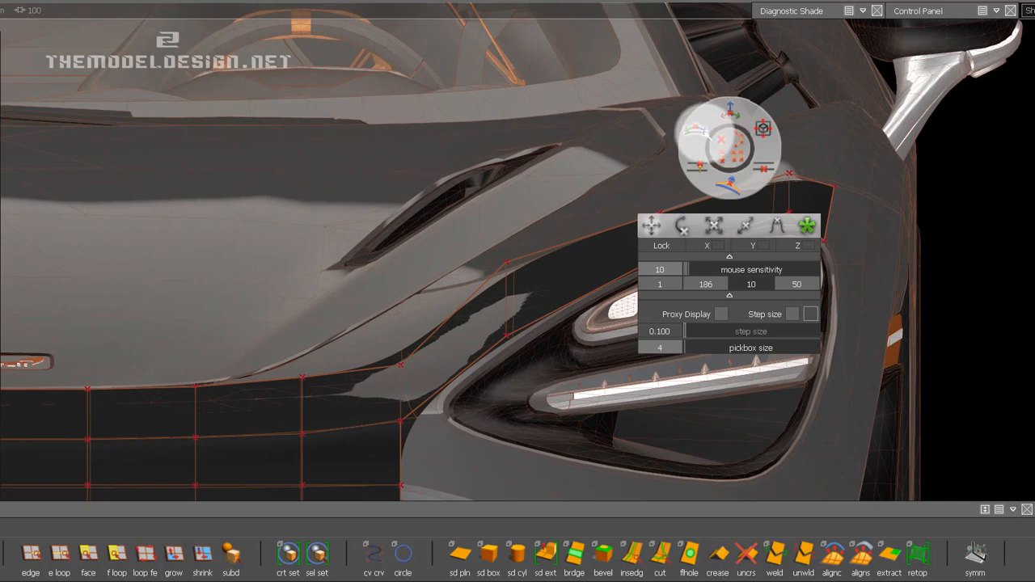
pyautogui.click(705, 131)
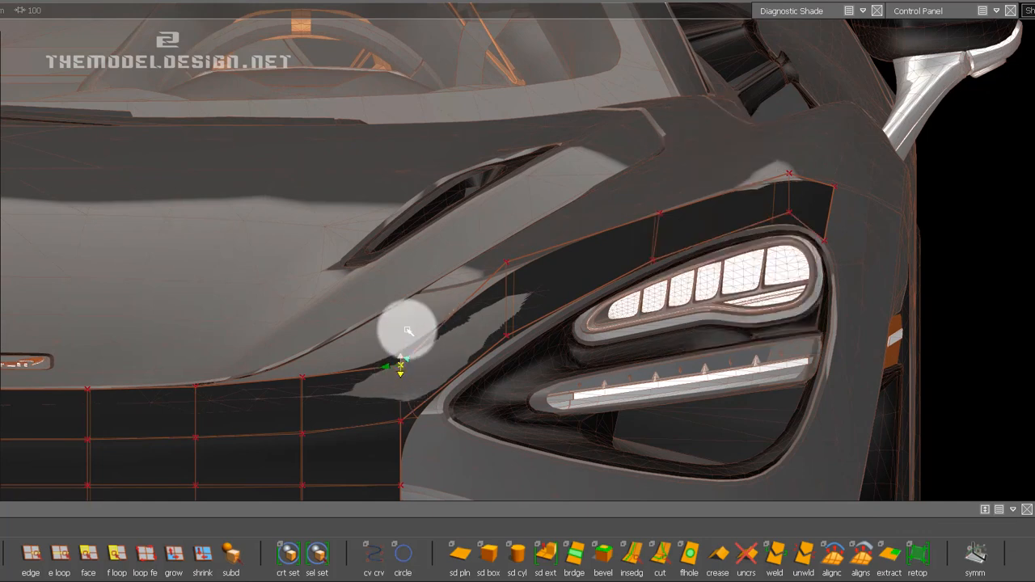
pyautogui.moveTo(407, 330); pyautogui.dragTo(413, 204)
pyautogui.moveTo(411, 349); pyautogui.dragTo(447, 203)
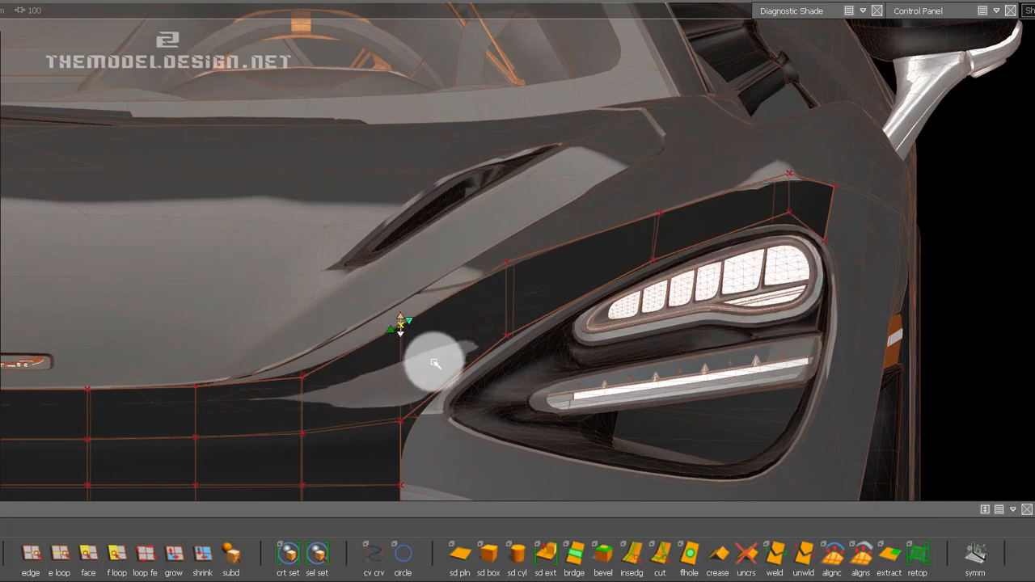
pyautogui.moveTo(435, 364); pyautogui.dragTo(458, 277)
pyautogui.moveTo(476, 219); pyautogui.dragTo(468, 232)
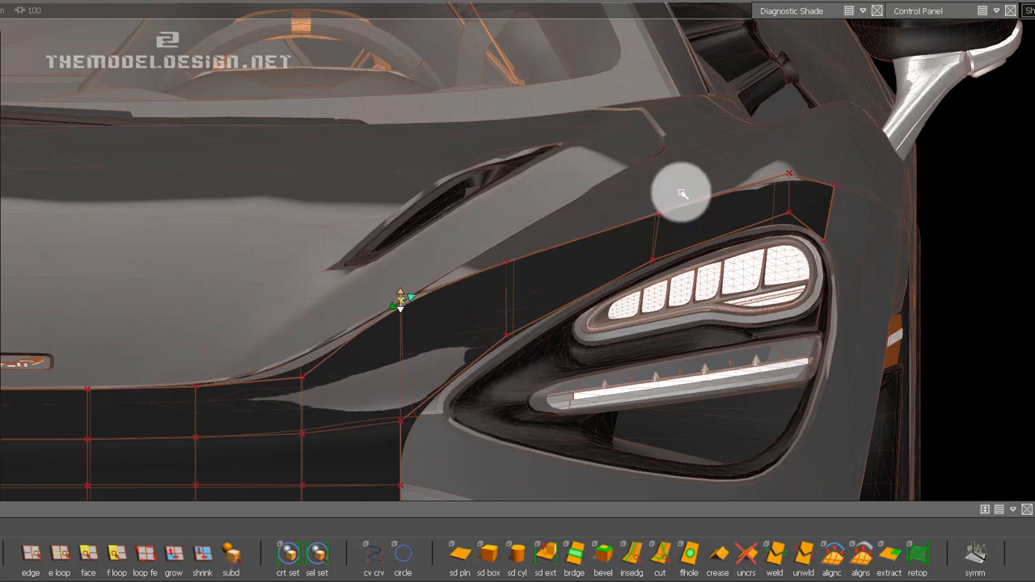
# Slide the upper CV beside the headlight's inner tip farther toward the hood to align the strip edge with the panel line.
pyautogui.keyDown('alt'); pyautogui.keyDown('shift'); pyautogui.moveTo(682, 193); pyautogui.dragTo(404, 328, button='right'); pyautogui.keyUp('shift'); pyautogui.keyUp('alt')
pyautogui.keyDown('alt'); pyautogui.keyDown('shift'); pyautogui.moveTo(647, 285); pyautogui.dragTo(463, 363); pyautogui.keyUp('shift'); pyautogui.keyUp('alt')
pyautogui.keyDown('alt'); pyautogui.keyDown('shift'); pyautogui.moveTo(464, 363); pyautogui.dragTo(478, 340, button='right'); pyautogui.keyUp('shift'); pyautogui.keyUp('alt')
pyautogui.keyDown('alt'); pyautogui.keyDown('shift'); pyautogui.moveTo(562, 298); pyautogui.dragTo(370, 383); pyautogui.keyUp('shift'); pyautogui.keyUp('alt')
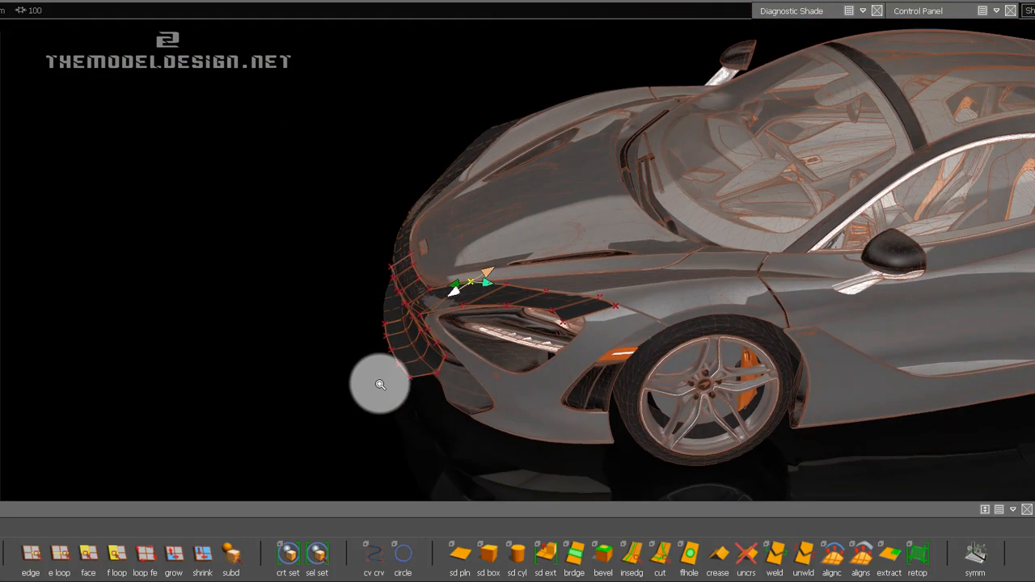
pyautogui.keyDown('alt'); pyautogui.keyDown('shift'); pyautogui.moveTo(370, 383); pyautogui.dragTo(498, 266, button='right'); pyautogui.keyUp('shift'); pyautogui.keyUp('alt')
pyautogui.keyDown('alt'); pyautogui.keyDown('shift'); pyautogui.moveTo(498, 266); pyautogui.dragTo(951, 328); pyautogui.keyUp('shift'); pyautogui.keyUp('alt')
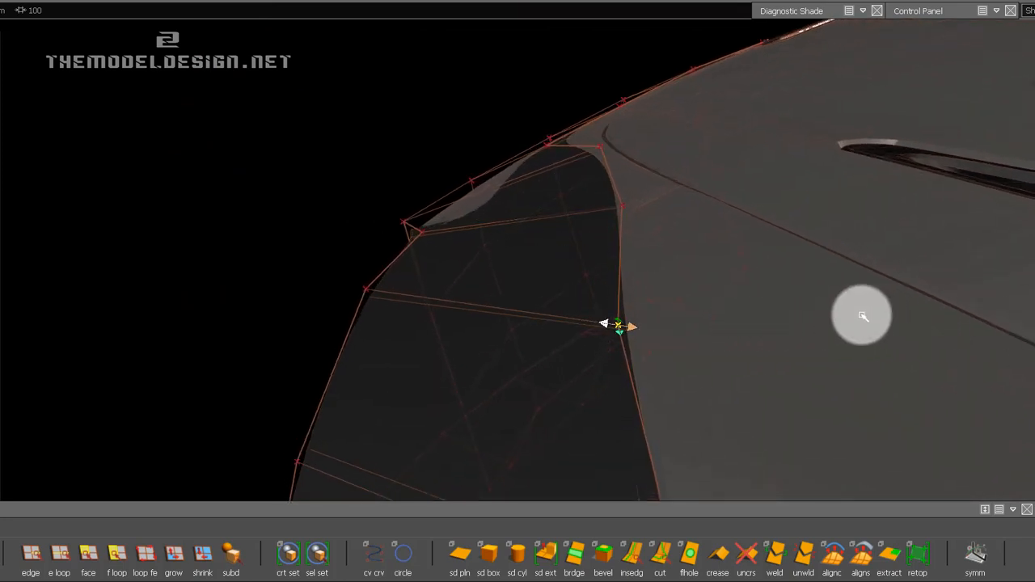
pyautogui.moveTo(862, 315); pyautogui.dragTo(1034, 332)
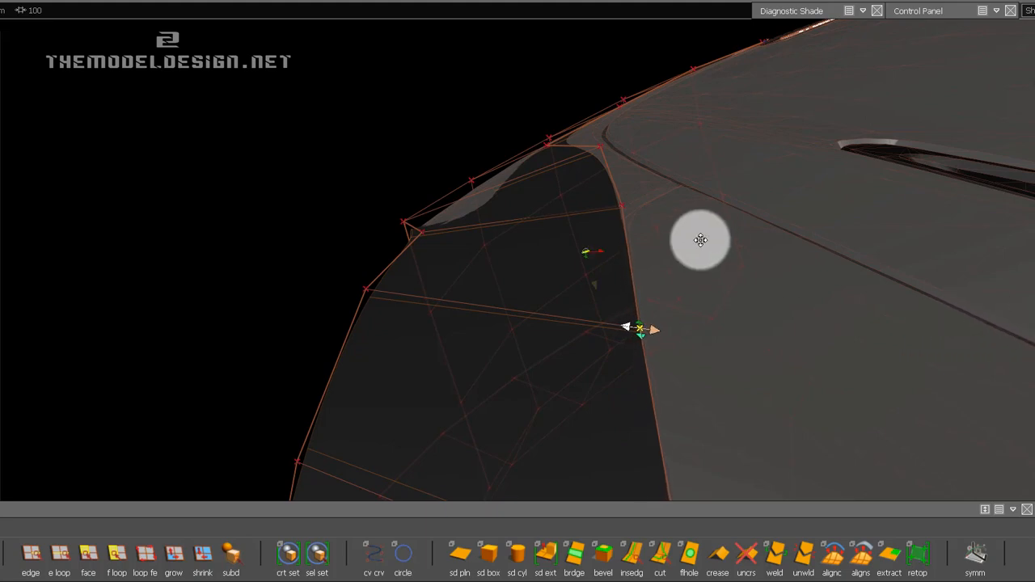
# Slide the upper CV at the hood's front corner onto the curved panel line and save the file.
pyautogui.keyDown('alt'); pyautogui.moveTo(701, 239); pyautogui.dragTo(273, 338); pyautogui.keyUp('alt')
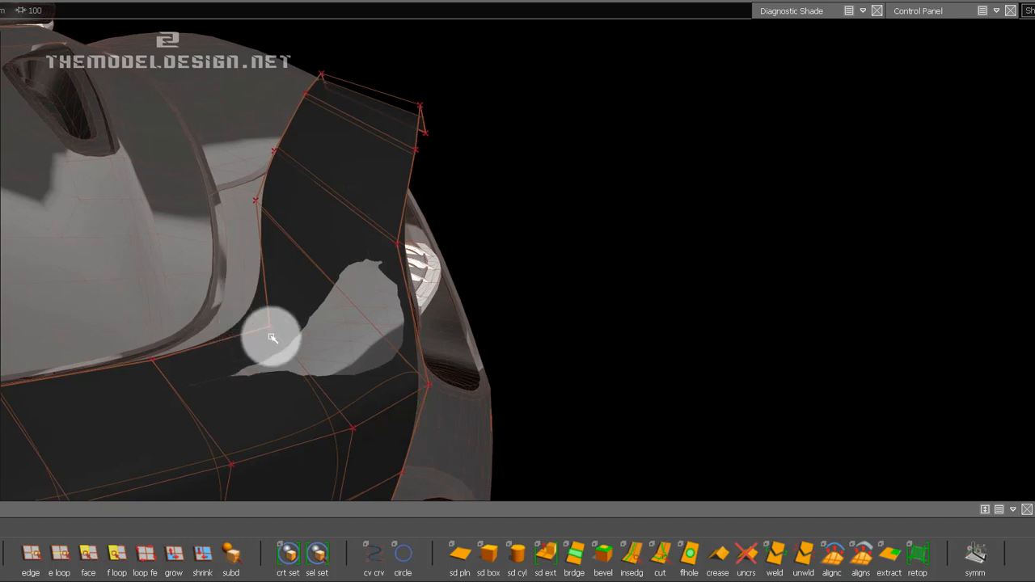
pyautogui.click(280, 343)
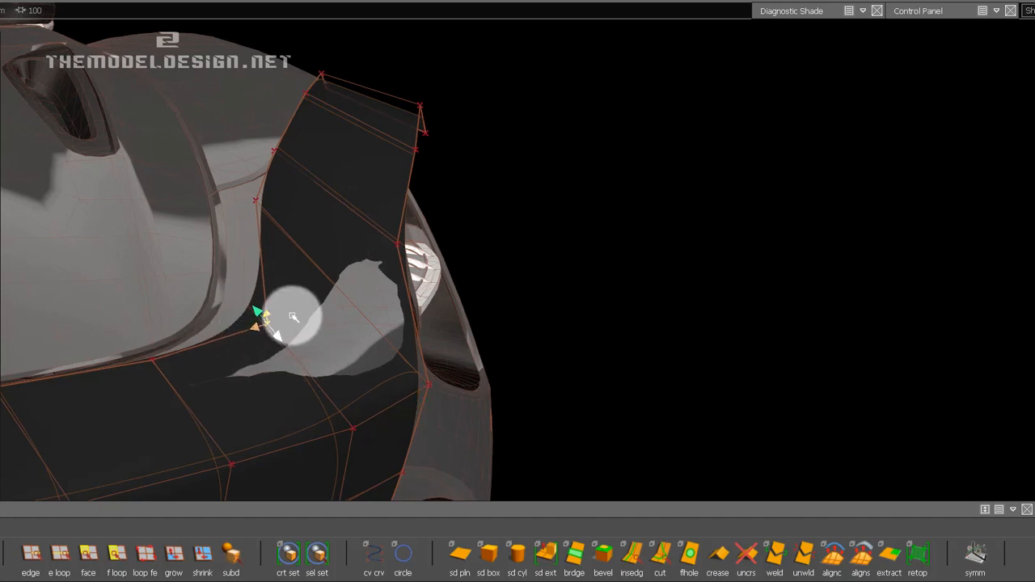
pyautogui.moveTo(293, 316); pyautogui.dragTo(138, 259, button='middle')
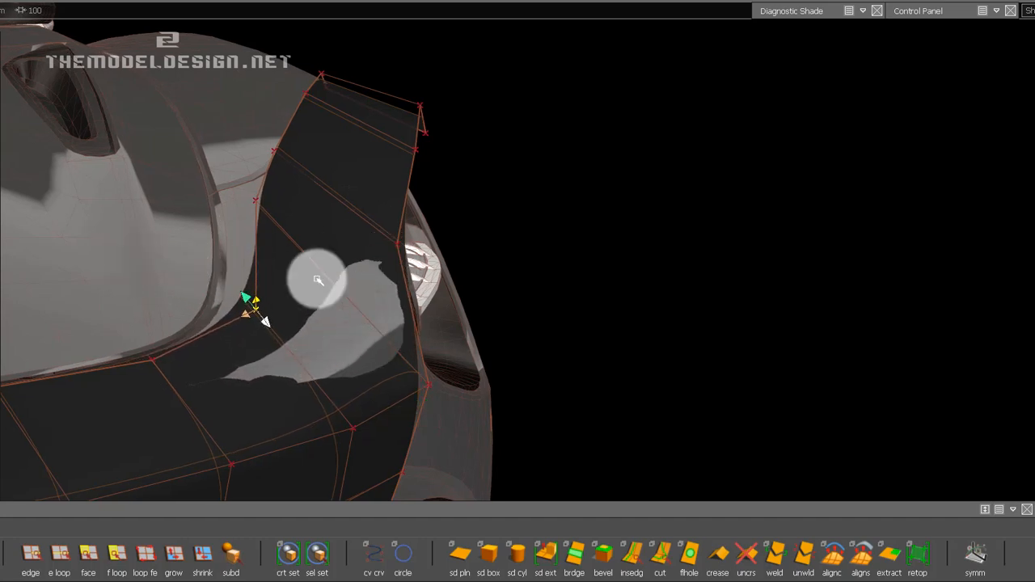
pyautogui.keyDown('alt'); pyautogui.keyDown('shift'); pyautogui.moveTo(384, 266); pyautogui.dragTo(519, 276); pyautogui.keyUp('shift'); pyautogui.keyUp('alt')
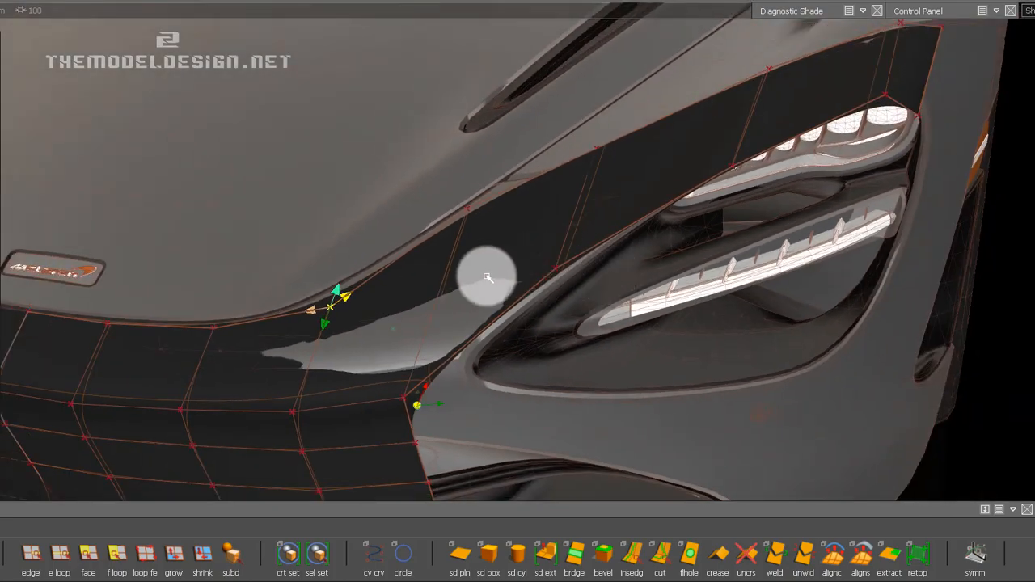
pyautogui.keyDown('alt'); pyautogui.moveTo(474, 338); pyautogui.dragTo(372, 298, button='middle'); pyautogui.keyUp('alt')
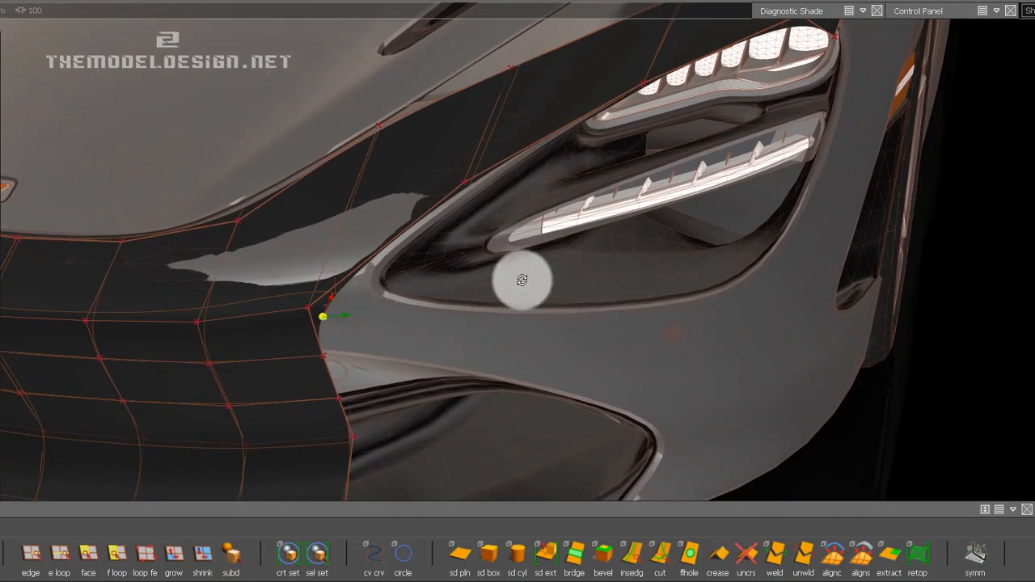
pyautogui.keyDown('alt'); pyautogui.moveTo(523, 280); pyautogui.dragTo(290, 271); pyautogui.keyUp('alt')
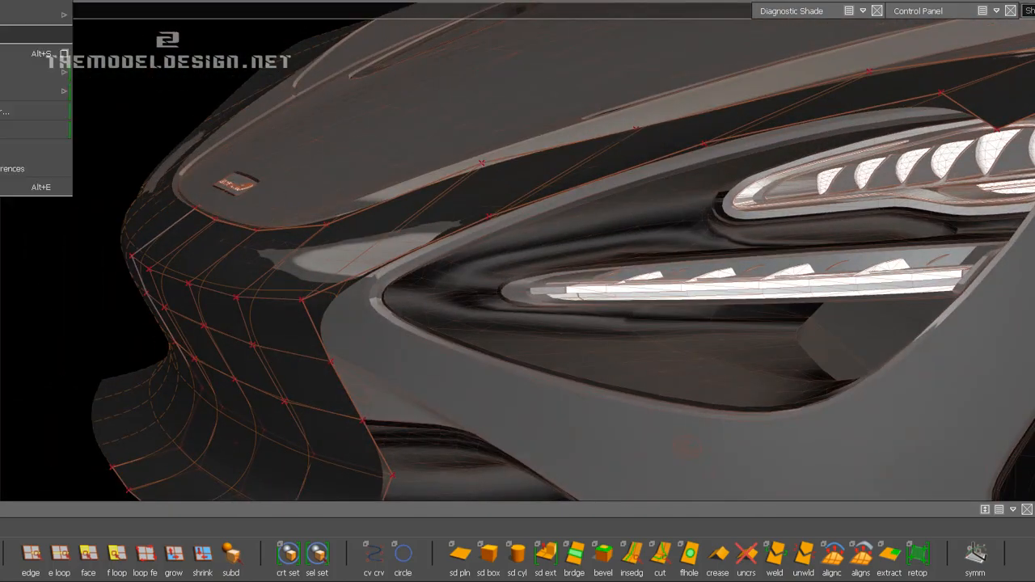
pyautogui.click(1, 34)
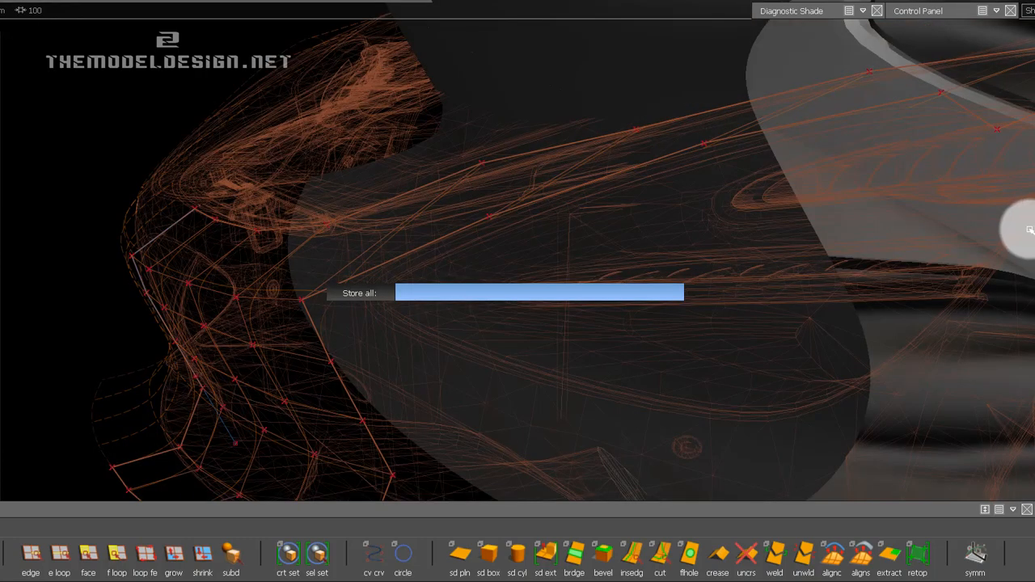
# Slide the two lower CVs above the middle and outer part of the lamp along the strip edge to follow the lamp's outline.
pyautogui.keyDown('alt'); pyautogui.keyDown('shift'); pyautogui.moveTo(1021, 223); pyautogui.dragTo(795, 253, button='middle'); pyautogui.keyUp('shift'); pyautogui.keyUp('alt')
pyautogui.keyDown('alt'); pyautogui.moveTo(794, 252); pyautogui.dragTo(527, 313); pyautogui.keyUp('alt')
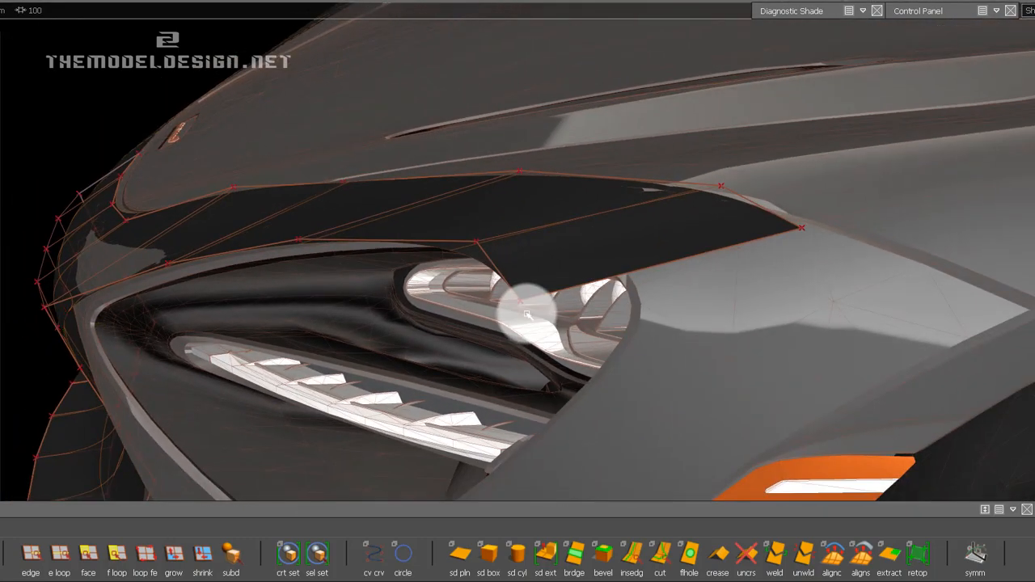
pyautogui.click(540, 296)
pyautogui.moveTo(427, 381)
pyautogui.mouseDown()
pyautogui.moveTo(887, 262)
pyautogui.moveTo(783, 305)
pyautogui.mouseUp()
pyautogui.moveTo(466, 384); pyautogui.dragTo(874, 287)
pyautogui.keyDown('alt'); pyautogui.keyDown('shift'); pyautogui.moveTo(445, 218); pyautogui.dragTo(724, 273); pyautogui.keyUp('shift'); pyautogui.keyUp('alt')
pyautogui.keyDown('alt'); pyautogui.keyDown('shift'); pyautogui.moveTo(703, 160); pyautogui.dragTo(462, 282); pyautogui.keyUp('shift'); pyautogui.keyUp('alt')
pyautogui.keyDown('alt'); pyautogui.keyDown('shift'); pyautogui.moveTo(462, 282); pyautogui.dragTo(950, 236, button='middle'); pyautogui.keyUp('shift'); pyautogui.keyUp('alt')
pyautogui.keyDown('alt'); pyautogui.keyDown('shift'); pyautogui.moveTo(714, 254); pyautogui.dragTo(649, 275, button='middle'); pyautogui.keyUp('shift'); pyautogui.keyUp('alt')
pyautogui.keyDown('alt'); pyautogui.moveTo(649, 275); pyautogui.dragTo(423, 178); pyautogui.keyUp('alt')
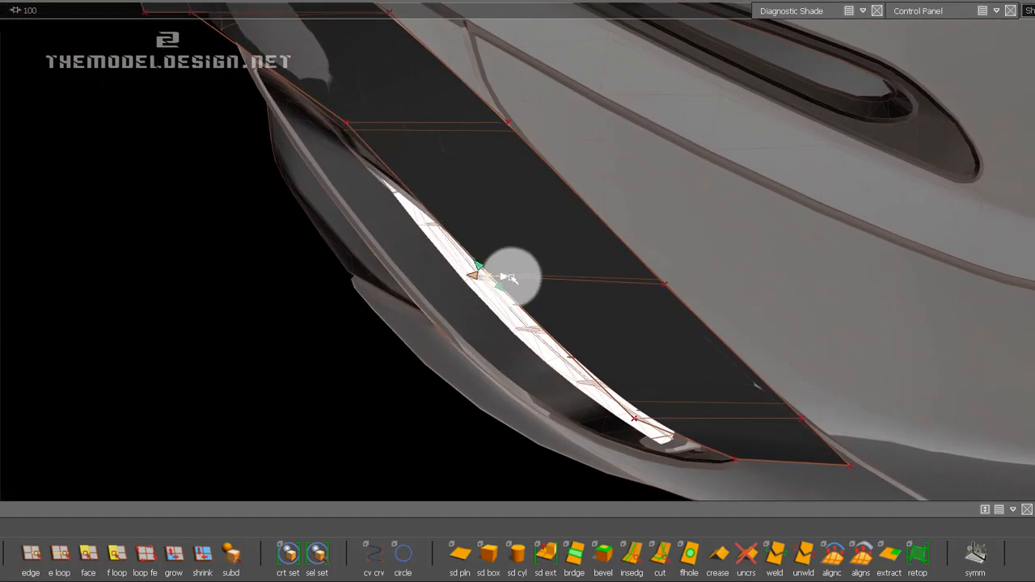
pyautogui.keyDown('alt'); pyautogui.moveTo(578, 275); pyautogui.dragTo(572, 372); pyautogui.keyUp('alt')
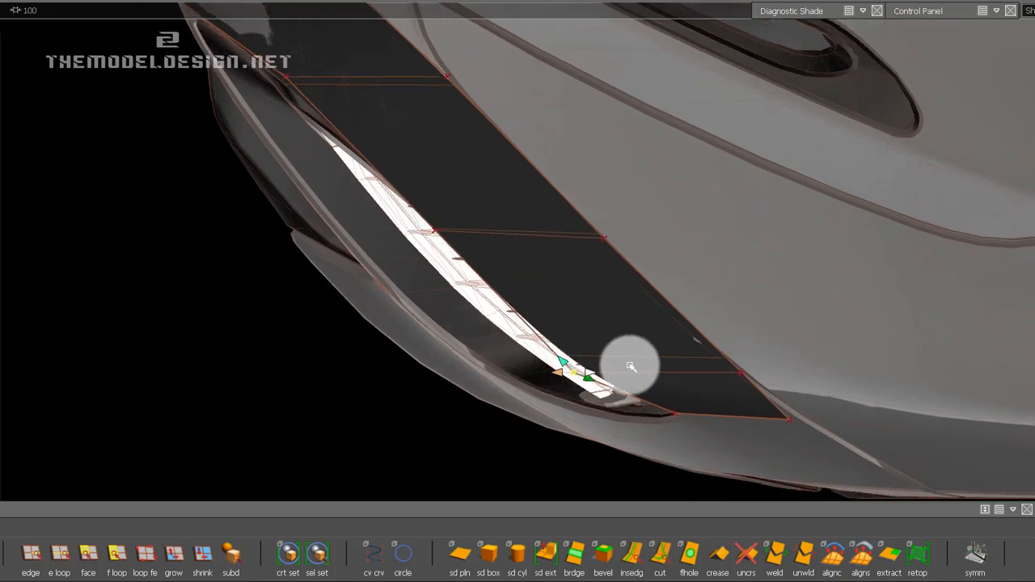
pyautogui.moveTo(631, 366); pyautogui.dragTo(757, 414, button='middle')
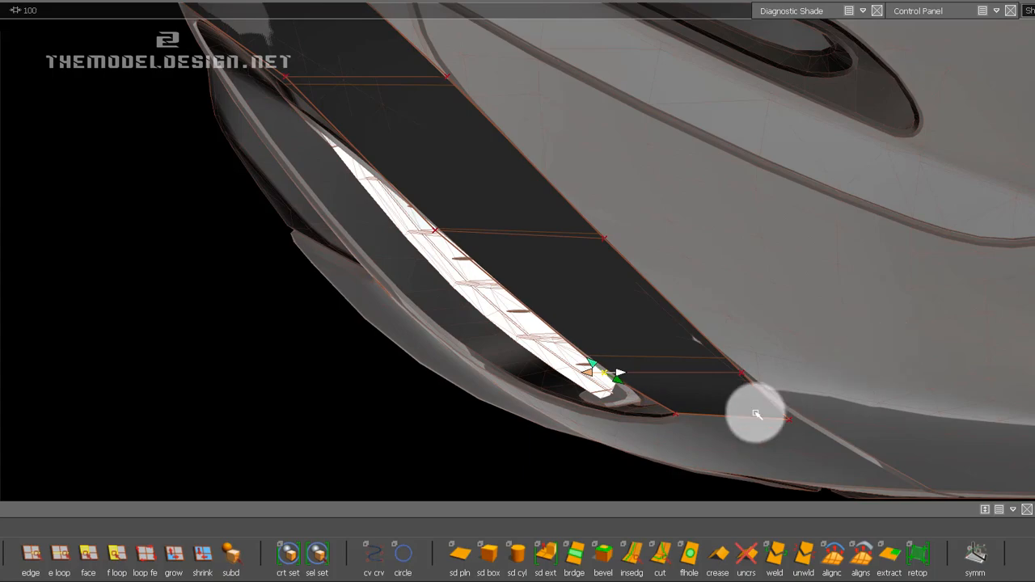
# Move the second-to-last lower CV inward above the lamp's outer end in the front view to fit the lamp contour.
pyautogui.click(1024, 77)
pyautogui.keyDown('alt'); pyautogui.keyDown('shift'); pyautogui.moveTo(631, 237); pyautogui.dragTo(757, 495, button='middle'); pyautogui.keyUp('shift'); pyautogui.keyUp('alt')
pyautogui.keyDown('alt'); pyautogui.keyDown('shift'); pyautogui.moveTo(640, 250); pyautogui.dragTo(672, 164, button='right'); pyautogui.keyUp('shift'); pyautogui.keyUp('alt')
pyautogui.keyDown('alt'); pyautogui.keyDown('shift'); pyautogui.moveTo(672, 164); pyautogui.dragTo(555, 308, button='middle'); pyautogui.keyUp('shift'); pyautogui.keyUp('alt')
pyautogui.keyDown('alt'); pyautogui.keyDown('shift'); pyautogui.moveTo(564, 265); pyautogui.dragTo(559, 401, button='right'); pyautogui.keyUp('shift'); pyautogui.keyUp('alt')
pyautogui.keyDown('ctrl'); pyautogui.keyDown('shift'); pyautogui.click(442, 263); pyautogui.keyUp('shift'); pyautogui.keyUp('ctrl')
pyautogui.keyDown('ctrl'); pyautogui.keyDown('shift'); pyautogui.click(441, 230); pyautogui.keyUp('shift'); pyautogui.keyUp('ctrl')
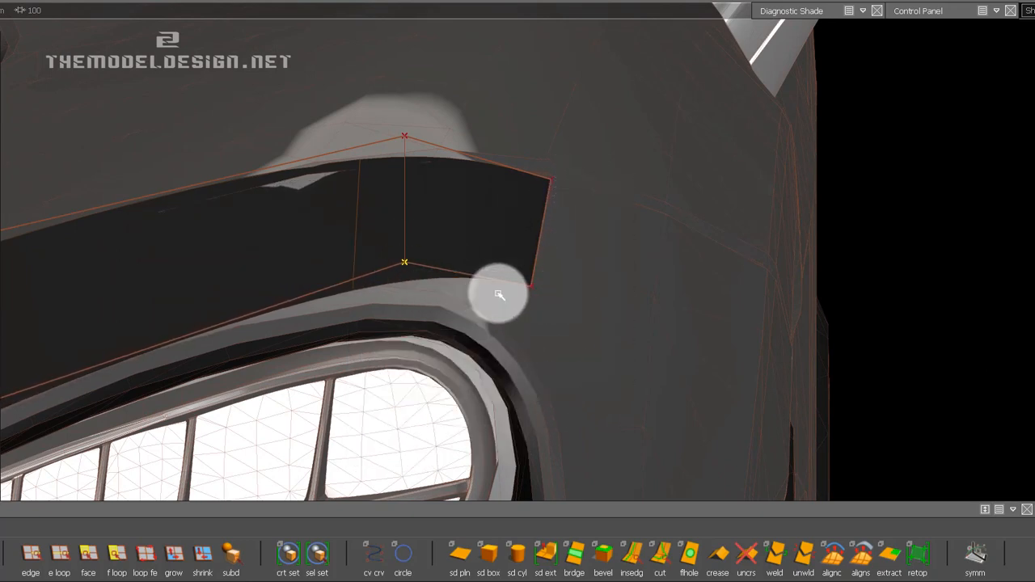
pyautogui.moveTo(623, 280); pyautogui.dragTo(58, 351, button='middle')
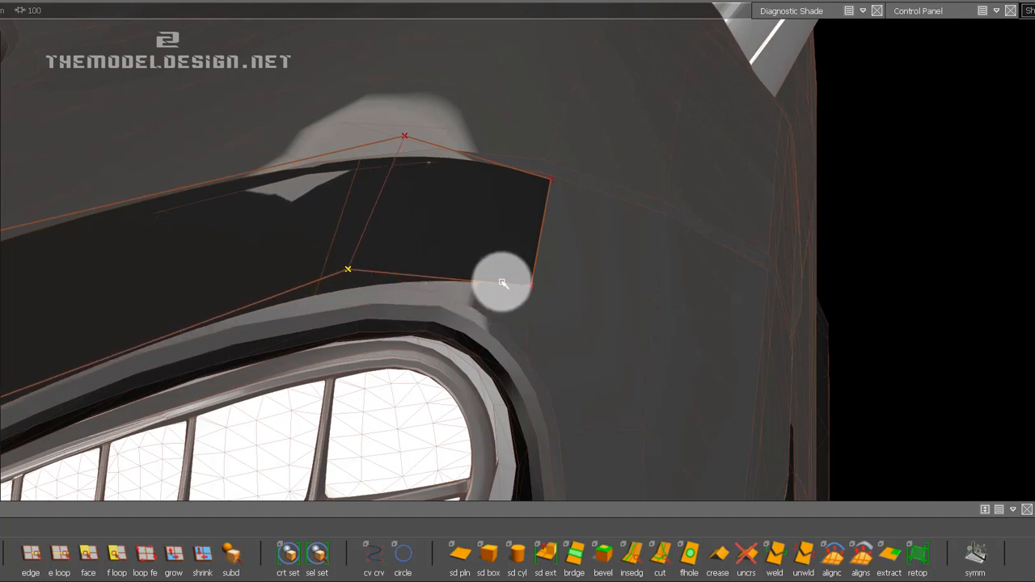
# Lower the strip's end corner CV and adjust it sideways to meet the curve around the lamp's outer end.
pyautogui.click(532, 288)
pyautogui.moveTo(599, 288); pyautogui.dragTo(485, 376, button='middle')
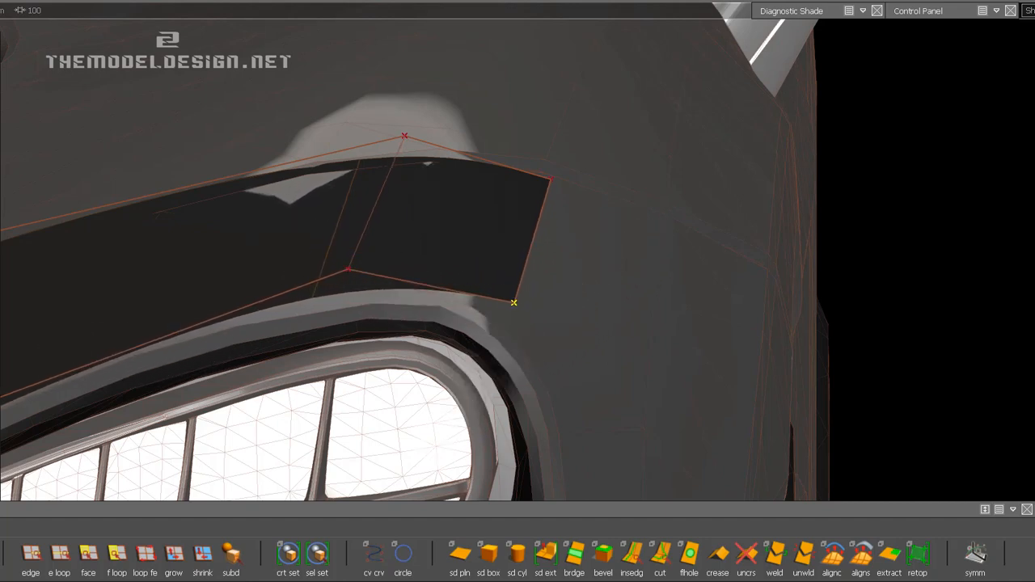
pyautogui.moveTo(638, 328); pyautogui.dragTo(602, 314, button='middle')
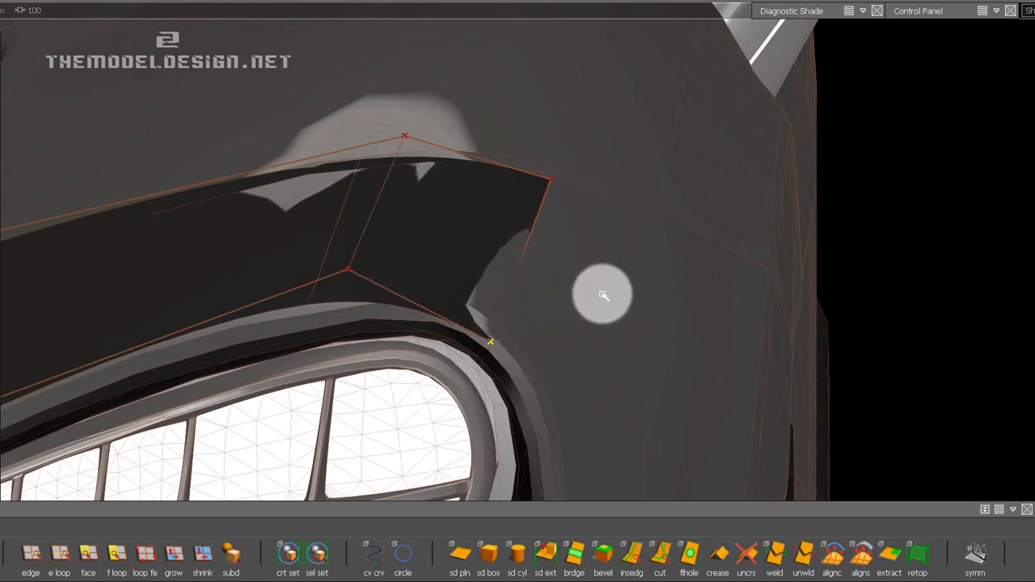
pyautogui.moveTo(582, 319); pyautogui.dragTo(677, 333, button='middle')
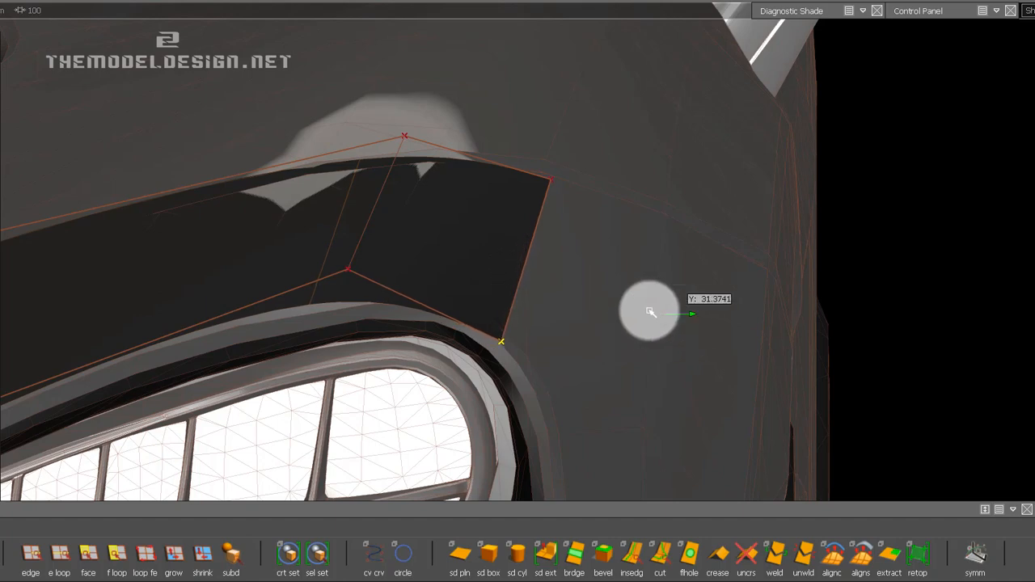
# Finish the strip's end corner adjustment and move the second-to-last lower CV outward above the lamp's outer end.
pyautogui.moveTo(599, 313); pyautogui.dragTo(313, 314, button='middle')
pyautogui.moveTo(312, 315); pyautogui.dragTo(504, 314)
pyautogui.moveTo(504, 315); pyautogui.dragTo(474, 305, button='middle')
pyautogui.moveTo(474, 305); pyautogui.dragTo(568, 239)
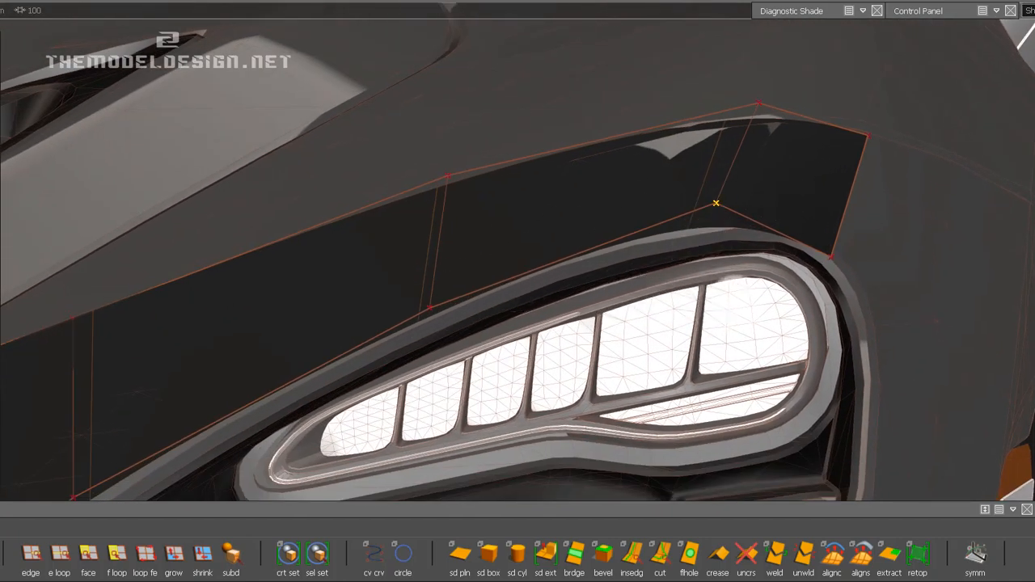
pyautogui.moveTo(788, 299); pyautogui.dragTo(988, 317, button='middle')
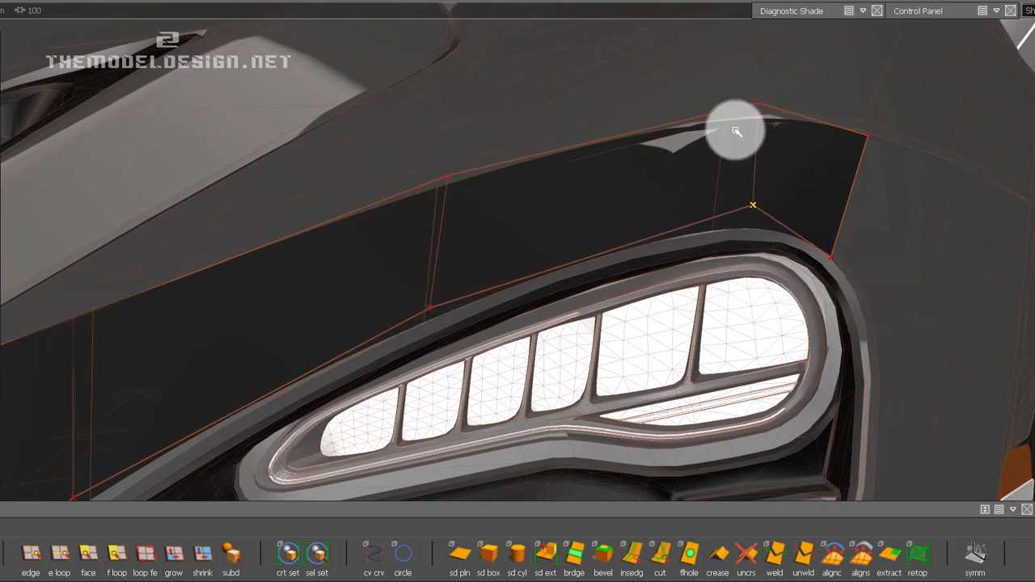
pyautogui.moveTo(738, 168); pyautogui.dragTo(780, 238)
# Lower the strip's bottom CV above the middle of the lamp to bring it closer to the lamp outline.
pyautogui.keyDown('alt'); pyautogui.keyDown('shift'); pyautogui.moveTo(842, 227); pyautogui.dragTo(928, 229, button='middle'); pyautogui.keyUp('shift'); pyautogui.keyUp('alt')
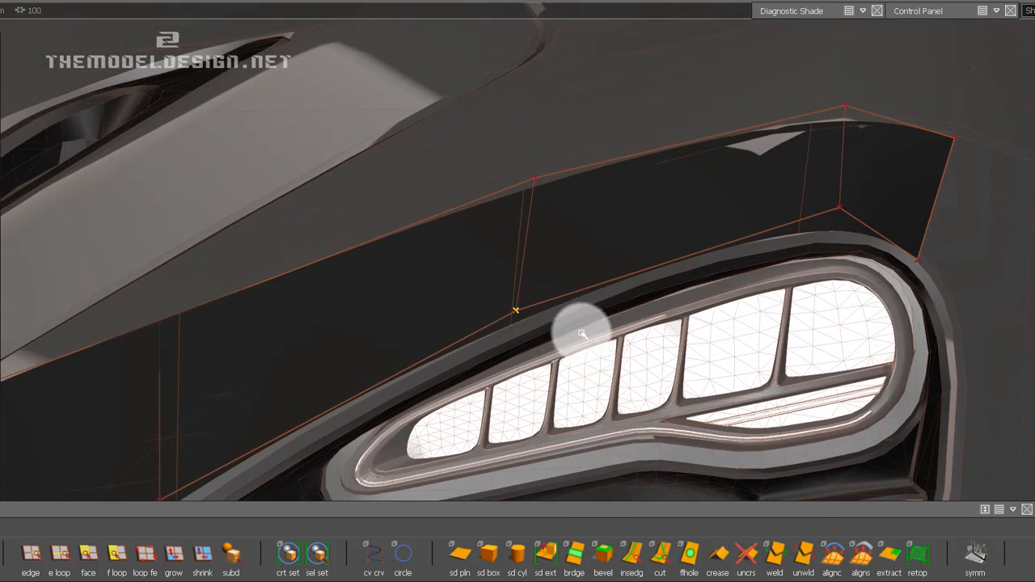
pyautogui.moveTo(610, 396); pyautogui.dragTo(611, 431, button='middle')
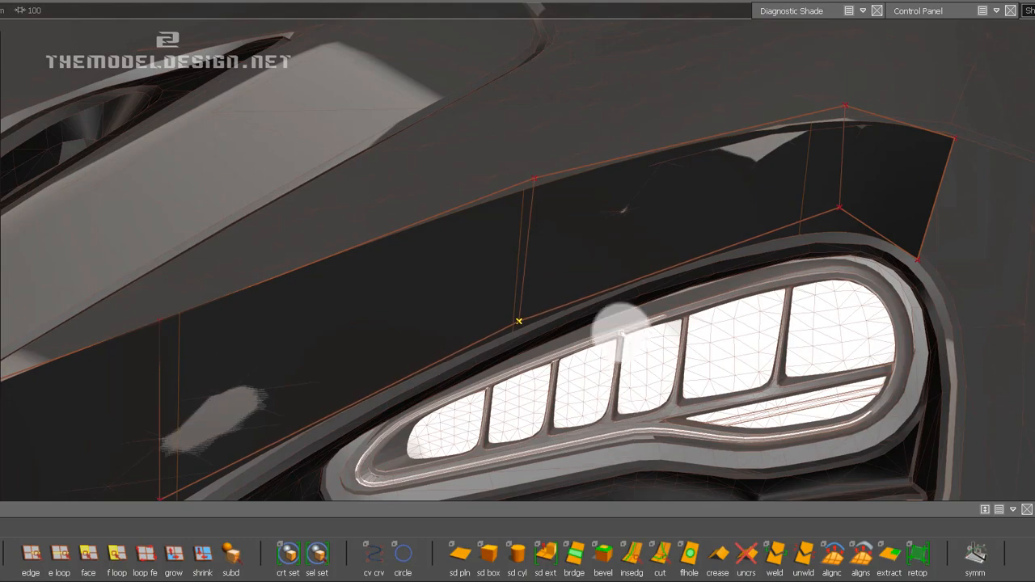
pyautogui.keyDown('alt'); pyautogui.moveTo(590, 325); pyautogui.dragTo(327, 275); pyautogui.keyUp('alt')
# Lower the bottom CV near the lamp's inner end onto the edge of the headlight surround.
pyautogui.click(310, 279)
pyautogui.moveTo(225, 225); pyautogui.dragTo(328, 289, button='middle')
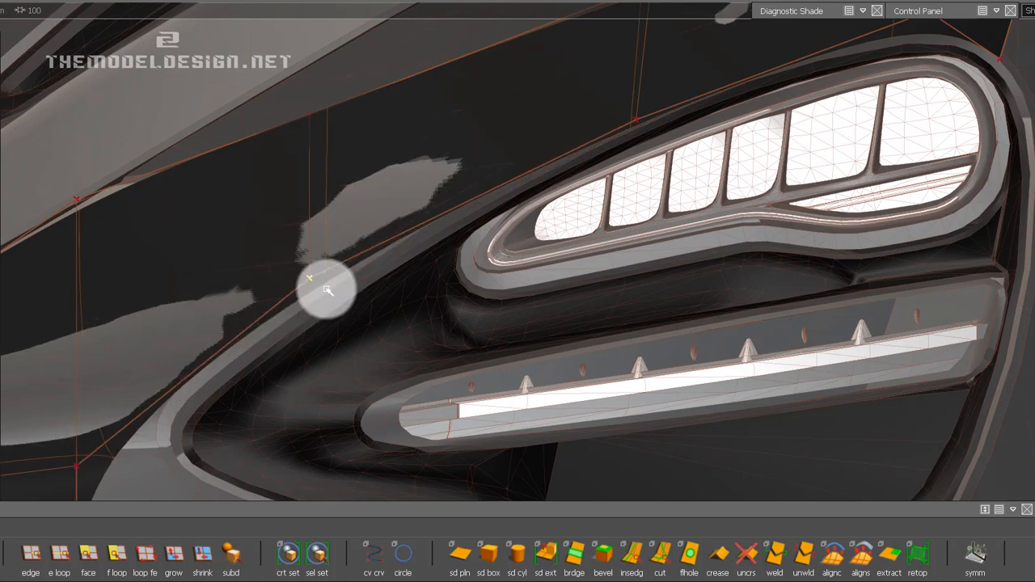
pyautogui.press('space')
pyautogui.click(432, 243)
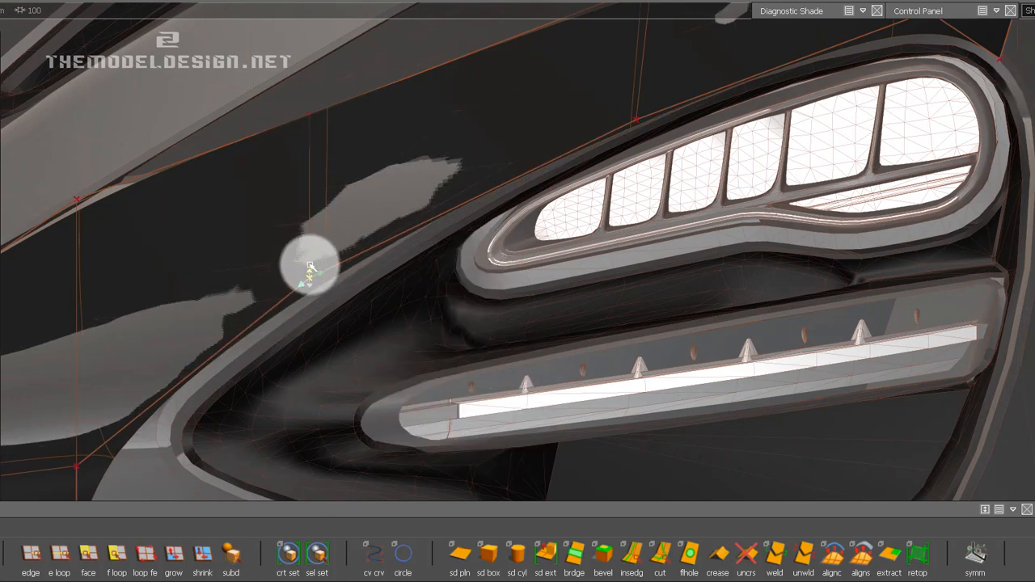
pyautogui.click(308, 269)
pyautogui.moveTo(356, 178); pyautogui.dragTo(464, 266, button='middle')
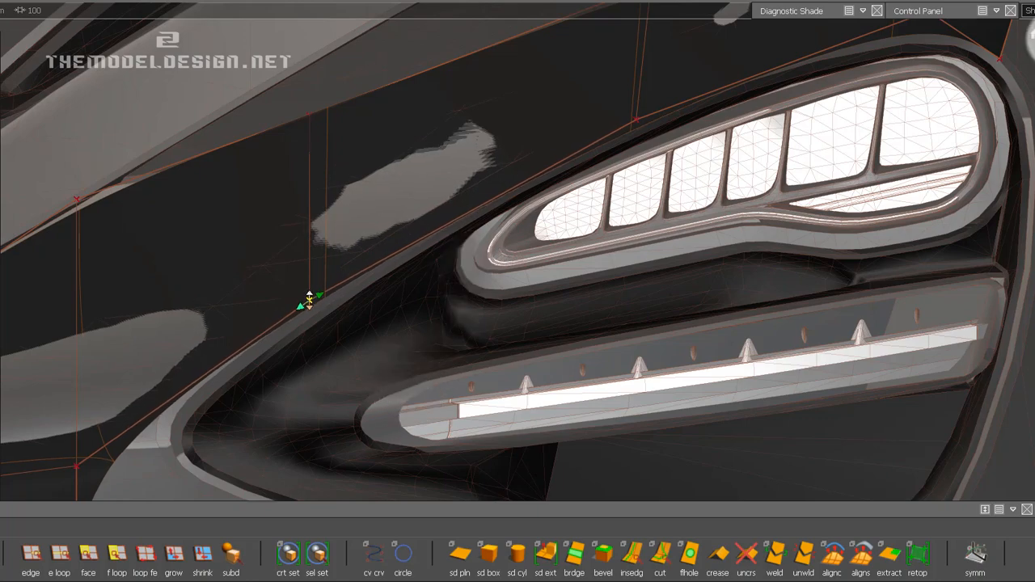
# Shift the bottom CV near the lamp's inner end along X to align the strip edge with the headlight surround in depth.
pyautogui.keyDown('alt'); pyautogui.keyDown('shift'); pyautogui.moveTo(608, 208); pyautogui.dragTo(439, 247); pyautogui.keyUp('shift'); pyautogui.keyUp('alt')
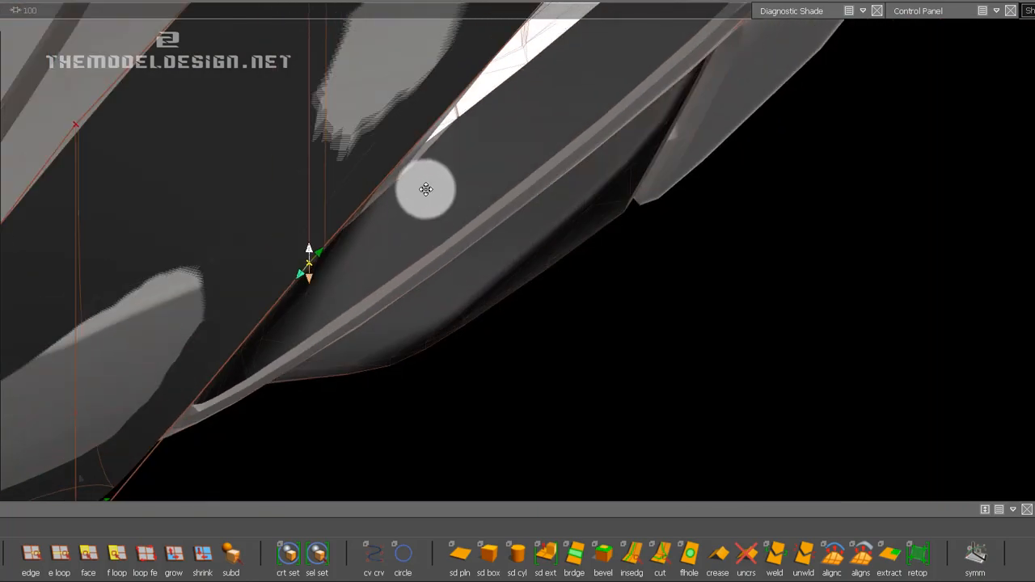
pyautogui.keyDown('alt'); pyautogui.keyDown('shift'); pyautogui.moveTo(426, 189); pyautogui.dragTo(434, 204, button='middle'); pyautogui.keyUp('shift'); pyautogui.keyUp('alt')
pyautogui.keyDown('ctrl'); pyautogui.keyDown('shift'); pyautogui.moveTo(444, 215); pyautogui.dragTo(443, 177); pyautogui.keyUp('shift'); pyautogui.keyUp('ctrl')
pyautogui.moveTo(547, 325); pyautogui.dragTo(544, 307)
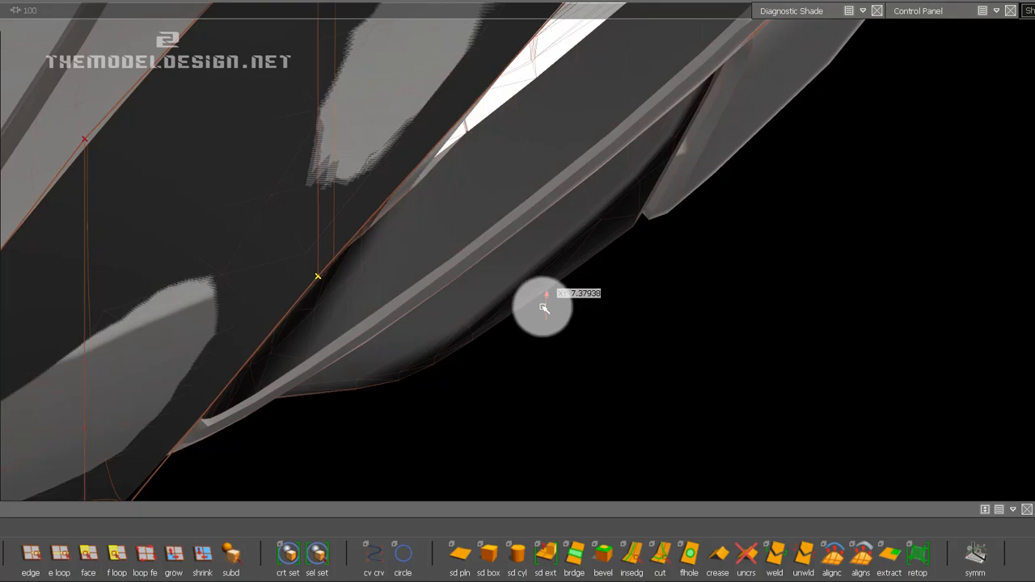
pyautogui.keyDown('alt'); pyautogui.keyDown('shift'); pyautogui.moveTo(642, 216); pyautogui.dragTo(635, 284, button='middle'); pyautogui.keyUp('shift'); pyautogui.keyUp('alt')
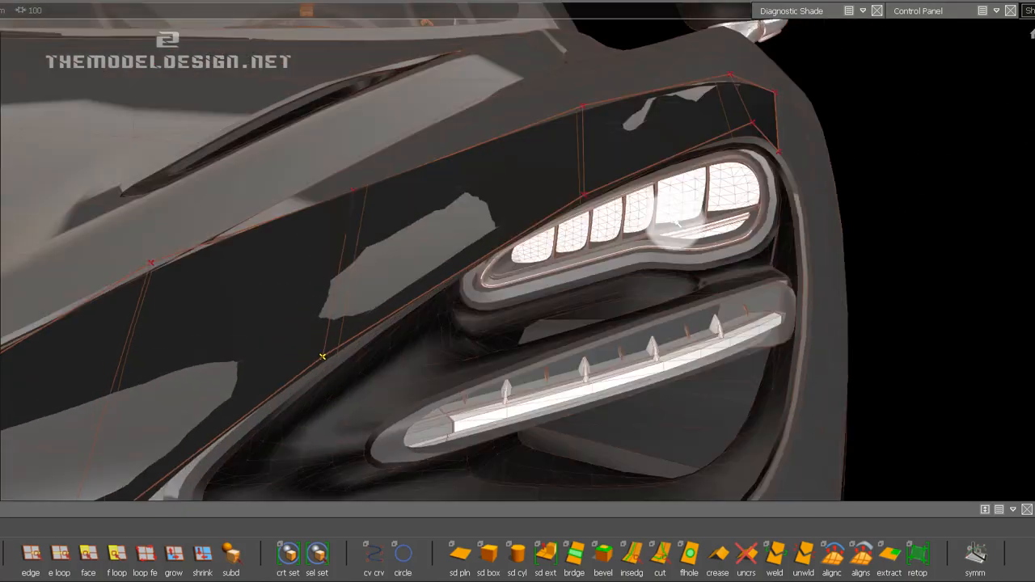
pyautogui.keyDown('alt'); pyautogui.keyDown('shift'); pyautogui.moveTo(373, 141); pyautogui.dragTo(361, 151, button='right'); pyautogui.keyUp('shift'); pyautogui.keyUp('alt')
# Nudge the second-to-last lower CV slightly inward above the lamp's outer end.
pyautogui.keyDown('alt'); pyautogui.keyDown('shift'); pyautogui.moveTo(491, 129); pyautogui.dragTo(662, 194, button='middle'); pyautogui.keyUp('shift'); pyautogui.keyUp('alt')
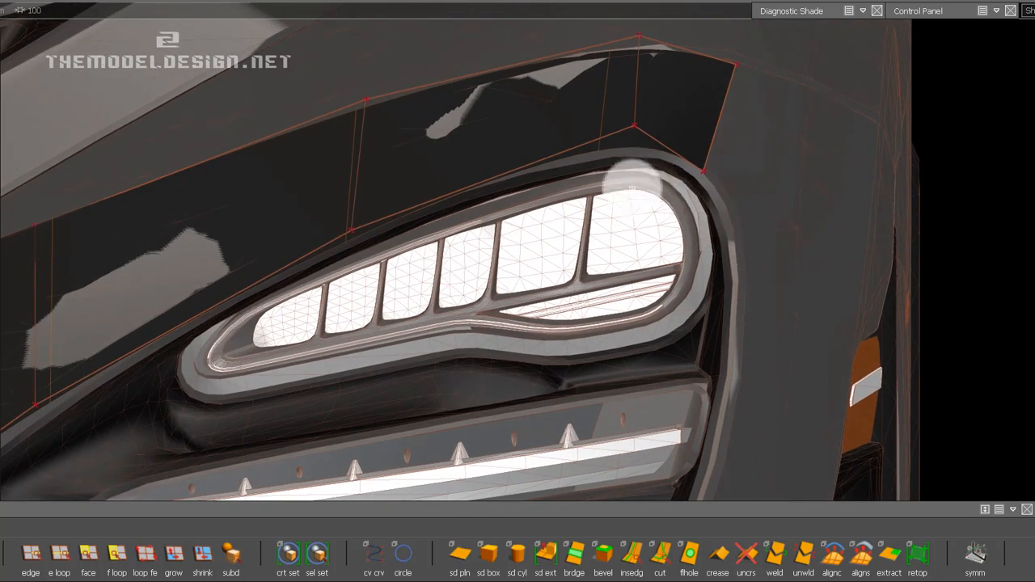
pyautogui.keyDown('ctrl'); pyautogui.keyDown('shift'); pyautogui.moveTo(617, 195); pyautogui.dragTo(684, 105); pyautogui.keyUp('shift'); pyautogui.keyUp('ctrl')
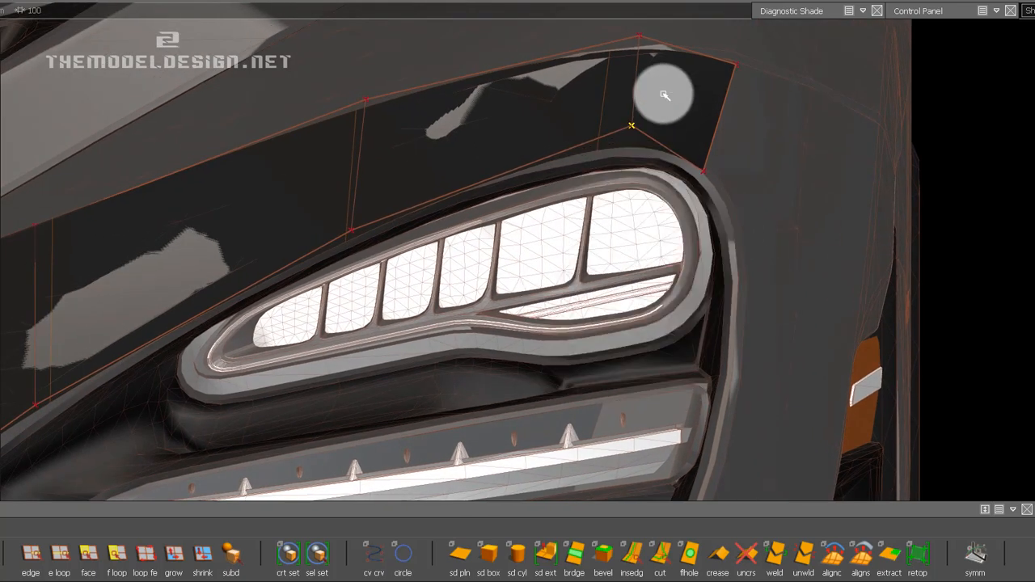
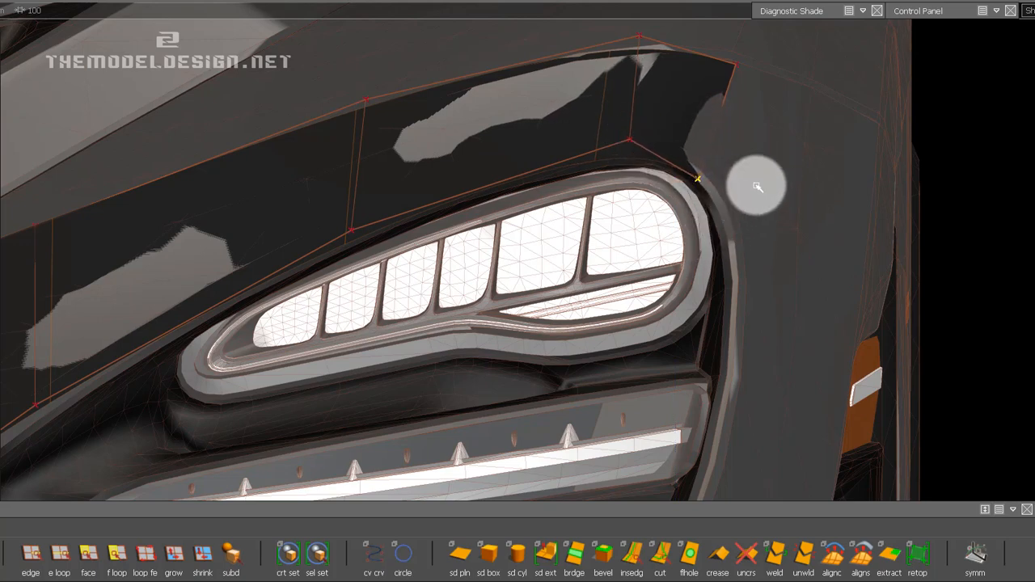
# Inspect the bumper surface and the strip above the headlight from the front and from the side.
pyautogui.keyDown('alt'); pyautogui.keyDown('shift'); pyautogui.moveTo(849, 244); pyautogui.dragTo(769, 223); pyautogui.keyUp('shift'); pyautogui.keyUp('alt')
pyautogui.keyDown('alt'); pyautogui.keyDown('shift'); pyautogui.moveTo(783, 216); pyautogui.dragTo(716, 243, button='right'); pyautogui.keyUp('shift'); pyautogui.keyUp('alt')
pyautogui.keyDown('alt'); pyautogui.keyDown('shift'); pyautogui.moveTo(716, 242); pyautogui.dragTo(679, 305); pyautogui.keyUp('shift'); pyautogui.keyUp('alt')
pyautogui.keyDown('alt'); pyautogui.keyDown('shift'); pyautogui.moveTo(680, 305); pyautogui.dragTo(716, 275, button='right'); pyautogui.keyUp('shift'); pyautogui.keyUp('alt')
pyautogui.keyDown('alt'); pyautogui.keyDown('shift'); pyautogui.moveTo(716, 275); pyautogui.dragTo(688, 266, button='middle'); pyautogui.keyUp('shift'); pyautogui.keyUp('alt')
pyautogui.click(682, 265)
pyautogui.keyDown('alt'); pyautogui.keyDown('shift'); pyautogui.moveTo(534, 255); pyautogui.dragTo(647, 257); pyautogui.keyUp('shift'); pyautogui.keyUp('alt')
pyautogui.keyDown('alt'); pyautogui.keyDown('shift'); pyautogui.moveTo(647, 258); pyautogui.dragTo(739, 282, button='right'); pyautogui.keyUp('shift'); pyautogui.keyUp('alt')
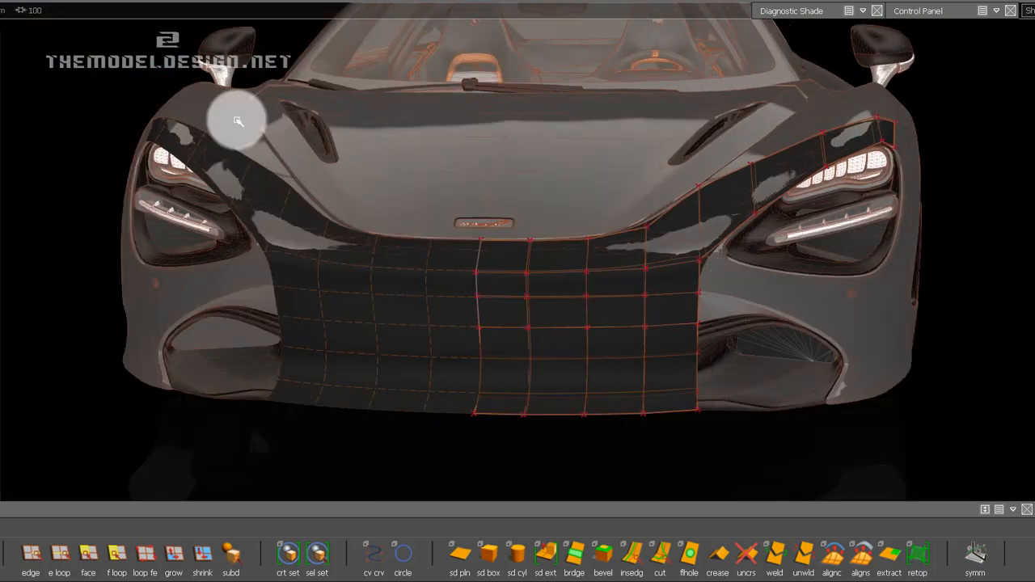
pyautogui.keyDown('alt'); pyautogui.keyDown('shift'); pyautogui.moveTo(780, 260); pyautogui.dragTo(439, 300); pyautogui.keyUp('shift'); pyautogui.keyUp('alt')
pyautogui.keyDown('alt'); pyautogui.keyDown('shift'); pyautogui.moveTo(439, 300); pyautogui.dragTo(659, 302, button='right'); pyautogui.keyUp('shift'); pyautogui.keyUp('alt')
pyautogui.keyDown('alt'); pyautogui.keyDown('shift'); pyautogui.moveTo(667, 348); pyautogui.dragTo(712, 295, button='right'); pyautogui.keyUp('shift'); pyautogui.keyUp('alt')
# Extrude the strip's outer end edge rearward along Y over the fender, using the global direction type.
pyautogui.click(34, 558)
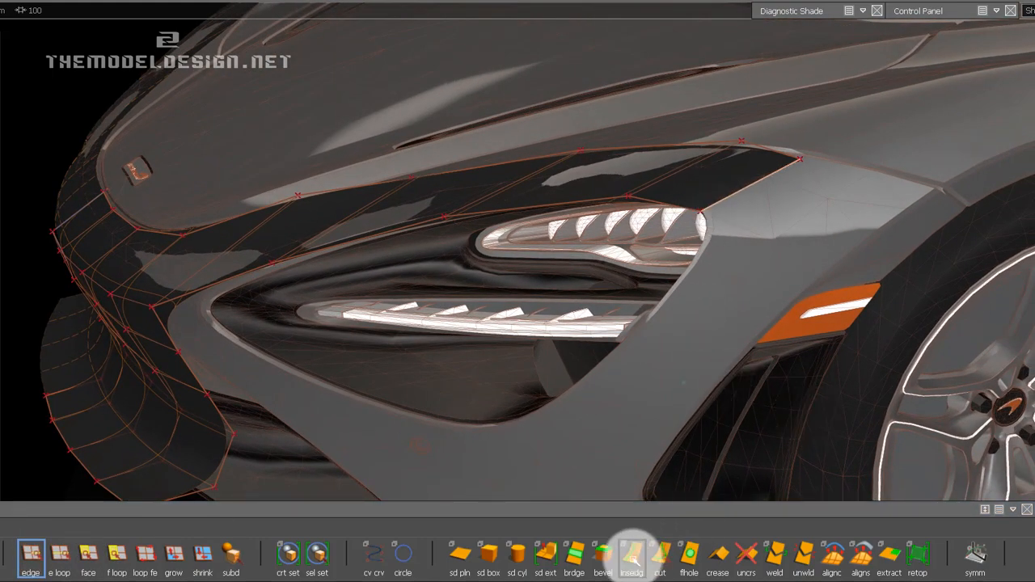
pyautogui.click(556, 563)
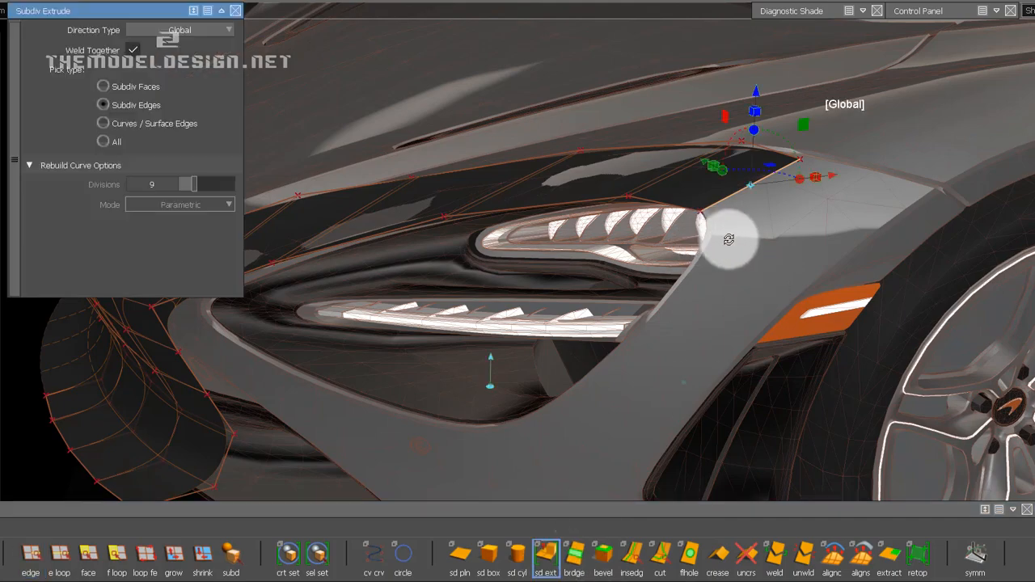
pyautogui.keyDown('alt'); pyautogui.keyDown('shift'); pyautogui.moveTo(727, 238); pyautogui.dragTo(823, 232); pyautogui.keyUp('shift'); pyautogui.keyUp('alt')
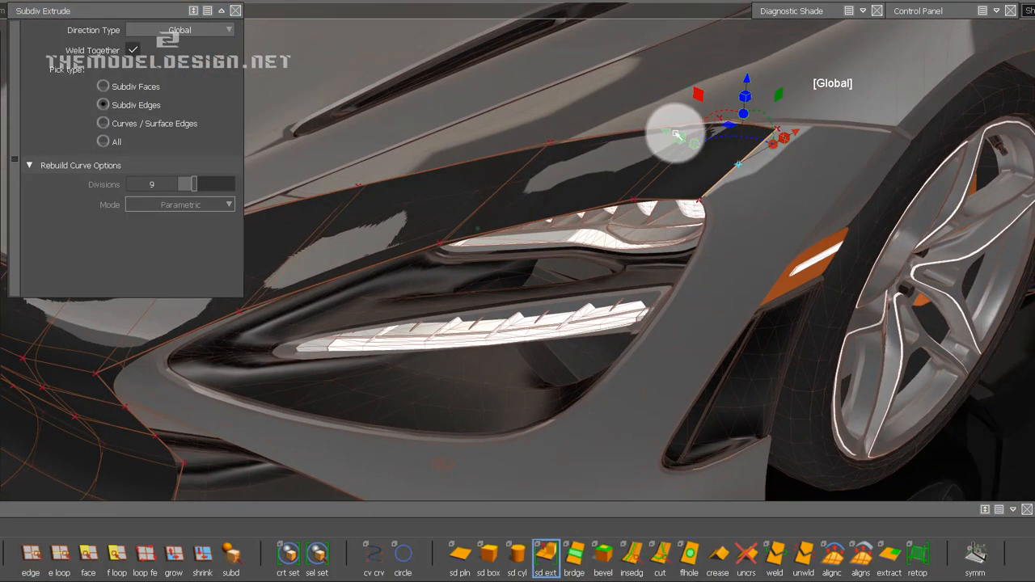
pyautogui.moveTo(677, 135); pyautogui.dragTo(833, 208)
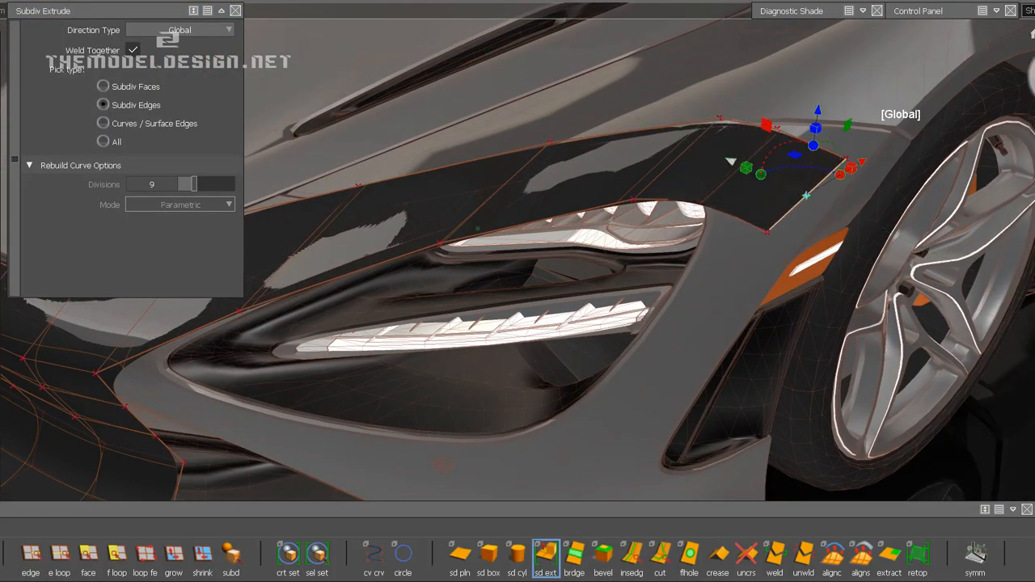
# Lower the extruded edge down the fender beside the lamp's outer end and finish the extrusion.
pyautogui.keyDown('alt'); pyautogui.keyDown('shift'); pyautogui.moveTo(814, 162); pyautogui.dragTo(503, 288); pyautogui.keyUp('shift'); pyautogui.keyUp('alt')
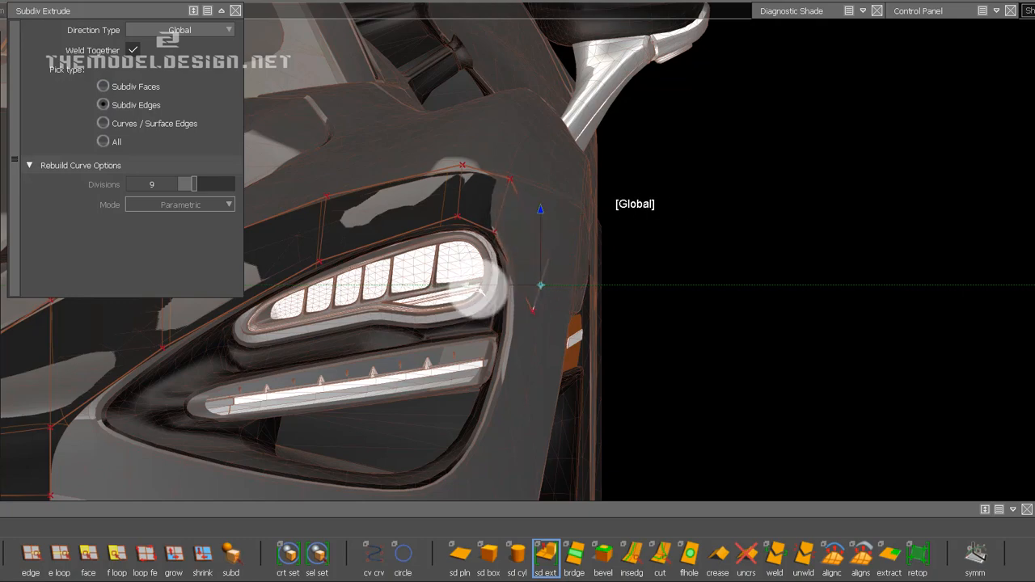
pyautogui.moveTo(479, 288); pyautogui.dragTo(495, 288)
pyautogui.keyDown('alt'); pyautogui.keyDown('shift'); pyautogui.moveTo(534, 300); pyautogui.dragTo(637, 315, button='right'); pyautogui.keyUp('shift'); pyautogui.keyUp('alt')
pyautogui.keyDown('alt'); pyautogui.keyDown('shift'); pyautogui.moveTo(637, 315); pyautogui.dragTo(415, 312); pyautogui.keyUp('shift'); pyautogui.keyUp('alt')
pyautogui.keyDown('alt'); pyautogui.keyDown('shift'); pyautogui.moveTo(416, 312); pyautogui.dragTo(891, 286, button='middle'); pyautogui.keyUp('shift'); pyautogui.keyUp('alt')
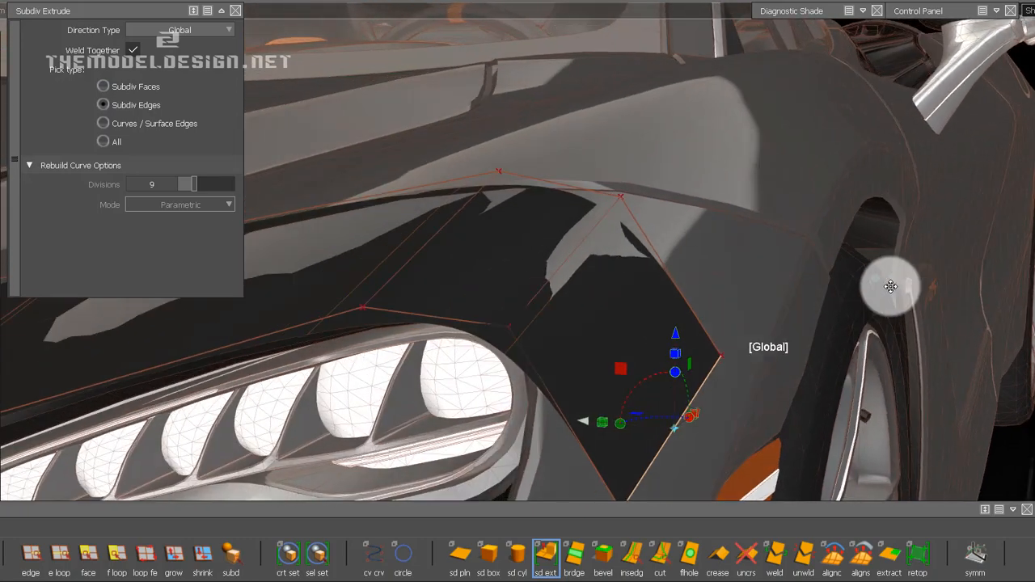
pyautogui.keyDown('alt'); pyautogui.keyDown('shift'); pyautogui.moveTo(764, 285); pyautogui.dragTo(852, 388); pyautogui.keyUp('shift'); pyautogui.keyUp('alt')
pyautogui.keyDown('alt'); pyautogui.keyDown('shift'); pyautogui.moveTo(867, 426); pyautogui.dragTo(389, 348); pyautogui.keyUp('shift'); pyautogui.keyUp('alt')
pyautogui.keyDown('alt'); pyautogui.keyDown('shift'); pyautogui.moveTo(480, 346); pyautogui.dragTo(802, 310, button='middle'); pyautogui.keyUp('shift'); pyautogui.keyUp('alt')
pyautogui.keyDown('alt'); pyautogui.keyDown('shift'); pyautogui.moveTo(678, 350); pyautogui.dragTo(898, 279); pyautogui.keyUp('shift'); pyautogui.keyUp('alt')
pyautogui.keyDown('alt'); pyautogui.keyDown('shift'); pyautogui.moveTo(961, 130); pyautogui.dragTo(756, 248); pyautogui.keyUp('shift'); pyautogui.keyUp('alt')
pyautogui.keyDown('alt'); pyautogui.keyDown('shift'); pyautogui.moveTo(756, 248); pyautogui.dragTo(475, 272, button='middle'); pyautogui.keyUp('shift'); pyautogui.keyUp('alt')
pyautogui.keyDown('ctrl'); pyautogui.keyDown('shift'); pyautogui.moveTo(602, 294); pyautogui.dragTo(578, 229); pyautogui.keyUp('shift'); pyautogui.keyUp('ctrl')
pyautogui.keyDown('alt'); pyautogui.keyDown('shift'); pyautogui.moveTo(794, 471); pyautogui.dragTo(816, 479); pyautogui.keyUp('shift'); pyautogui.keyUp('alt')
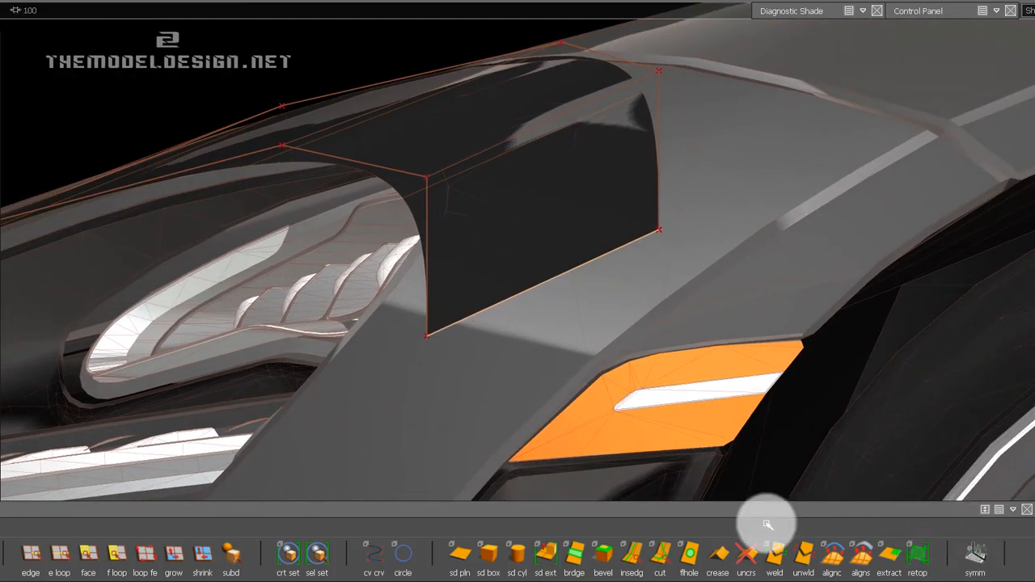
# With Transform CV, slide the upper CV of the new end edge rearward along the fender.
pyautogui.moveTo(905, 12)
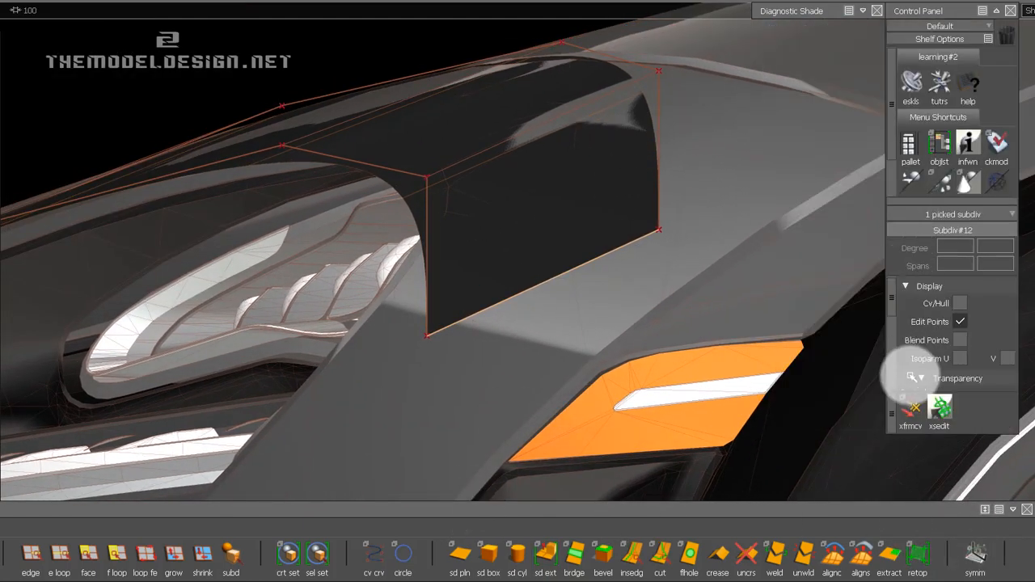
pyautogui.click(912, 413)
pyautogui.click(430, 260)
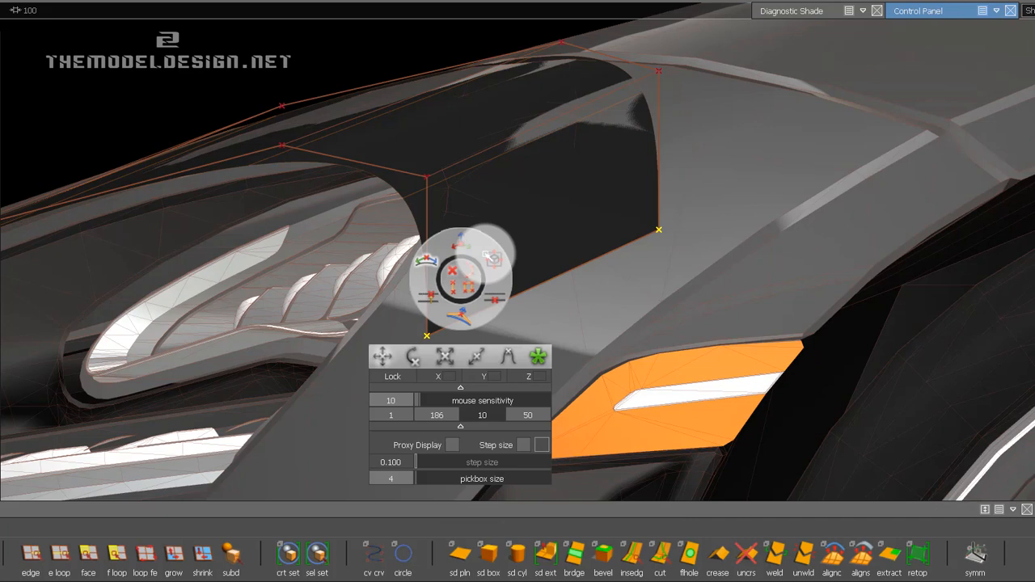
pyautogui.click(652, 229)
pyautogui.click(684, 259)
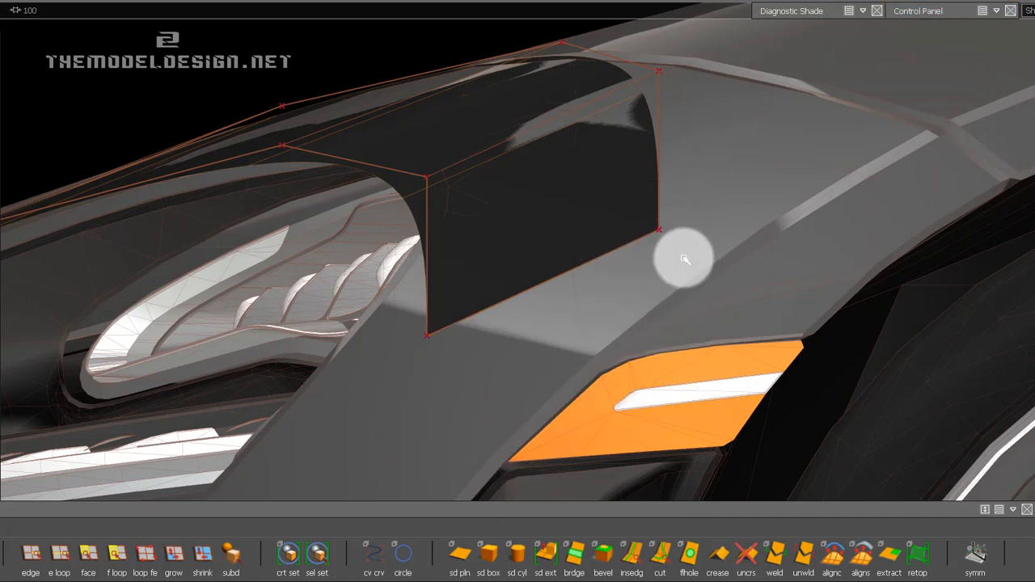
pyautogui.click(637, 239)
pyautogui.moveTo(563, 313); pyautogui.dragTo(899, 199)
pyautogui.moveTo(707, 294); pyautogui.dragTo(990, 201)
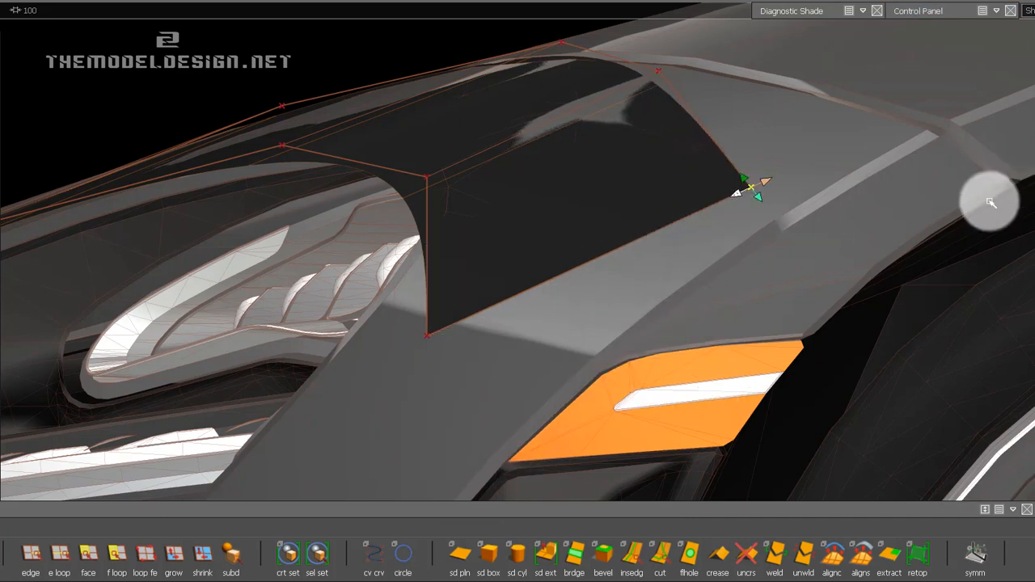
# Raise the end edge's upper CV and fit it to the corner where the hood seam meets the fender crease.
pyautogui.moveTo(533, 335); pyautogui.dragTo(906, 259)
pyautogui.moveTo(629, 283); pyautogui.dragTo(846, 255)
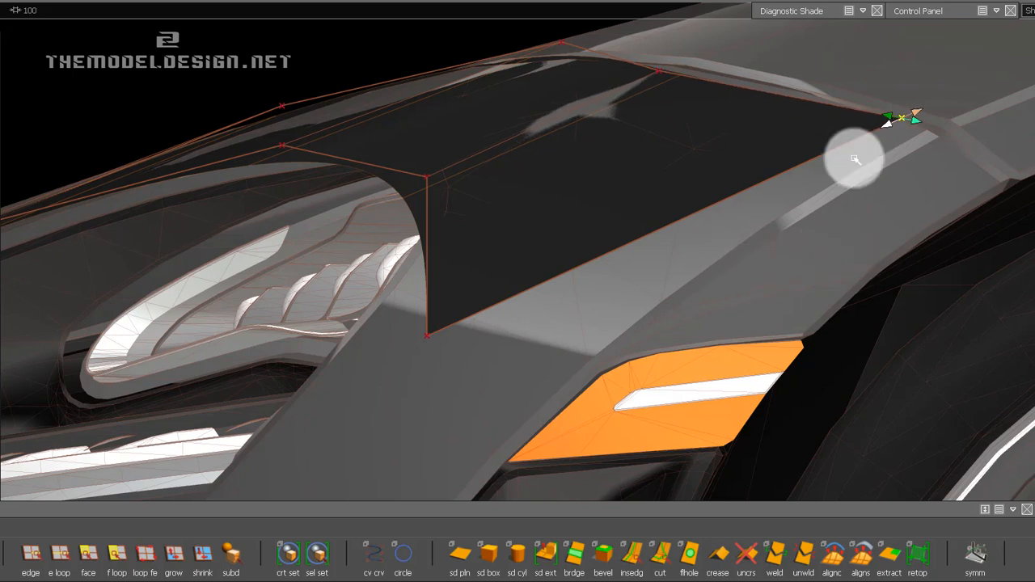
pyautogui.moveTo(840, 191); pyautogui.dragTo(988, 276)
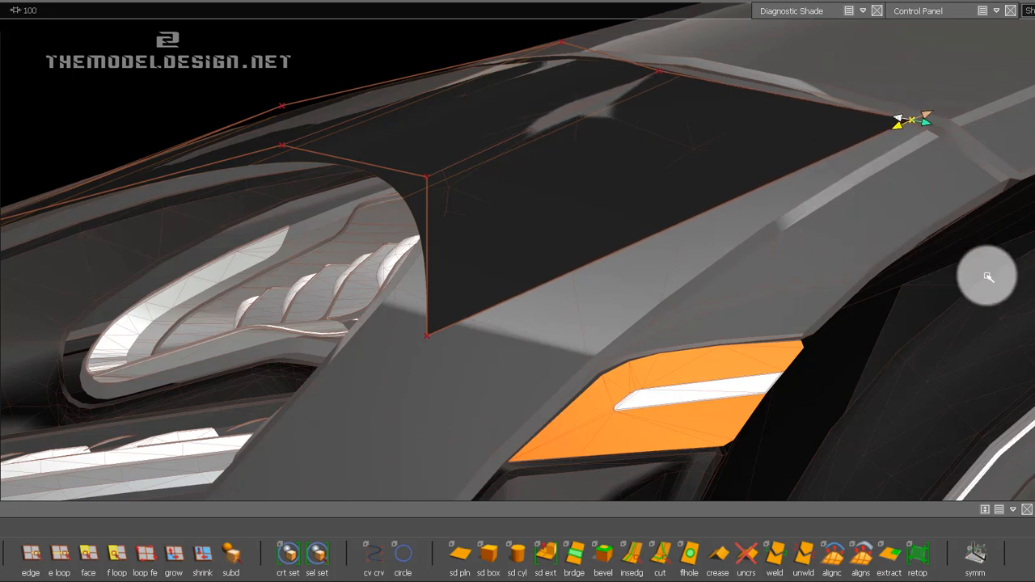
pyautogui.keyDown('ctrl'); pyautogui.keyDown('shift'); pyautogui.moveTo(944, 168); pyautogui.dragTo(964, 233); pyautogui.keyUp('shift'); pyautogui.keyUp('ctrl')
pyautogui.moveTo(894, 121); pyautogui.dragTo(970, 172)
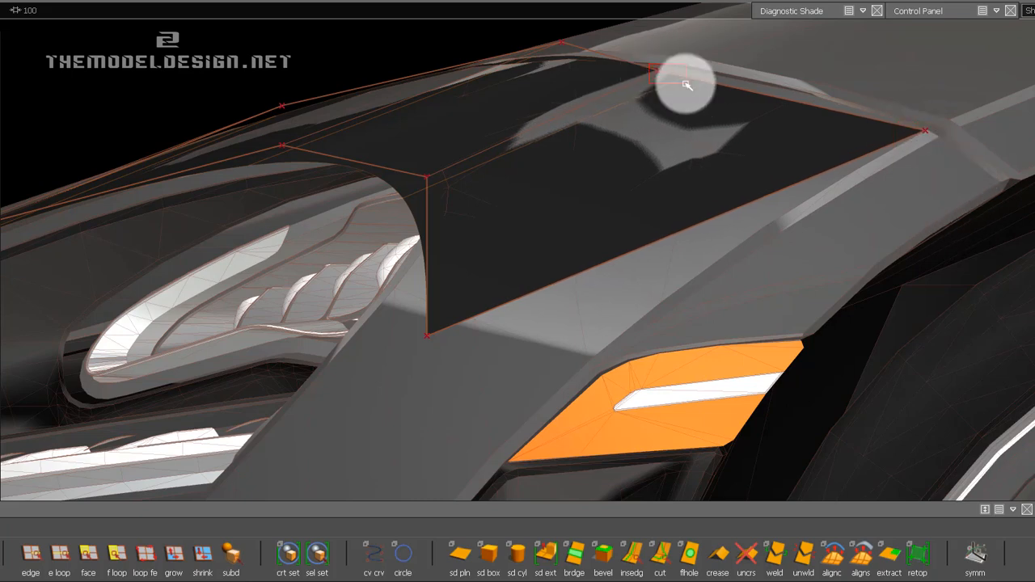
# Shift the second-to-last upper CV rearward along the hood seam, closer to the new end CV.
pyautogui.moveTo(685, 84); pyautogui.dragTo(686, 84)
pyautogui.keyDown('ctrl'); pyautogui.keyDown('shift'); pyautogui.moveTo(674, 91); pyautogui.dragTo(637, 70); pyautogui.keyUp('shift'); pyautogui.keyUp('ctrl')
pyautogui.moveTo(603, 138); pyautogui.dragTo(665, 61)
pyautogui.moveTo(608, 115); pyautogui.dragTo(866, 168, button='middle')
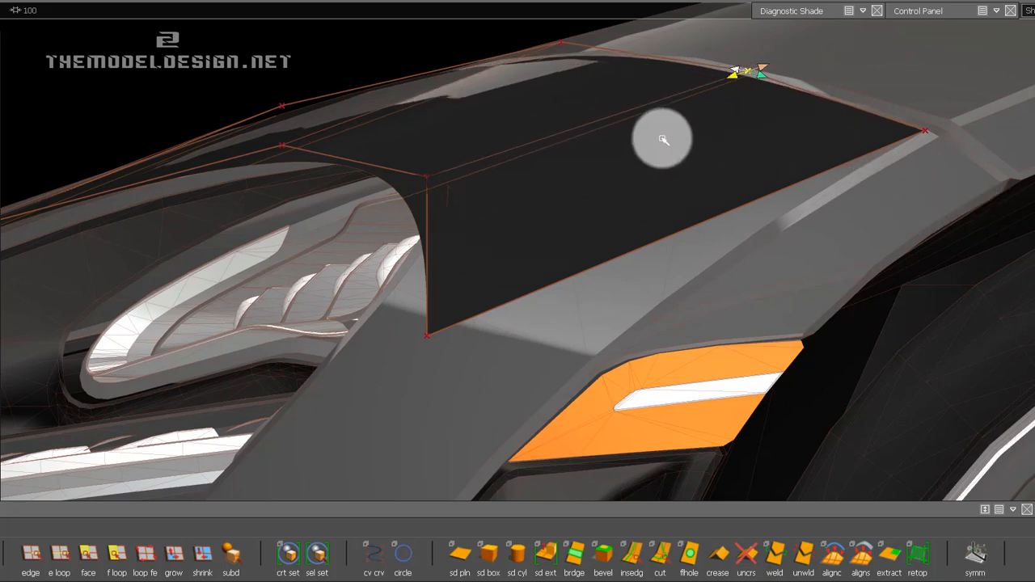
# Raise the upper CV above the lamp slightly and shift the bottom CV at the lamp's outer corner rearward.
pyautogui.click(561, 42)
pyautogui.keyDown('ctrl'); pyautogui.keyDown('shift'); pyautogui.click(569, 58); pyautogui.keyUp('shift'); pyautogui.keyUp('ctrl')
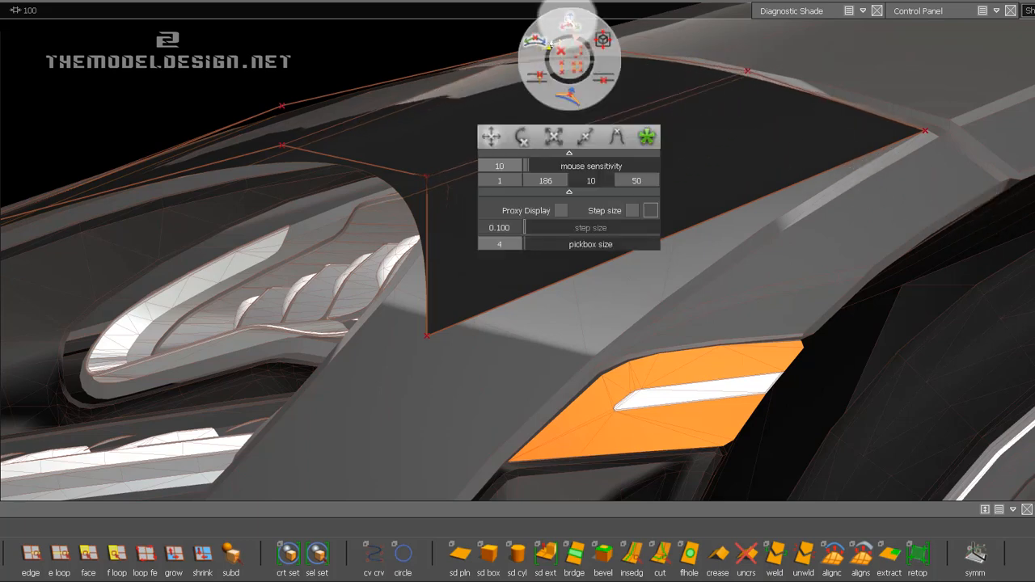
pyautogui.click(581, 152)
pyautogui.moveTo(581, 139); pyautogui.dragTo(567, 88, button='middle')
pyautogui.click(426, 176)
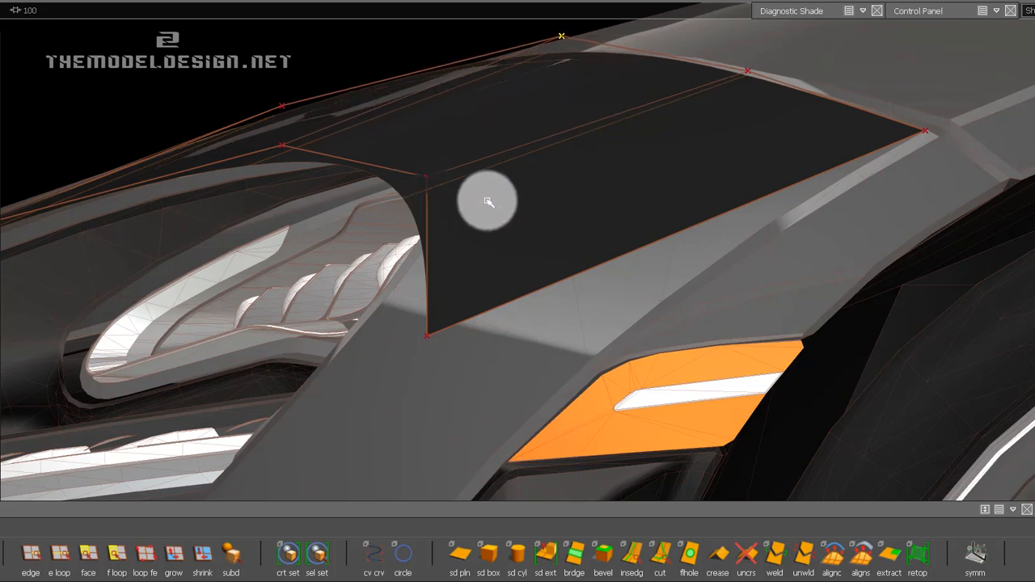
pyautogui.keyDown('ctrl'); pyautogui.keyDown('shift'); pyautogui.moveTo(480, 183); pyautogui.dragTo(687, 163); pyautogui.keyUp('shift'); pyautogui.keyUp('ctrl')
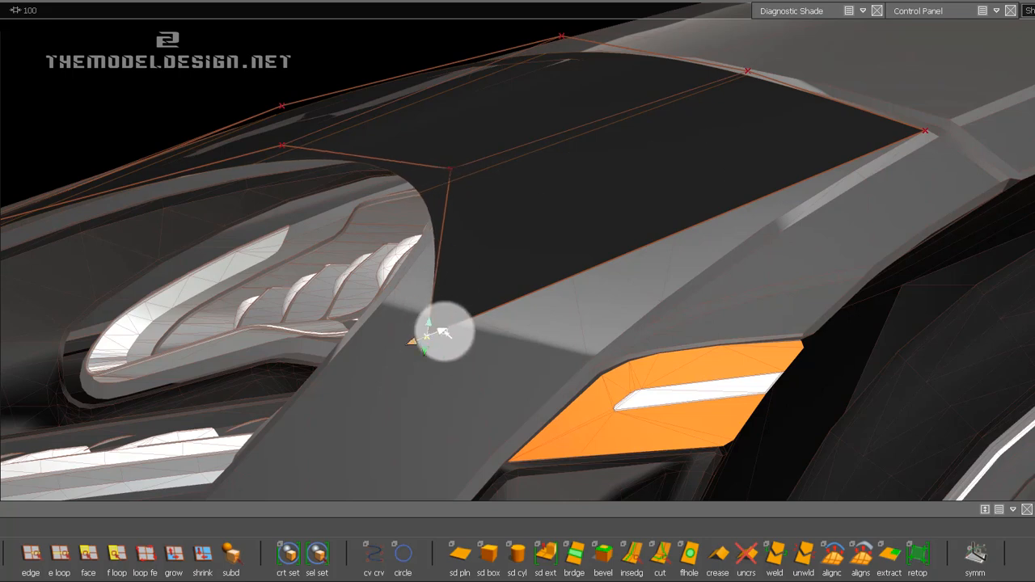
# Slide the end edge's lower CV forward and fit it to the edge of the headlight surround.
pyautogui.moveTo(455, 359); pyautogui.dragTo(315, 362)
pyautogui.moveTo(483, 370); pyautogui.dragTo(238, 370)
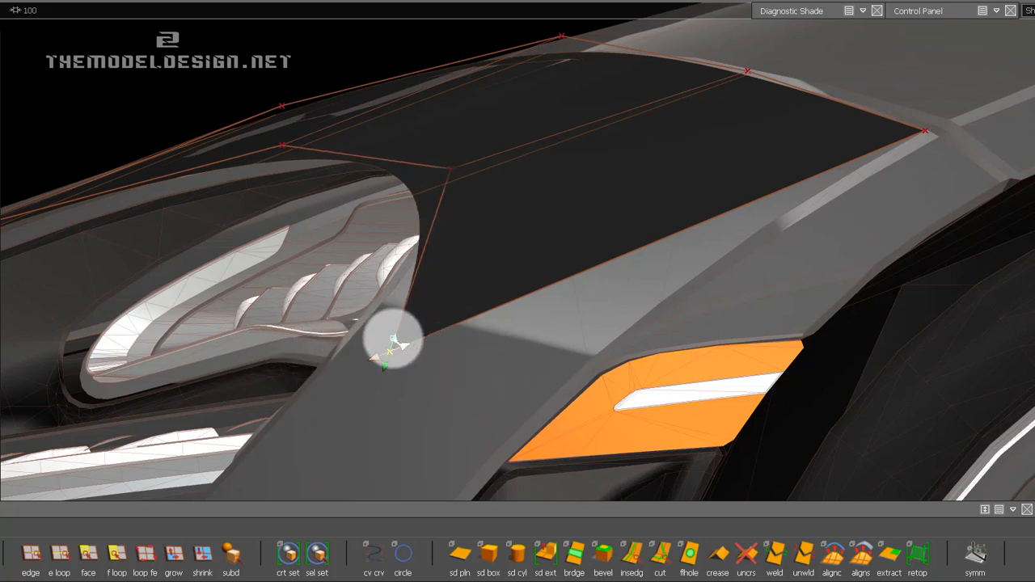
pyautogui.moveTo(394, 339); pyautogui.dragTo(411, 361)
pyautogui.moveTo(411, 361); pyautogui.dragTo(405, 330, button='middle')
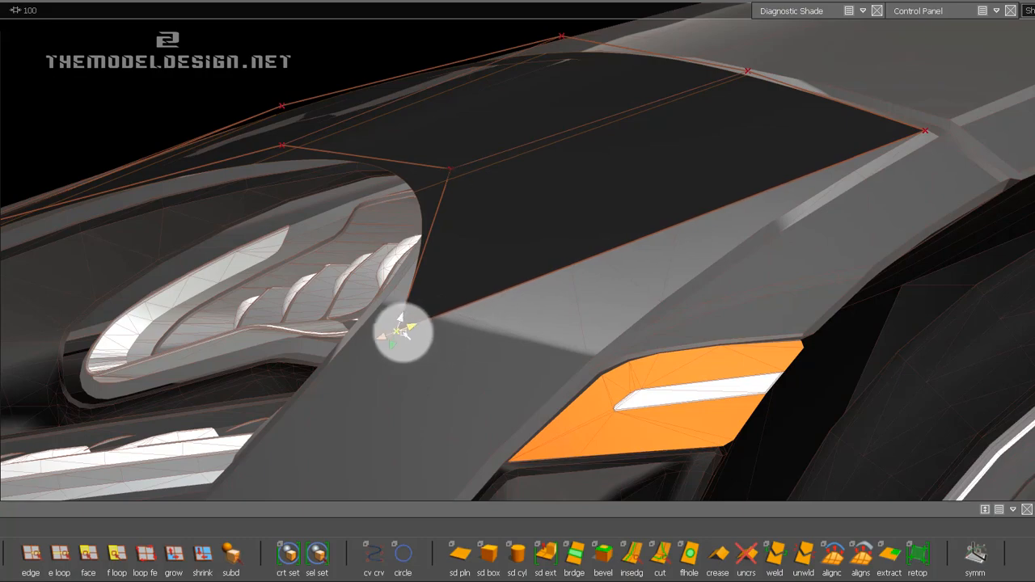
pyautogui.moveTo(512, 345); pyautogui.dragTo(374, 360, button='middle')
pyautogui.moveTo(528, 361); pyautogui.dragTo(284, 363, button='middle')
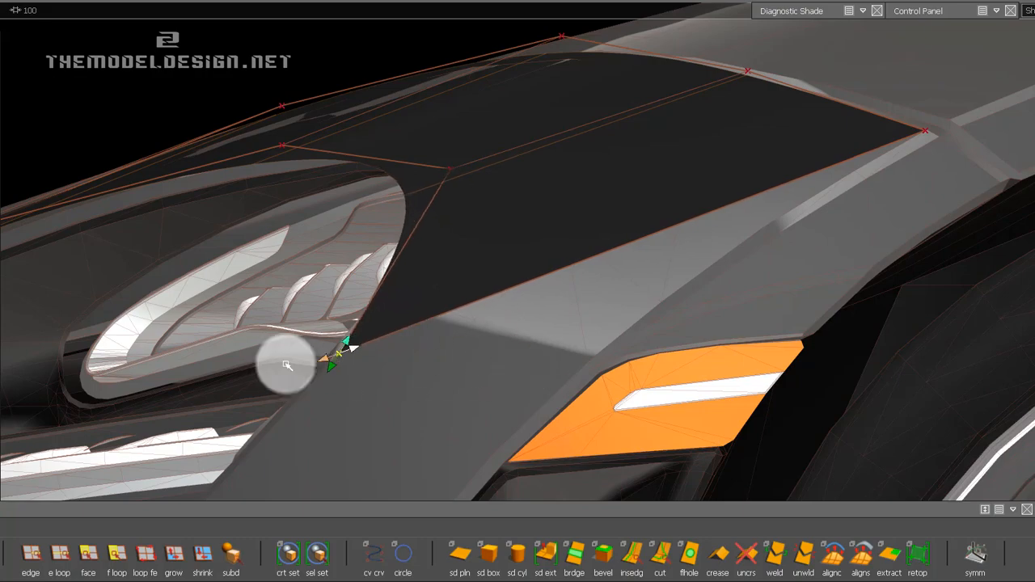
# Nudge the bottom CV at the lamp's upper outer corner slightly outward in the front view.
pyautogui.keyDown('alt'); pyautogui.moveTo(568, 167); pyautogui.dragTo(1032, 90); pyautogui.keyUp('alt')
pyautogui.keyDown('alt'); pyautogui.keyDown('shift'); pyautogui.moveTo(670, 129); pyautogui.dragTo(580, 245); pyautogui.keyUp('shift'); pyautogui.keyUp('alt')
pyautogui.moveTo(588, 237)
pyautogui.keyDown('alt'); pyautogui.keyDown('shift'); pyautogui.mouseDown(button='right')
pyautogui.moveTo(603, 208)
pyautogui.moveTo(574, 234)
pyautogui.mouseUp(button='right'); pyautogui.keyUp('shift'); pyautogui.keyUp('alt')
pyautogui.keyDown('alt'); pyautogui.keyDown('shift'); pyautogui.moveTo(573, 234); pyautogui.dragTo(550, 291, button='middle'); pyautogui.keyUp('shift'); pyautogui.keyUp('alt')
pyautogui.keyDown('ctrl'); pyautogui.keyDown('shift'); pyautogui.moveTo(500, 226); pyautogui.dragTo(481, 220); pyautogui.keyUp('shift'); pyautogui.keyUp('ctrl')
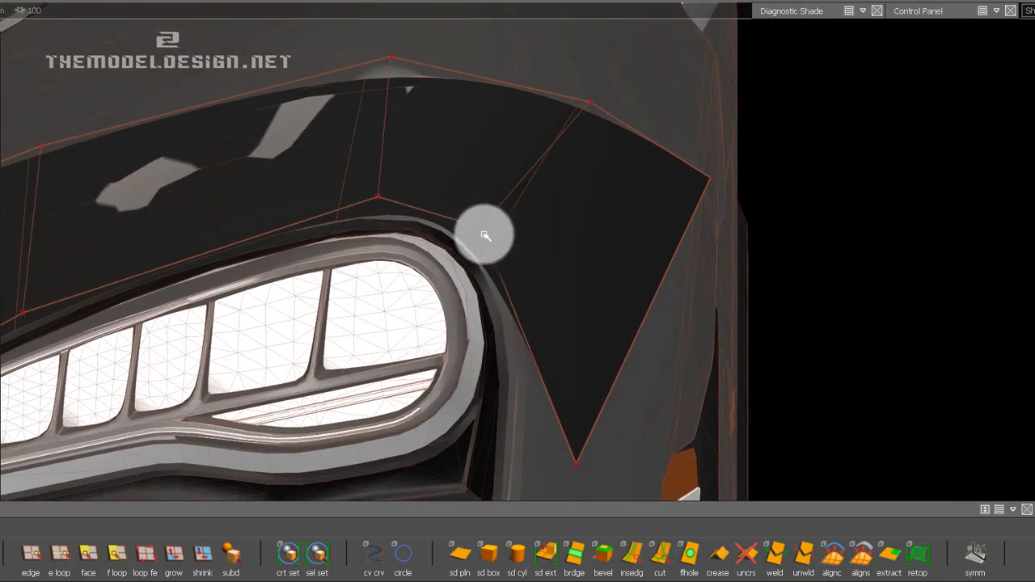
pyautogui.click(486, 233)
pyautogui.moveTo(535, 241); pyautogui.dragTo(672, 251, button='middle')
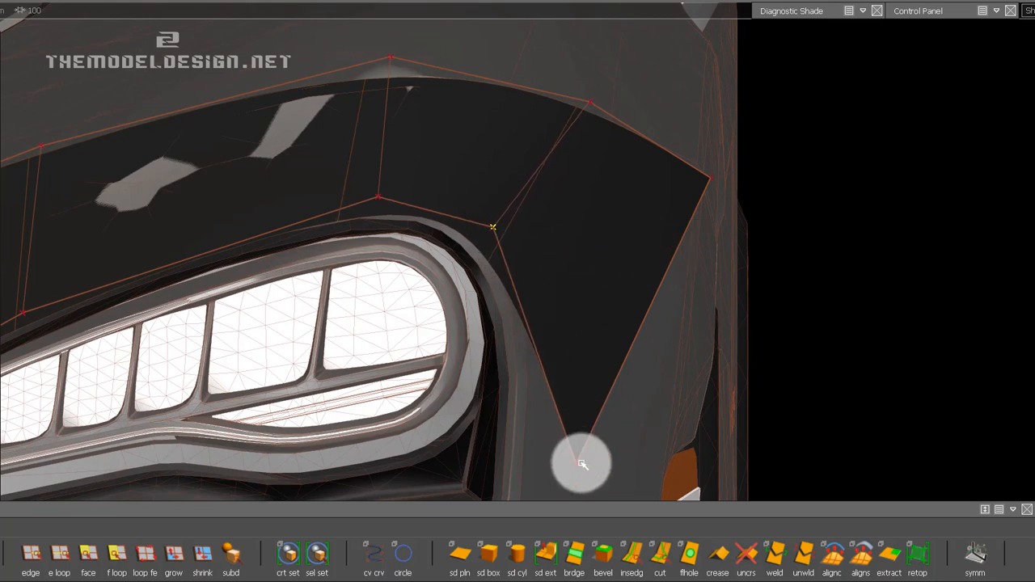
# Move the end edge's lower CV inward and up toward the outer edge of the headlight surround.
pyautogui.moveTo(598, 448); pyautogui.dragTo(502, 438, button='middle')
pyautogui.moveTo(615, 402); pyautogui.dragTo(684, 345, button='right')
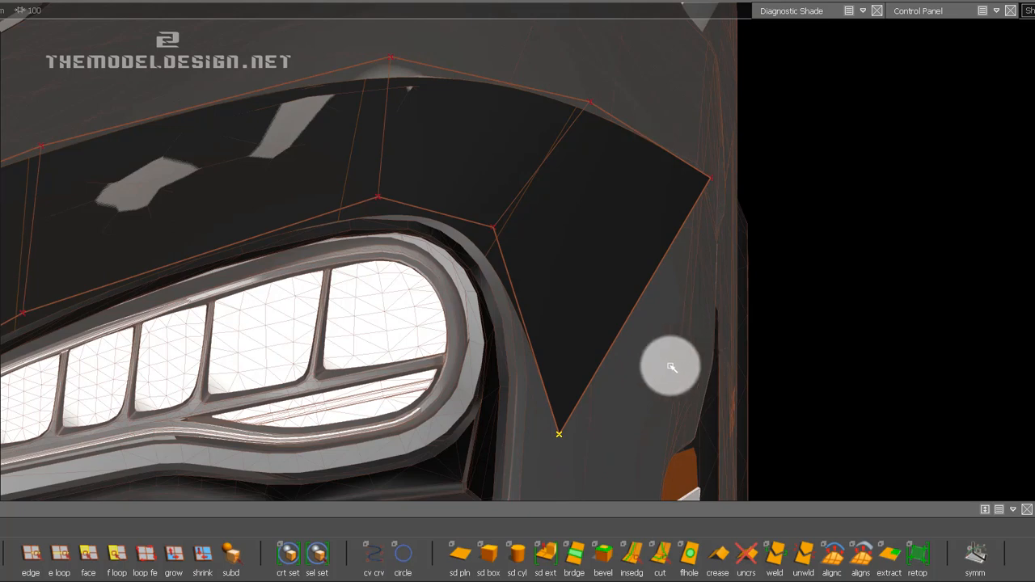
pyautogui.moveTo(671, 366); pyautogui.dragTo(517, 339, button='middle')
pyautogui.moveTo(603, 428); pyautogui.dragTo(630, 166, button='right')
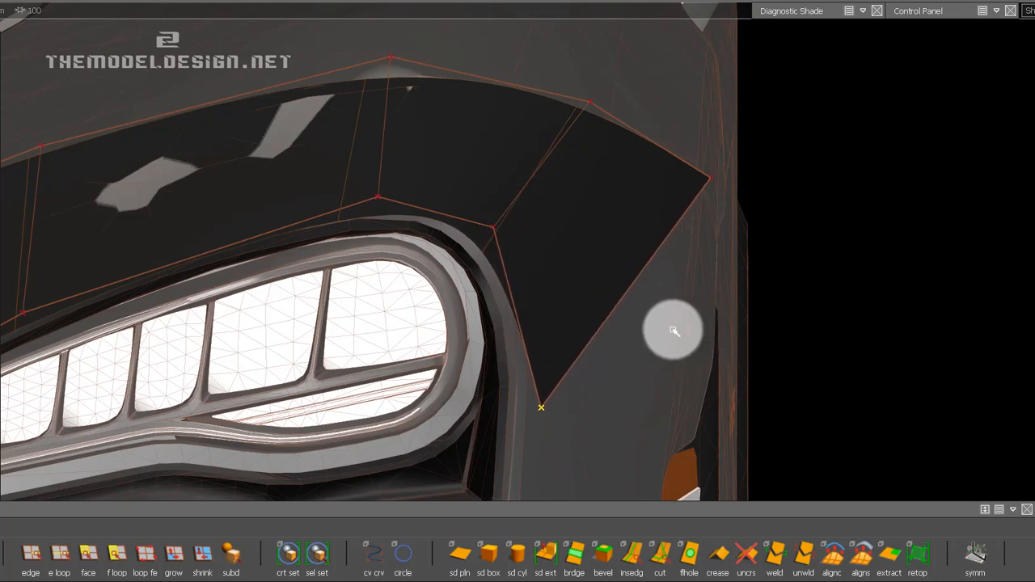
pyautogui.moveTo(673, 331); pyautogui.dragTo(557, 328, button='middle')
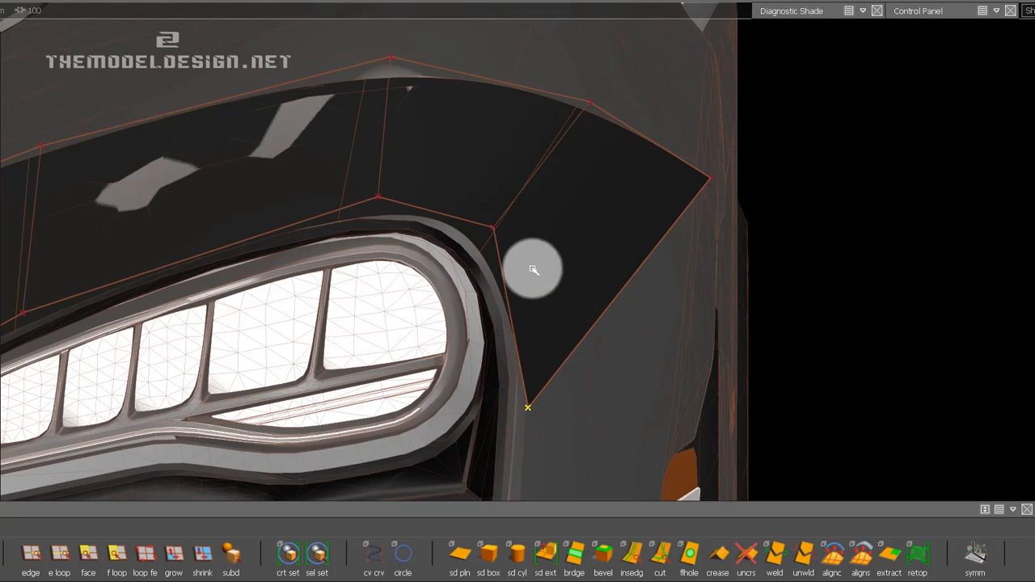
# Shift the bottom CV above the lamp's outer end inward along the lamp contour and raise the opposite upper CV slightly.
pyautogui.keyDown('alt'); pyautogui.keyDown('shift'); pyautogui.moveTo(497, 203); pyautogui.dragTo(428, 254, button='right'); pyautogui.keyUp('shift'); pyautogui.keyUp('alt')
pyautogui.keyDown('alt'); pyautogui.keyDown('shift'); pyautogui.moveTo(455, 281); pyautogui.dragTo(500, 274, button='middle'); pyautogui.keyUp('shift'); pyautogui.keyUp('alt')
pyautogui.keyDown('alt'); pyautogui.keyDown('shift'); pyautogui.moveTo(499, 274); pyautogui.dragTo(430, 208, button='right'); pyautogui.keyUp('shift'); pyautogui.keyUp('alt')
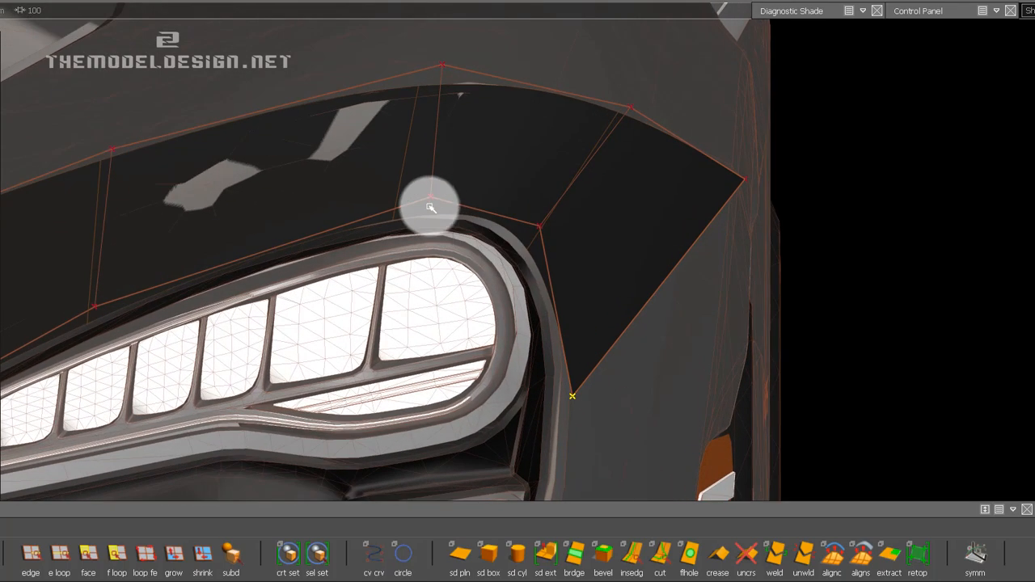
pyautogui.moveTo(471, 275); pyautogui.dragTo(355, 67, button='middle')
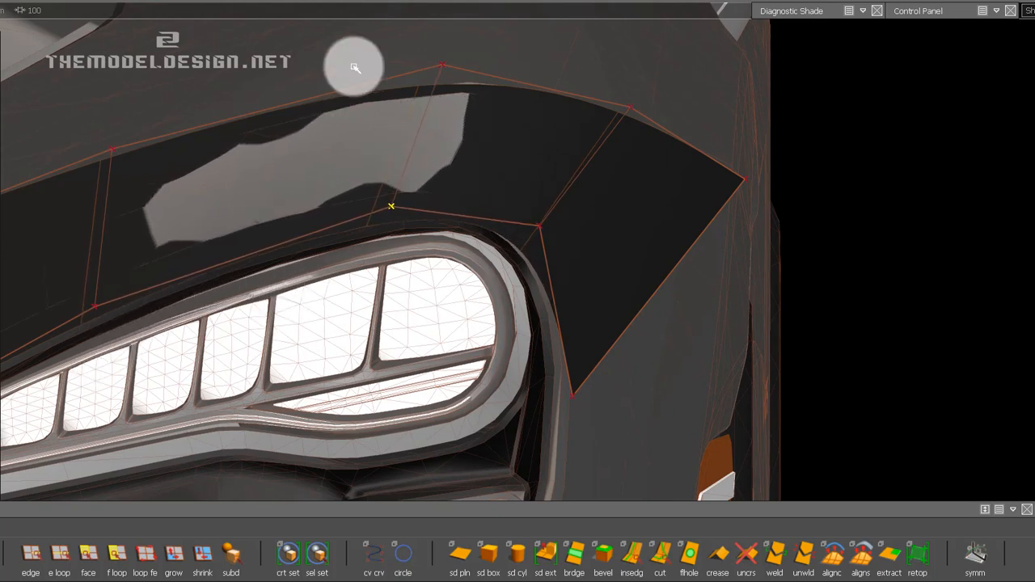
pyautogui.click(441, 67)
pyautogui.moveTo(464, 134); pyautogui.dragTo(445, 111, button='middle')
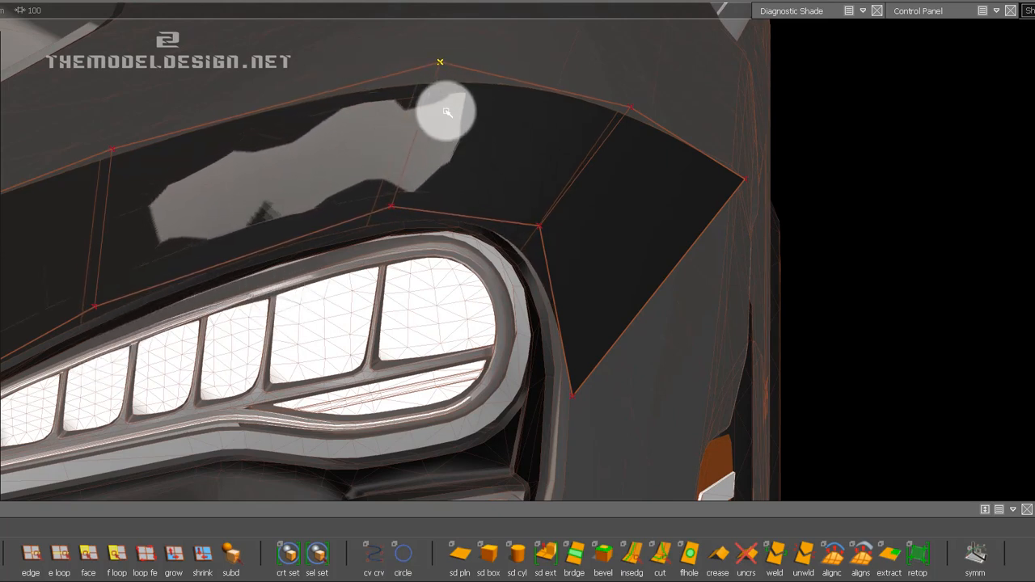
# Nudge the lamp's outer corner CV inward and move the lower end CV inward onto the headlight surround's edge.
pyautogui.click(539, 230)
pyautogui.moveTo(608, 237); pyautogui.dragTo(554, 274)
pyautogui.click(572, 397)
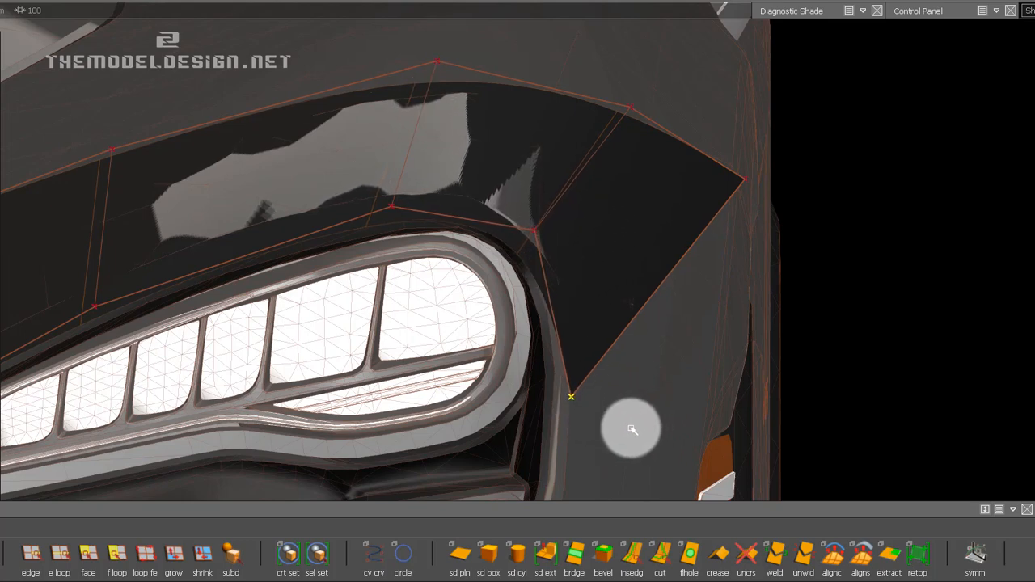
pyautogui.moveTo(632, 430); pyautogui.dragTo(542, 397)
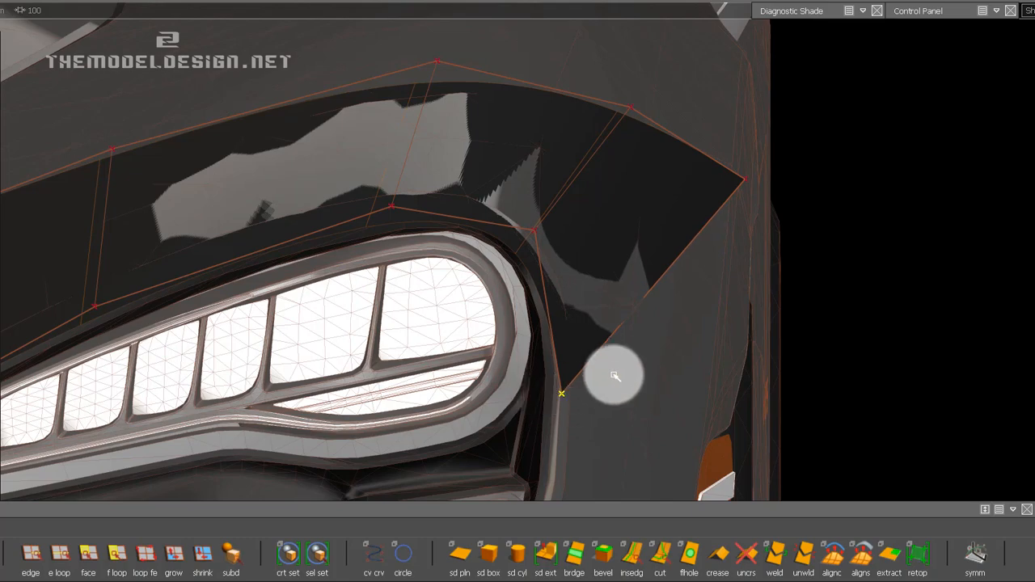
pyautogui.moveTo(626, 387); pyautogui.dragTo(587, 400)
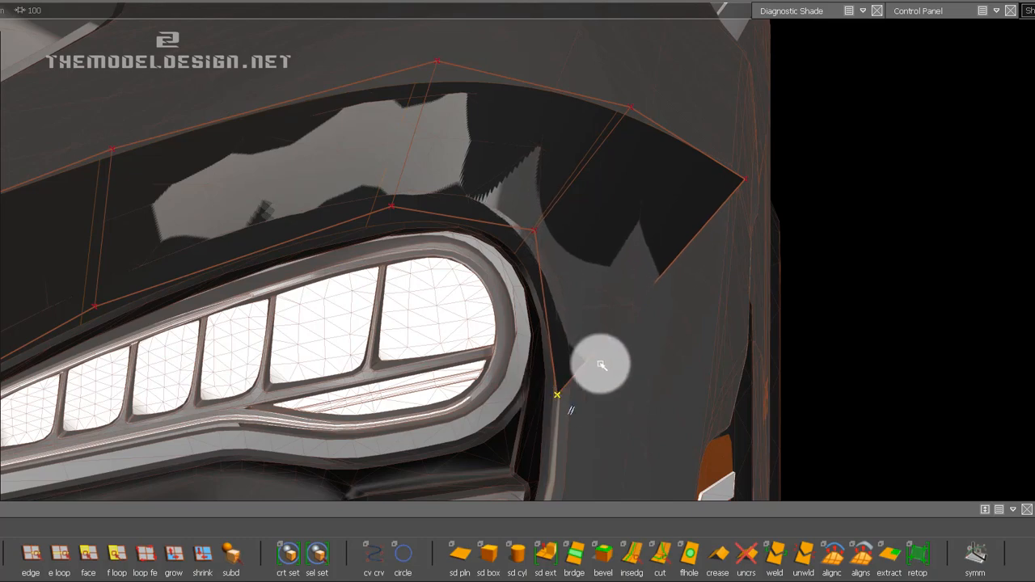
pyautogui.keyDown('alt'); pyautogui.keyDown('shift'); pyautogui.moveTo(645, 270); pyautogui.dragTo(583, 315, button='right'); pyautogui.keyUp('shift'); pyautogui.keyUp('alt')
pyautogui.keyDown('alt'); pyautogui.keyDown('shift'); pyautogui.moveTo(582, 315); pyautogui.dragTo(580, 299, button='middle'); pyautogui.keyUp('shift'); pyautogui.keyUp('alt')
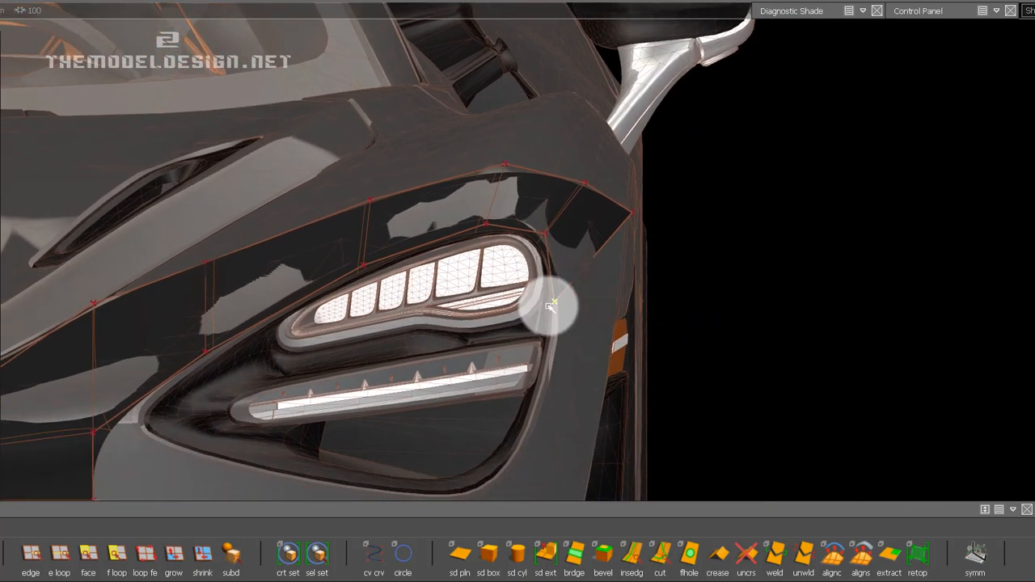
pyautogui.keyDown('alt'); pyautogui.keyDown('shift'); pyautogui.moveTo(550, 306); pyautogui.dragTo(529, 346); pyautogui.keyUp('shift'); pyautogui.keyUp('alt')
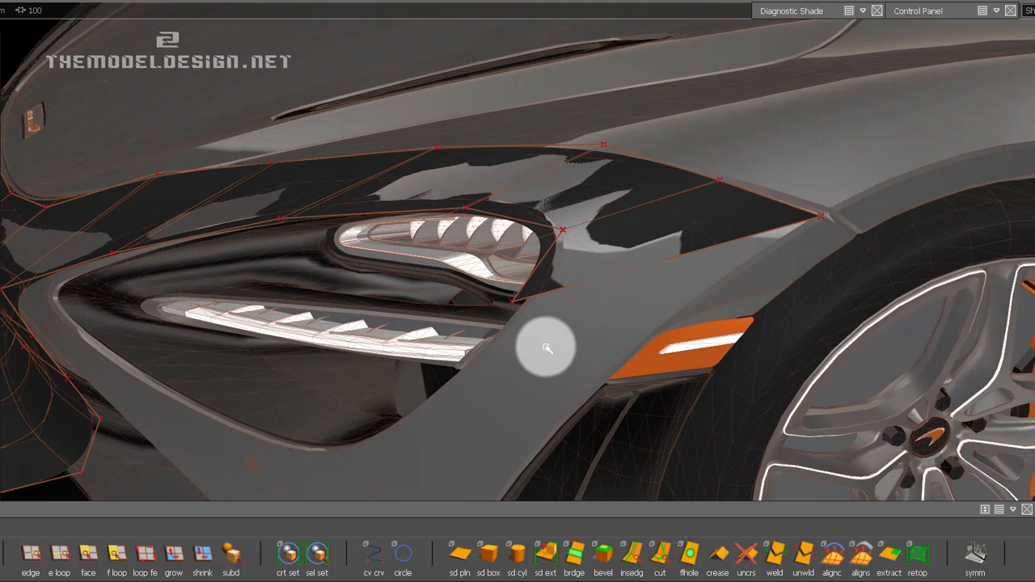
# Extrude the edge running from the lamp's outer end to the wheel-arch seam down and rearward as a new face, using the global direction.
pyautogui.keyDown('alt'); pyautogui.keyDown('shift'); pyautogui.moveTo(517, 295); pyautogui.dragTo(612, 272); pyautogui.keyUp('shift'); pyautogui.keyUp('alt')
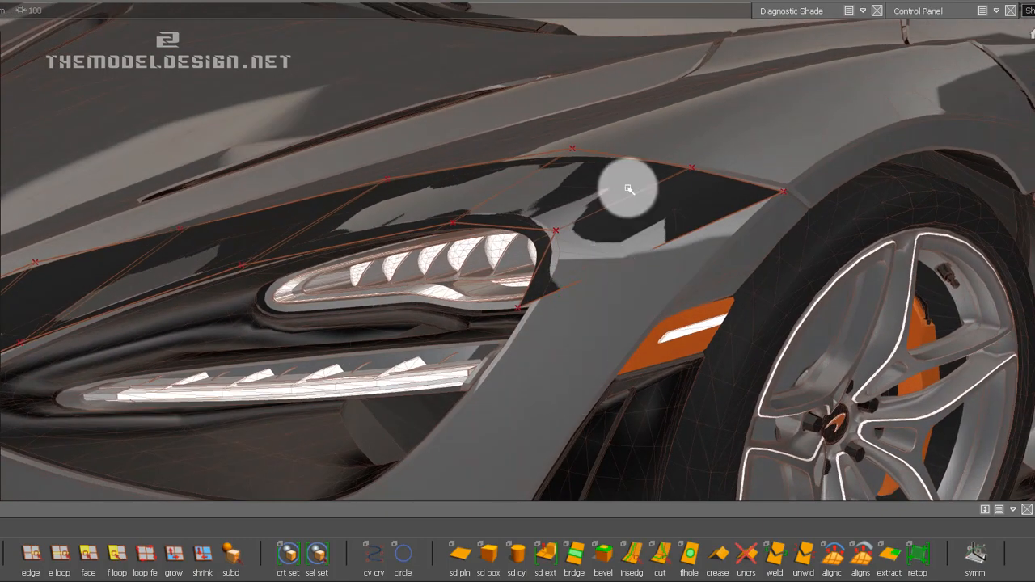
pyautogui.keyDown('alt'); pyautogui.keyDown('shift'); pyautogui.moveTo(628, 188); pyautogui.dragTo(633, 185); pyautogui.keyUp('shift'); pyautogui.keyUp('alt')
pyautogui.keyDown('ctrl'); pyautogui.keyDown('shift'); pyautogui.moveTo(529, 284); pyautogui.dragTo(570, 286); pyautogui.keyUp('shift'); pyautogui.keyUp('ctrl')
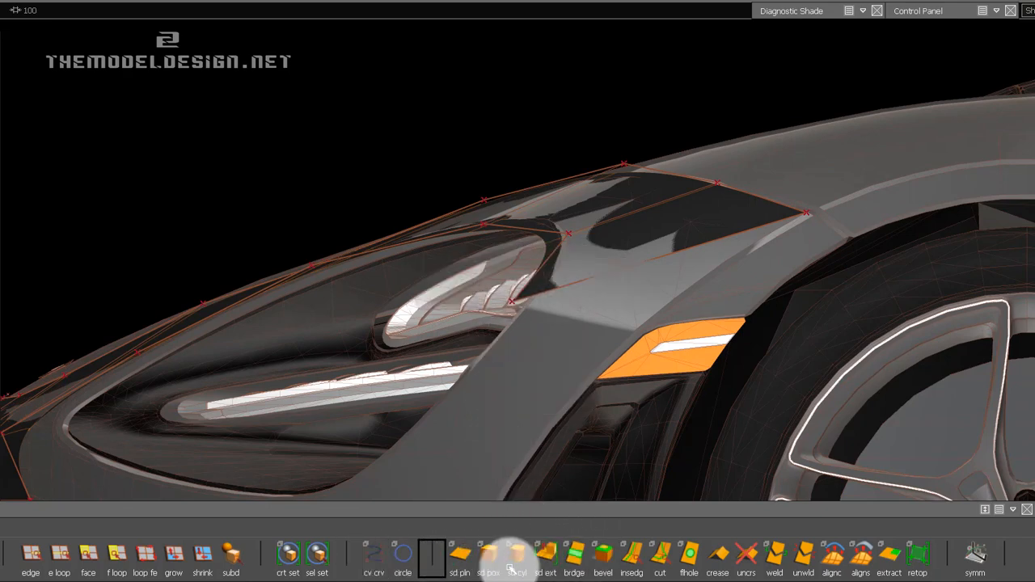
pyautogui.click(31, 555)
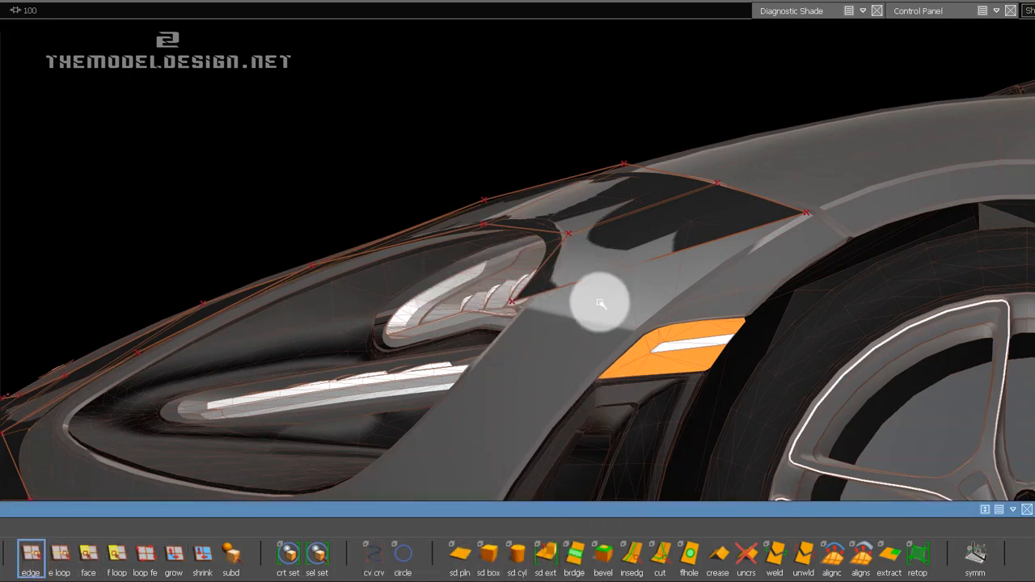
pyautogui.click(595, 279)
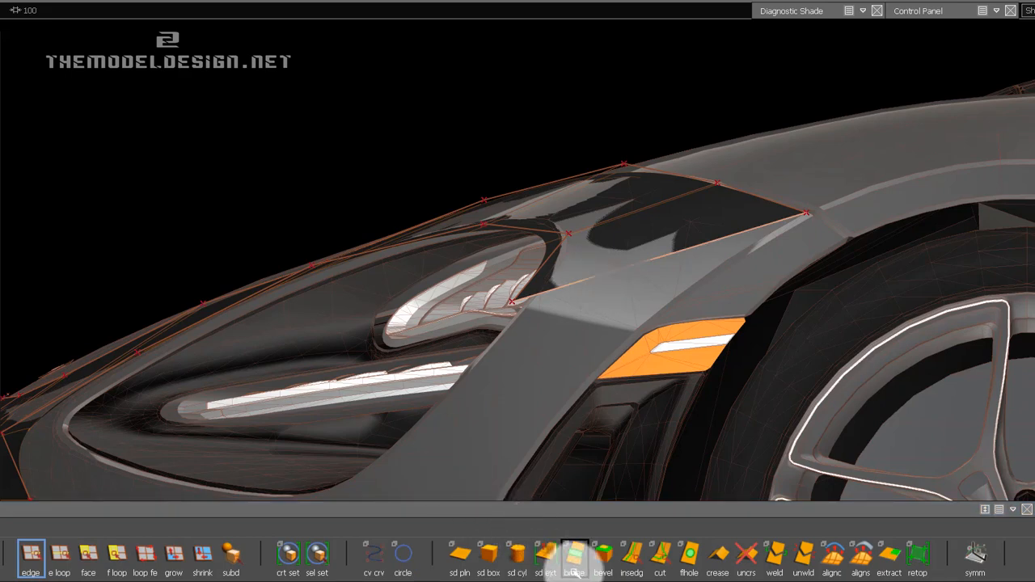
pyautogui.click(546, 558)
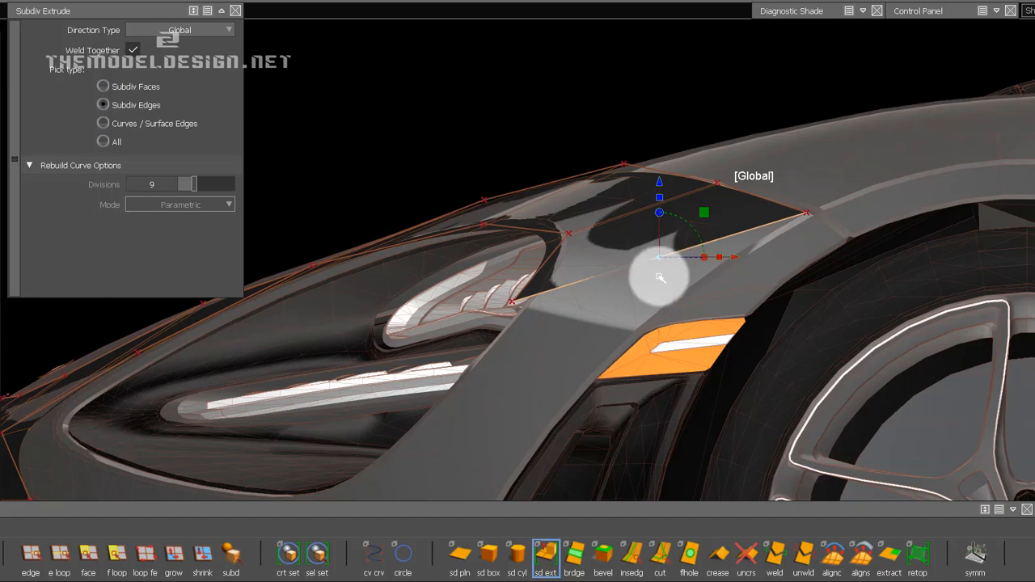
pyautogui.moveTo(660, 278); pyautogui.dragTo(712, 366)
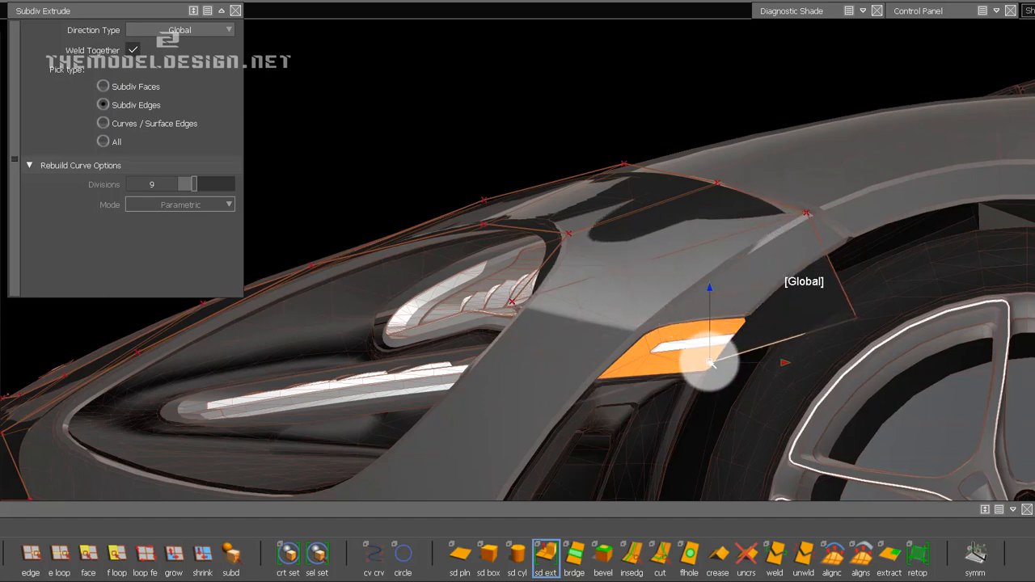
# Slide the former end CV near the wheel-arch seam inward along the fender line.
pyautogui.keyDown('ctrl'); pyautogui.keyDown('shift'); pyautogui.moveTo(793, 230); pyautogui.dragTo(833, 210); pyautogui.keyUp('shift'); pyautogui.keyUp('ctrl')
pyautogui.click(915, 10)
pyautogui.click(911, 409)
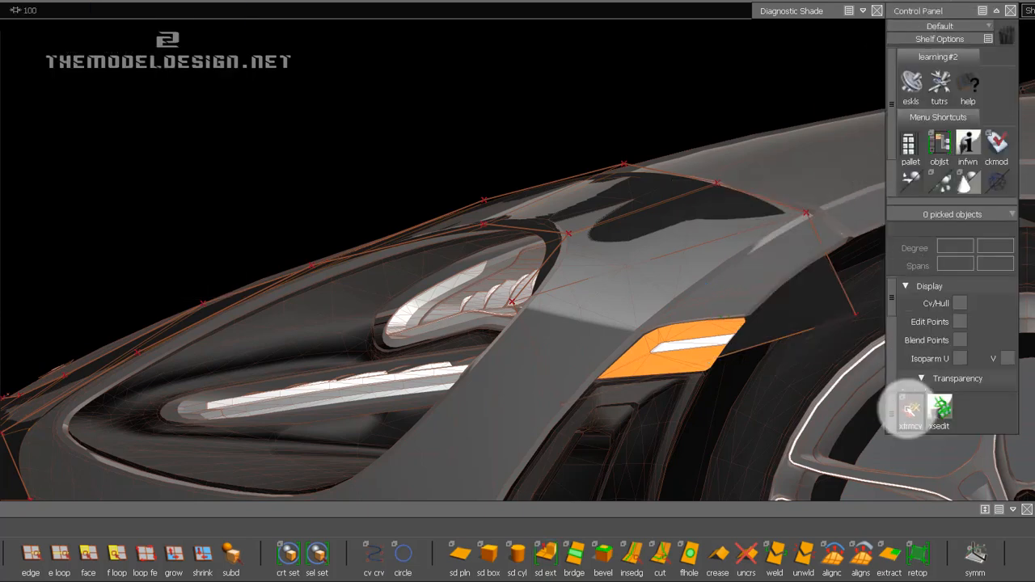
pyautogui.click(812, 219)
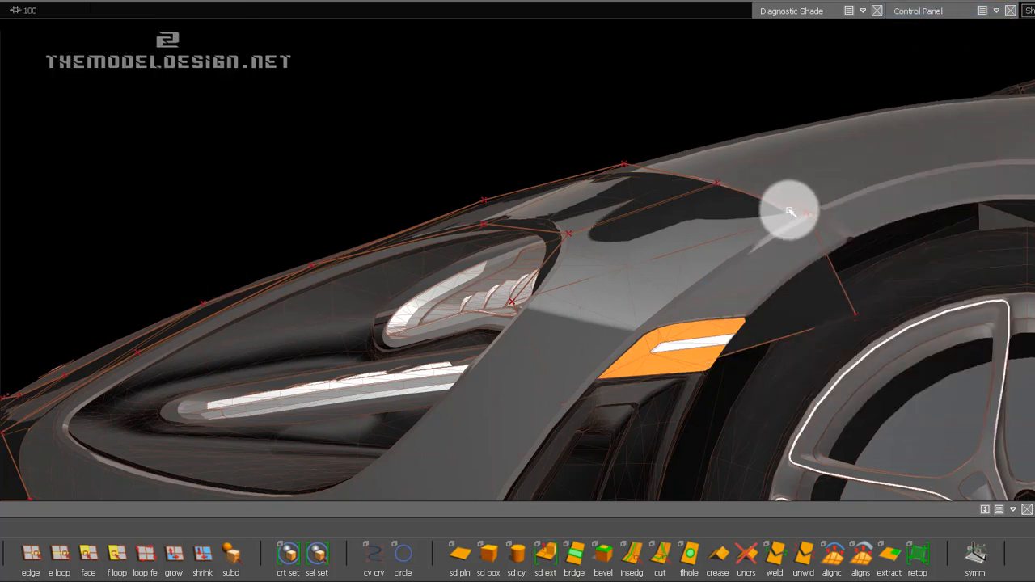
pyautogui.moveTo(789, 207); pyautogui.dragTo(575, 165)
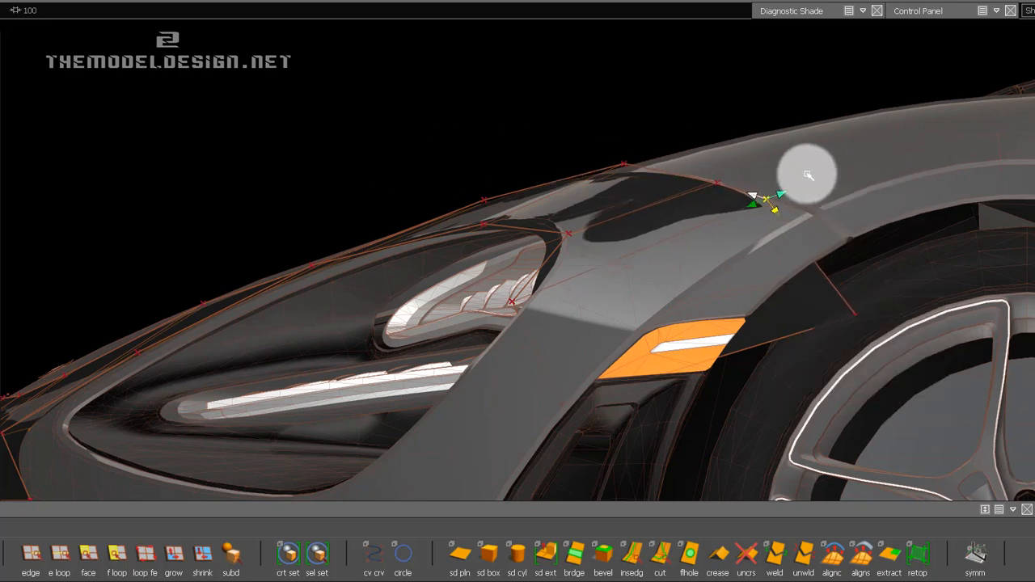
# Move the new face's outer CV up to the wheel-arch seam and adjust its sideways position in the front view.
pyautogui.click(857, 318)
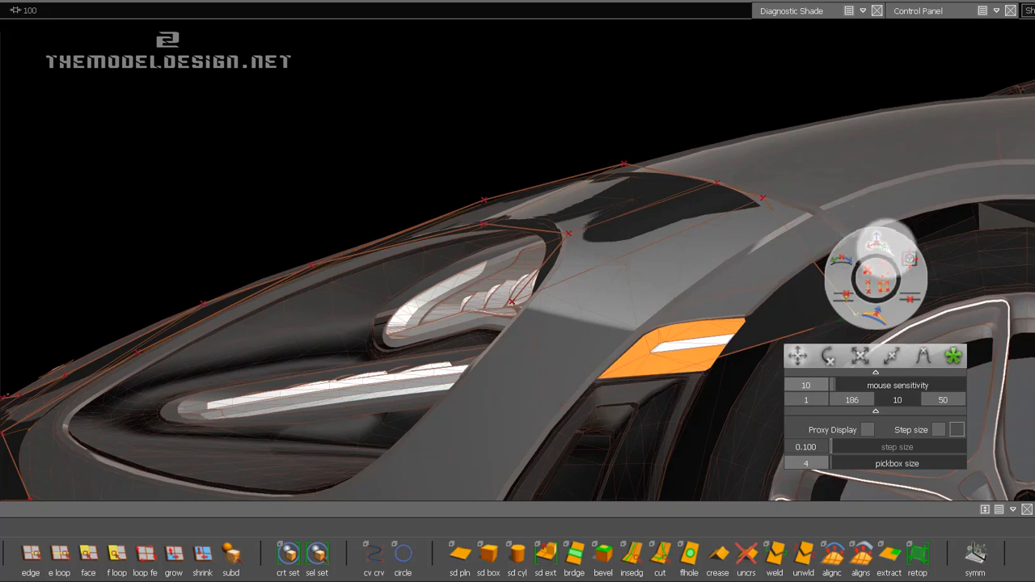
pyautogui.moveTo(877, 240); pyautogui.dragTo(876, 176)
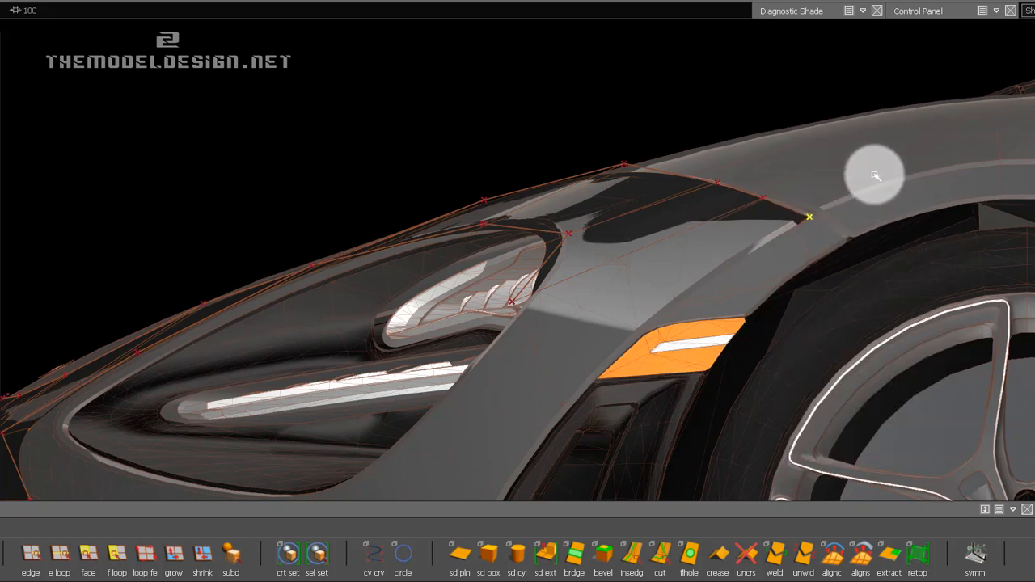
pyautogui.click(1034, 66)
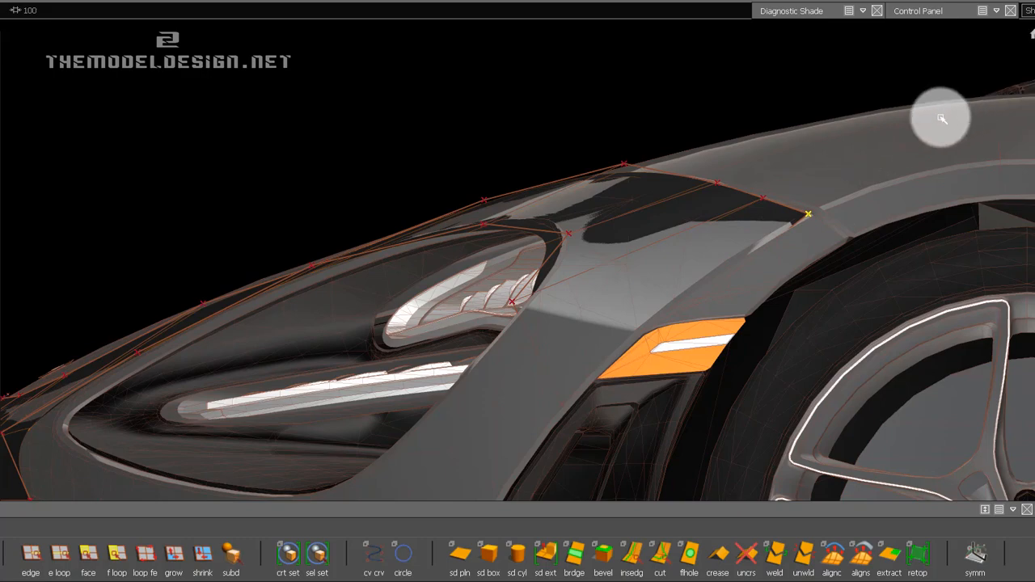
pyautogui.keyDown('alt'); pyautogui.keyDown('shift'); pyautogui.moveTo(728, 318); pyautogui.dragTo(936, 307, button='right'); pyautogui.keyUp('shift'); pyautogui.keyUp('alt')
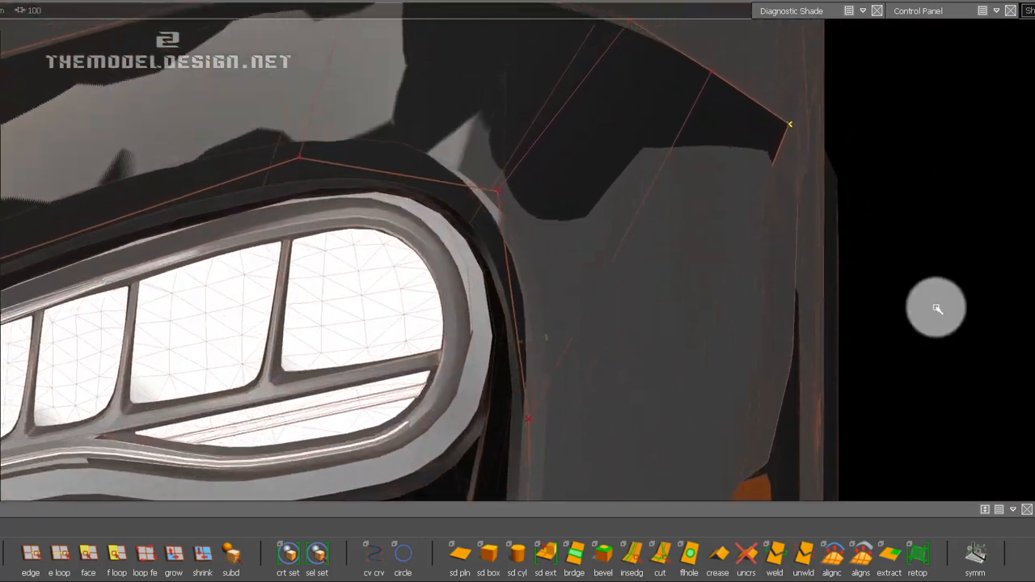
pyautogui.moveTo(996, 308); pyautogui.dragTo(847, 308, button='middle')
# Fine-tune the intermediate CVs on the strip's upper edge so they follow the fender seam.
pyautogui.keyDown('alt'); pyautogui.keyDown('shift'); pyautogui.click(1034, 89); pyautogui.keyUp('shift'); pyautogui.keyUp('alt')
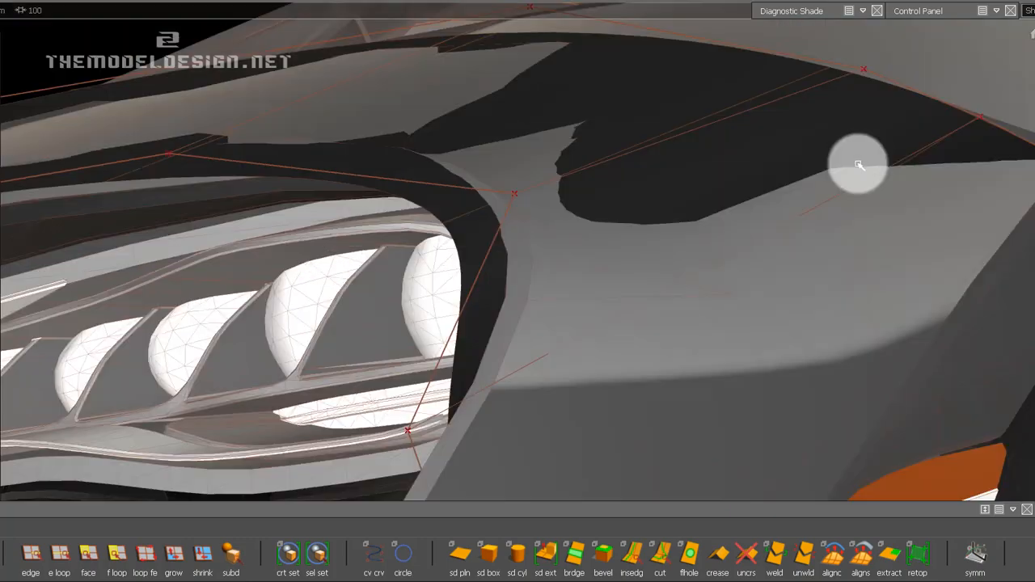
pyautogui.keyDown('alt'); pyautogui.keyDown('shift'); pyautogui.moveTo(857, 165); pyautogui.dragTo(878, 199); pyautogui.keyUp('shift'); pyautogui.keyUp('alt')
pyautogui.keyDown('alt'); pyautogui.keyDown('shift'); pyautogui.moveTo(878, 199); pyautogui.dragTo(575, 299, button='middle'); pyautogui.keyUp('shift'); pyautogui.keyUp('alt')
pyautogui.moveTo(560, 304); pyautogui.dragTo(659, 184)
pyautogui.click(615, 217)
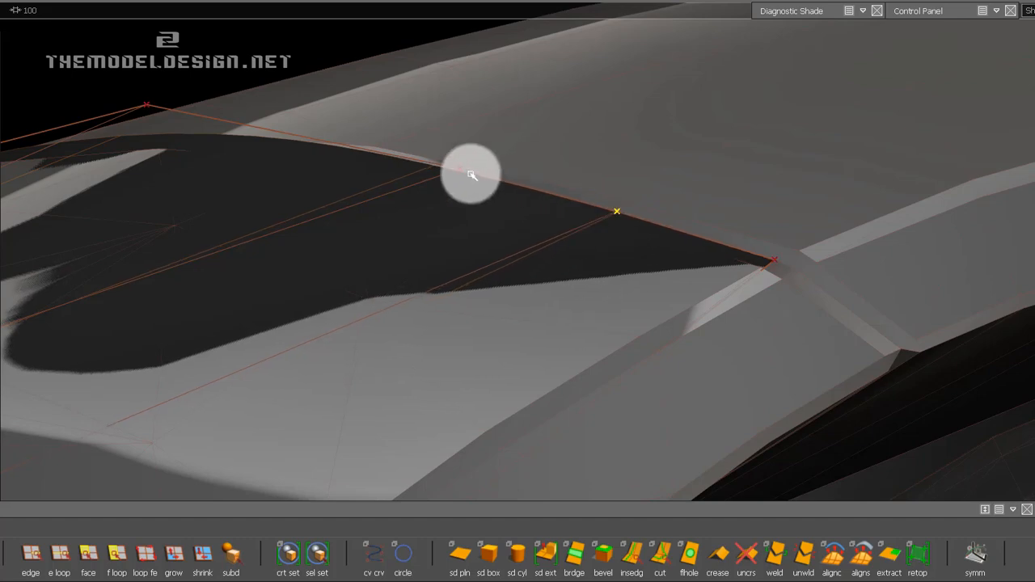
pyautogui.moveTo(495, 203); pyautogui.dragTo(474, 203)
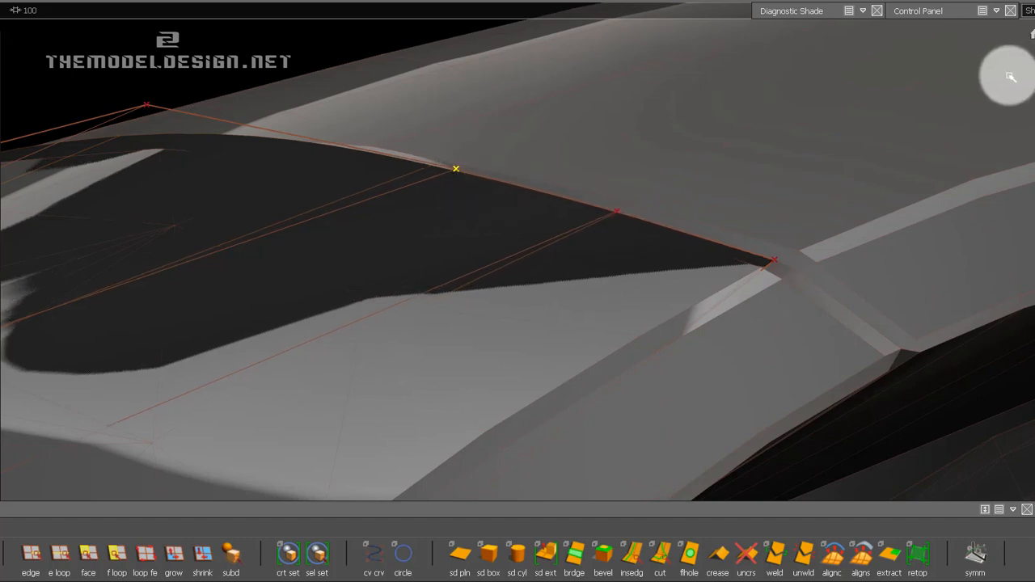
# Shift the CV at the lamp's lower outer end outward in the front view, along the headlight surround.
pyautogui.keyDown('alt'); pyautogui.keyDown('shift'); pyautogui.moveTo(1025, 73); pyautogui.dragTo(748, 207); pyautogui.keyUp('shift'); pyautogui.keyUp('alt')
pyautogui.keyDown('alt'); pyautogui.keyDown('shift'); pyautogui.moveTo(363, 281); pyautogui.dragTo(540, 220, button='middle'); pyautogui.keyUp('shift'); pyautogui.keyUp('alt')
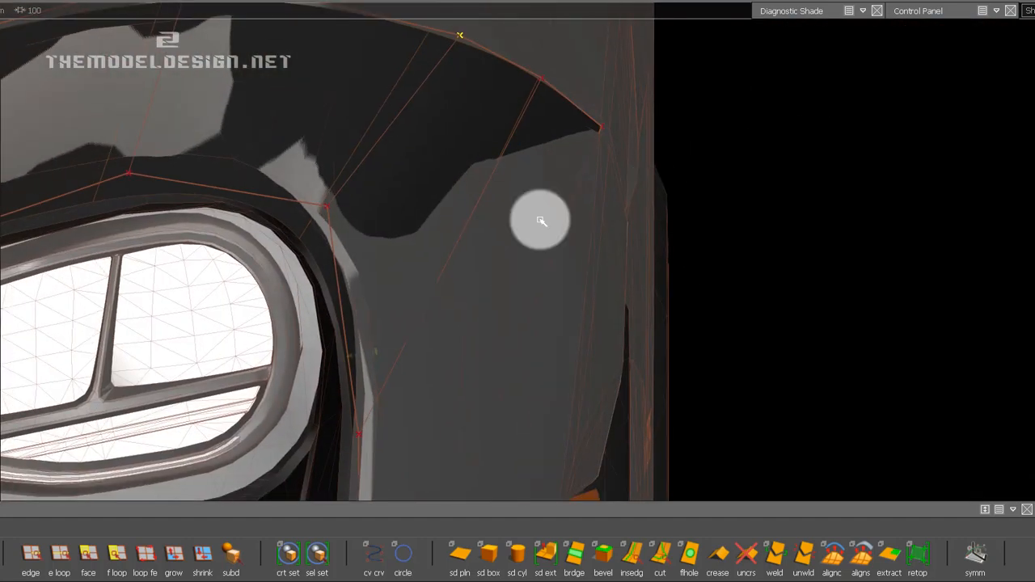
pyautogui.click(358, 435)
pyautogui.keyDown('alt'); pyautogui.keyDown('shift'); pyautogui.moveTo(466, 350); pyautogui.dragTo(475, 279, button='right'); pyautogui.keyUp('shift'); pyautogui.keyUp('alt')
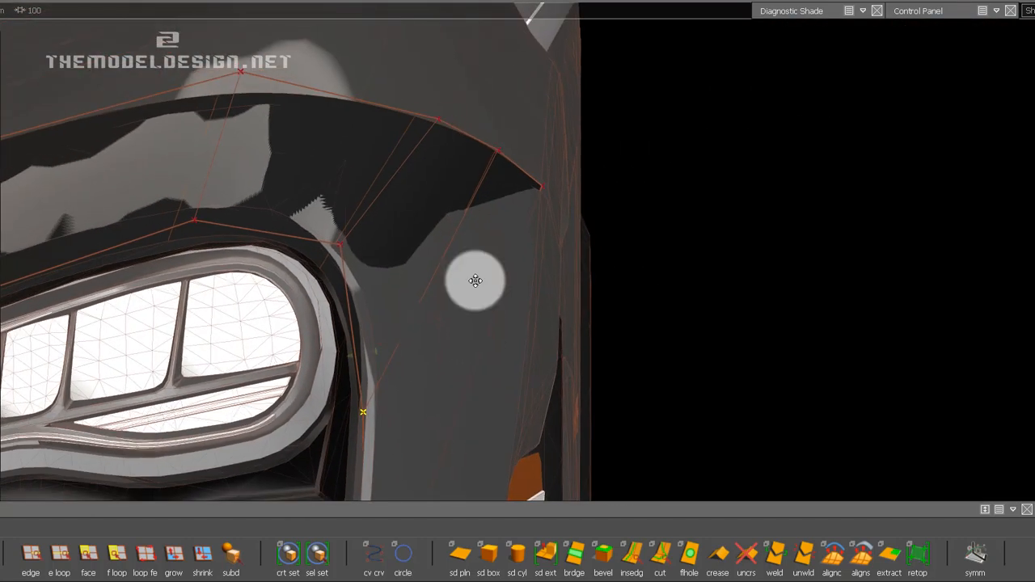
pyautogui.keyDown('alt'); pyautogui.keyDown('shift'); pyautogui.moveTo(476, 280); pyautogui.dragTo(483, 116, button='middle'); pyautogui.keyUp('shift'); pyautogui.keyUp('alt')
pyautogui.keyDown('alt'); pyautogui.keyDown('shift'); pyautogui.moveTo(414, 460); pyautogui.dragTo(448, 388, button='middle'); pyautogui.keyUp('shift'); pyautogui.keyUp('alt')
pyautogui.moveTo(396, 410); pyautogui.dragTo(457, 459)
pyautogui.keyDown('alt'); pyautogui.keyDown('shift'); pyautogui.moveTo(679, 286); pyautogui.dragTo(672, 352, button='middle'); pyautogui.keyUp('shift'); pyautogui.keyUp('alt')
pyautogui.moveTo(723, 325); pyautogui.dragTo(917, 312, button='middle')
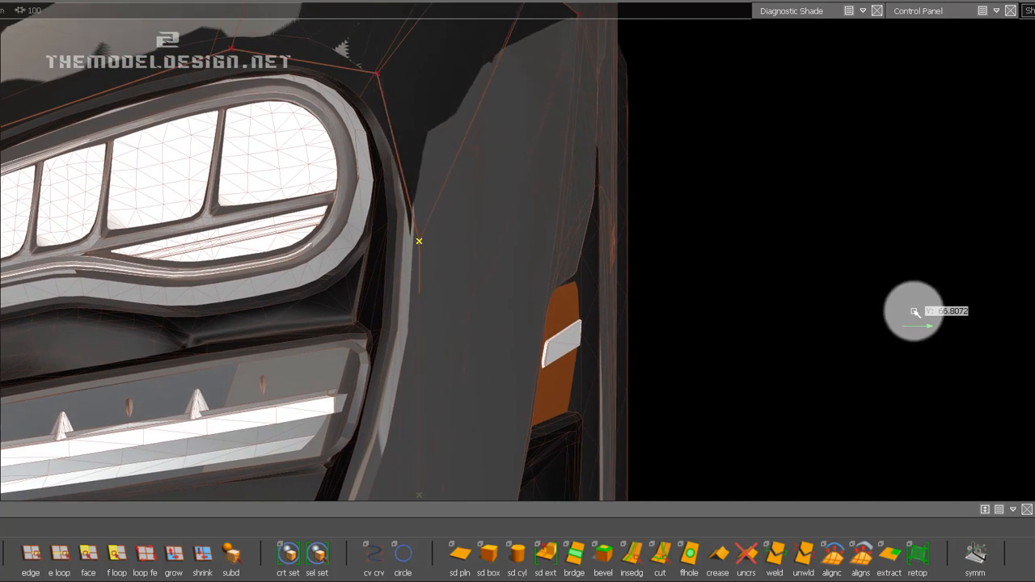
# Try placing the new face's lower CV on the edge of the headlight surround below the lamp.
pyautogui.keyDown('alt'); pyautogui.keyDown('shift'); pyautogui.moveTo(441, 288); pyautogui.dragTo(465, 228, button='middle'); pyautogui.keyUp('shift'); pyautogui.keyUp('alt')
pyautogui.click(444, 181)
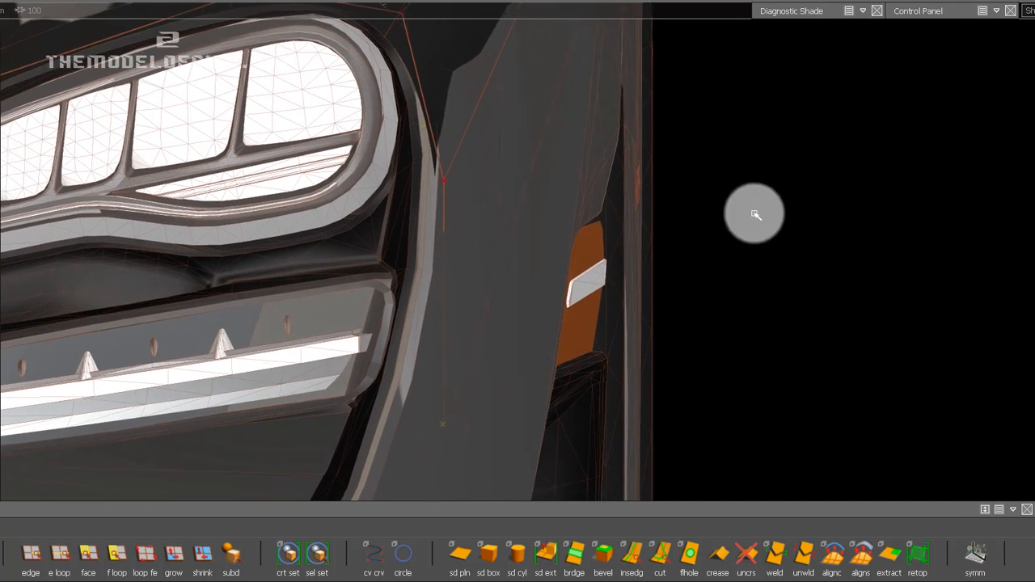
pyautogui.moveTo(773, 346); pyautogui.dragTo(804, 172, button='middle')
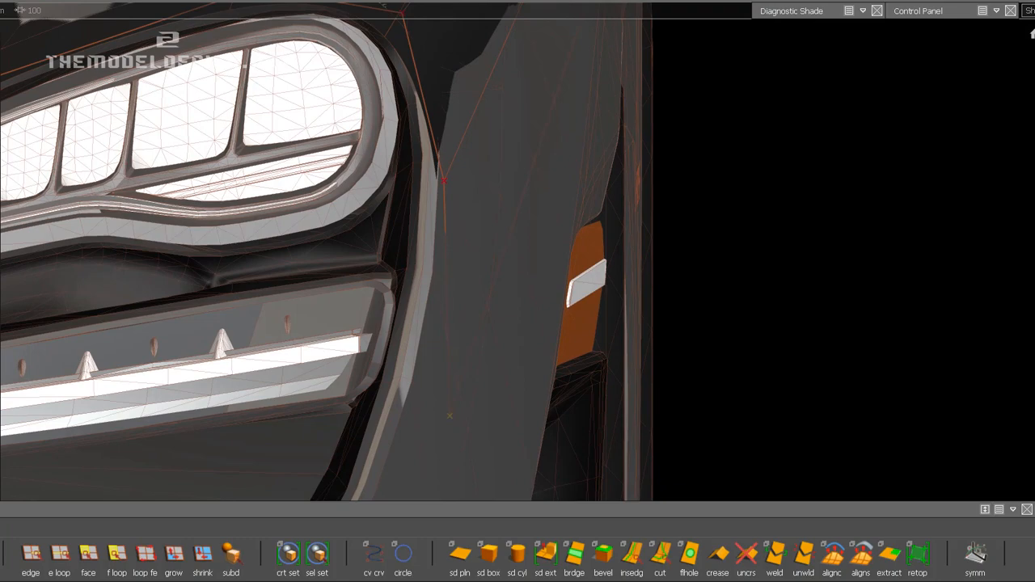
pyautogui.keyDown('alt'); pyautogui.keyDown('shift'); pyautogui.moveTo(876, 135); pyautogui.dragTo(439, 328); pyautogui.keyUp('shift'); pyautogui.keyUp('alt')
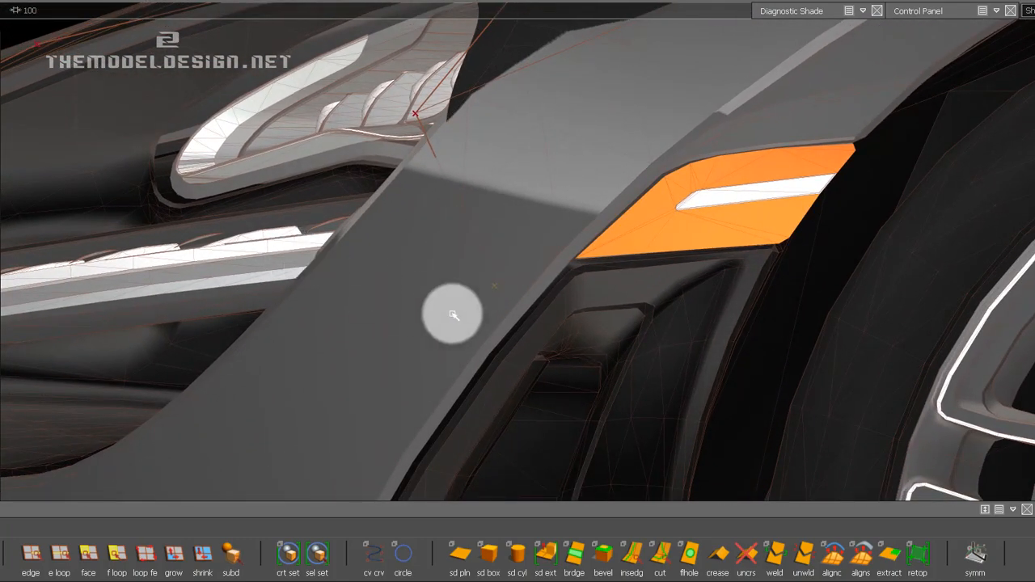
pyautogui.moveTo(454, 315); pyautogui.dragTo(216, 275, button='middle')
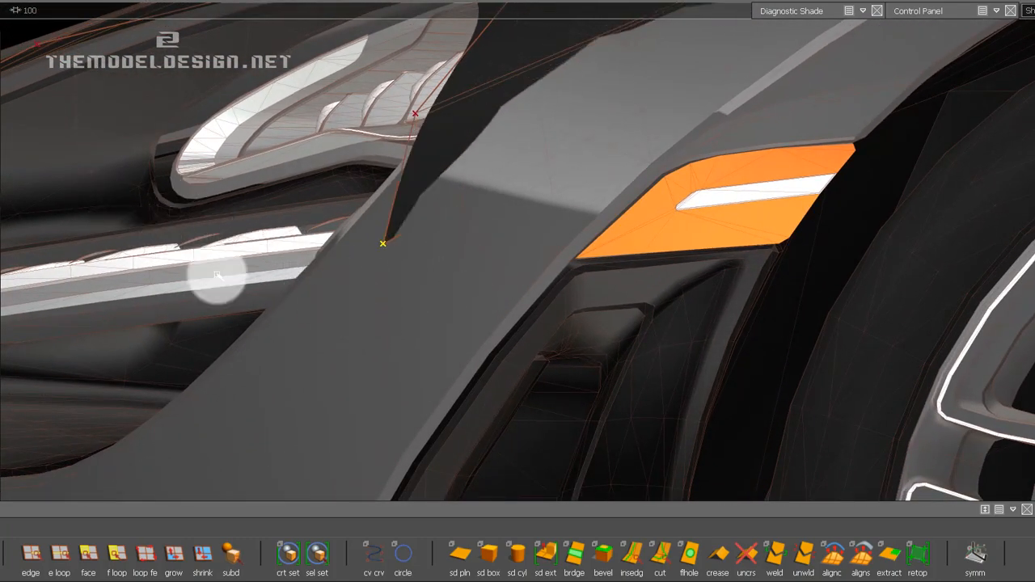
pyautogui.moveTo(341, 328); pyautogui.dragTo(119, 194, button='middle')
pyautogui.keyDown('alt'); pyautogui.keyDown('shift'); pyautogui.moveTo(435, 205); pyautogui.dragTo(412, 326, button='right'); pyautogui.keyUp('shift'); pyautogui.keyUp('alt')
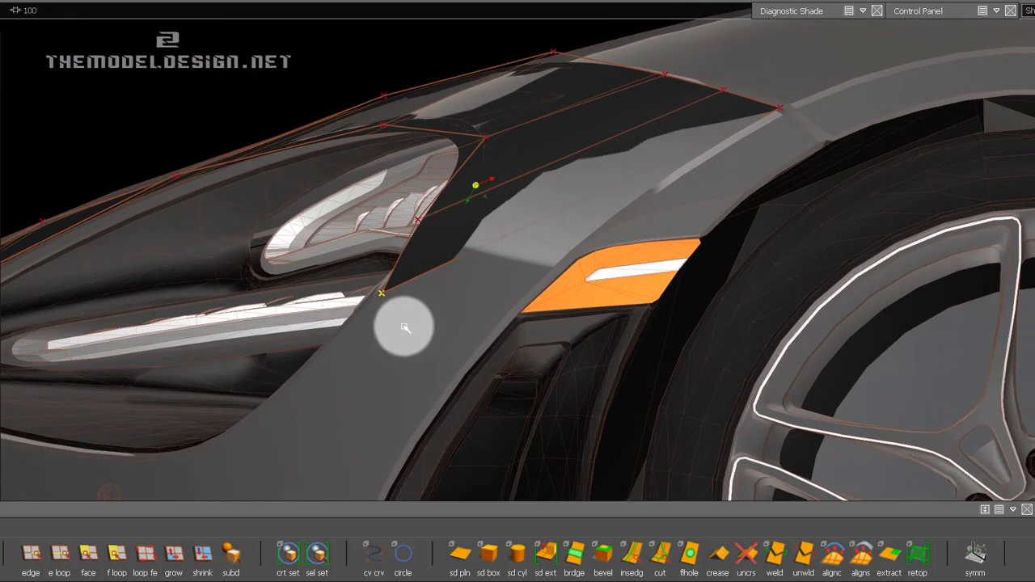
# Move the new face's lower CV to the orange marker's lower front corner and shift the lamp-side CV up and rearward in side view.
pyautogui.moveTo(702, 270); pyautogui.dragTo(384, 354, button='middle')
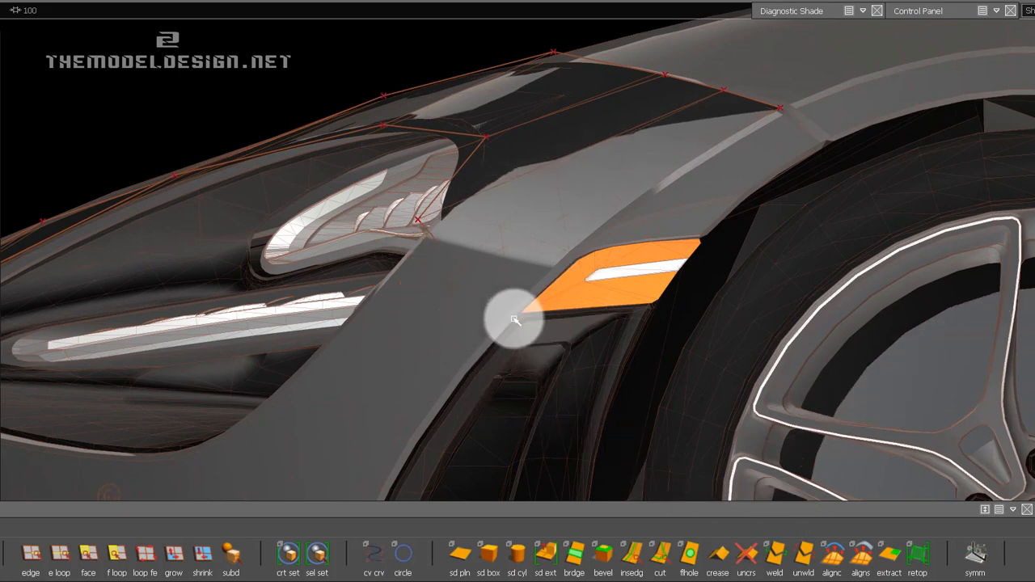
pyautogui.moveTo(510, 315); pyautogui.dragTo(667, 349, button='middle')
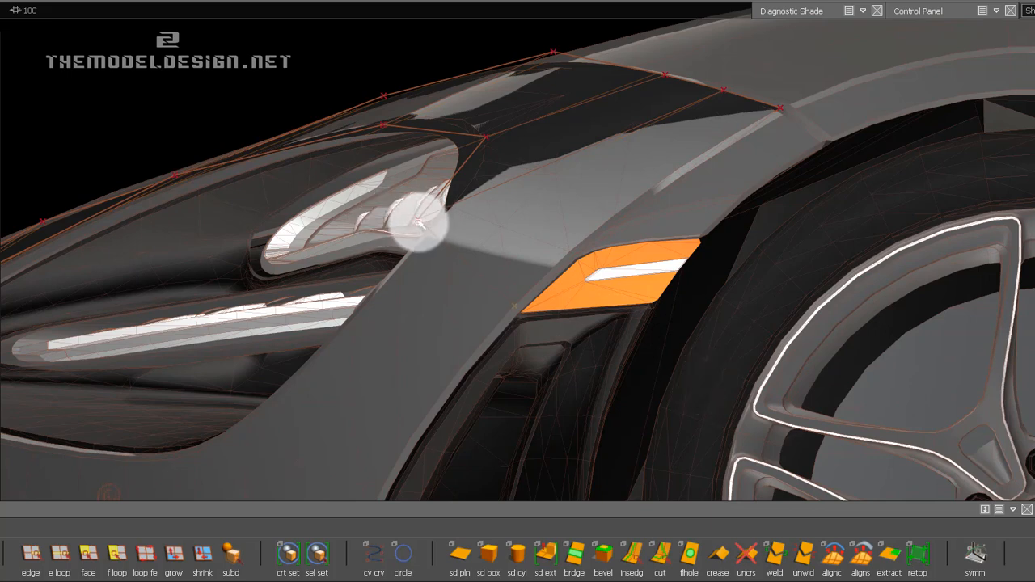
pyautogui.moveTo(419, 223); pyautogui.dragTo(571, 154, button='middle')
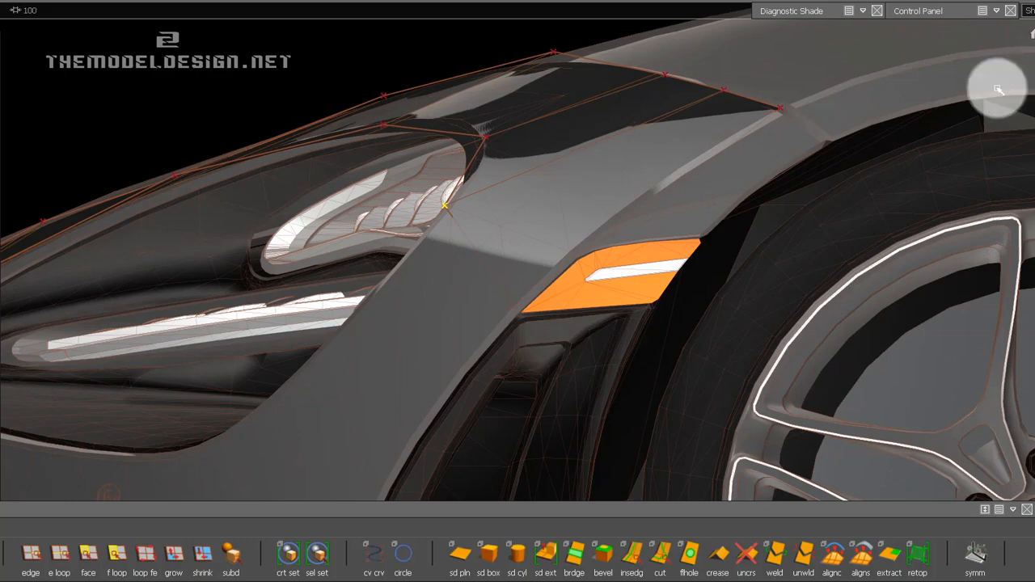
# Move the new face's lower CV outward in the front view onto the lower front corner of the orange marker.
pyautogui.keyDown('alt'); pyautogui.keyDown('shift'); pyautogui.moveTo(997, 89); pyautogui.dragTo(630, 210); pyautogui.keyUp('shift'); pyautogui.keyUp('alt')
pyautogui.keyDown('alt'); pyautogui.keyDown('shift'); pyautogui.moveTo(617, 283); pyautogui.dragTo(607, 351, button='right'); pyautogui.keyUp('shift'); pyautogui.keyUp('alt')
pyautogui.keyDown('alt'); pyautogui.keyDown('shift'); pyautogui.moveTo(607, 351); pyautogui.dragTo(595, 332, button='middle'); pyautogui.keyUp('shift'); pyautogui.keyUp('alt')
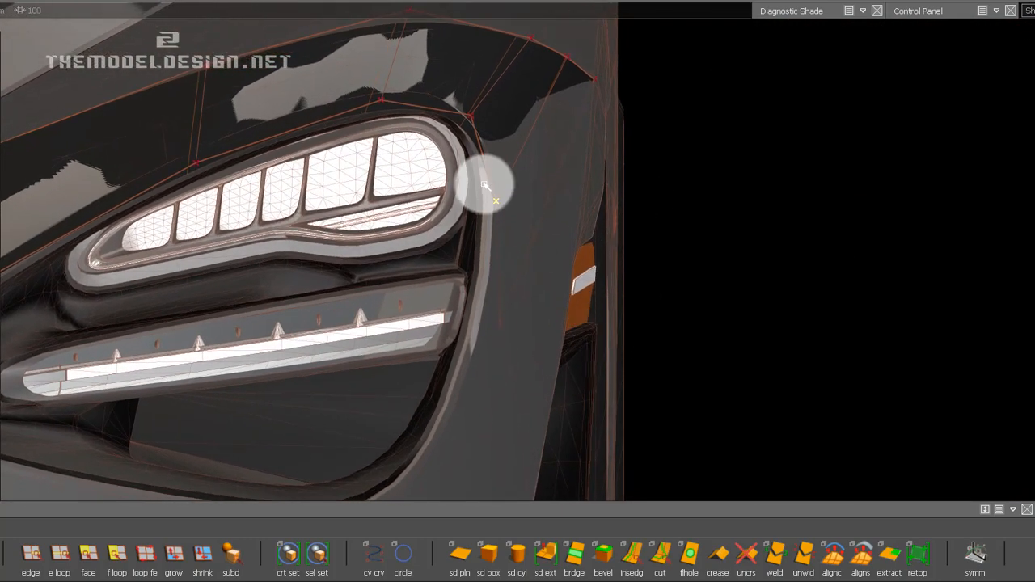
pyautogui.click(499, 325)
pyautogui.moveTo(851, 282); pyautogui.dragTo(1028, 279, button='middle')
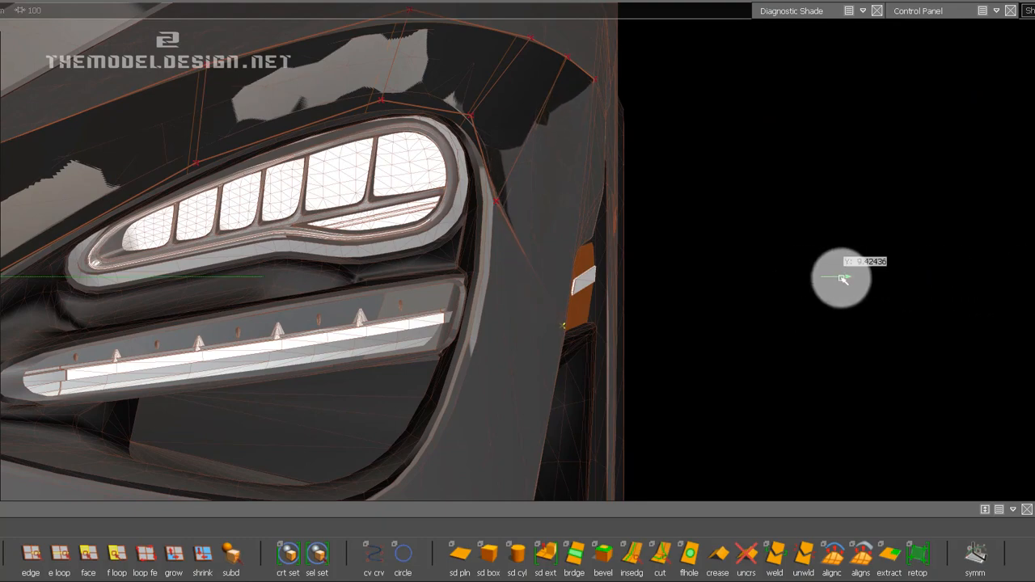
pyautogui.moveTo(851, 280); pyautogui.dragTo(861, 281, button='middle')
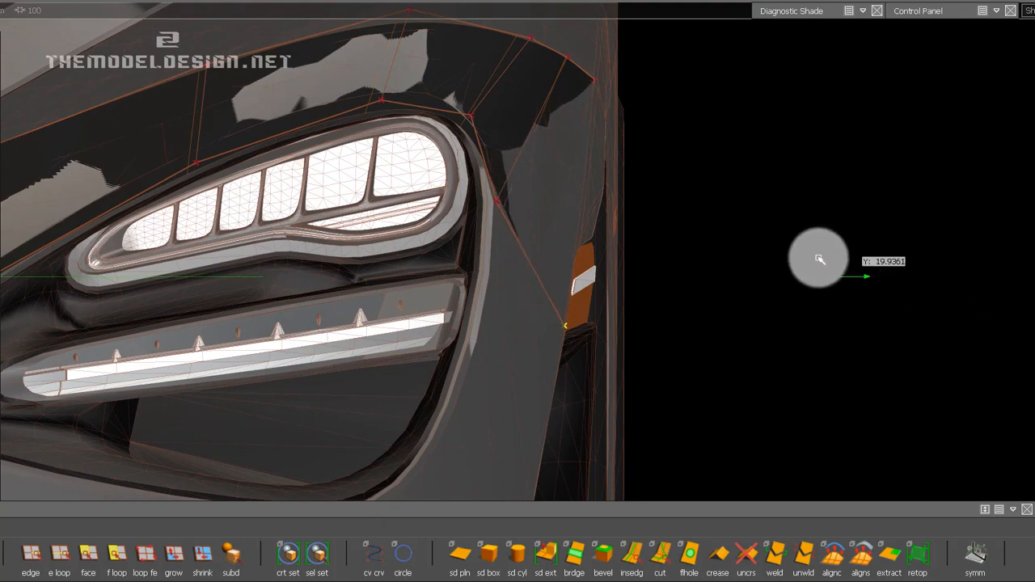
pyautogui.click(498, 201)
# Extrude the strip's open edge between the lamp and the orange marker's lower corner into two faces running down along the headlight opening.
pyautogui.keyDown('alt'); pyautogui.keyDown('shift'); pyautogui.moveTo(752, 258); pyautogui.dragTo(467, 281); pyautogui.keyUp('shift'); pyautogui.keyUp('alt')
pyautogui.click(26, 564)
pyautogui.click(477, 241)
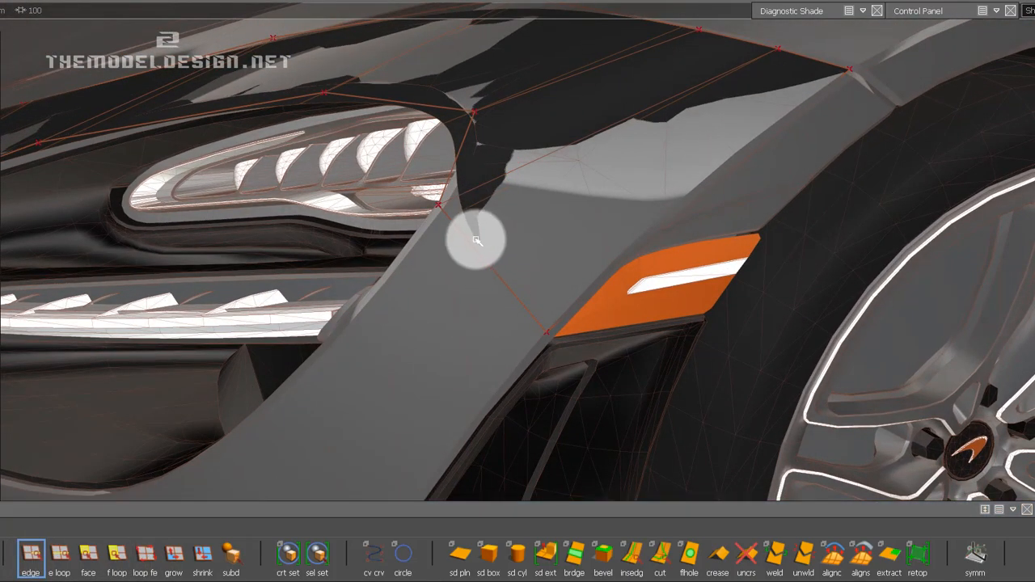
pyautogui.moveTo(483, 287)
pyautogui.keyDown('ctrl'); pyautogui.keyDown('shift'); pyautogui.mouseDown()
pyautogui.moveTo(554, 334)
pyautogui.moveTo(489, 295)
pyautogui.mouseUp(); pyautogui.keyUp('shift'); pyautogui.keyUp('ctrl')
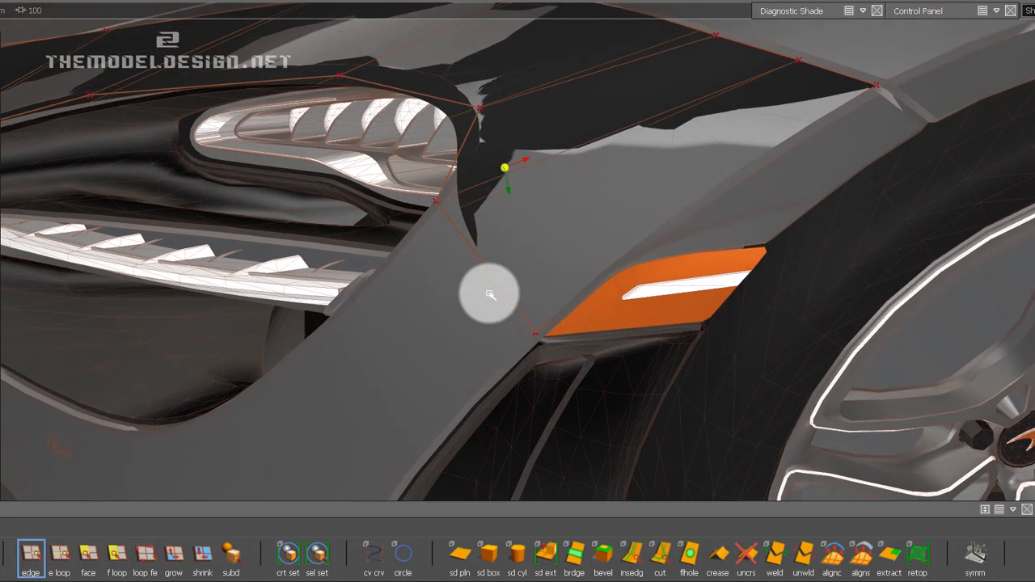
pyautogui.click(498, 281)
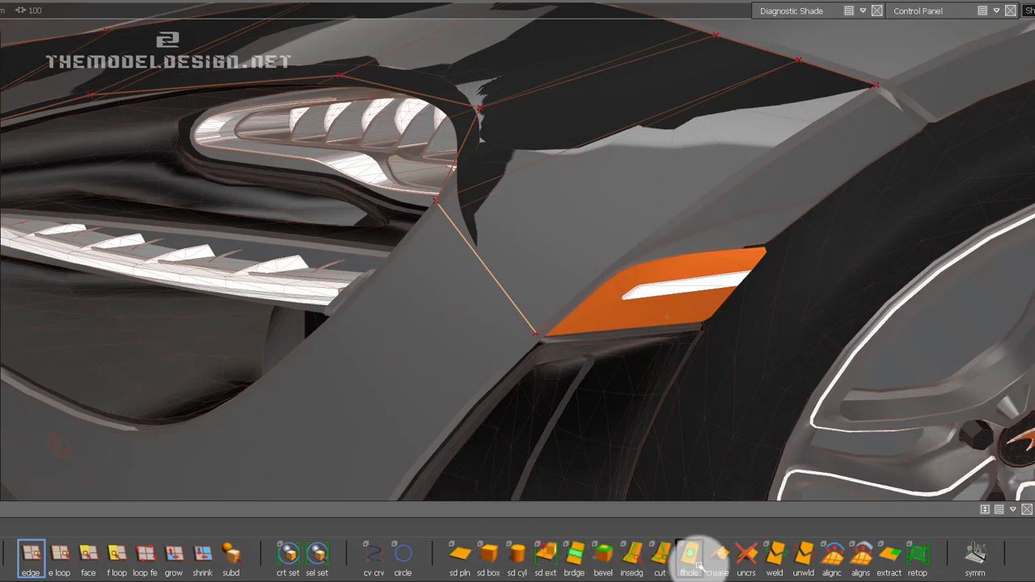
pyautogui.click(550, 561)
pyautogui.keyDown('alt'); pyautogui.keyDown('shift'); pyautogui.moveTo(590, 298); pyautogui.dragTo(583, 323, button='right'); pyautogui.keyUp('shift'); pyautogui.keyUp('alt')
pyautogui.keyDown('alt'); pyautogui.keyDown('shift'); pyautogui.moveTo(582, 324); pyautogui.dragTo(766, 252); pyautogui.keyUp('shift'); pyautogui.keyUp('alt')
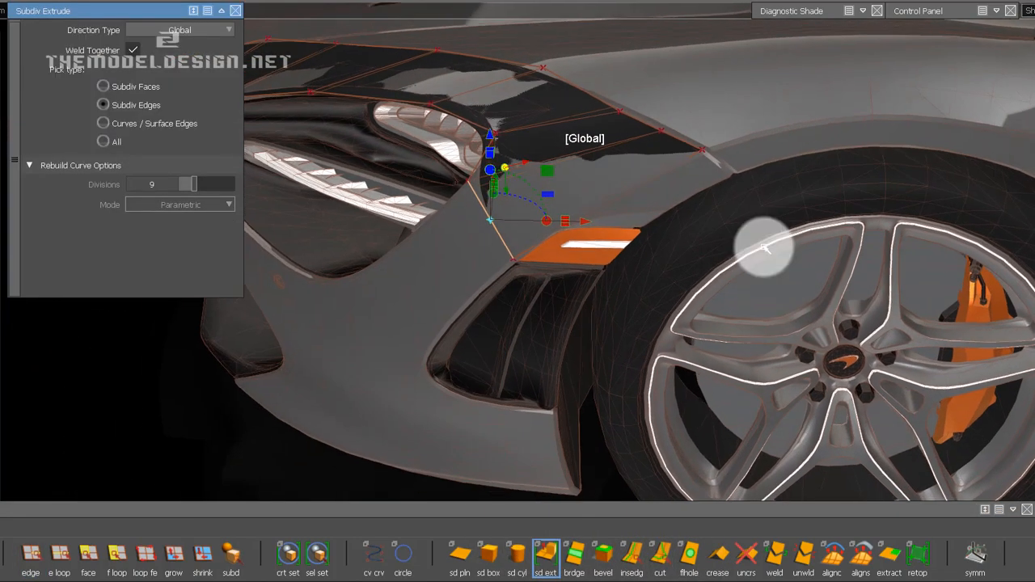
pyautogui.keyDown('alt'); pyautogui.keyDown('shift'); pyautogui.moveTo(816, 95); pyautogui.dragTo(559, 226); pyautogui.keyUp('shift'); pyautogui.keyUp('alt')
pyautogui.keyDown('alt'); pyautogui.keyDown('shift'); pyautogui.moveTo(559, 227); pyautogui.dragTo(658, 194, button='right'); pyautogui.keyUp('shift'); pyautogui.keyUp('alt')
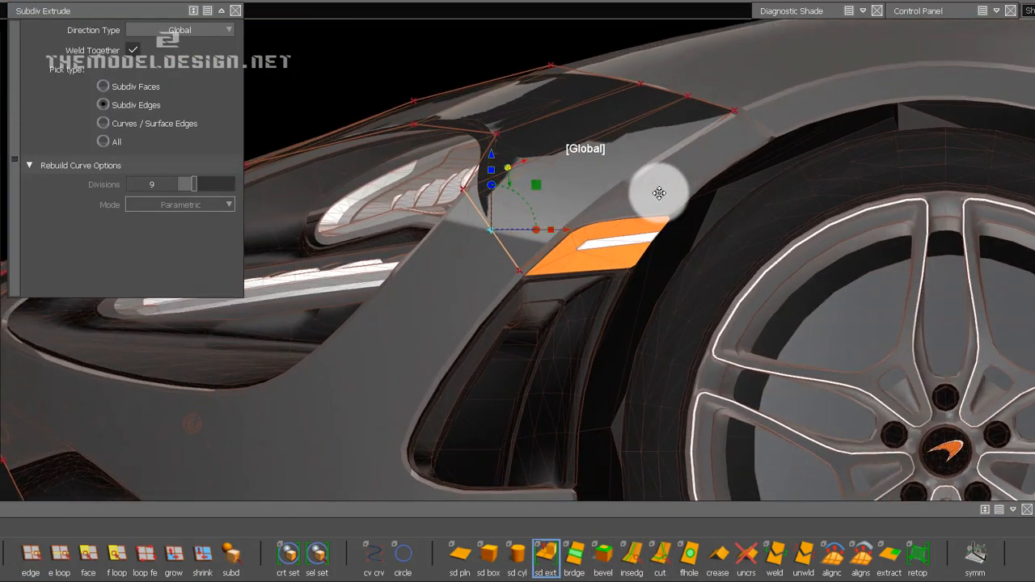
pyautogui.keyDown('alt'); pyautogui.keyDown('shift'); pyautogui.moveTo(658, 194); pyautogui.dragTo(557, 211, button='middle'); pyautogui.keyUp('shift'); pyautogui.keyUp('alt')
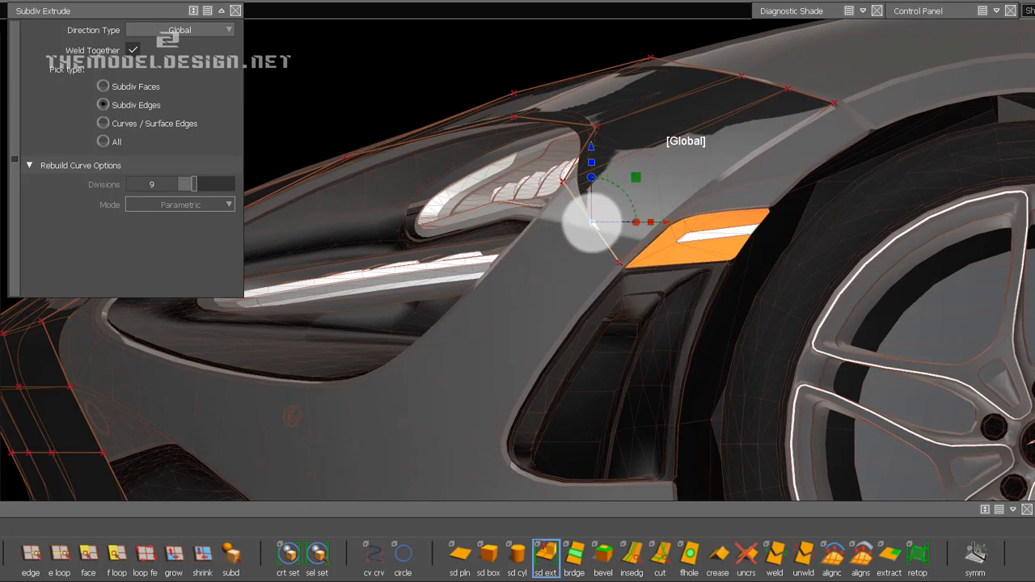
pyautogui.moveTo(593, 223); pyautogui.dragTo(528, 296)
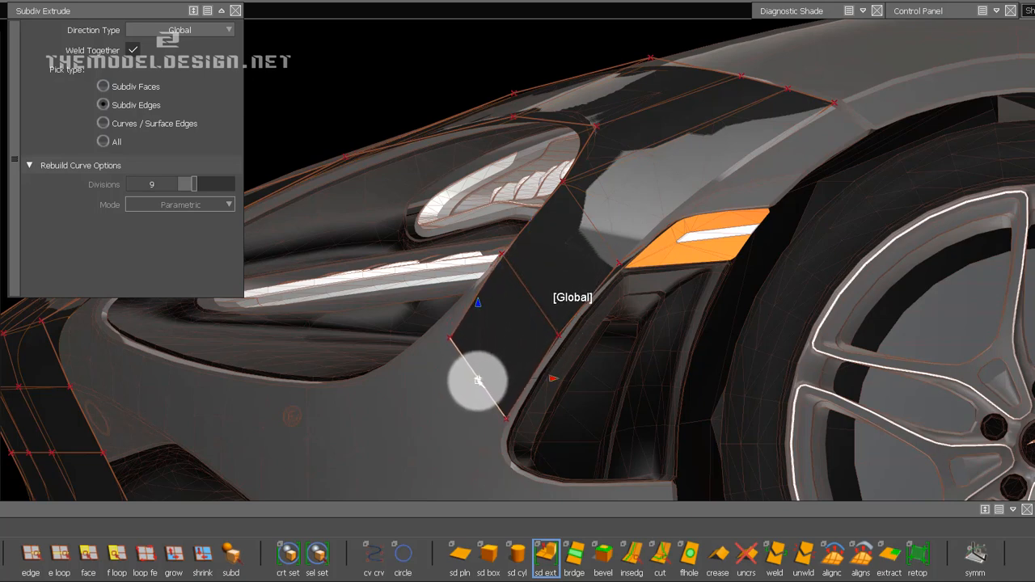
pyautogui.click(478, 382)
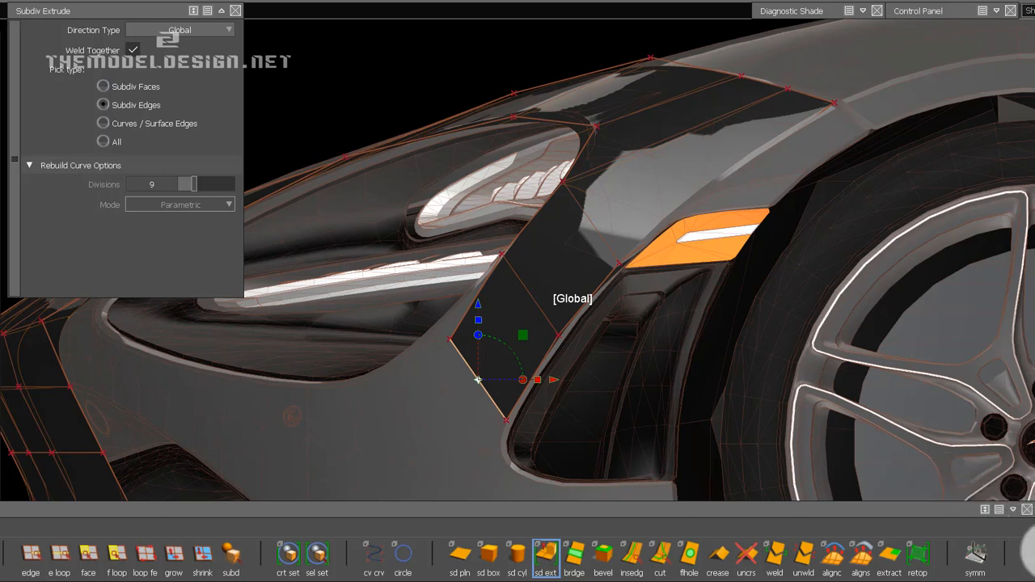
# Shift the strip's end edge and extrude two more faces forward and down around the headlight opening's lower corner in side view.
pyautogui.keyDown('alt'); pyautogui.keyDown('shift'); pyautogui.moveTo(636, 373); pyautogui.dragTo(516, 300); pyautogui.keyUp('shift'); pyautogui.keyUp('alt')
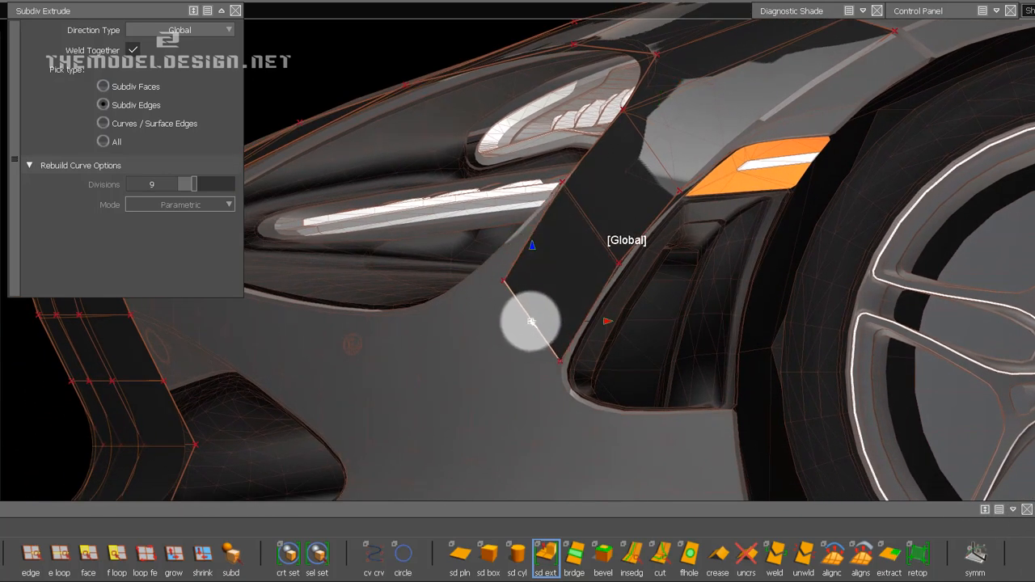
pyautogui.moveTo(531, 322); pyautogui.dragTo(497, 321)
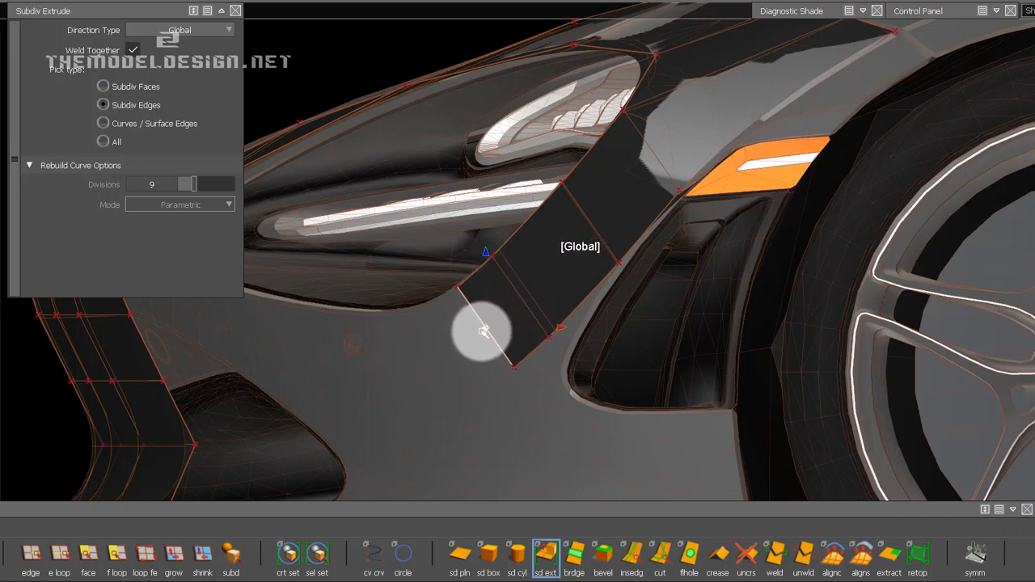
pyautogui.moveTo(481, 331); pyautogui.dragTo(435, 353)
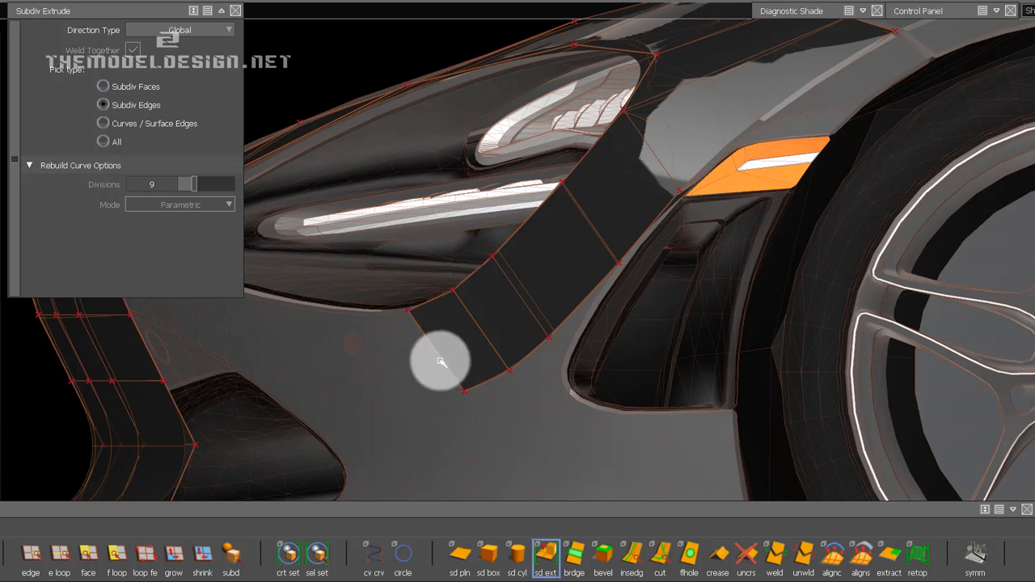
# Extrude one more face forward below the headlight opening and rotate its end edge to near vertical in side view.
pyautogui.click(435, 354)
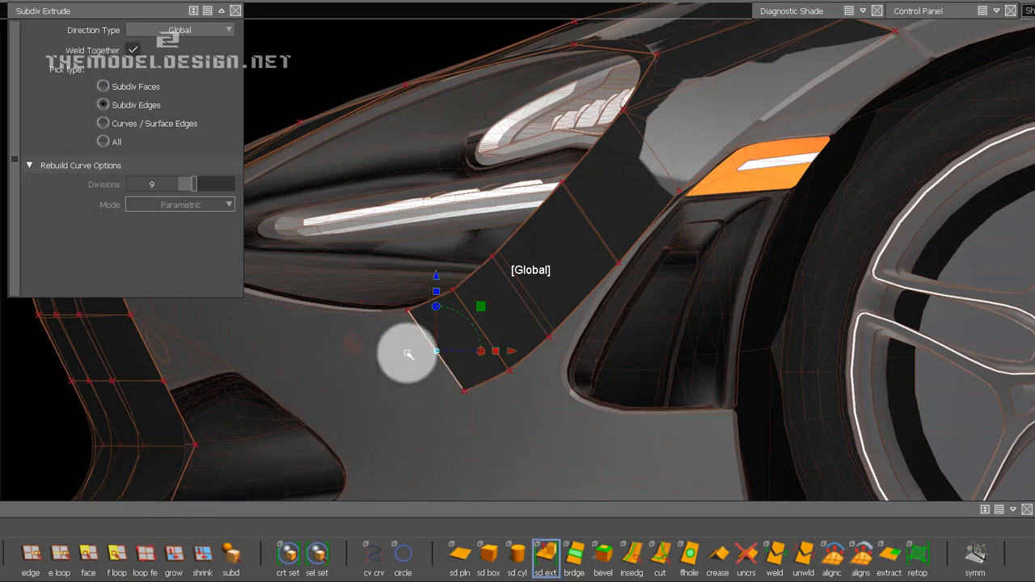
pyautogui.click(328, 408)
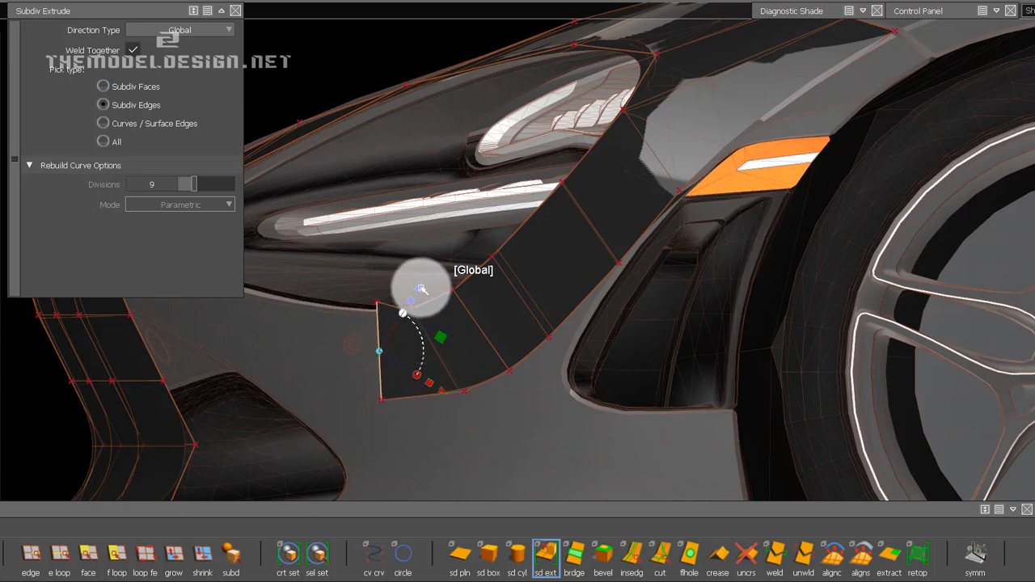
pyautogui.click(414, 300)
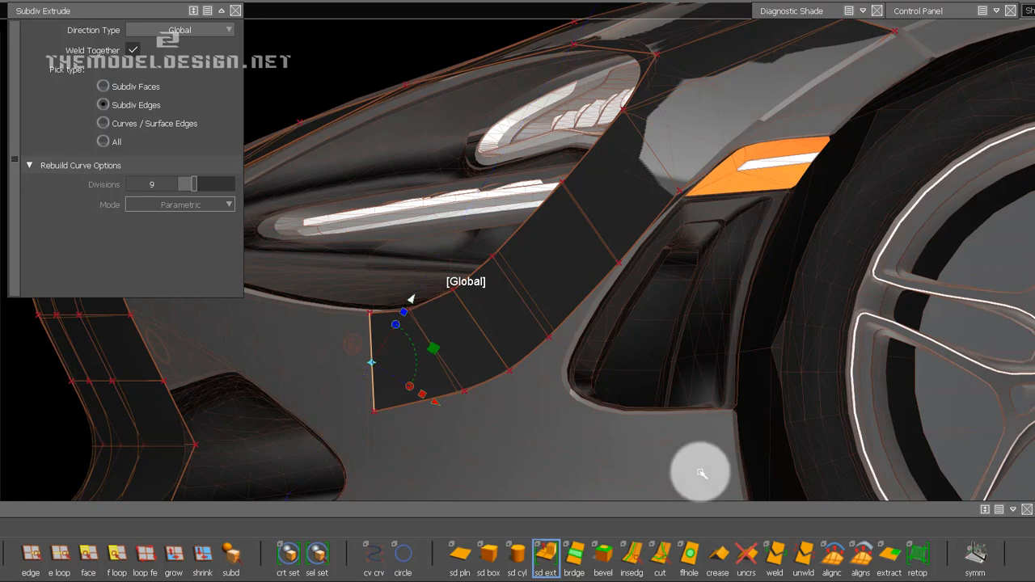
pyautogui.click(514, 371)
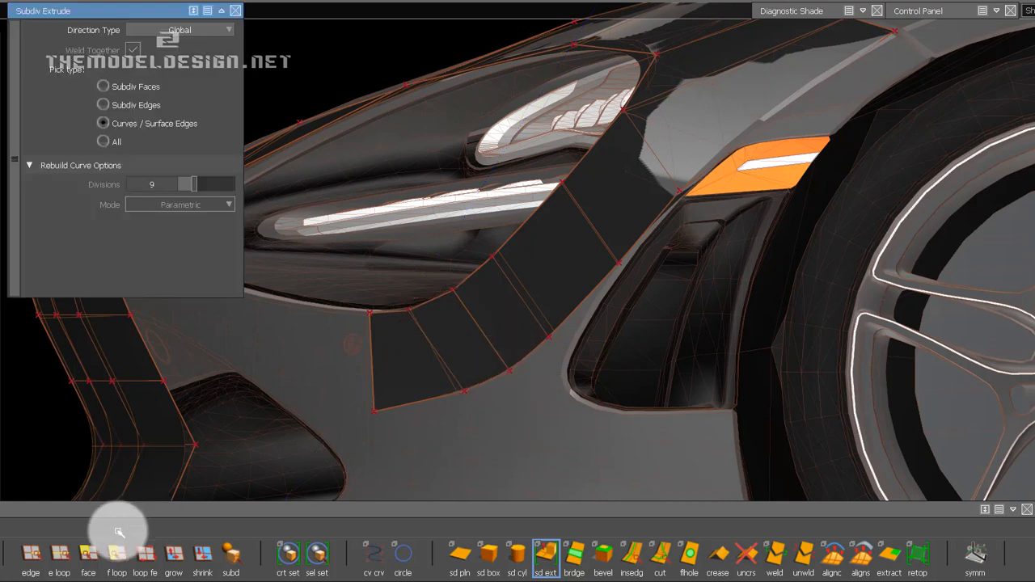
# Reposition the strip's lower CVs in side view, spreading them along the bottom edge and moving the rearmost one toward the side vent's front edge.
pyautogui.click(31, 557)
pyautogui.click(460, 375)
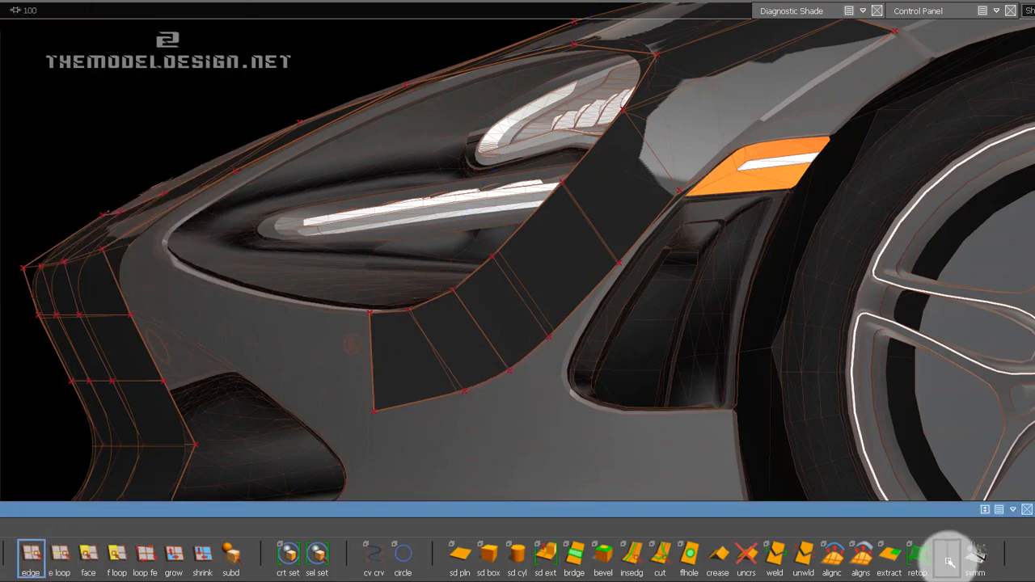
pyautogui.click(954, 14)
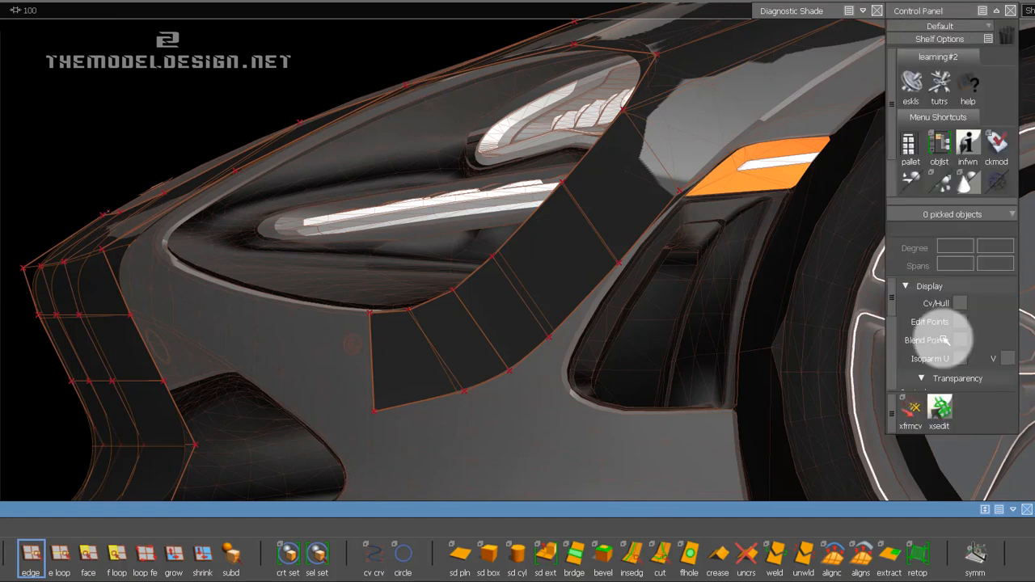
pyautogui.click(910, 409)
pyautogui.click(466, 325)
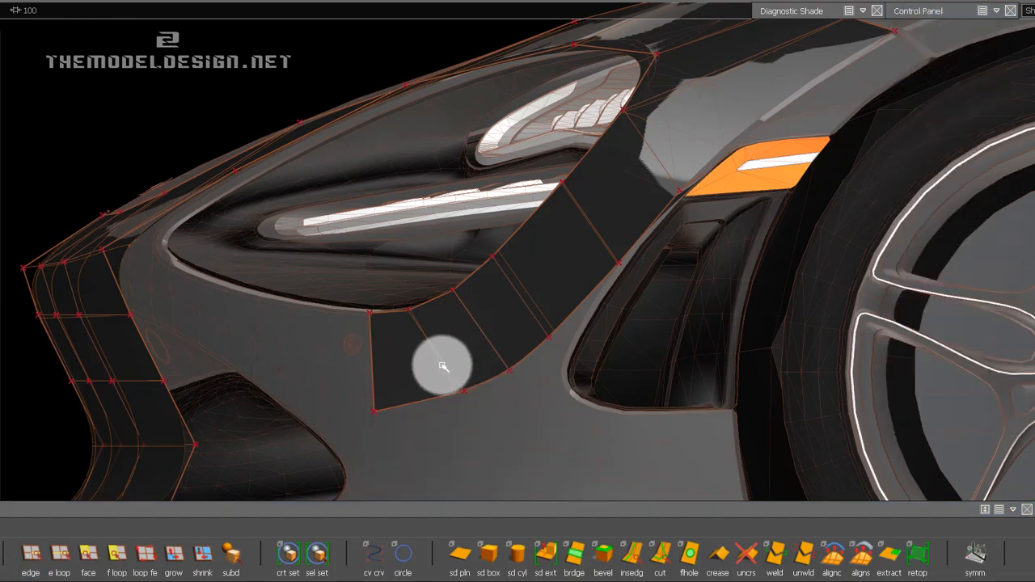
pyautogui.moveTo(442, 365); pyautogui.dragTo(371, 467)
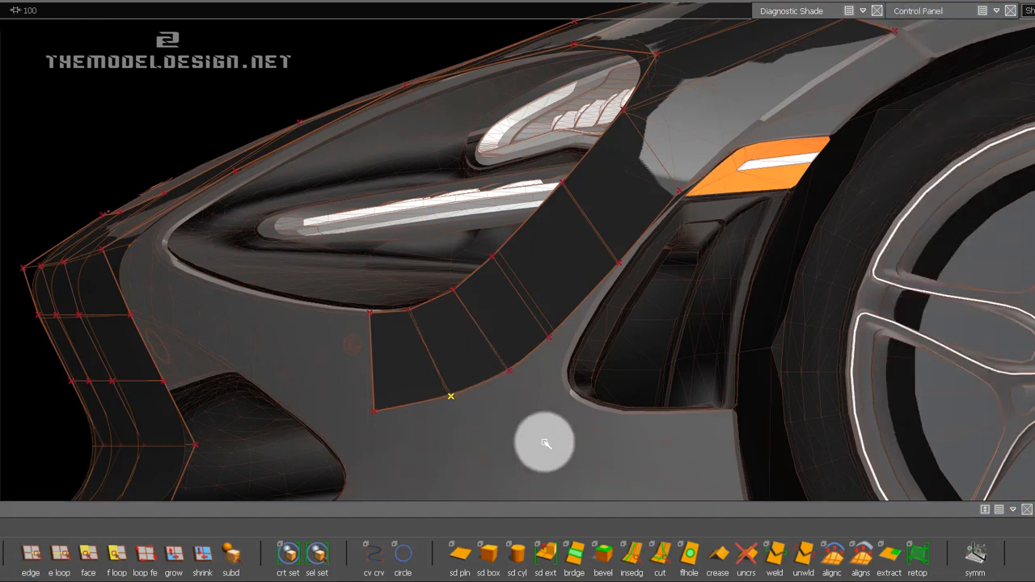
pyautogui.moveTo(536, 448); pyautogui.dragTo(531, 458)
pyautogui.click(511, 374)
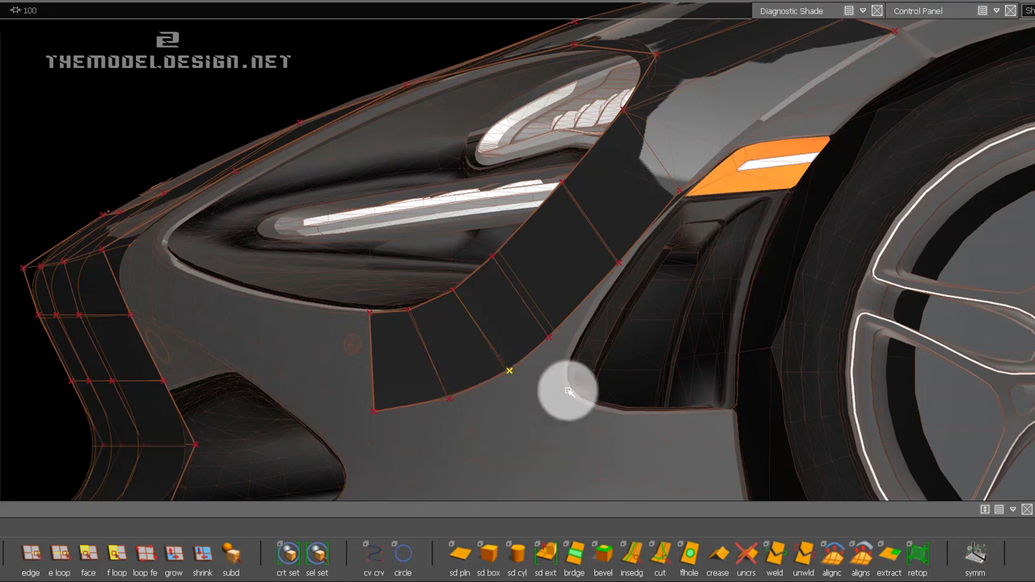
pyautogui.click(550, 339)
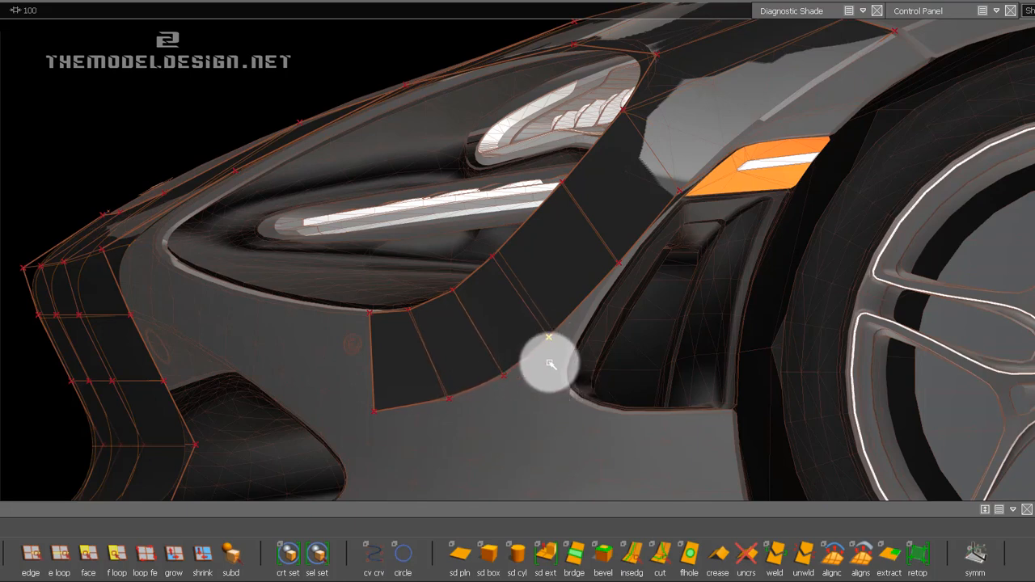
pyautogui.moveTo(594, 405); pyautogui.dragTo(716, 497)
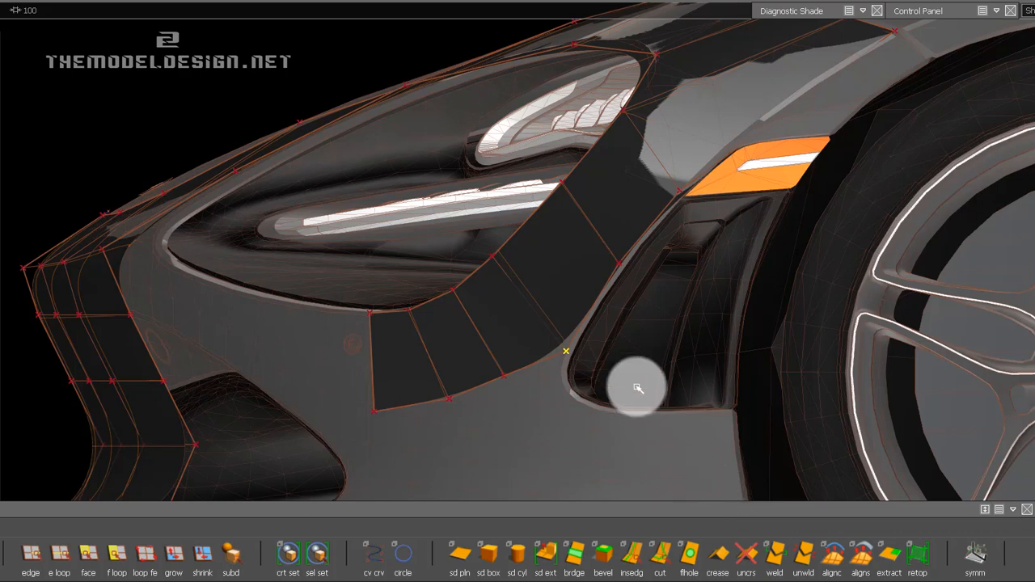
# Lower the two middle CVs on the strip's bottom edge in side view to round the curve below the headlight.
pyautogui.click(504, 378)
pyautogui.moveTo(525, 423); pyautogui.dragTo(556, 506)
pyautogui.moveTo(590, 427); pyautogui.dragTo(581, 489)
pyautogui.click(450, 400)
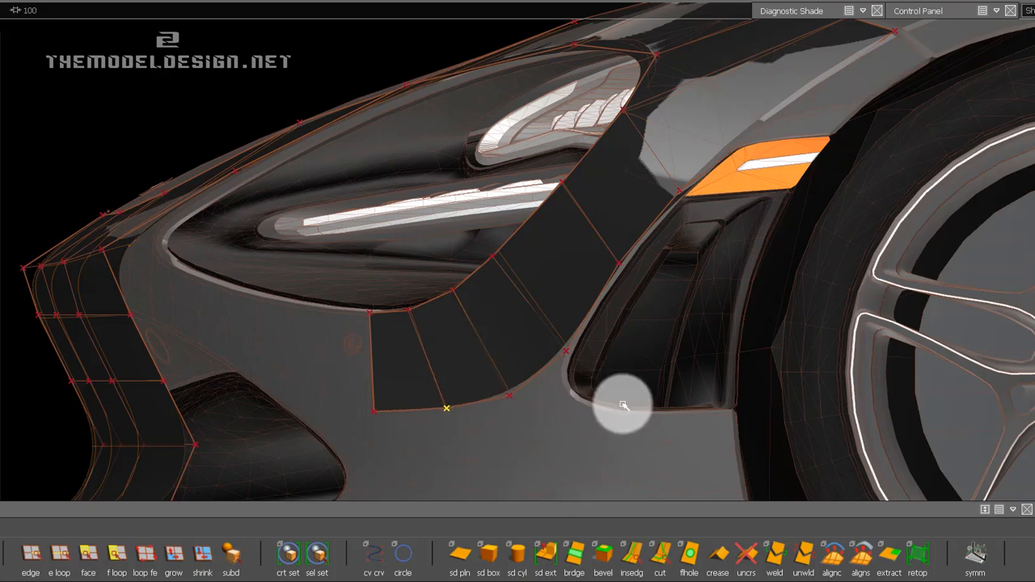
# Pick the strip's four lowest headlight-side CVs and shift them inward toward the car's centre.
pyautogui.keyDown('alt'); pyautogui.moveTo(439, 358); pyautogui.dragTo(394, 354); pyautogui.keyUp('alt')
pyautogui.click(435, 246)
pyautogui.press('space')
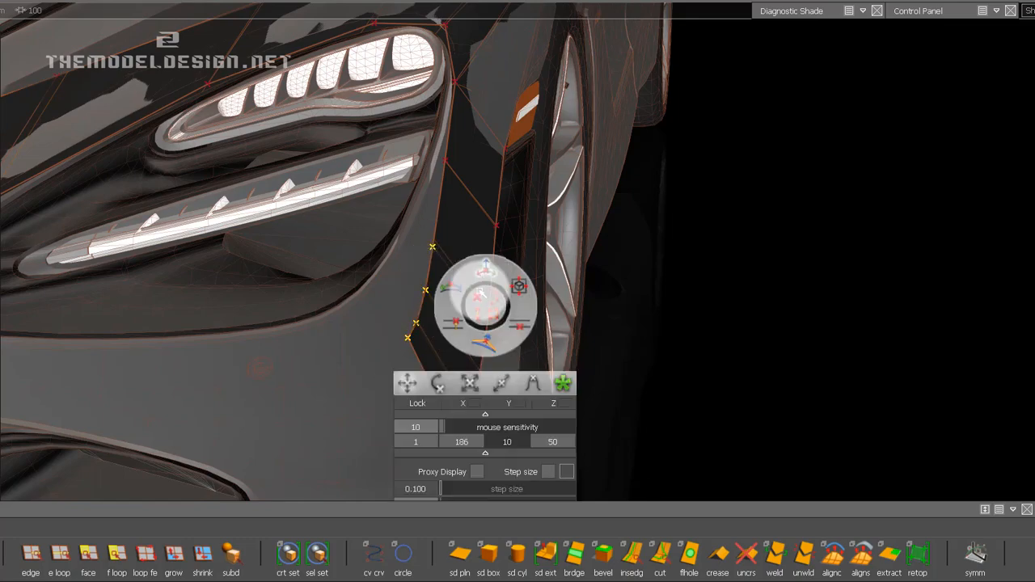
pyautogui.click(485, 271)
pyautogui.moveTo(758, 283); pyautogui.dragTo(1034, 48, button='middle')
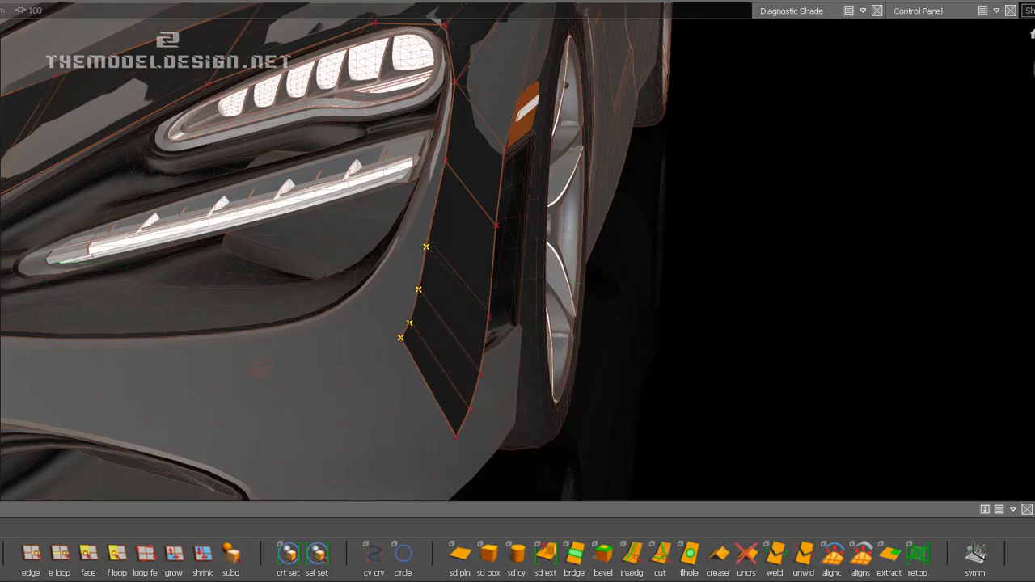
# Move the strip's headlight-side CVs further inward in the front view, aligning the upper ones with the headlight surround.
pyautogui.keyDown('alt'); pyautogui.moveTo(723, 153); pyautogui.dragTo(417, 142); pyautogui.keyUp('alt')
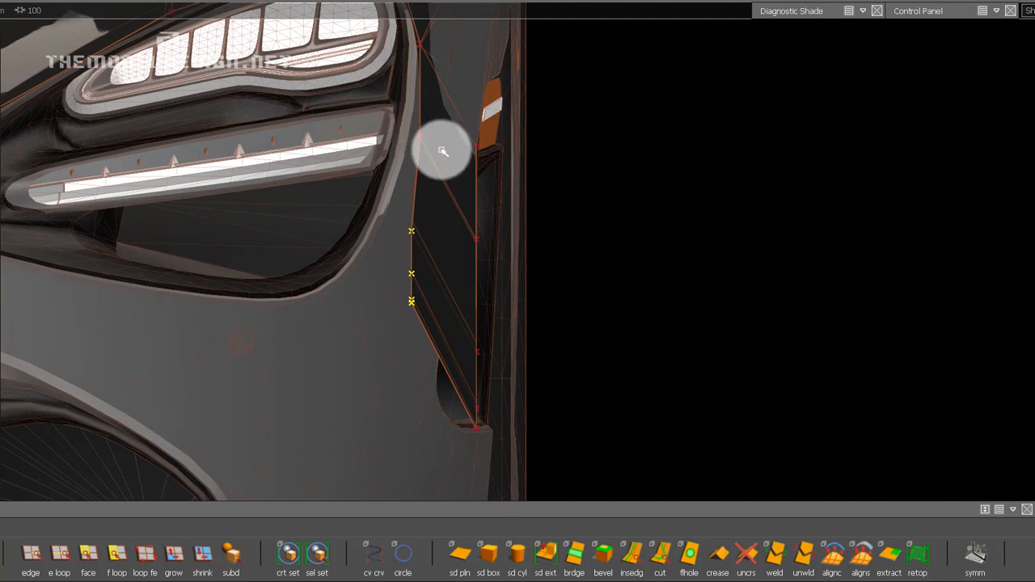
pyautogui.moveTo(714, 219); pyautogui.dragTo(556, 240, button='middle')
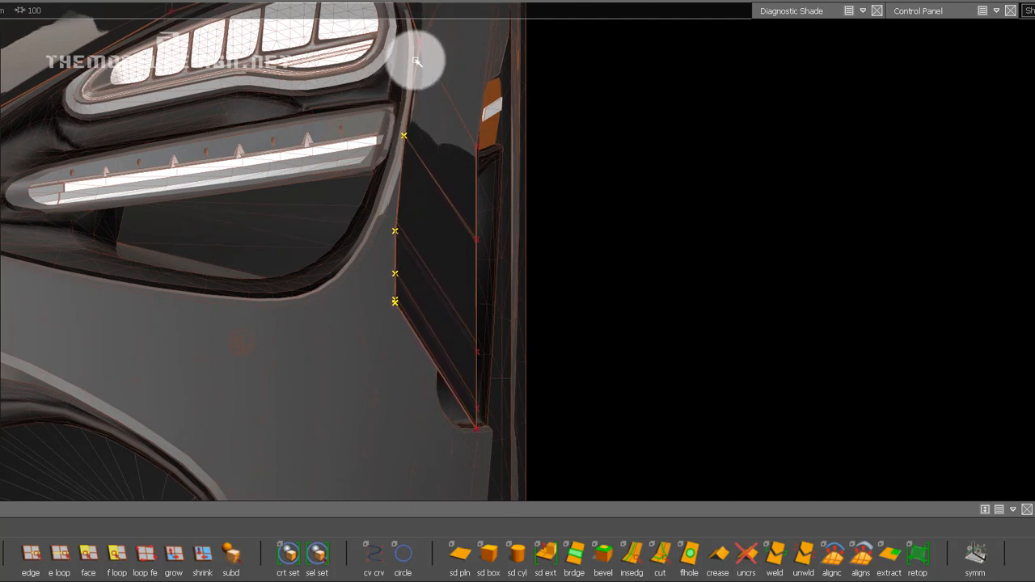
pyautogui.keyDown('alt'); pyautogui.moveTo(422, 47); pyautogui.dragTo(423, 208); pyautogui.keyUp('alt')
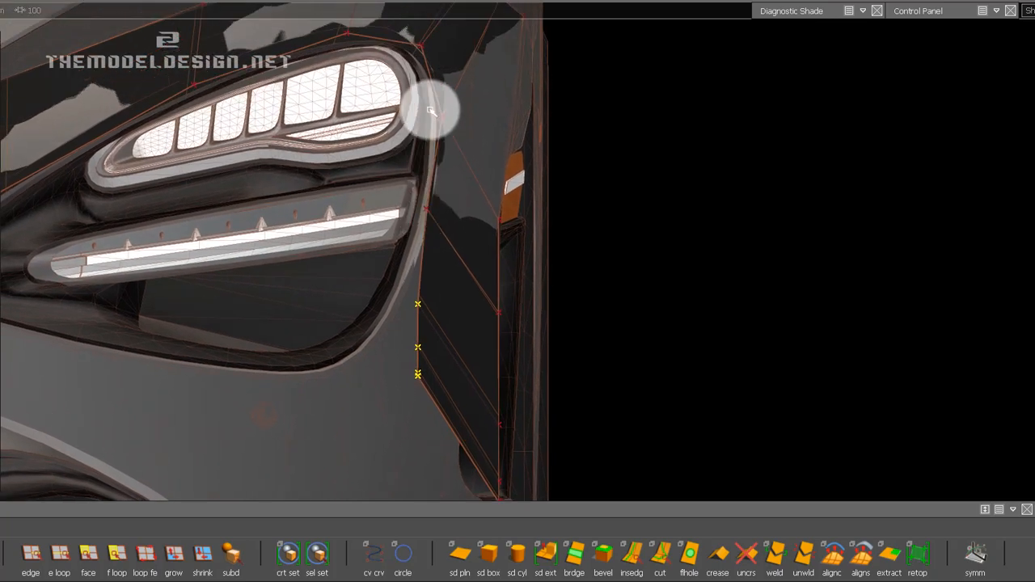
pyautogui.moveTo(670, 168); pyautogui.dragTo(650, 170, button='middle')
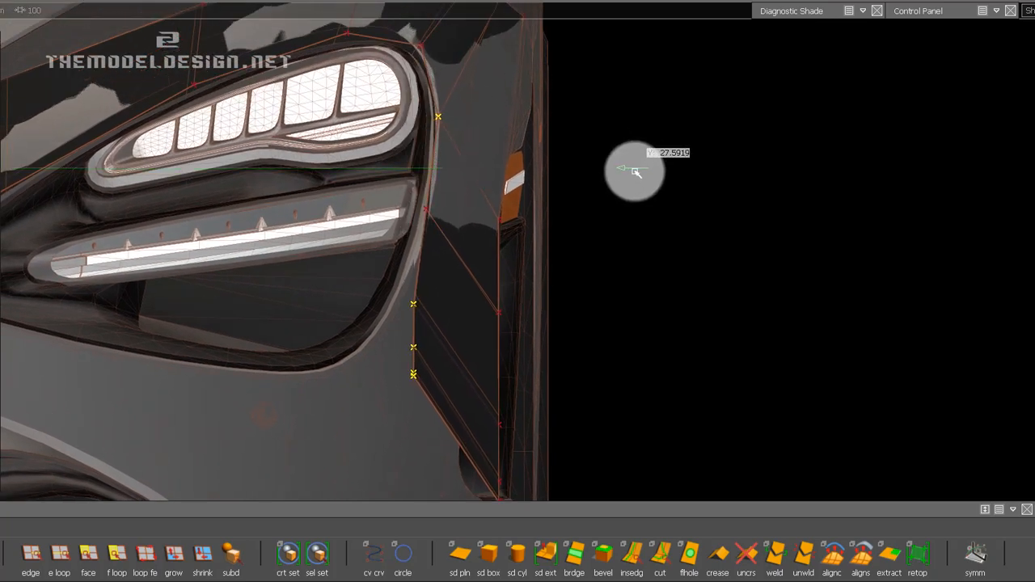
# Move the lower headlight-side CVs progressively further inward in the front view to follow the opening's rounded lower corner.
pyautogui.keyDown('alt'); pyautogui.moveTo(407, 189); pyautogui.dragTo(614, 202); pyautogui.keyUp('alt')
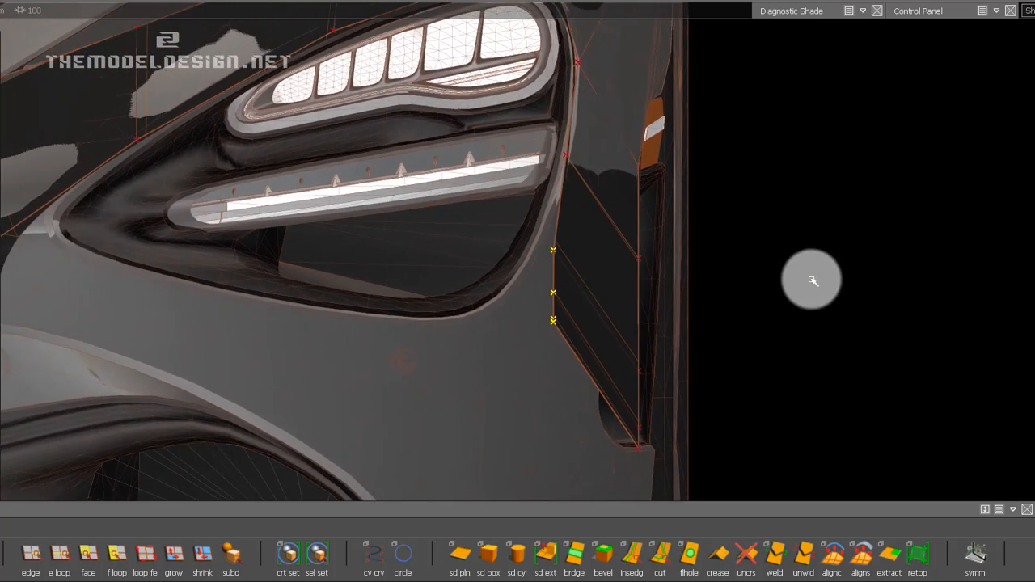
pyautogui.moveTo(813, 281); pyautogui.dragTo(534, 259, button='middle')
pyautogui.moveTo(816, 332); pyautogui.dragTo(511, 303, button='middle')
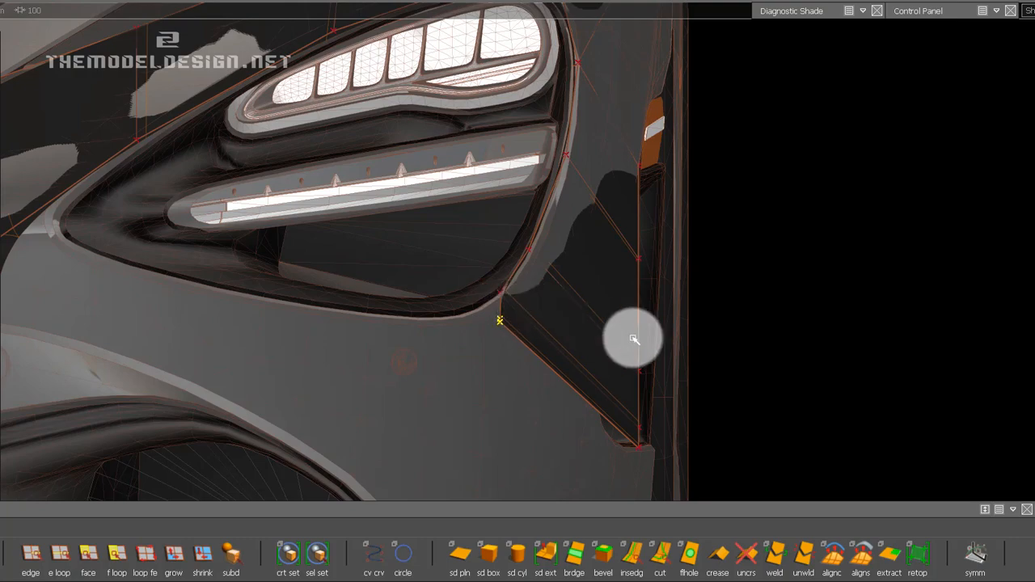
pyautogui.moveTo(818, 388); pyautogui.dragTo(453, 335, button='middle')
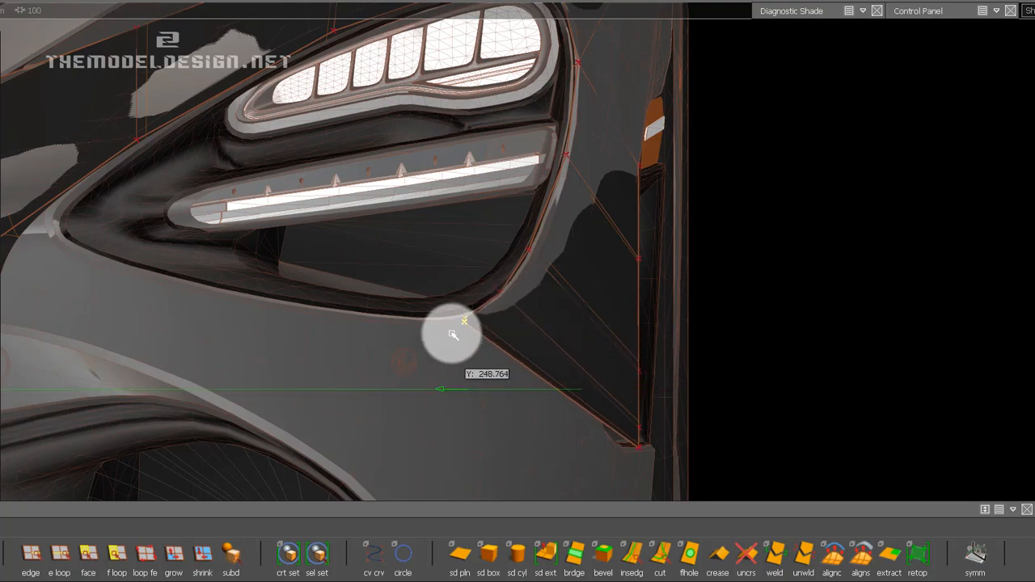
# Move the strip's end CV further inward in the front view along the headlight opening's lower edge.
pyautogui.moveTo(554, 370); pyautogui.dragTo(499, 270, button='middle')
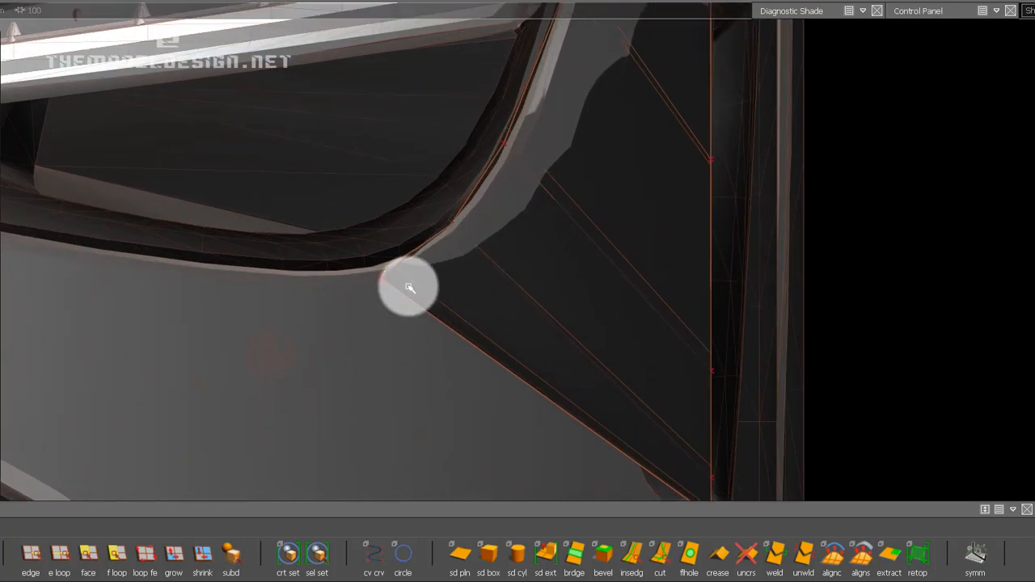
pyautogui.keyDown('alt'); pyautogui.keyDown('shift'); pyautogui.moveTo(381, 285); pyautogui.dragTo(232, 465); pyautogui.keyUp('shift'); pyautogui.keyUp('alt')
pyautogui.keyDown('alt'); pyautogui.keyDown('shift'); pyautogui.moveTo(463, 296); pyautogui.dragTo(372, 313); pyautogui.keyUp('shift'); pyautogui.keyUp('alt')
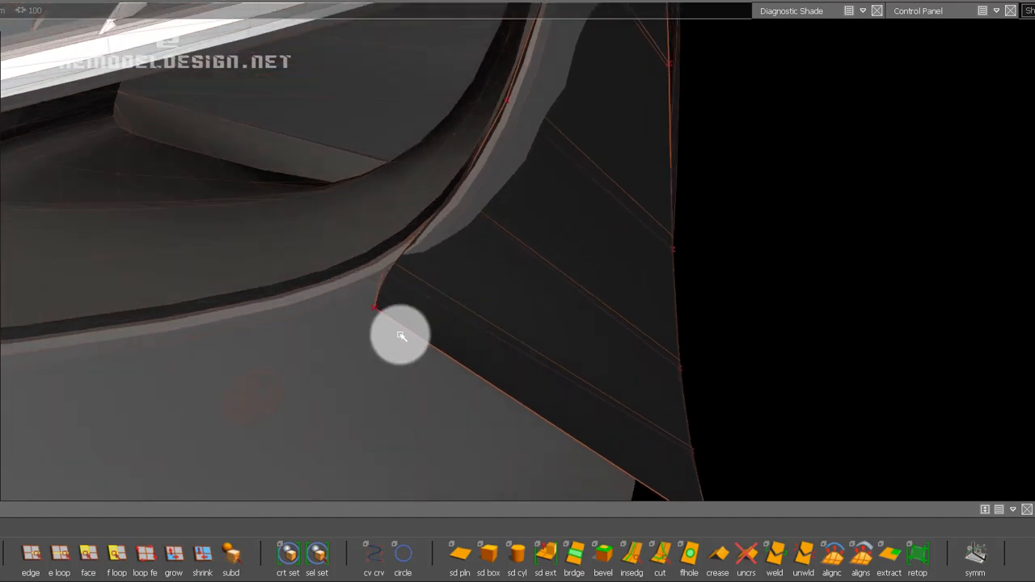
pyautogui.moveTo(966, 312); pyautogui.dragTo(934, 97, button='middle')
pyautogui.keyDown('alt'); pyautogui.keyDown('shift'); pyautogui.moveTo(986, 102); pyautogui.dragTo(797, 195); pyautogui.keyUp('shift'); pyautogui.keyUp('alt')
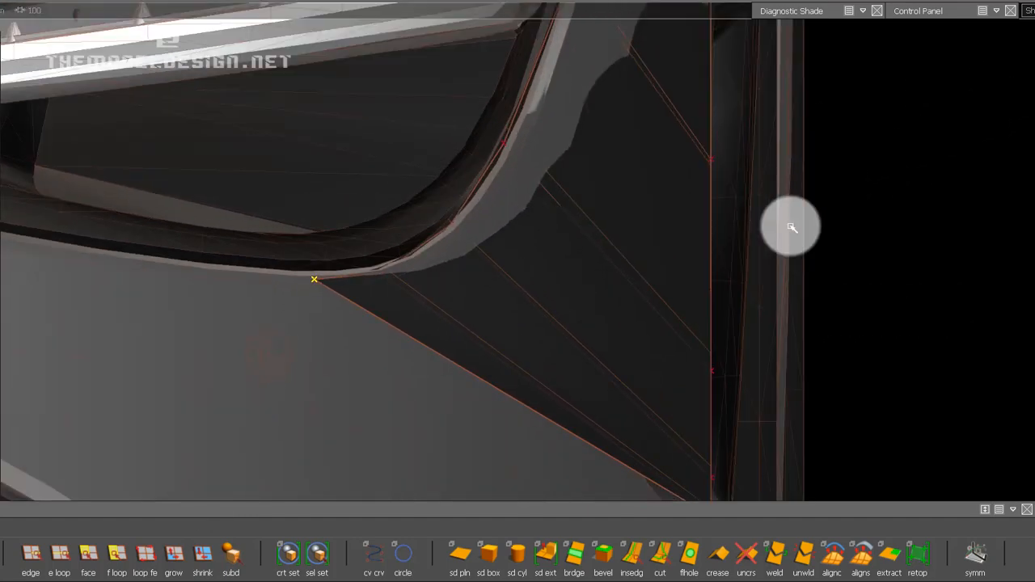
# Move the strip's outer CV below the headlight rearward to the lower front corner of the side vent, working in the side view.
pyautogui.keyDown('alt'); pyautogui.keyDown('shift'); pyautogui.moveTo(982, 337); pyautogui.dragTo(1008, 232, button='middle'); pyautogui.keyUp('shift'); pyautogui.keyUp('alt')
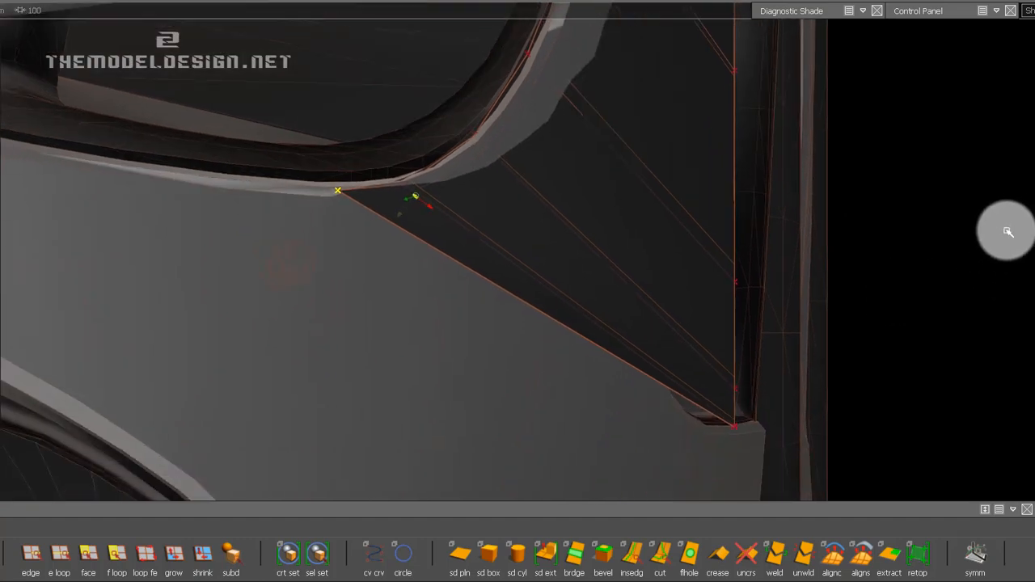
pyautogui.keyDown('alt'); pyautogui.keyDown('shift'); pyautogui.moveTo(1007, 232); pyautogui.dragTo(965, 301, button='right'); pyautogui.keyUp('shift'); pyautogui.keyUp('alt')
pyautogui.moveTo(952, 307); pyautogui.dragTo(710, 263, button='middle')
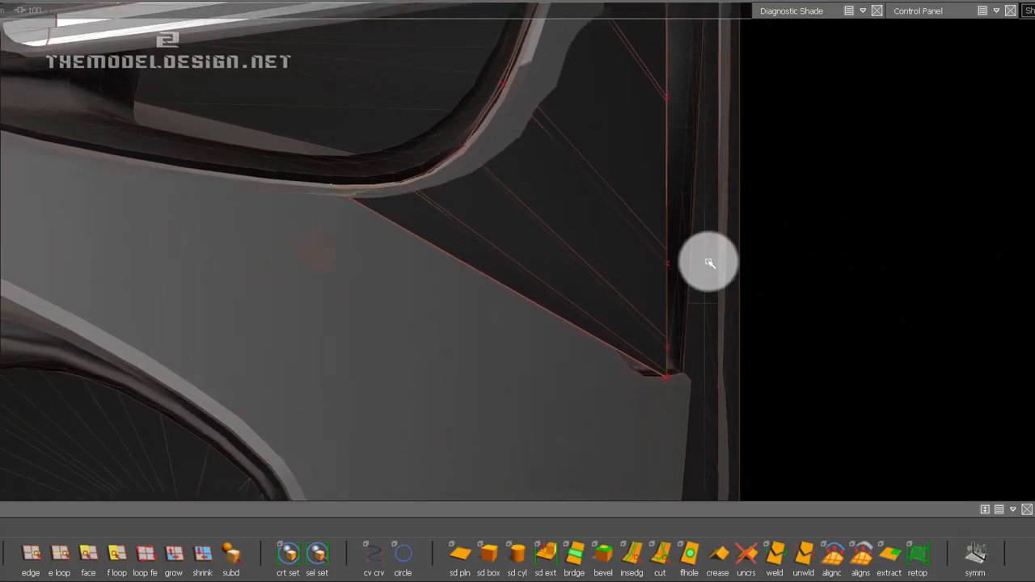
pyautogui.keyDown('alt'); pyautogui.moveTo(461, 194); pyautogui.dragTo(745, 130); pyautogui.keyUp('alt')
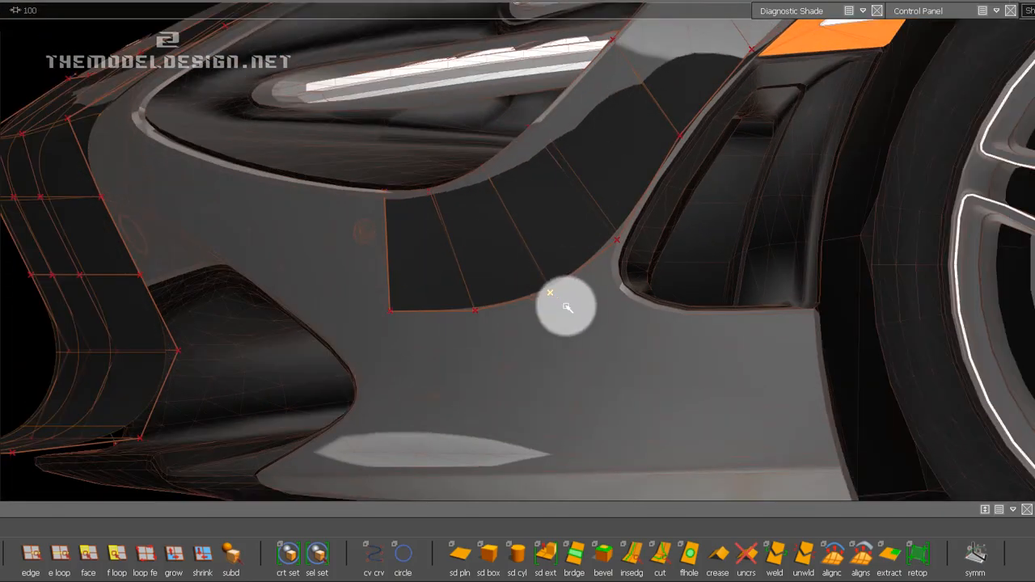
pyautogui.moveTo(566, 306); pyautogui.dragTo(991, 370)
pyautogui.moveTo(594, 380); pyautogui.dragTo(819, 366)
# Shift the strip's two outer end CVs rearward and down, and bring the neighbouring CV onto the side vent's front edge.
pyautogui.click(475, 313)
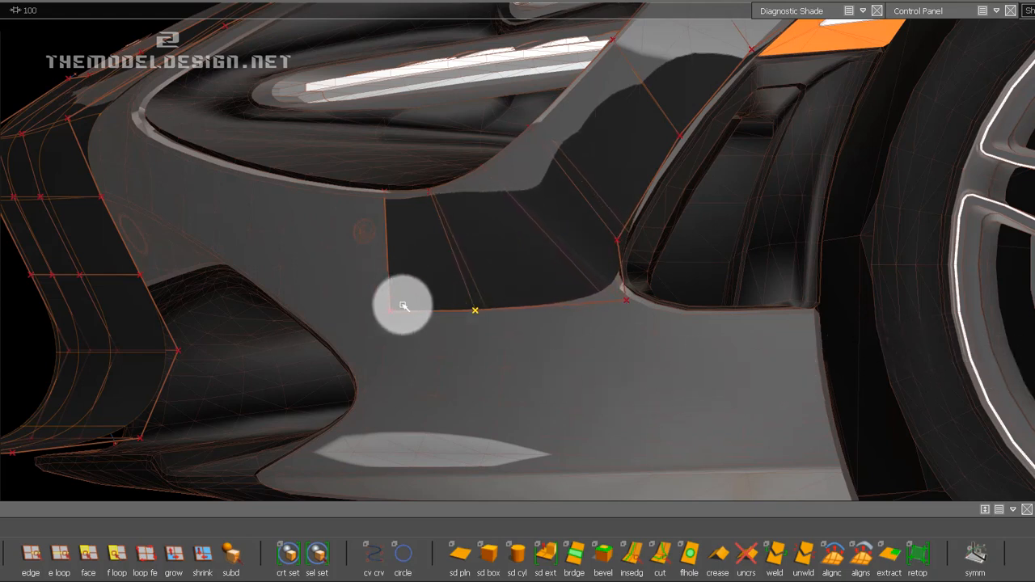
pyautogui.keyDown('shift'); pyautogui.click(390, 311); pyautogui.keyUp('shift')
pyautogui.moveTo(475, 400); pyautogui.dragTo(522, 425)
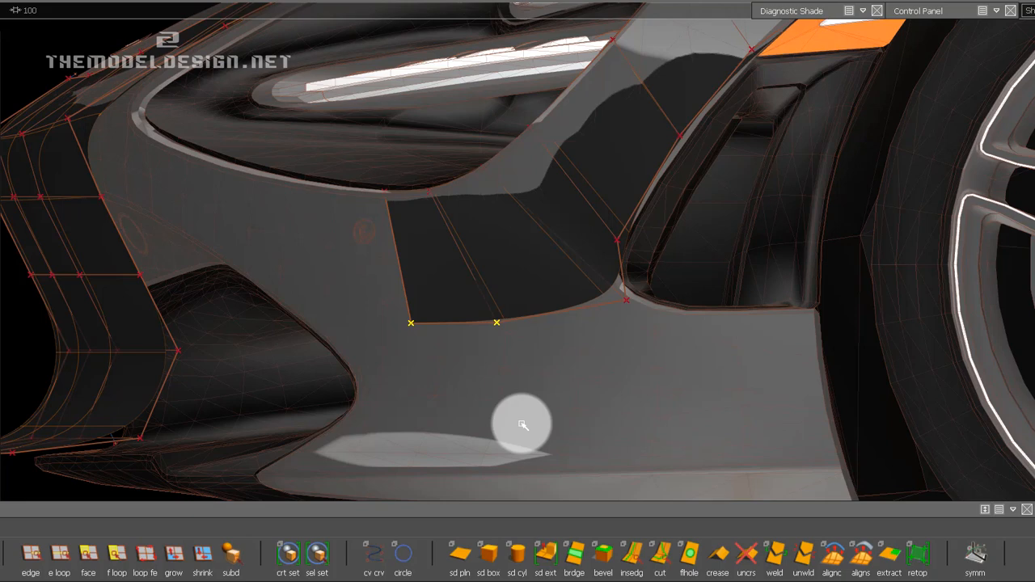
pyautogui.hotkey('ctrl', 'z')
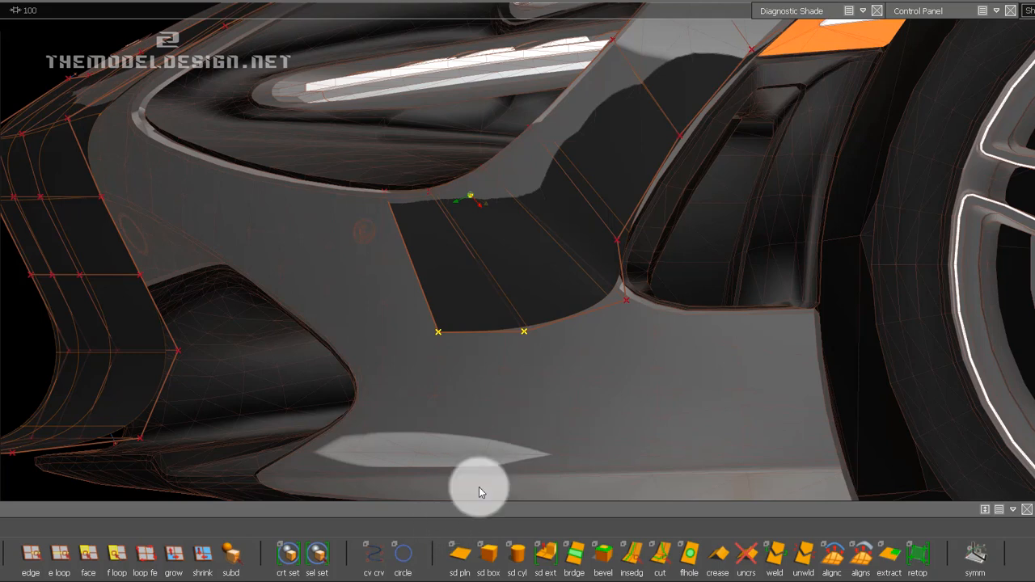
pyautogui.moveTo(545, 384); pyautogui.dragTo(575, 237)
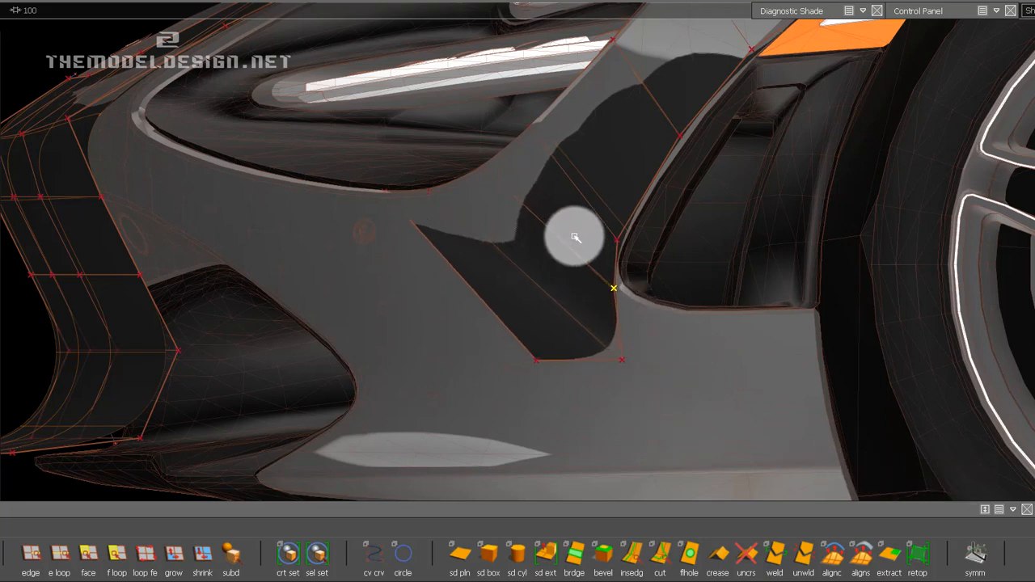
# Move the strip's last outer CV rearward and down, placing it in line below the side vent's lower front corner.
pyautogui.click(535, 359)
pyautogui.moveTo(474, 350); pyautogui.dragTo(643, 581)
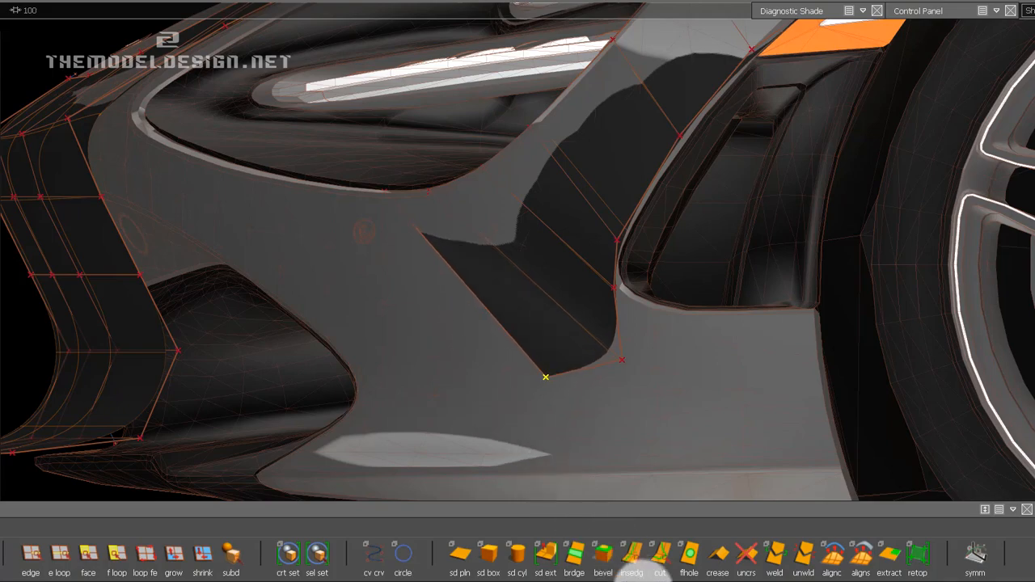
pyautogui.moveTo(481, 369)
pyautogui.mouseDown()
pyautogui.moveTo(574, 452)
pyautogui.moveTo(769, 540)
pyautogui.moveTo(581, 455)
pyautogui.moveTo(794, 523)
pyautogui.mouseUp()
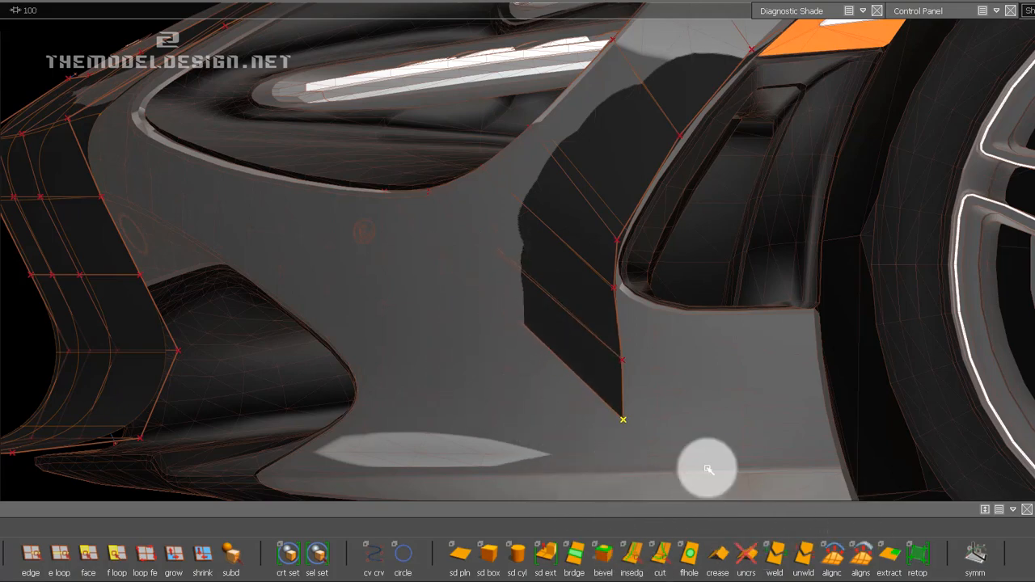
pyautogui.keyDown('ctrl'); pyautogui.keyDown('shift'); pyautogui.moveTo(591, 474); pyautogui.dragTo(595, 422); pyautogui.keyUp('shift'); pyautogui.keyUp('ctrl')
# Pick the two headlight-side CVs at the opening's rounded outer edge and adjust them along the headlight surround.
pyautogui.keyDown('alt'); pyautogui.keyDown('shift'); pyautogui.moveTo(411, 237); pyautogui.dragTo(1034, 316); pyautogui.keyUp('shift'); pyautogui.keyUp('alt')
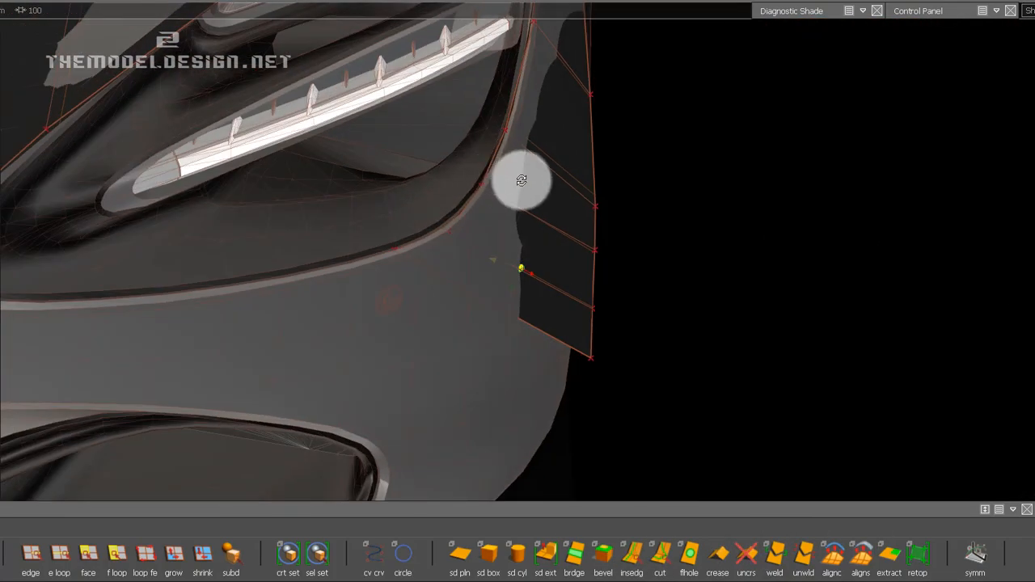
pyautogui.keyDown('alt'); pyautogui.keyDown('shift'); pyautogui.moveTo(520, 180); pyautogui.dragTo(440, 216); pyautogui.keyUp('shift'); pyautogui.keyUp('alt')
pyautogui.click(486, 194)
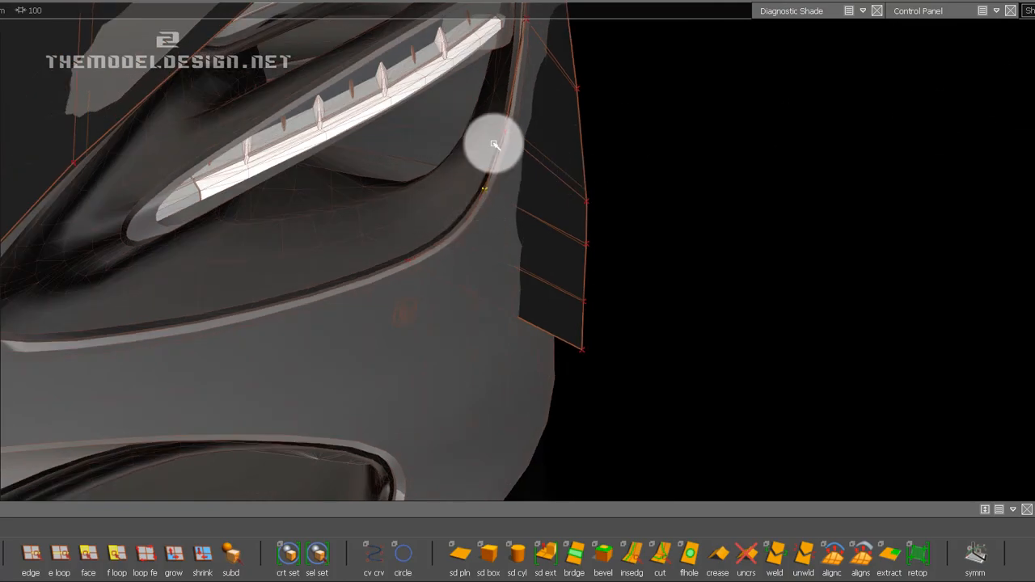
pyautogui.click(502, 128)
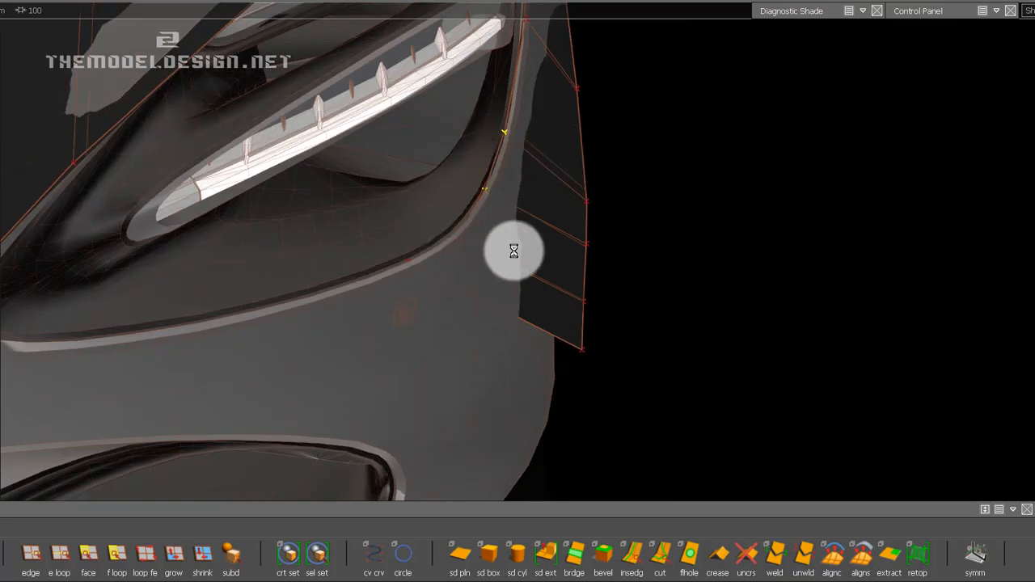
pyautogui.keyDown('alt'); pyautogui.keyDown('shift'); pyautogui.moveTo(513, 247); pyautogui.dragTo(412, 275); pyautogui.keyUp('shift'); pyautogui.keyUp('alt')
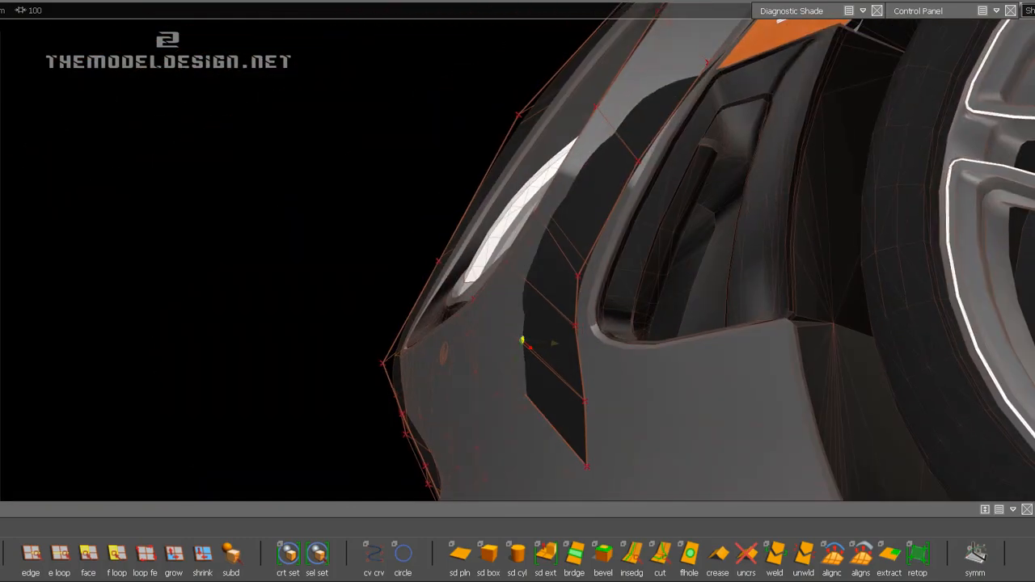
# Shift the strip's outer CVs beside the side vent sideways to bring them closer to the bumper surface.
pyautogui.keyDown('alt'); pyautogui.keyDown('shift'); pyautogui.moveTo(504, 190); pyautogui.dragTo(548, 331); pyautogui.keyUp('shift'); pyautogui.keyUp('alt')
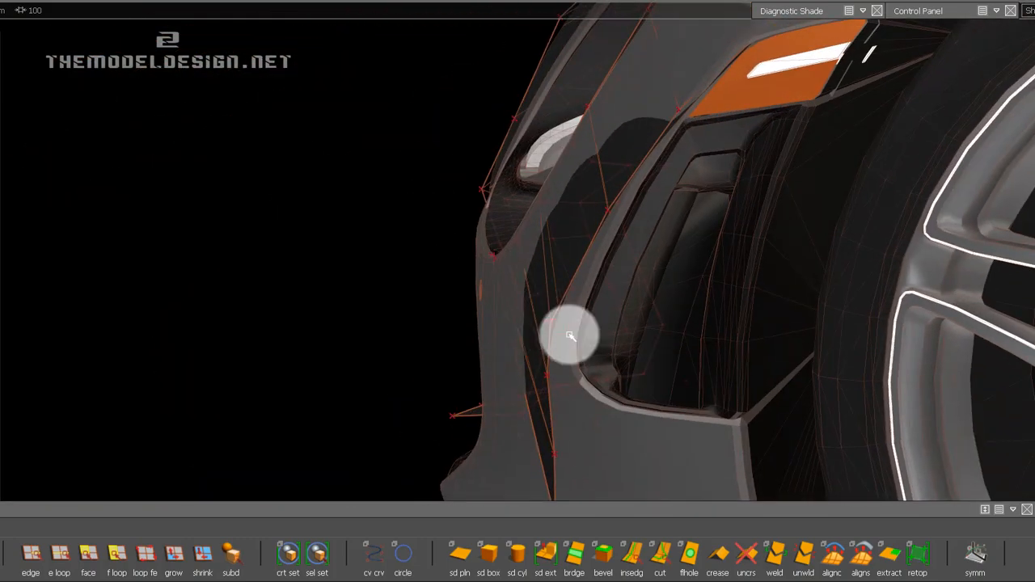
pyautogui.keyDown('alt'); pyautogui.keyDown('shift'); pyautogui.moveTo(707, 377); pyautogui.dragTo(540, 350); pyautogui.keyUp('shift'); pyautogui.keyUp('alt')
pyautogui.moveTo(201, 350); pyautogui.dragTo(395, 323, button='middle')
pyautogui.keyDown('alt'); pyautogui.moveTo(633, 316); pyautogui.dragTo(550, 308); pyautogui.keyUp('alt')
pyautogui.moveTo(261, 274); pyautogui.dragTo(326, 265, button='middle')
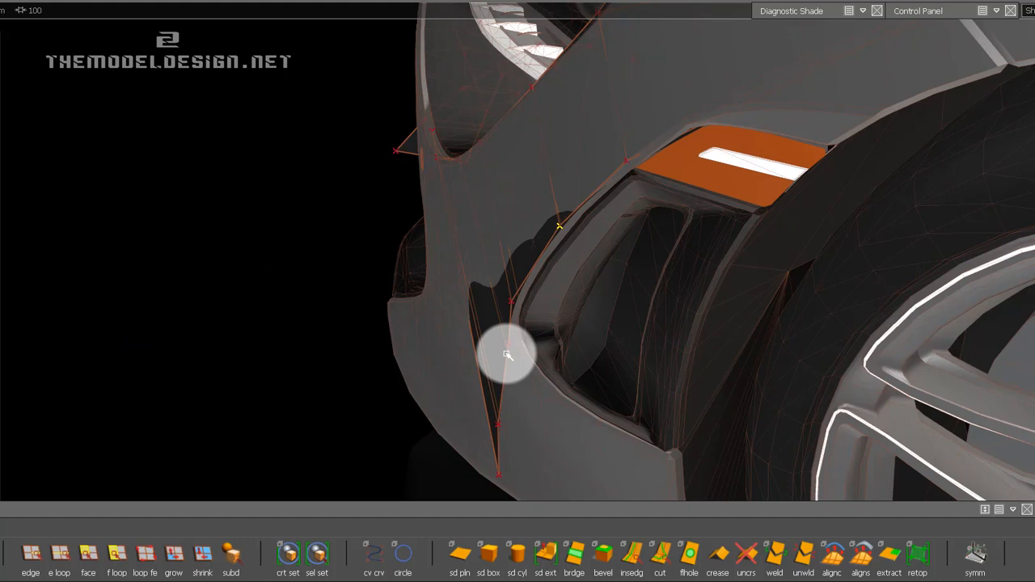
# Adjust the outer CVs one by one from the orange side marker down to the vent's lower corner, fitting them to the vent's front edge.
pyautogui.keyDown('alt'); pyautogui.moveTo(526, 316); pyautogui.dragTo(603, 245); pyautogui.keyUp('alt')
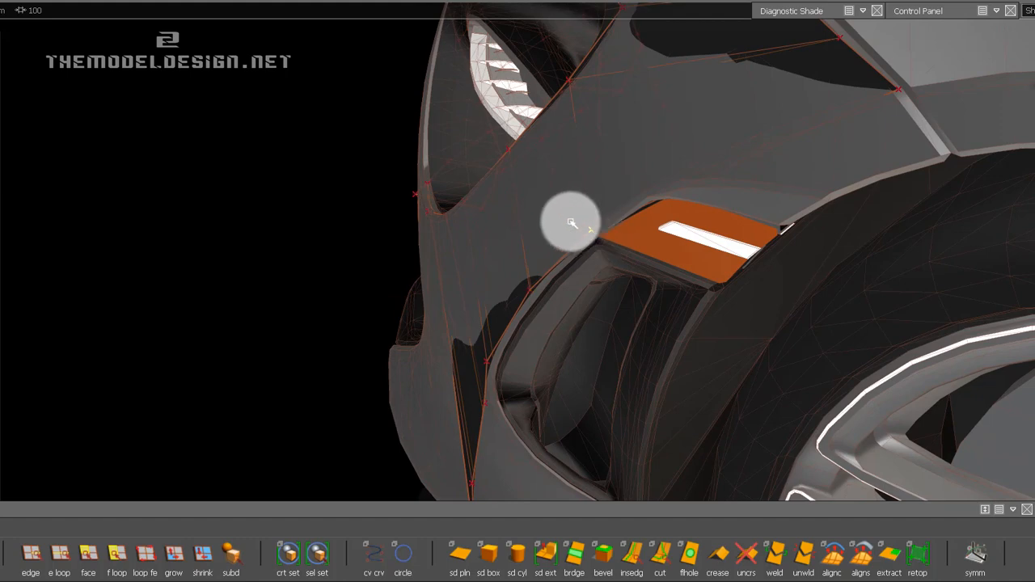
pyautogui.keyDown('alt'); pyautogui.moveTo(545, 226); pyautogui.dragTo(573, 250); pyautogui.keyUp('alt')
pyautogui.keyDown('ctrl'); pyautogui.keyDown('shift'); pyautogui.moveTo(710, 201); pyautogui.dragTo(694, 191, button='right'); pyautogui.keyUp('shift'); pyautogui.keyUp('ctrl')
pyautogui.click(672, 221)
pyautogui.moveTo(642, 342); pyautogui.dragTo(752, 232)
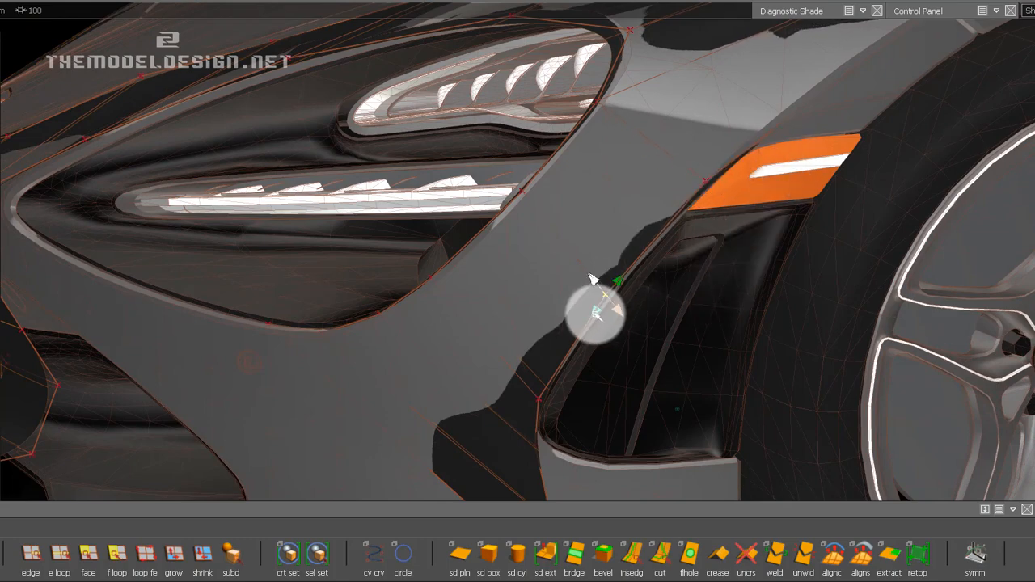
pyautogui.keyDown('alt'); pyautogui.keyDown('shift'); pyautogui.moveTo(677, 300); pyautogui.dragTo(574, 352); pyautogui.keyUp('shift'); pyautogui.keyUp('alt')
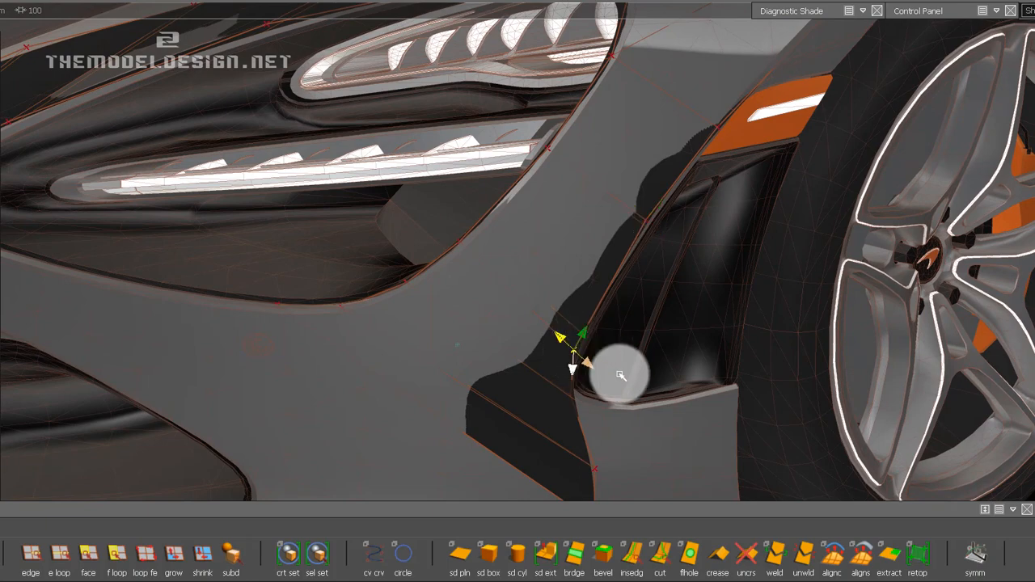
pyautogui.keyDown('alt'); pyautogui.keyDown('shift'); pyautogui.moveTo(607, 386); pyautogui.dragTo(522, 393); pyautogui.keyUp('shift'); pyautogui.keyUp('alt')
pyautogui.keyDown('ctrl'); pyautogui.keyDown('shift'); pyautogui.moveTo(524, 395); pyautogui.dragTo(495, 404); pyautogui.keyUp('shift'); pyautogui.keyUp('ctrl')
# Pick the strip's two lowest outer CVs and move them sideways onto the bumper surface below the side vent.
pyautogui.click(499, 401)
pyautogui.keyDown('shift'); pyautogui.click(498, 459); pyautogui.keyUp('shift')
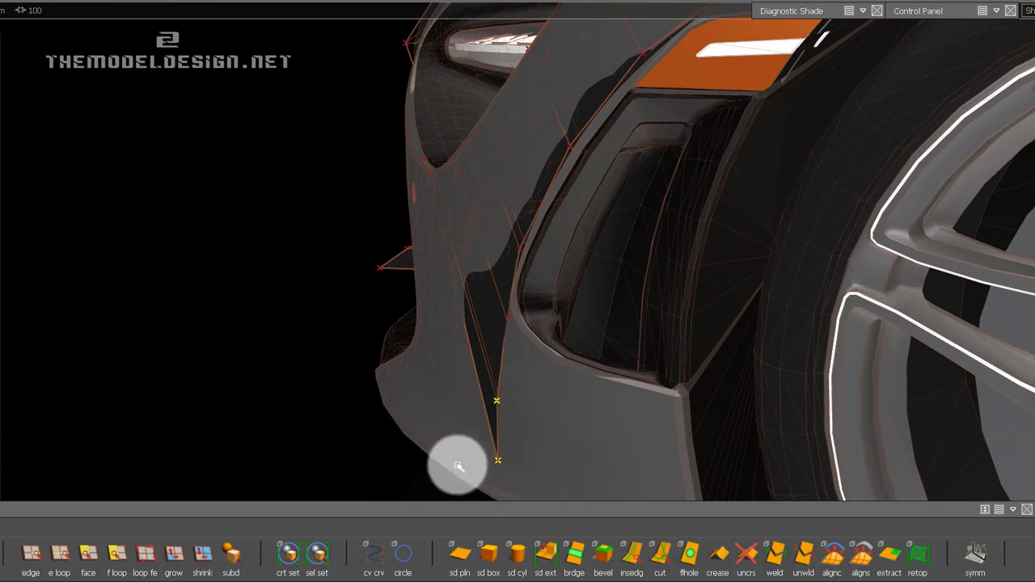
pyautogui.moveTo(290, 449); pyautogui.dragTo(502, 422, button='middle')
pyautogui.keyDown('alt'); pyautogui.moveTo(501, 422); pyautogui.dragTo(307, 391); pyautogui.keyUp('alt')
pyautogui.moveTo(307, 390); pyautogui.dragTo(501, 392, button='middle')
pyautogui.keyDown('alt'); pyautogui.moveTo(502, 393); pyautogui.dragTo(671, 331); pyautogui.keyUp('alt')
pyautogui.keyDown('alt'); pyautogui.moveTo(560, 259); pyautogui.dragTo(529, 380); pyautogui.keyUp('alt')
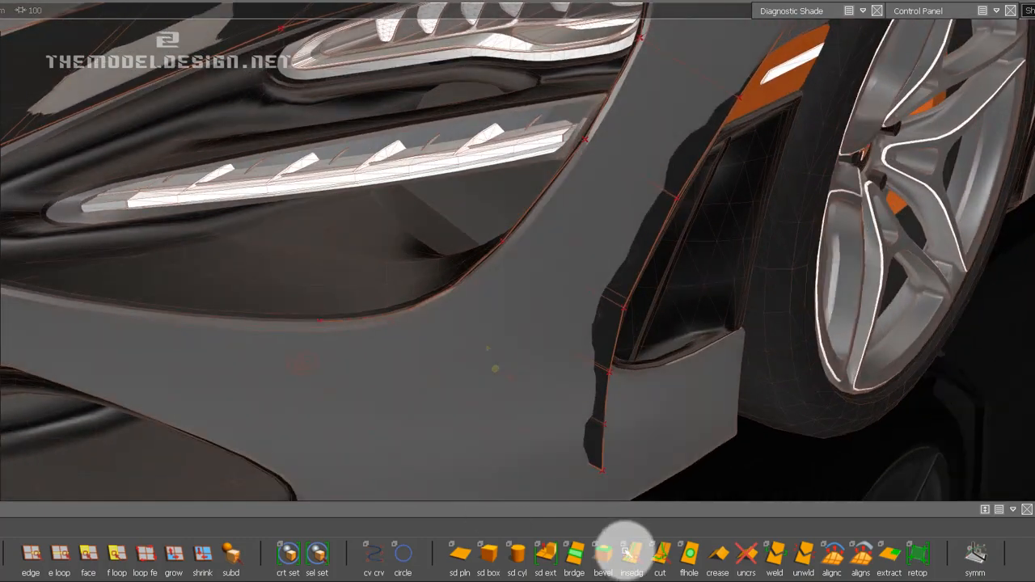
# Insert an edge loop lengthwise through the strip, between the headlight side and the side vent.
pyautogui.click(628, 551)
pyautogui.moveTo(572, 459); pyautogui.dragTo(557, 451)
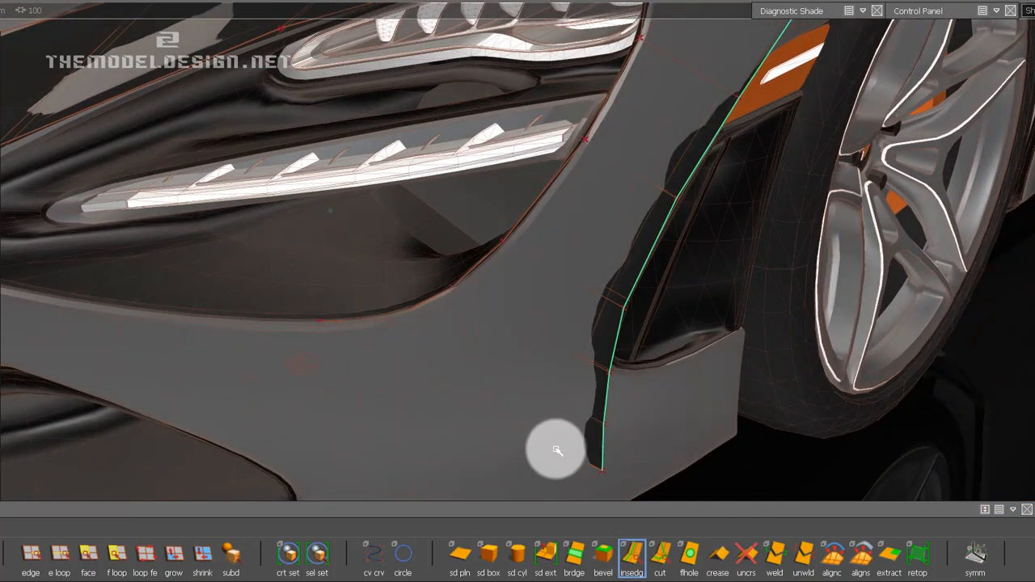
pyautogui.moveTo(470, 393); pyautogui.dragTo(562, 452)
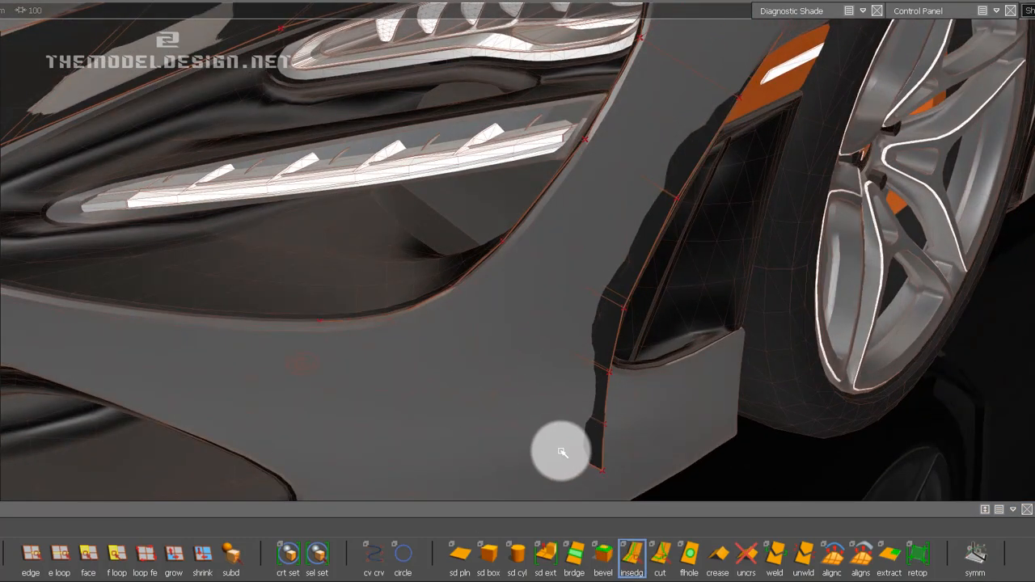
pyautogui.moveTo(511, 428); pyautogui.dragTo(509, 395)
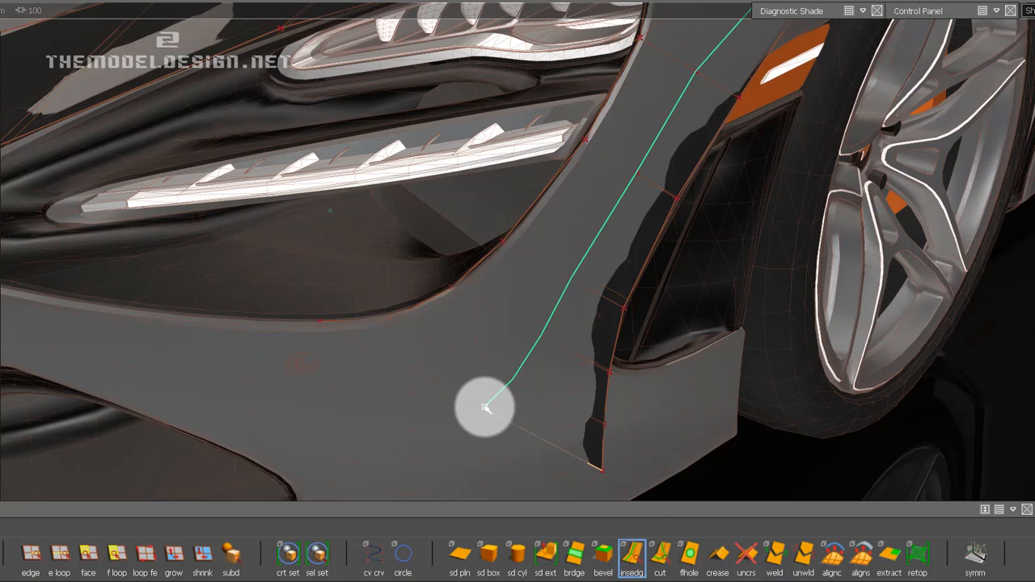
pyautogui.keyDown('alt'); pyautogui.moveTo(485, 408); pyautogui.dragTo(530, 308); pyautogui.keyUp('alt')
# Pick the inserted lengthwise edge loop and move it outward and toward the side vent to follow the bumper's curvature.
pyautogui.click(89, 553)
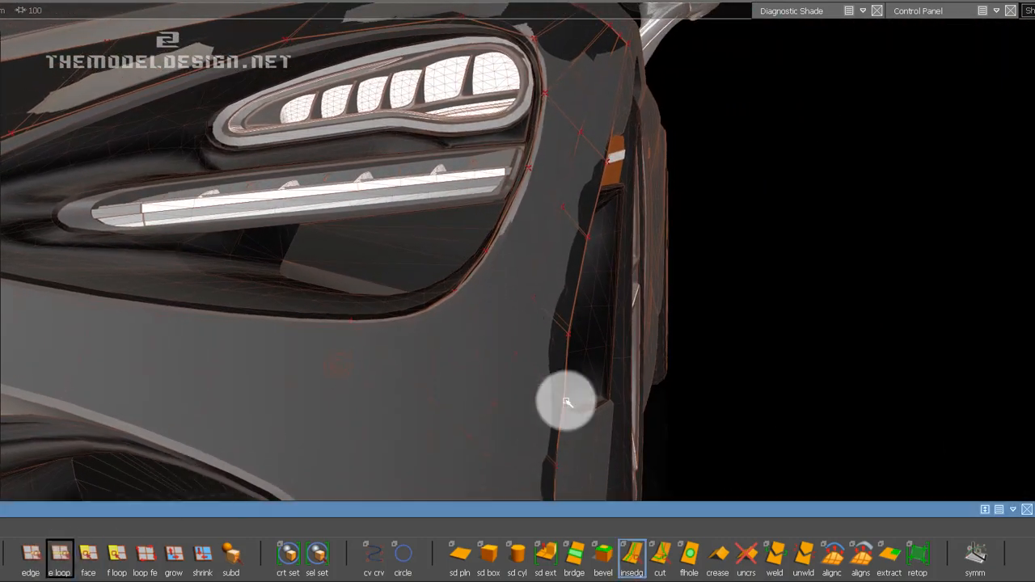
pyautogui.click(59, 552)
pyautogui.click(502, 391)
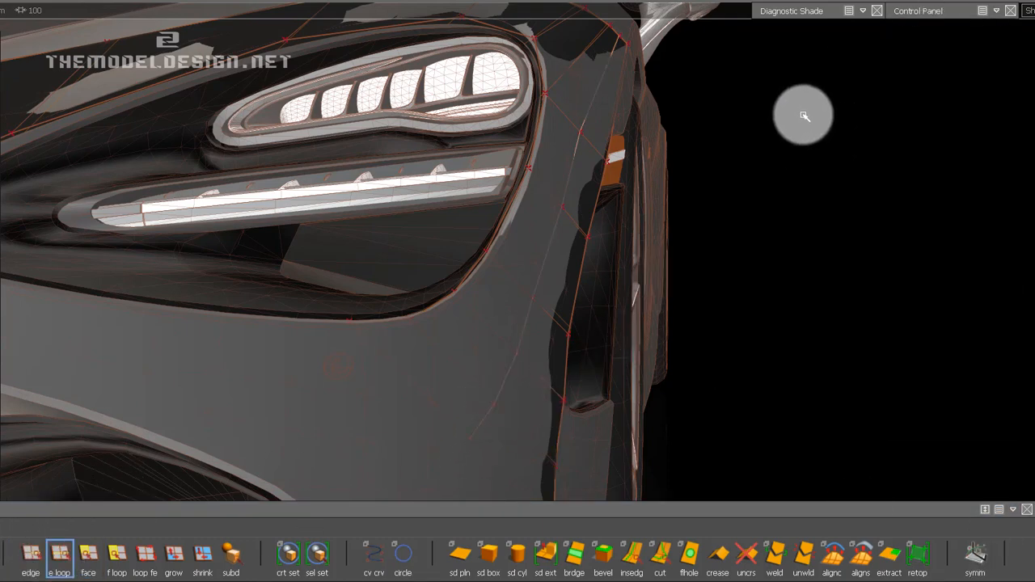
pyautogui.keyDown('ctrl'); pyautogui.keyDown('shift'); pyautogui.moveTo(756, 229); pyautogui.dragTo(760, 199, button='middle'); pyautogui.keyUp('shift'); pyautogui.keyUp('ctrl')
pyautogui.keyDown('alt'); pyautogui.keyDown('shift'); pyautogui.moveTo(644, 203); pyautogui.dragTo(637, 273); pyautogui.keyUp('shift'); pyautogui.keyUp('alt')
pyautogui.moveTo(435, 238); pyautogui.dragTo(423, 372)
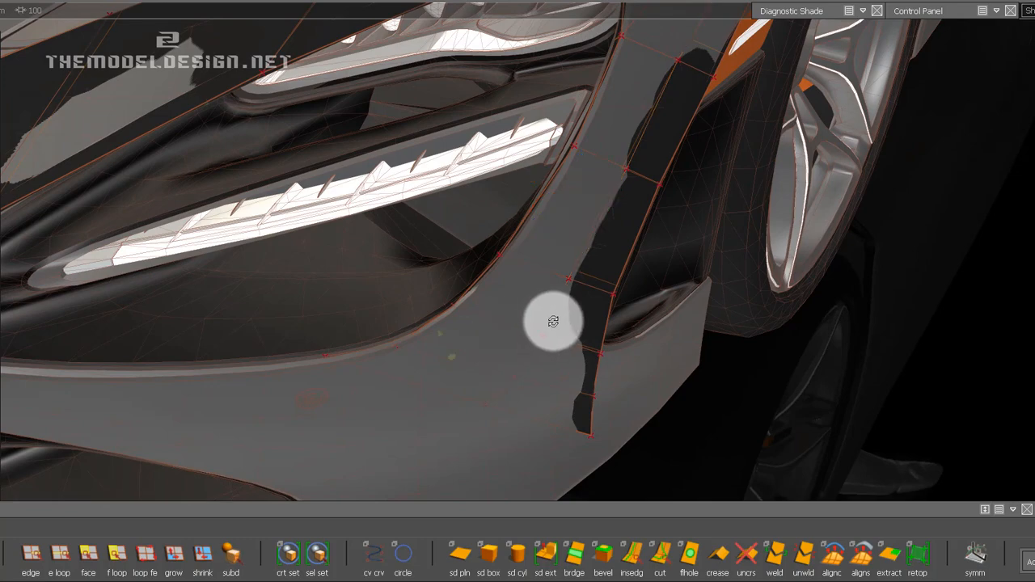
pyautogui.keyDown('alt'); pyautogui.keyDown('shift'); pyautogui.moveTo(554, 322); pyautogui.dragTo(483, 407); pyautogui.keyUp('shift'); pyautogui.keyUp('alt')
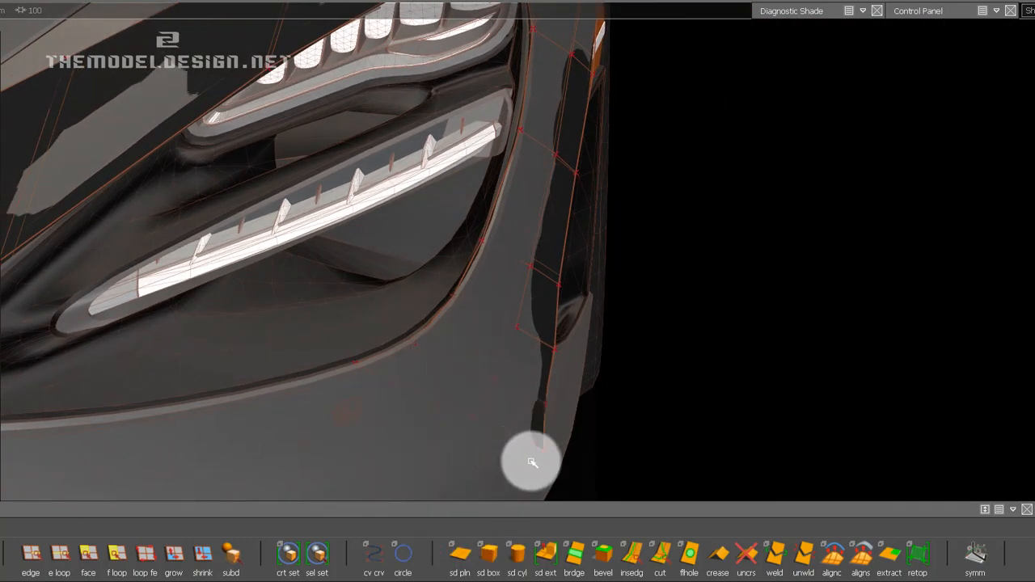
# Use Transform CV to move the inserted loop's end CV outward, and adjust the headlight-side end CV against the opening's lower edge.
pyautogui.click(688, 333)
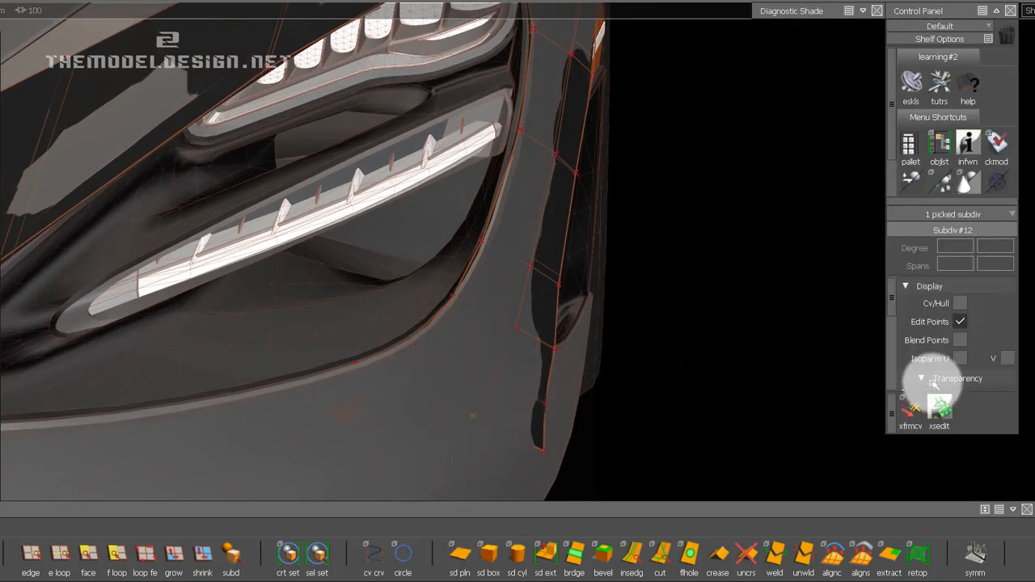
pyautogui.click(912, 411)
pyautogui.keyDown('ctrl'); pyautogui.keyDown('shift'); pyautogui.moveTo(599, 395); pyautogui.dragTo(600, 358); pyautogui.keyUp('shift'); pyautogui.keyUp('ctrl')
pyautogui.hotkey('ctrl', '5')
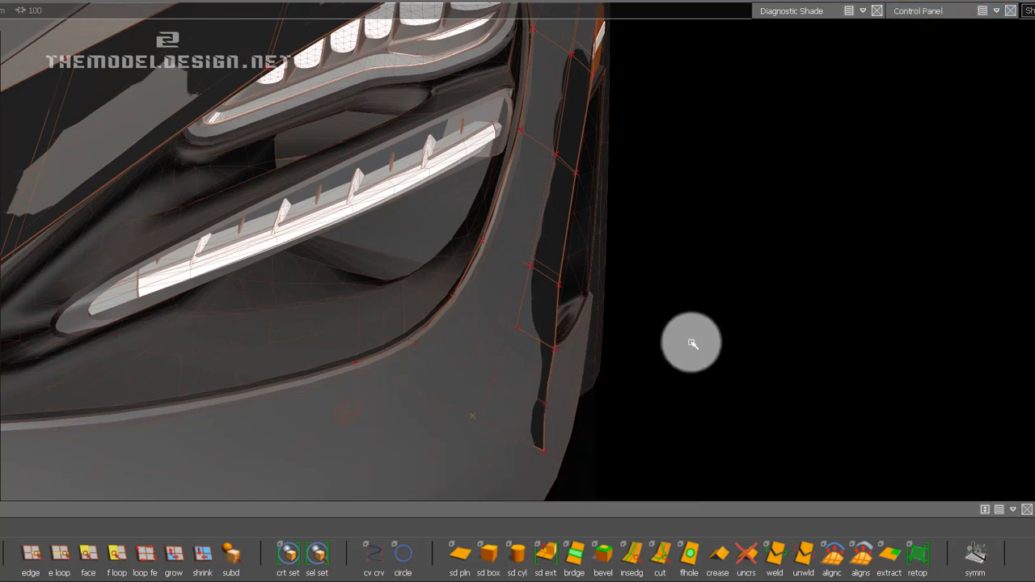
pyautogui.moveTo(692, 344); pyautogui.dragTo(931, 350, button='middle')
pyautogui.keyDown('alt'); pyautogui.keyDown('shift'); pyautogui.moveTo(422, 364); pyautogui.dragTo(388, 394); pyautogui.keyUp('shift'); pyautogui.keyUp('alt')
pyautogui.moveTo(635, 337); pyautogui.dragTo(762, 340, button='middle')
pyautogui.keyDown('alt'); pyautogui.keyDown('shift'); pyautogui.moveTo(776, 340); pyautogui.dragTo(591, 407); pyautogui.keyUp('shift'); pyautogui.keyUp('alt')
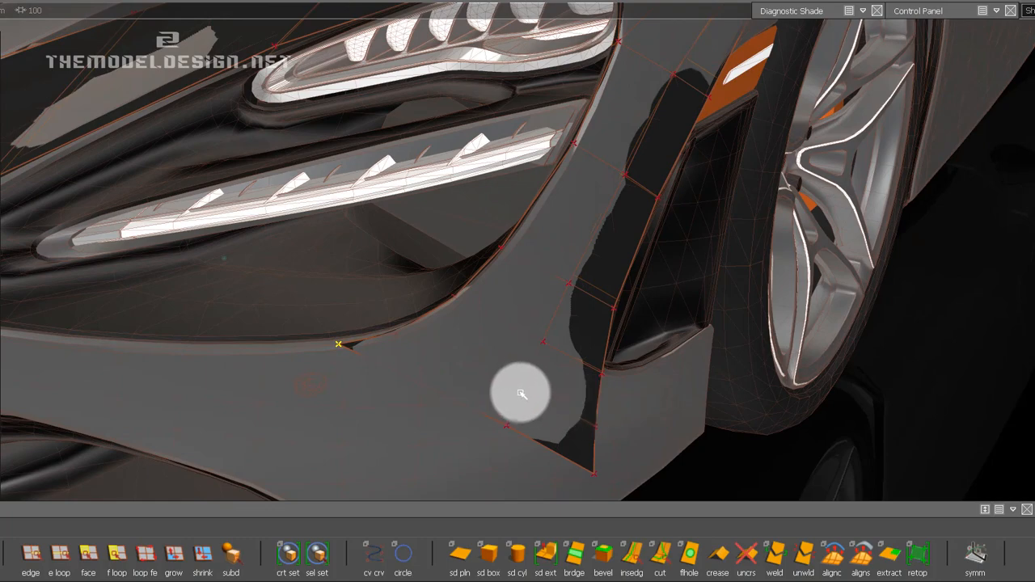
# Move the inserted loop's lower CVs outward one at a time so they follow the bumper surface beside the side vent.
pyautogui.moveTo(521, 391); pyautogui.dragTo(679, 378, button='middle')
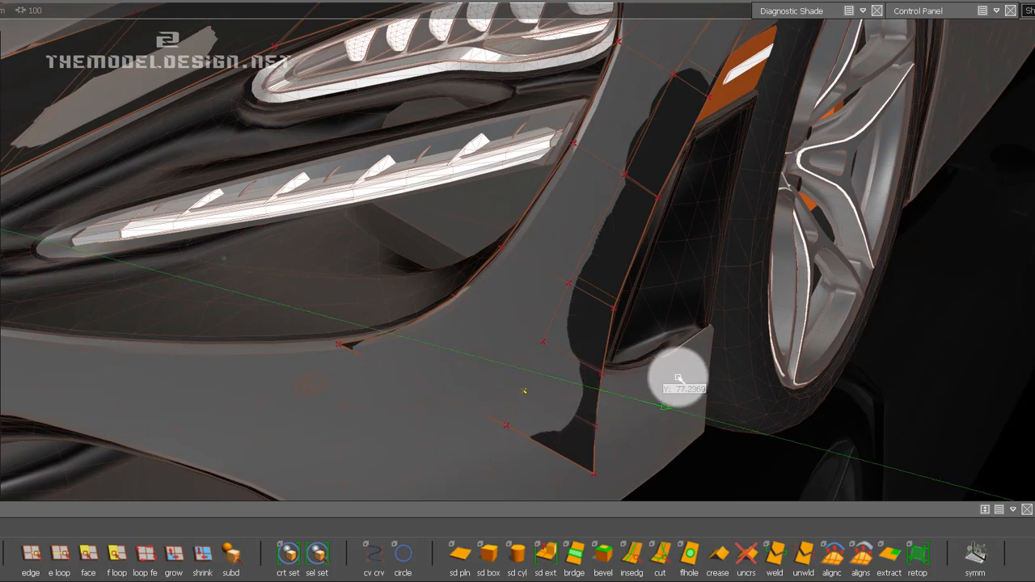
pyautogui.keyDown('alt'); pyautogui.moveTo(705, 379); pyautogui.dragTo(519, 314); pyautogui.keyUp('alt')
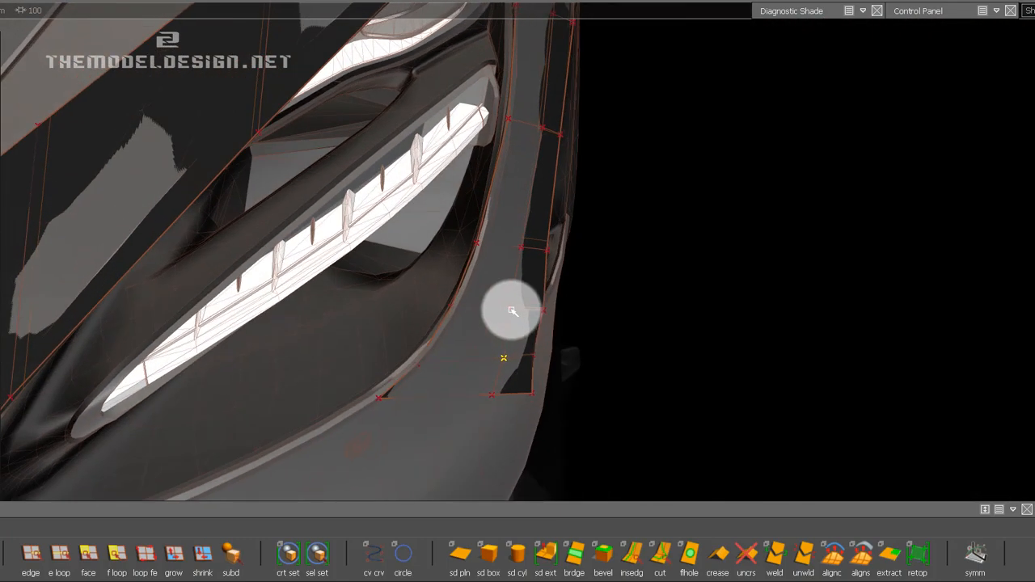
pyautogui.click(511, 310)
pyautogui.moveTo(665, 315); pyautogui.dragTo(694, 322, button='middle')
pyautogui.keyDown('ctrl'); pyautogui.keyDown('shift'); pyautogui.moveTo(648, 362); pyautogui.dragTo(630, 383); pyautogui.keyUp('shift'); pyautogui.keyUp('ctrl')
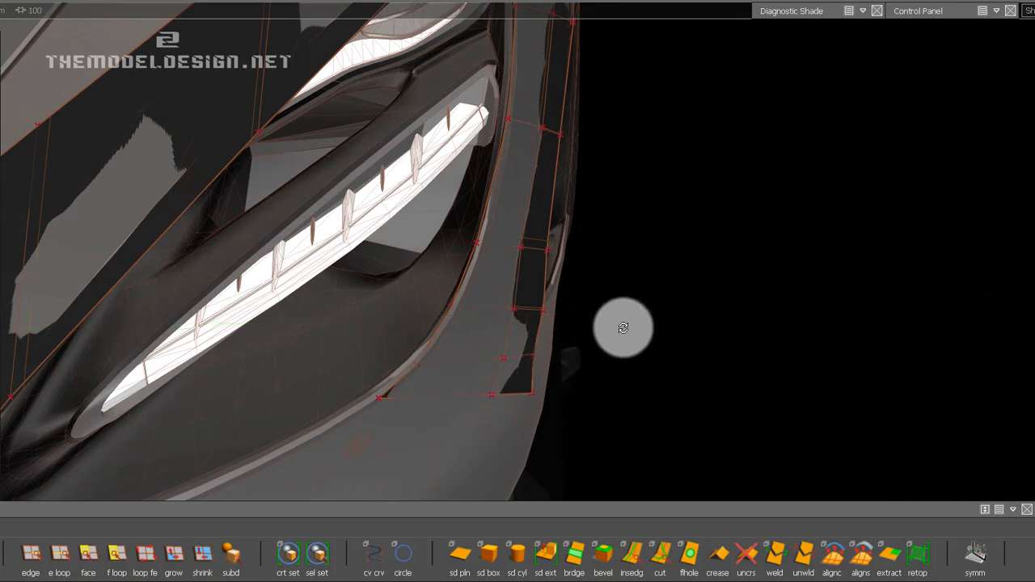
pyautogui.keyDown('alt'); pyautogui.moveTo(623, 328); pyautogui.dragTo(569, 288); pyautogui.keyUp('alt')
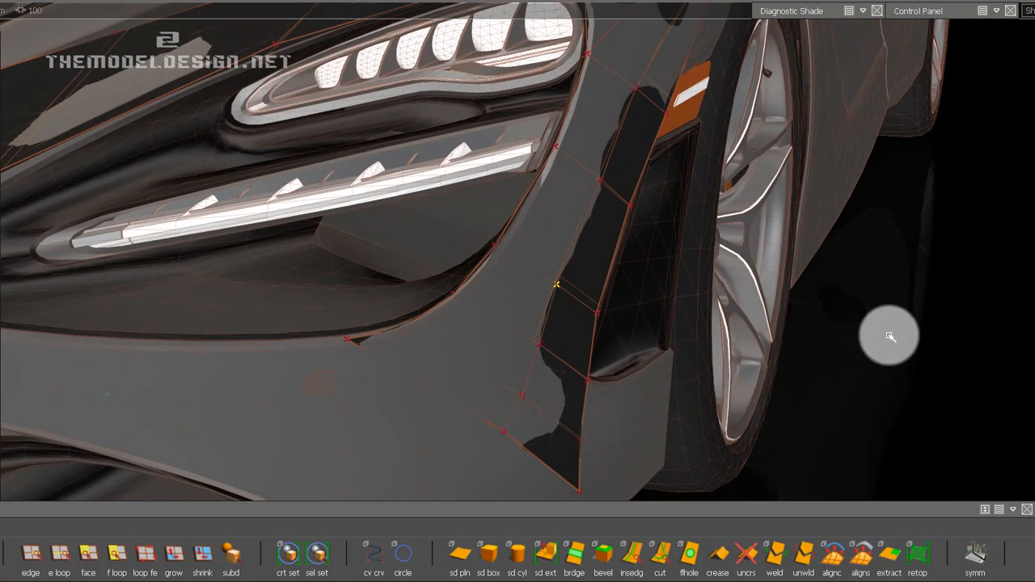
pyautogui.keyDown('alt'); pyautogui.moveTo(481, 318); pyautogui.dragTo(573, 292); pyautogui.keyUp('alt')
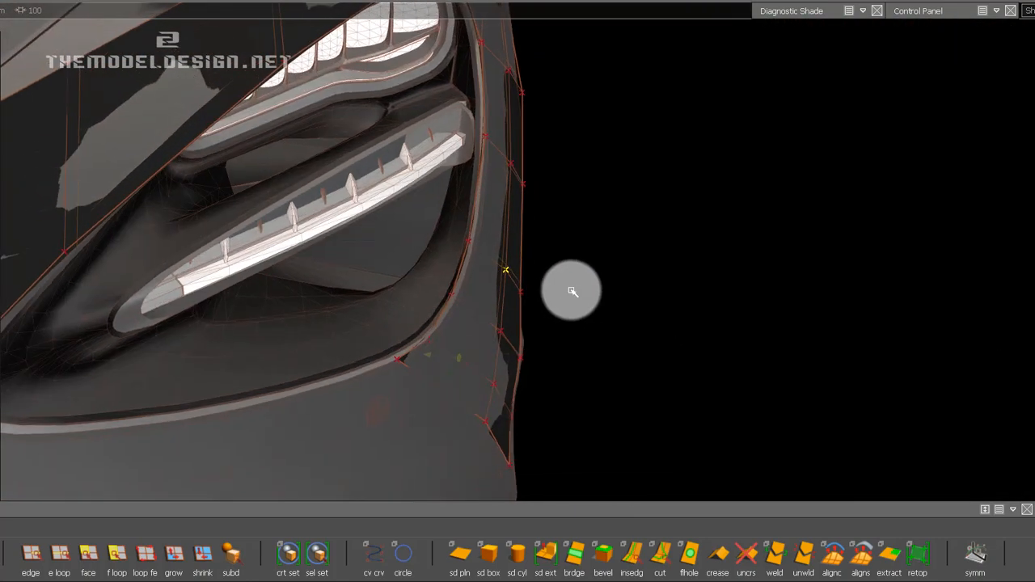
# Move the strip's headlight-side CVs outward along the opening's outer and lower edge so they follow the bumper's contour.
pyautogui.click(468, 240)
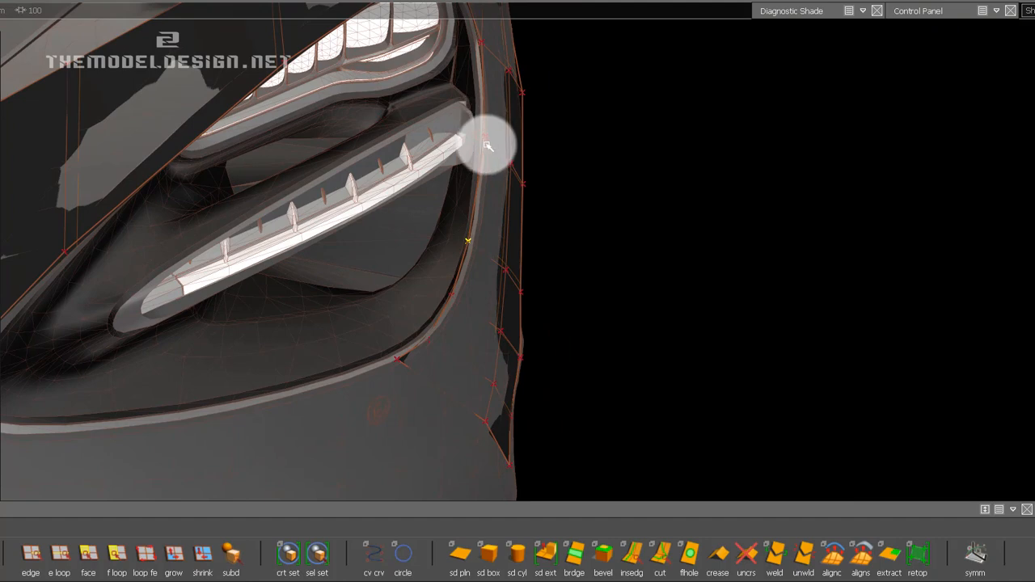
pyautogui.click(486, 139)
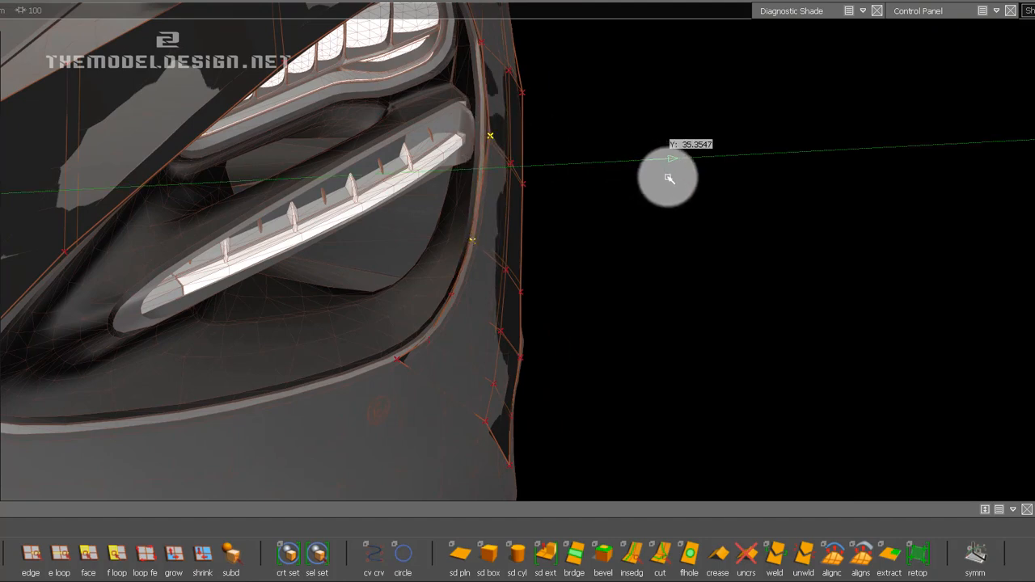
pyautogui.keyDown('alt'); pyautogui.keyDown('shift'); pyautogui.moveTo(673, 219); pyautogui.dragTo(546, 186); pyautogui.keyUp('shift'); pyautogui.keyUp('alt')
pyautogui.moveTo(526, 139); pyautogui.dragTo(783, 235)
pyautogui.click(495, 238)
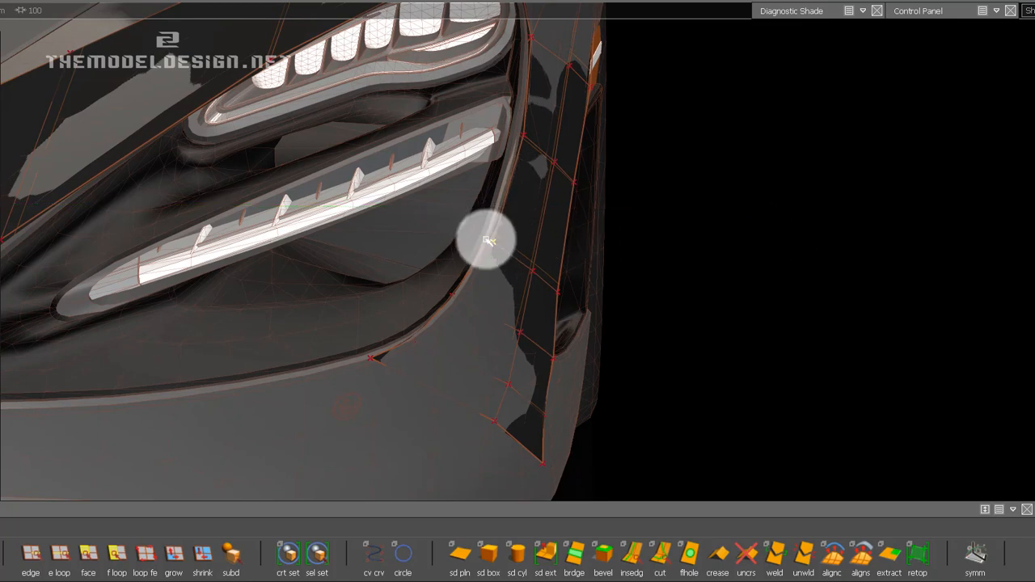
pyautogui.keyDown('alt'); pyautogui.keyDown('shift'); pyautogui.moveTo(518, 279); pyautogui.dragTo(893, 283); pyautogui.keyUp('shift'); pyautogui.keyUp('alt')
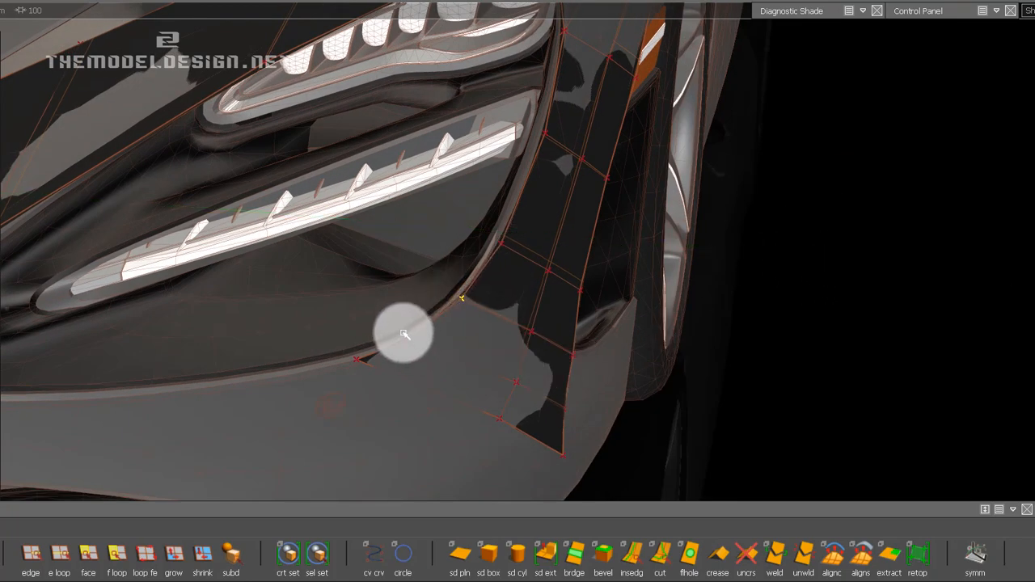
pyautogui.click(462, 301)
pyautogui.moveTo(420, 352); pyautogui.dragTo(480, 418)
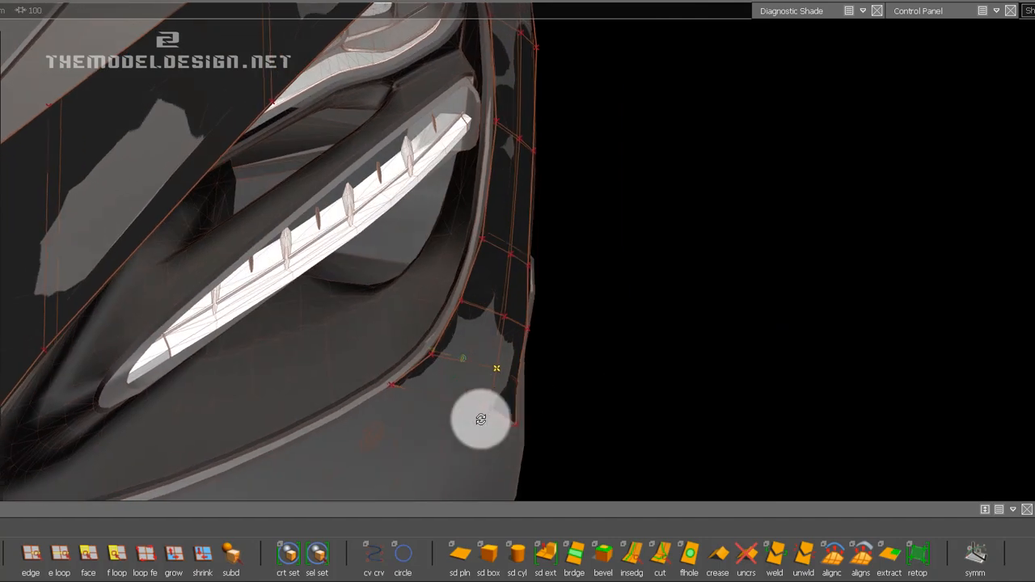
# Adjust the two lowest CVs of the lengthwise middle loop, below the headlight opening's lower corner.
pyautogui.click(519, 381)
pyautogui.moveTo(639, 363); pyautogui.dragTo(499, 367, button='middle')
pyautogui.moveTo(654, 370); pyautogui.dragTo(791, 397, button='middle')
pyautogui.click(489, 407)
# Insert an edge loop lengthwise through the upper strip, between the headlight opening and the fender edge.
pyautogui.keyDown('alt'); pyautogui.keyDown('shift'); pyautogui.moveTo(598, 348); pyautogui.dragTo(649, 254); pyautogui.keyUp('shift'); pyautogui.keyUp('alt')
pyautogui.keyDown('alt'); pyautogui.keyDown('shift'); pyautogui.moveTo(649, 254); pyautogui.dragTo(559, 272, button='middle'); pyautogui.keyUp('shift'); pyautogui.keyUp('alt')
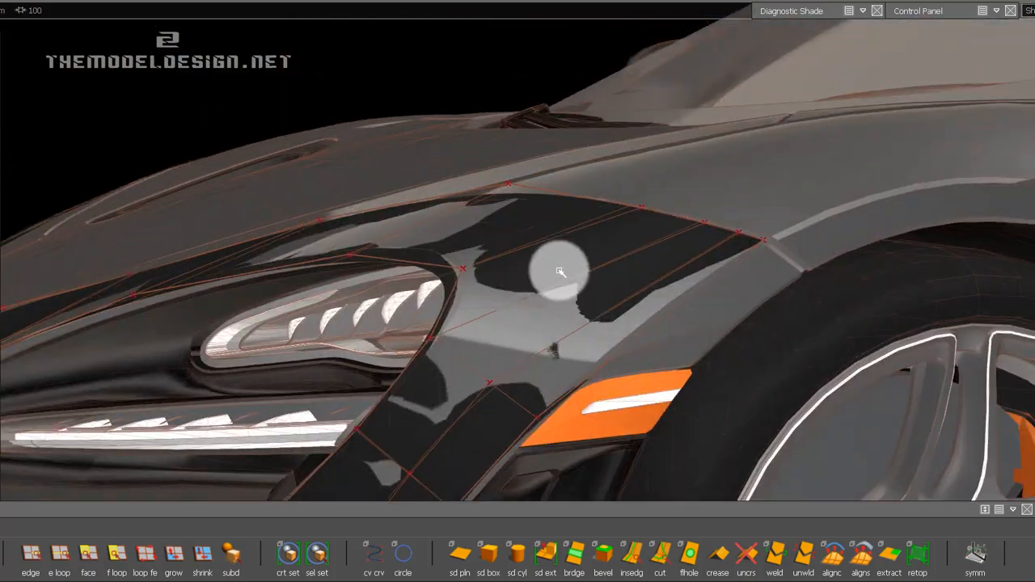
pyautogui.keyDown('alt'); pyautogui.keyDown('shift'); pyautogui.moveTo(572, 301); pyautogui.dragTo(478, 303); pyautogui.keyUp('shift'); pyautogui.keyUp('alt')
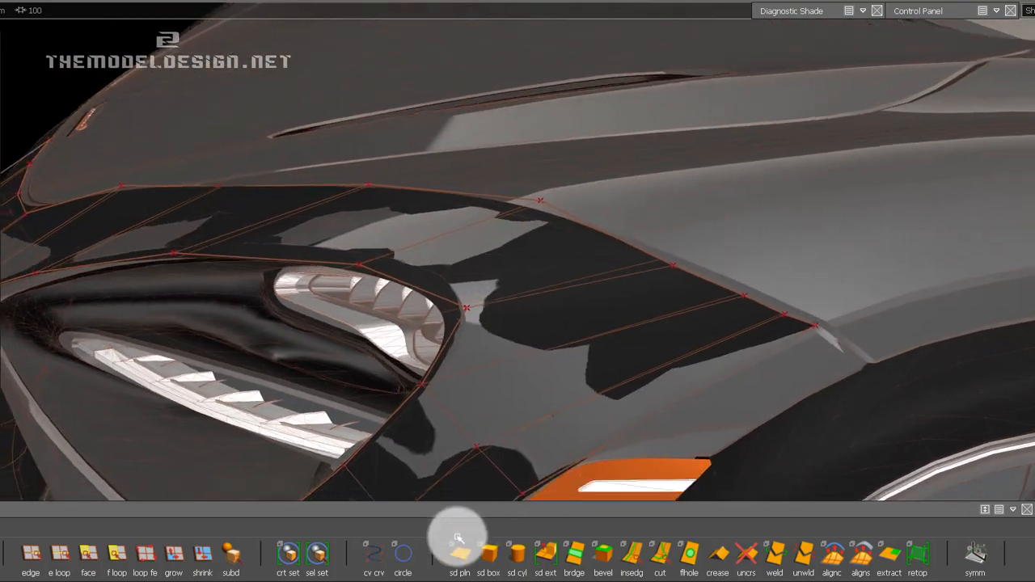
pyautogui.click(636, 556)
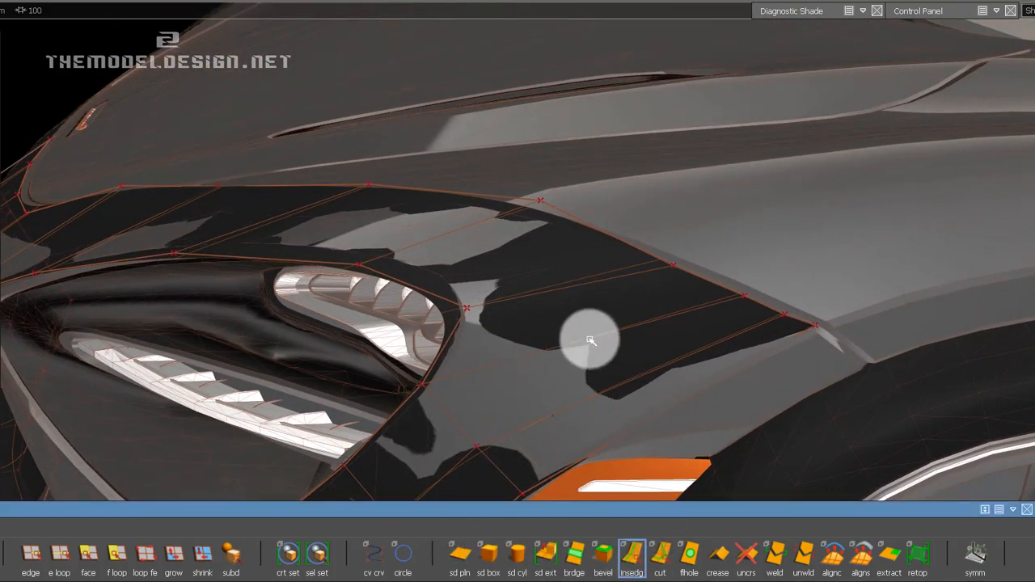
pyautogui.moveTo(595, 341)
pyautogui.mouseDown()
pyautogui.moveTo(615, 331)
pyautogui.moveTo(599, 346)
pyautogui.moveTo(607, 342)
pyautogui.mouseUp()
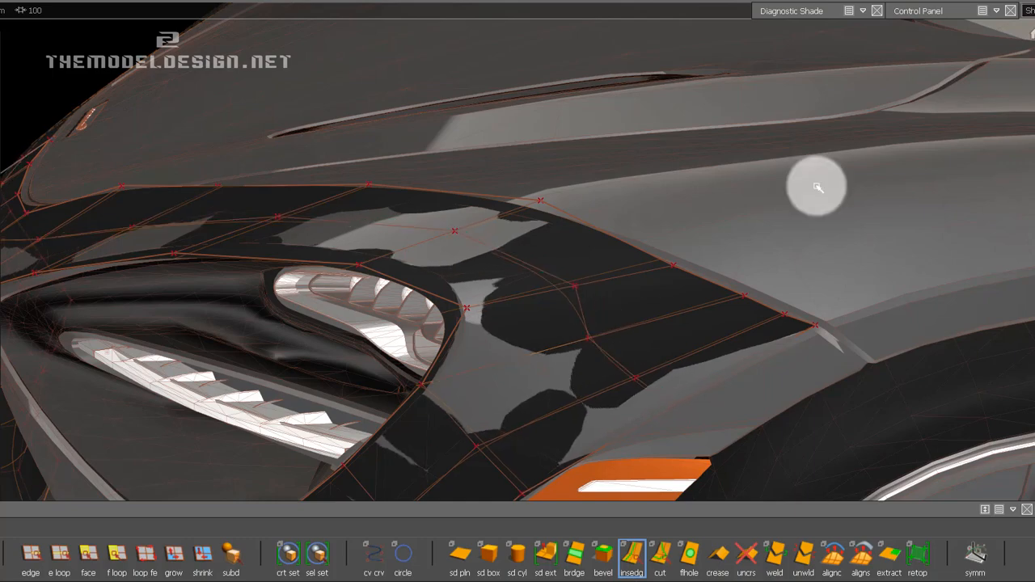
# Use Transform CV to move the new loop's three CVs above the side marker light outward onto the fender surface.
pyautogui.keyDown('alt'); pyautogui.moveTo(818, 187); pyautogui.dragTo(681, 252); pyautogui.keyUp('alt')
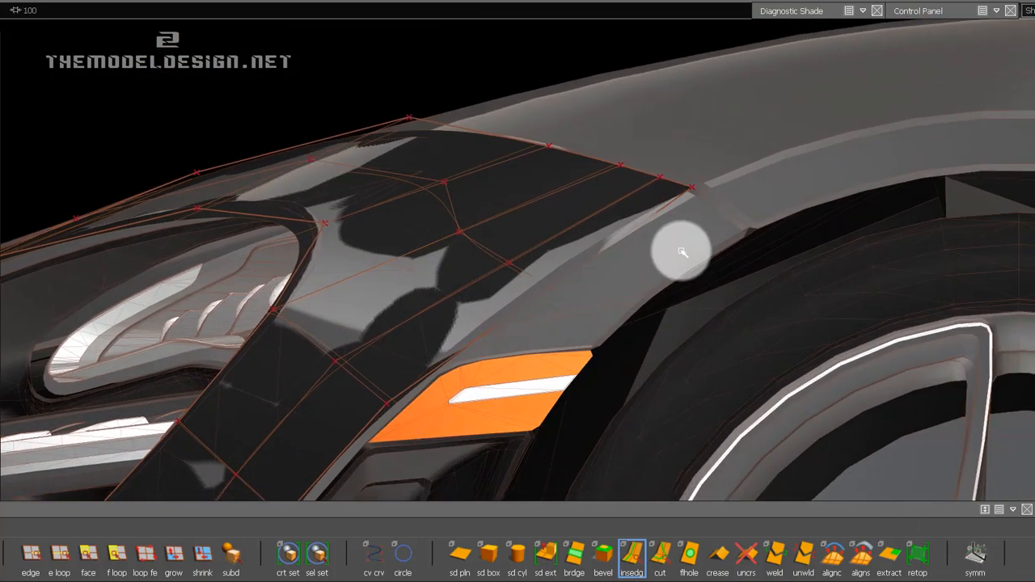
pyautogui.keyDown('ctrl'); pyautogui.keyDown('shift'); pyautogui.moveTo(521, 280); pyautogui.dragTo(566, 288); pyautogui.keyUp('shift'); pyautogui.keyUp('ctrl')
pyautogui.click(500, 263)
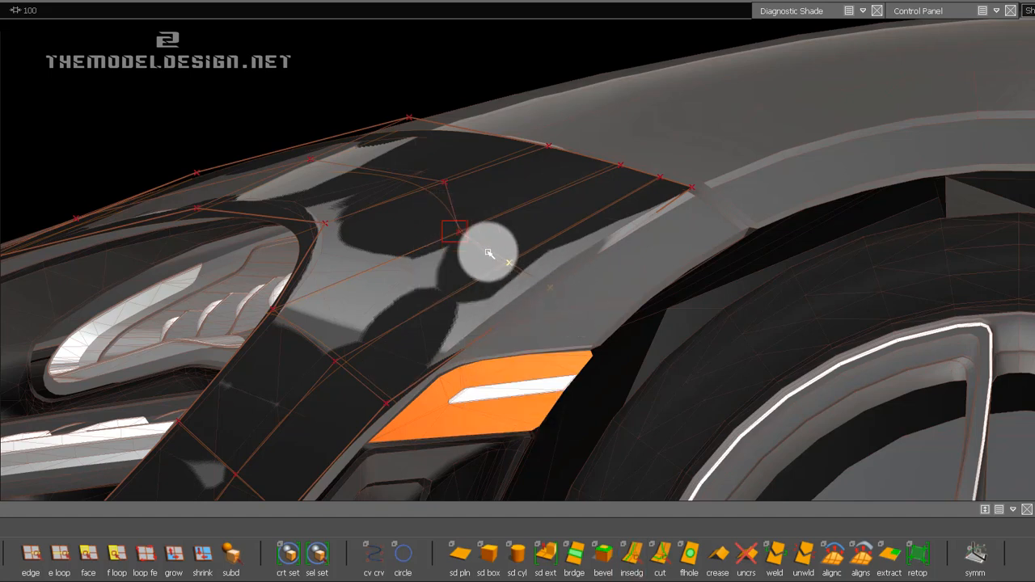
pyautogui.click(996, 10)
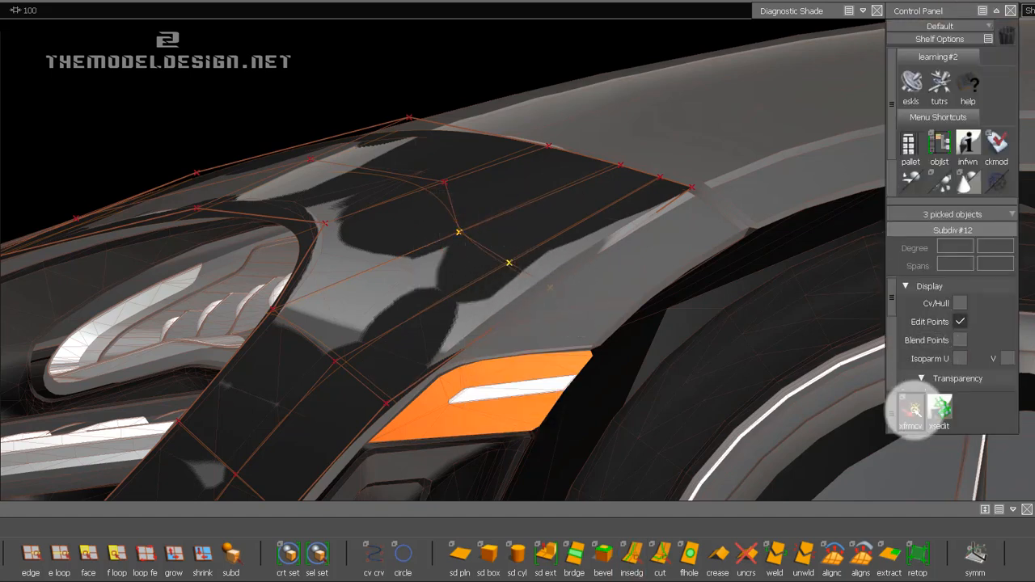
pyautogui.moveTo(574, 312); pyautogui.dragTo(481, 213)
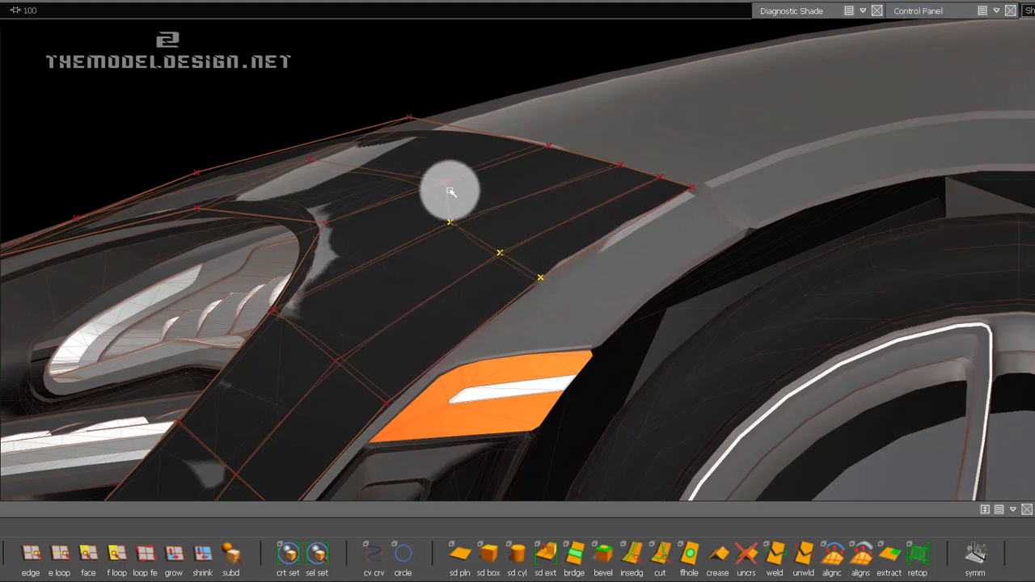
# Adjust the new loop's CVs one at a time around the headlight's upper outer corner to even out its curve.
pyautogui.moveTo(444, 181); pyautogui.dragTo(222, 285)
pyautogui.click(447, 226)
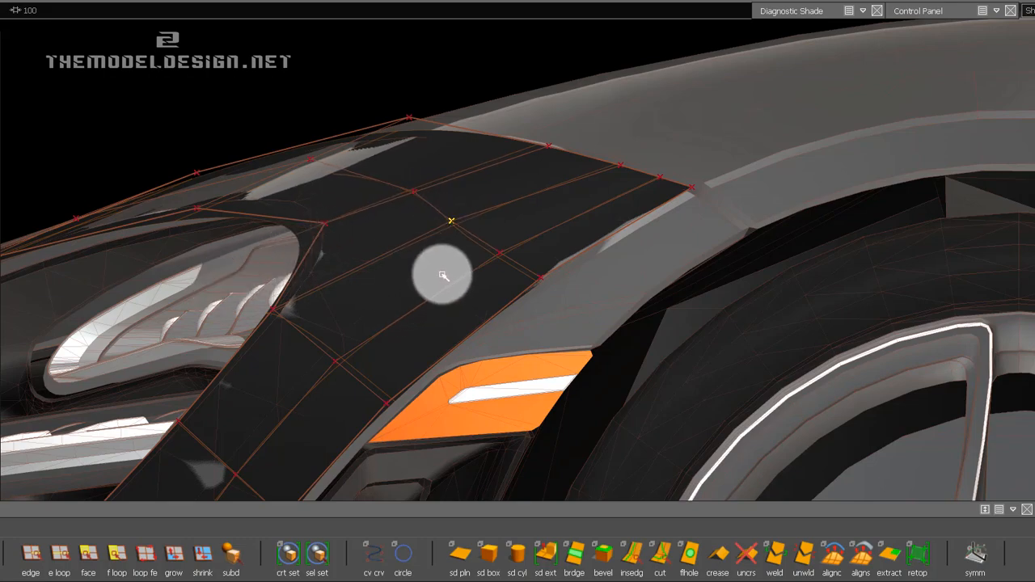
pyautogui.keyDown('alt'); pyautogui.moveTo(259, 173); pyautogui.dragTo(628, 351); pyautogui.keyUp('alt')
pyautogui.keyDown('alt'); pyautogui.moveTo(688, 174); pyautogui.dragTo(447, 251); pyautogui.keyUp('alt')
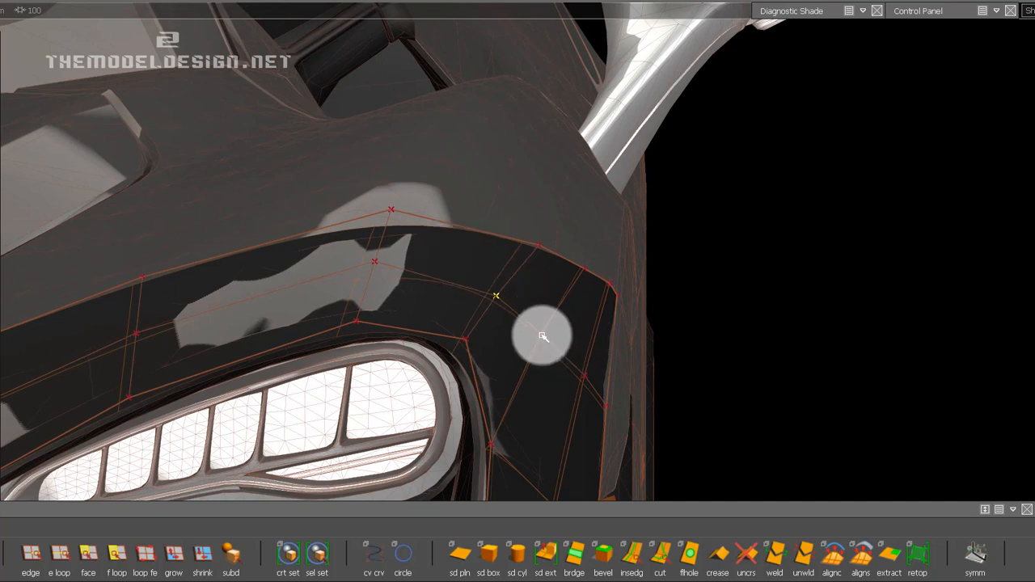
pyautogui.moveTo(611, 340); pyautogui.dragTo(593, 385)
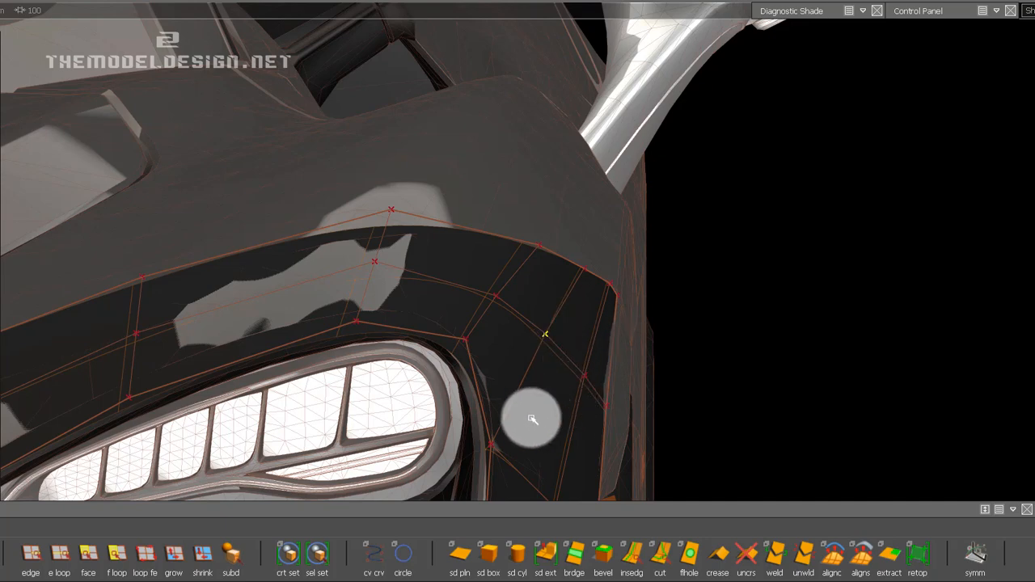
# Adjust the CVs along the headlight opening's outer edge, from its upper corner downward, to fit the opening's contour.
pyautogui.keyDown('alt'); pyautogui.moveTo(529, 418); pyautogui.dragTo(490, 281); pyautogui.keyUp('alt')
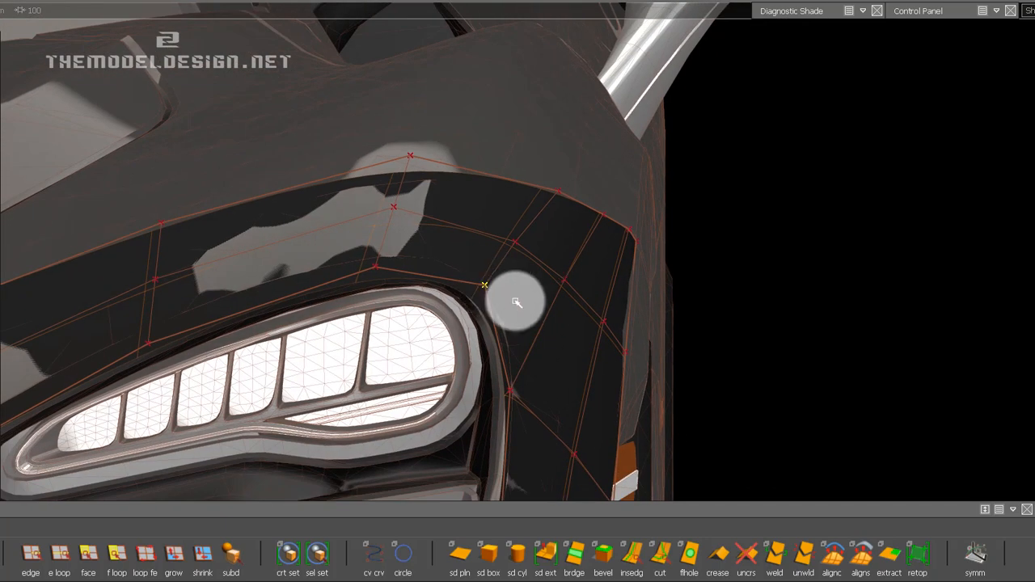
pyautogui.click(510, 393)
pyautogui.keyDown('alt'); pyautogui.keyDown('shift'); pyautogui.moveTo(552, 397); pyautogui.dragTo(551, 267, button='middle'); pyautogui.keyUp('shift'); pyautogui.keyUp('alt')
pyautogui.keyDown('alt'); pyautogui.keyDown('shift'); pyautogui.moveTo(518, 377); pyautogui.dragTo(507, 322, button='middle'); pyautogui.keyUp('shift'); pyautogui.keyUp('alt')
pyautogui.keyDown('ctrl'); pyautogui.keyDown('shift'); pyautogui.moveTo(497, 357); pyautogui.dragTo(398, 324); pyautogui.keyUp('shift'); pyautogui.keyUp('ctrl')
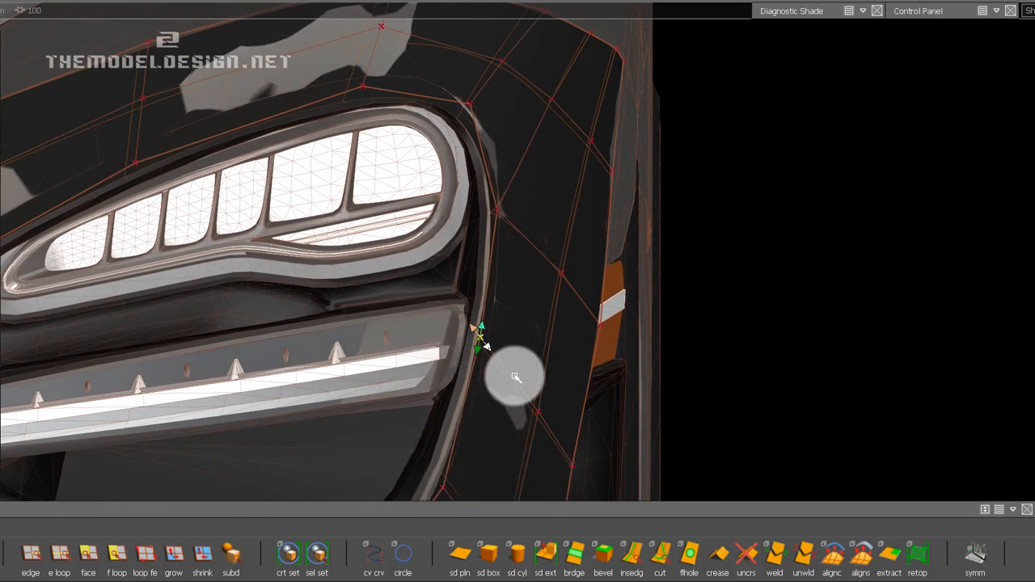
pyautogui.keyDown('alt'); pyautogui.moveTo(516, 377); pyautogui.dragTo(529, 296, button='middle'); pyautogui.keyUp('alt')
pyautogui.keyDown('alt'); pyautogui.moveTo(508, 405); pyautogui.dragTo(504, 366, button='middle'); pyautogui.keyUp('alt')
pyautogui.keyDown('alt'); pyautogui.keyDown('shift'); pyautogui.moveTo(528, 267); pyautogui.dragTo(506, 358, button='middle'); pyautogui.keyUp('shift'); pyautogui.keyUp('alt')
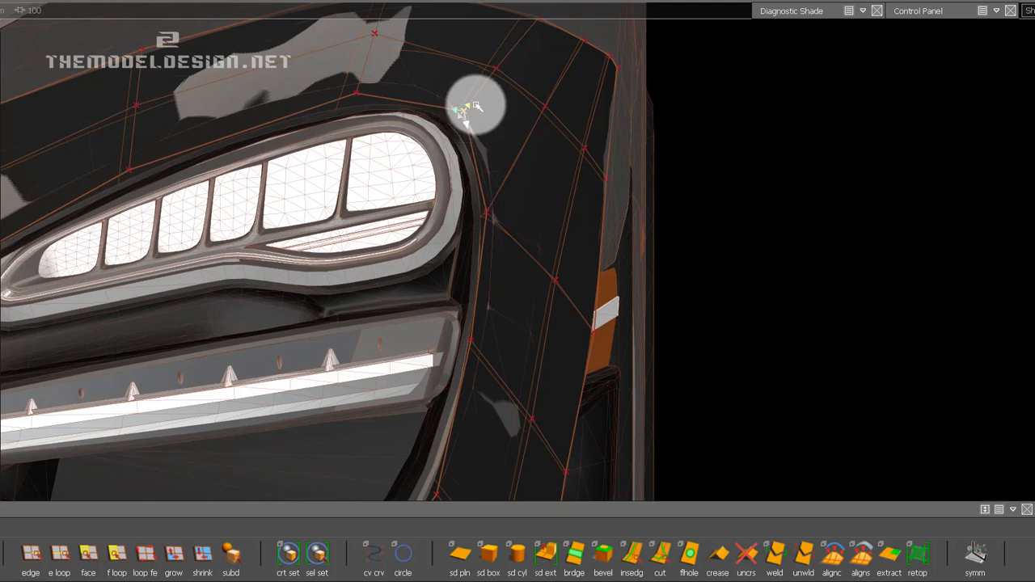
# Adjust the middle loop's CVs above the headlight one at a time, working inward toward the hood, to match the bumper surface.
pyautogui.keyDown('alt'); pyautogui.keyDown('shift'); pyautogui.moveTo(380, 25); pyautogui.dragTo(520, 123, button='middle'); pyautogui.keyUp('shift'); pyautogui.keyUp('alt')
pyautogui.press('h')
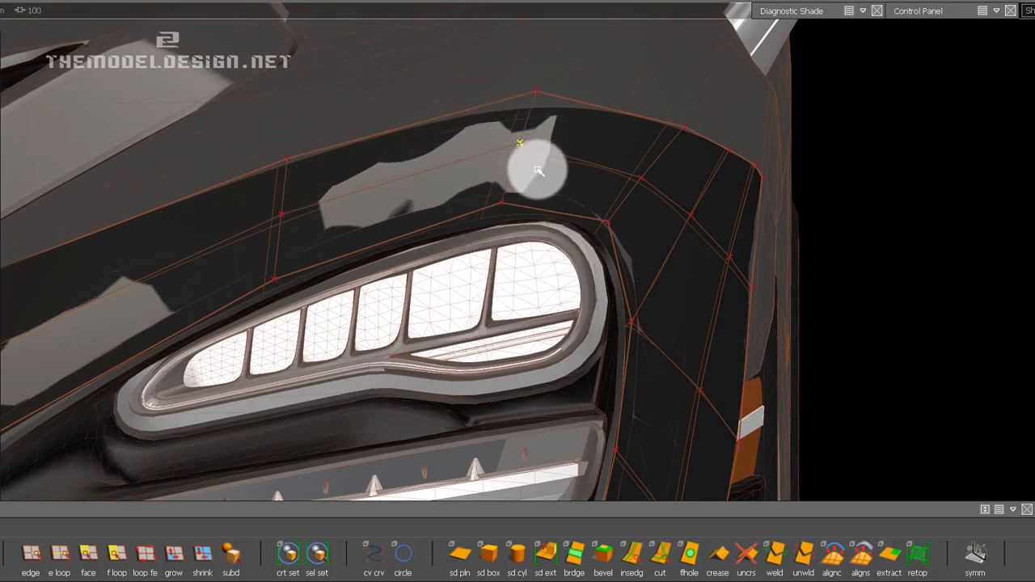
pyautogui.moveTo(554, 175); pyautogui.dragTo(542, 189)
pyautogui.keyDown('alt'); pyautogui.keyDown('shift'); pyautogui.moveTo(282, 220); pyautogui.dragTo(415, 210, button='middle'); pyautogui.keyUp('shift'); pyautogui.keyUp('alt')
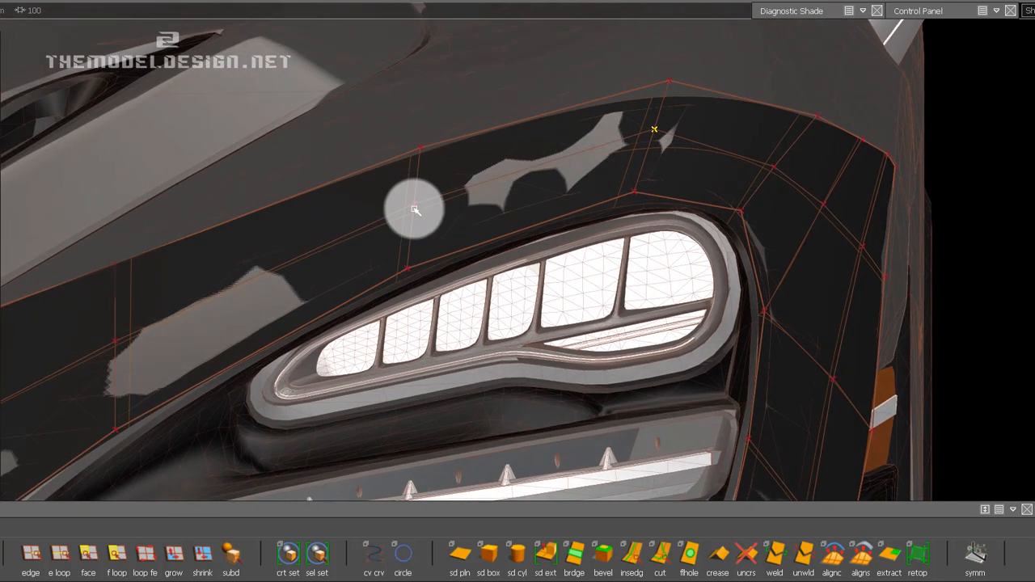
pyautogui.moveTo(416, 205)
pyautogui.mouseDown()
pyautogui.moveTo(480, 207)
pyautogui.moveTo(464, 216)
pyautogui.mouseUp()
pyautogui.keyDown('alt'); pyautogui.keyDown('shift'); pyautogui.moveTo(129, 308); pyautogui.dragTo(314, 258, button='middle'); pyautogui.keyUp('shift'); pyautogui.keyUp('alt')
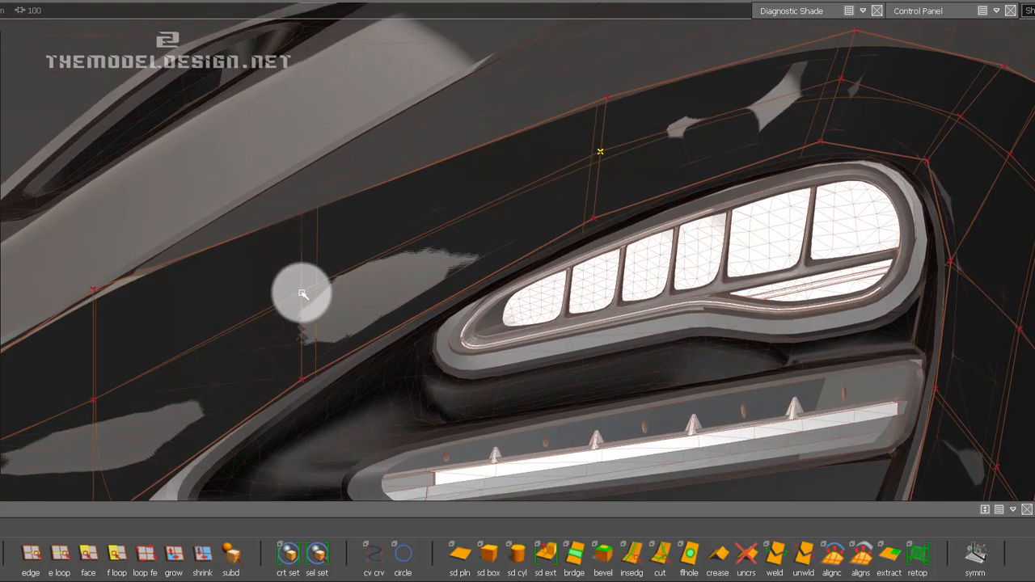
pyautogui.moveTo(302, 293); pyautogui.dragTo(352, 290)
pyautogui.keyDown('alt'); pyautogui.keyDown('shift'); pyautogui.moveTo(102, 373); pyautogui.dragTo(335, 292, button='middle'); pyautogui.keyUp('shift'); pyautogui.keyUp('alt')
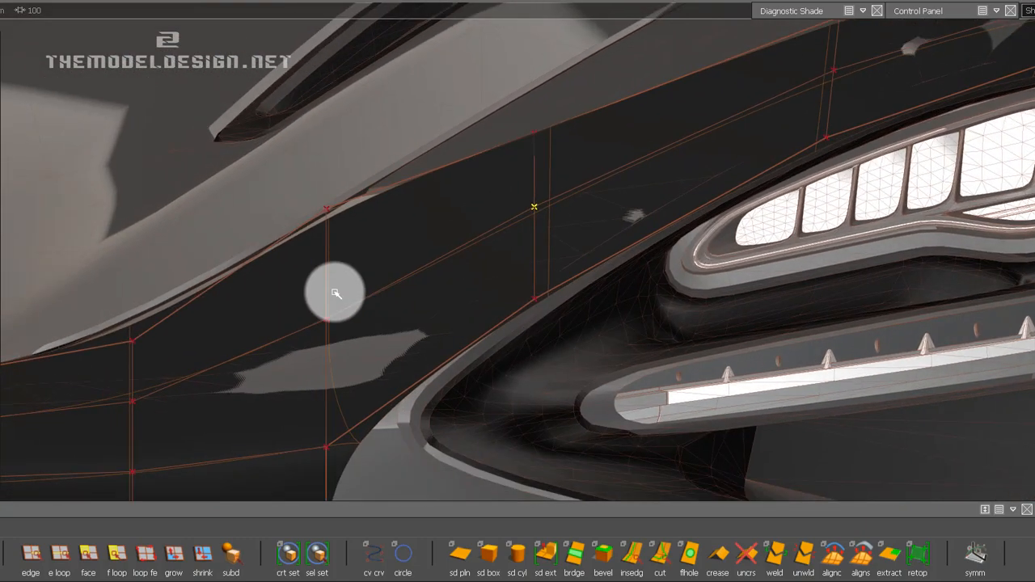
pyautogui.moveTo(398, 330); pyautogui.dragTo(331, 219)
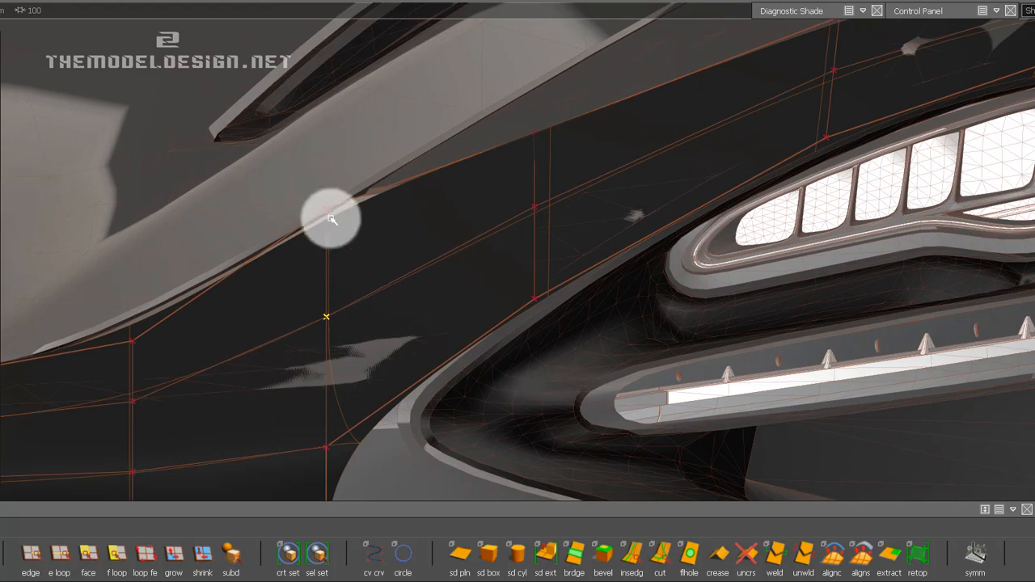
pyautogui.keyDown('ctrl'); pyautogui.keyDown('shift'); pyautogui.moveTo(452, 302); pyautogui.dragTo(455, 283); pyautogui.keyUp('shift'); pyautogui.keyUp('ctrl')
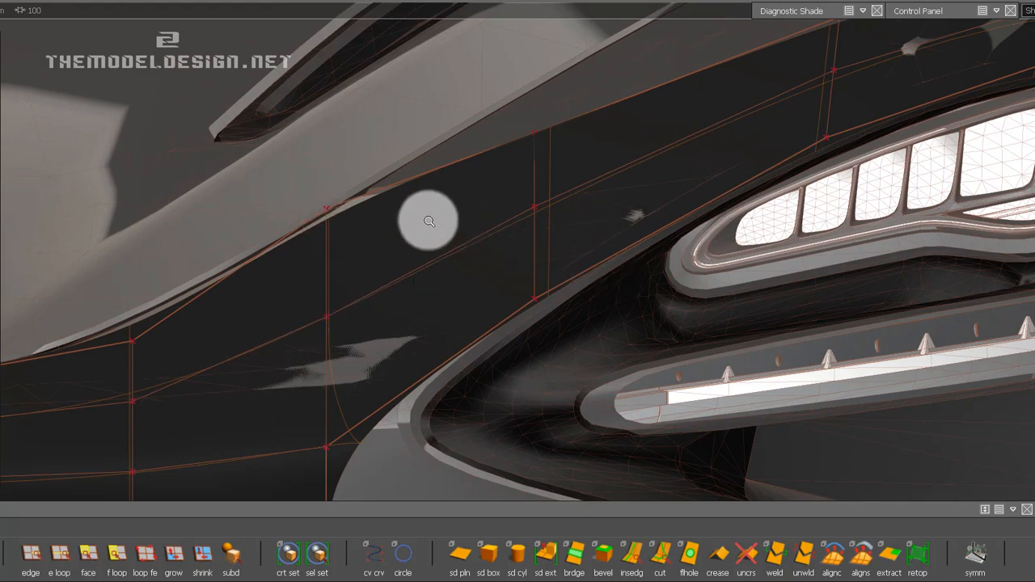
# Save the model with the whole right half of the bumper mesh in view.
pyautogui.keyDown('alt'); pyautogui.keyDown('shift'); pyautogui.moveTo(581, 211); pyautogui.dragTo(389, 252, button='middle'); pyautogui.keyUp('shift'); pyautogui.keyUp('alt')
pyautogui.keyDown('alt'); pyautogui.keyDown('shift'); pyautogui.moveTo(653, 178); pyautogui.dragTo(637, 314, button='right'); pyautogui.keyUp('shift'); pyautogui.keyUp('alt')
pyautogui.keyDown('alt'); pyautogui.keyDown('shift'); pyautogui.moveTo(748, 337); pyautogui.dragTo(760, 202, button='middle'); pyautogui.keyUp('shift'); pyautogui.keyUp('alt')
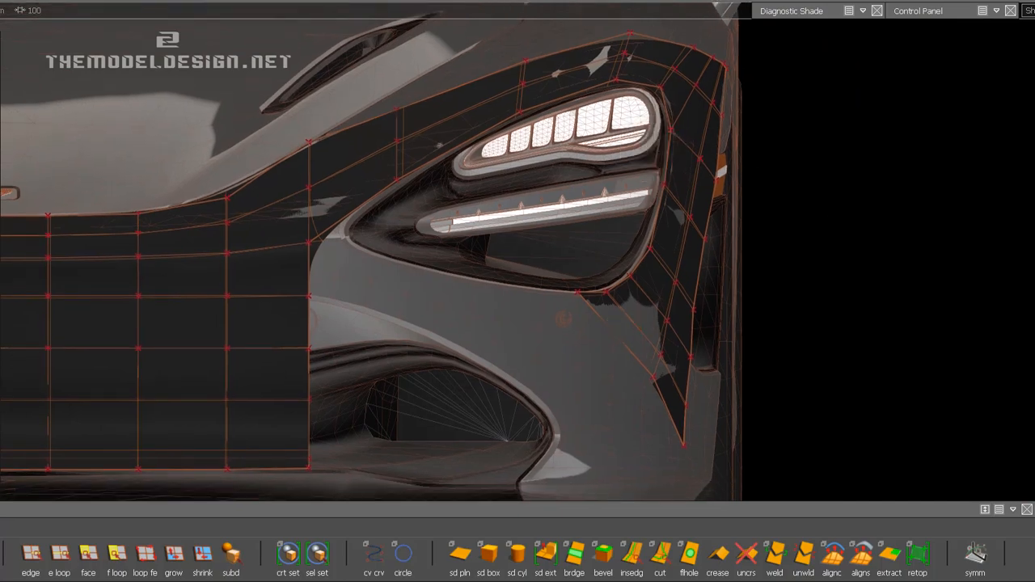
pyautogui.click(2, 2)
pyautogui.click(2, 7)
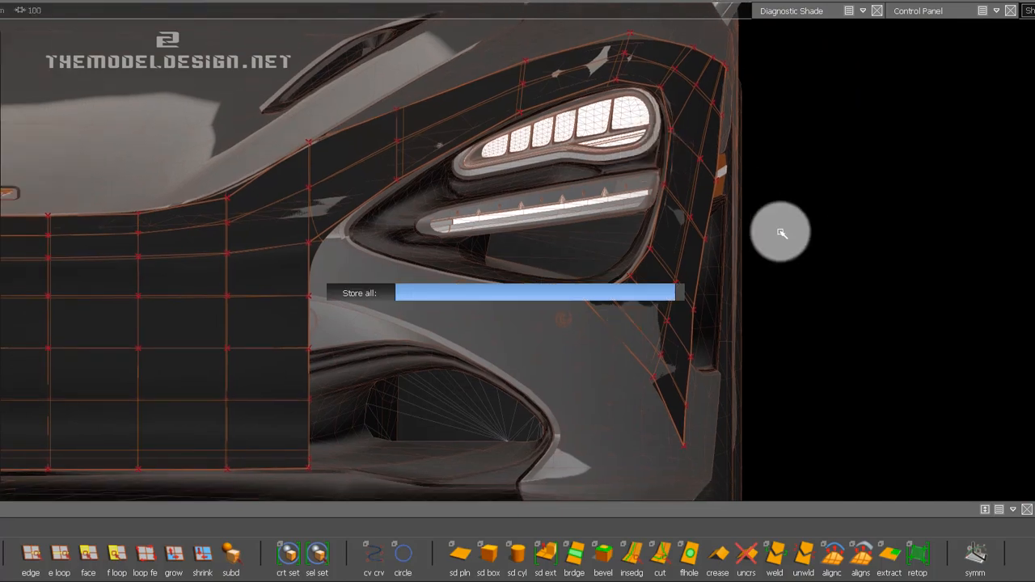
# Examine how the strip fits the reference bumper around the headlight opening's lower outer corner from several angles.
pyautogui.keyDown('alt'); pyautogui.keyDown('shift'); pyautogui.moveTo(725, 242); pyautogui.dragTo(486, 265); pyautogui.keyUp('shift'); pyautogui.keyUp('alt')
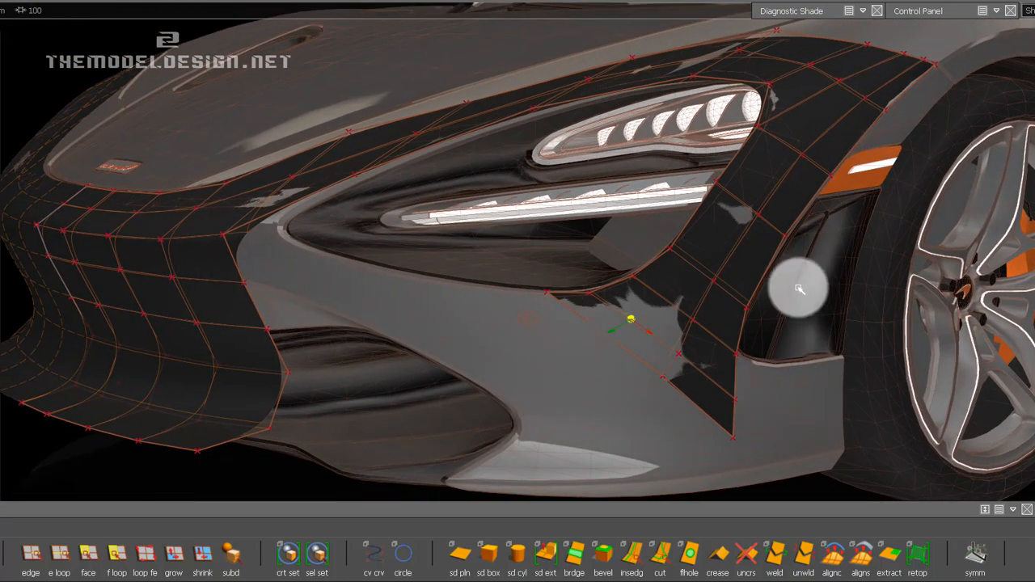
pyautogui.keyDown('alt'); pyautogui.keyDown('shift'); pyautogui.moveTo(799, 289); pyautogui.dragTo(732, 290); pyautogui.keyUp('shift'); pyautogui.keyUp('alt')
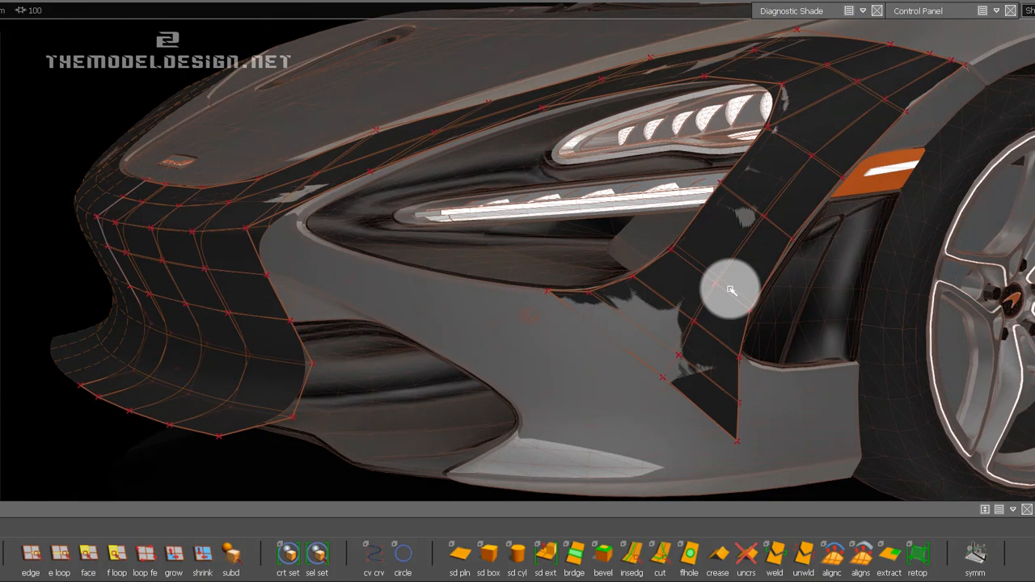
pyautogui.keyDown('alt'); pyautogui.keyDown('shift'); pyautogui.moveTo(629, 316); pyautogui.dragTo(664, 304); pyautogui.keyUp('shift'); pyautogui.keyUp('alt')
pyautogui.keyDown('alt'); pyautogui.keyDown('shift'); pyautogui.moveTo(664, 304); pyautogui.dragTo(686, 363, button='right'); pyautogui.keyUp('shift'); pyautogui.keyUp('alt')
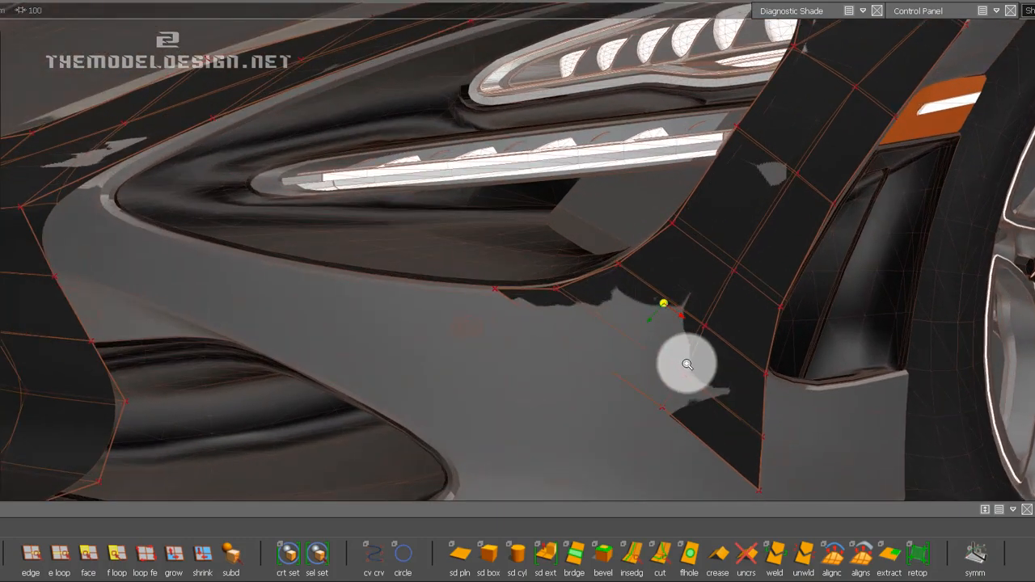
pyautogui.keyDown('alt'); pyautogui.keyDown('shift'); pyautogui.moveTo(687, 363); pyautogui.dragTo(555, 287); pyautogui.keyUp('shift'); pyautogui.keyUp('alt')
pyautogui.click(59, 556)
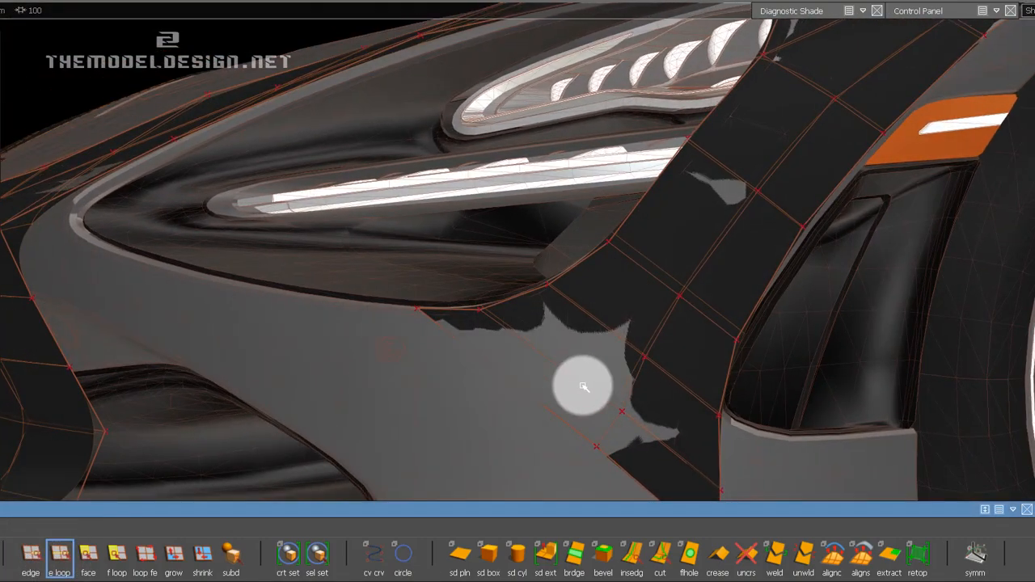
pyautogui.keyDown('alt'); pyautogui.keyDown('shift'); pyautogui.moveTo(700, 396); pyautogui.dragTo(1032, 193); pyautogui.keyUp('shift'); pyautogui.keyUp('alt')
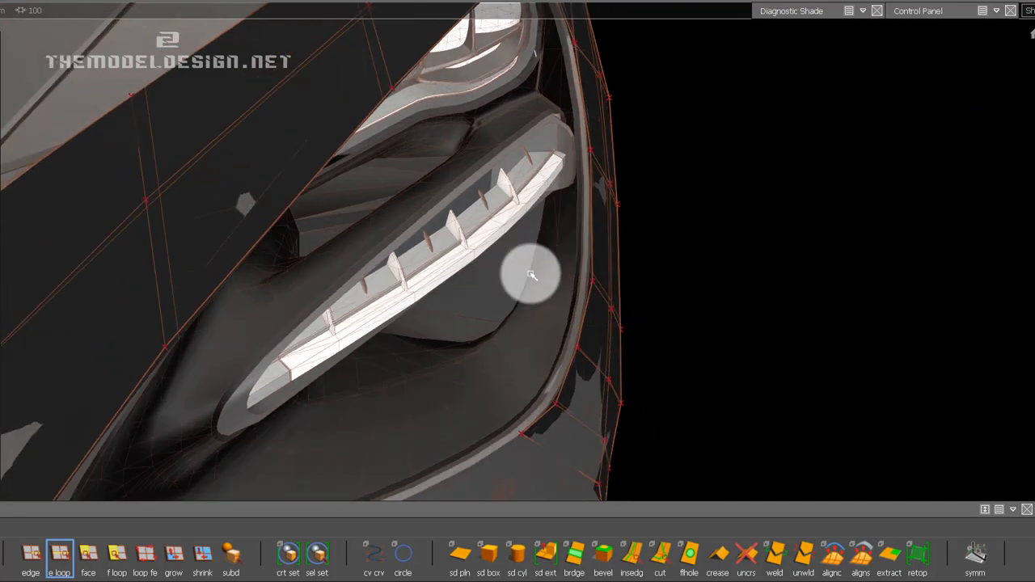
pyautogui.keyDown('alt'); pyautogui.keyDown('shift'); pyautogui.moveTo(532, 275); pyautogui.dragTo(873, 536); pyautogui.keyUp('shift'); pyautogui.keyUp('alt')
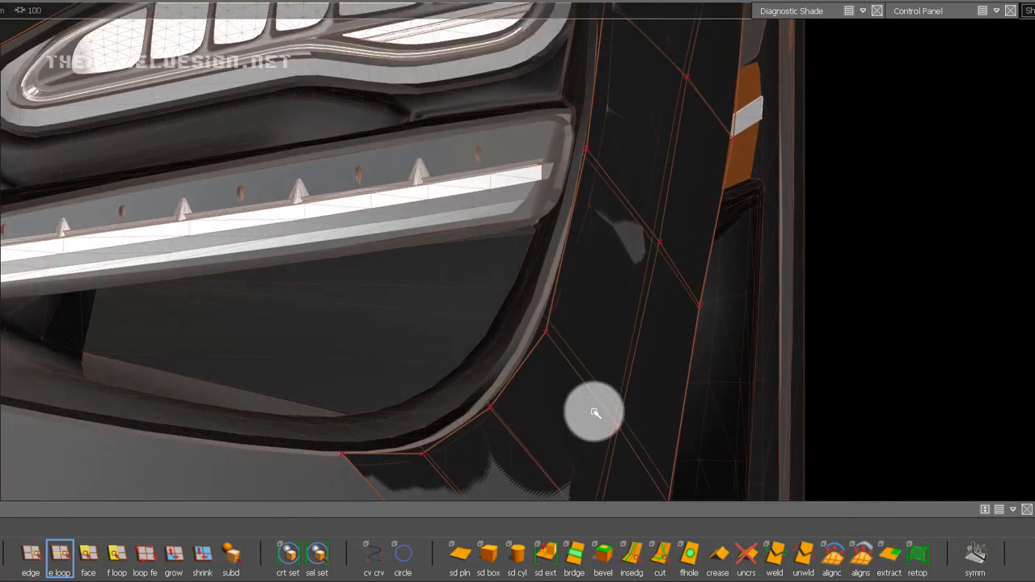
# Reposition the CV on the headlight opening's lower outer edge with Transform CV to follow the opening's contour.
pyautogui.click(996, 11)
pyautogui.click(911, 407)
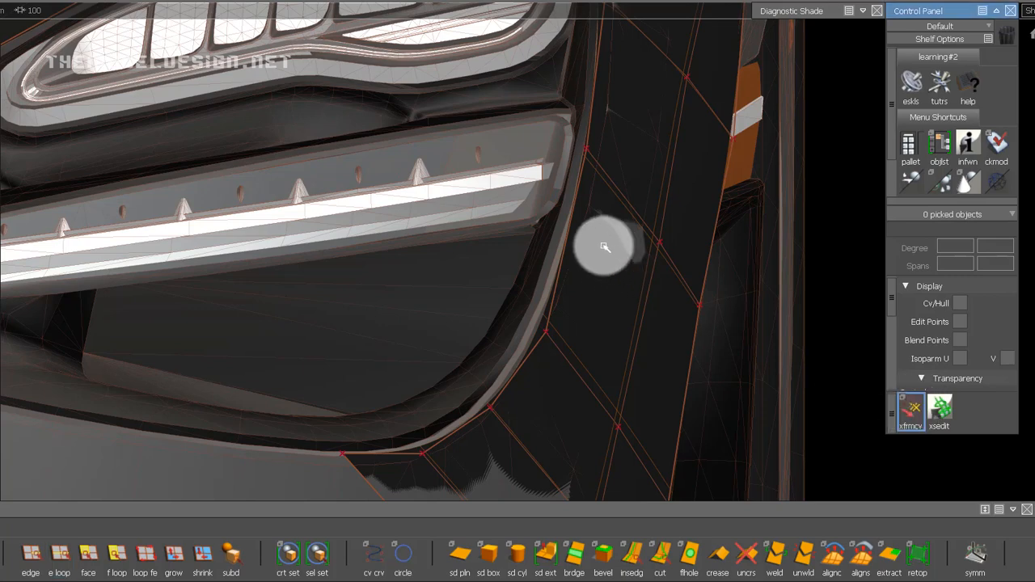
pyautogui.click(571, 288)
pyautogui.click(549, 332)
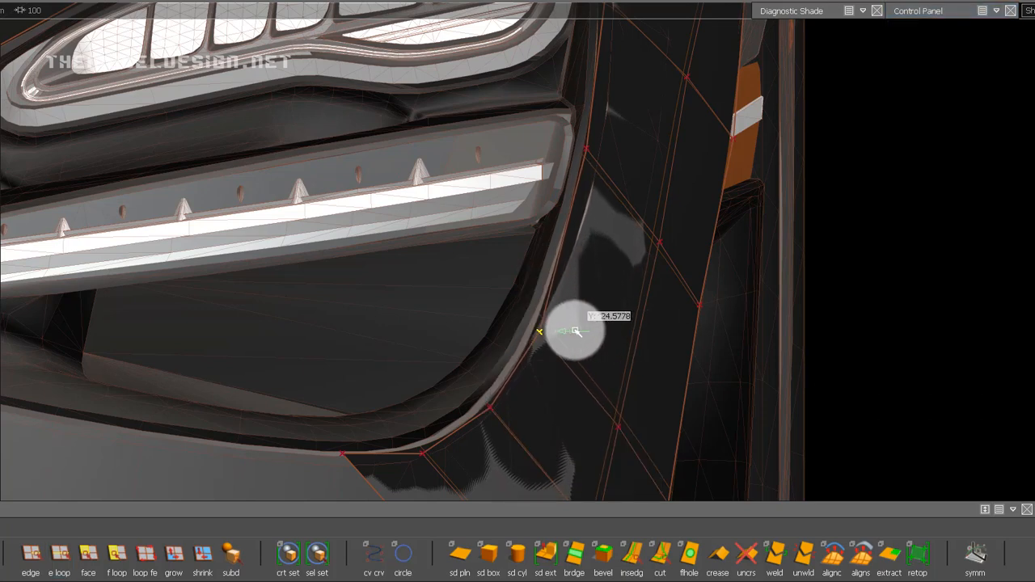
pyautogui.click(598, 298)
pyautogui.click(571, 328)
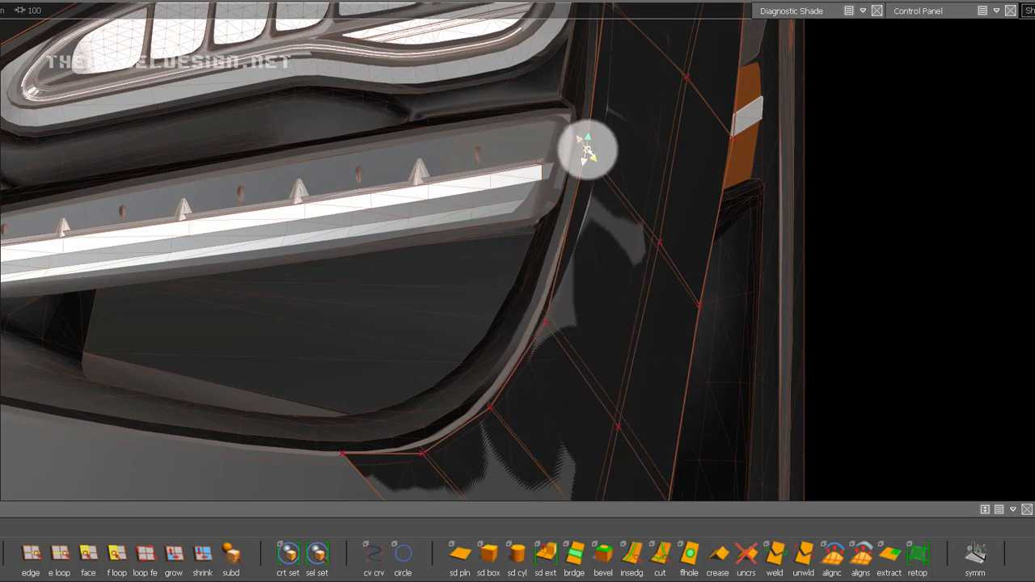
pyautogui.click(555, 331)
pyautogui.click(546, 324)
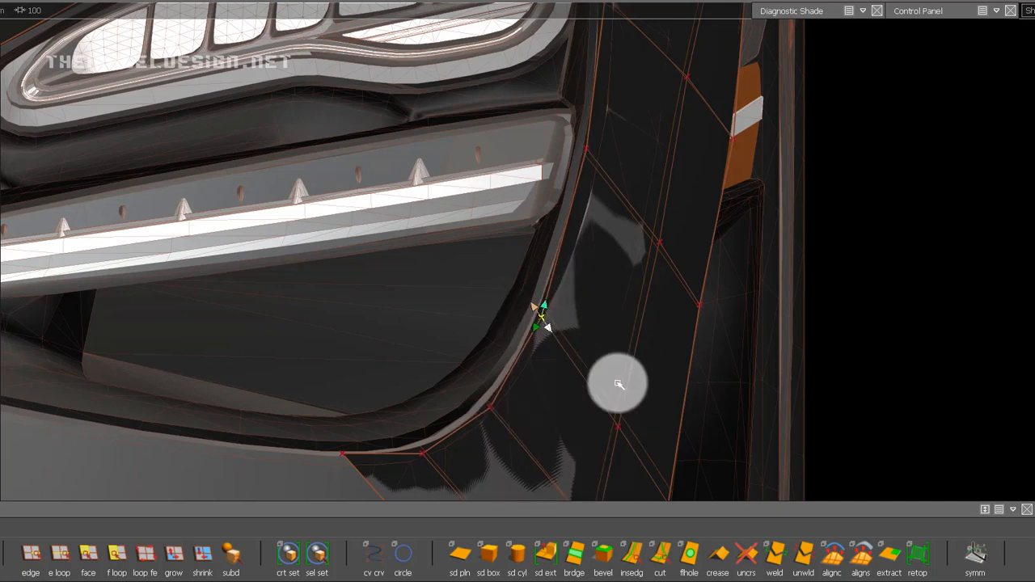
# Slide the next two edge CVs around the headlight opening's lower outer corner onto its contour.
pyautogui.keyDown('alt'); pyautogui.keyDown('shift'); pyautogui.moveTo(567, 384); pyautogui.dragTo(599, 324, button='middle'); pyautogui.keyUp('shift'); pyautogui.keyUp('alt')
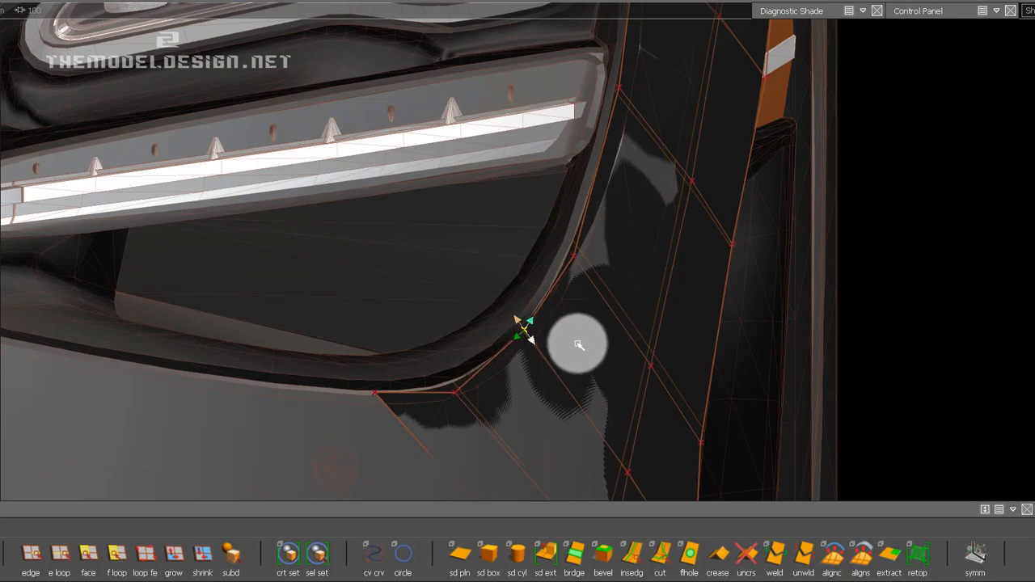
pyautogui.keyDown('alt'); pyautogui.keyDown('shift'); pyautogui.moveTo(615, 340); pyautogui.dragTo(720, 294); pyautogui.keyUp('shift'); pyautogui.keyUp('alt')
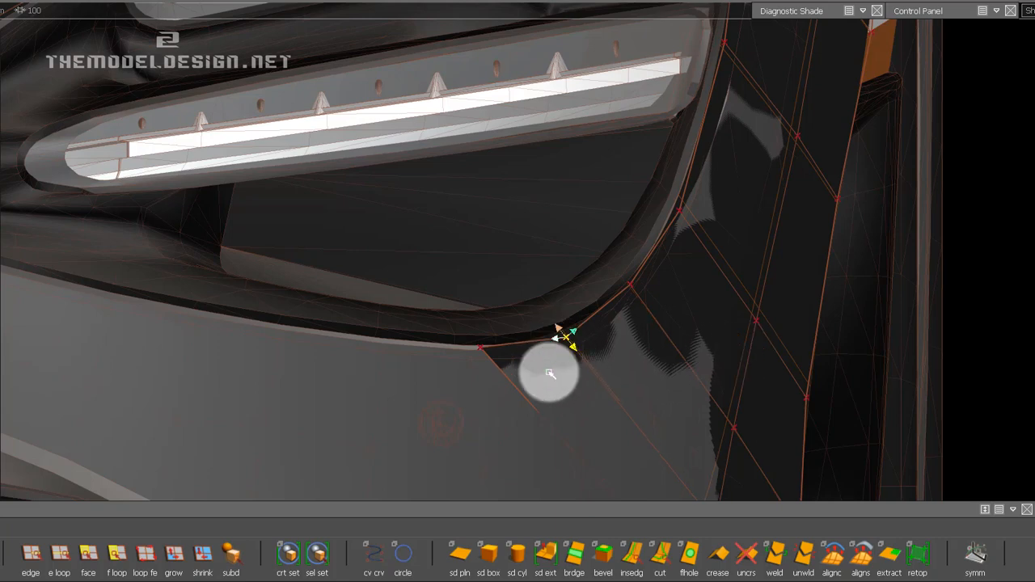
pyautogui.moveTo(544, 377)
pyautogui.mouseDown(button='middle')
pyautogui.moveTo(526, 370)
pyautogui.moveTo(591, 372)
pyautogui.moveTo(578, 336)
pyautogui.mouseUp(button='middle')
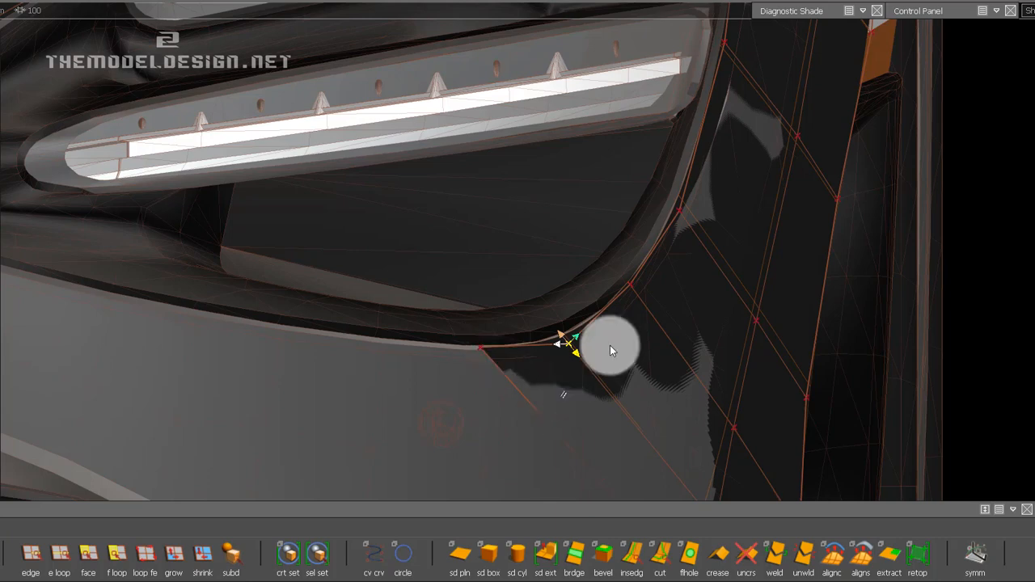
pyautogui.moveTo(706, 256); pyautogui.dragTo(543, 245, button='middle')
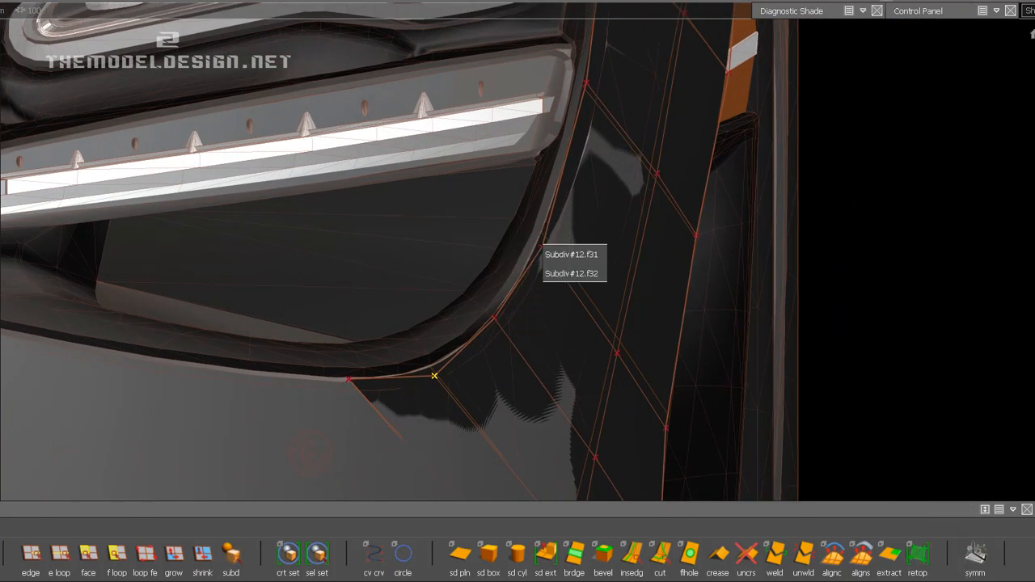
# Fine-tune the edge CV just above the headlight opening's lower outer corner with Transform CV to bring the strip closer to the reference.
pyautogui.click(918, 11)
pyautogui.click(912, 408)
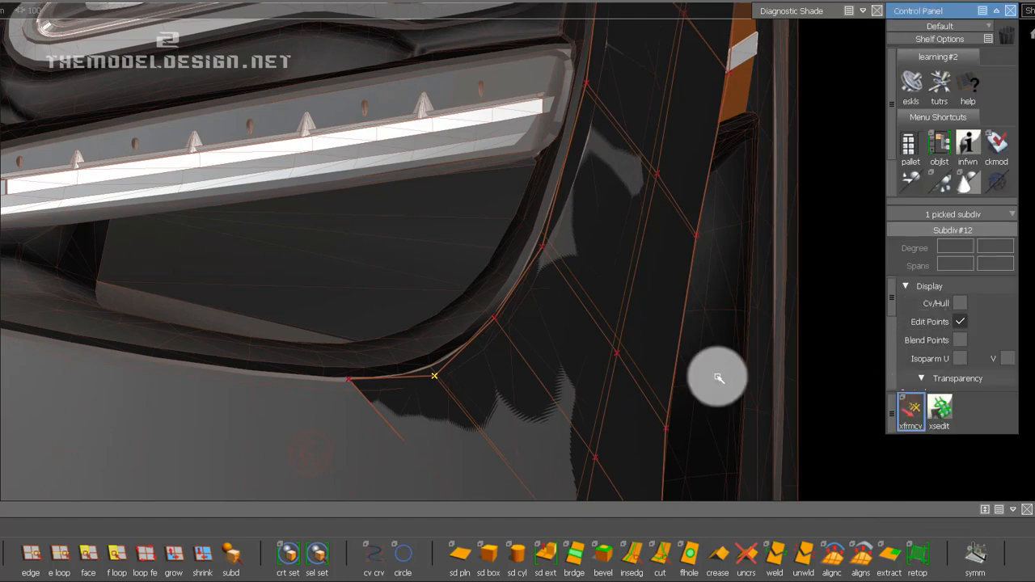
pyautogui.click(542, 248)
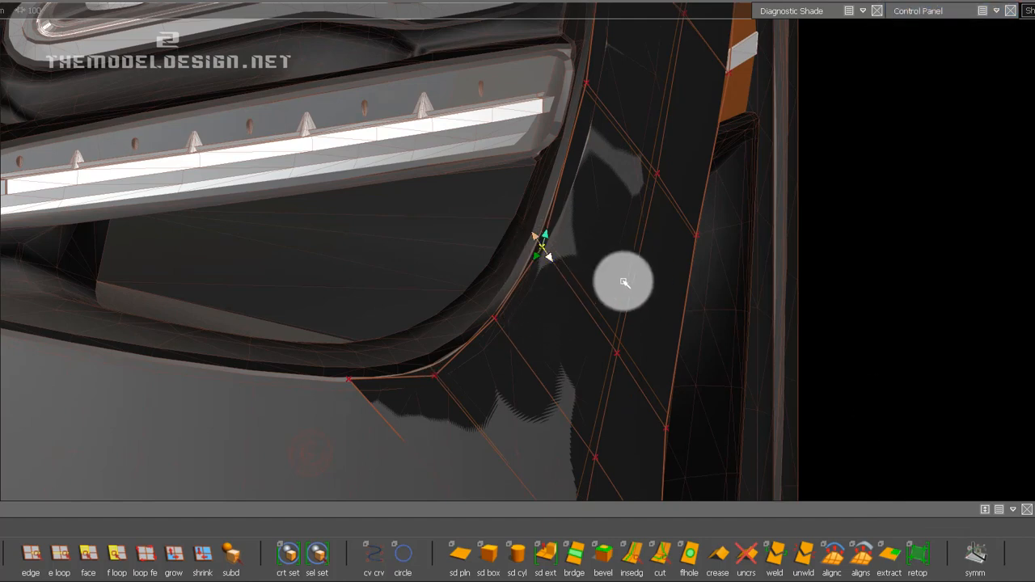
pyautogui.rightClick(575, 247)
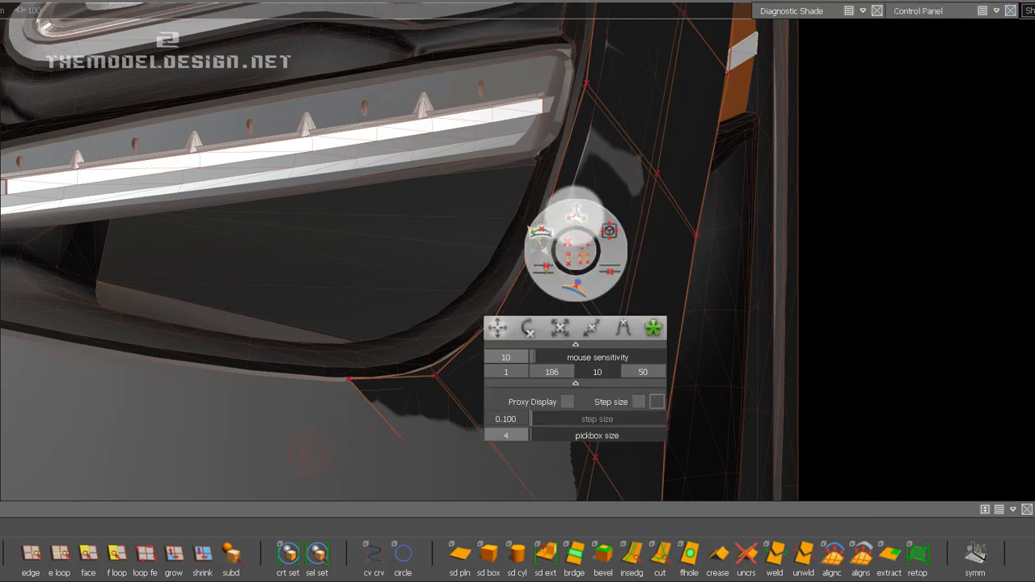
pyautogui.moveTo(591, 213); pyautogui.dragTo(611, 218)
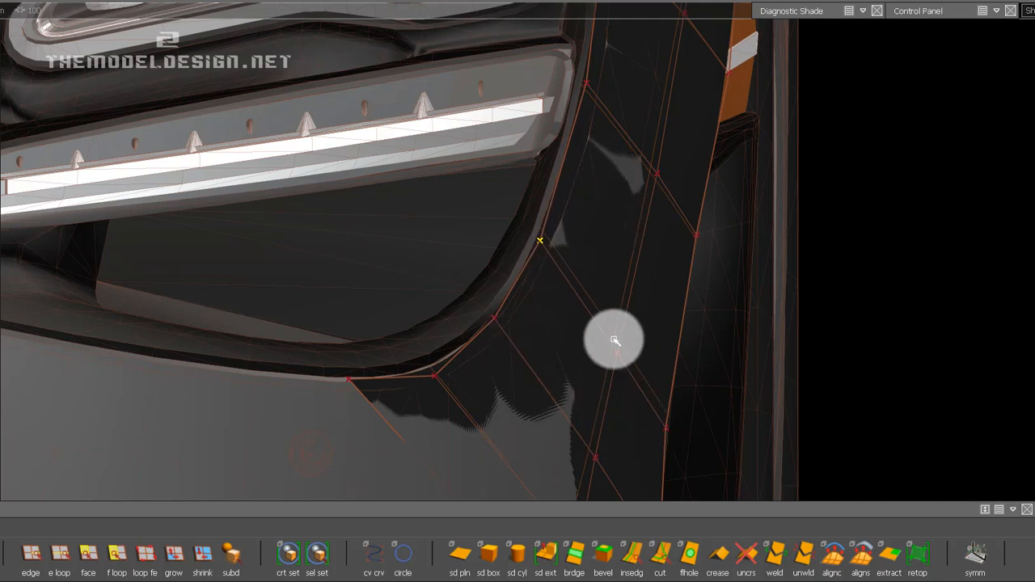
# Shift the middle-loop CV beside the lower corner outward along Y and the outer-edge CV near the side vent's lower end inward.
pyautogui.click(617, 353)
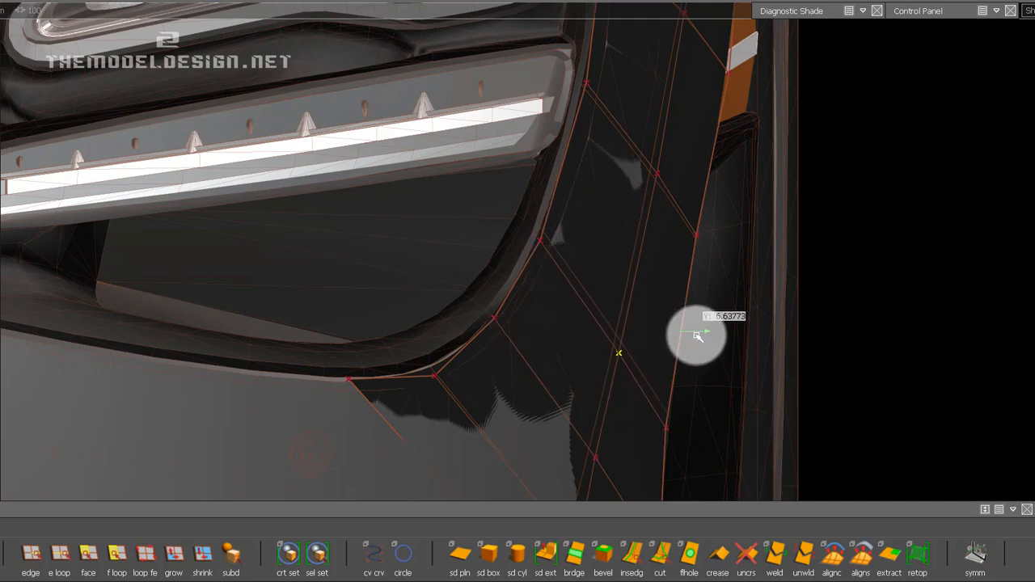
pyautogui.moveTo(697, 336); pyautogui.dragTo(699, 337, button='middle')
pyautogui.keyDown('alt'); pyautogui.keyDown('shift'); pyautogui.moveTo(711, 336); pyautogui.dragTo(629, 98, button='middle'); pyautogui.keyUp('shift'); pyautogui.keyUp('alt')
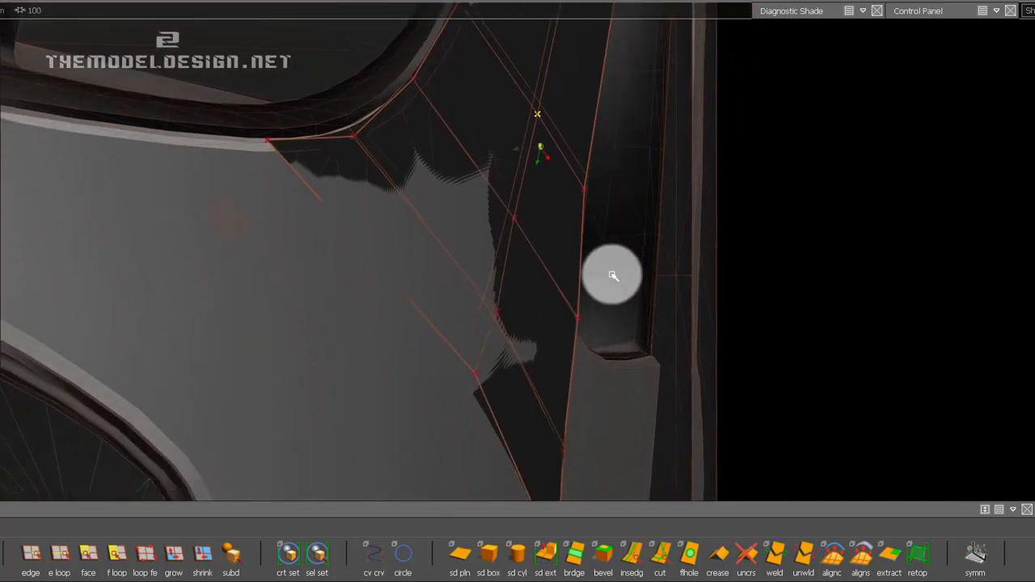
pyautogui.click(581, 318)
pyautogui.moveTo(883, 305); pyautogui.dragTo(803, 305, button='middle')
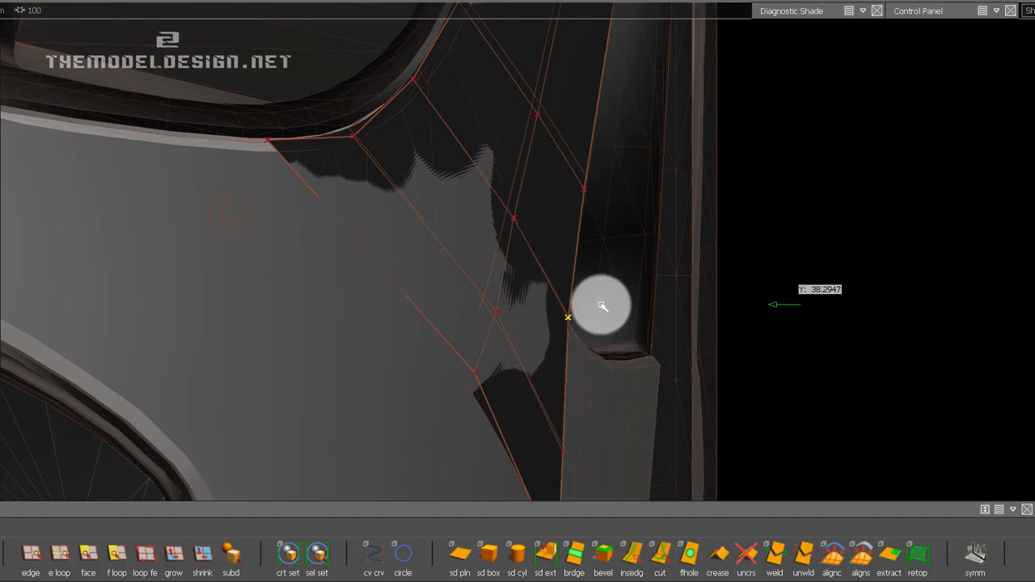
# Slide the strip's lower inner-edge CV up toward the headlight and adjust the neighbouring middle-loop CV to match the bumper surface.
pyautogui.keyDown('ctrl'); pyautogui.keyDown('shift'); pyautogui.moveTo(553, 268); pyautogui.dragTo(535, 184); pyautogui.keyUp('shift'); pyautogui.keyUp('ctrl')
pyautogui.keyDown('alt'); pyautogui.keyDown('shift'); pyautogui.moveTo(531, 206); pyautogui.dragTo(527, 226, button='right'); pyautogui.keyUp('shift'); pyautogui.keyUp('alt')
pyautogui.keyDown('alt'); pyautogui.keyDown('shift'); pyautogui.moveTo(583, 278); pyautogui.dragTo(456, 312); pyautogui.keyUp('shift'); pyautogui.keyUp('alt')
pyautogui.keyDown('ctrl'); pyautogui.keyDown('shift'); pyautogui.moveTo(451, 324); pyautogui.dragTo(478, 329); pyautogui.keyUp('shift'); pyautogui.keyUp('ctrl')
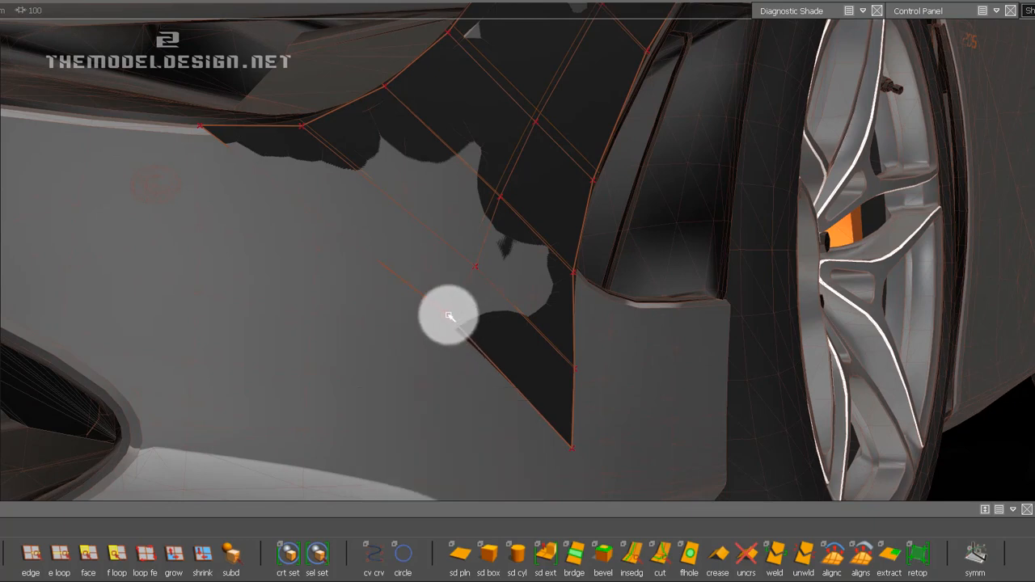
pyautogui.moveTo(549, 365); pyautogui.dragTo(101, 201)
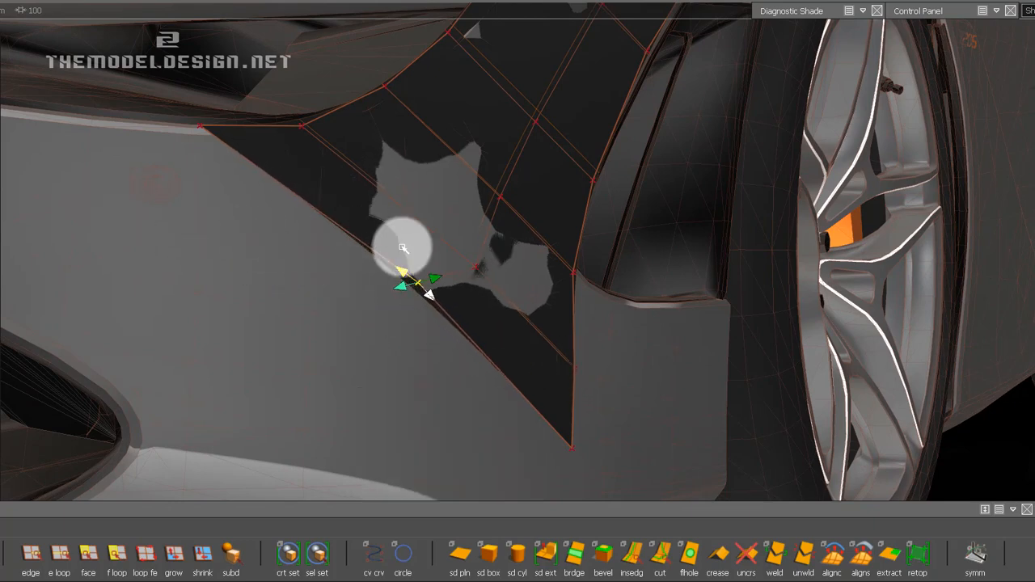
pyautogui.moveTo(460, 256); pyautogui.dragTo(494, 254)
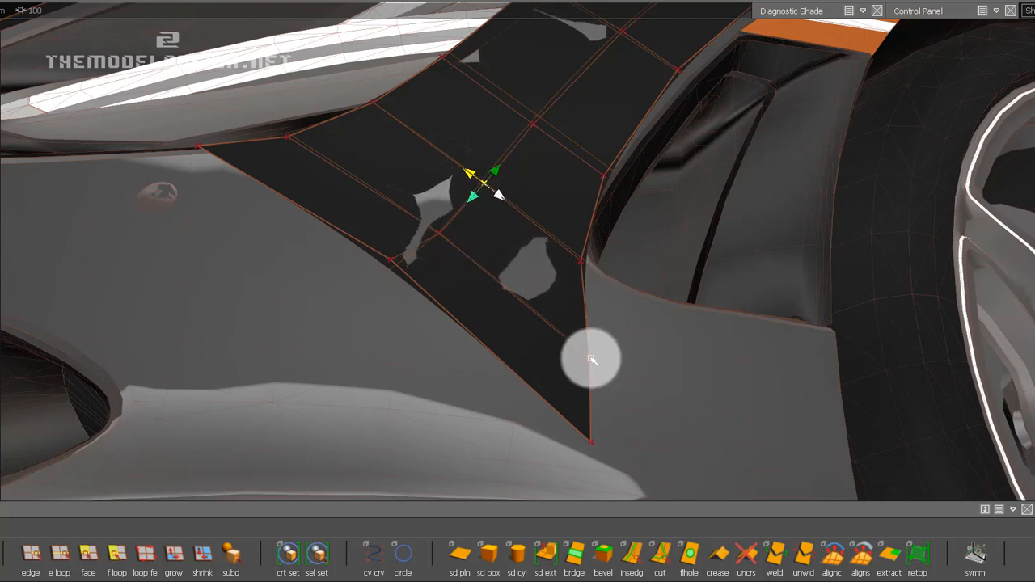
# Adjust the strip's outer-edge CVs beside the side vent, working upward from its lower end, to follow the vent's contour.
pyautogui.moveTo(555, 341); pyautogui.dragTo(499, 315)
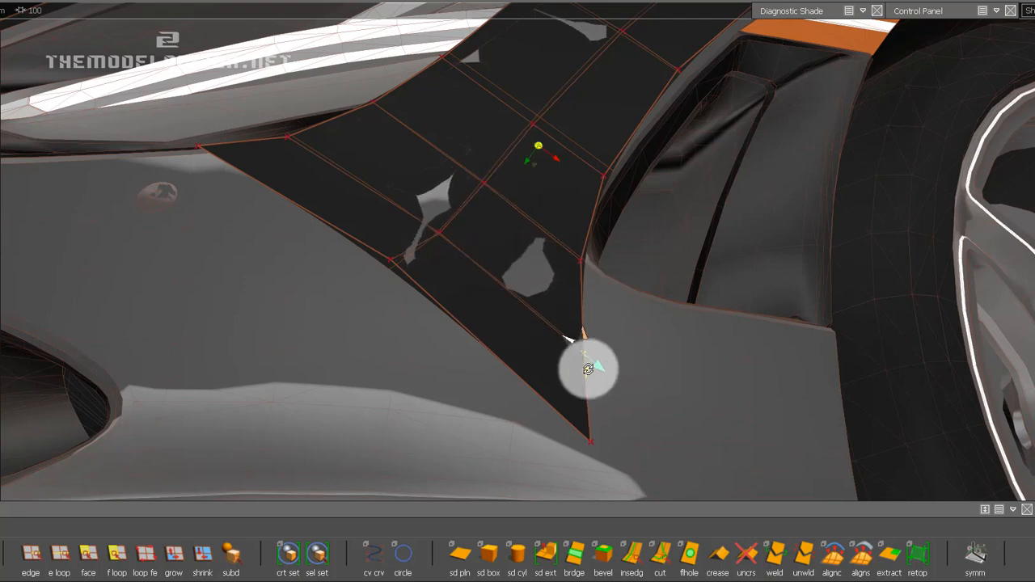
pyautogui.keyDown('alt'); pyautogui.keyDown('shift'); pyautogui.moveTo(587, 367); pyautogui.dragTo(567, 317); pyautogui.keyUp('shift'); pyautogui.keyUp('alt')
pyautogui.moveTo(622, 289)
pyautogui.keyDown('alt'); pyautogui.keyDown('shift'); pyautogui.mouseDown()
pyautogui.moveTo(580, 287)
pyautogui.moveTo(677, 171)
pyautogui.moveTo(584, 253)
pyautogui.moveTo(529, 242)
pyautogui.mouseUp(); pyautogui.keyUp('shift'); pyautogui.keyUp('alt')
pyautogui.keyDown('alt'); pyautogui.keyDown('shift'); pyautogui.moveTo(690, 67); pyautogui.dragTo(633, 178, button='middle'); pyautogui.keyUp('shift'); pyautogui.keyUp('alt')
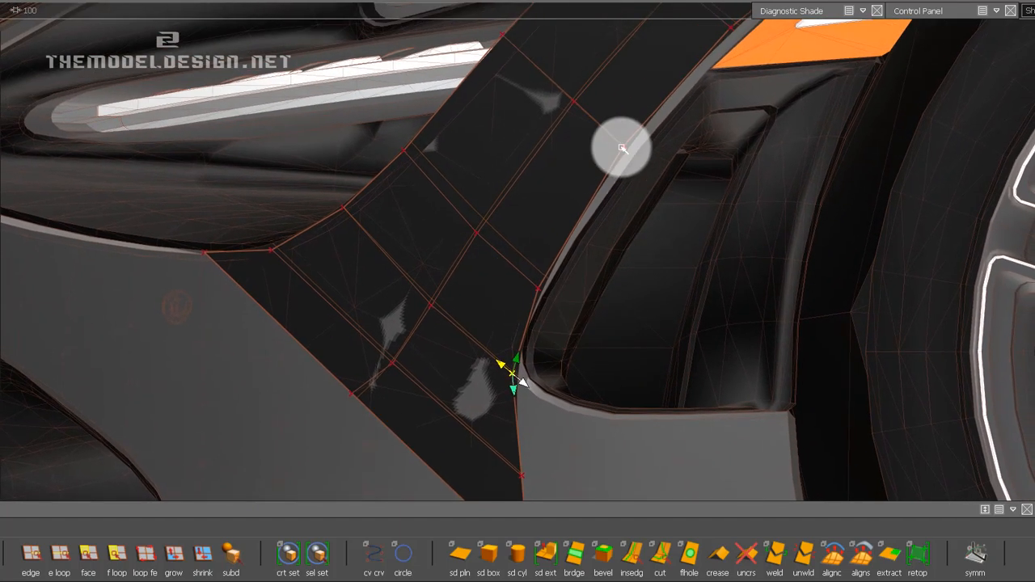
pyautogui.keyDown('alt'); pyautogui.keyDown('shift'); pyautogui.moveTo(592, 217); pyautogui.dragTo(464, 416, button='middle'); pyautogui.keyUp('shift'); pyautogui.keyUp('alt')
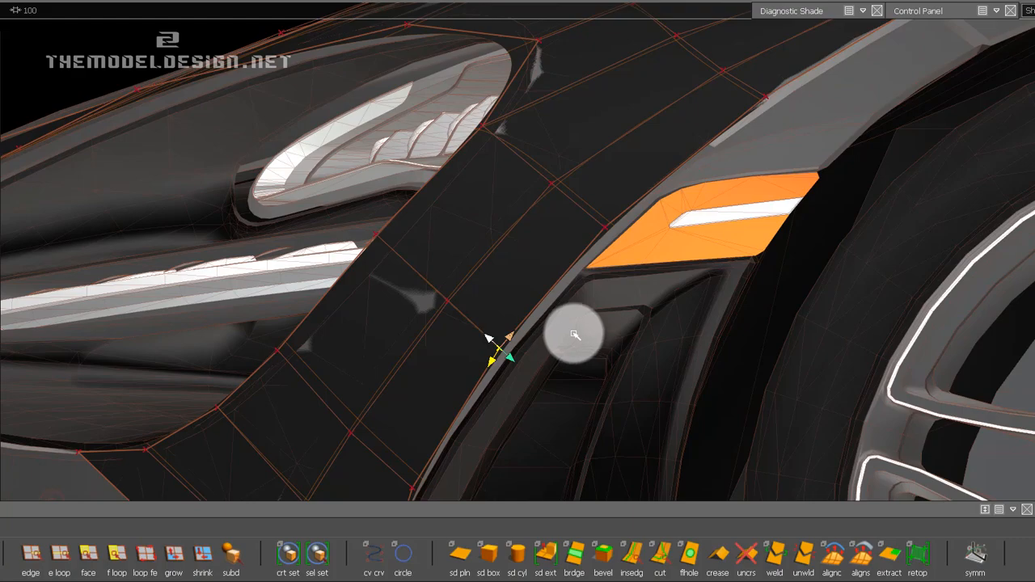
# Nudge the middle-loop CV outward and the outer-edge CV inward along Y beside the orange side marker with Transform CV.
pyautogui.keyDown('alt'); pyautogui.moveTo(526, 283); pyautogui.dragTo(749, 339); pyautogui.keyUp('alt')
pyautogui.keyDown('alt'); pyautogui.moveTo(540, 197); pyautogui.dragTo(534, 363, button='right'); pyautogui.keyUp('alt')
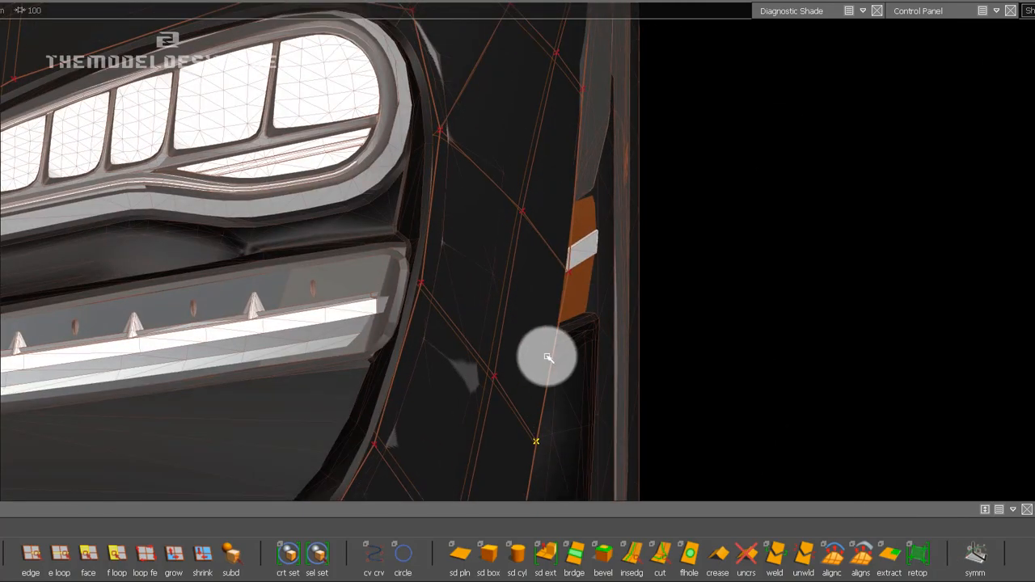
pyautogui.moveTo(914, 11)
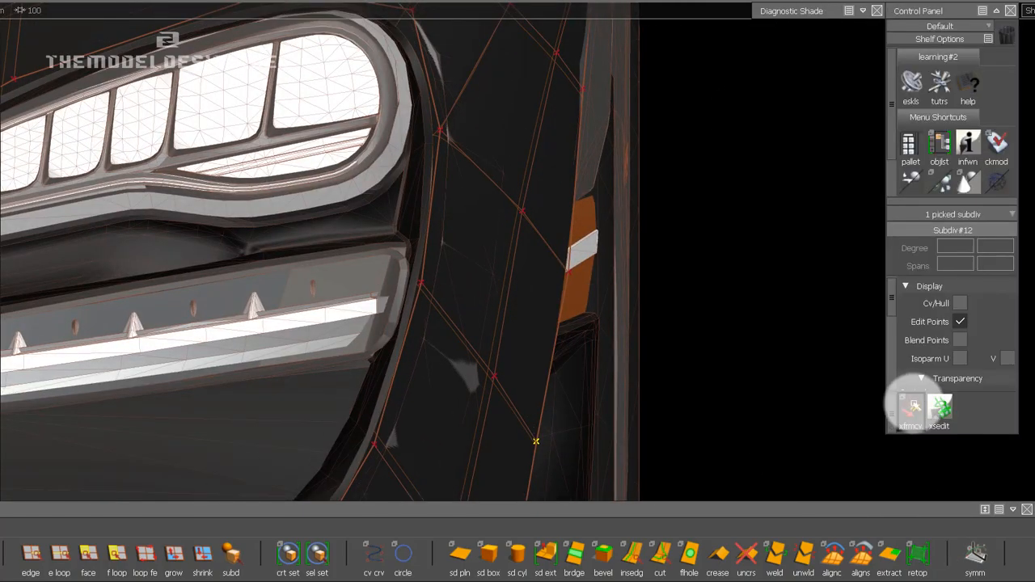
pyautogui.click(911, 403)
pyautogui.press('space')
pyautogui.click(524, 224)
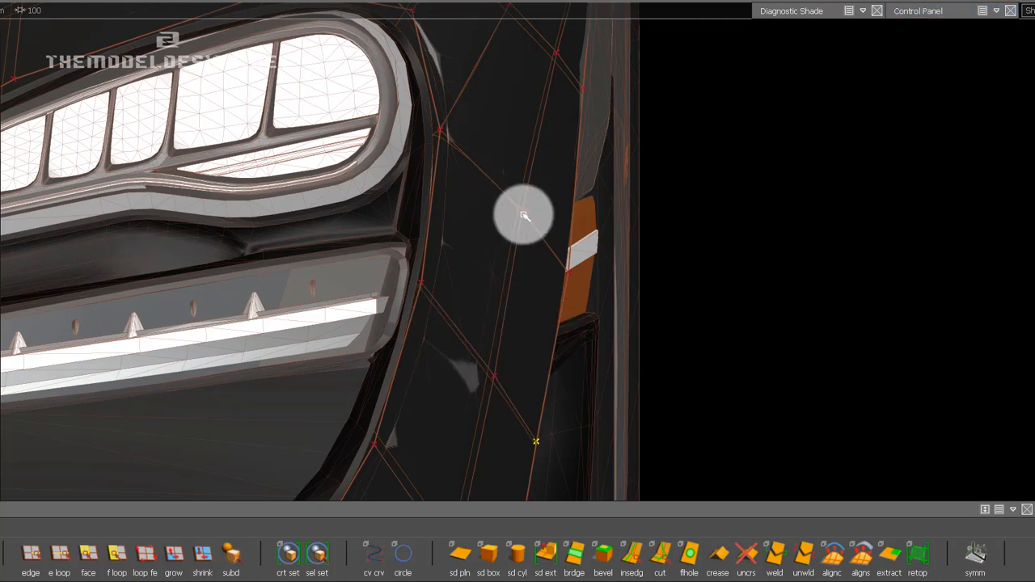
pyautogui.click(522, 211)
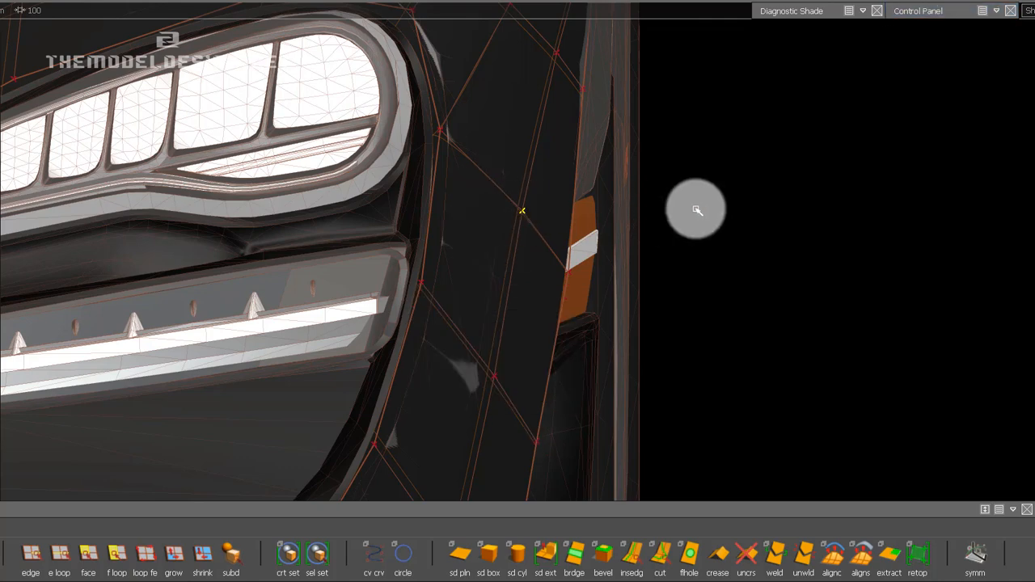
pyautogui.click(569, 274)
pyautogui.moveTo(834, 268); pyautogui.dragTo(823, 269, button='middle')
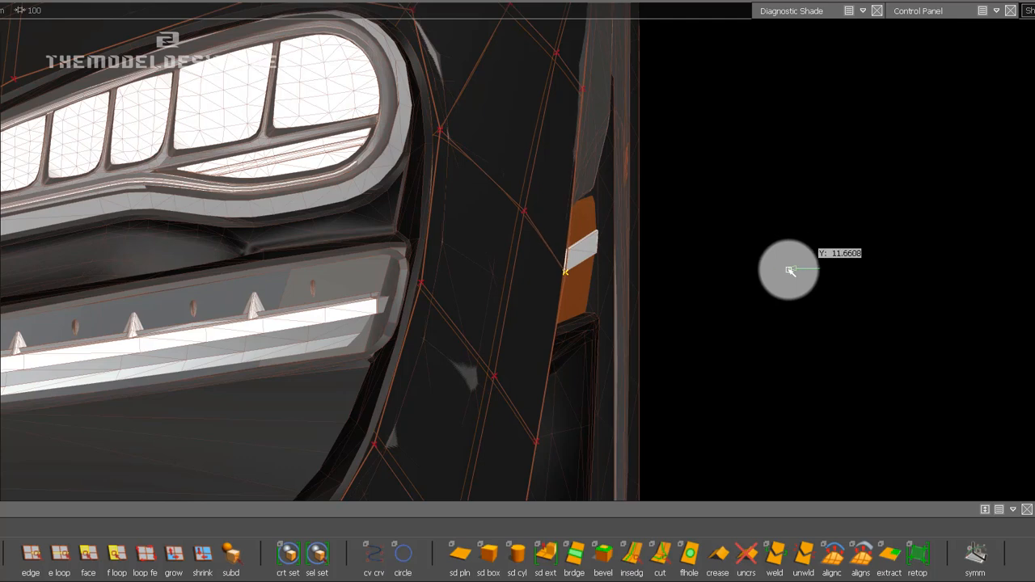
# Adjust the outer-edge CV above the side marker and move the upper-edge CV beside the strip's upper outer corner inward along Y.
pyautogui.moveTo(569, 121); pyautogui.dragTo(522, 272, button='middle')
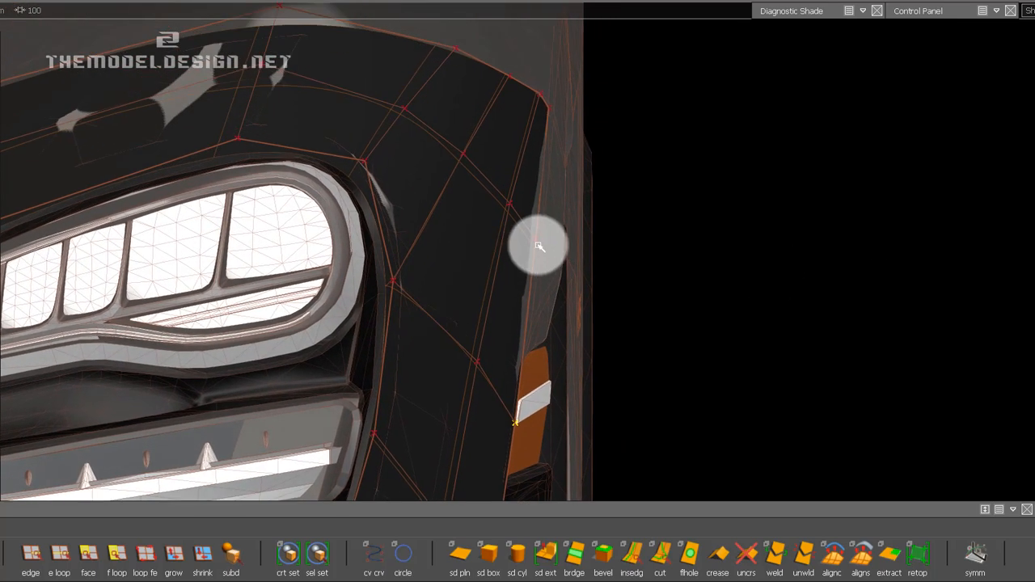
pyautogui.click(538, 242)
pyautogui.moveTo(679, 231); pyautogui.dragTo(711, 234, button='middle')
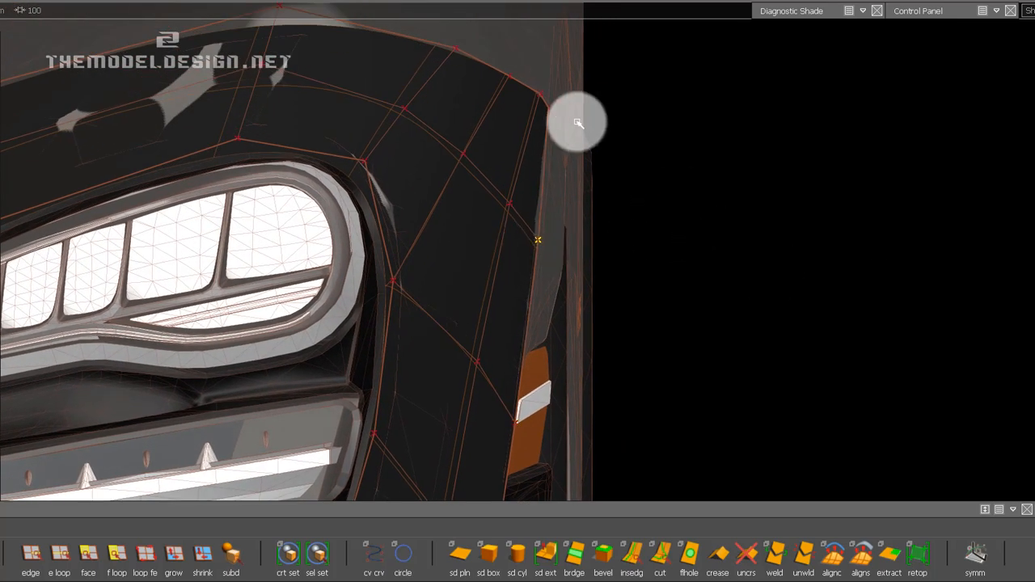
pyautogui.click(550, 110)
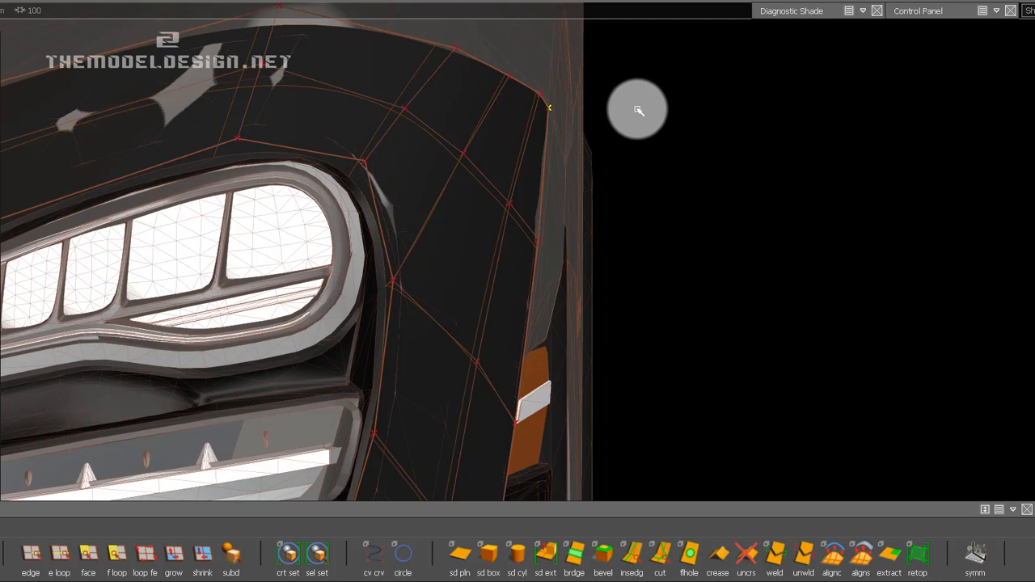
pyautogui.click(539, 95)
pyautogui.scroll(3, 588, 179)
pyautogui.moveTo(582, 189); pyautogui.dragTo(547, 373, button='middle')
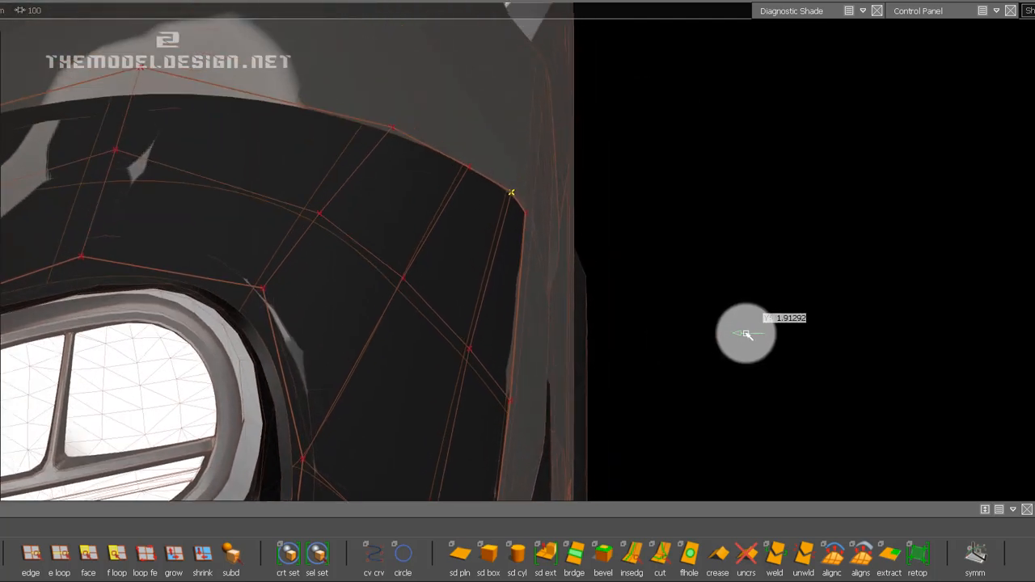
pyautogui.moveTo(748, 334); pyautogui.dragTo(649, 371, button='middle')
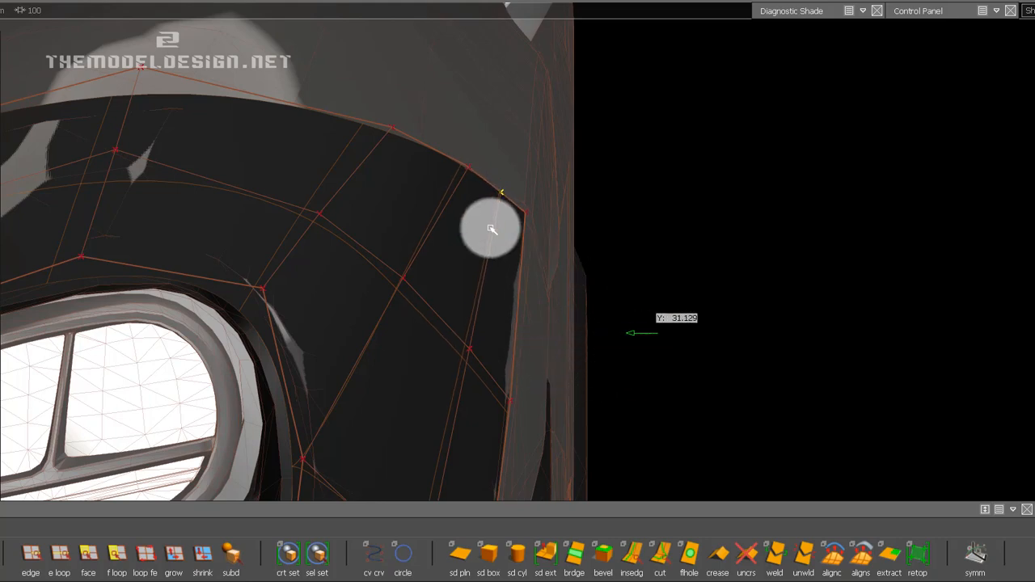
# Move the next two upper-edge CVs near the strip's upper outer corner inward along Y.
pyautogui.click(473, 169)
pyautogui.moveTo(735, 261); pyautogui.dragTo(622, 261, button='middle')
pyautogui.click(393, 130)
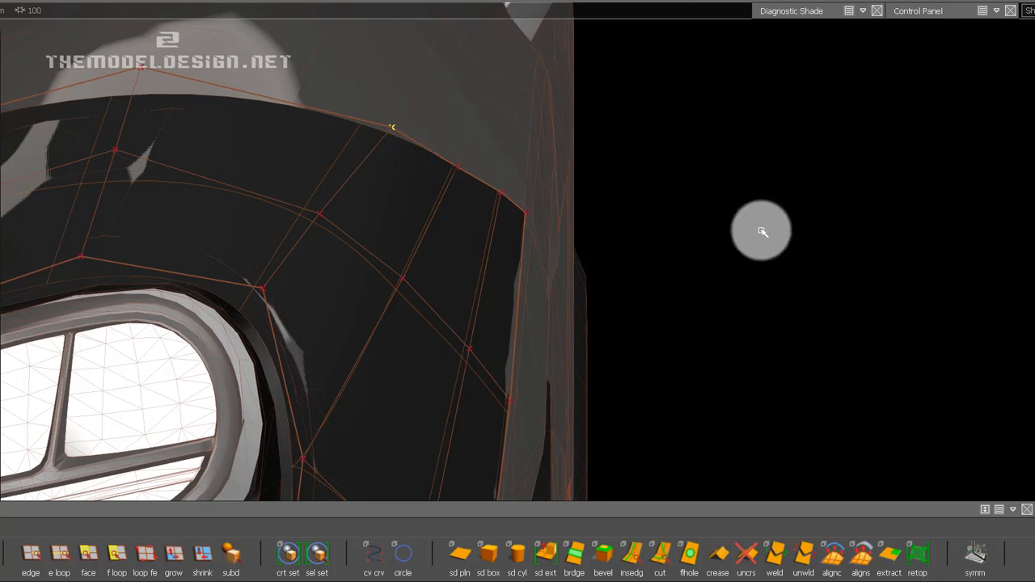
pyautogui.moveTo(763, 231); pyautogui.dragTo(612, 232, button='middle')
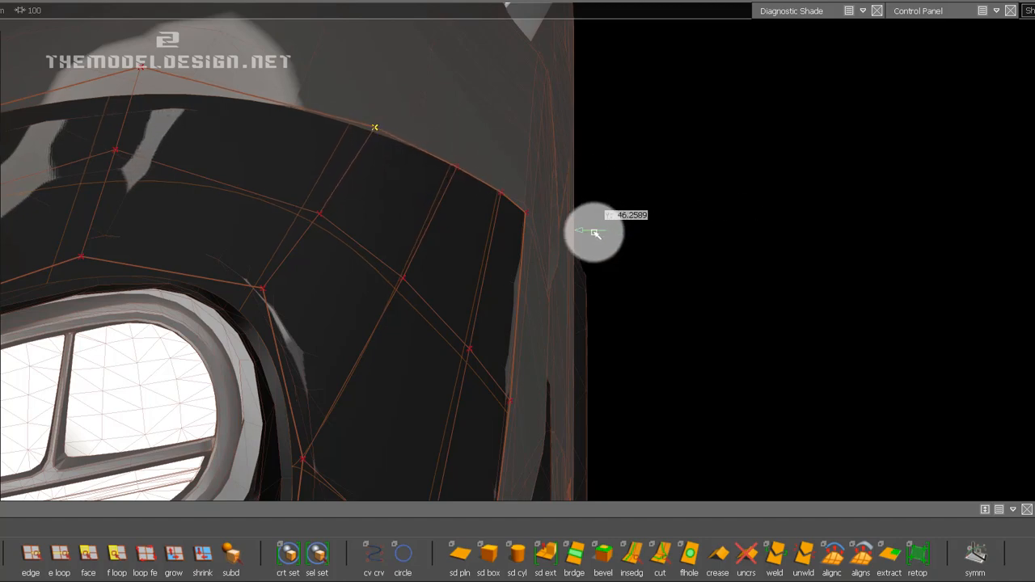
# Adjust the upper-edge CV above the headlight's outer end, then shift the next upper-edge CV and the middle-loop CV below it outward along Y.
pyautogui.moveTo(150, 121); pyautogui.dragTo(303, 168)
pyautogui.click(296, 118)
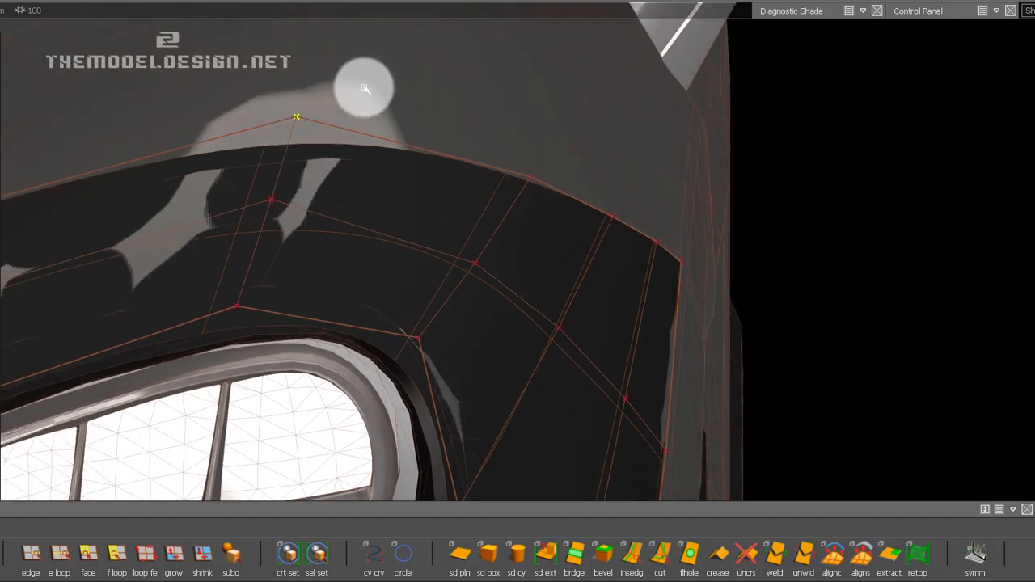
pyautogui.moveTo(378, 91); pyautogui.dragTo(403, 95, button='middle')
pyautogui.keyDown('alt'); pyautogui.keyDown('shift'); pyautogui.moveTo(217, 156); pyautogui.dragTo(531, 154); pyautogui.keyUp('shift'); pyautogui.keyUp('alt')
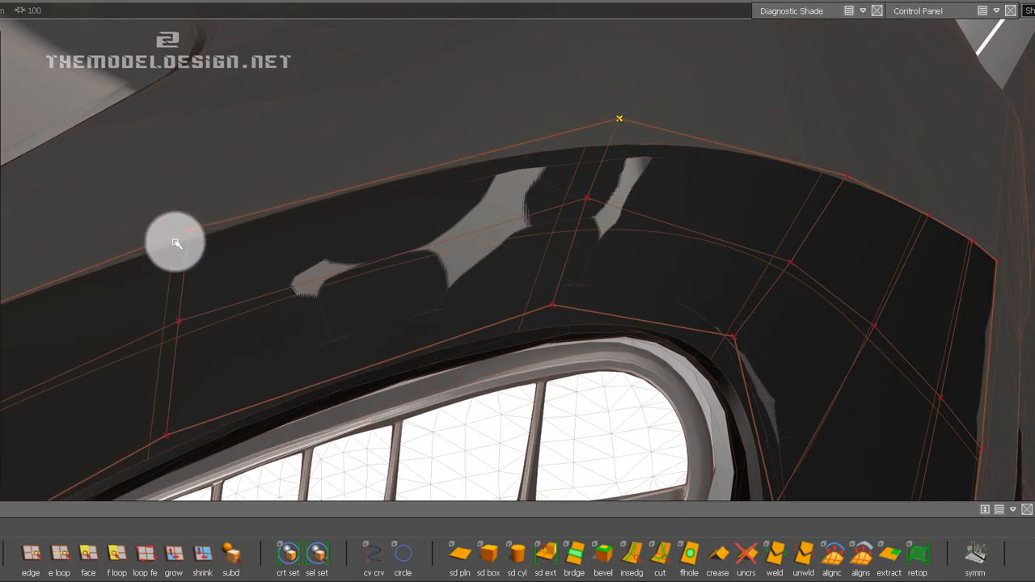
pyautogui.moveTo(188, 182); pyautogui.dragTo(268, 196, button='middle')
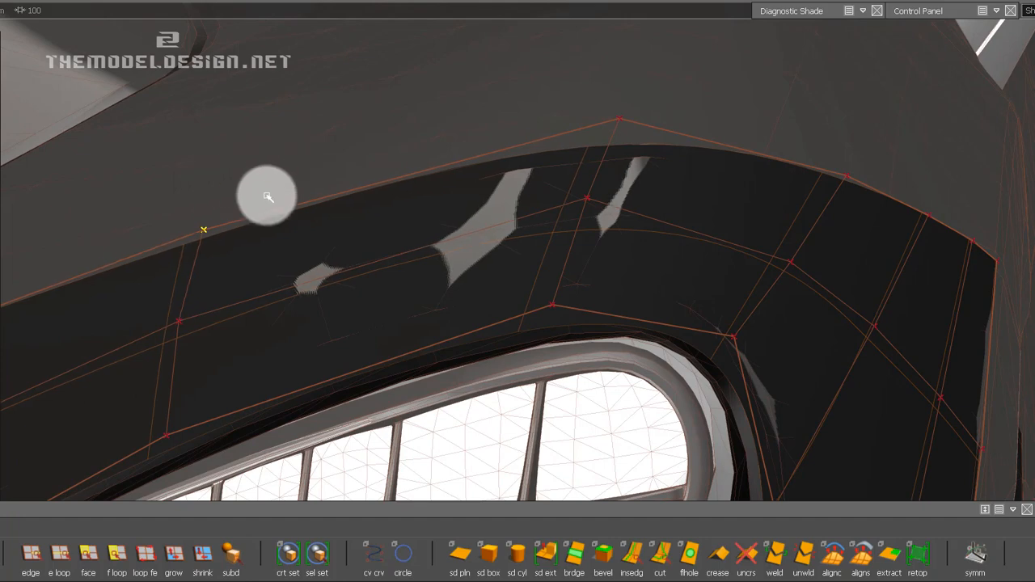
pyautogui.click(179, 323)
pyautogui.moveTo(263, 257); pyautogui.dragTo(332, 240, button='middle')
# Slide the lower of the two inner horizontal CV rows on the bumper's centre panel up close to the row above it.
pyautogui.keyDown('alt'); pyautogui.keyDown('shift'); pyautogui.moveTo(542, 208); pyautogui.dragTo(380, 315, button='right'); pyautogui.keyUp('shift'); pyautogui.keyUp('alt')
pyautogui.moveTo(566, 367)
pyautogui.keyDown('ctrl'); pyautogui.keyDown('shift'); pyautogui.mouseDown()
pyautogui.moveTo(567, 282)
pyautogui.moveTo(589, 308)
pyautogui.moveTo(672, 215)
pyautogui.moveTo(213, 283)
pyautogui.moveTo(431, 261)
pyautogui.mouseUp(); pyautogui.keyUp('shift'); pyautogui.keyUp('ctrl')
pyautogui.keyDown('ctrl'); pyautogui.keyDown('shift'); pyautogui.moveTo(431, 262); pyautogui.dragTo(421, 229, button='right'); pyautogui.keyUp('shift'); pyautogui.keyUp('ctrl')
pyautogui.keyDown('alt'); pyautogui.keyDown('shift'); pyautogui.moveTo(436, 222); pyautogui.dragTo(398, 244, button='right'); pyautogui.keyUp('shift'); pyautogui.keyUp('alt')
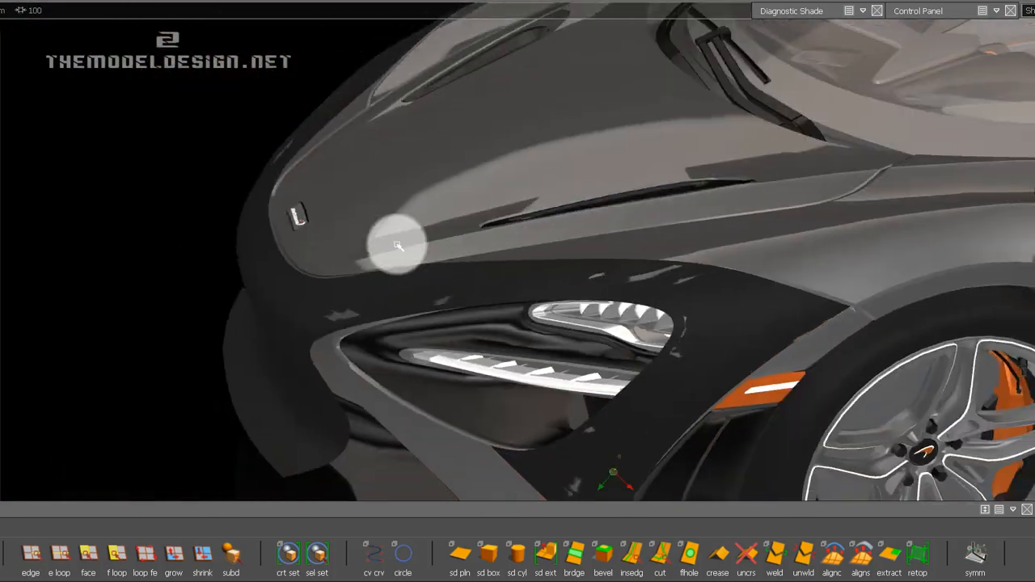
pyautogui.moveTo(398, 244)
pyautogui.keyDown('alt'); pyautogui.keyDown('shift'); pyautogui.mouseDown()
pyautogui.moveTo(709, 259)
pyautogui.moveTo(558, 274)
pyautogui.moveTo(589, 231)
pyautogui.moveTo(844, 225)
pyautogui.moveTo(358, 224)
pyautogui.moveTo(143, 268)
pyautogui.moveTo(3, 59)
pyautogui.mouseUp(); pyautogui.keyUp('shift'); pyautogui.keyUp('alt')
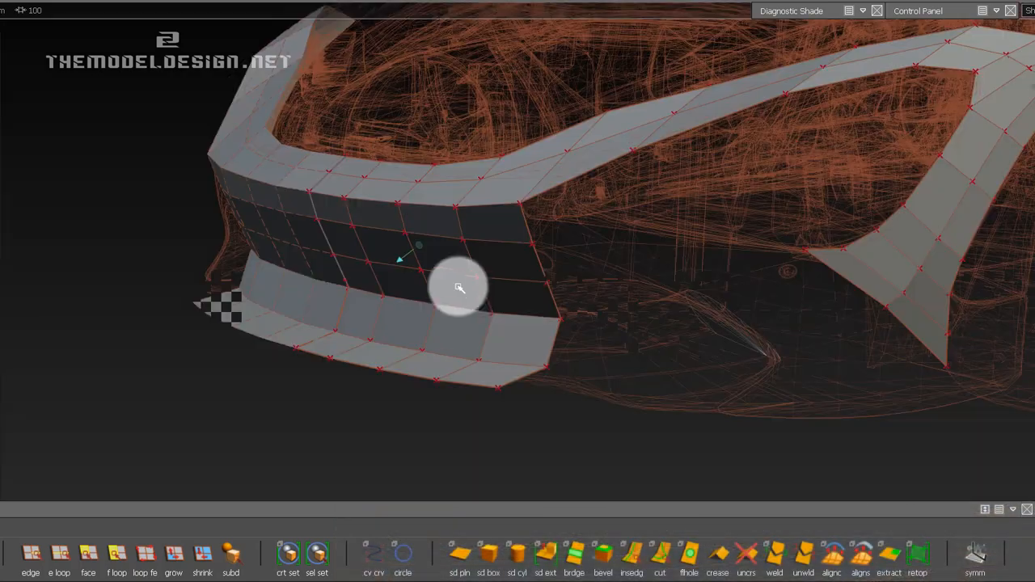
pyautogui.keyDown('alt'); pyautogui.moveTo(458, 284); pyautogui.dragTo(497, 309); pyautogui.keyUp('alt')
pyautogui.click(920, 543)
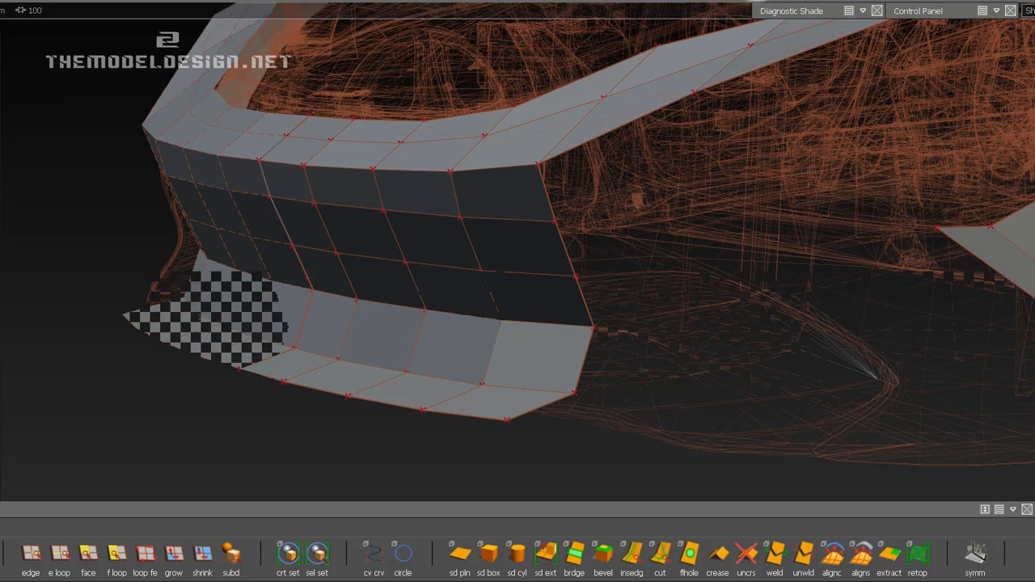
pyautogui.hotkey('alt', 'shift')
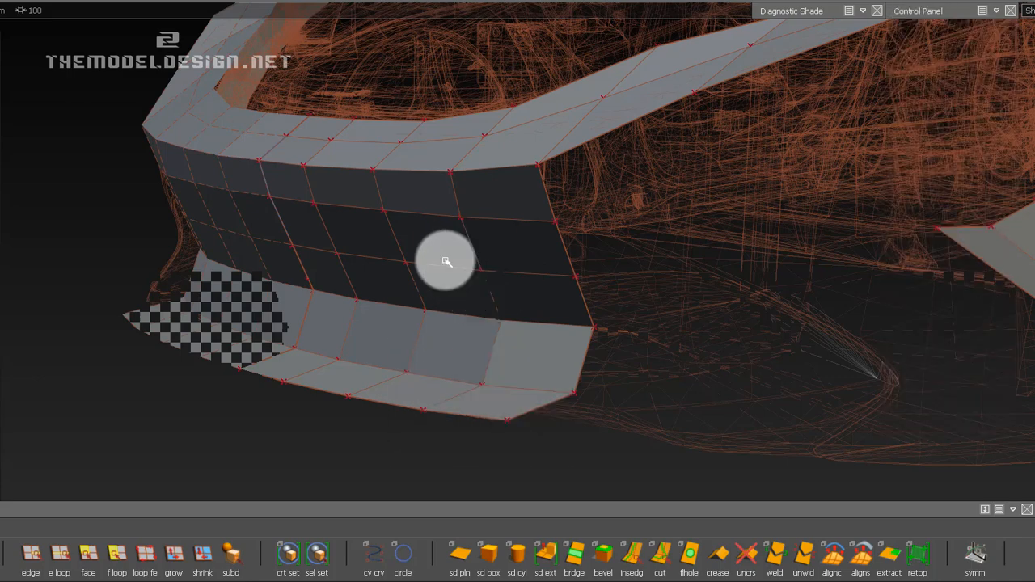
pyautogui.doubleClick(445, 266)
pyautogui.click(412, 279)
pyautogui.moveTo(444, 294); pyautogui.dragTo(323, 132)
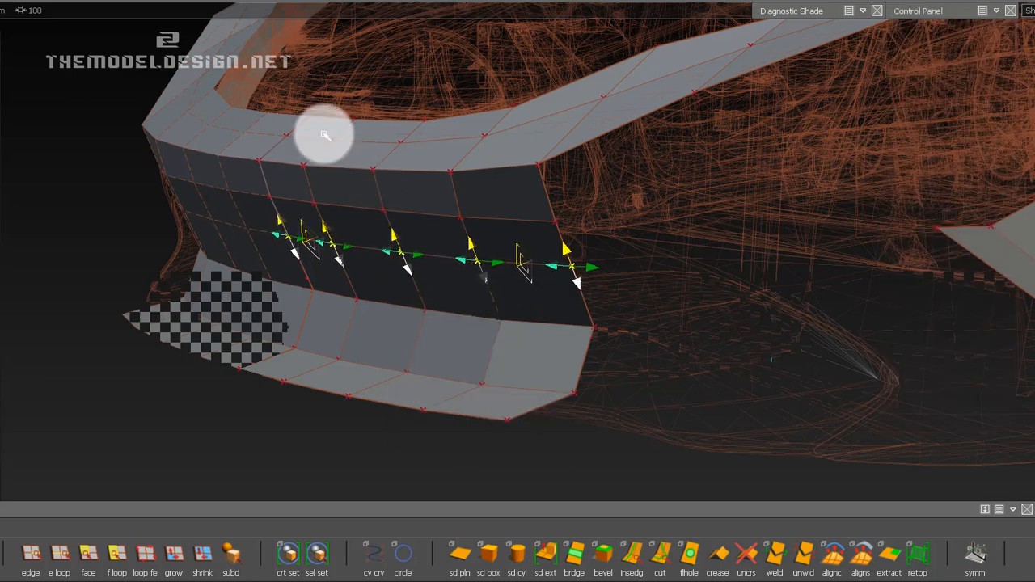
pyautogui.keyDown('alt'); pyautogui.keyDown('shift'); pyautogui.moveTo(483, 253); pyautogui.dragTo(555, 277); pyautogui.keyUp('shift'); pyautogui.keyUp('alt')
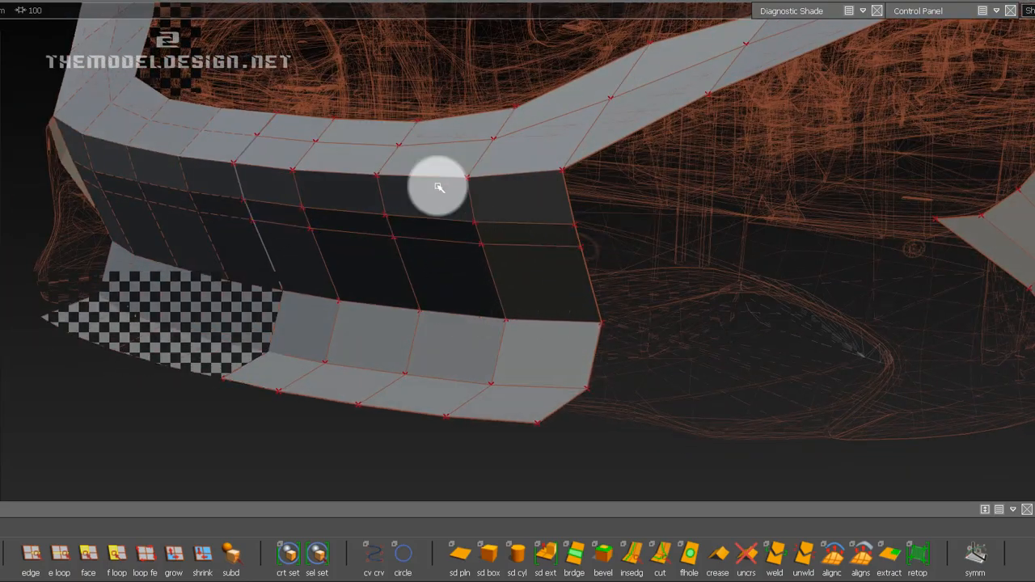
pyautogui.click(438, 187)
pyautogui.click(440, 224)
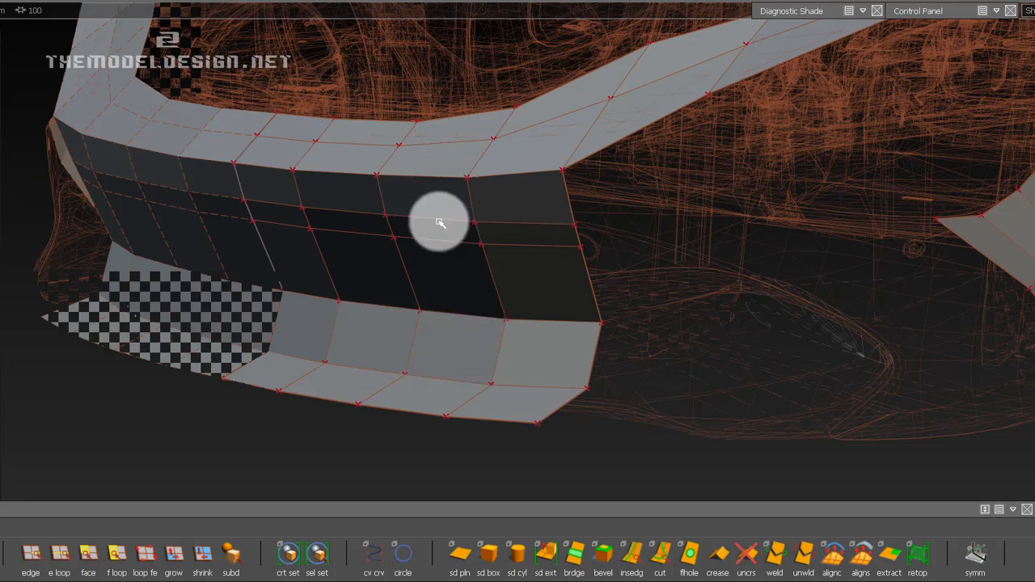
pyautogui.keyDown('alt'); pyautogui.moveTo(461, 229); pyautogui.dragTo(594, 214); pyautogui.keyUp('alt')
pyautogui.press('Delete')
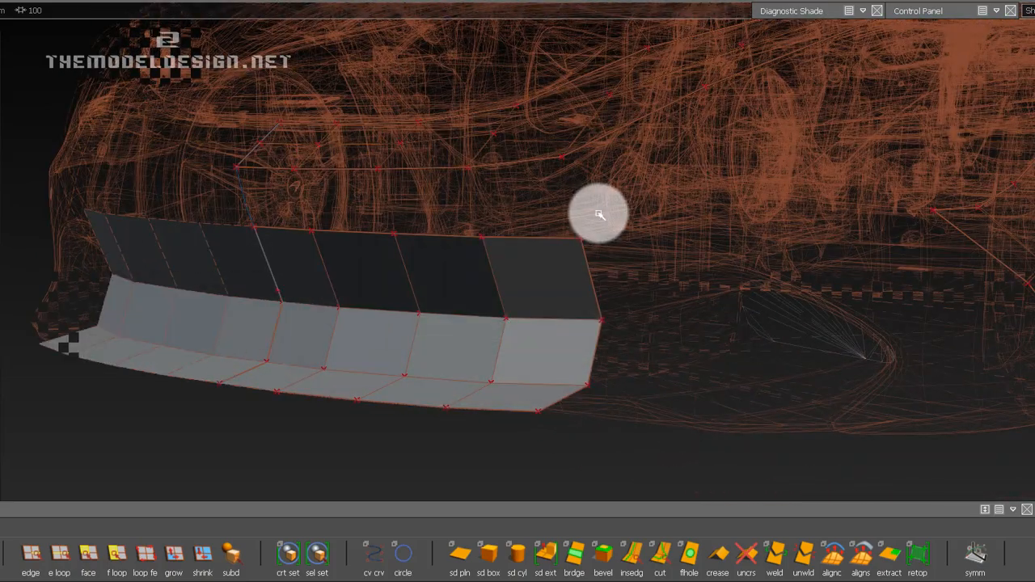
pyautogui.hotkey('ctrl', 'z')
# Delete the horizontal edge loop just above the raised row on the bumper's centre panel.
pyautogui.keyDown('alt'); pyautogui.keyDown('shift'); pyautogui.moveTo(339, 148); pyautogui.dragTo(370, 168); pyautogui.keyUp('shift'); pyautogui.keyUp('alt')
pyautogui.press('w')
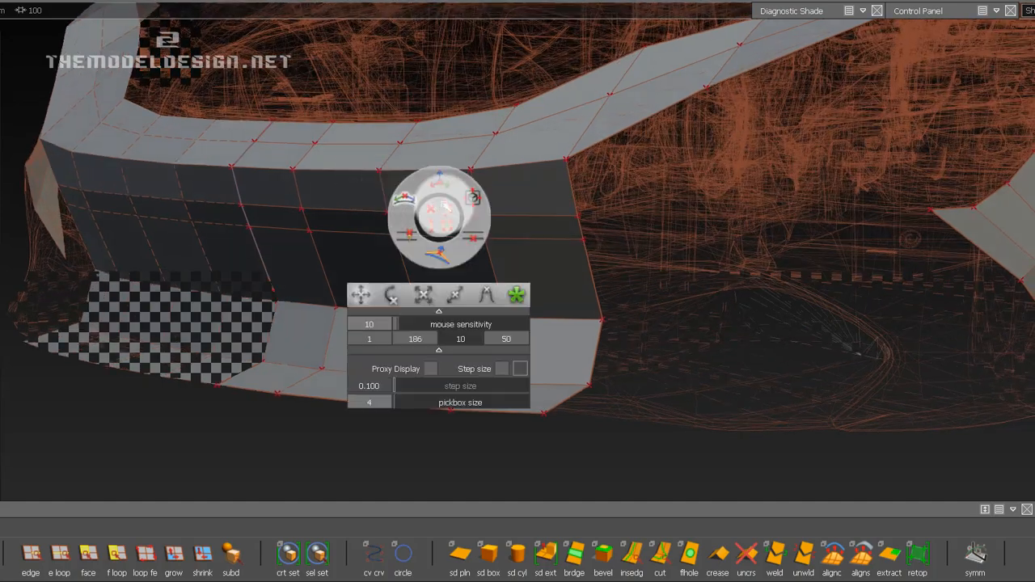
pyautogui.click(103, 470)
pyautogui.click(59, 553)
pyautogui.click(367, 214)
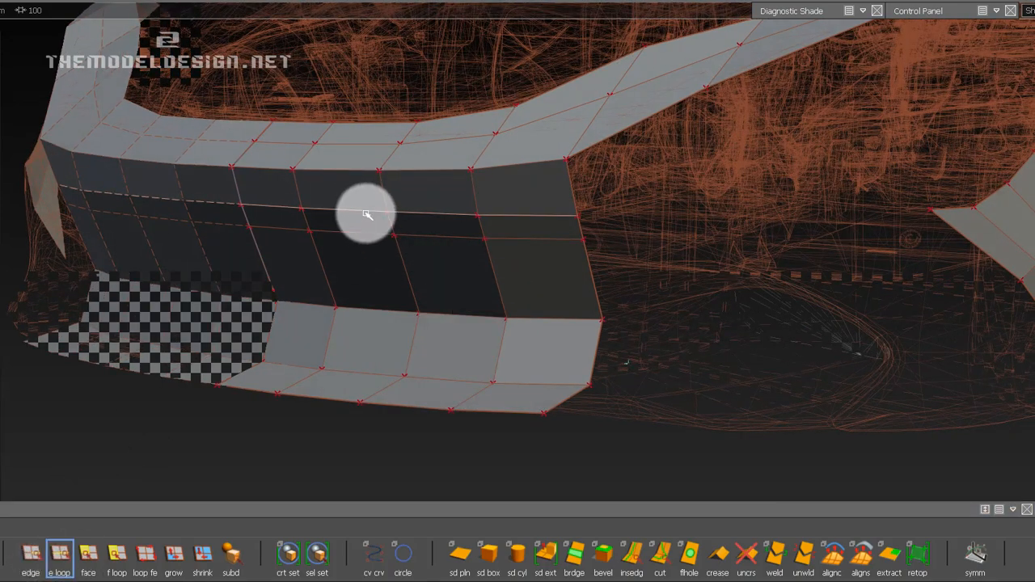
# Examine the centre panel's mesh layout and its smooth shape against the reference body from several angles.
pyautogui.keyDown('alt'); pyautogui.moveTo(358, 196); pyautogui.dragTo(546, 224); pyautogui.keyUp('alt')
pyautogui.keyDown('alt'); pyautogui.moveTo(546, 223); pyautogui.dragTo(564, 251, button='right'); pyautogui.keyUp('alt')
pyautogui.keyDown('alt'); pyautogui.keyDown('shift'); pyautogui.moveTo(513, 242); pyautogui.dragTo(573, 254); pyautogui.keyUp('shift'); pyautogui.keyUp('alt')
pyautogui.keyDown('alt'); pyautogui.keyDown('shift'); pyautogui.moveTo(573, 254); pyautogui.dragTo(556, 255, button='middle'); pyautogui.keyUp('shift'); pyautogui.keyUp('alt')
pyautogui.keyDown('alt'); pyautogui.keyDown('shift'); pyautogui.moveTo(535, 267); pyautogui.dragTo(506, 263, button='right'); pyautogui.keyUp('shift'); pyautogui.keyUp('alt')
pyautogui.keyDown('alt'); pyautogui.keyDown('shift'); pyautogui.moveTo(506, 264); pyautogui.dragTo(659, 234); pyautogui.keyUp('shift'); pyautogui.keyUp('alt')
pyautogui.keyDown('alt'); pyautogui.keyDown('shift'); pyautogui.moveTo(630, 251); pyautogui.dragTo(672, 284, button='right'); pyautogui.keyUp('shift'); pyautogui.keyUp('alt')
pyautogui.keyDown('alt'); pyautogui.keyDown('shift'); pyautogui.moveTo(672, 284); pyautogui.dragTo(558, 256); pyautogui.keyUp('shift'); pyautogui.keyUp('alt')
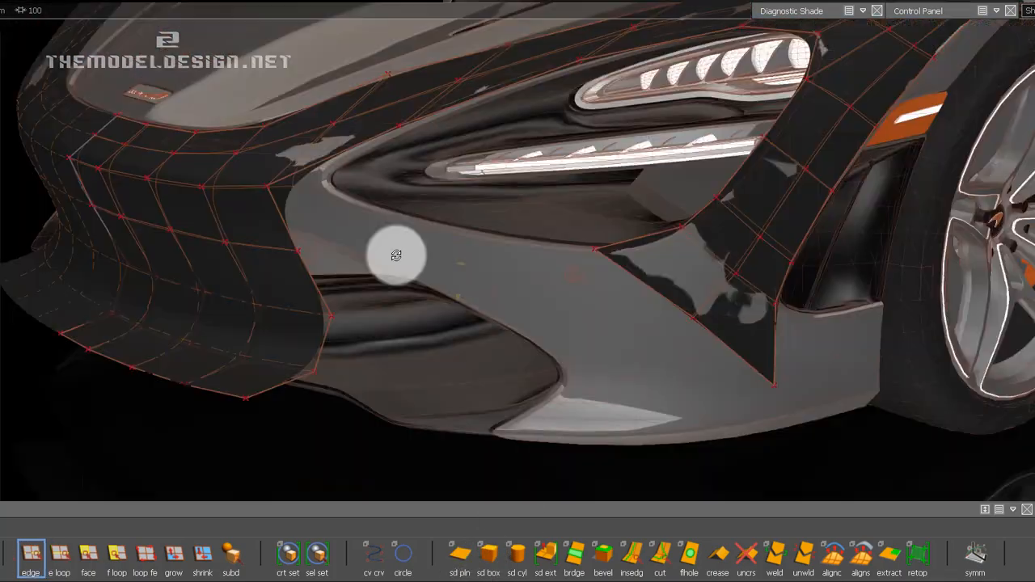
pyautogui.moveTo(393, 254)
pyautogui.keyDown('alt'); pyautogui.keyDown('shift'); pyautogui.mouseDown()
pyautogui.moveTo(656, 259)
pyautogui.moveTo(553, 261)
pyautogui.mouseUp(); pyautogui.keyUp('shift'); pyautogui.keyUp('alt')
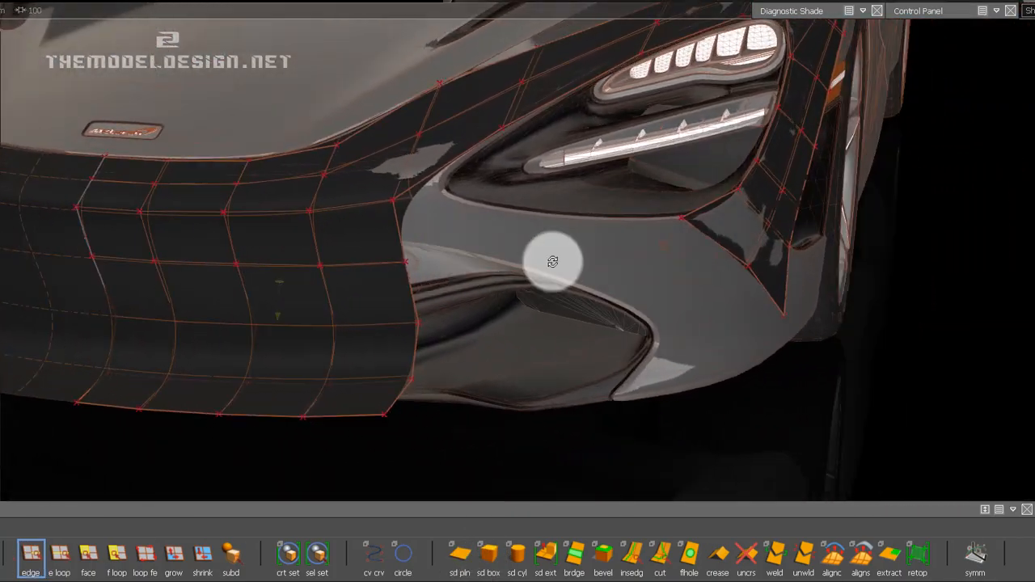
pyautogui.keyDown('alt'); pyautogui.keyDown('shift'); pyautogui.moveTo(812, 264); pyautogui.dragTo(711, 279); pyautogui.keyUp('shift'); pyautogui.keyUp('alt')
pyautogui.keyDown('alt'); pyautogui.keyDown('shift'); pyautogui.moveTo(711, 276); pyautogui.dragTo(749, 245, button='right'); pyautogui.keyUp('shift'); pyautogui.keyUp('alt')
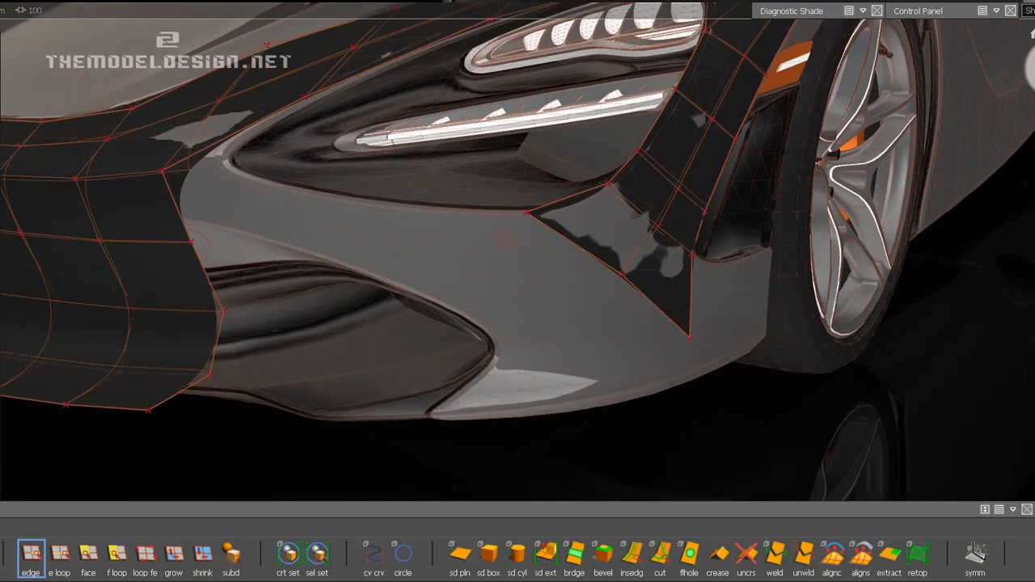
# Move the strip's inner-edge CV at the headlight's lower outer corner onto the opening's edge with Transform CV.
pyautogui.click(1034, 69)
pyautogui.keyDown('alt'); pyautogui.keyDown('shift'); pyautogui.moveTo(691, 224); pyautogui.dragTo(719, 207, button='right'); pyautogui.keyUp('shift'); pyautogui.keyUp('alt')
pyautogui.keyDown('alt'); pyautogui.keyDown('shift'); pyautogui.moveTo(656, 220); pyautogui.dragTo(321, 390, button='middle'); pyautogui.keyUp('shift'); pyautogui.keyUp('alt')
pyautogui.keyDown('alt'); pyautogui.keyDown('shift'); pyautogui.moveTo(498, 315); pyautogui.dragTo(578, 274, button='right'); pyautogui.keyUp('shift'); pyautogui.keyUp('alt')
pyautogui.keyDown('alt'); pyautogui.keyDown('shift'); pyautogui.moveTo(571, 283); pyautogui.dragTo(259, 410, button='middle'); pyautogui.keyUp('shift'); pyautogui.keyUp('alt')
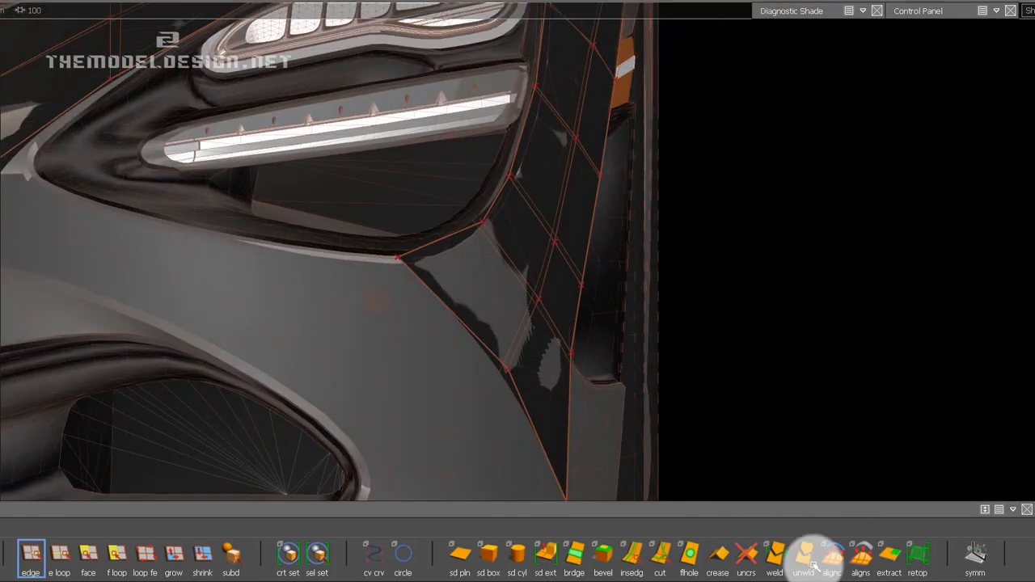
pyautogui.click(918, 14)
pyautogui.click(912, 424)
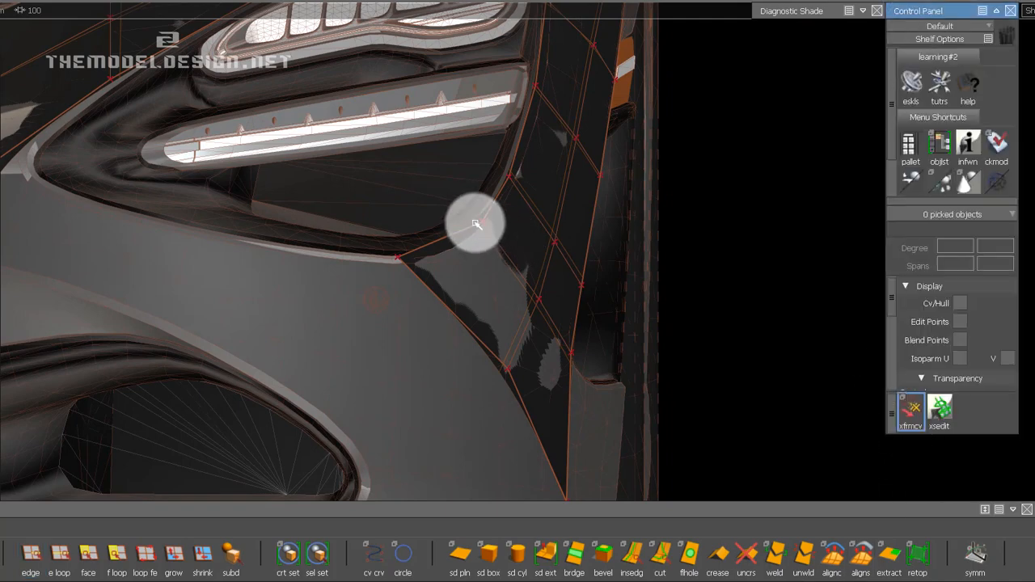
pyautogui.press('space')
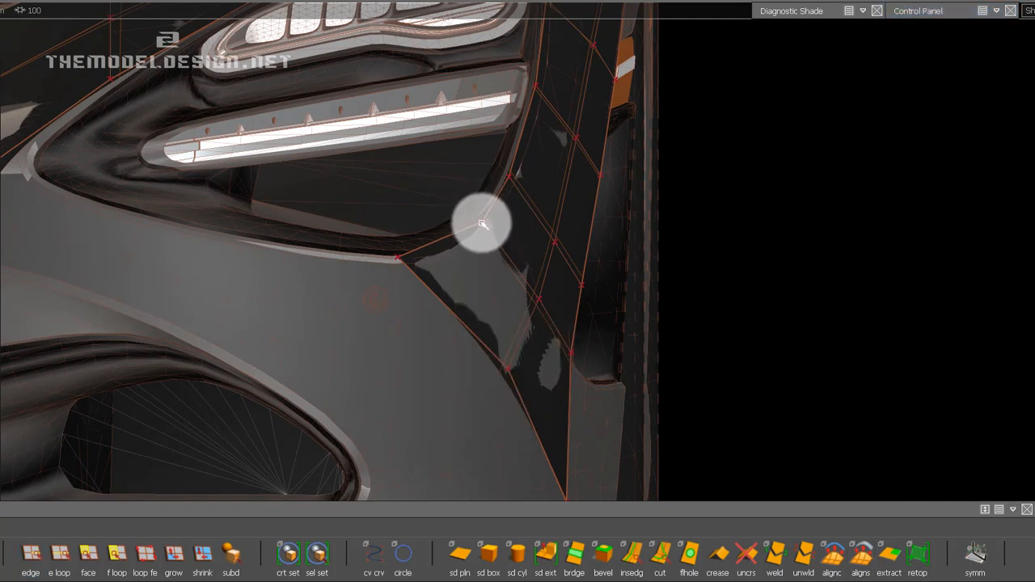
pyautogui.moveTo(451, 315); pyautogui.dragTo(414, 372)
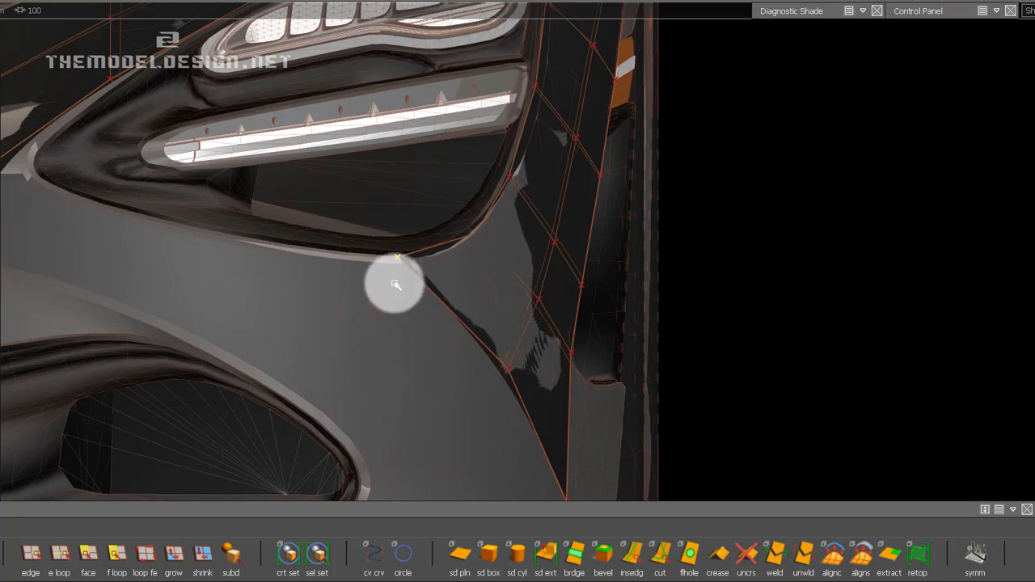
# Refine that inner-edge CV below the headlight and the neighbouring middle-loop CV to match the bumper surface.
pyautogui.click(475, 235)
pyautogui.keyDown('alt'); pyautogui.keyDown('shift'); pyautogui.moveTo(550, 252); pyautogui.dragTo(594, 279, button='right'); pyautogui.keyUp('shift'); pyautogui.keyUp('alt')
pyautogui.keyDown('alt'); pyautogui.keyDown('shift'); pyautogui.moveTo(594, 279); pyautogui.dragTo(400, 234); pyautogui.keyUp('shift'); pyautogui.keyUp('alt')
pyautogui.moveTo(458, 254); pyautogui.dragTo(137, 318)
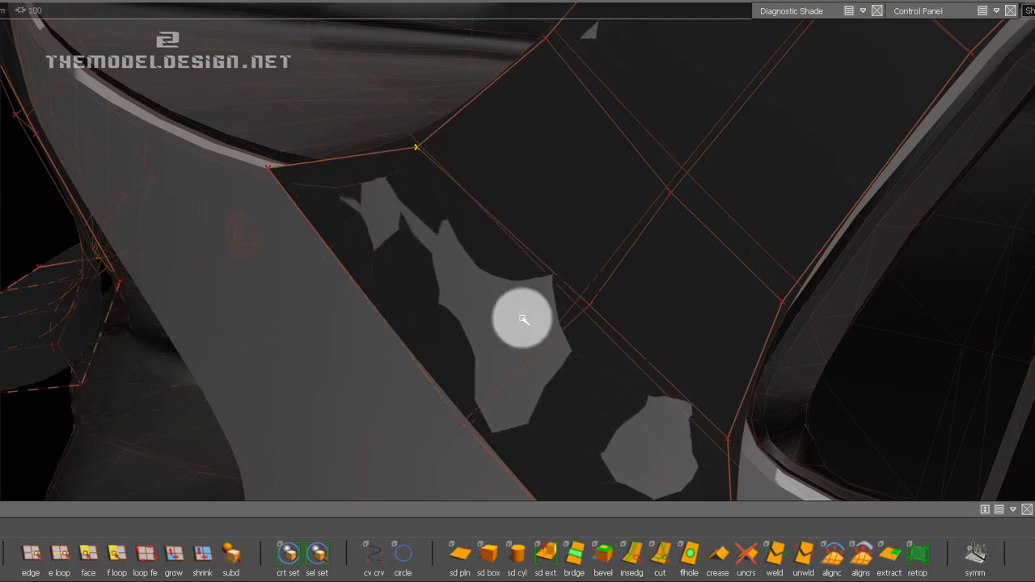
pyautogui.keyDown('alt'); pyautogui.keyDown('shift'); pyautogui.moveTo(587, 305); pyautogui.dragTo(280, 297); pyautogui.keyUp('shift'); pyautogui.keyUp('alt')
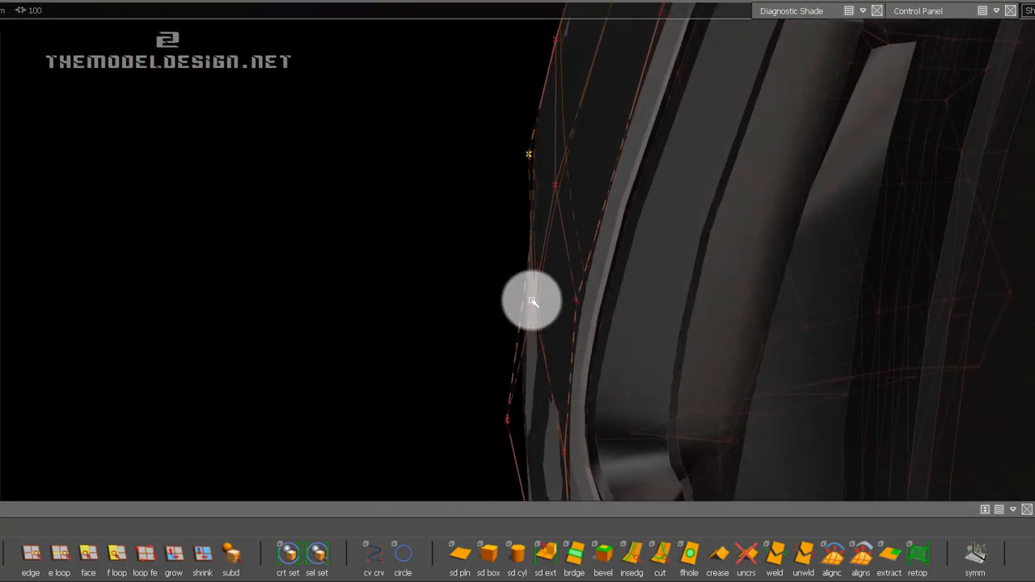
pyautogui.moveTo(440, 309); pyautogui.dragTo(368, 318)
pyautogui.keyDown('alt'); pyautogui.keyDown('shift'); pyautogui.moveTo(436, 270); pyautogui.dragTo(502, 279); pyautogui.keyUp('shift'); pyautogui.keyUp('alt')
pyautogui.keyDown('alt'); pyautogui.keyDown('shift'); pyautogui.moveTo(505, 253); pyautogui.dragTo(606, 254, button='right'); pyautogui.keyUp('shift'); pyautogui.keyUp('alt')
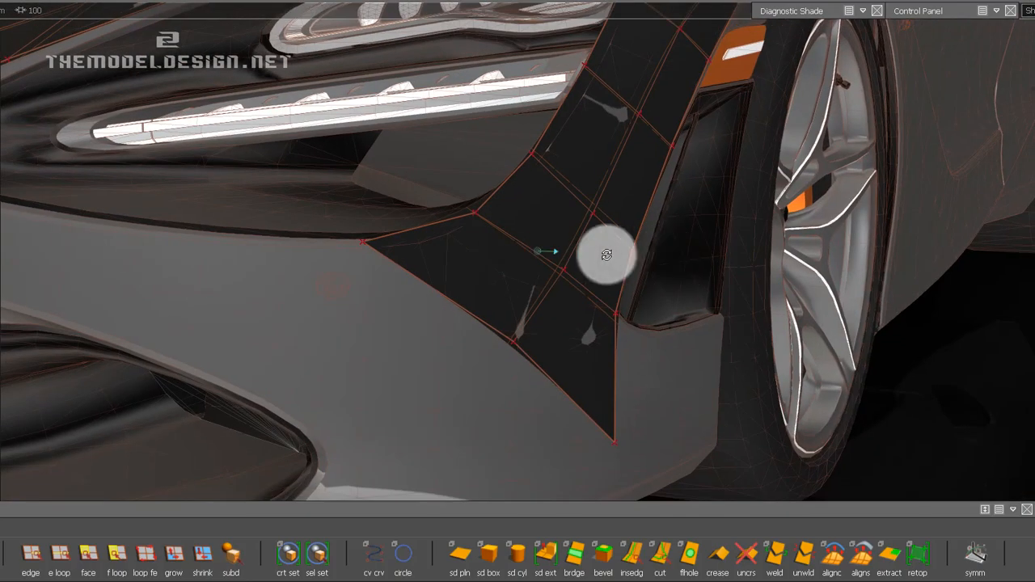
# Pick the two boundary edges along the front side of the strip's lower end, from the headlight opening to the lower tip.
pyautogui.keyDown('alt'); pyautogui.keyDown('shift'); pyautogui.moveTo(606, 254); pyautogui.dragTo(638, 307); pyautogui.keyUp('shift'); pyautogui.keyUp('alt')
pyautogui.keyDown('alt'); pyautogui.keyDown('shift'); pyautogui.moveTo(638, 308); pyautogui.dragTo(588, 296, button='middle'); pyautogui.keyUp('shift'); pyautogui.keyUp('alt')
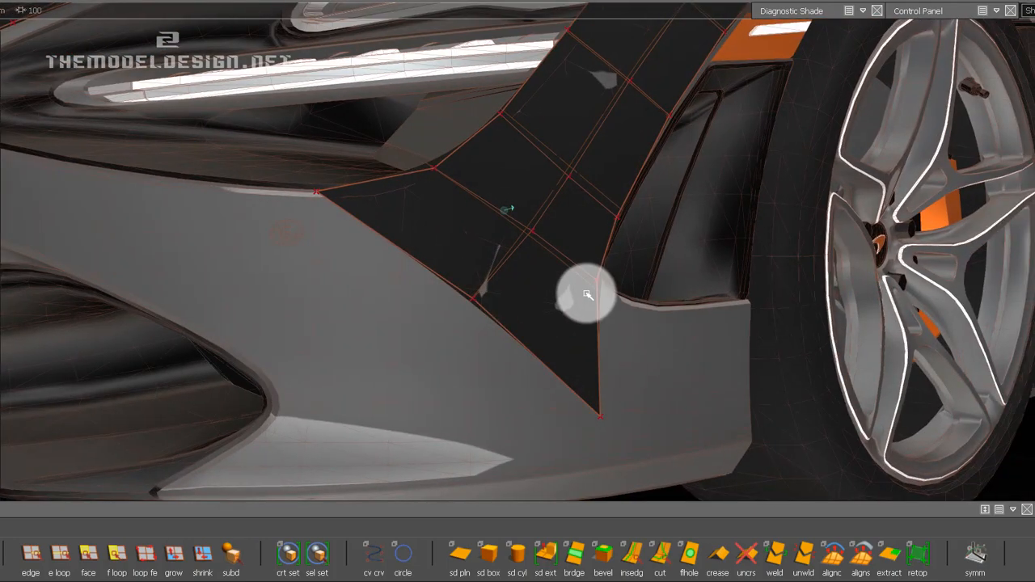
pyautogui.keyDown('alt'); pyautogui.keyDown('shift'); pyautogui.moveTo(394, 291); pyautogui.dragTo(452, 267); pyautogui.keyUp('shift'); pyautogui.keyUp('alt')
pyautogui.keyDown('alt'); pyautogui.keyDown('shift'); pyautogui.moveTo(452, 267); pyautogui.dragTo(483, 275, button='right'); pyautogui.keyUp('shift'); pyautogui.keyUp('alt')
pyautogui.keyDown('alt'); pyautogui.keyDown('shift'); pyautogui.moveTo(483, 275); pyautogui.dragTo(512, 303); pyautogui.keyUp('shift'); pyautogui.keyUp('alt')
pyautogui.keyDown('alt'); pyautogui.keyDown('shift'); pyautogui.moveTo(513, 303); pyautogui.dragTo(516, 310, button='middle'); pyautogui.keyUp('shift'); pyautogui.keyUp('alt')
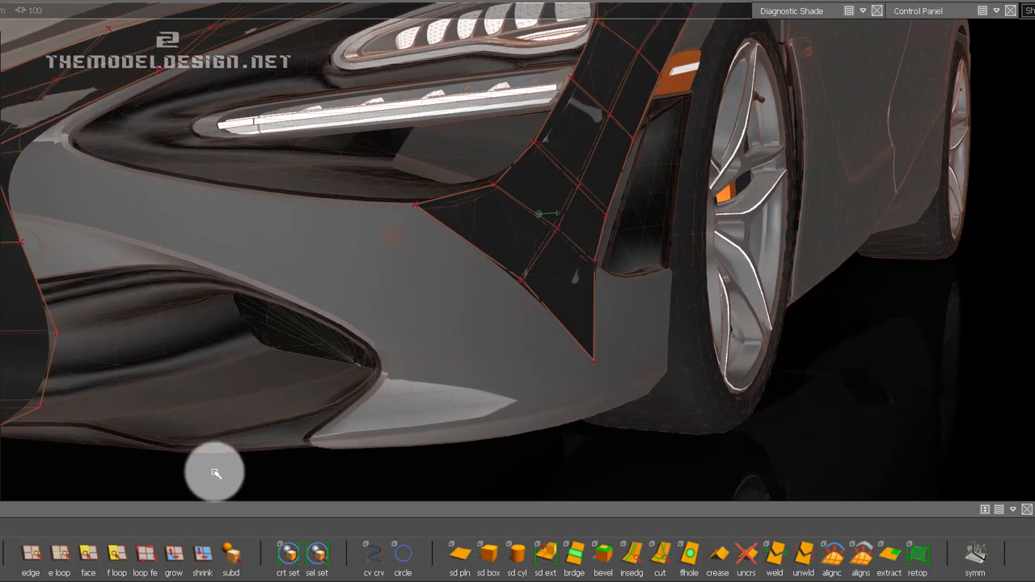
pyautogui.click(31, 558)
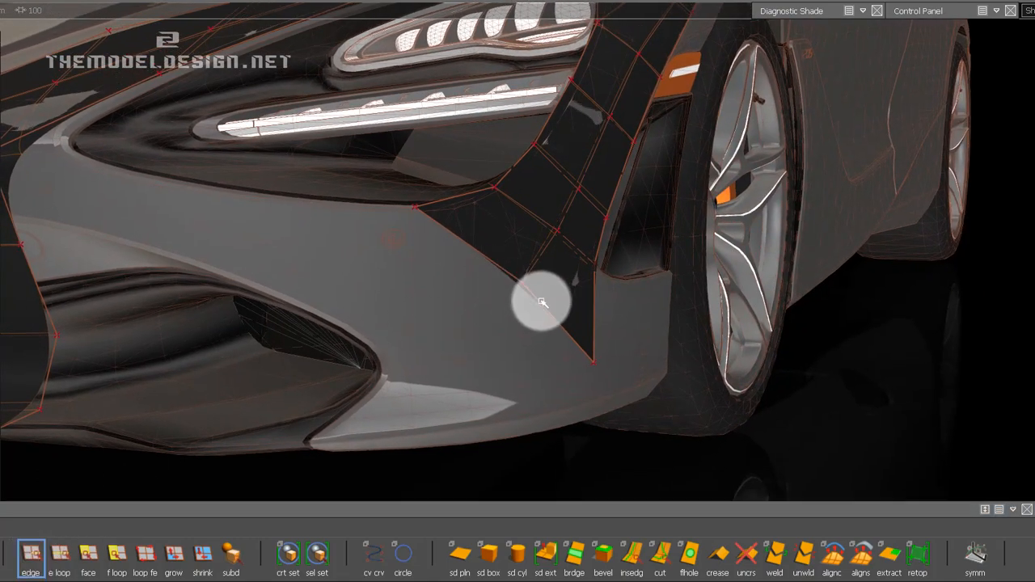
pyautogui.keyDown('shift'); pyautogui.click(497, 270); pyautogui.keyUp('shift')
pyautogui.keyDown('alt'); pyautogui.moveTo(499, 393); pyautogui.dragTo(601, 509); pyautogui.keyUp('alt')
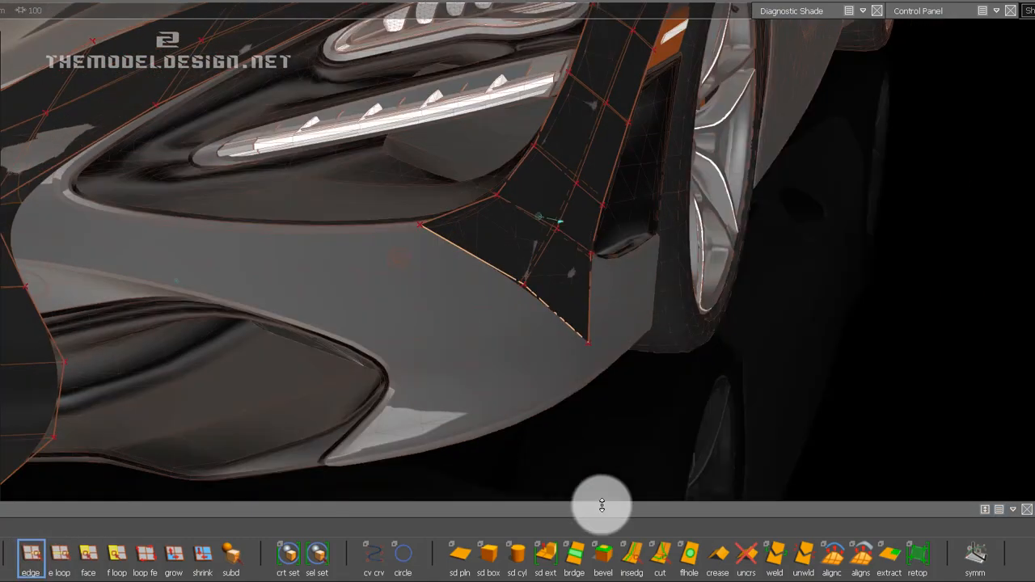
# Start Subdiv Extrude on the strip's two picked lower front edges and set the direction type to Normal.
pyautogui.click(546, 554)
pyautogui.keyDown('alt'); pyautogui.keyDown('shift'); pyautogui.moveTo(588, 330); pyautogui.dragTo(545, 330, button='right'); pyautogui.keyUp('shift'); pyautogui.keyUp('alt')
pyautogui.keyDown('alt'); pyautogui.keyDown('shift'); pyautogui.moveTo(545, 331); pyautogui.dragTo(432, 243); pyautogui.keyUp('shift'); pyautogui.keyUp('alt')
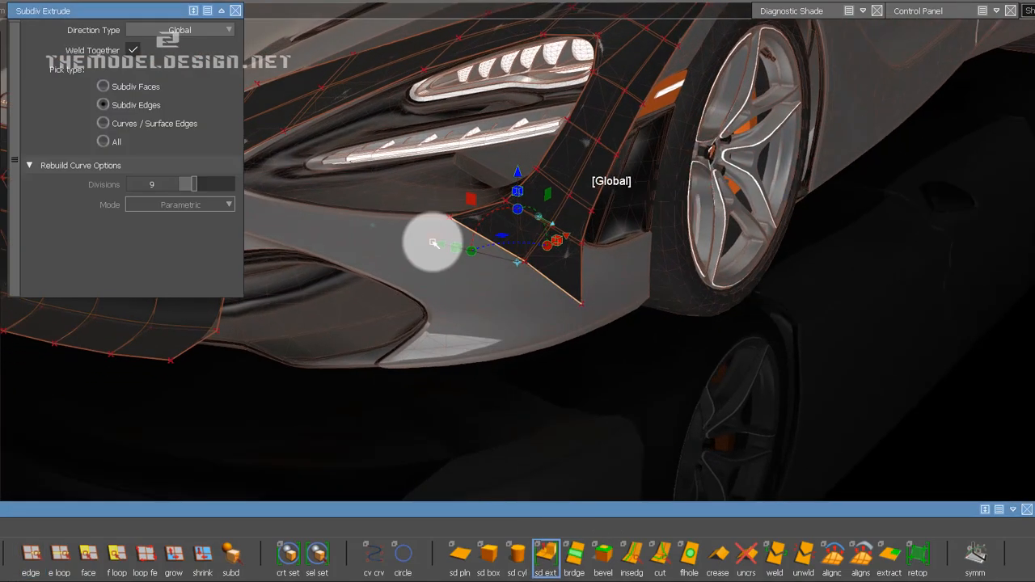
pyautogui.keyDown('alt'); pyautogui.keyDown('shift'); pyautogui.moveTo(432, 243); pyautogui.dragTo(450, 258, button='middle'); pyautogui.keyUp('shift'); pyautogui.keyUp('alt')
pyautogui.keyDown('alt'); pyautogui.keyDown('shift'); pyautogui.moveTo(450, 259); pyautogui.dragTo(360, 286); pyautogui.keyUp('shift'); pyautogui.keyUp('alt')
pyautogui.keyDown('alt'); pyautogui.keyDown('shift'); pyautogui.moveTo(427, 291); pyautogui.dragTo(444, 284, button='right'); pyautogui.keyUp('shift'); pyautogui.keyUp('alt')
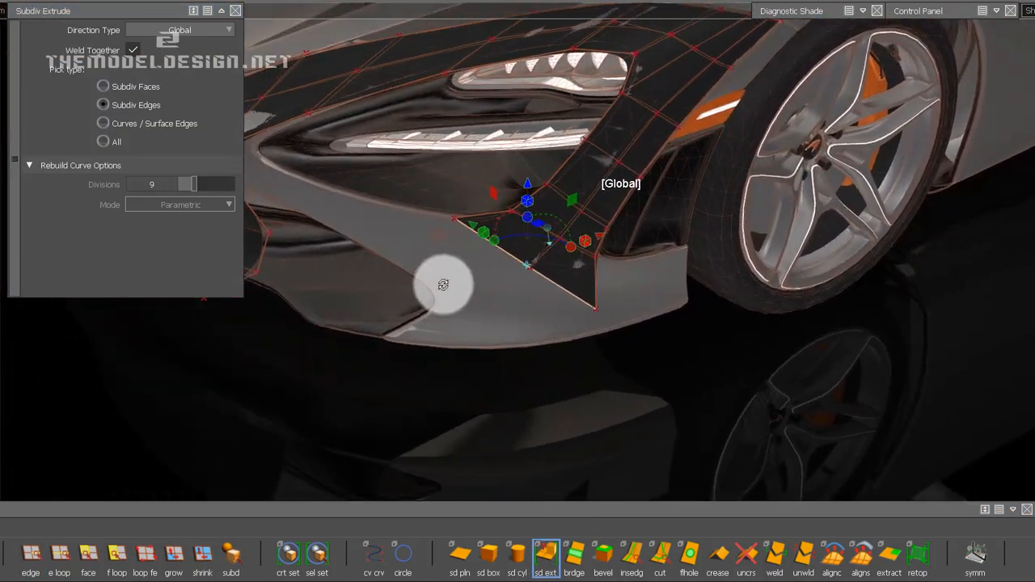
pyautogui.keyDown('alt'); pyautogui.keyDown('shift'); pyautogui.moveTo(444, 284); pyautogui.dragTo(534, 298); pyautogui.keyUp('shift'); pyautogui.keyUp('alt')
pyautogui.keyDown('alt'); pyautogui.keyDown('shift'); pyautogui.moveTo(429, 297); pyautogui.dragTo(421, 297, button='right'); pyautogui.keyUp('shift'); pyautogui.keyUp('alt')
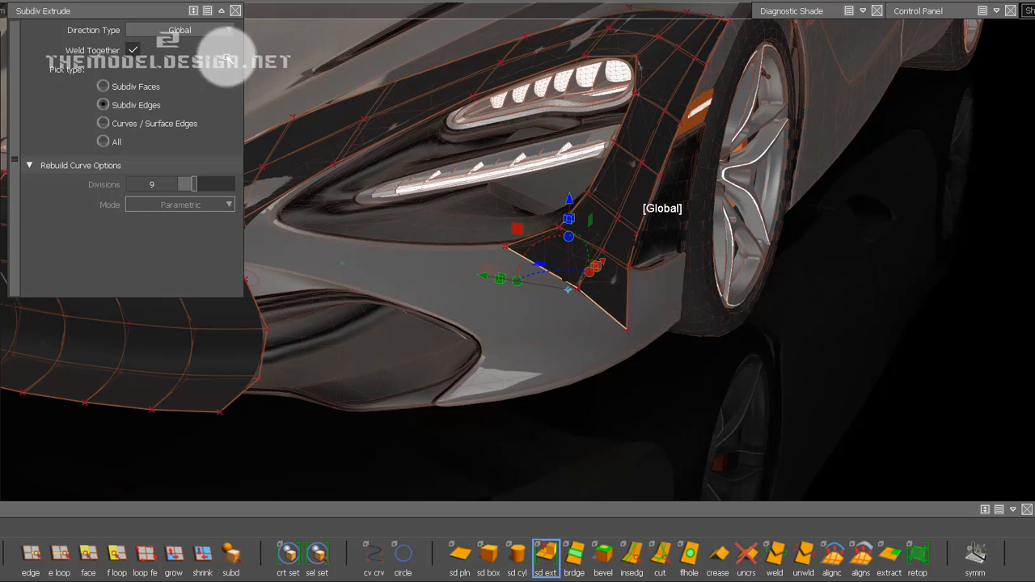
pyautogui.keyDown('alt'); pyautogui.keyDown('shift'); pyautogui.moveTo(696, 292); pyautogui.dragTo(639, 294); pyautogui.keyUp('shift'); pyautogui.keyUp('alt')
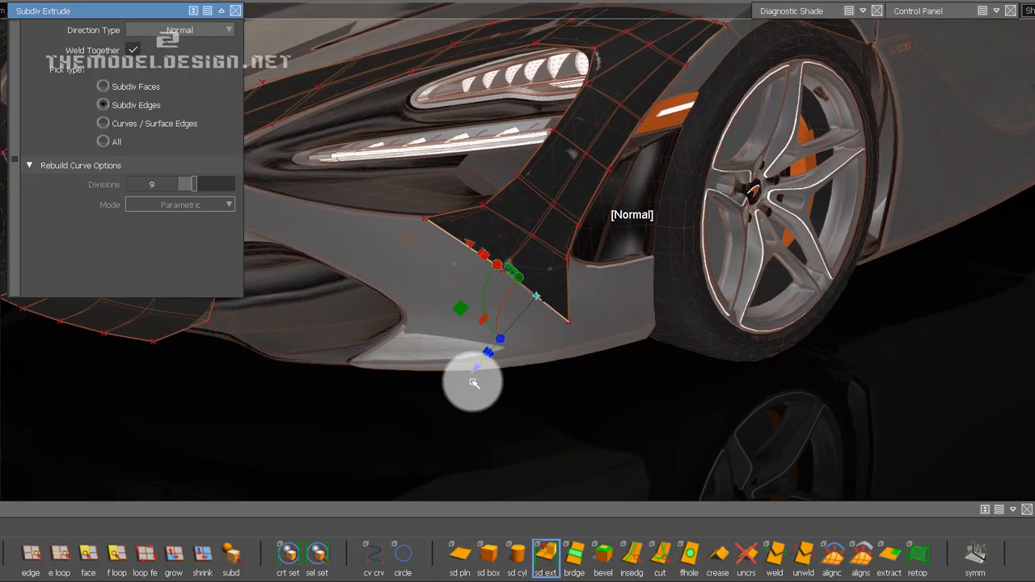
# Try to extrude the two edges along the normal and rotate the new row toward the side intake.
pyautogui.moveTo(473, 370); pyautogui.dragTo(411, 398)
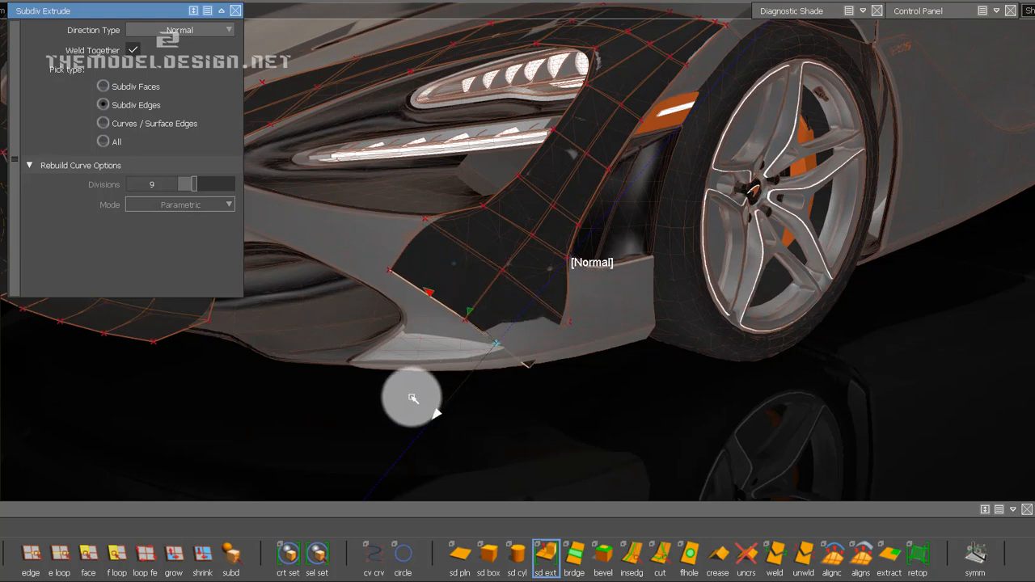
pyautogui.moveTo(424, 291)
pyautogui.mouseDown()
pyautogui.moveTo(373, 249)
pyautogui.moveTo(439, 300)
pyautogui.mouseUp()
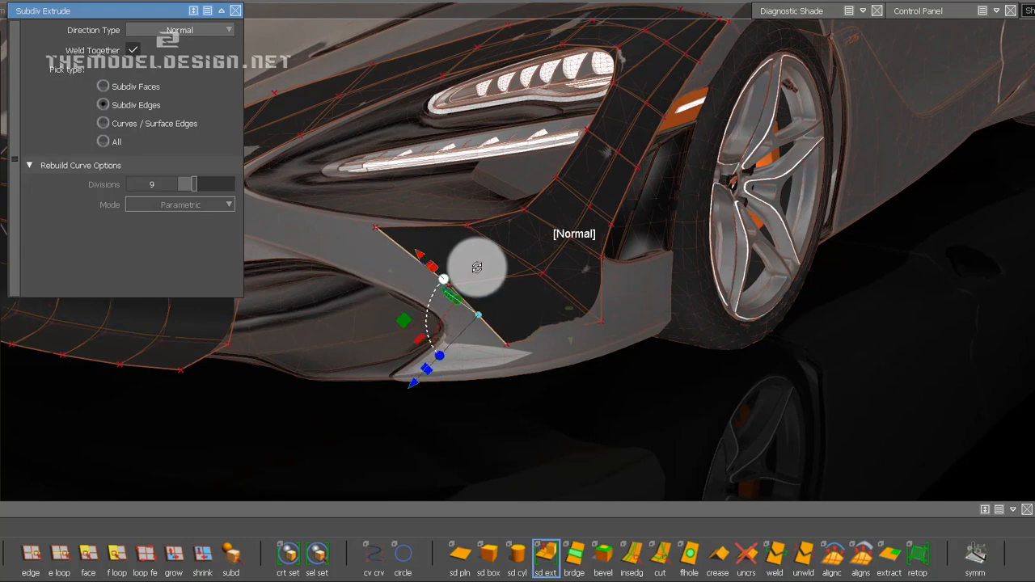
pyautogui.keyDown('alt'); pyautogui.keyDown('shift'); pyautogui.moveTo(471, 261); pyautogui.dragTo(589, 307); pyautogui.keyUp('shift'); pyautogui.keyUp('alt')
pyautogui.click(591, 304)
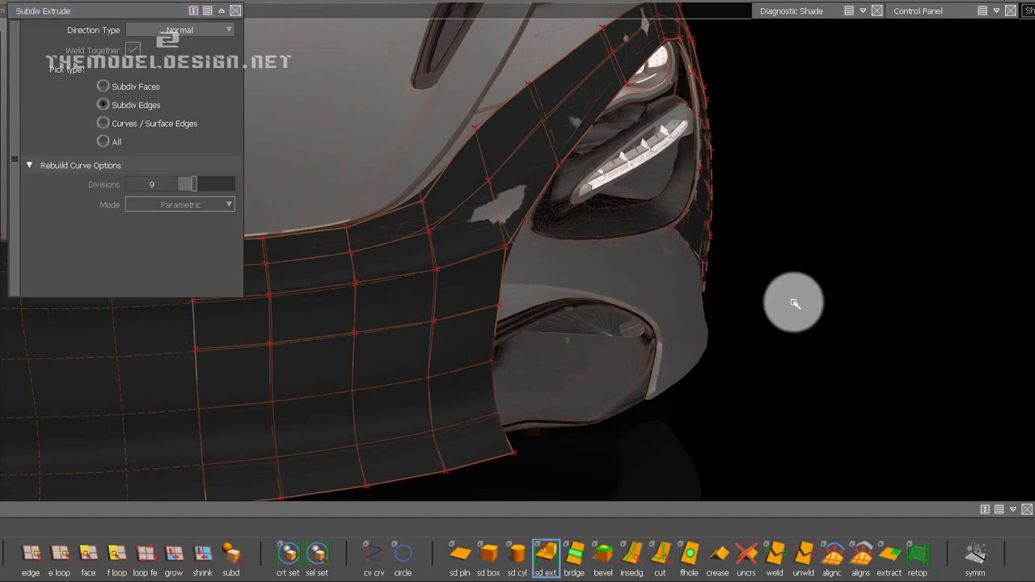
pyautogui.keyDown('alt'); pyautogui.keyDown('shift'); pyautogui.moveTo(792, 302); pyautogui.dragTo(453, 279); pyautogui.keyUp('shift'); pyautogui.keyUp('alt')
pyautogui.keyDown('alt'); pyautogui.keyDown('shift'); pyautogui.moveTo(599, 282); pyautogui.dragTo(517, 283); pyautogui.keyUp('shift'); pyautogui.keyUp('alt')
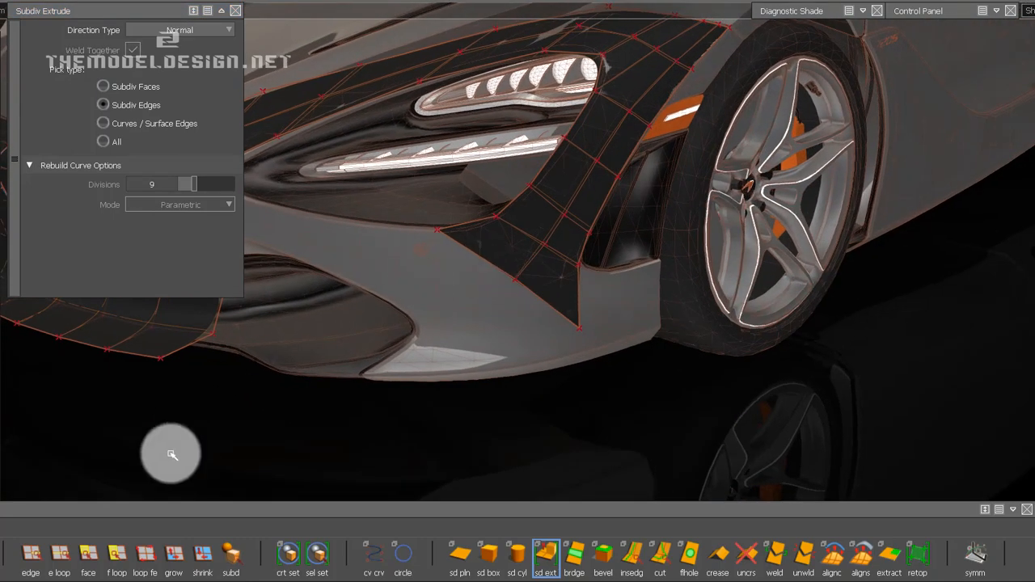
# Extrude the strip's lower front edge loop one row along the normal and angle the new row along the headlight's underside.
pyautogui.click(59, 553)
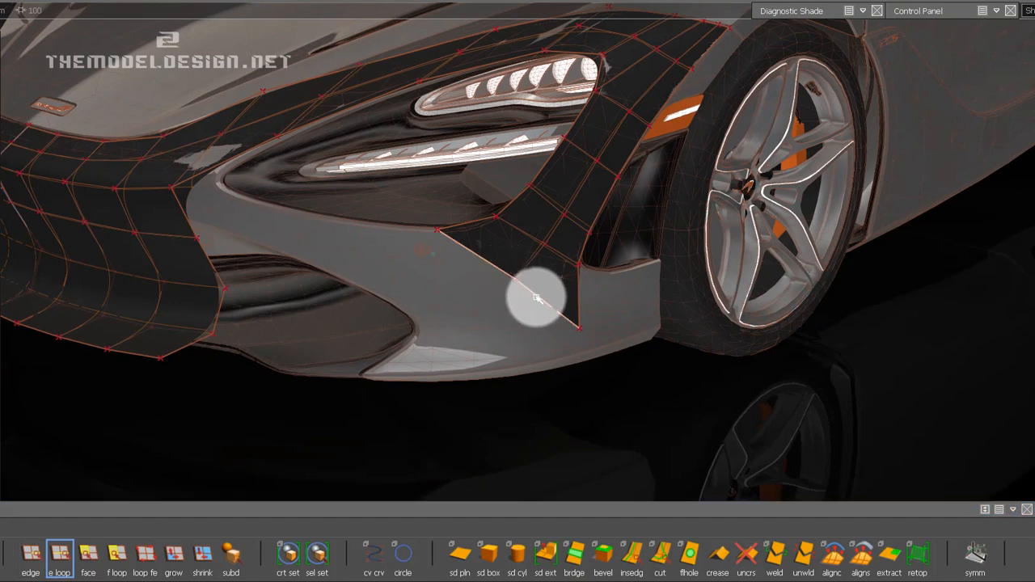
pyautogui.click(536, 298)
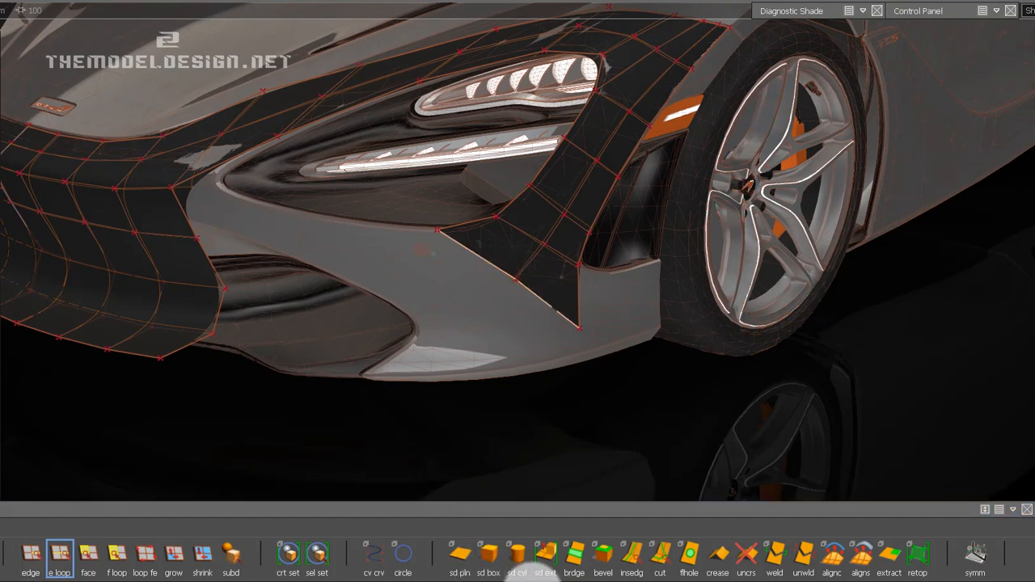
pyautogui.click(547, 553)
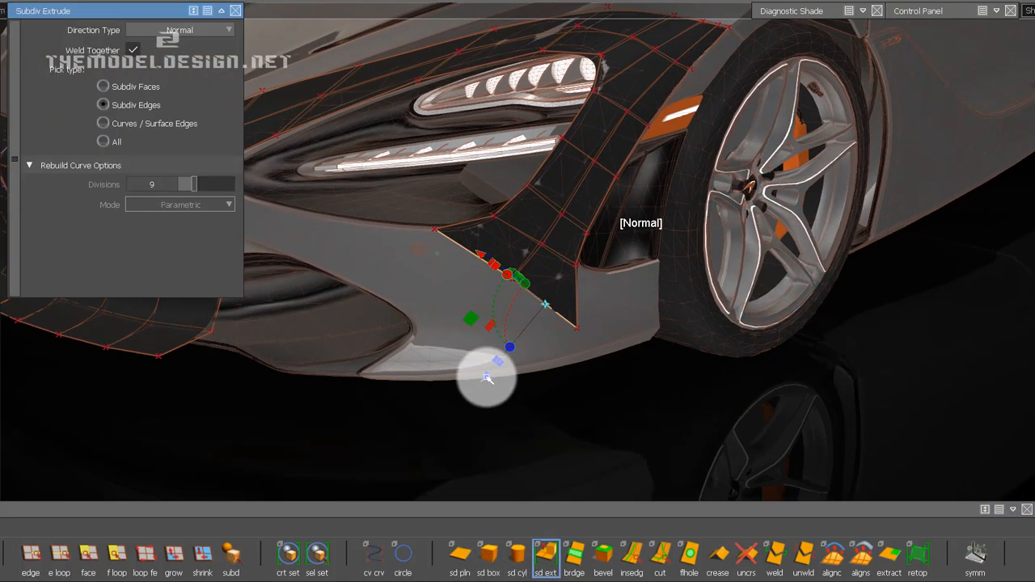
pyautogui.moveTo(487, 378); pyautogui.dragTo(432, 409)
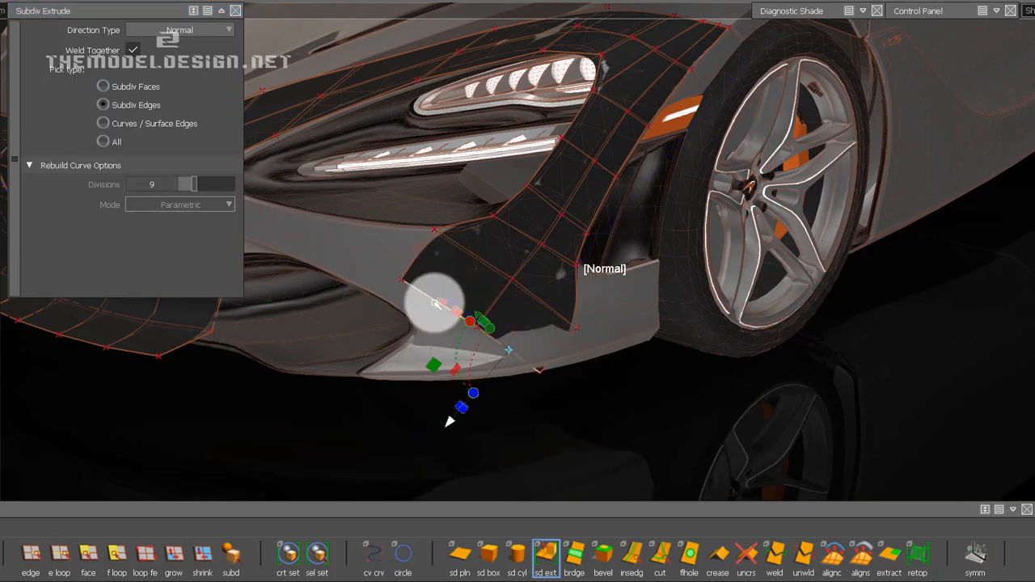
pyautogui.keyDown('alt'); pyautogui.keyDown('shift'); pyautogui.moveTo(444, 309); pyautogui.dragTo(391, 279); pyautogui.keyUp('shift'); pyautogui.keyUp('alt')
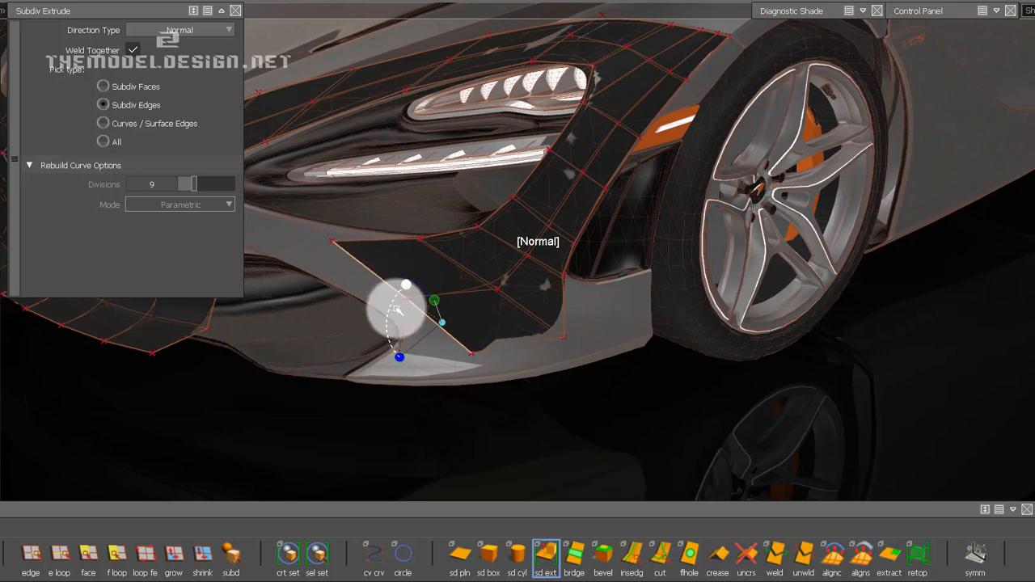
pyautogui.keyDown('alt'); pyautogui.keyDown('shift'); pyautogui.moveTo(404, 305); pyautogui.dragTo(595, 314); pyautogui.keyUp('shift'); pyautogui.keyUp('alt')
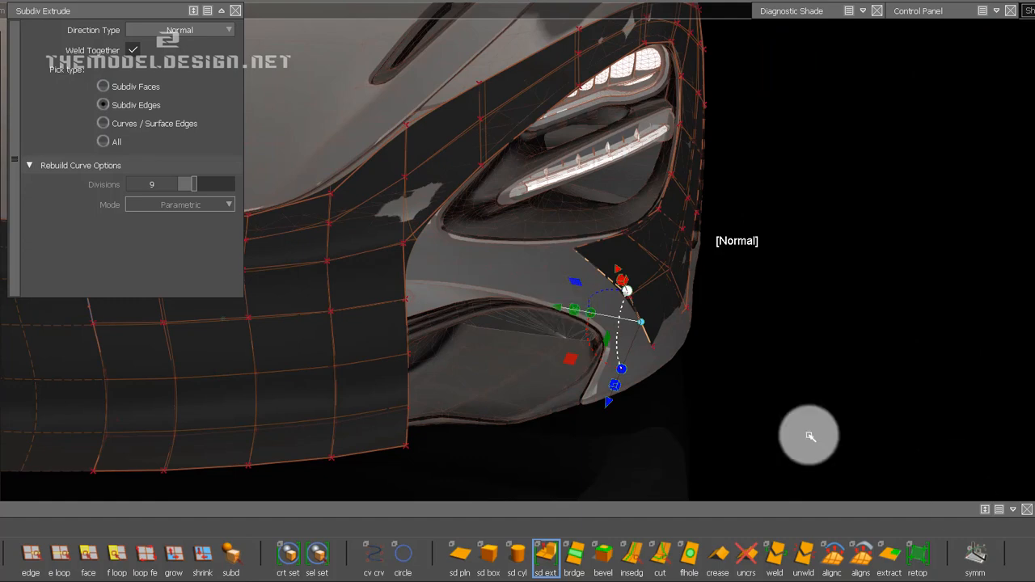
pyautogui.keyDown('alt'); pyautogui.keyDown('shift'); pyautogui.moveTo(810, 436); pyautogui.dragTo(498, 346); pyautogui.keyUp('shift'); pyautogui.keyUp('alt')
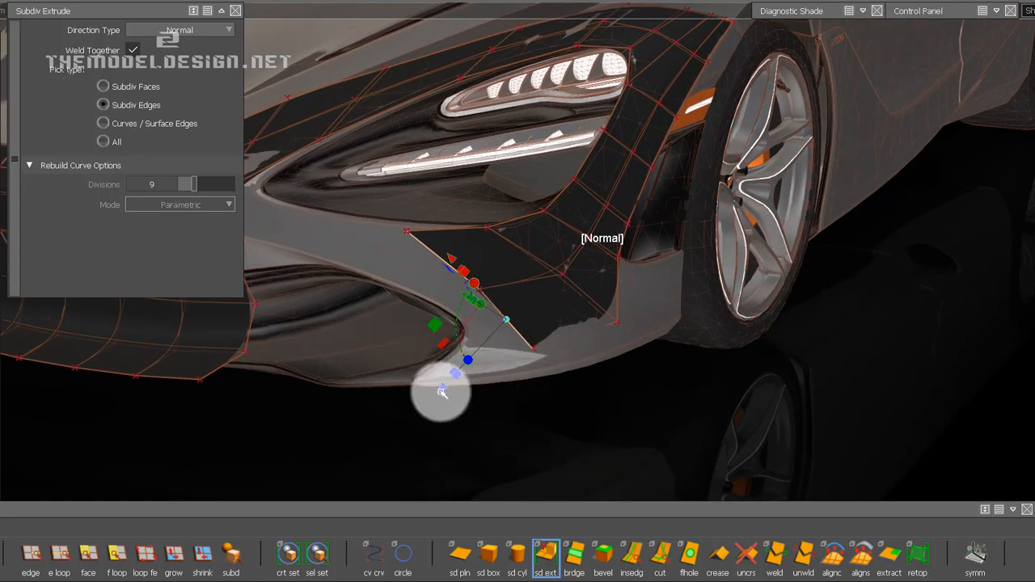
# Extrude the same boundary by a second row over the side intake's outer end, rotating and positioning it between the headlight and intake.
pyautogui.moveTo(415, 403); pyautogui.dragTo(379, 412)
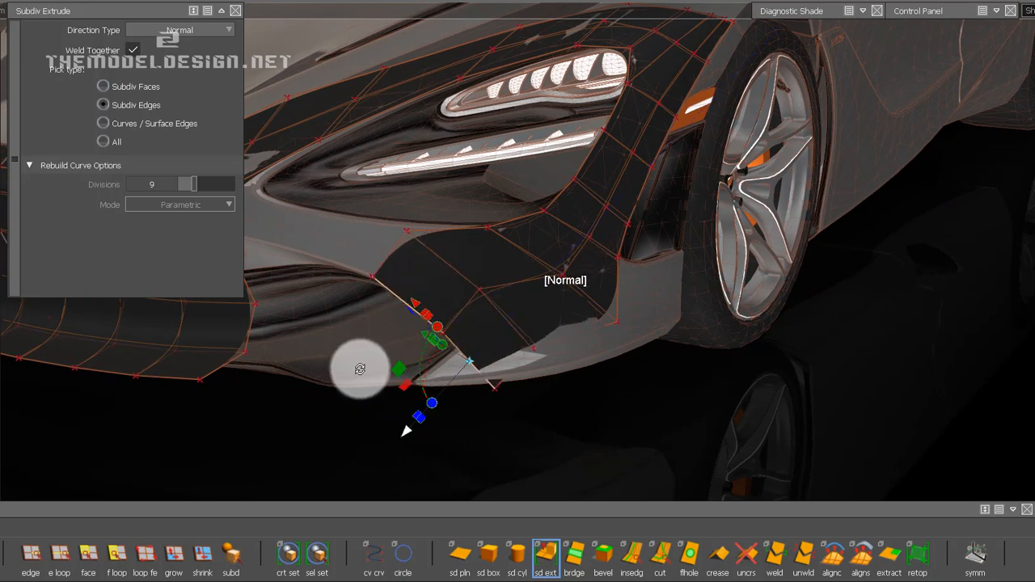
pyautogui.keyDown('alt'); pyautogui.keyDown('shift'); pyautogui.moveTo(361, 369); pyautogui.dragTo(573, 304); pyautogui.keyUp('shift'); pyautogui.keyUp('alt')
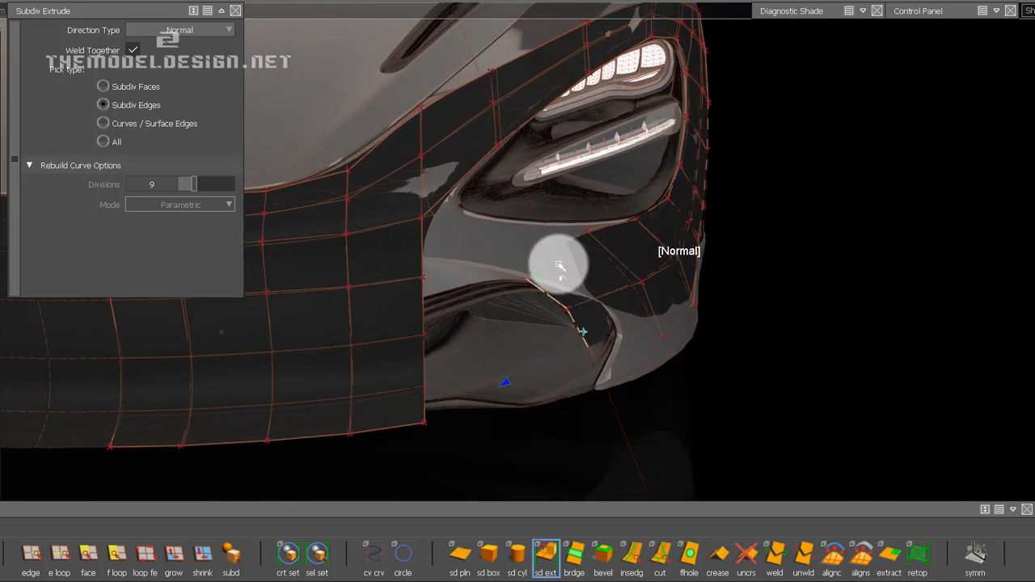
pyautogui.keyDown('alt'); pyautogui.keyDown('shift'); pyautogui.moveTo(460, 325); pyautogui.dragTo(550, 254); pyautogui.keyUp('shift'); pyautogui.keyUp('alt')
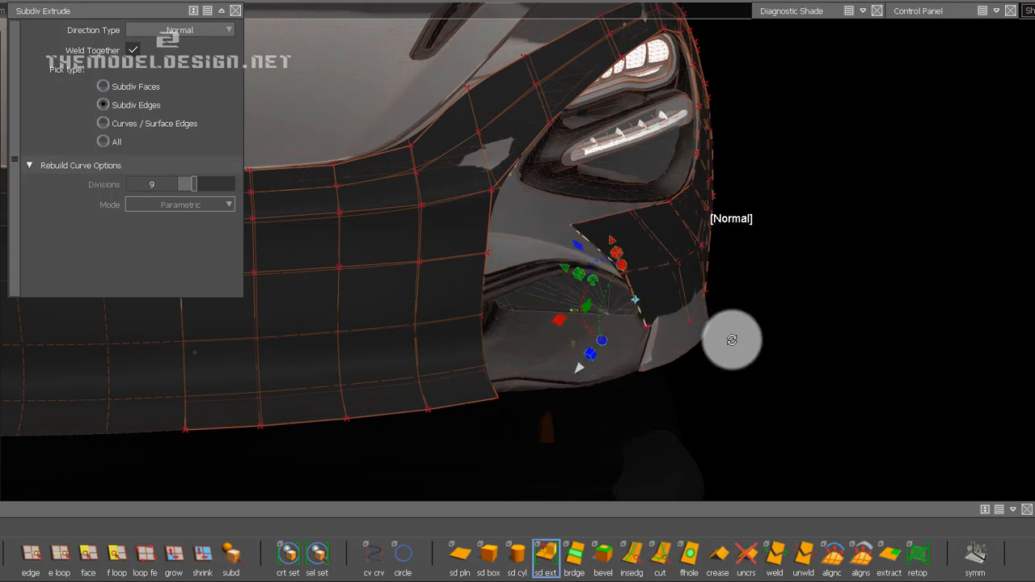
pyautogui.keyDown('alt'); pyautogui.keyDown('shift'); pyautogui.moveTo(726, 342); pyautogui.dragTo(549, 338); pyautogui.keyUp('shift'); pyautogui.keyUp('alt')
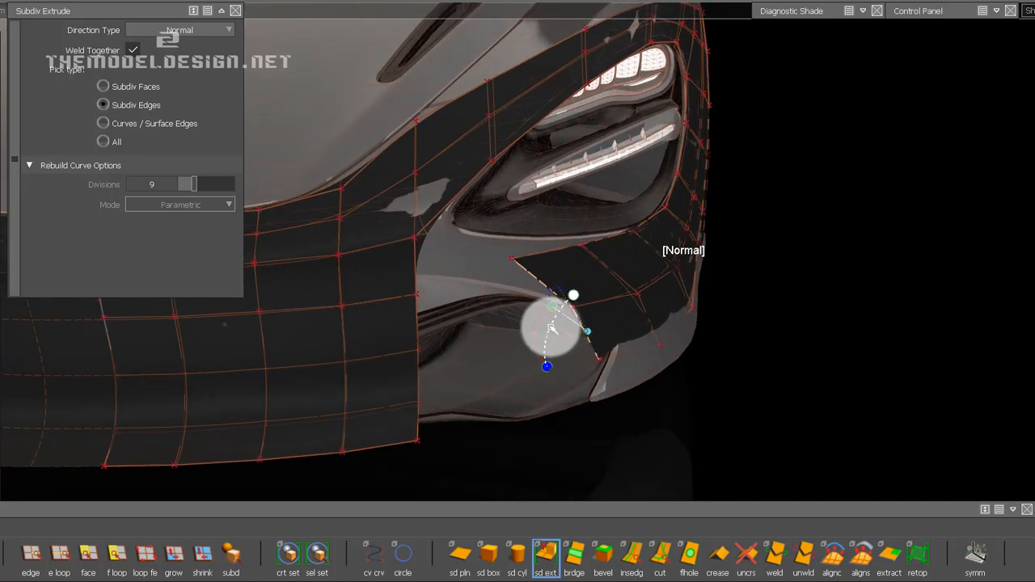
pyautogui.keyDown('alt'); pyautogui.keyDown('shift'); pyautogui.moveTo(624, 312); pyautogui.dragTo(544, 285); pyautogui.keyUp('shift'); pyautogui.keyUp('alt')
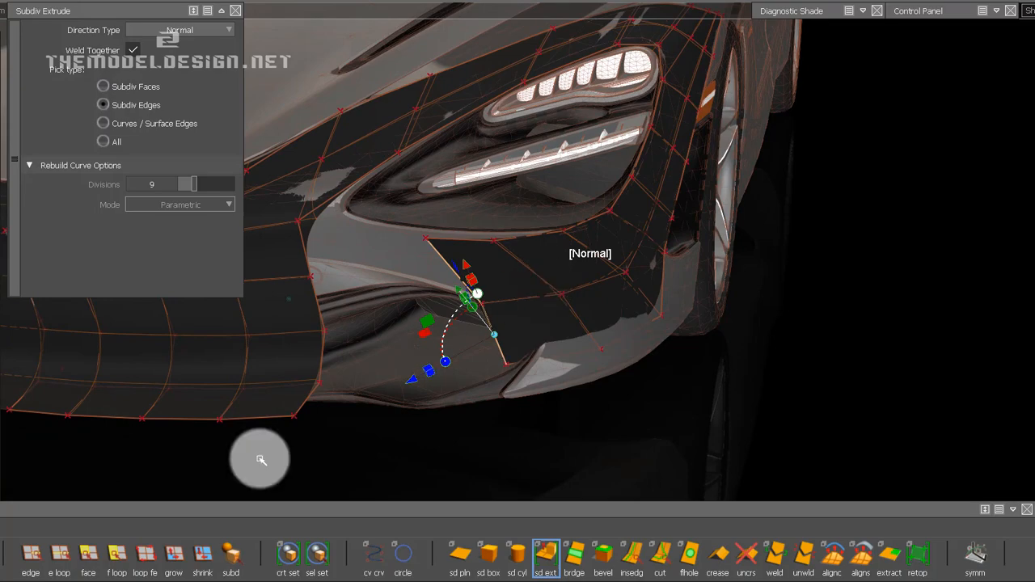
# Clear the edge selection and, in front view, move the two new upper-edge CVs onto the headlight opening's lower edge with Transform CV.
pyautogui.click(60, 555)
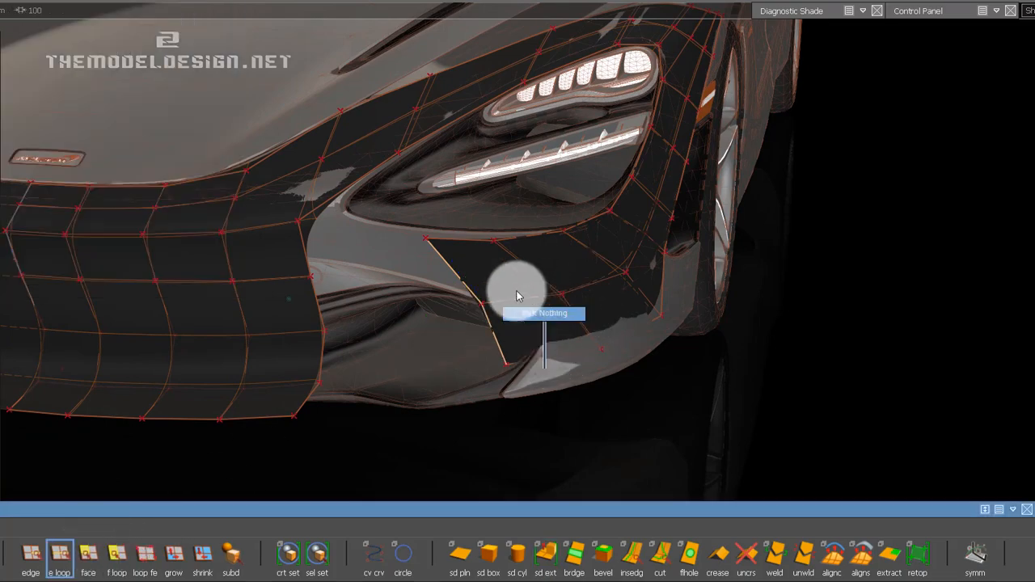
pyautogui.keyDown('alt'); pyautogui.keyDown('shift'); pyautogui.moveTo(474, 266); pyautogui.dragTo(566, 251); pyautogui.keyUp('shift'); pyautogui.keyUp('alt')
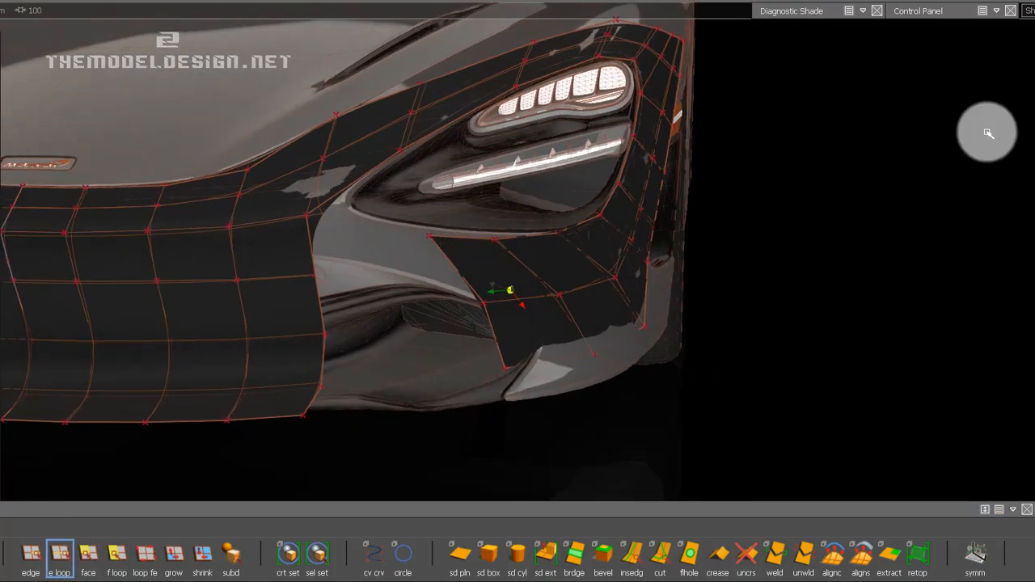
pyautogui.click(1034, 105)
pyautogui.keyDown('alt'); pyautogui.keyDown('shift'); pyautogui.moveTo(532, 321); pyautogui.dragTo(545, 300, button='right'); pyautogui.keyUp('shift'); pyautogui.keyUp('alt')
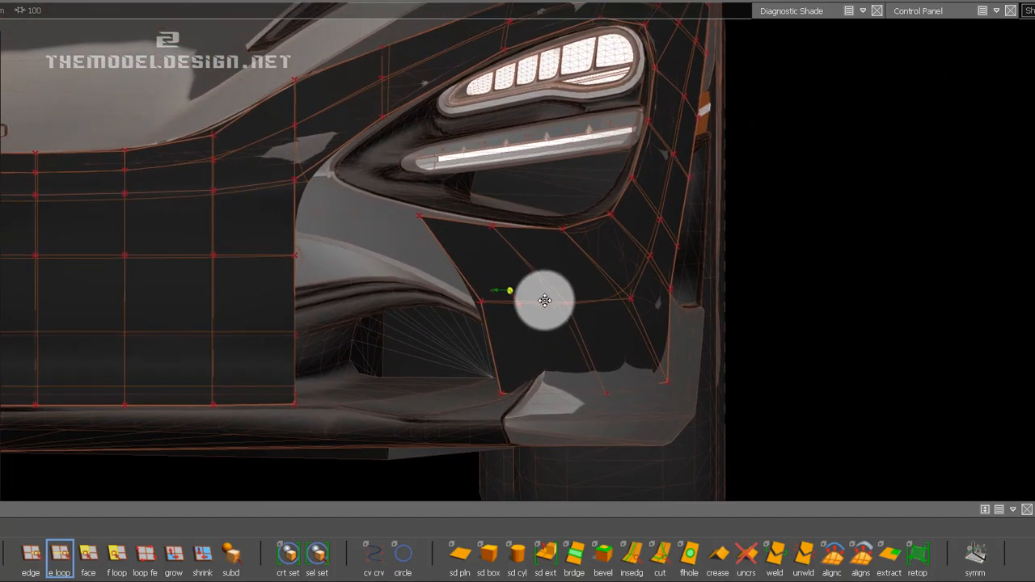
pyautogui.keyDown('alt'); pyautogui.keyDown('shift'); pyautogui.moveTo(545, 300); pyautogui.dragTo(536, 307, button='middle'); pyautogui.keyUp('shift'); pyautogui.keyUp('alt')
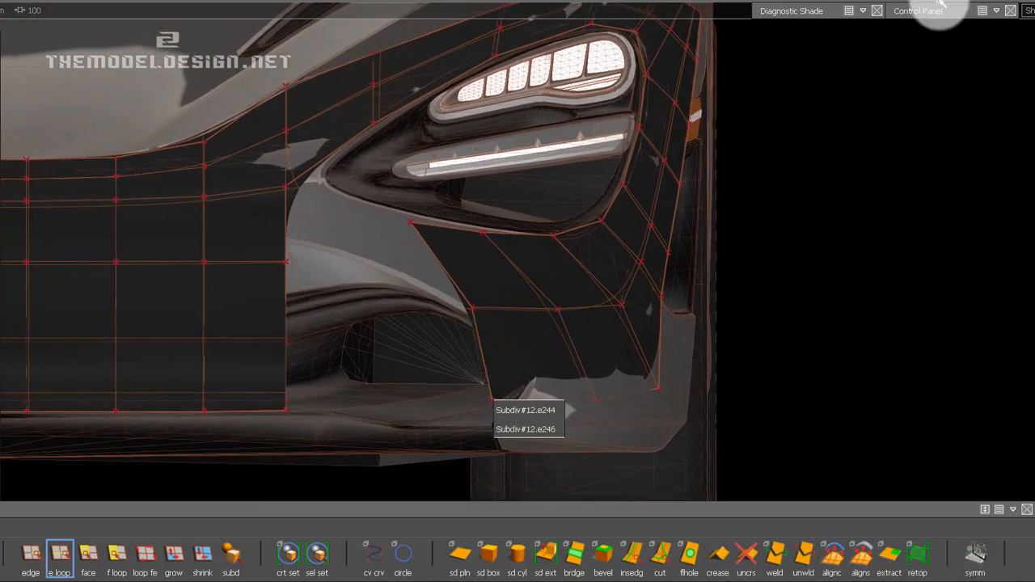
pyautogui.doubleClick(810, 11)
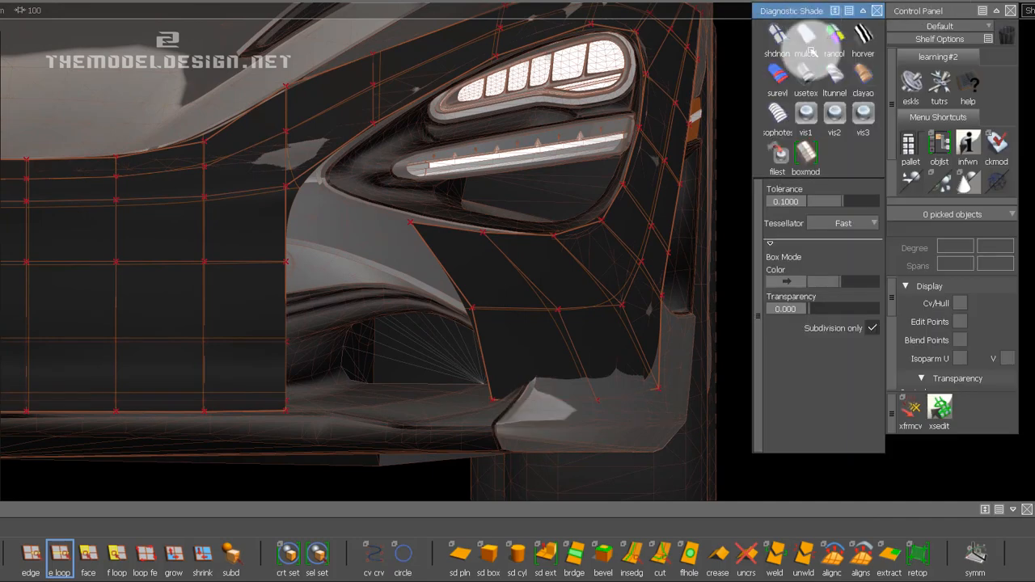
pyautogui.click(909, 412)
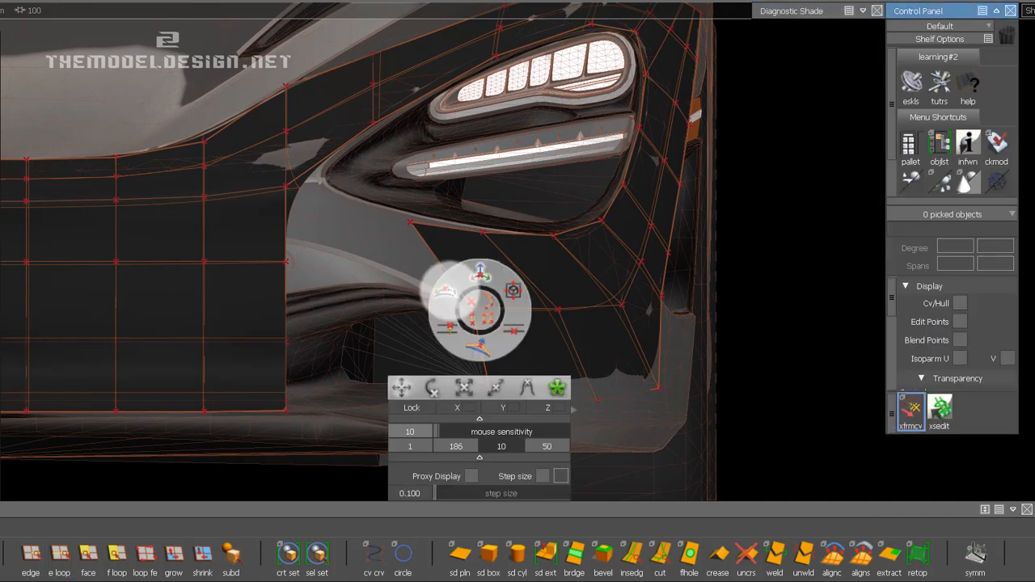
pyautogui.click(450, 292)
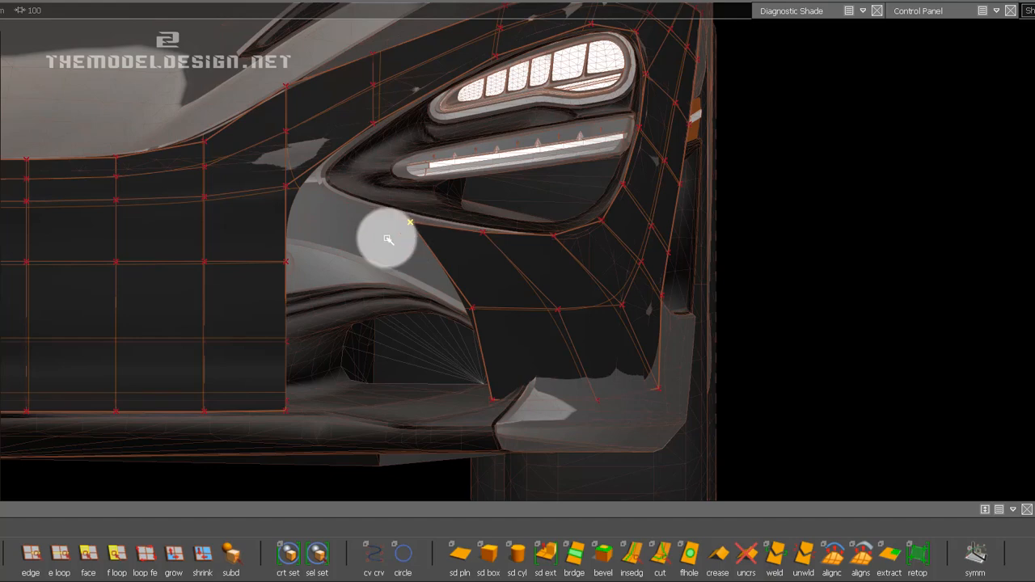
pyautogui.click(483, 232)
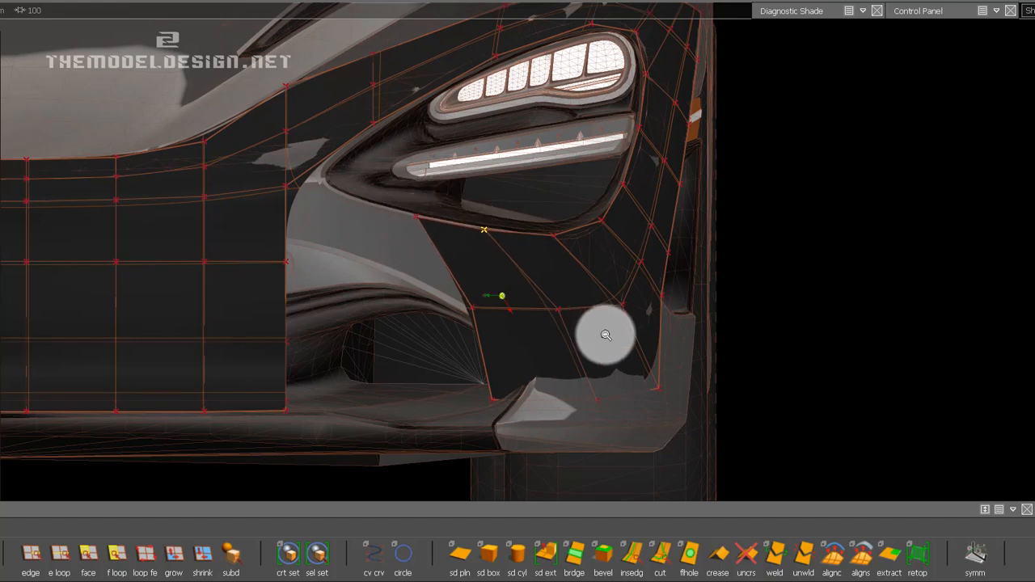
pyautogui.keyDown('alt'); pyautogui.keyDown('shift'); pyautogui.moveTo(607, 336); pyautogui.dragTo(596, 332, button='right'); pyautogui.keyUp('shift'); pyautogui.keyUp('alt')
pyautogui.moveTo(608, 341)
pyautogui.keyDown('alt'); pyautogui.keyDown('shift'); pyautogui.mouseDown(button='middle')
pyautogui.moveTo(744, 351)
pyautogui.moveTo(696, 337)
pyautogui.moveTo(698, 325)
pyautogui.mouseUp(button='middle'); pyautogui.keyUp('shift'); pyautogui.keyUp('alt')
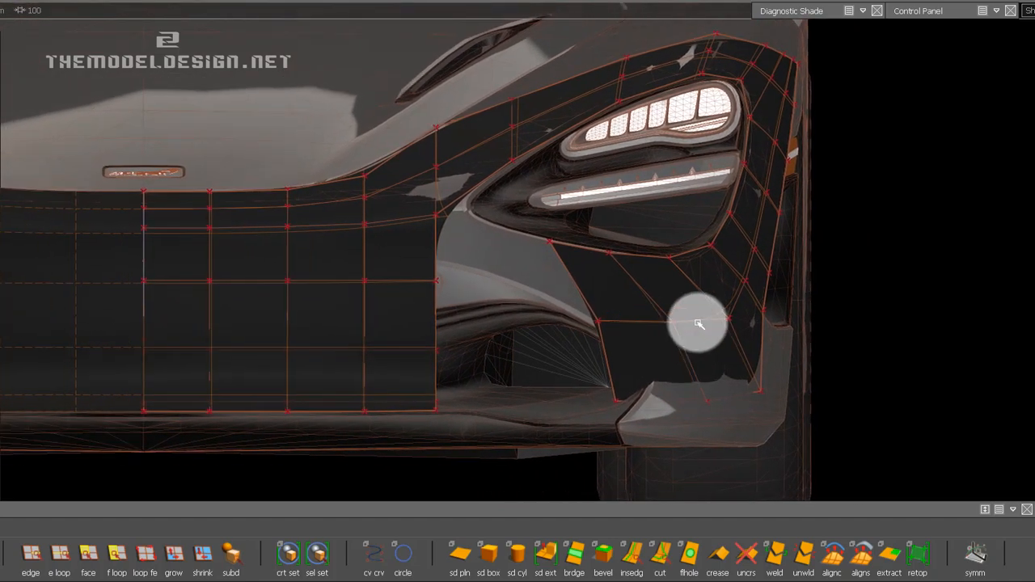
# Show the smooth surface in grey shading and move the extension's upper inner corner CV outward along the headlight's lower edge.
pyautogui.keyDown('alt'); pyautogui.keyDown('shift'); pyautogui.moveTo(698, 325); pyautogui.dragTo(576, 329, button='right'); pyautogui.keyUp('shift'); pyautogui.keyUp('alt')
pyautogui.keyDown('ctrl'); pyautogui.keyDown('shift'); pyautogui.moveTo(460, 185); pyautogui.dragTo(485, 174, button='right'); pyautogui.keyUp('shift'); pyautogui.keyUp('ctrl')
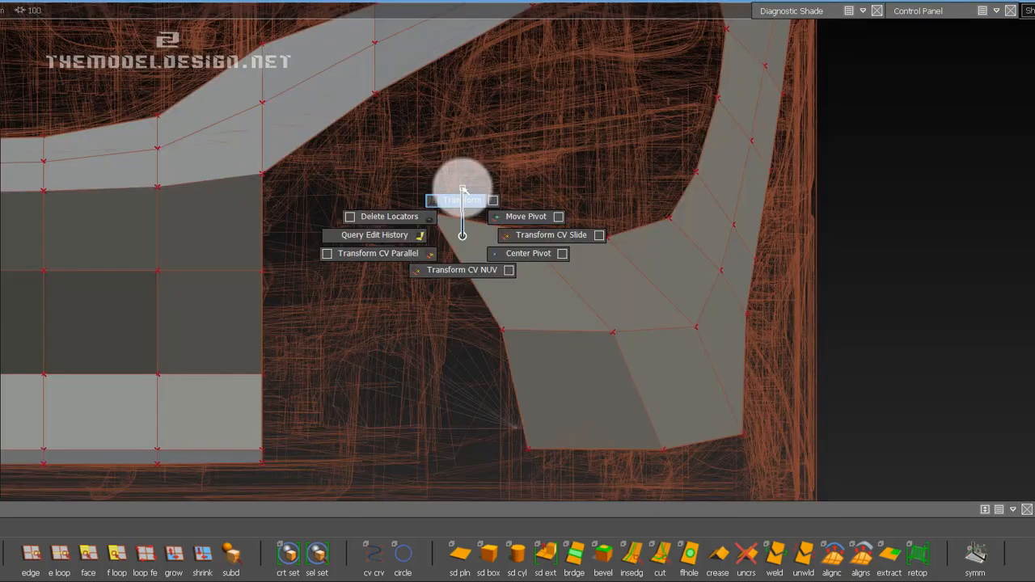
pyautogui.press('3')
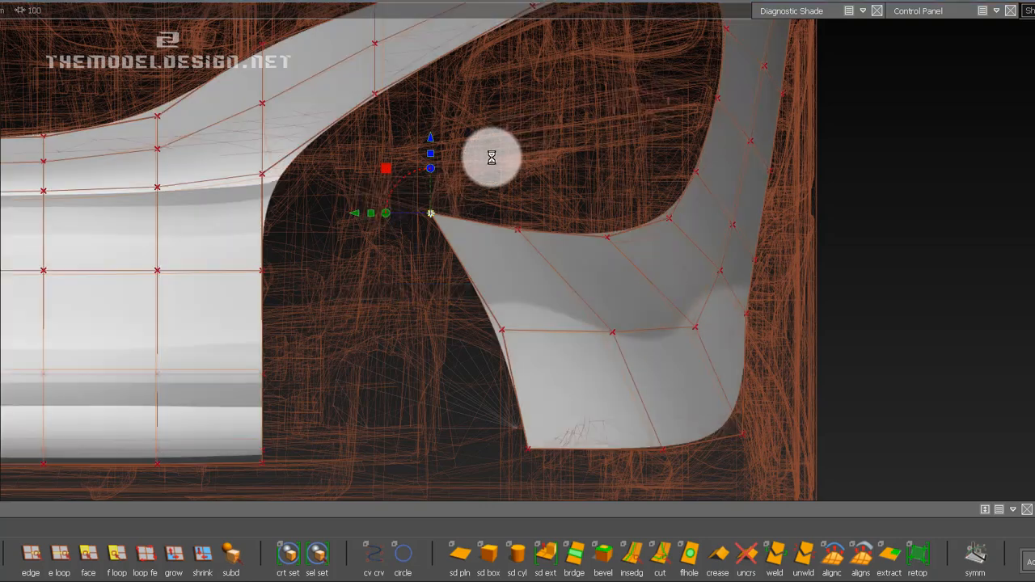
pyautogui.moveTo(478, 163); pyautogui.dragTo(512, 168)
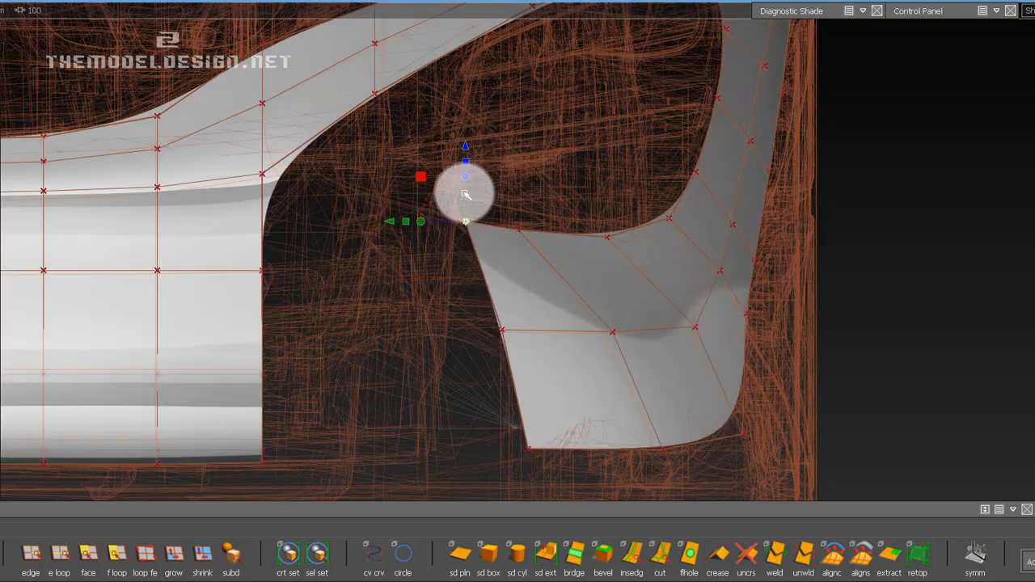
# Slide the adjacent upper-edge CV outward along the headlight's lower edge and start adjusting the one beyond it.
pyautogui.click(494, 232)
pyautogui.moveTo(504, 227); pyautogui.dragTo(528, 239)
pyautogui.moveTo(552, 204); pyautogui.dragTo(617, 245)
pyautogui.click(607, 252)
pyautogui.moveTo(607, 179); pyautogui.dragTo(610, 181)
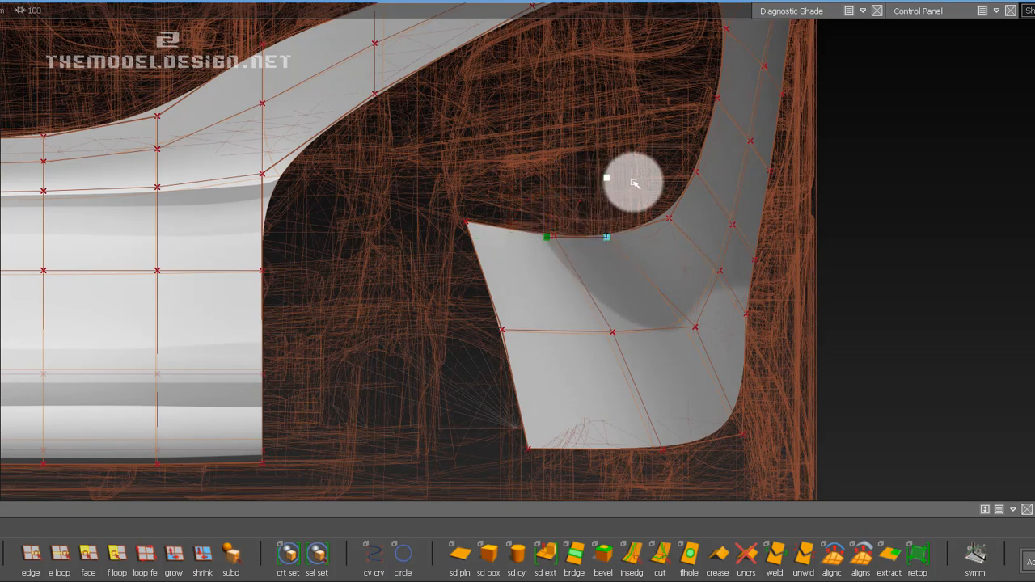
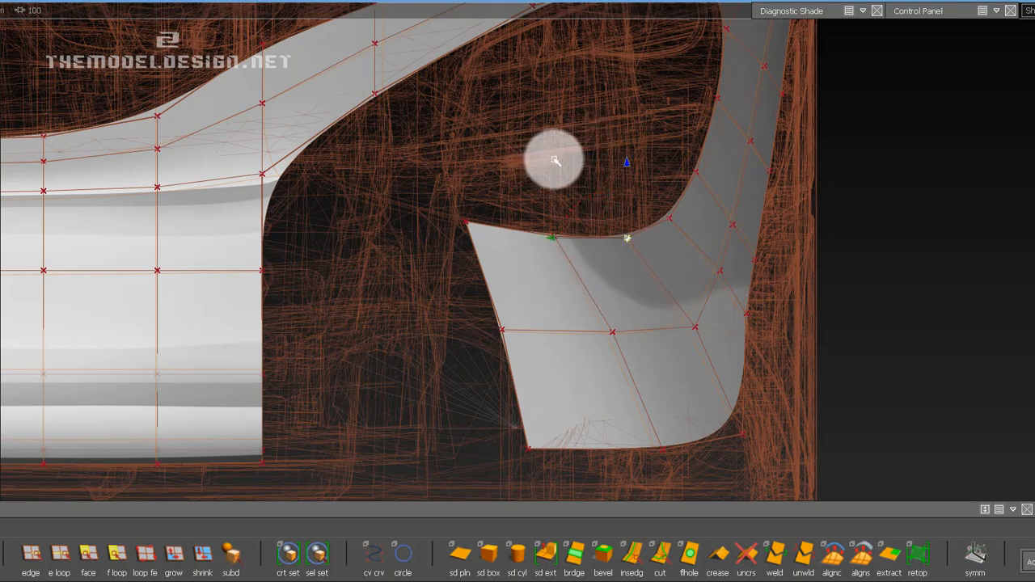
# In perspective view, move the extension's two innermost upper-edge CVs fore-aft onto the headlight's lower edge, adjusting the inner corner CV separately.
pyautogui.keyDown('alt'); pyautogui.keyDown('shift'); pyautogui.moveTo(615, 323); pyautogui.dragTo(601, 294, button='middle'); pyautogui.keyUp('shift'); pyautogui.keyUp('alt')
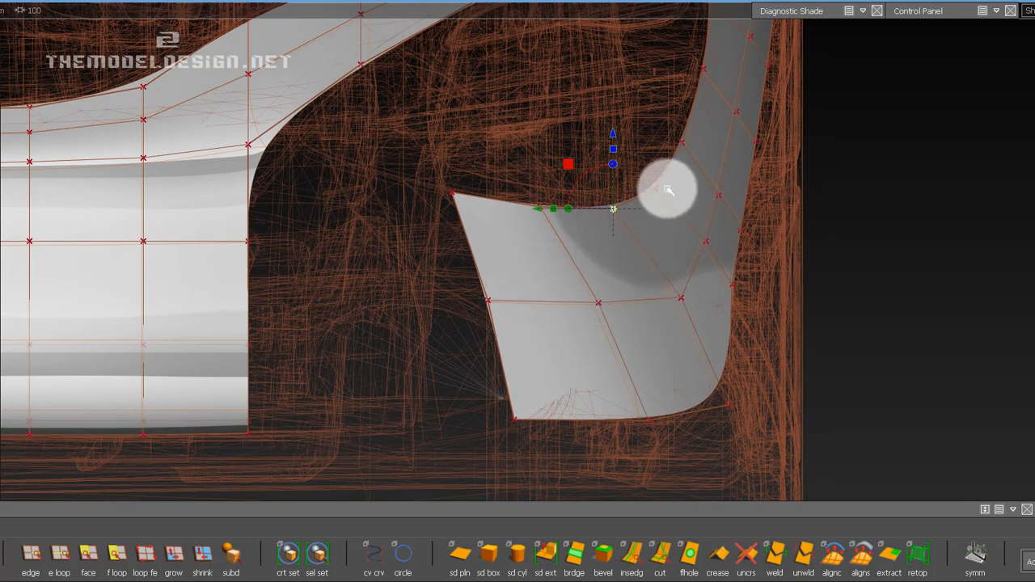
pyautogui.press('5')
pyautogui.keyDown('alt'); pyautogui.keyDown('shift'); pyautogui.moveTo(666, 206); pyautogui.dragTo(661, 247, button='right'); pyautogui.keyUp('shift'); pyautogui.keyUp('alt')
pyautogui.keyDown('alt'); pyautogui.moveTo(697, 221); pyautogui.dragTo(477, 199); pyautogui.keyUp('alt')
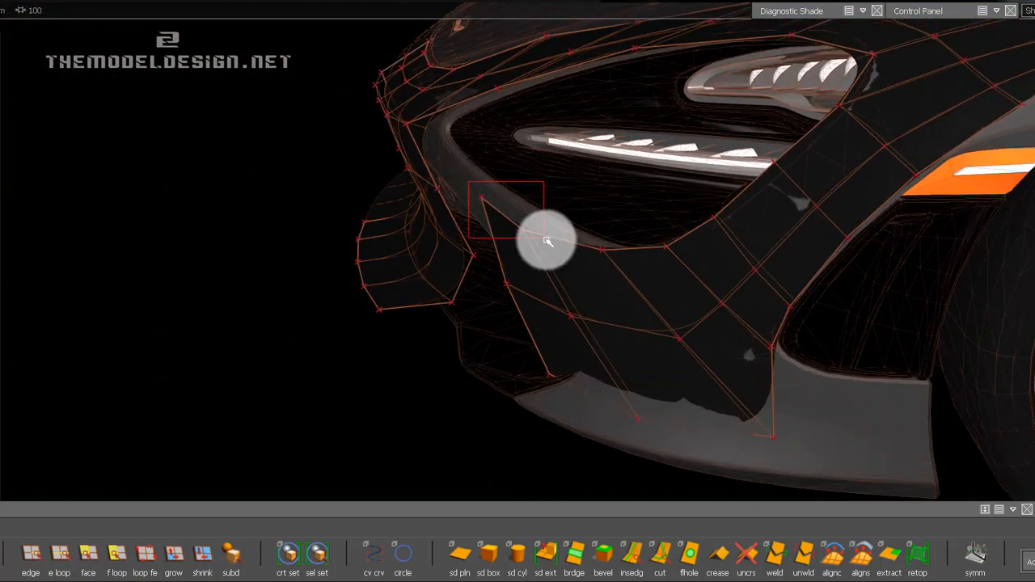
pyautogui.moveTo(547, 241); pyautogui.dragTo(546, 239)
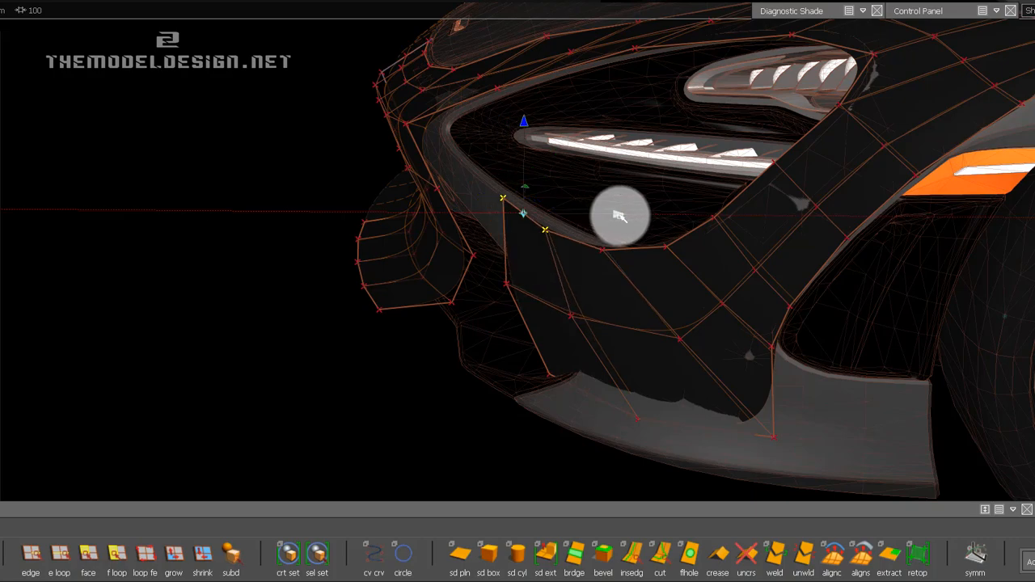
pyautogui.keyDown('alt'); pyautogui.moveTo(676, 225); pyautogui.dragTo(551, 186); pyautogui.keyUp('alt')
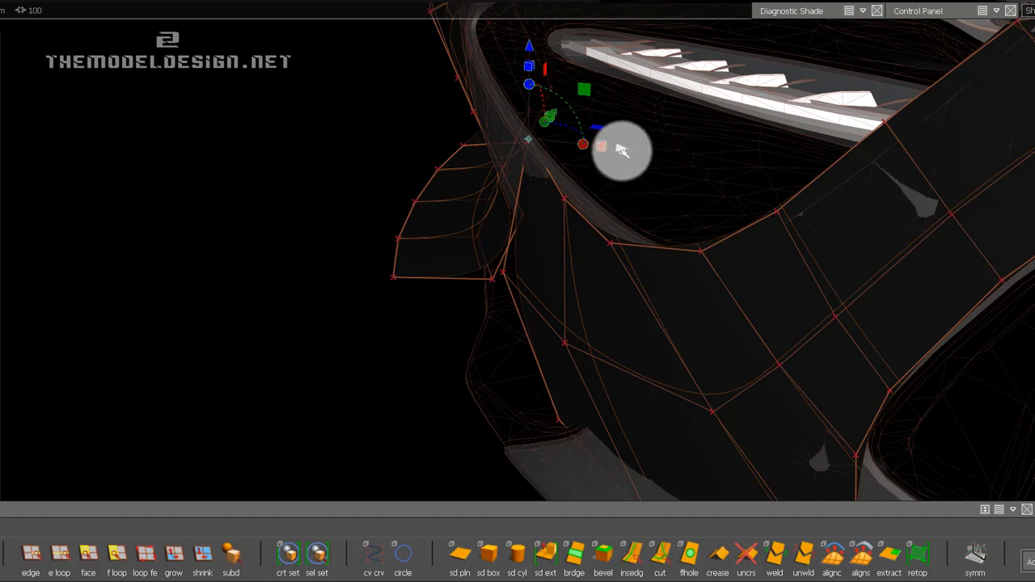
pyautogui.moveTo(612, 151); pyautogui.dragTo(610, 151)
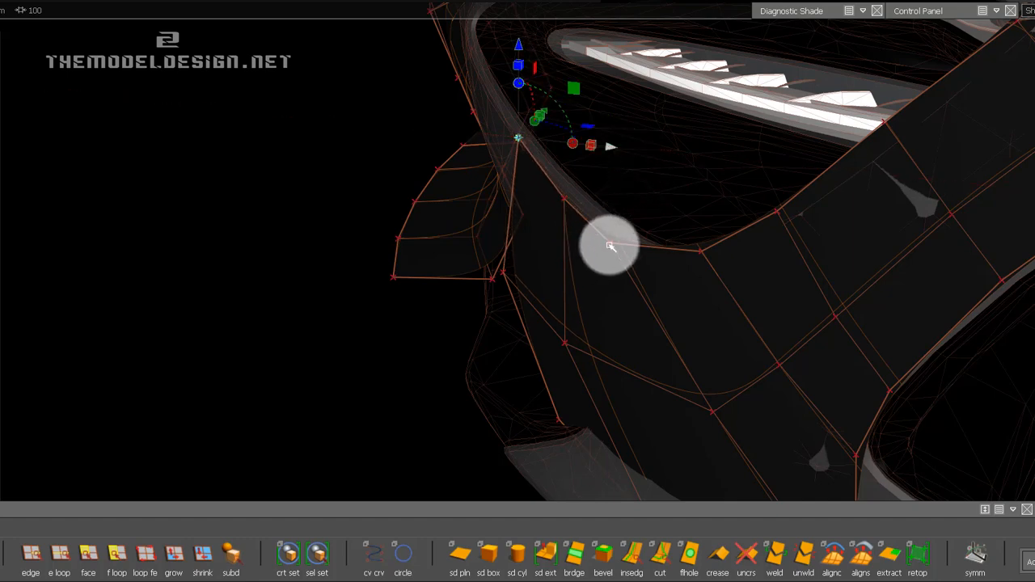
# In front view, move the two lower CVs of the extension's inner end up and inward toward the side intake's upper edge.
pyautogui.moveTo(707, 255); pyautogui.dragTo(470, 208)
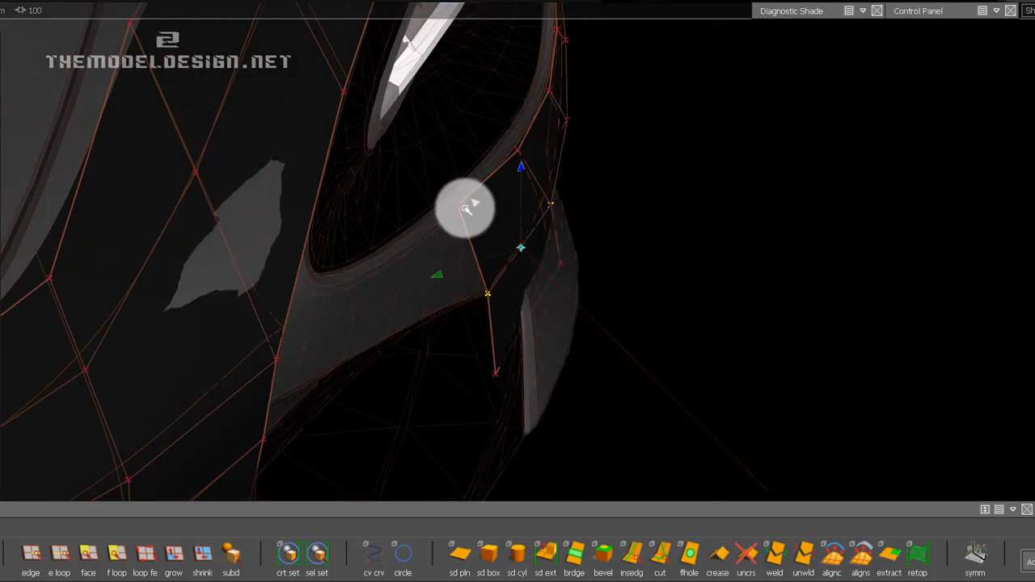
pyautogui.keyDown('alt'); pyautogui.moveTo(545, 296); pyautogui.dragTo(410, 194); pyautogui.keyUp('alt')
pyautogui.click(493, 328)
pyautogui.keyDown('shift'); pyautogui.click(462, 186); pyautogui.keyUp('shift')
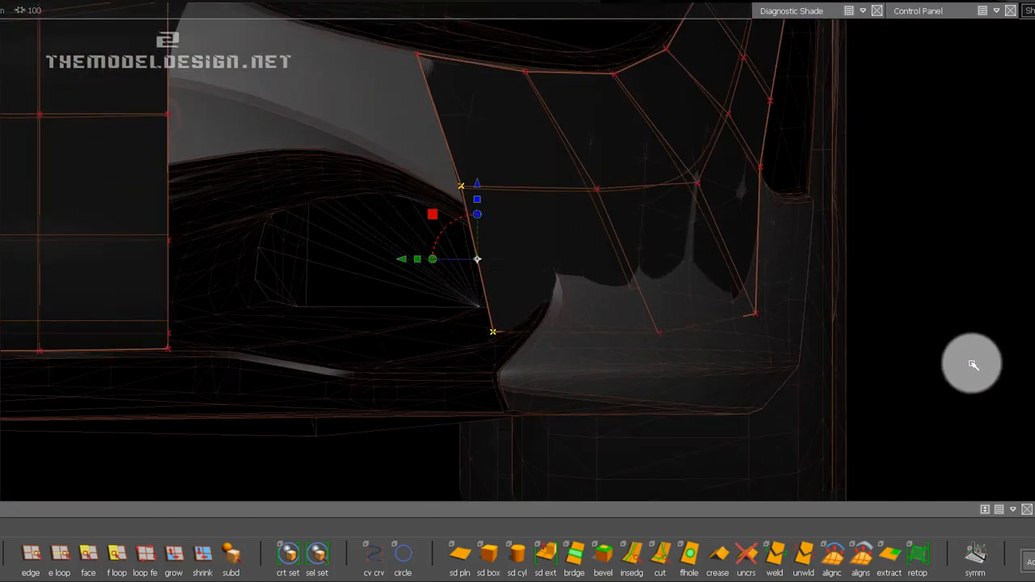
pyautogui.moveTo(971, 363); pyautogui.dragTo(944, 281, button='middle')
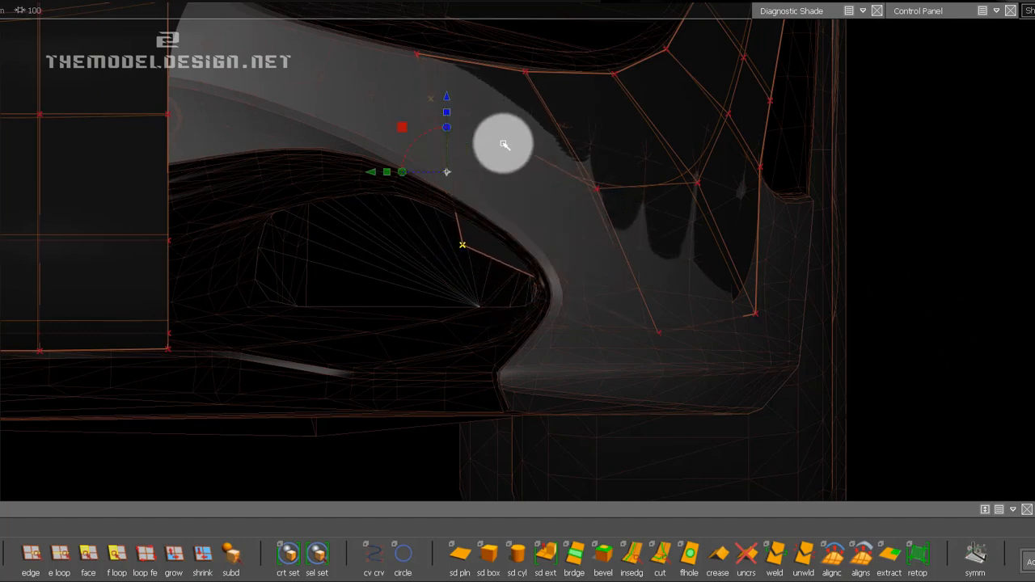
pyautogui.keyDown('shift'); pyautogui.moveTo(395, 87); pyautogui.dragTo(449, 118); pyautogui.keyUp('shift')
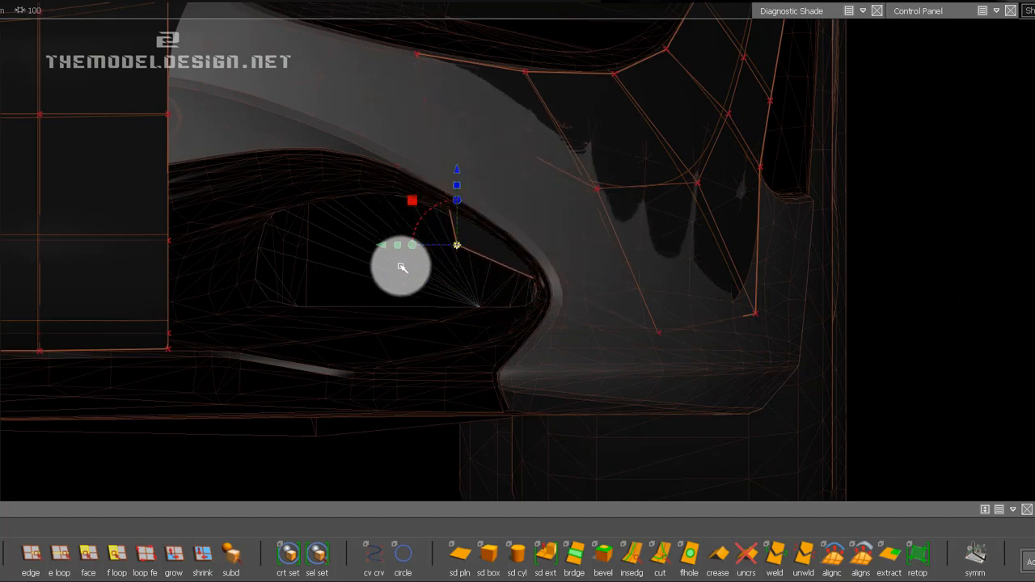
pyautogui.moveTo(422, 310); pyautogui.dragTo(395, 220, button='middle')
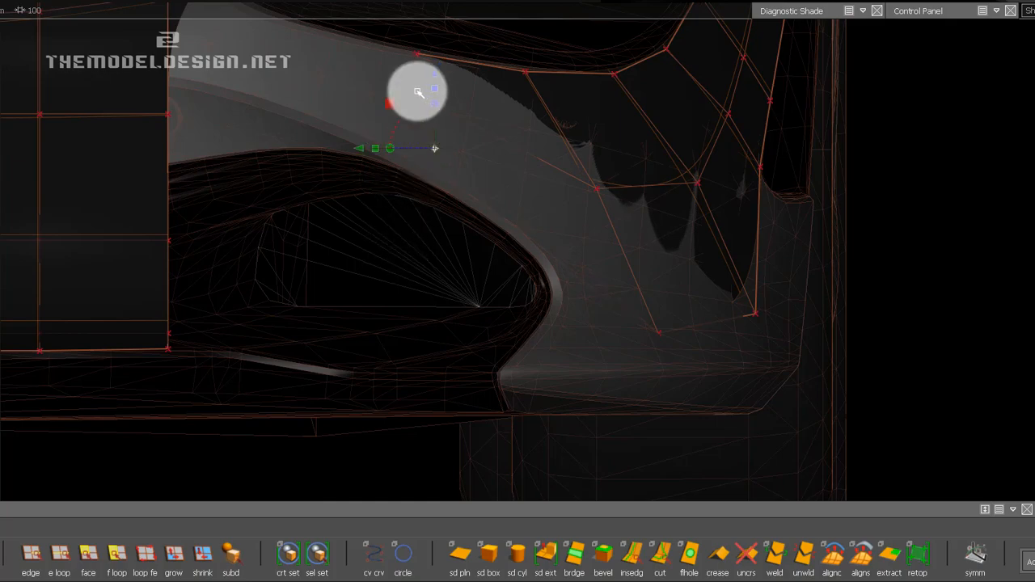
pyautogui.keyDown('shift'); pyautogui.moveTo(416, 91); pyautogui.dragTo(441, 117); pyautogui.keyUp('shift')
# Move the inner-end CVs fore-aft onto the bodywork and lower the bottom corner CV to the side intake's upper edge.
pyautogui.keyDown('alt'); pyautogui.keyDown('shift'); pyautogui.moveTo(378, 170); pyautogui.dragTo(495, 144); pyautogui.keyUp('shift'); pyautogui.keyUp('alt')
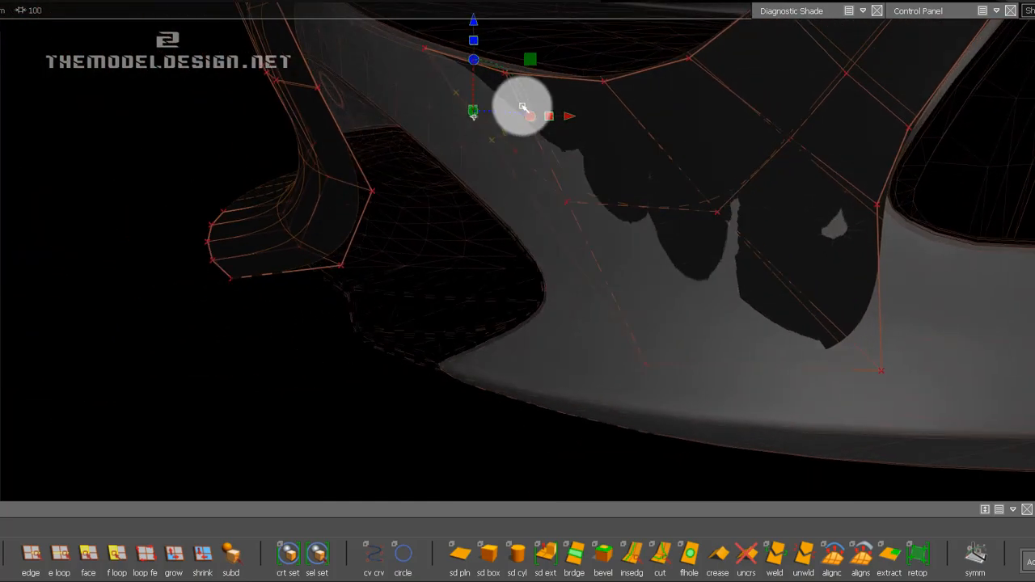
pyautogui.moveTo(567, 119); pyautogui.dragTo(538, 130)
pyautogui.moveTo(439, 103); pyautogui.dragTo(520, 143)
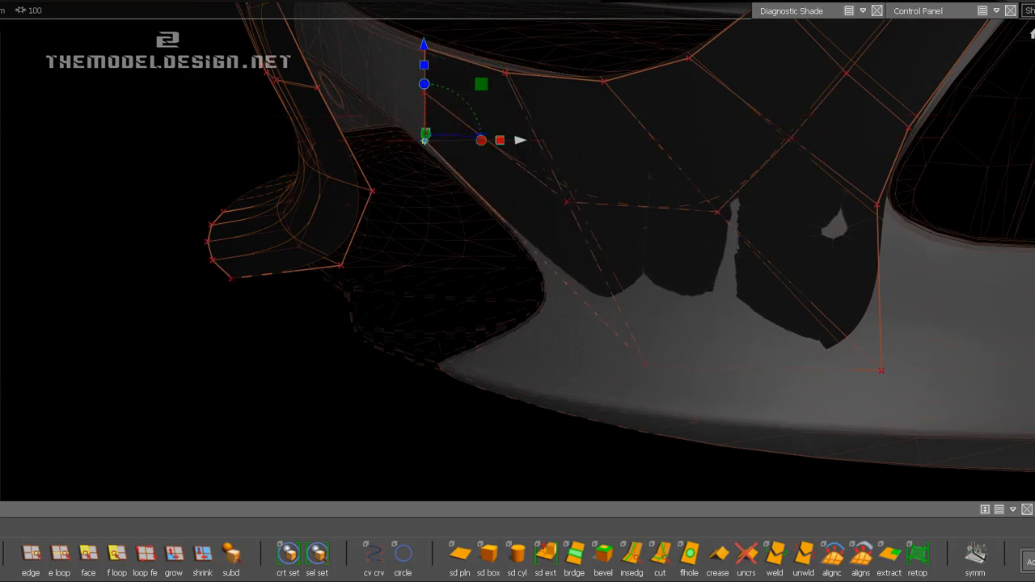
pyautogui.click(1034, 75)
pyautogui.click(1032, 64)
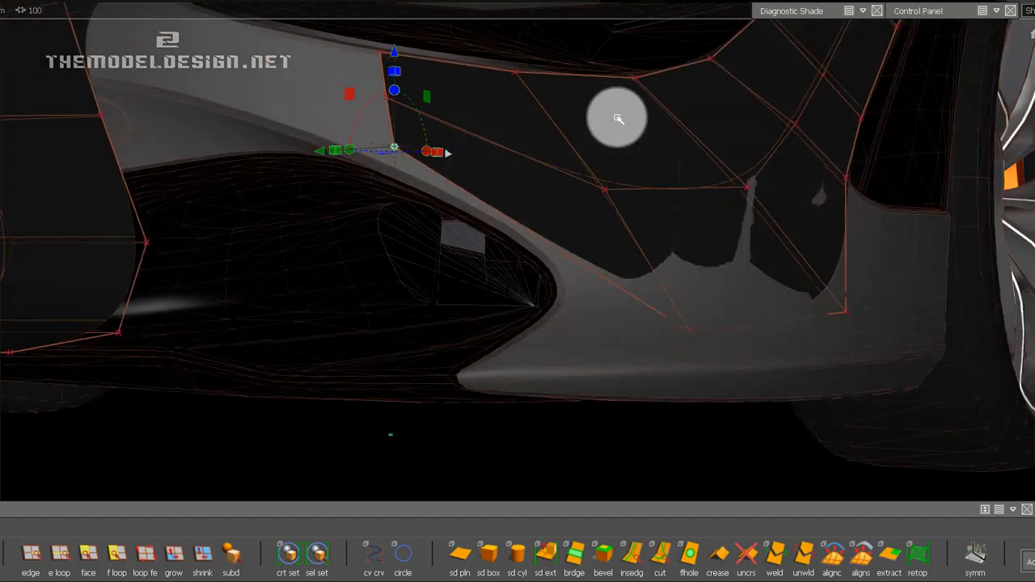
pyautogui.keyDown('alt'); pyautogui.keyDown('shift'); pyautogui.moveTo(482, 198); pyautogui.dragTo(952, 193, button='right'); pyautogui.keyUp('shift'); pyautogui.keyUp('alt')
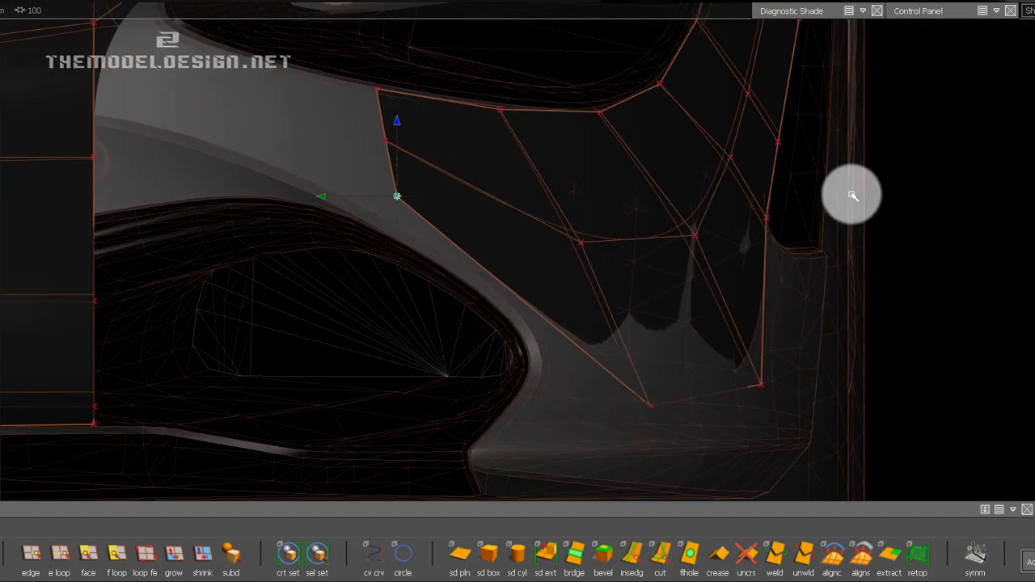
pyautogui.moveTo(397, 122); pyautogui.dragTo(398, 149)
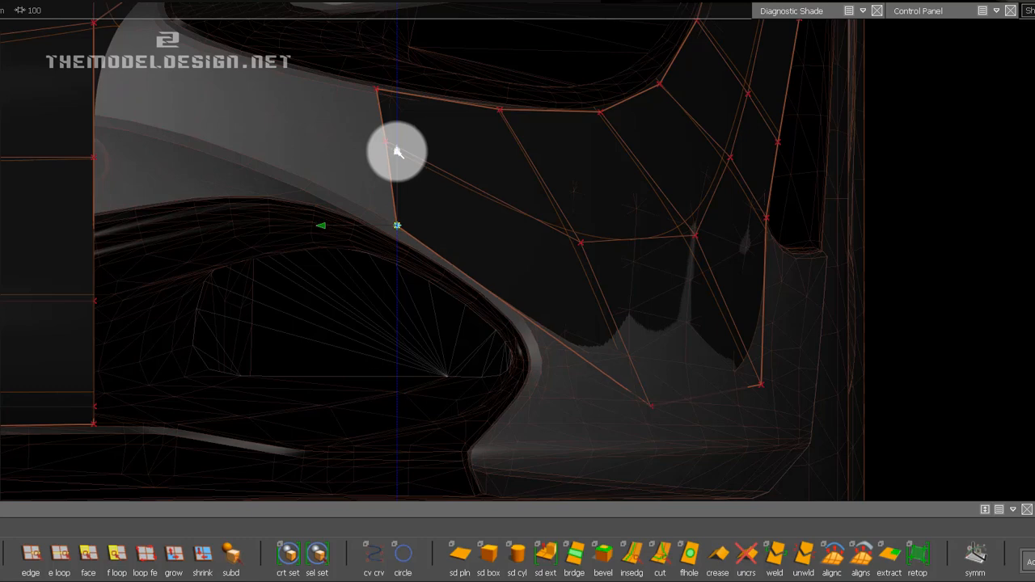
# Move the next bottom-edge CV and the CV above it inward and up toward the side intake's upper outer edge.
pyautogui.click(651, 407)
pyautogui.keyDown('shift'); pyautogui.click(581, 242); pyautogui.keyUp('shift')
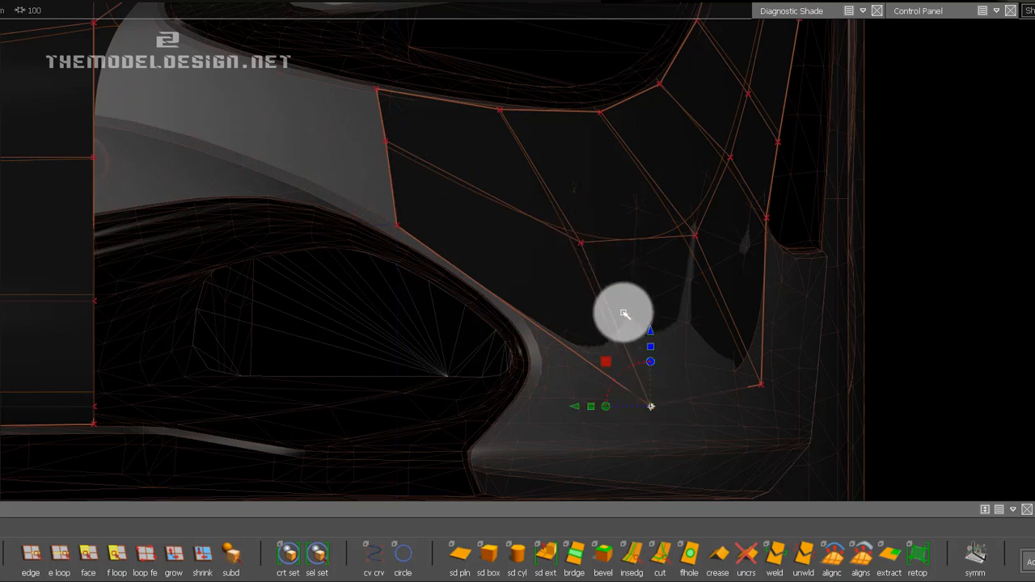
pyautogui.moveTo(617, 326); pyautogui.dragTo(553, 270)
pyautogui.keyDown('ctrl'); pyautogui.moveTo(546, 204); pyautogui.dragTo(546, 205); pyautogui.keyUp('ctrl')
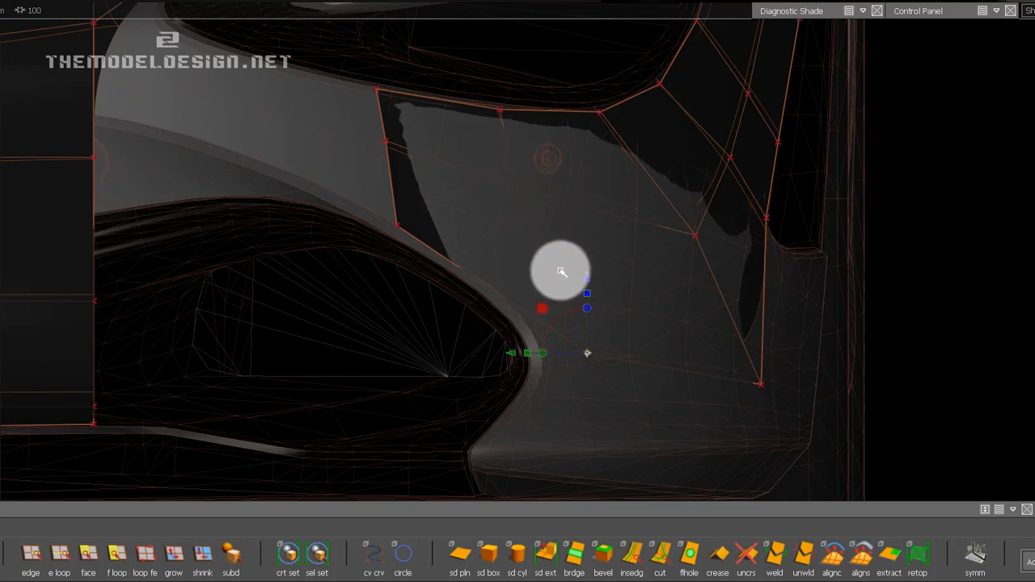
pyautogui.moveTo(587, 353); pyautogui.dragTo(518, 302)
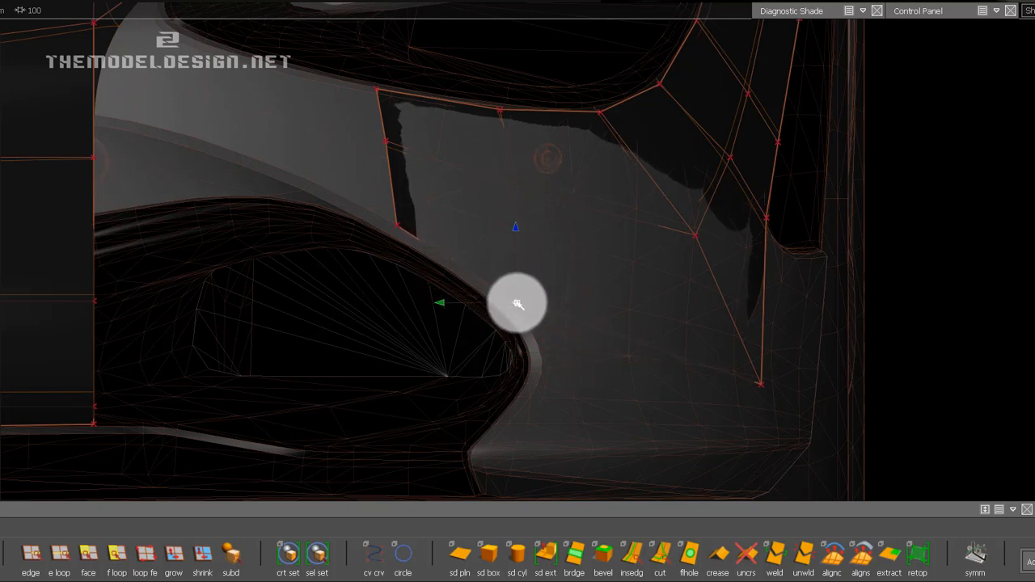
# In perspective view, shift the same two CVs fore-aft onto the body surface and refine the positions of both.
pyautogui.keyDown('alt'); pyautogui.moveTo(765, 300); pyautogui.dragTo(568, 326); pyautogui.keyUp('alt')
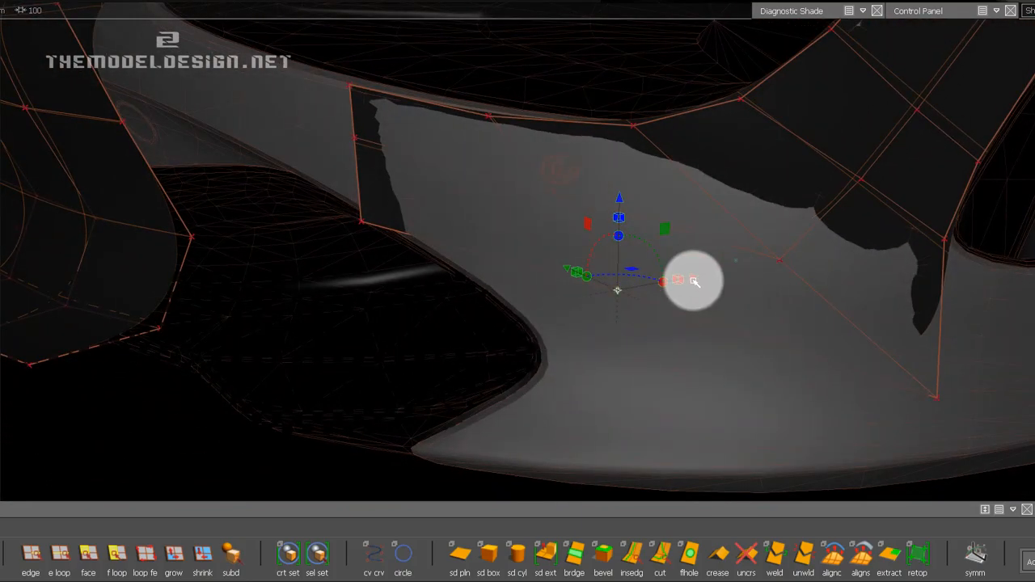
pyautogui.moveTo(683, 283); pyautogui.dragTo(602, 317)
pyautogui.moveTo(502, 301); pyautogui.dragTo(551, 331)
pyautogui.keyDown('alt'); pyautogui.keyDown('shift'); pyautogui.moveTo(542, 256); pyautogui.dragTo(593, 221); pyautogui.keyUp('shift'); pyautogui.keyUp('alt')
pyautogui.moveTo(629, 179); pyautogui.dragTo(577, 209)
pyautogui.keyDown('alt'); pyautogui.keyDown('shift'); pyautogui.moveTo(637, 235); pyautogui.dragTo(700, 224); pyautogui.keyUp('shift'); pyautogui.keyUp('alt')
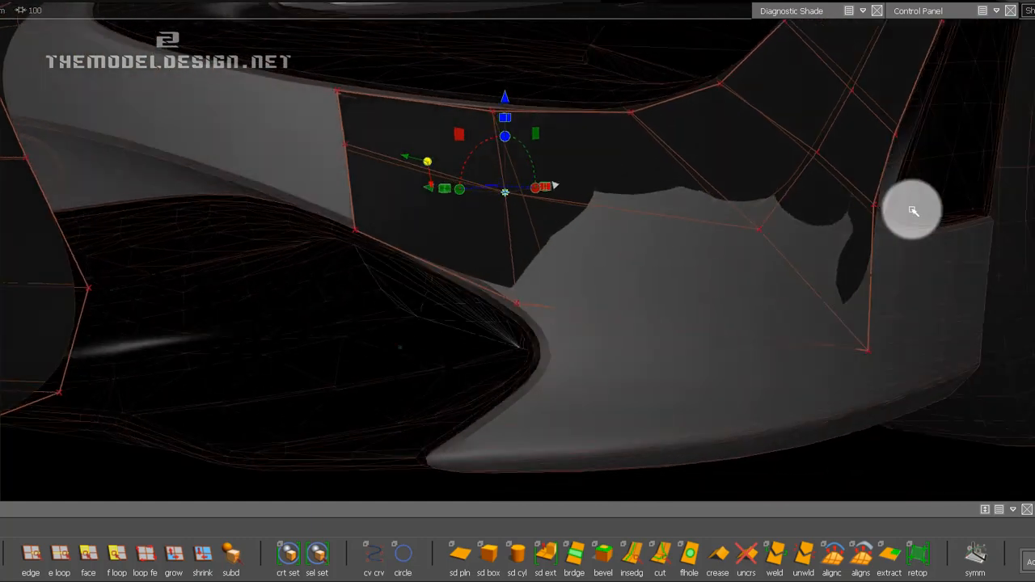
# Select the extension's outer lower edge below the side opening and extrude it rearward toward the front wheel with Subdiv Extrude.
pyautogui.keyDown('alt'); pyautogui.keyDown('shift'); pyautogui.moveTo(885, 144); pyautogui.dragTo(654, 227); pyautogui.keyUp('shift'); pyautogui.keyUp('alt')
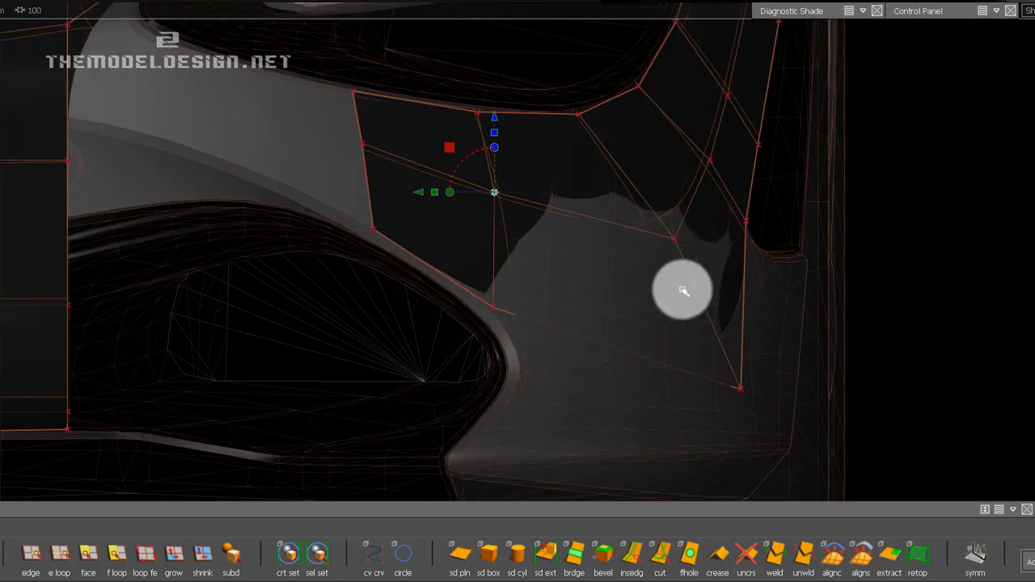
pyautogui.keyDown('alt'); pyautogui.keyDown('shift'); pyautogui.moveTo(746, 273); pyautogui.dragTo(656, 256, button='middle'); pyautogui.keyUp('shift'); pyautogui.keyUp('alt')
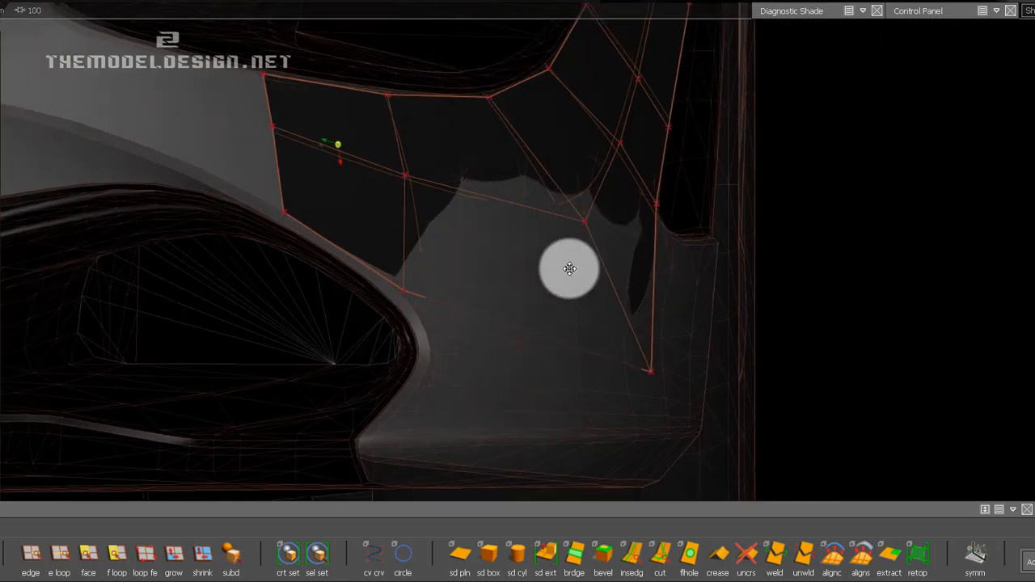
pyautogui.keyDown('alt'); pyautogui.keyDown('shift'); pyautogui.moveTo(569, 268); pyautogui.dragTo(568, 268, button='middle'); pyautogui.keyUp('shift'); pyautogui.keyUp('alt')
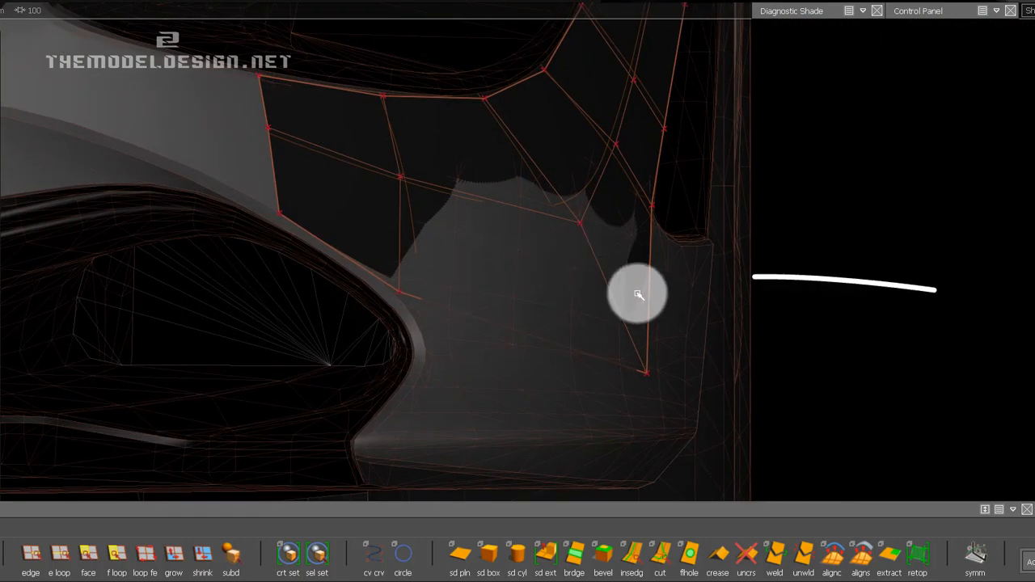
pyautogui.moveTo(659, 292)
pyautogui.keyDown('alt'); pyautogui.keyDown('shift'); pyautogui.mouseDown(button='middle')
pyautogui.moveTo(619, 280)
pyautogui.moveTo(605, 259)
pyautogui.mouseUp(button='middle'); pyautogui.keyUp('shift'); pyautogui.keyUp('alt')
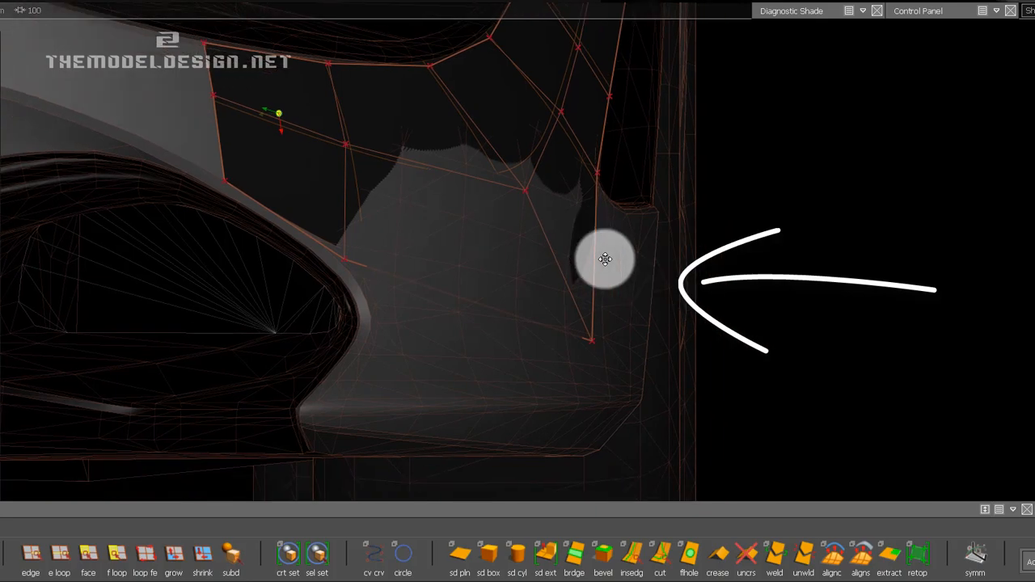
pyautogui.moveTo(624, 287)
pyautogui.keyDown('alt'); pyautogui.keyDown('shift'); pyautogui.mouseDown()
pyautogui.moveTo(192, 291)
pyautogui.moveTo(571, 261)
pyautogui.moveTo(387, 250)
pyautogui.moveTo(383, 335)
pyautogui.moveTo(402, 363)
pyautogui.moveTo(393, 372)
pyautogui.mouseUp(); pyautogui.keyUp('shift'); pyautogui.keyUp('alt')
pyautogui.click(60, 556)
pyautogui.click(31, 557)
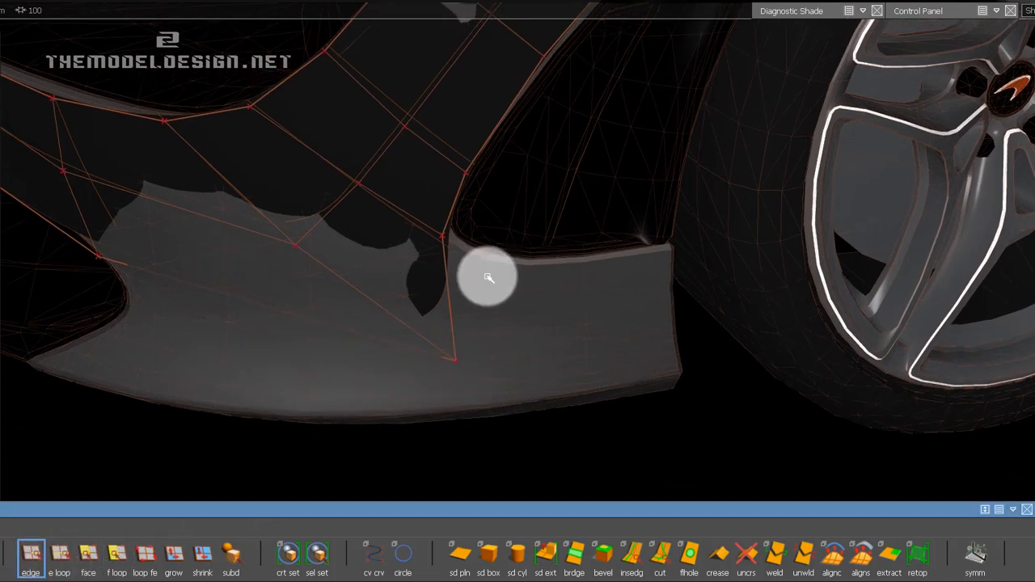
pyautogui.click(482, 314)
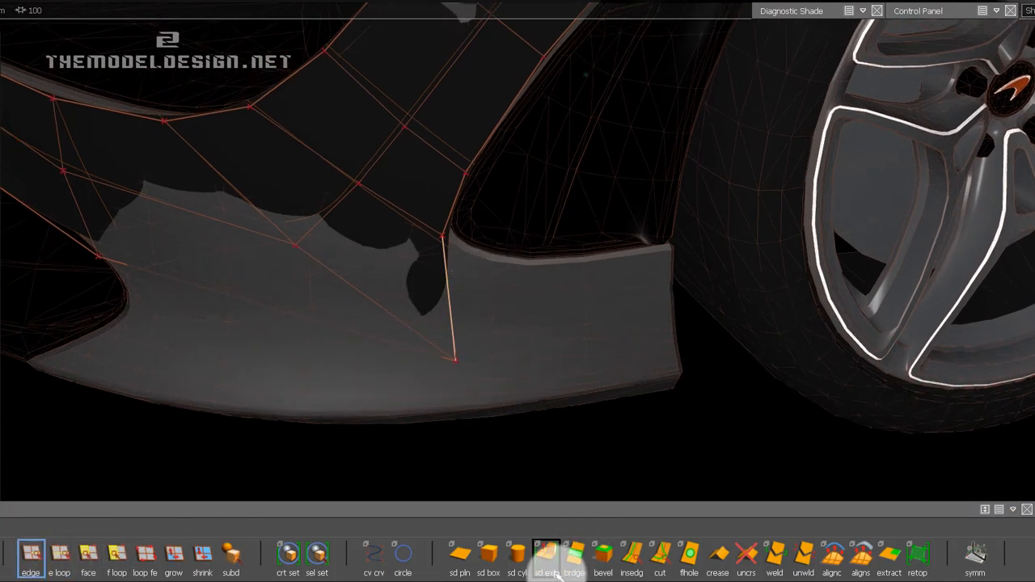
pyautogui.click(555, 571)
pyautogui.click(496, 311)
pyautogui.keyDown('alt'); pyautogui.keyDown('shift'); pyautogui.moveTo(495, 311); pyautogui.dragTo(551, 313); pyautogui.keyUp('shift'); pyautogui.keyUp('alt')
pyautogui.moveTo(679, 309); pyautogui.dragTo(769, 310)
pyautogui.keyDown('alt'); pyautogui.keyDown('shift'); pyautogui.moveTo(849, 171); pyautogui.dragTo(678, 255); pyautogui.keyUp('shift'); pyautogui.keyUp('alt')
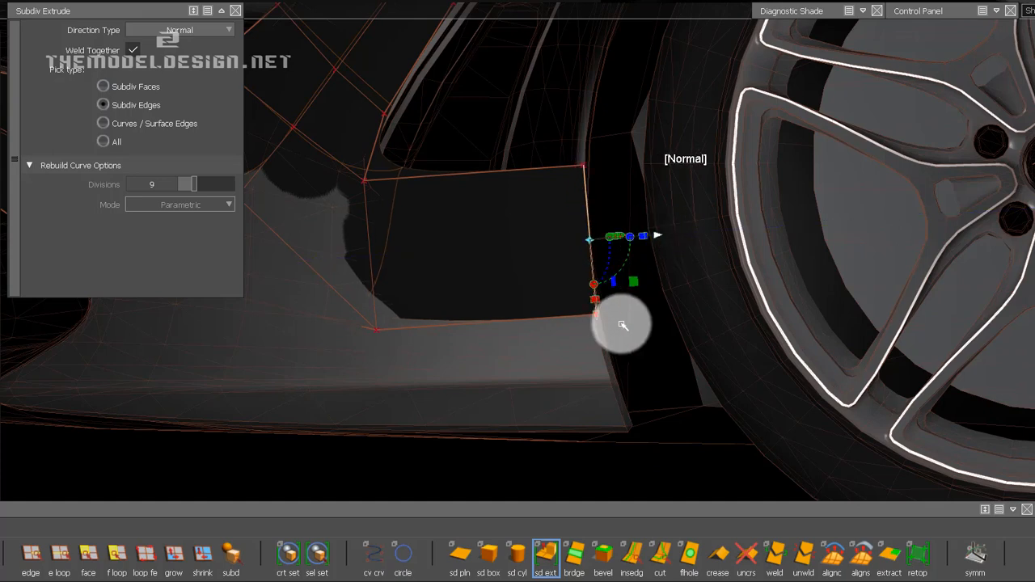
# Unweld the newly extruded side panel from the headlight strip along their shared edge and clear the selection.
pyautogui.keyDown('alt'); pyautogui.keyDown('shift'); pyautogui.moveTo(461, 257); pyautogui.dragTo(610, 282, button='middle'); pyautogui.keyUp('shift'); pyautogui.keyUp('alt')
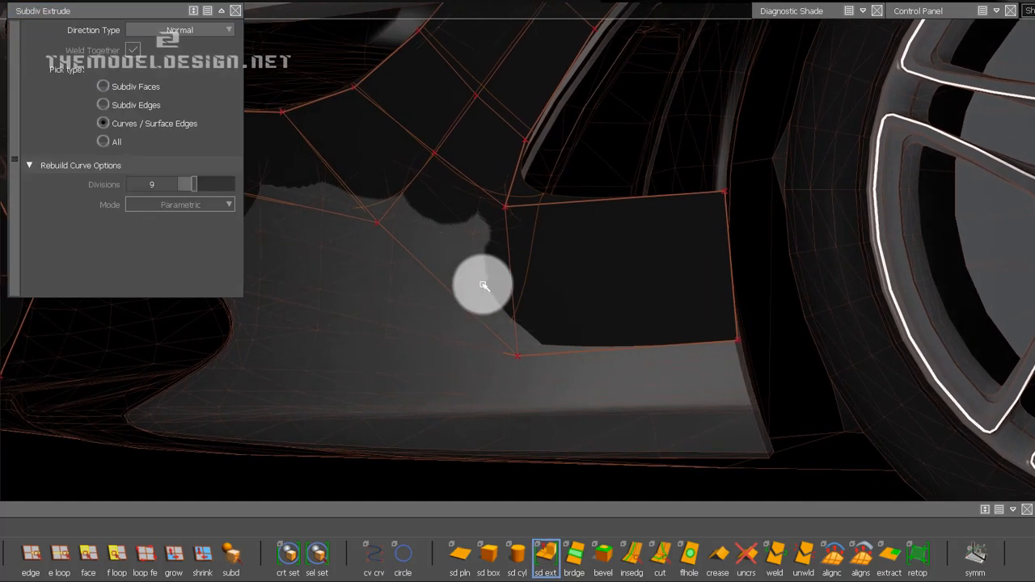
pyautogui.click(804, 557)
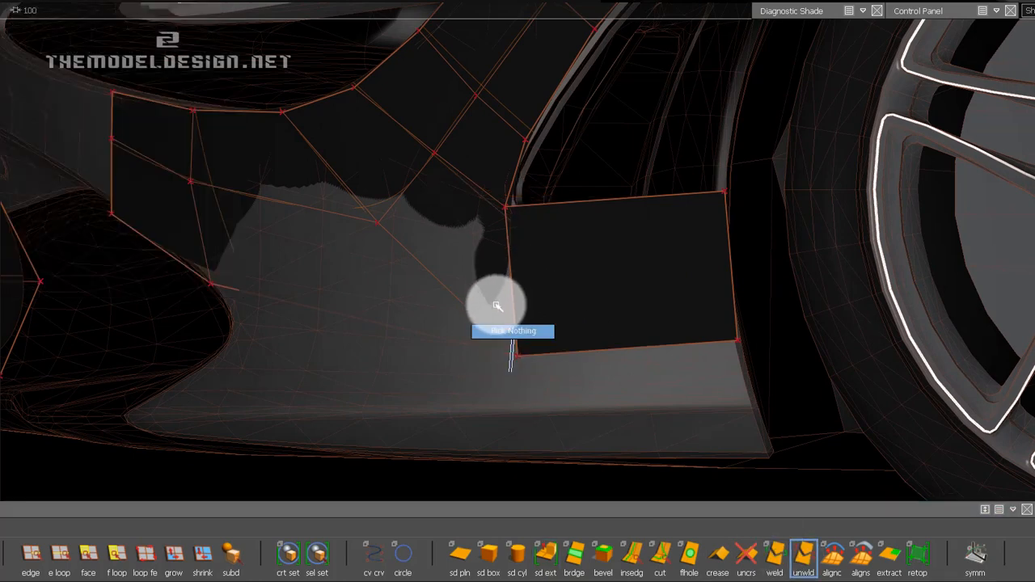
pyautogui.moveTo(427, 375); pyautogui.dragTo(512, 372, button='right')
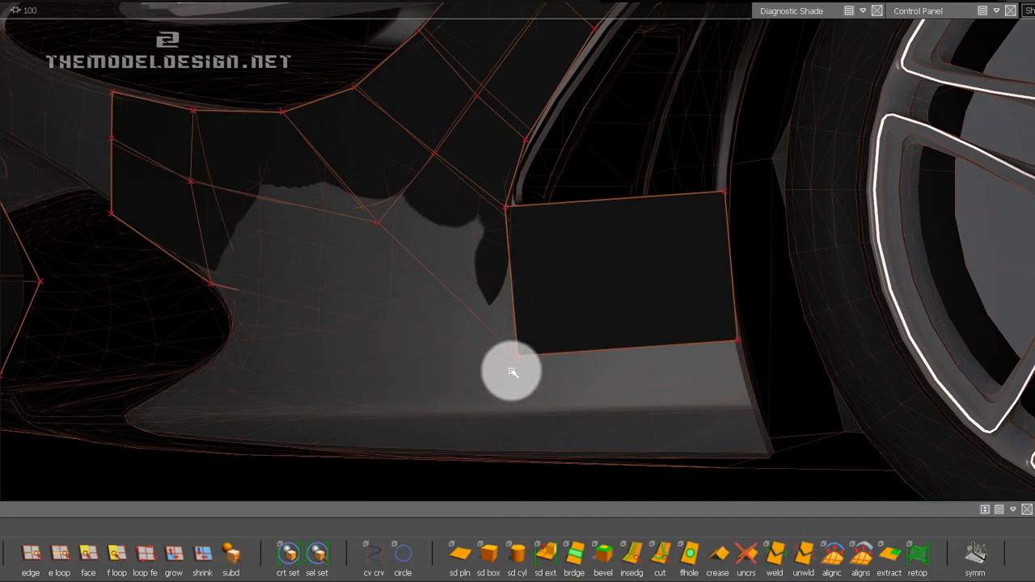
# In side view, pull the strip's lower rear corner CV and the interior CV above it forward, away from the side panel.
pyautogui.click(527, 385)
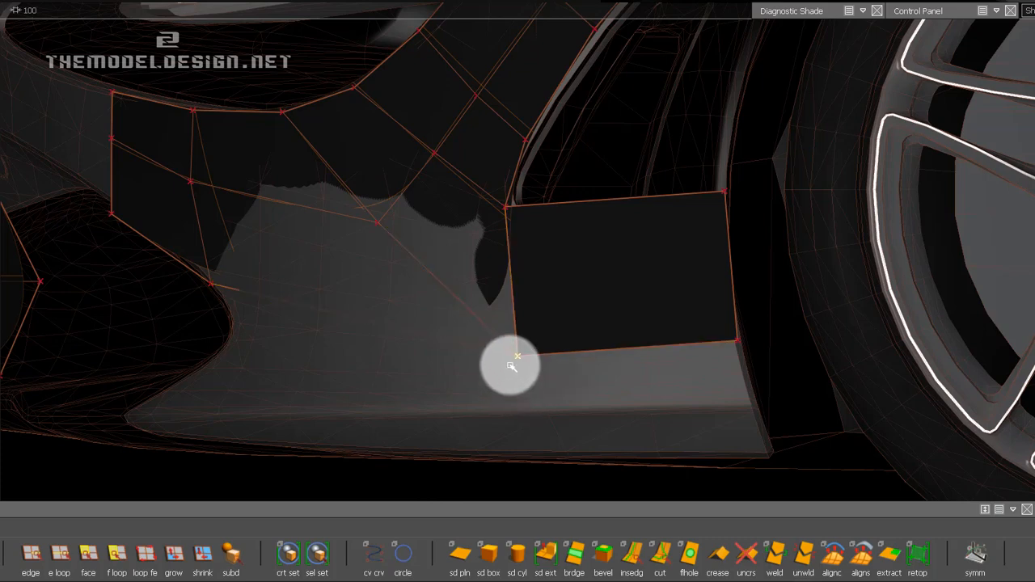
pyautogui.moveTo(455, 385); pyautogui.dragTo(472, 363, button='right')
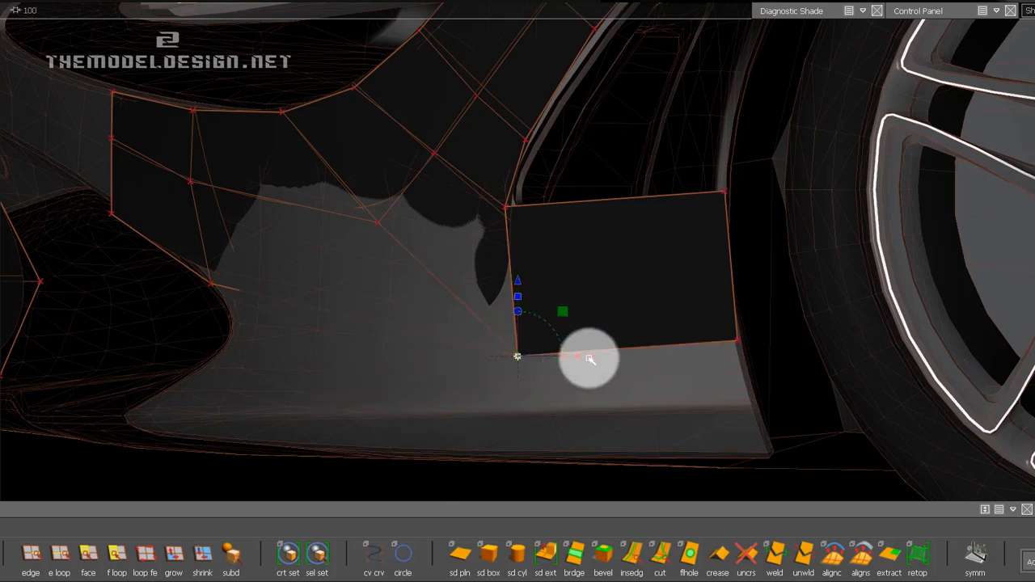
pyautogui.moveTo(555, 360); pyautogui.dragTo(440, 358)
pyautogui.moveTo(380, 225); pyautogui.dragTo(317, 220)
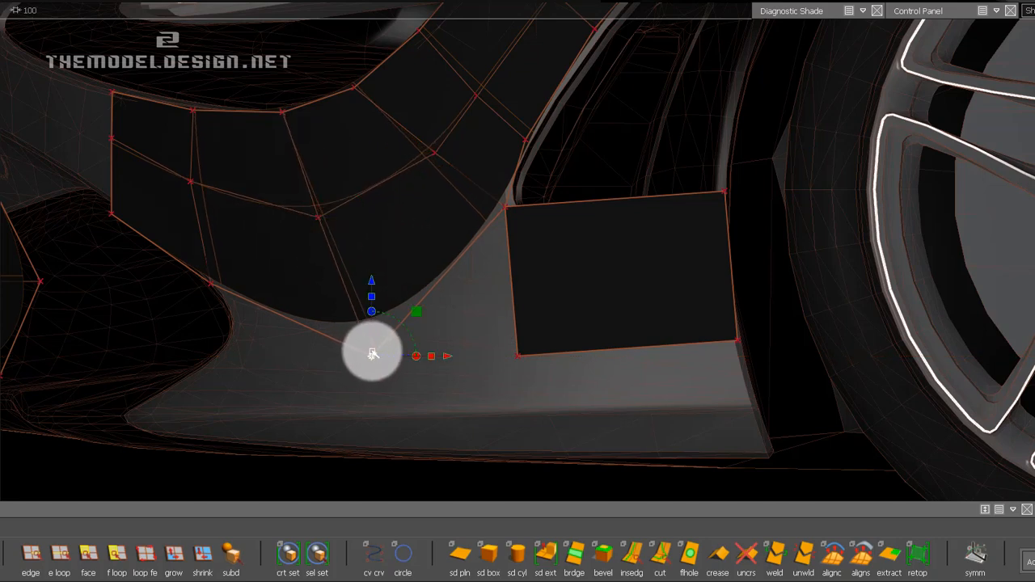
pyautogui.moveTo(360, 352); pyautogui.dragTo(347, 347)
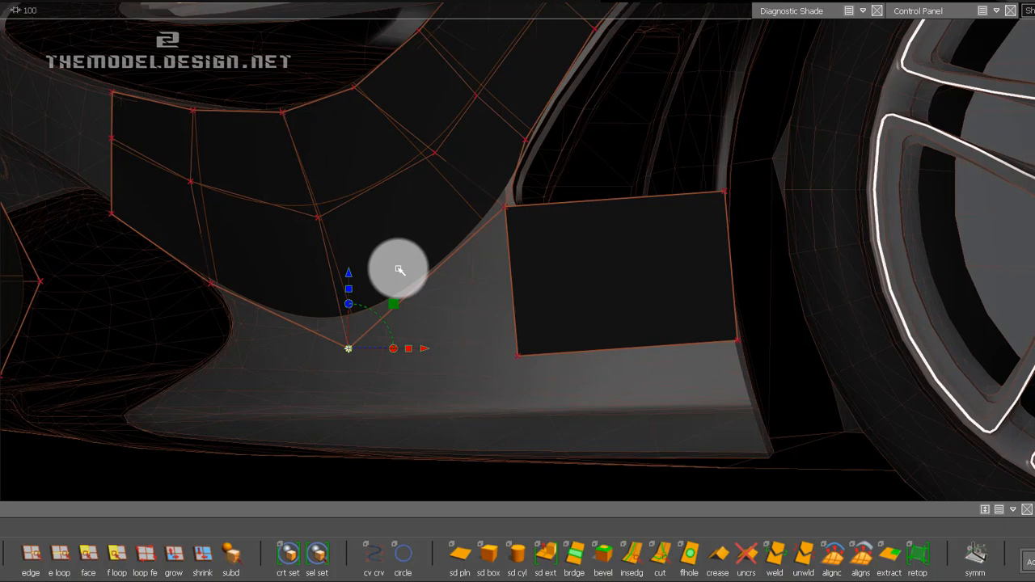
# In perspective view, shift the same two CVs laterally inward onto the body surface and refine the lower corner CV.
pyautogui.keyDown('alt'); pyautogui.moveTo(386, 240); pyautogui.dragTo(291, 366); pyautogui.keyUp('alt')
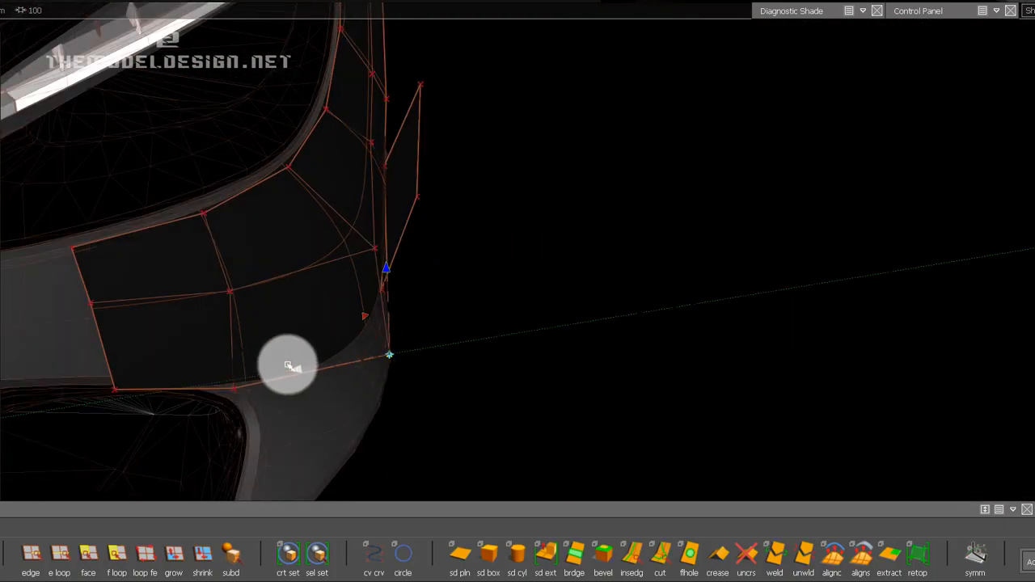
pyautogui.keyDown('alt'); pyautogui.moveTo(370, 225); pyautogui.dragTo(357, 256); pyautogui.keyUp('alt')
pyautogui.moveTo(282, 260); pyautogui.dragTo(203, 278)
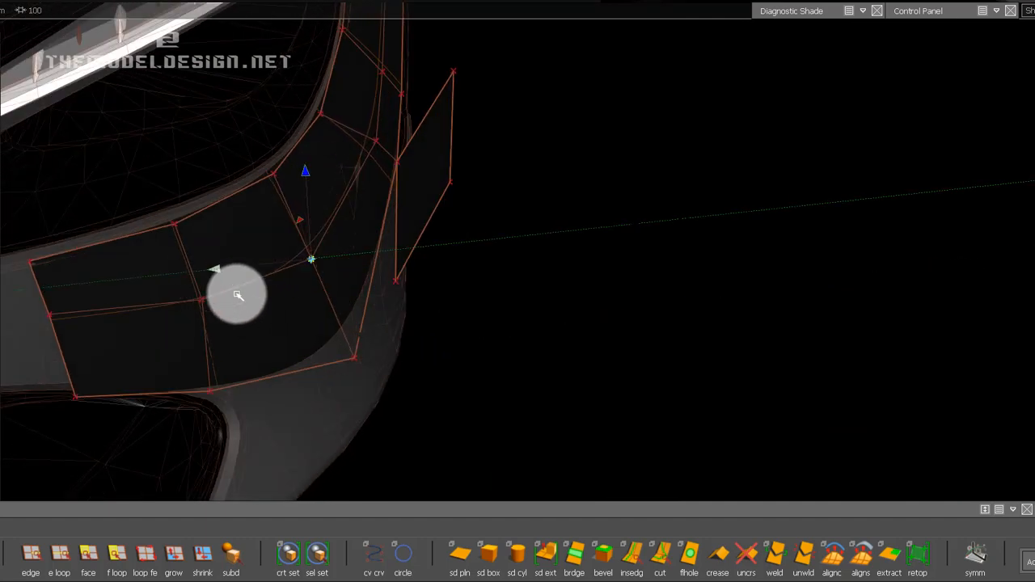
pyautogui.click(355, 359)
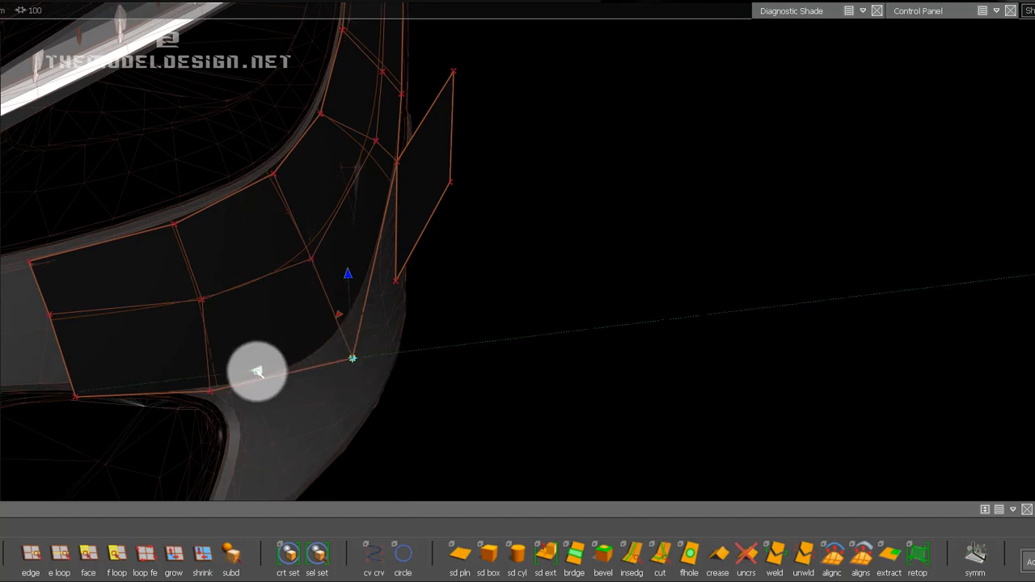
pyautogui.moveTo(257, 372); pyautogui.dragTo(247, 373)
# With Transform CV, pick the strip's CV where it meets the side panel's upper front corner and move it slightly forward and up, opening a gap.
pyautogui.keyDown('ctrl'); pyautogui.keyDown('shift'); pyautogui.moveTo(393, 347); pyautogui.dragTo(448, 255); pyautogui.keyUp('shift'); pyautogui.keyUp('ctrl')
pyautogui.keyDown('alt'); pyautogui.keyDown('shift'); pyautogui.moveTo(489, 221); pyautogui.dragTo(458, 243); pyautogui.keyUp('shift'); pyautogui.keyUp('alt')
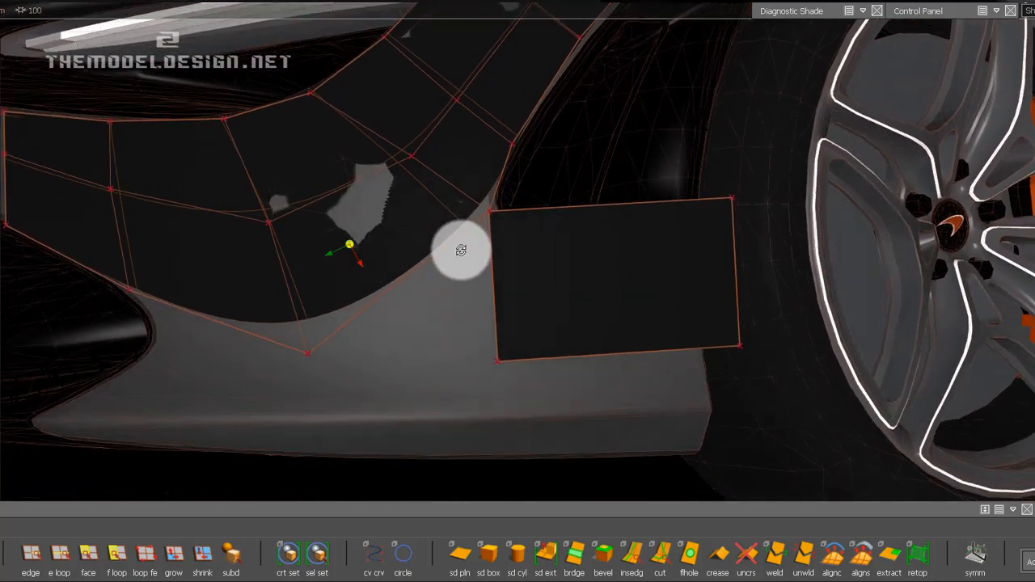
pyautogui.keyDown('alt'); pyautogui.keyDown('shift'); pyautogui.moveTo(536, 248); pyautogui.dragTo(529, 263, button='middle'); pyautogui.keyUp('shift'); pyautogui.keyUp('alt')
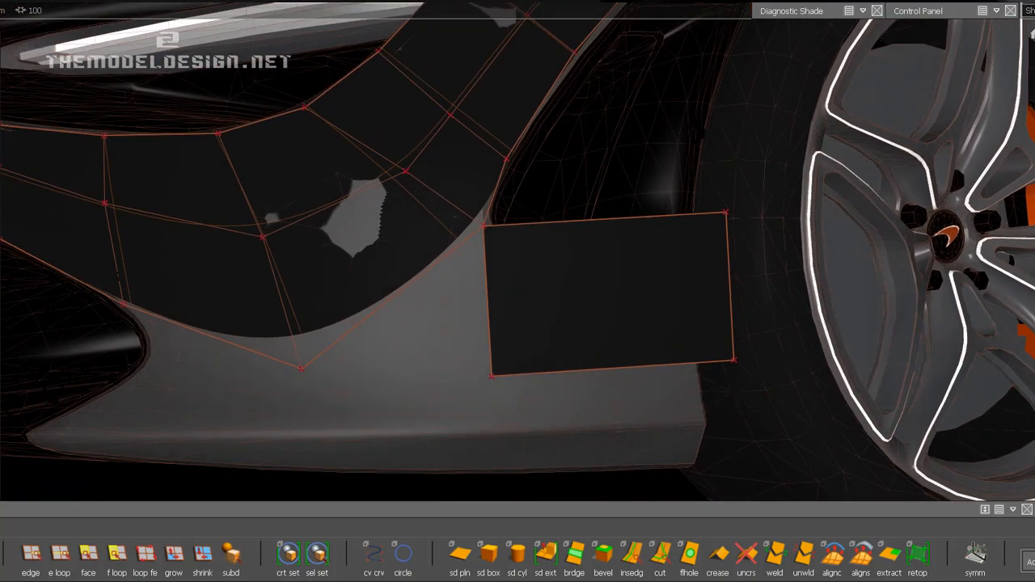
pyautogui.keyDown('alt'); pyautogui.keyDown('shift'); pyautogui.moveTo(501, 195); pyautogui.dragTo(437, 215); pyautogui.keyUp('shift'); pyautogui.keyUp('alt')
pyautogui.keyDown('alt'); pyautogui.keyDown('shift'); pyautogui.moveTo(437, 215); pyautogui.dragTo(472, 210, button='right'); pyautogui.keyUp('shift'); pyautogui.keyUp('alt')
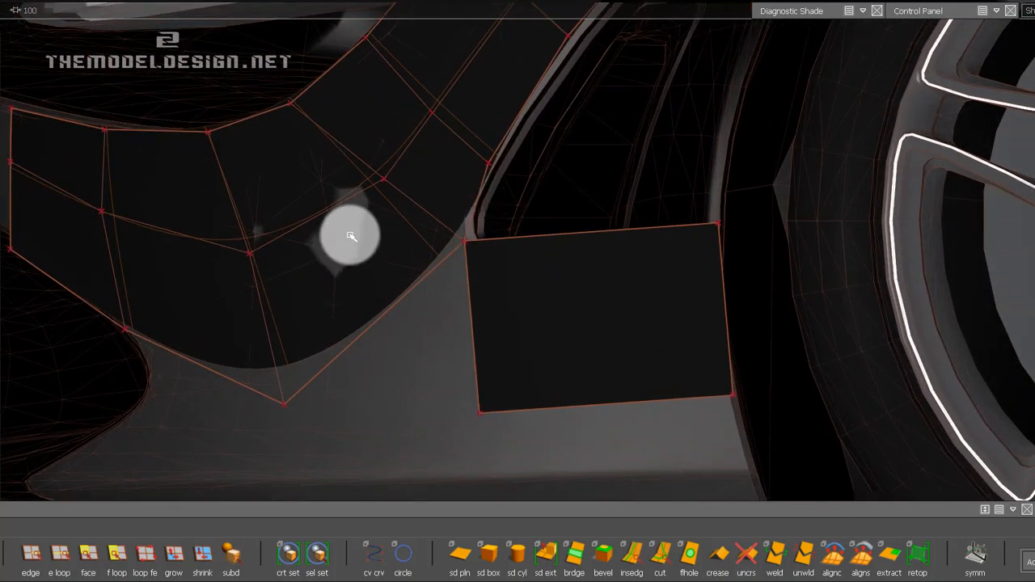
pyautogui.click(827, 13)
pyautogui.click(908, 11)
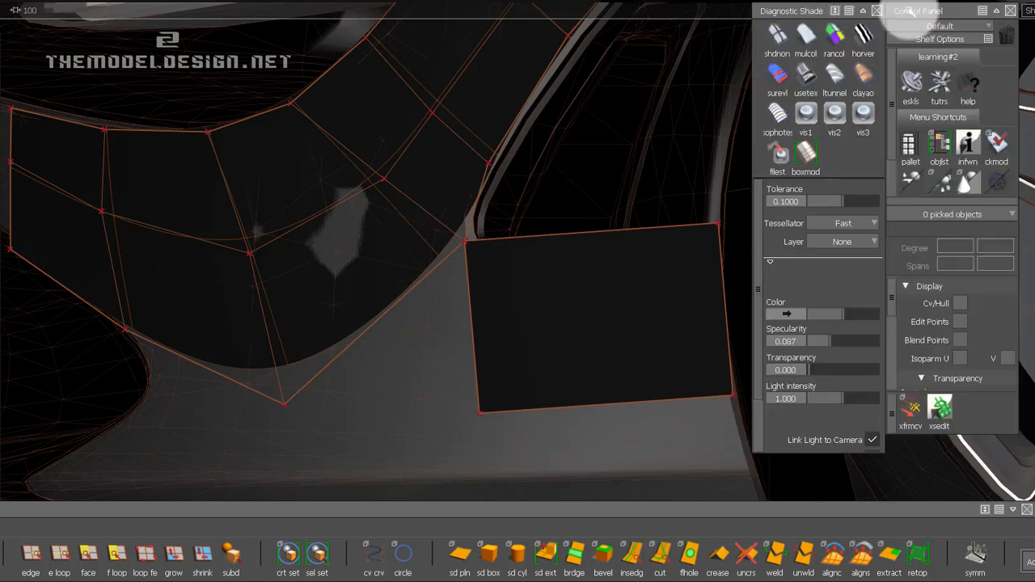
pyautogui.click(913, 408)
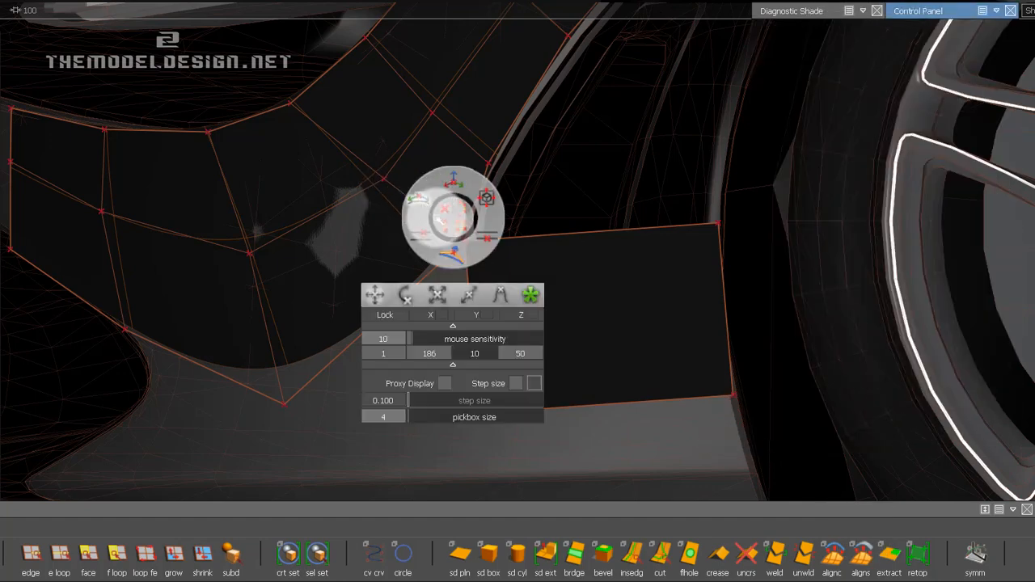
pyautogui.click(462, 243)
pyautogui.click(465, 244)
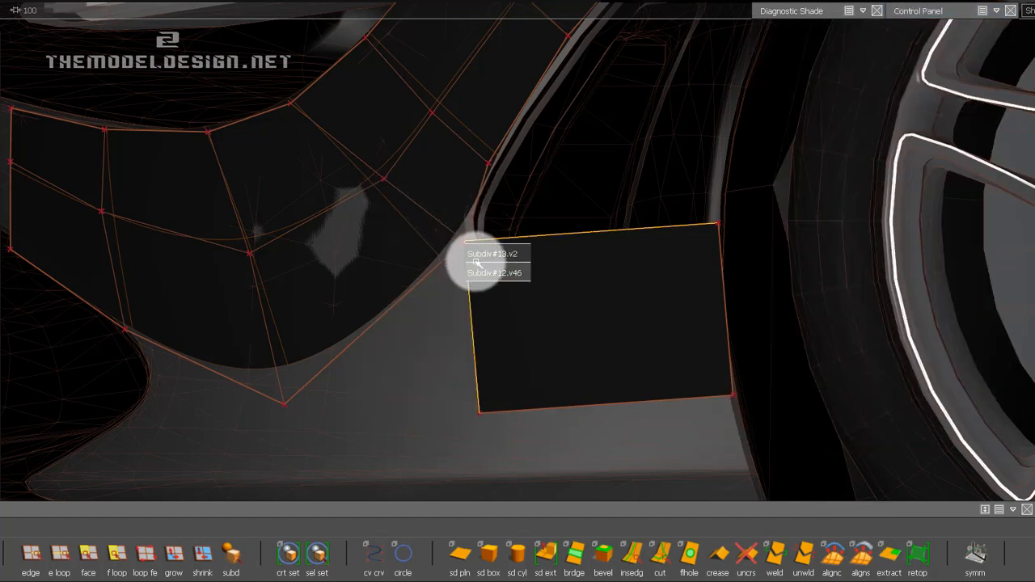
pyautogui.click(476, 251)
pyautogui.moveTo(453, 235); pyautogui.dragTo(247, 136)
pyautogui.keyDown('ctrl'); pyautogui.keyDown('shift'); pyautogui.moveTo(379, 243); pyautogui.dragTo(389, 284); pyautogui.keyUp('shift'); pyautogui.keyUp('ctrl')
pyautogui.keyDown('alt'); pyautogui.keyDown('shift'); pyautogui.moveTo(414, 294); pyautogui.dragTo(373, 296, button='middle'); pyautogui.keyUp('shift'); pyautogui.keyUp('alt')
# Bridge the strip's lower rear edge to the side panel's front edge.
pyautogui.click(34, 569)
pyautogui.click(266, 380)
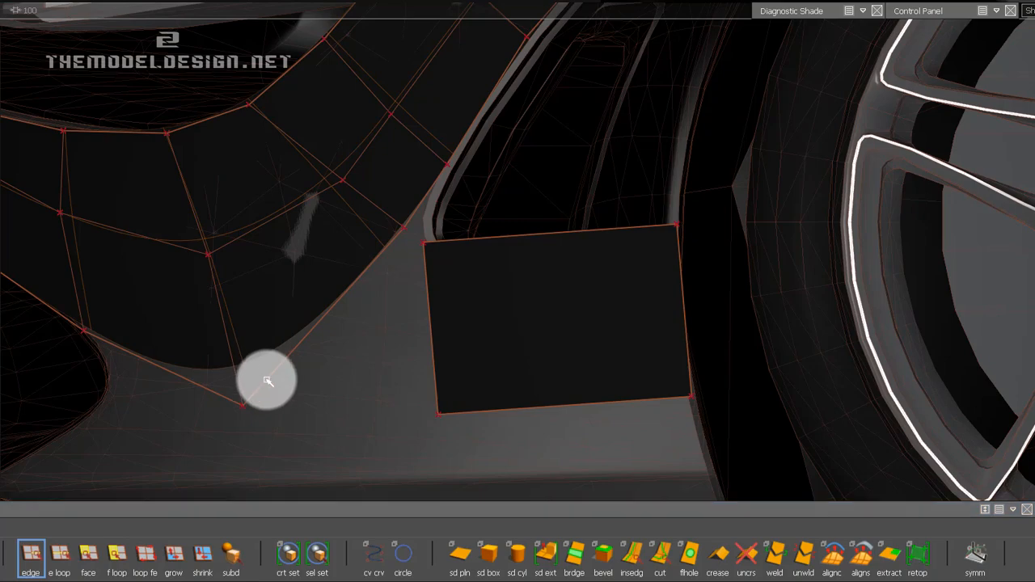
pyautogui.click(566, 557)
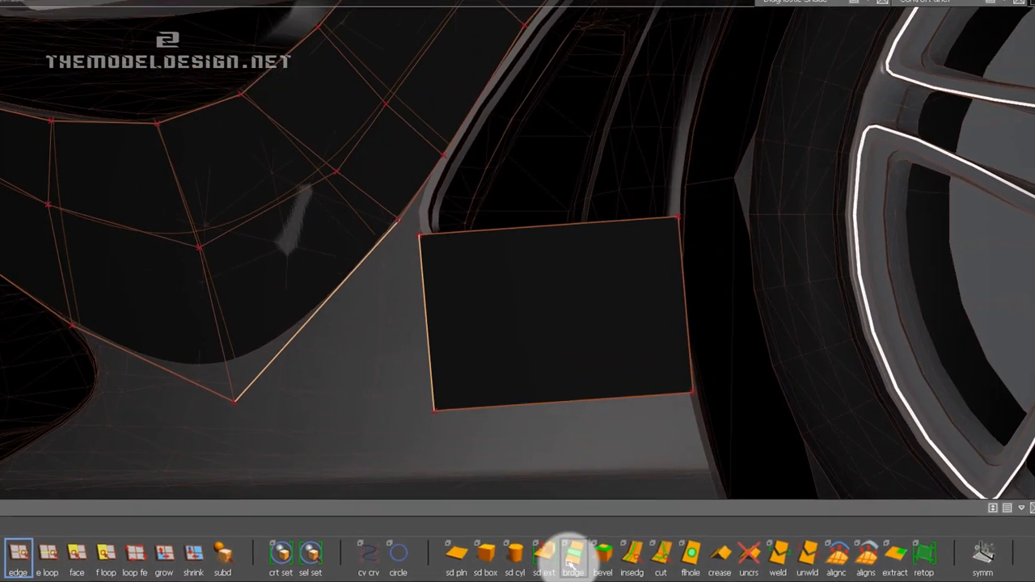
pyautogui.click(555, 559)
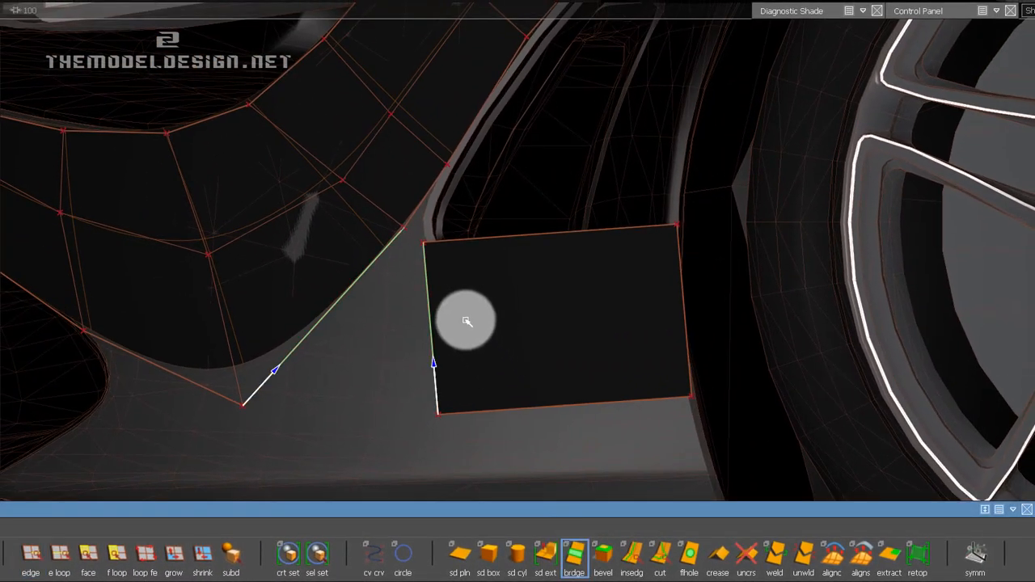
pyautogui.keyDown('alt'); pyautogui.moveTo(404, 267); pyautogui.dragTo(860, 529, button='right'); pyautogui.keyUp('alt')
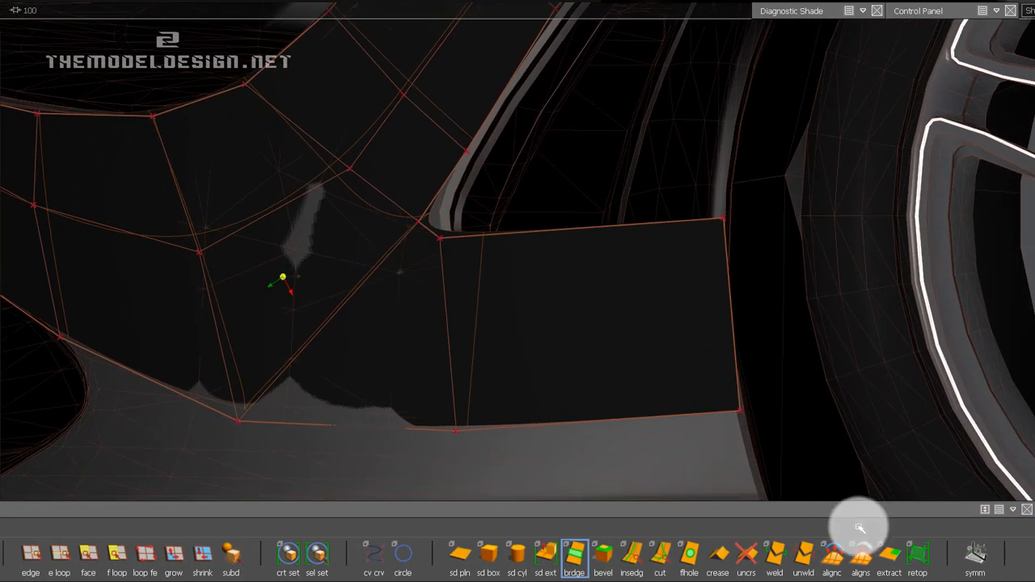
# Move the strip-side CV at the upper end of the new bridge rearward to the side intake's front edge.
pyautogui.keyDown('ctrl'); pyautogui.keyDown('shift'); pyautogui.moveTo(227, 366); pyautogui.dragTo(271, 365); pyautogui.keyUp('shift'); pyautogui.keyUp('ctrl')
pyautogui.click(427, 229)
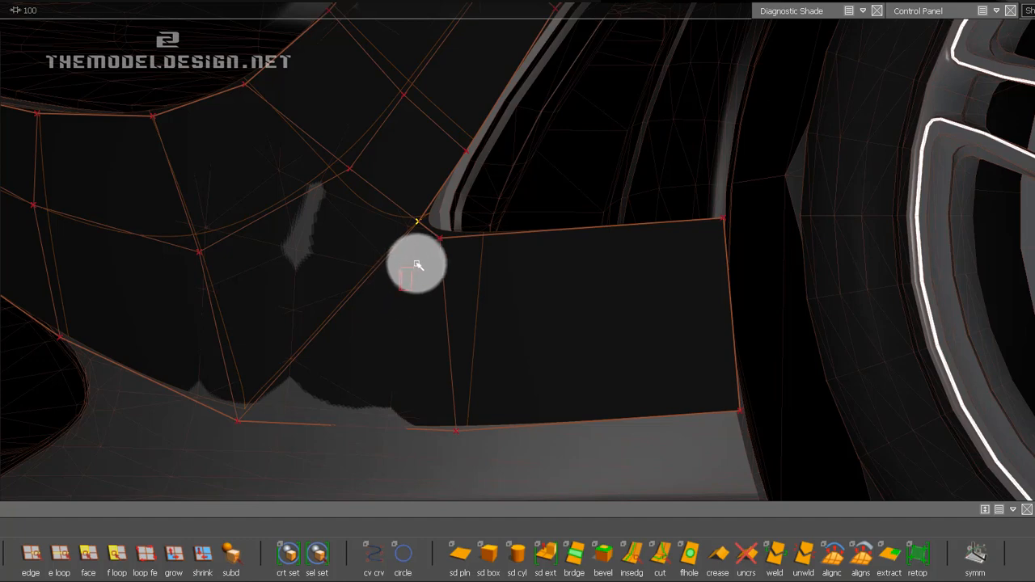
pyautogui.press('w')
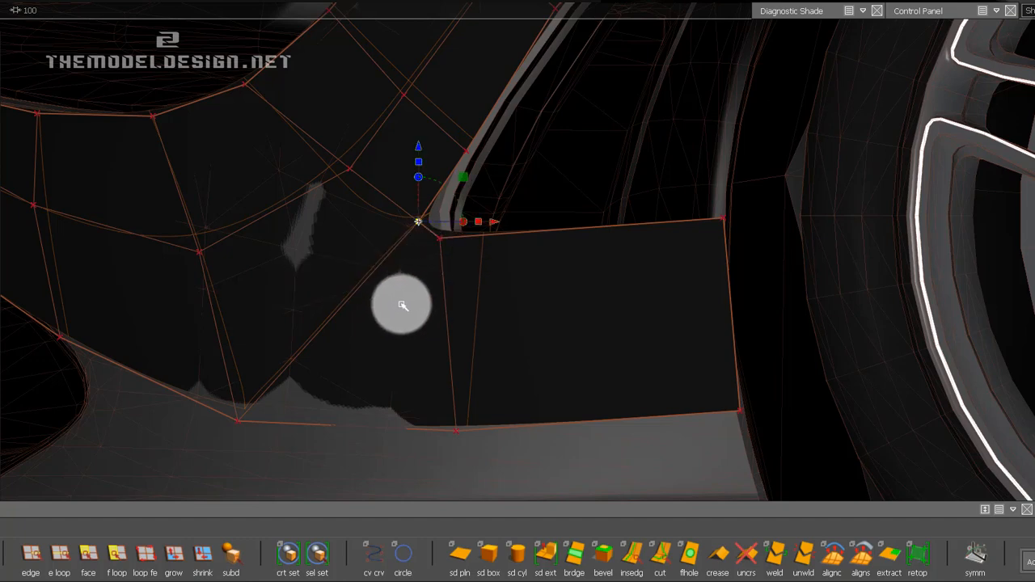
pyautogui.moveTo(400, 303); pyautogui.dragTo(417, 289, button='middle')
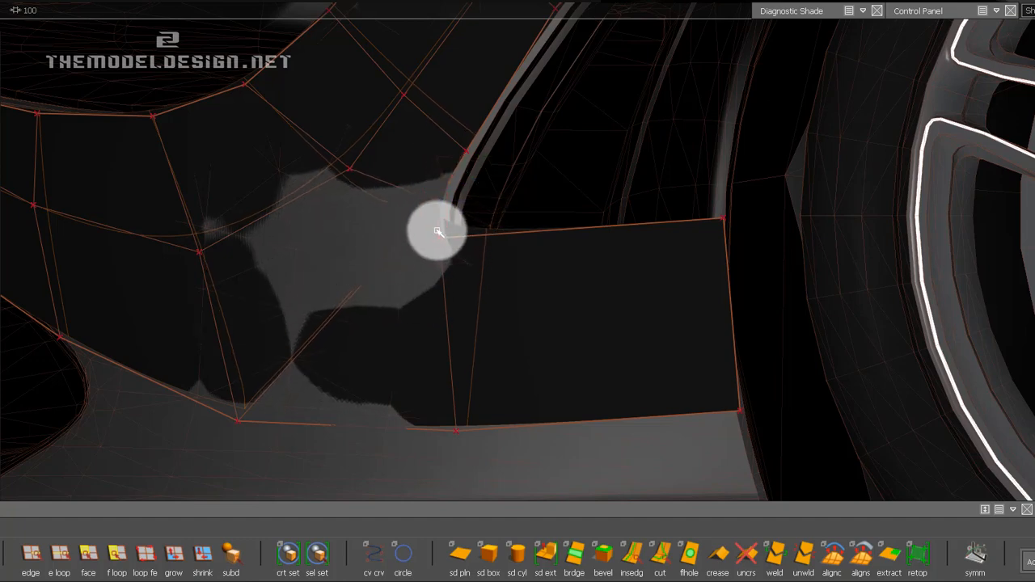
# Lower the side panel's two upper CVs to the side intake's bottom edge and shift the front one slightly rearward.
pyautogui.moveTo(447, 257); pyautogui.dragTo(479, 316, button='middle')
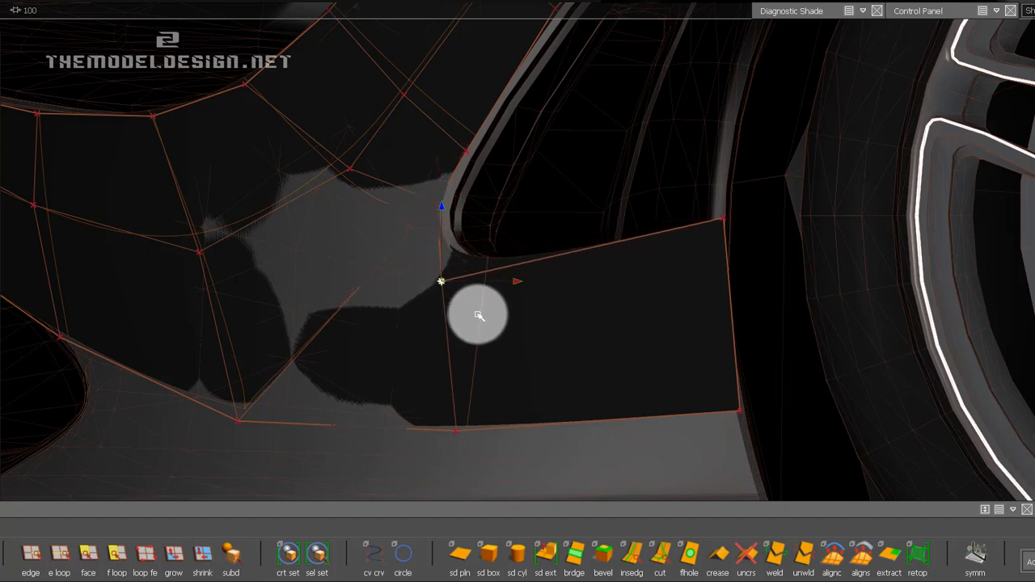
pyautogui.click(750, 230)
pyautogui.moveTo(784, 216); pyautogui.dragTo(770, 252, button='middle')
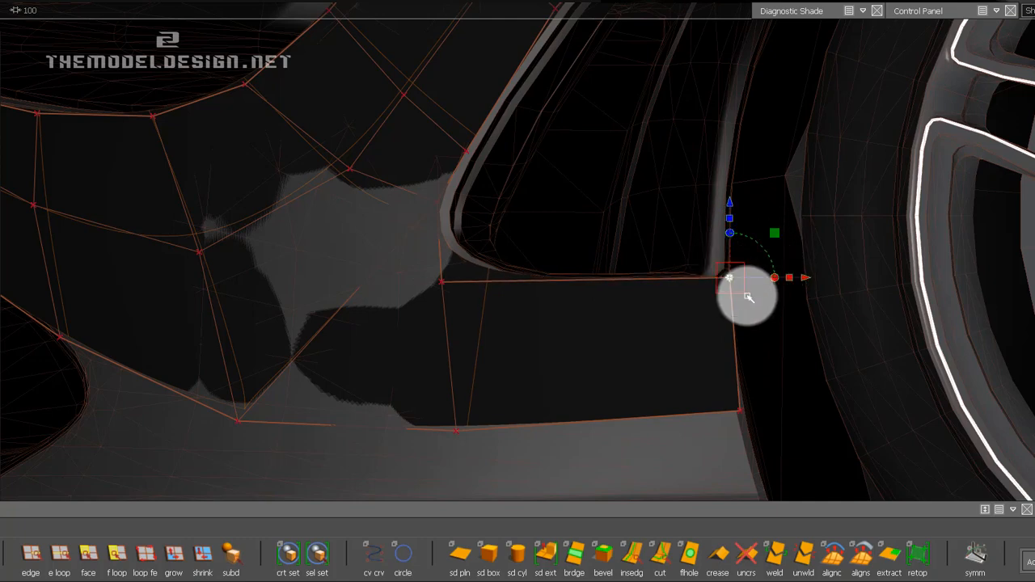
pyautogui.click(477, 304)
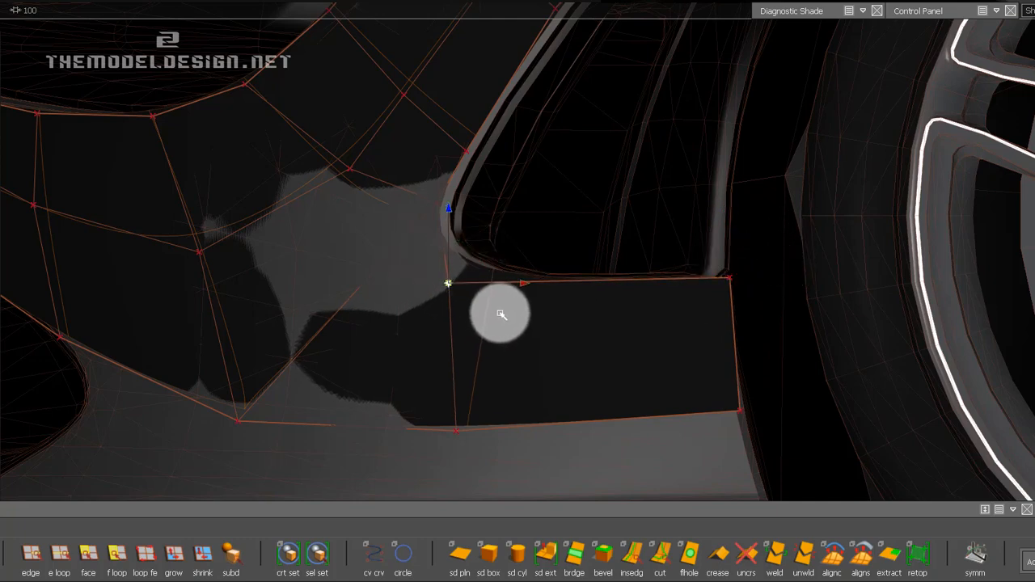
pyautogui.moveTo(506, 318); pyautogui.dragTo(515, 210, button='middle')
pyautogui.moveTo(513, 211)
pyautogui.mouseDown()
pyautogui.moveTo(483, 165)
pyautogui.moveTo(530, 159)
pyautogui.moveTo(498, 219)
pyautogui.mouseUp()
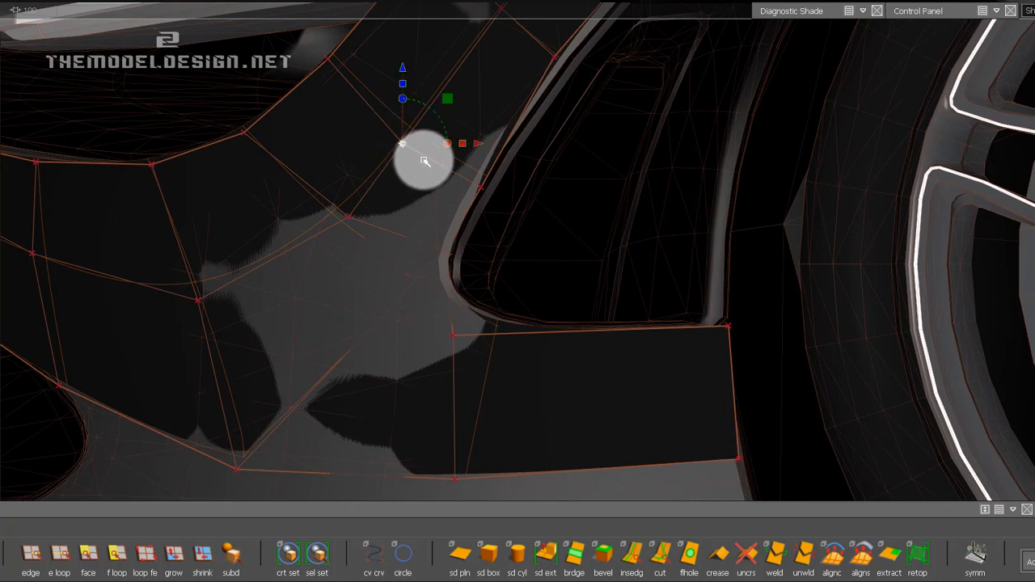
# Nudge the strip's interior CV beside the intake up and rearward, and adjust the CV at the intake's lower front corner onto the body surface.
pyautogui.moveTo(424, 161); pyautogui.dragTo(429, 158)
pyautogui.click(421, 241)
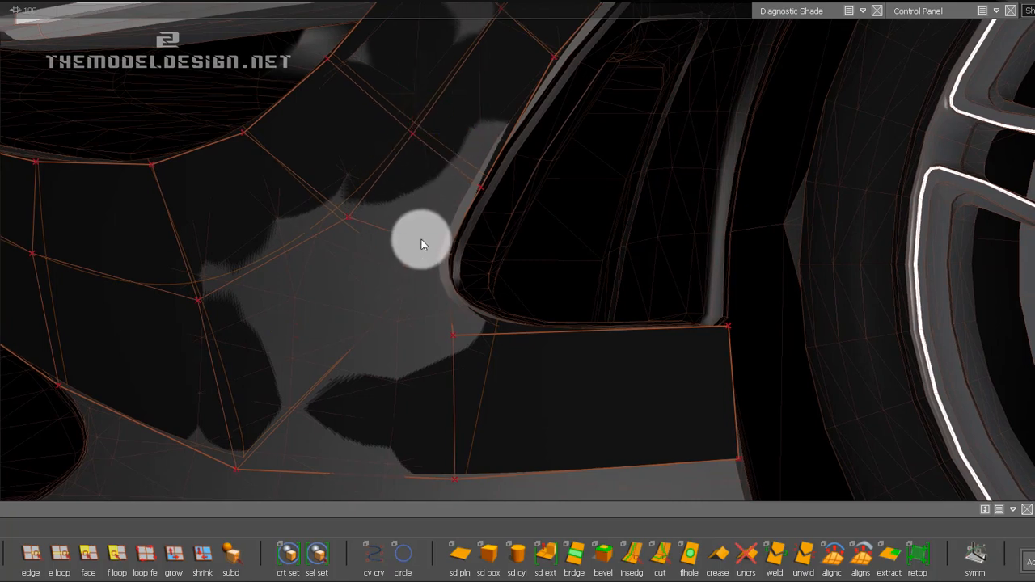
pyautogui.click(451, 280)
pyautogui.moveTo(528, 292); pyautogui.dragTo(497, 283, button='right')
pyautogui.moveTo(516, 235); pyautogui.dragTo(501, 237)
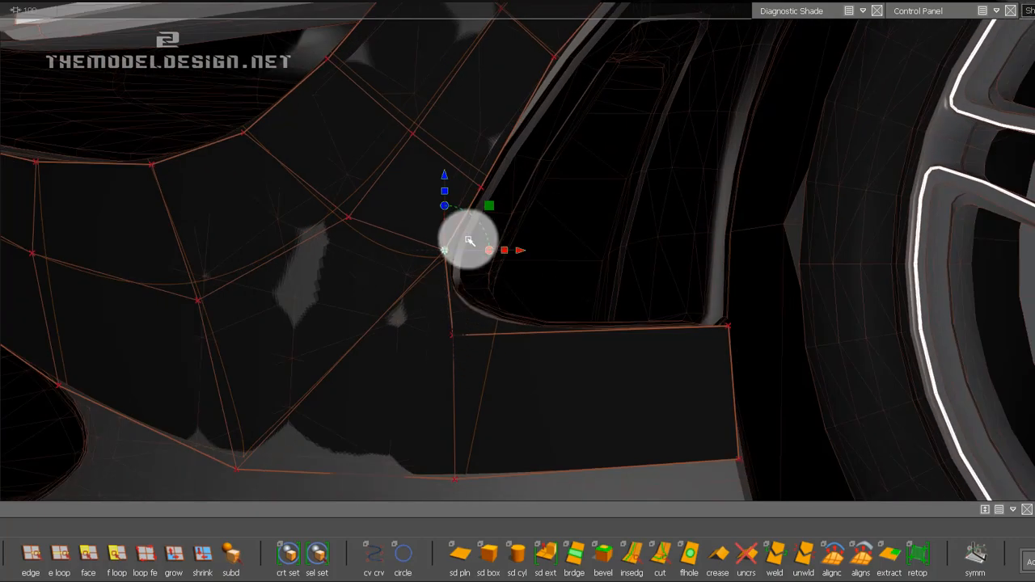
# Check the bridged area from the side and front, and save the model file.
pyautogui.keyDown('alt'); pyautogui.keyDown('shift'); pyautogui.moveTo(544, 297); pyautogui.dragTo(275, 300, button='right'); pyautogui.keyUp('shift'); pyautogui.keyUp('alt')
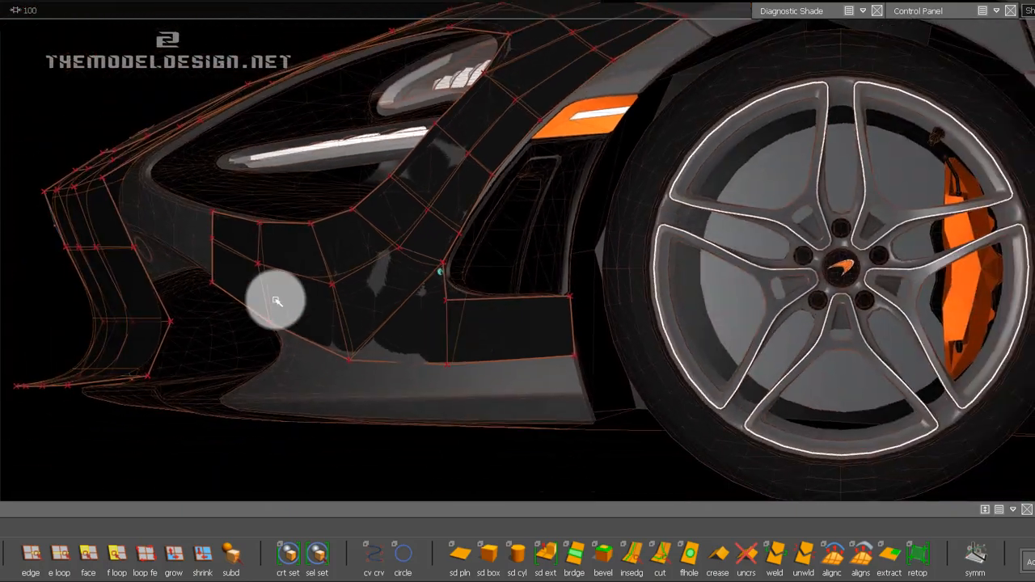
pyautogui.keyDown('alt'); pyautogui.keyDown('shift'); pyautogui.moveTo(229, 296); pyautogui.dragTo(603, 308); pyautogui.keyUp('shift'); pyautogui.keyUp('alt')
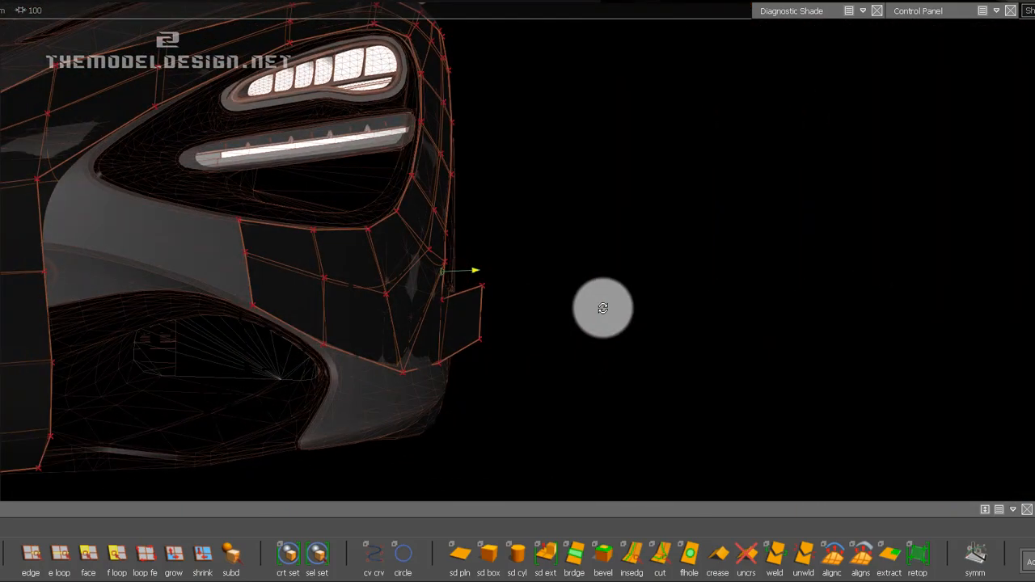
pyautogui.keyDown('alt'); pyautogui.keyDown('shift'); pyautogui.moveTo(399, 256); pyautogui.dragTo(415, 326); pyautogui.keyUp('shift'); pyautogui.keyUp('alt')
pyautogui.keyDown('alt'); pyautogui.keyDown('shift'); pyautogui.moveTo(415, 326); pyautogui.dragTo(461, 325, button='right'); pyautogui.keyUp('shift'); pyautogui.keyUp('alt')
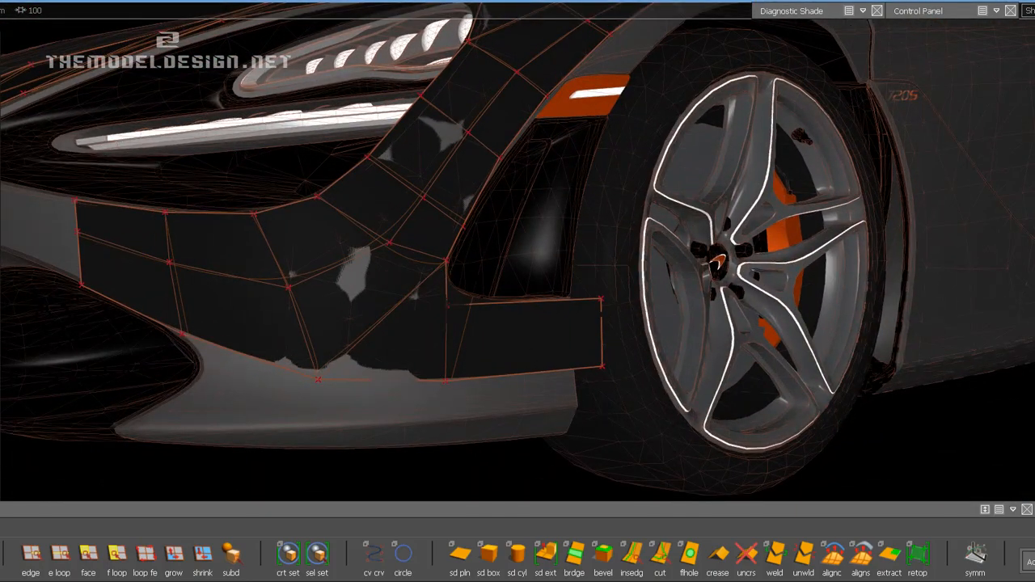
pyautogui.click(2, 2)
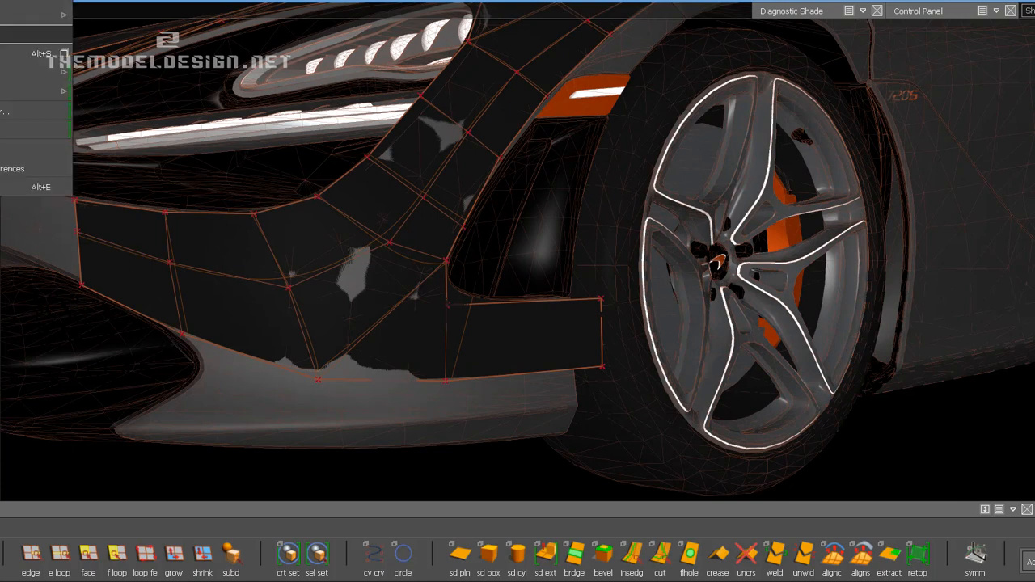
pyautogui.click(2, 51)
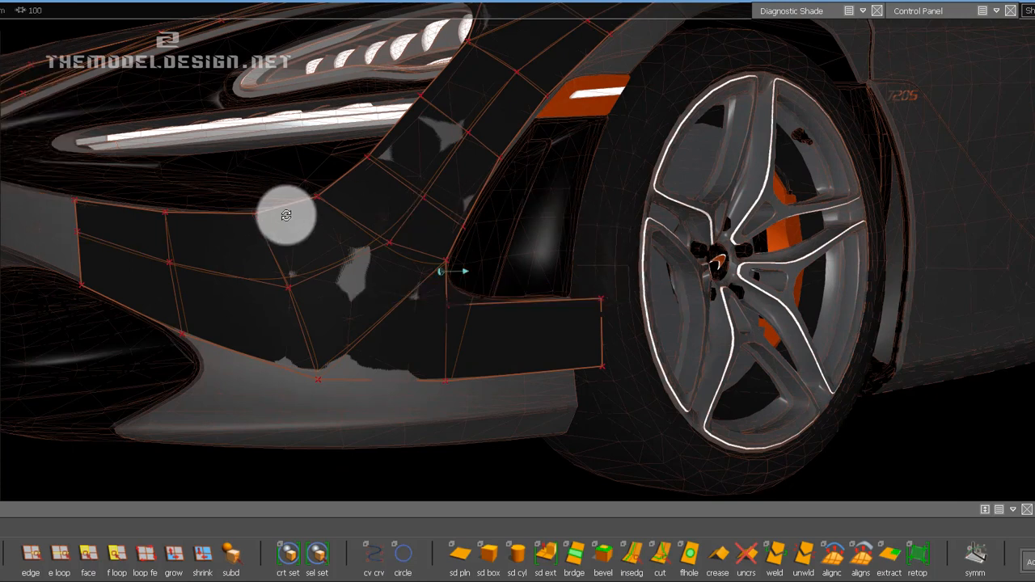
# Examine the bumper mesh around the headlight, side intake and wheel arch from the front, three-quarter and side views.
pyautogui.keyDown('alt'); pyautogui.keyDown('shift'); pyautogui.moveTo(282, 215); pyautogui.dragTo(547, 324); pyautogui.keyUp('shift'); pyautogui.keyUp('alt')
pyautogui.click(512, 312)
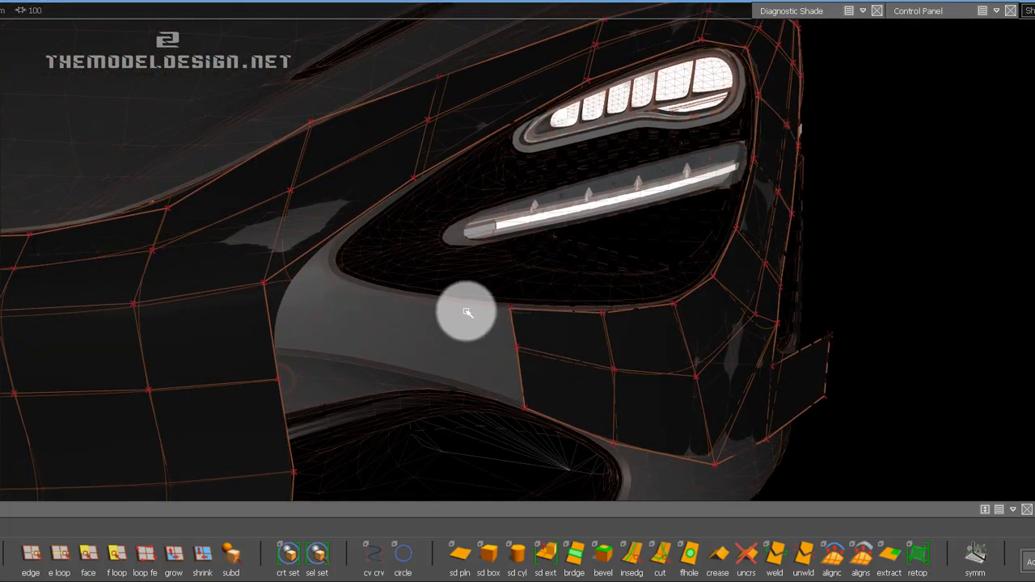
pyautogui.keyDown('alt'); pyautogui.keyDown('shift'); pyautogui.moveTo(462, 323); pyautogui.dragTo(418, 319, button='right'); pyautogui.keyUp('shift'); pyautogui.keyUp('alt')
pyautogui.keyDown('alt'); pyautogui.keyDown('shift'); pyautogui.moveTo(418, 318); pyautogui.dragTo(502, 292, button='middle'); pyautogui.keyUp('shift'); pyautogui.keyUp('alt')
pyautogui.keyDown('alt'); pyautogui.keyDown('shift'); pyautogui.moveTo(626, 307); pyautogui.dragTo(445, 320); pyautogui.keyUp('shift'); pyautogui.keyUp('alt')
pyautogui.keyDown('alt'); pyautogui.keyDown('shift'); pyautogui.moveTo(445, 320); pyautogui.dragTo(454, 308, button='middle'); pyautogui.keyUp('shift'); pyautogui.keyUp('alt')
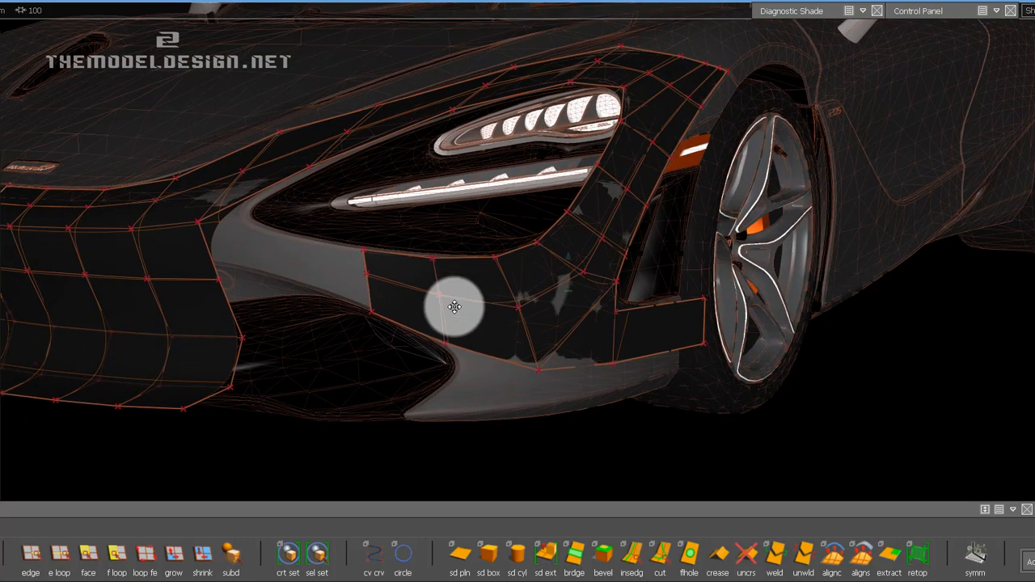
pyautogui.keyDown('alt'); pyautogui.keyDown('shift'); pyautogui.moveTo(444, 306); pyautogui.dragTo(430, 307); pyautogui.keyUp('shift'); pyautogui.keyUp('alt')
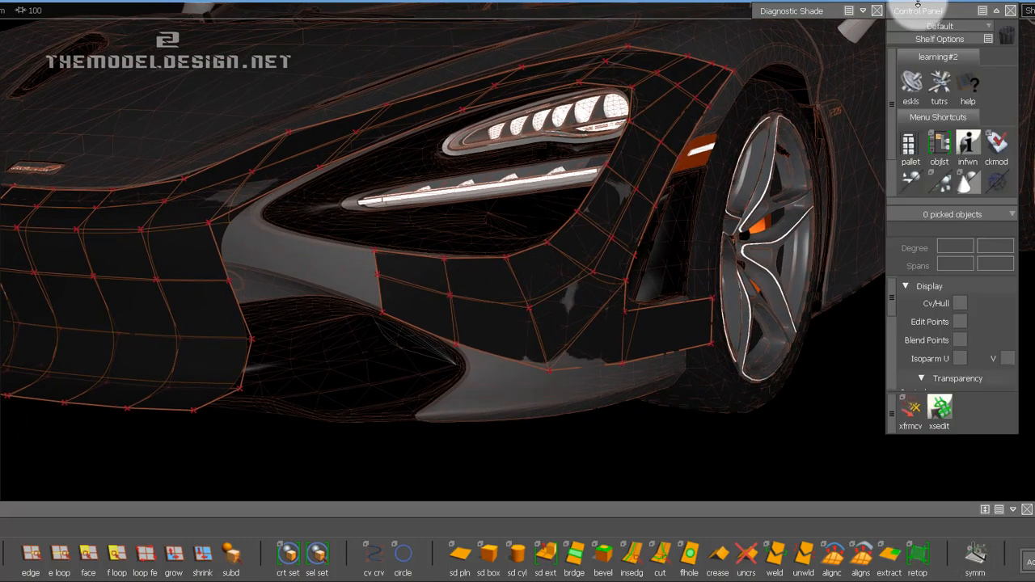
pyautogui.keyDown('alt'); pyautogui.keyDown('shift'); pyautogui.click(623, 295); pyautogui.keyUp('shift'); pyautogui.keyUp('alt')
pyautogui.keyDown('alt'); pyautogui.keyDown('shift'); pyautogui.moveTo(739, 324); pyautogui.dragTo(487, 332); pyautogui.keyUp('shift'); pyautogui.keyUp('alt')
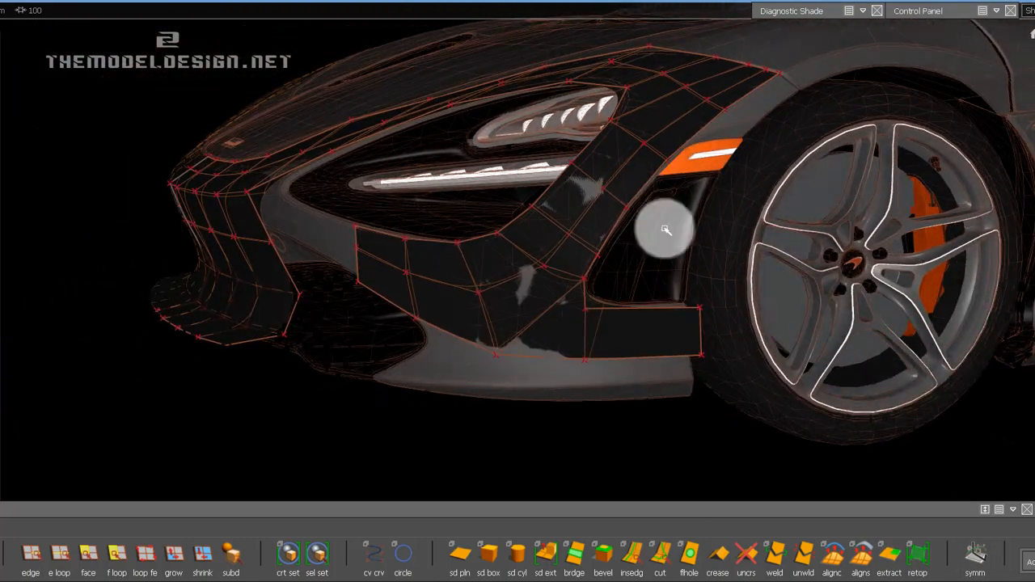
# Adjust the strip's CV on the side intake's front edge and the interior CV beside it to follow the body surface.
pyautogui.keyDown('alt'); pyautogui.keyDown('shift'); pyautogui.moveTo(665, 231); pyautogui.dragTo(605, 361); pyautogui.keyUp('shift'); pyautogui.keyUp('alt')
pyautogui.keyDown('alt'); pyautogui.keyDown('shift'); pyautogui.moveTo(596, 294); pyautogui.dragTo(665, 291, button='right'); pyautogui.keyUp('shift'); pyautogui.keyUp('alt')
pyautogui.keyDown('alt'); pyautogui.keyDown('shift'); pyautogui.moveTo(623, 311); pyautogui.dragTo(517, 491, button='middle'); pyautogui.keyUp('shift'); pyautogui.keyUp('alt')
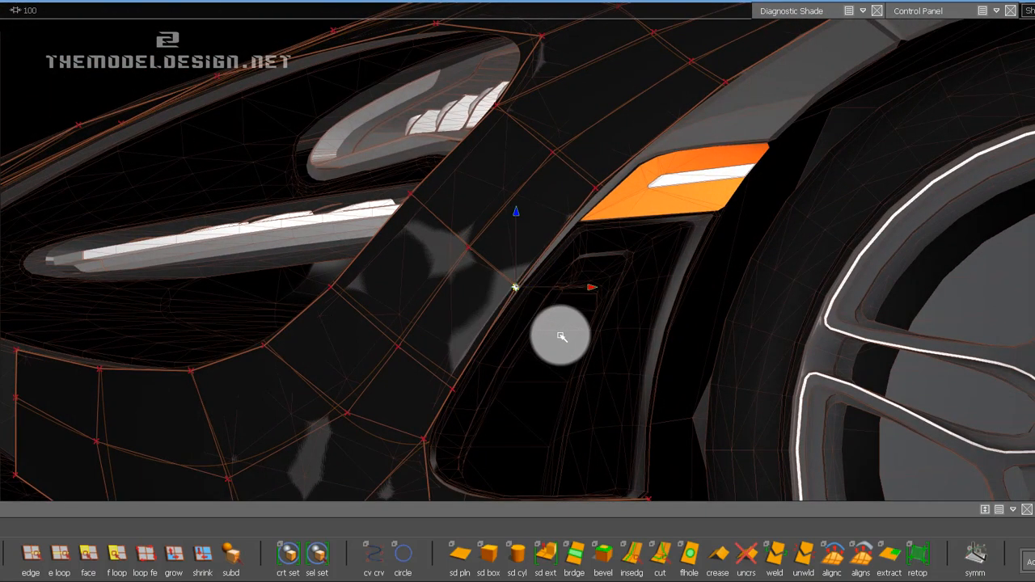
pyautogui.moveTo(483, 295)
pyautogui.keyDown('alt'); pyautogui.keyDown('shift'); pyautogui.mouseDown()
pyautogui.moveTo(582, 326)
pyautogui.moveTo(538, 286)
pyautogui.moveTo(608, 301)
pyautogui.moveTo(433, 264)
pyautogui.mouseUp(); pyautogui.keyUp('shift'); pyautogui.keyUp('alt')
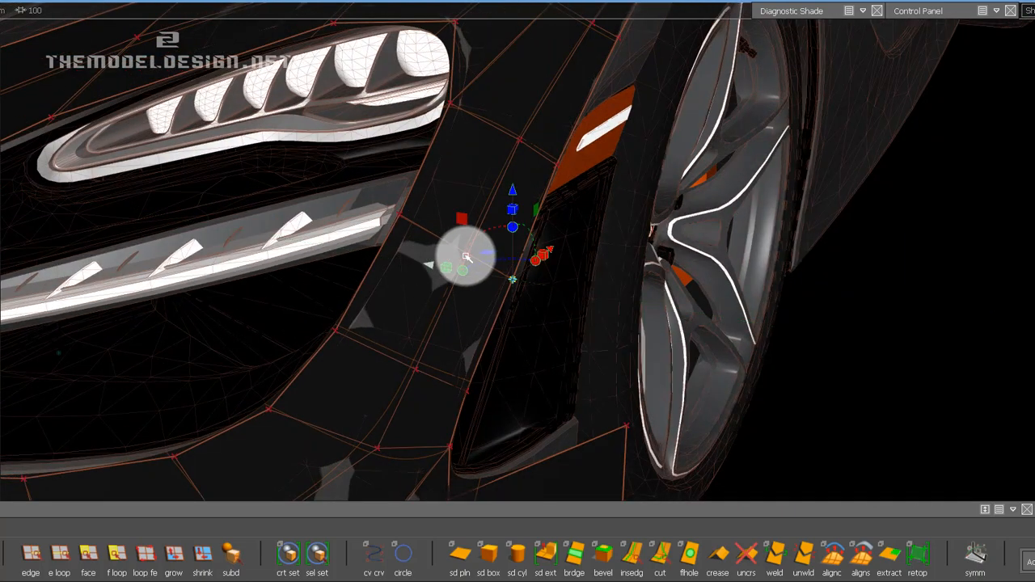
pyautogui.keyDown('alt'); pyautogui.keyDown('shift'); pyautogui.moveTo(469, 232); pyautogui.dragTo(467, 253); pyautogui.keyUp('shift'); pyautogui.keyUp('alt')
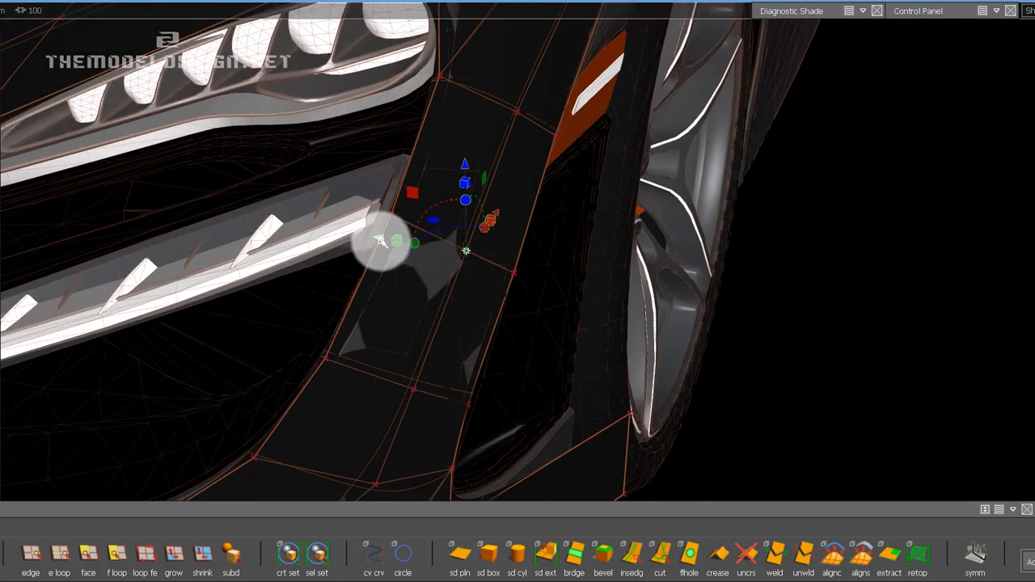
pyautogui.moveTo(381, 242)
pyautogui.keyDown('alt'); pyautogui.keyDown('shift'); pyautogui.mouseDown()
pyautogui.moveTo(402, 280)
pyautogui.moveTo(582, 266)
pyautogui.moveTo(652, 234)
pyautogui.moveTo(534, 242)
pyautogui.moveTo(980, 69)
pyautogui.mouseUp(); pyautogui.keyUp('shift'); pyautogui.keyUp('alt')
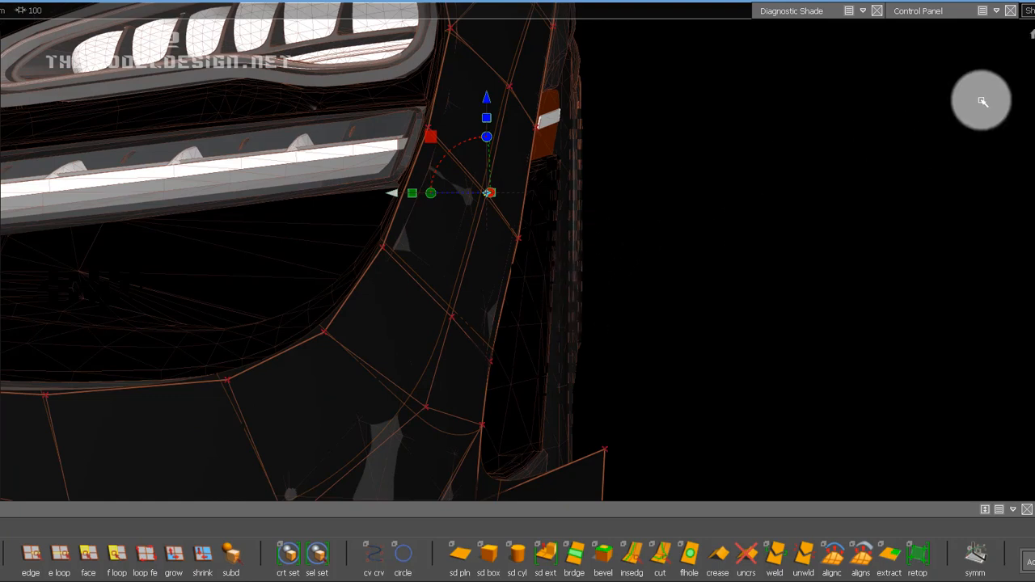
# Shift the intake front edge's upper CV slightly inboard and the CV below it slightly outboard to smooth the edge.
pyautogui.keyDown('alt'); pyautogui.keyDown('shift'); pyautogui.moveTo(827, 177); pyautogui.dragTo(426, 356); pyautogui.keyUp('shift'); pyautogui.keyUp('alt')
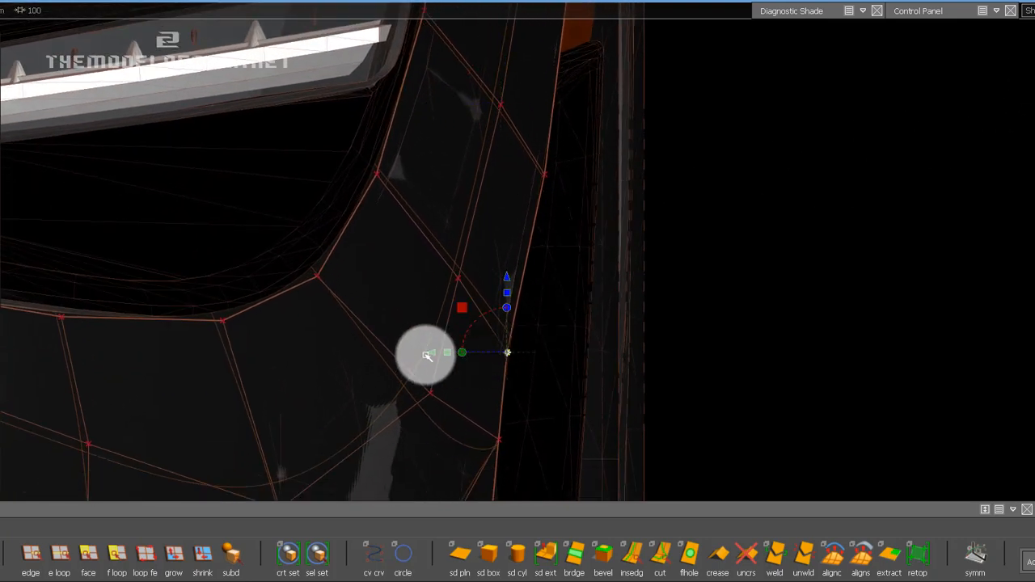
pyautogui.click(546, 176)
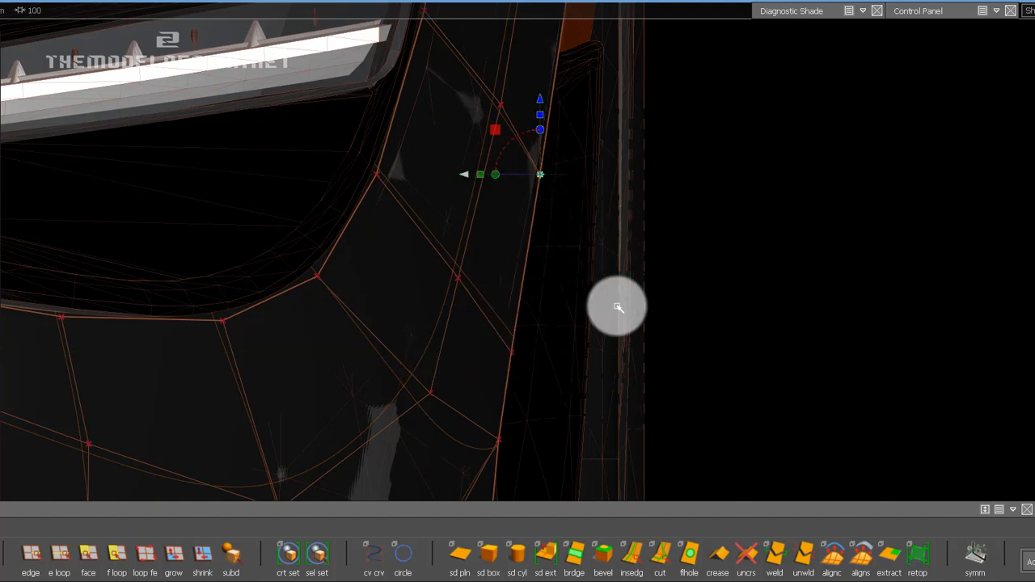
pyautogui.keyDown('alt'); pyautogui.keyDown('shift'); pyautogui.moveTo(531, 348); pyautogui.dragTo(531, 209, button='middle'); pyautogui.keyUp('shift'); pyautogui.keyUp('alt')
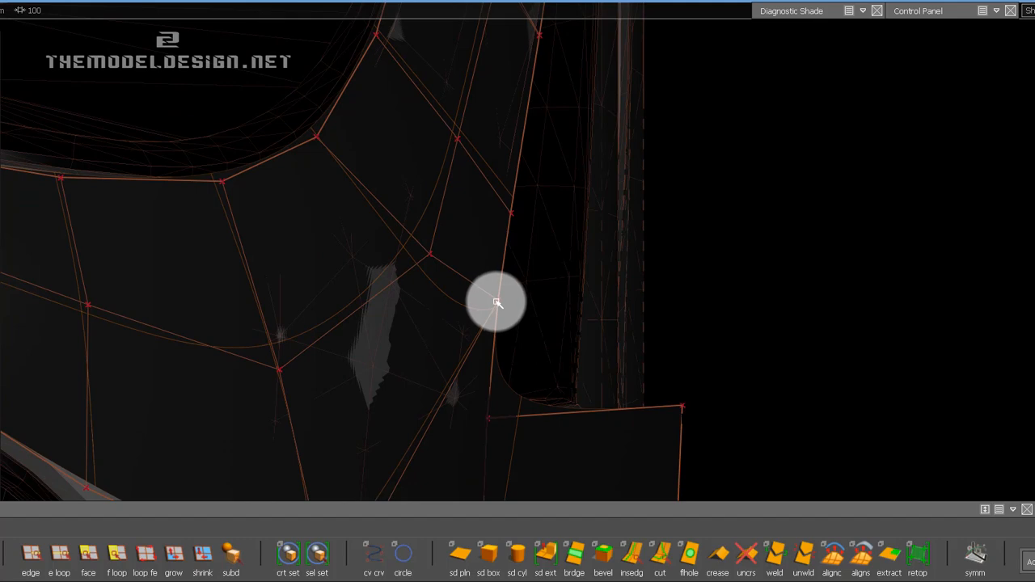
# Move the side panel's upper rear CV inboard and fine-tune its upper front CV sideways below the intake corner.
pyautogui.click(496, 303)
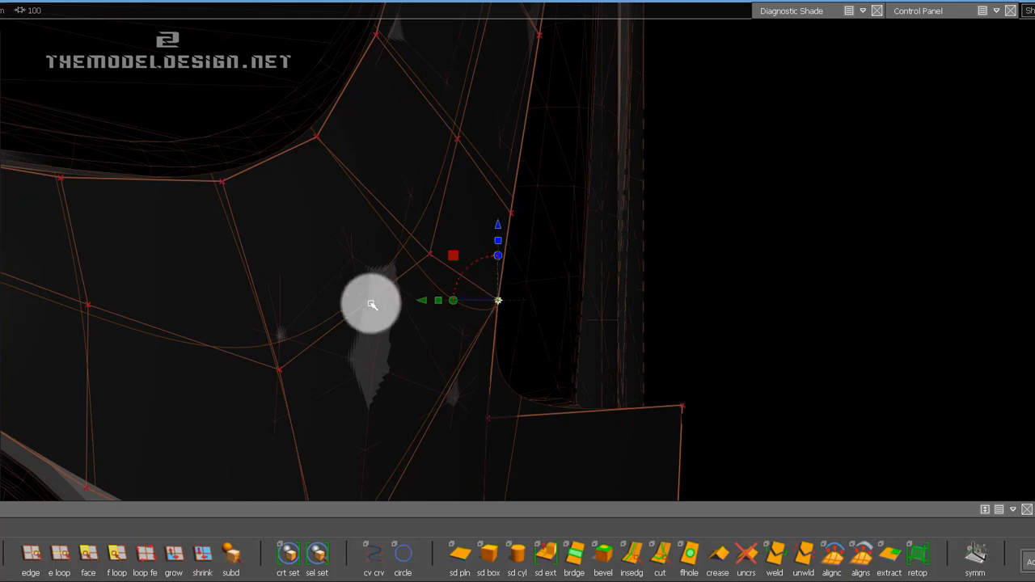
pyautogui.click(489, 420)
pyautogui.moveTo(412, 419); pyautogui.dragTo(429, 417)
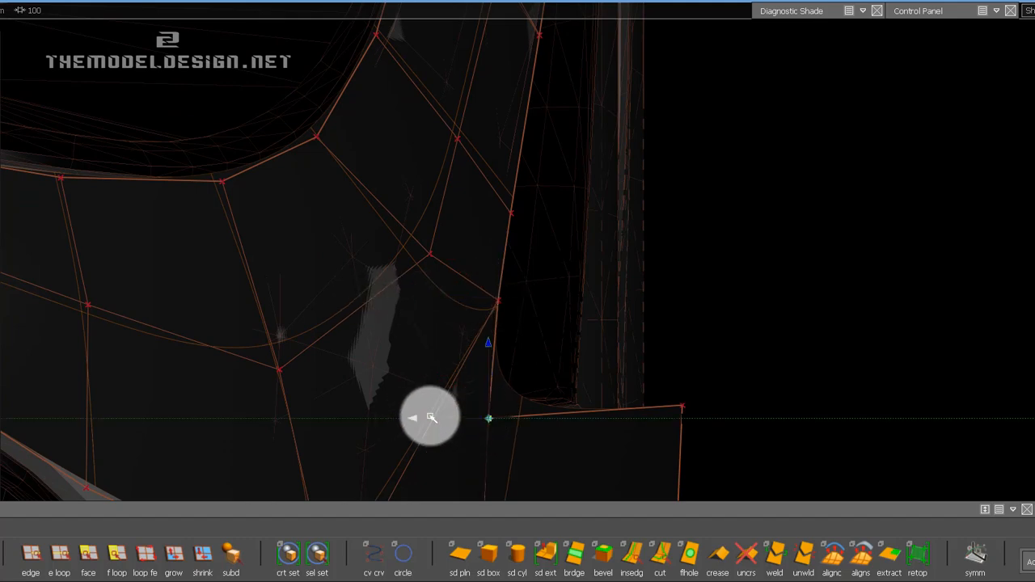
pyautogui.moveTo(677, 406); pyautogui.dragTo(664, 347, button='middle')
pyautogui.click(668, 347)
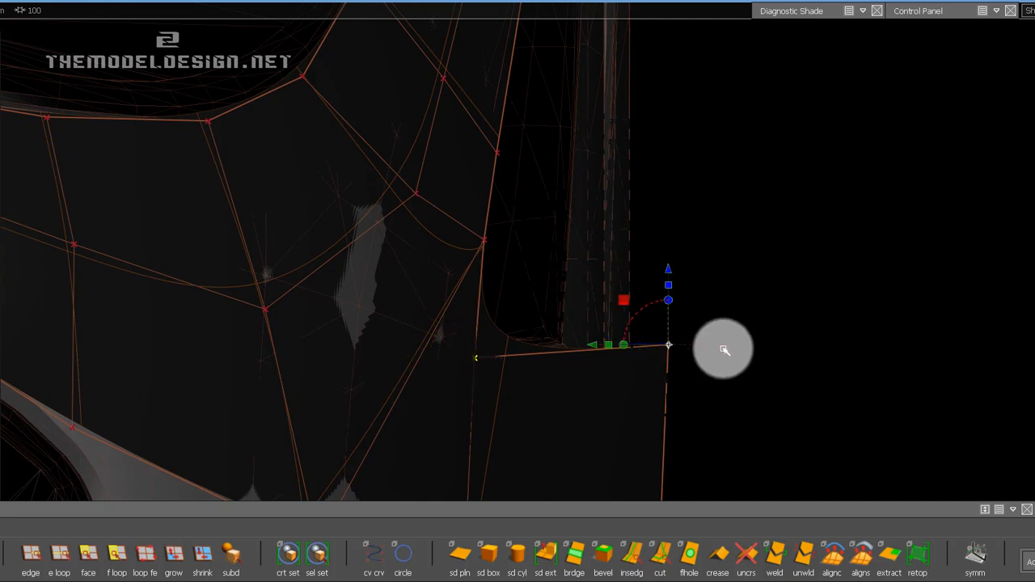
pyautogui.moveTo(596, 347); pyautogui.dragTo(534, 347)
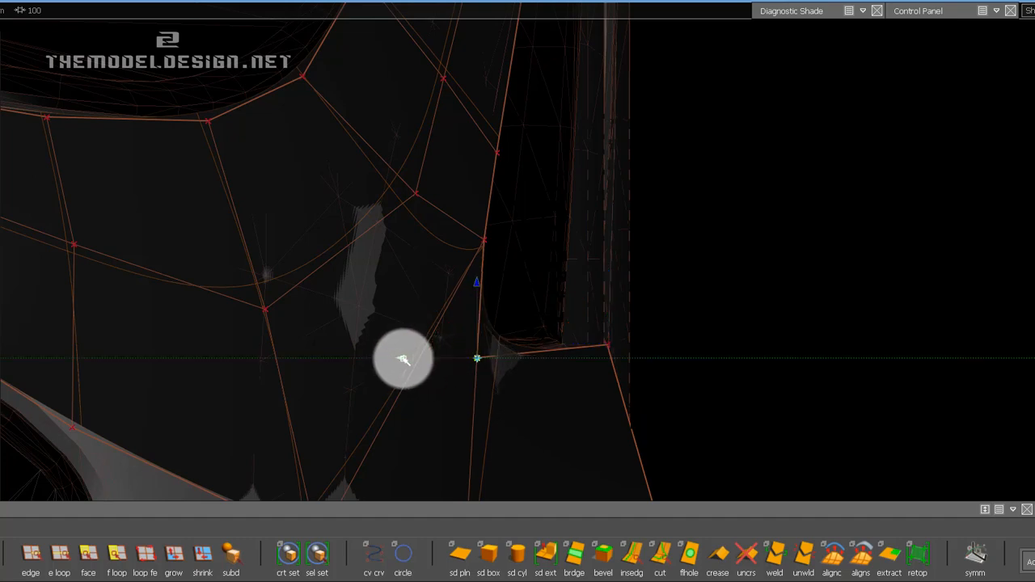
pyautogui.moveTo(406, 361); pyautogui.dragTo(406, 360)
# Move the side panel's lower rear CV inboard onto the bumper's rear edge beside the wheel arch.
pyautogui.keyDown('alt'); pyautogui.keyDown('shift'); pyautogui.moveTo(629, 330); pyautogui.dragTo(594, 268, button='middle'); pyautogui.keyUp('shift'); pyautogui.keyUp('alt')
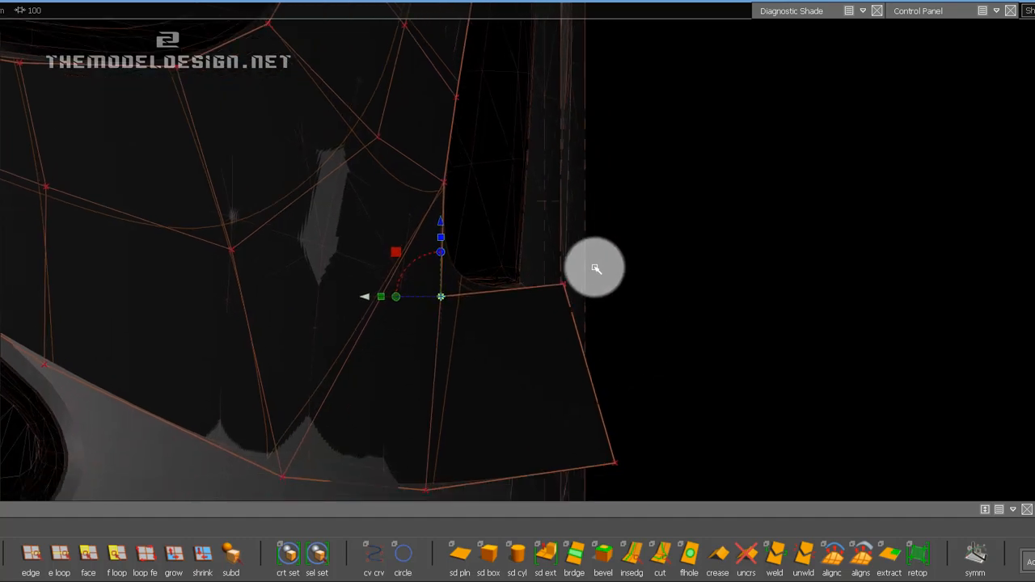
pyautogui.keyDown('alt'); pyautogui.keyDown('shift'); pyautogui.moveTo(576, 276); pyautogui.dragTo(465, 319); pyautogui.keyUp('shift'); pyautogui.keyUp('alt')
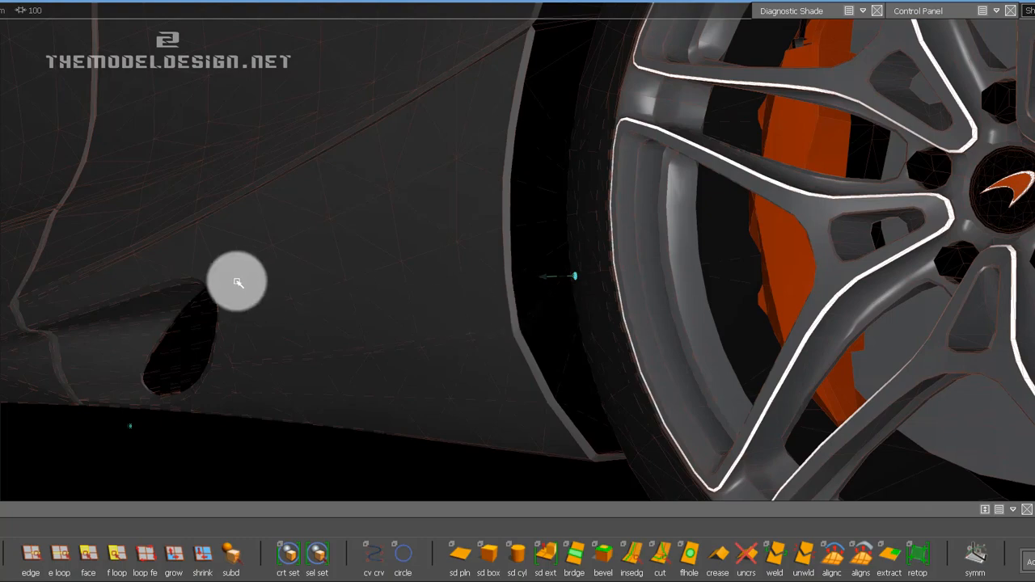
pyautogui.keyDown('alt'); pyautogui.keyDown('shift'); pyautogui.moveTo(405, 227); pyautogui.dragTo(1034, 259, button='middle'); pyautogui.keyUp('shift'); pyautogui.keyUp('alt')
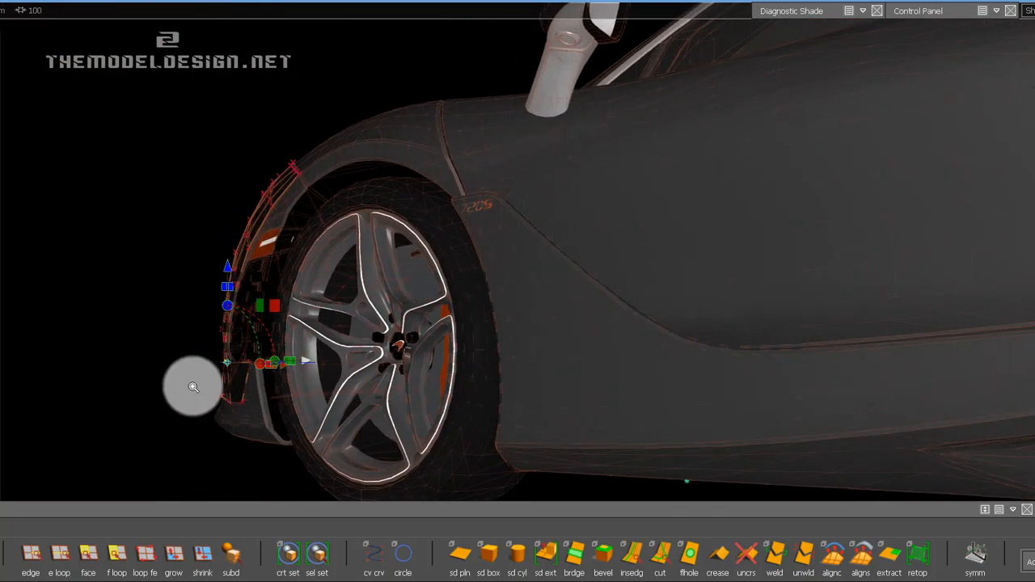
pyautogui.keyDown('alt'); pyautogui.keyDown('shift'); pyautogui.moveTo(193, 385); pyautogui.dragTo(207, 359, button='right'); pyautogui.keyUp('shift'); pyautogui.keyUp('alt')
pyautogui.keyDown('alt'); pyautogui.keyDown('shift'); pyautogui.moveTo(222, 340); pyautogui.dragTo(215, 360, button='middle'); pyautogui.keyUp('shift'); pyautogui.keyUp('alt')
pyautogui.keyDown('alt'); pyautogui.moveTo(215, 360); pyautogui.dragTo(606, 278); pyautogui.keyUp('alt')
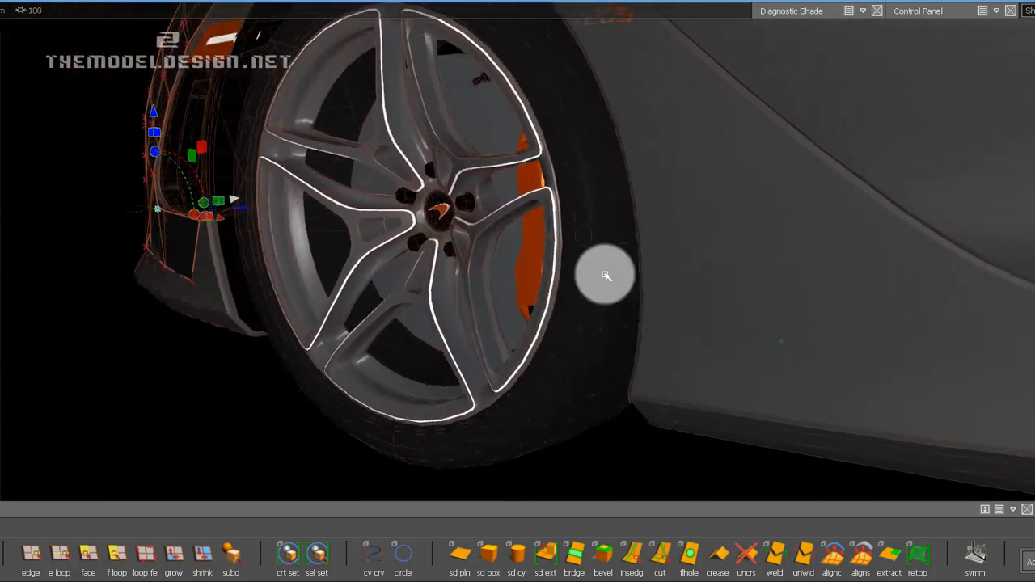
pyautogui.click(199, 249)
pyautogui.keyDown('alt'); pyautogui.keyDown('shift'); pyautogui.moveTo(190, 329); pyautogui.dragTo(195, 235, button='right'); pyautogui.keyUp('shift'); pyautogui.keyUp('alt')
pyautogui.keyDown('alt'); pyautogui.keyDown('shift'); pyautogui.moveTo(195, 236); pyautogui.dragTo(416, 270, button='middle'); pyautogui.keyUp('shift'); pyautogui.keyUp('alt')
pyautogui.keyDown('alt'); pyautogui.keyDown('shift'); pyautogui.moveTo(416, 269); pyautogui.dragTo(351, 326); pyautogui.keyUp('shift'); pyautogui.keyUp('alt')
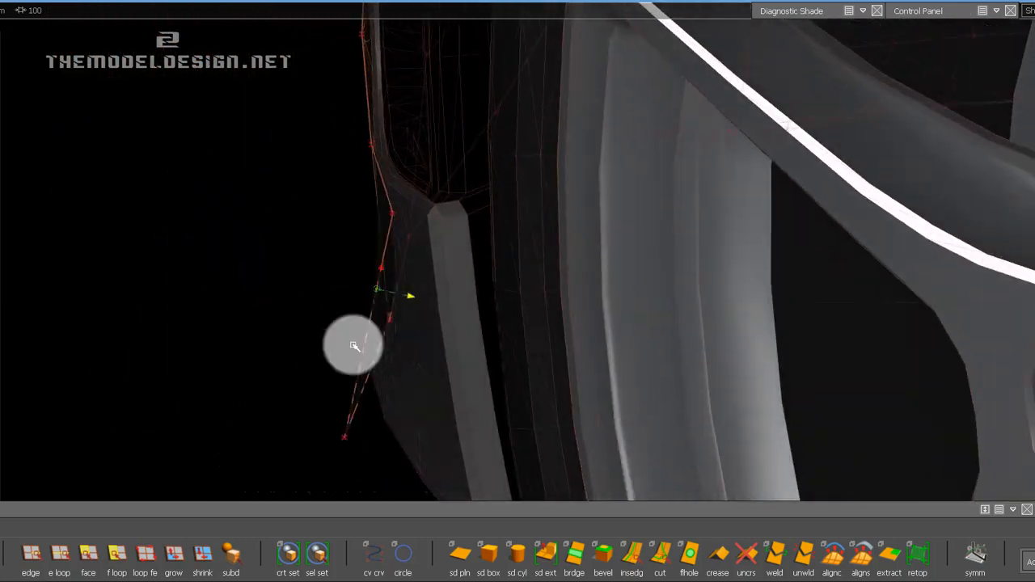
pyautogui.moveTo(329, 417); pyautogui.dragTo(384, 459)
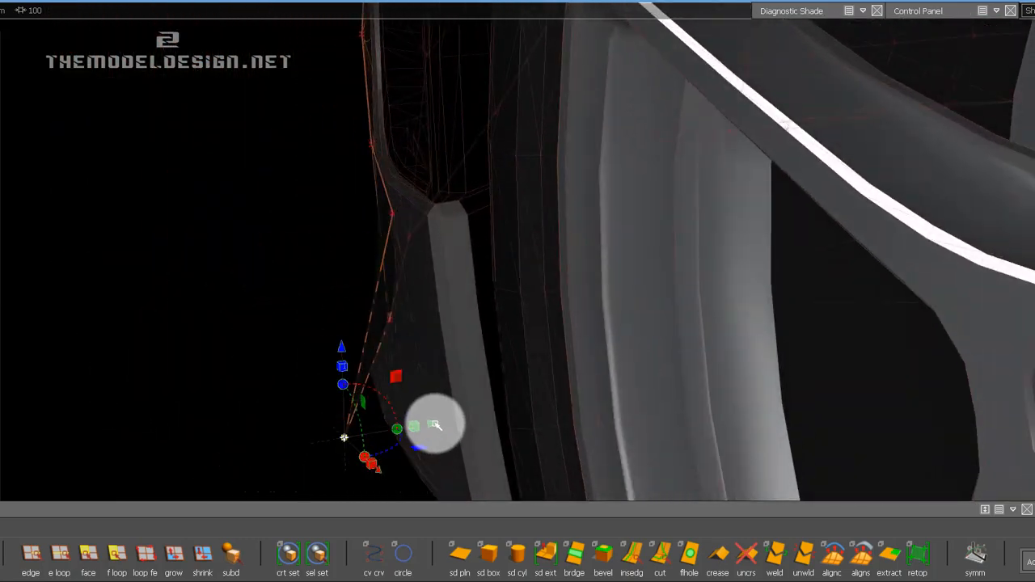
pyautogui.moveTo(434, 425); pyautogui.dragTo(534, 411)
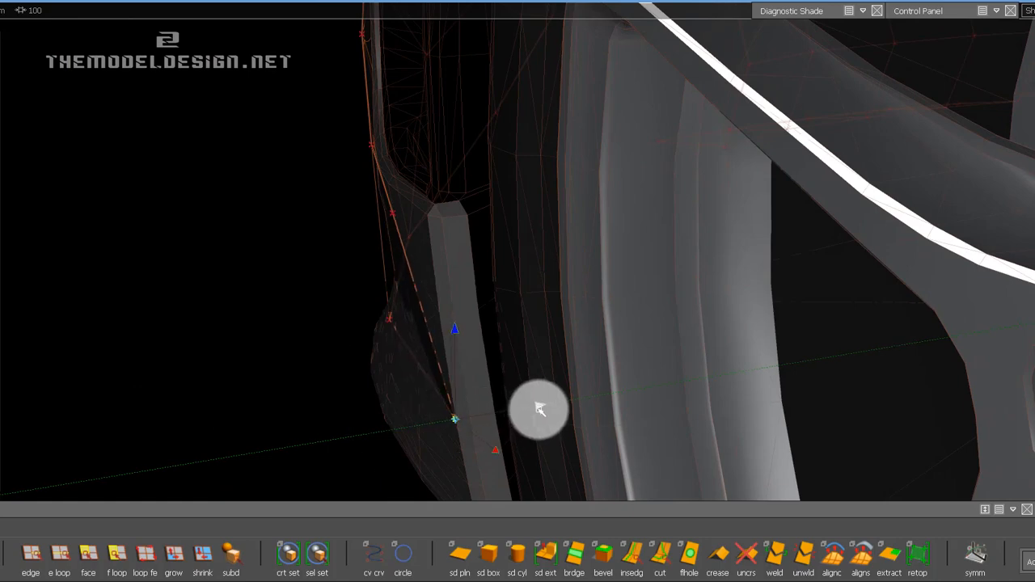
pyautogui.keyDown('alt'); pyautogui.keyDown('shift'); pyautogui.moveTo(412, 380); pyautogui.dragTo(568, 359); pyautogui.keyUp('shift'); pyautogui.keyUp('alt')
# Push the side panel's upper rear CV inboard to the body corner below the side intake.
pyautogui.click(442, 412)
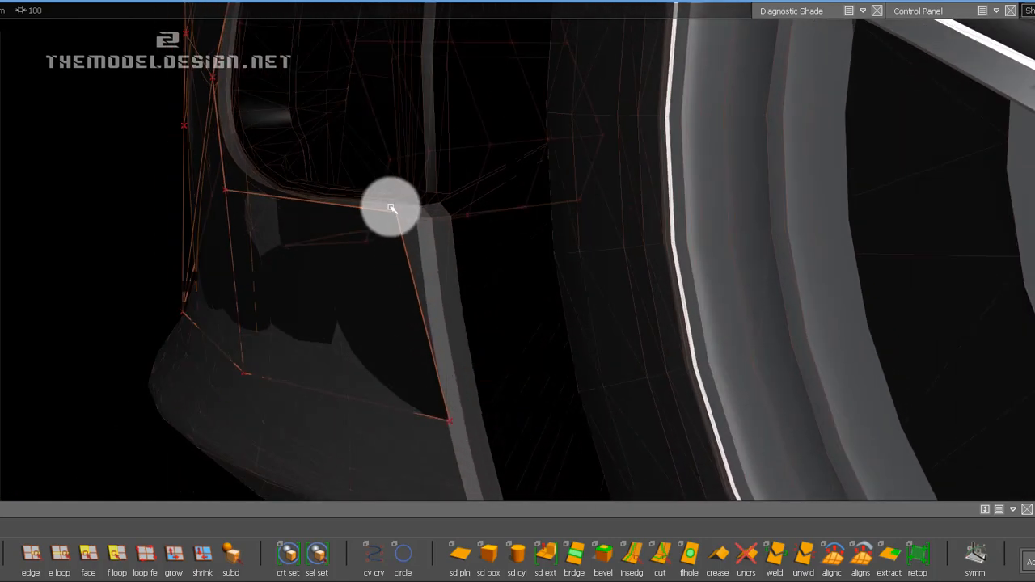
pyautogui.click(412, 227)
pyautogui.moveTo(469, 214); pyautogui.dragTo(477, 212)
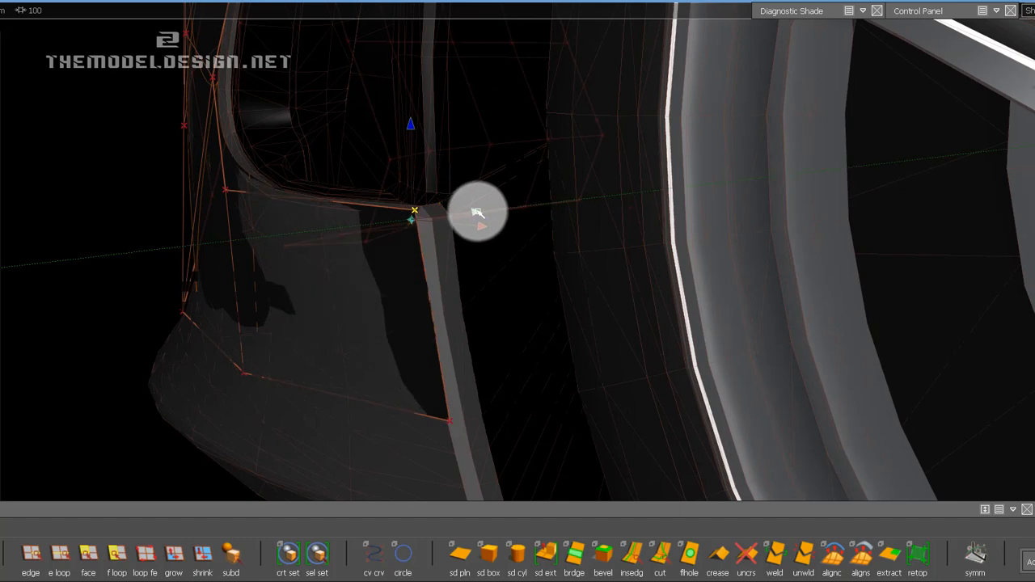
pyautogui.keyDown('alt'); pyautogui.keyDown('shift'); pyautogui.moveTo(228, 243); pyautogui.dragTo(263, 226); pyautogui.keyUp('shift'); pyautogui.keyUp('alt')
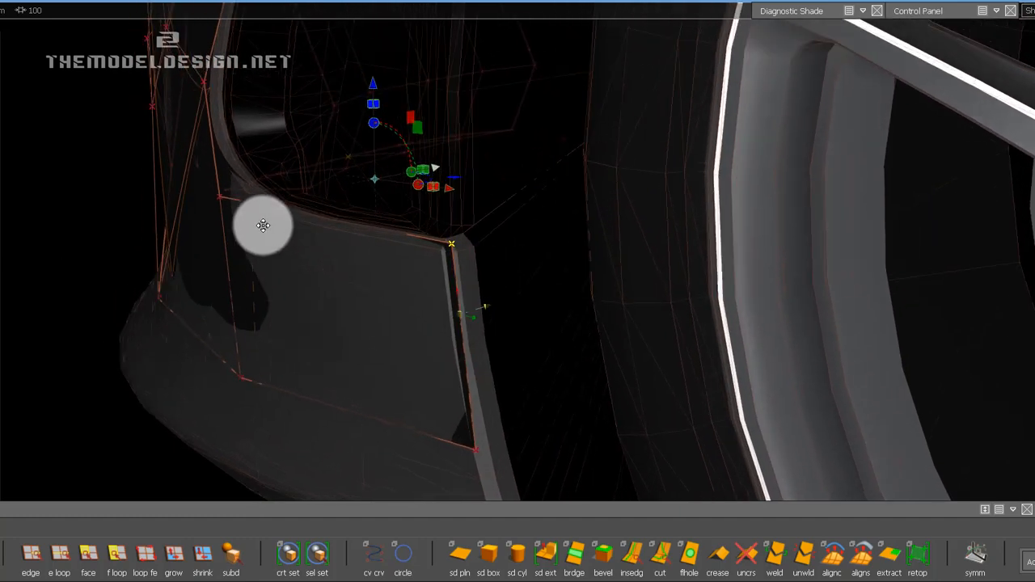
# Insert a vertical edge through the middle of the side panel below the intake.
pyautogui.click(298, 448)
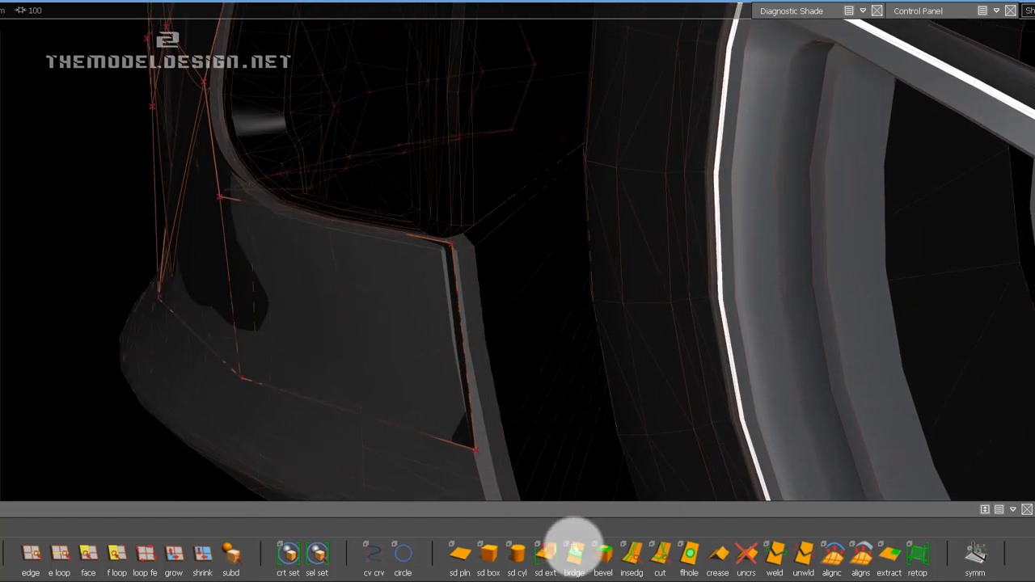
pyautogui.click(631, 555)
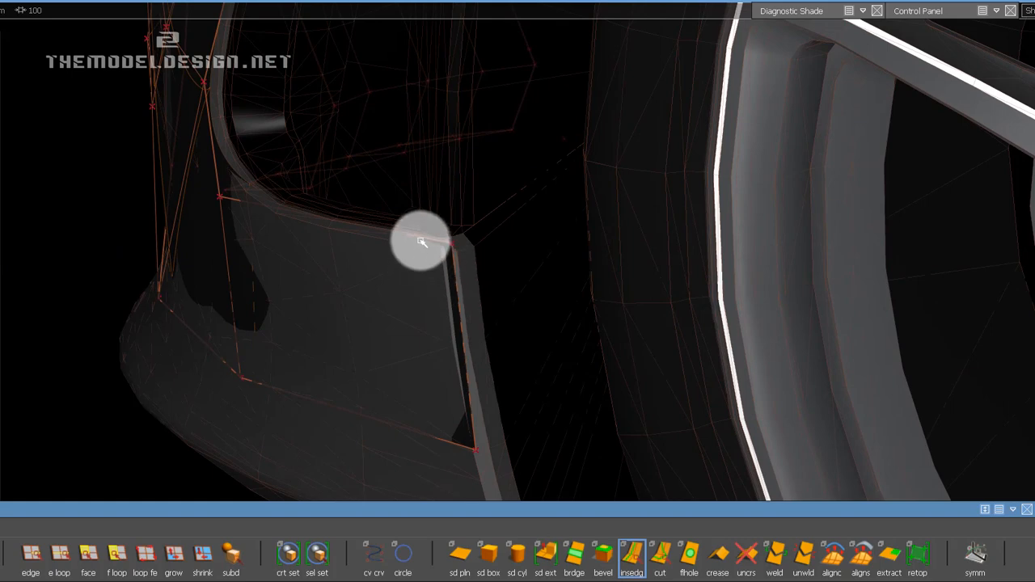
pyautogui.moveTo(421, 242); pyautogui.dragTo(323, 254)
pyautogui.keyDown('alt'); pyautogui.keyDown('shift'); pyautogui.moveTo(278, 283); pyautogui.dragTo(298, 290); pyautogui.keyUp('shift'); pyautogui.keyUp('alt')
pyautogui.click(31, 564)
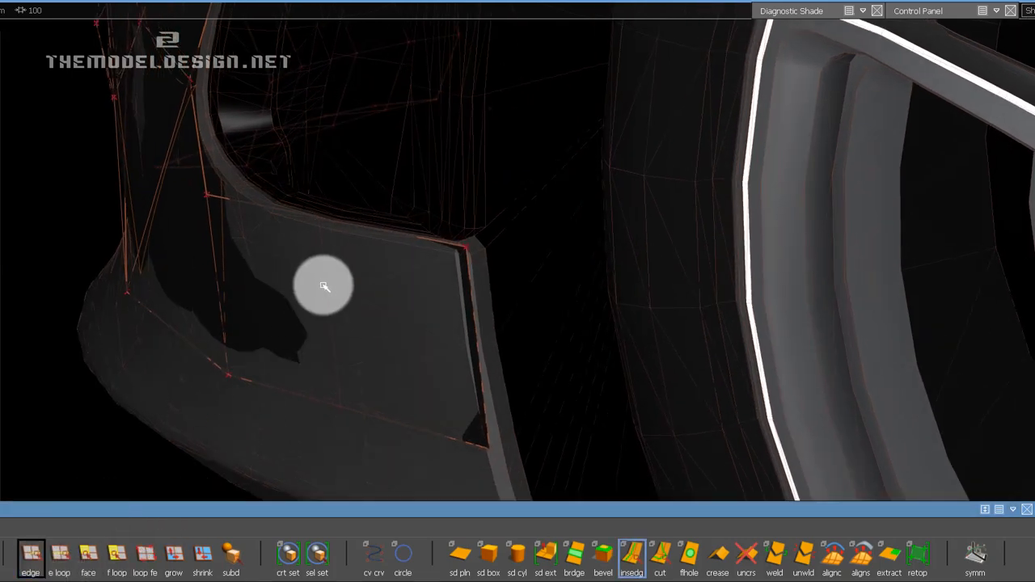
pyautogui.click(328, 314)
pyautogui.keyDown('ctrl'); pyautogui.keyDown('shift'); pyautogui.moveTo(396, 293); pyautogui.dragTo(396, 261, button='right'); pyautogui.keyUp('shift'); pyautogui.keyUp('ctrl')
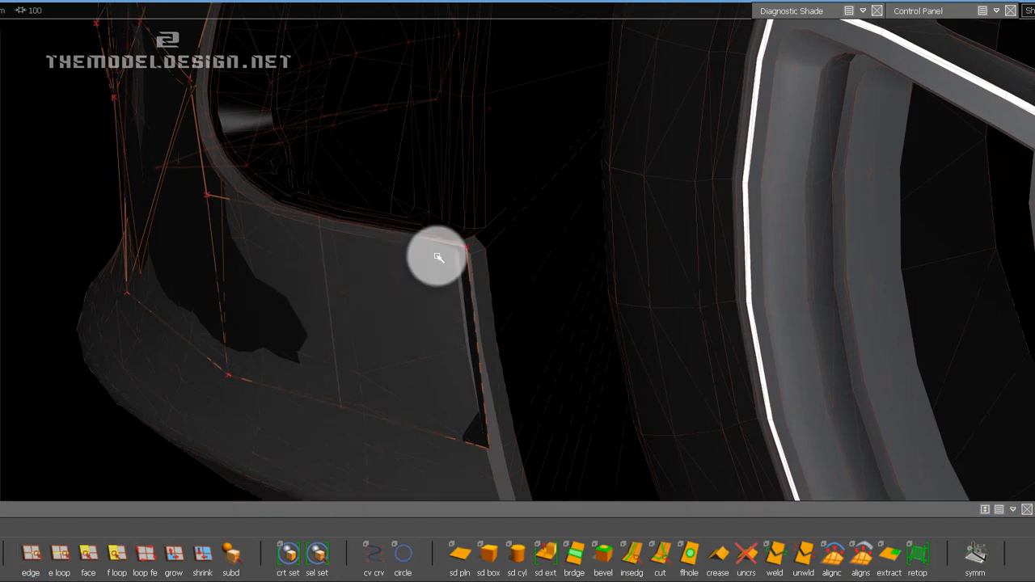
# Pull the lower CV of the side panel's middle edge outward to follow the body surface.
pyautogui.keyDown('alt'); pyautogui.keyDown('shift'); pyautogui.moveTo(404, 265); pyautogui.dragTo(383, 270); pyautogui.keyUp('shift'); pyautogui.keyUp('alt')
pyautogui.moveTo(410, 374); pyautogui.dragTo(383, 332)
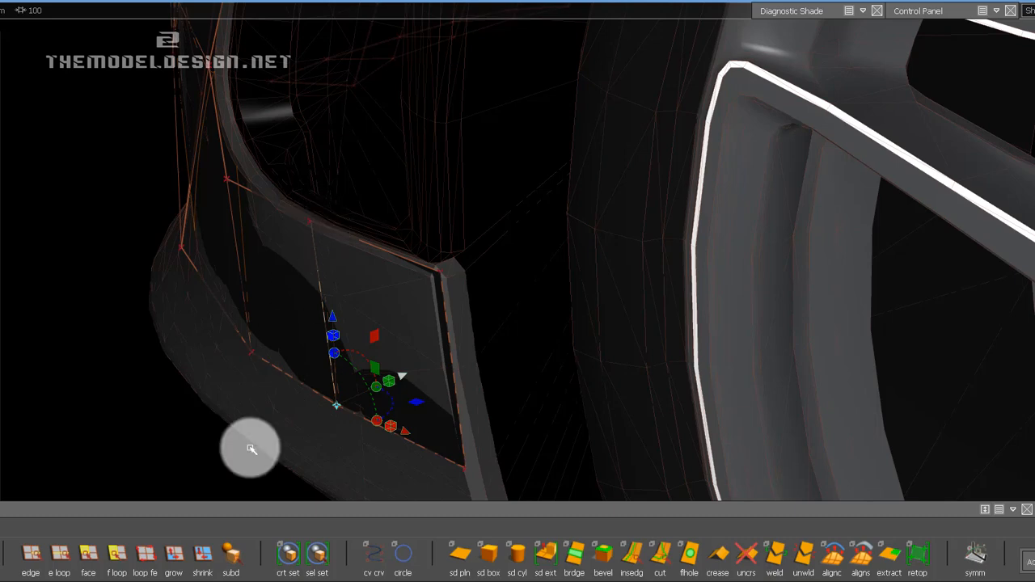
pyautogui.moveTo(222, 311); pyautogui.dragTo(308, 222, button='right')
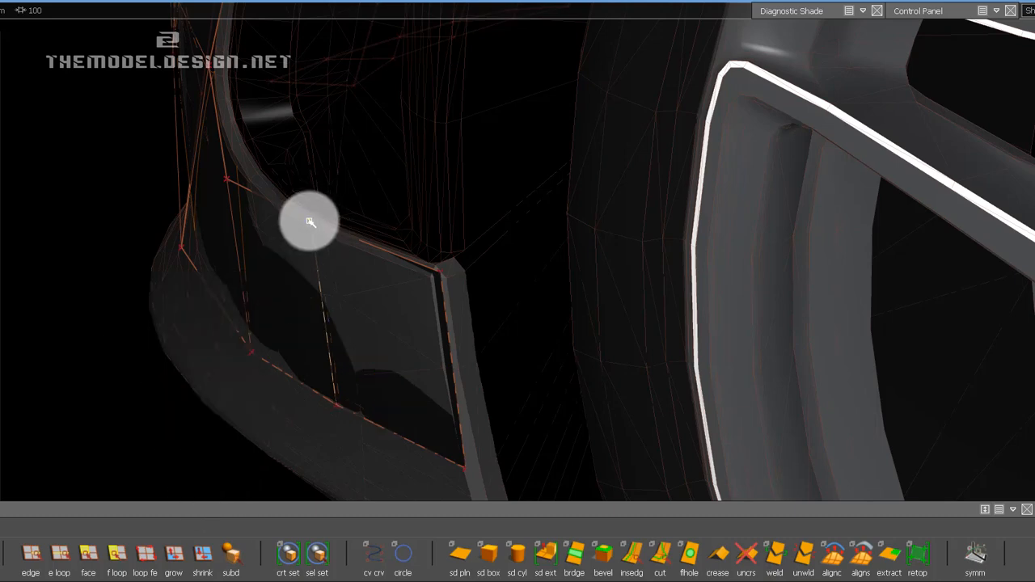
pyautogui.moveTo(353, 187)
pyautogui.mouseDown(button='right')
pyautogui.moveTo(353, 213)
pyautogui.moveTo(362, 183)
pyautogui.mouseUp(button='right')
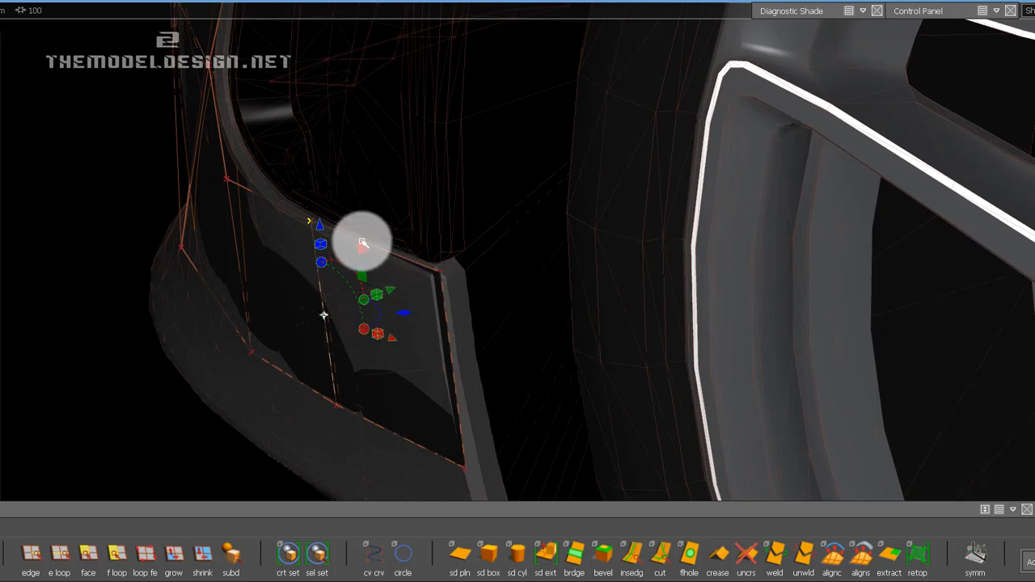
# Pull the middle edge's upper CV and the side panel's upper rear CV outward along the intake's lower edge.
pyautogui.keyDown('alt'); pyautogui.moveTo(362, 243); pyautogui.dragTo(339, 215); pyautogui.keyUp('alt')
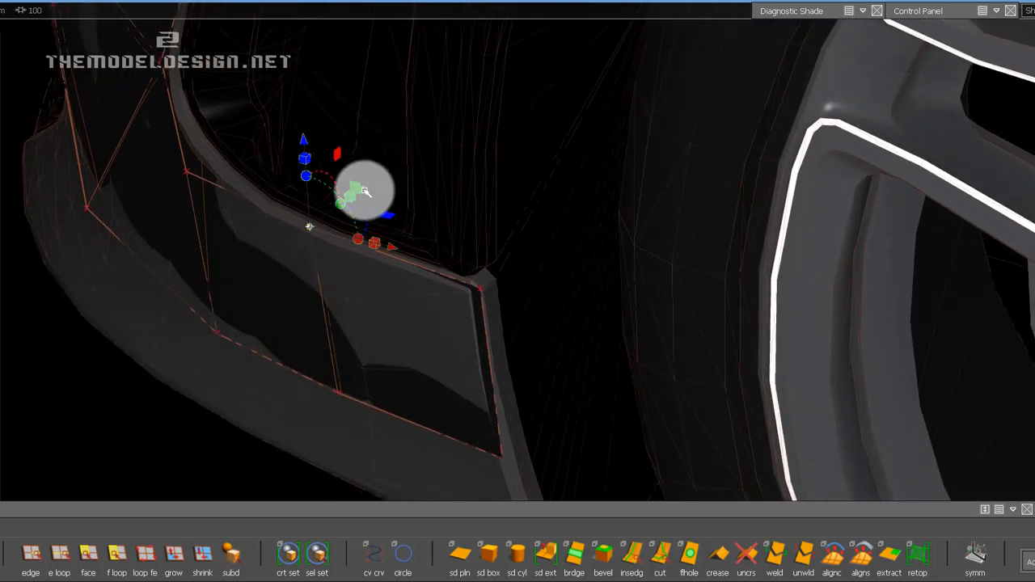
pyautogui.moveTo(362, 192); pyautogui.dragTo(359, 195)
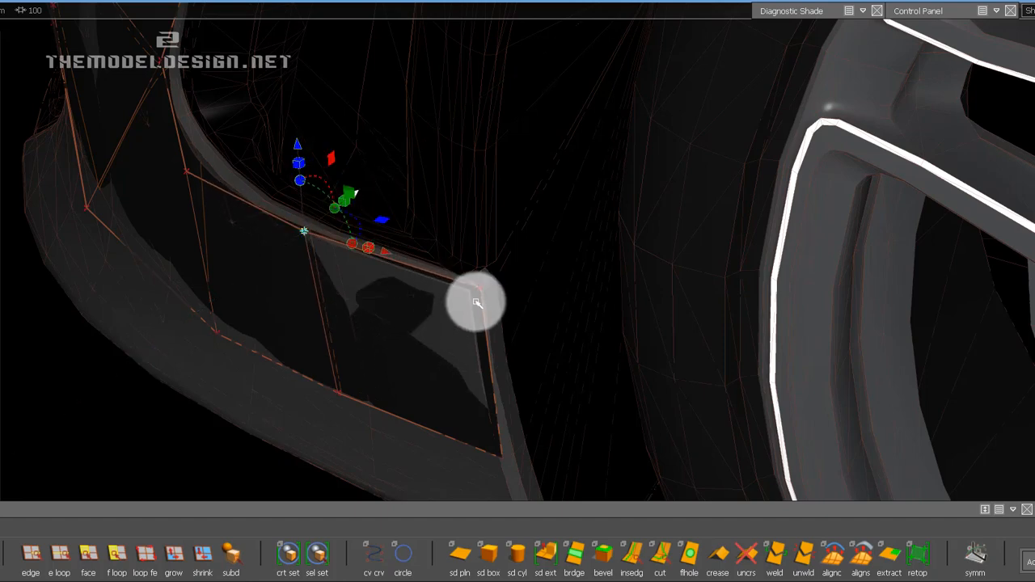
pyautogui.click(480, 291)
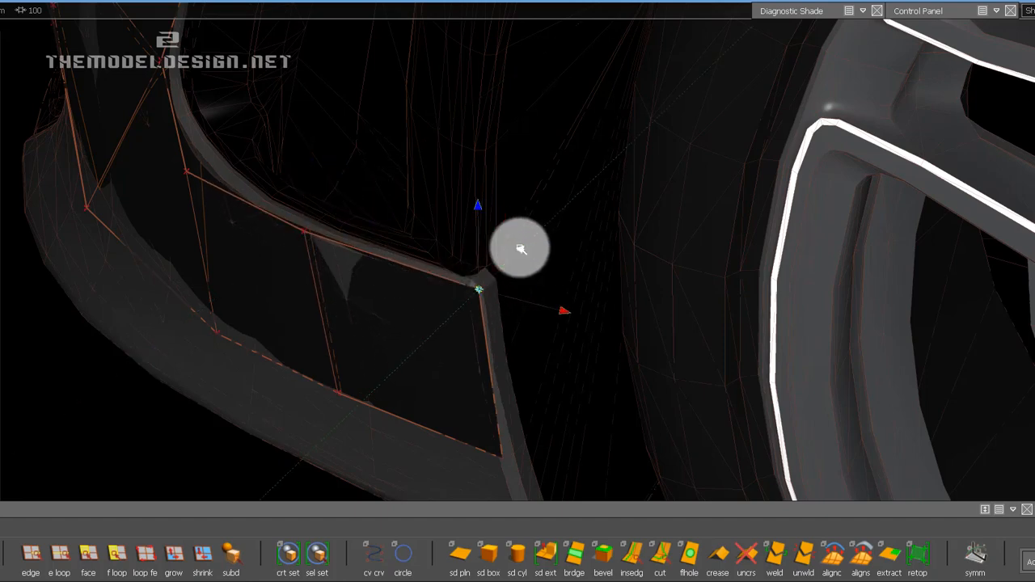
pyautogui.moveTo(518, 249); pyautogui.dragTo(519, 248)
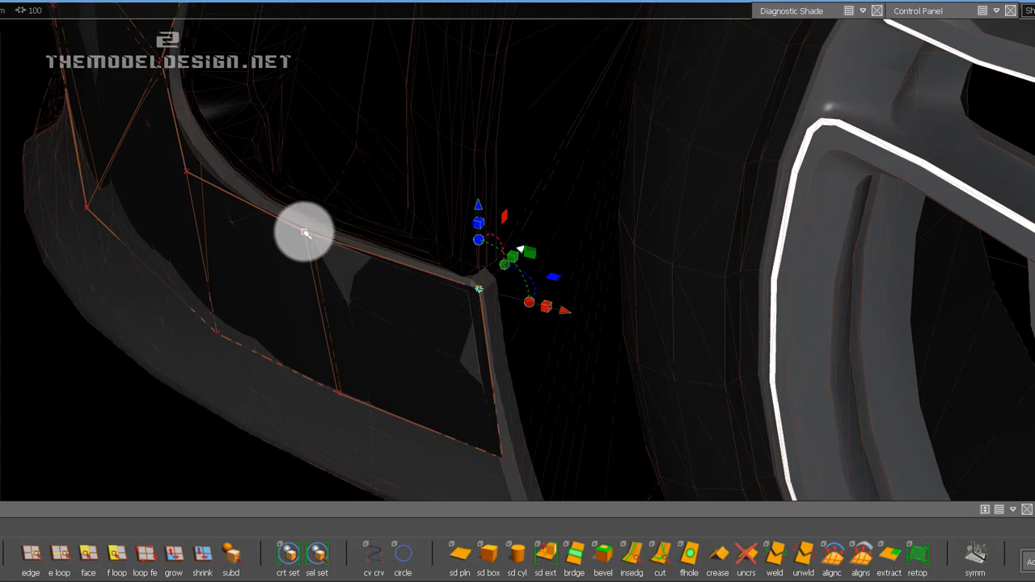
# Try to slide both CVs of the side panel's middle edge rearward along the panel.
pyautogui.keyDown('alt'); pyautogui.moveTo(305, 233); pyautogui.dragTo(297, 363); pyautogui.keyUp('alt')
pyautogui.click(329, 363)
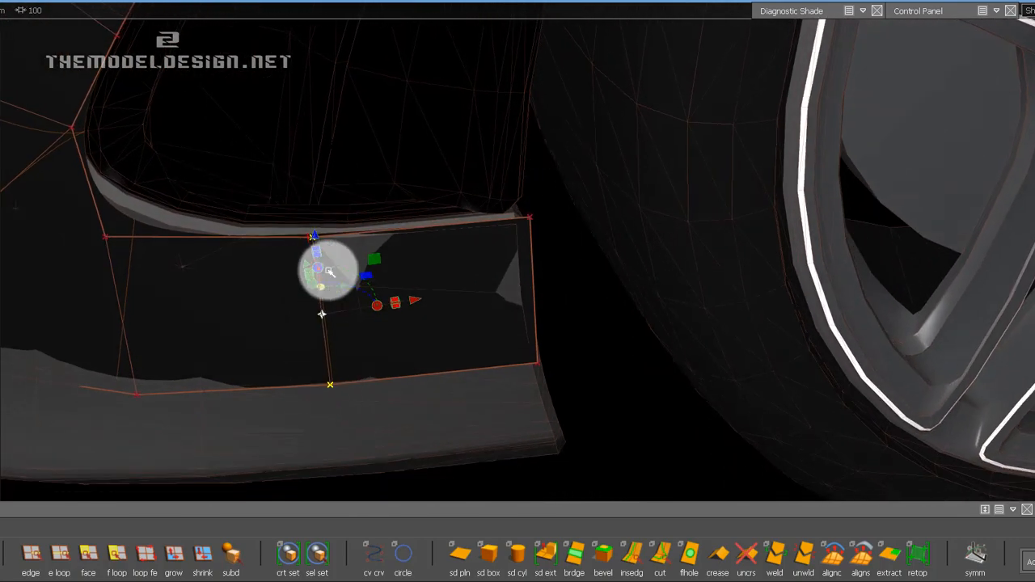
pyautogui.moveTo(419, 299); pyautogui.dragTo(432, 300)
pyautogui.hotkey('ctrl', 'z')
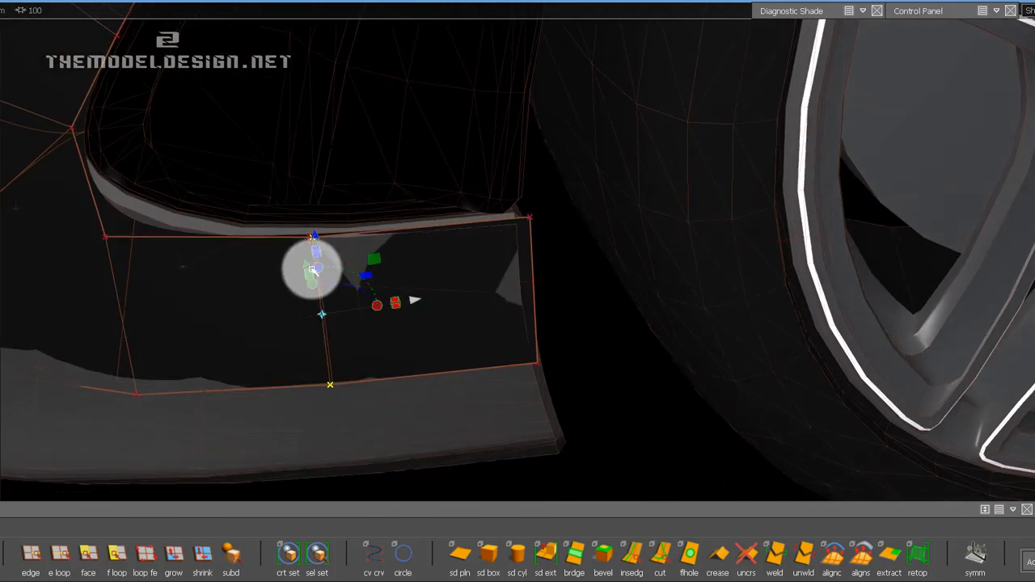
pyautogui.keyDown('alt'); pyautogui.moveTo(312, 269); pyautogui.dragTo(1029, 101); pyautogui.keyUp('alt')
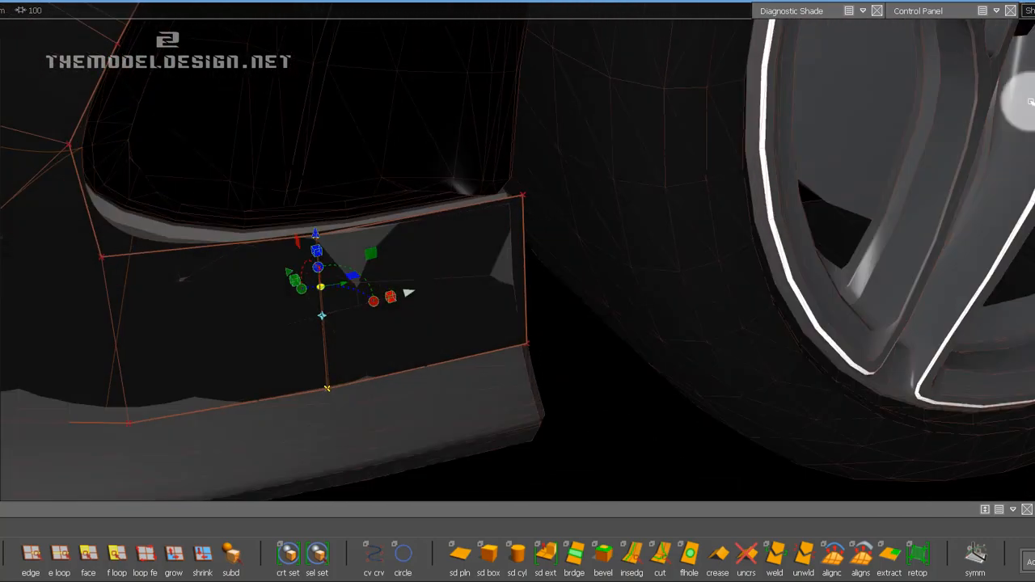
# Reposition both CVs of the side panel's middle edge along the car's length.
pyautogui.keyDown('alt'); pyautogui.moveTo(814, 119); pyautogui.dragTo(384, 162); pyautogui.keyUp('alt')
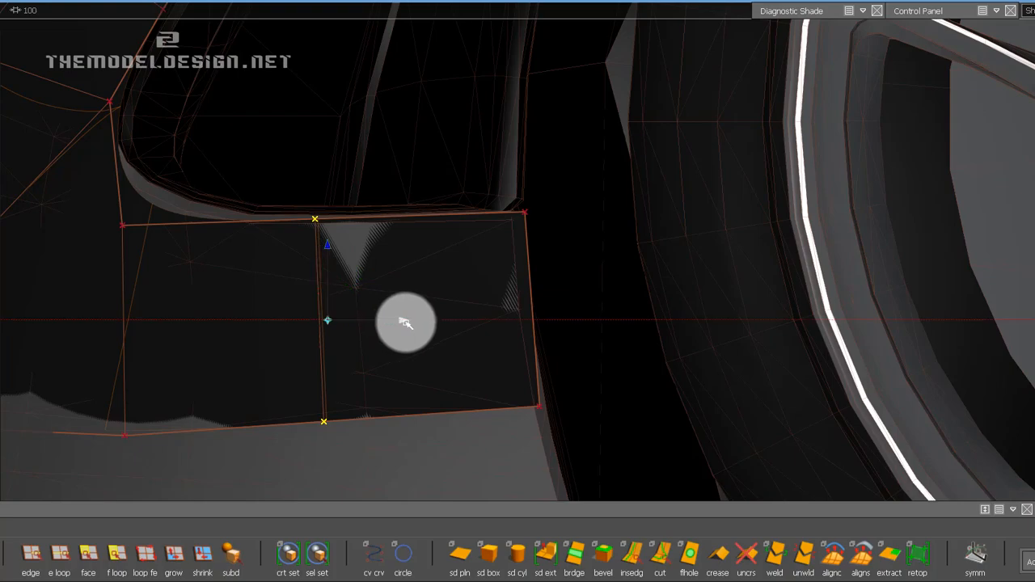
pyautogui.keyDown('alt'); pyautogui.moveTo(393, 302); pyautogui.dragTo(429, 256); pyautogui.keyUp('alt')
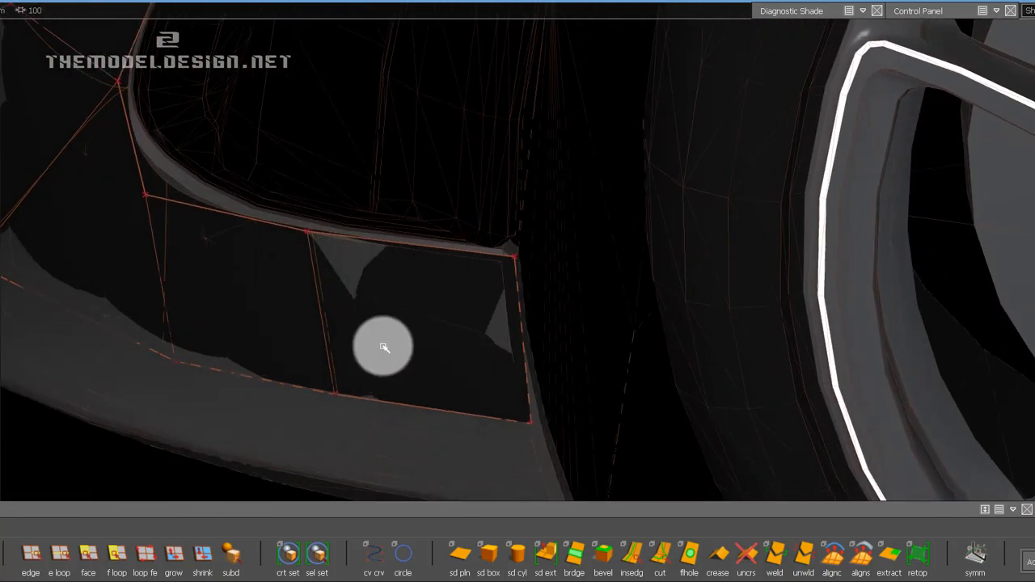
pyautogui.moveTo(287, 204); pyautogui.dragTo(335, 258)
# Adjust the lower CV of the side panel's middle edge sideways to fit the body surface, and save the file.
pyautogui.moveTo(308, 359); pyautogui.dragTo(370, 428)
pyautogui.moveTo(414, 325); pyautogui.dragTo(428, 326)
pyautogui.moveTo(362, 275); pyautogui.dragTo(358, 276)
pyautogui.click(227, 381)
pyautogui.keyDown('alt'); pyautogui.keyDown('shift'); pyautogui.moveTo(374, 357); pyautogui.dragTo(289, 374); pyautogui.keyUp('shift'); pyautogui.keyUp('alt')
pyautogui.keyDown('alt'); pyautogui.keyDown('shift'); pyautogui.moveTo(327, 394); pyautogui.dragTo(342, 357, button='middle'); pyautogui.keyUp('shift'); pyautogui.keyUp('alt')
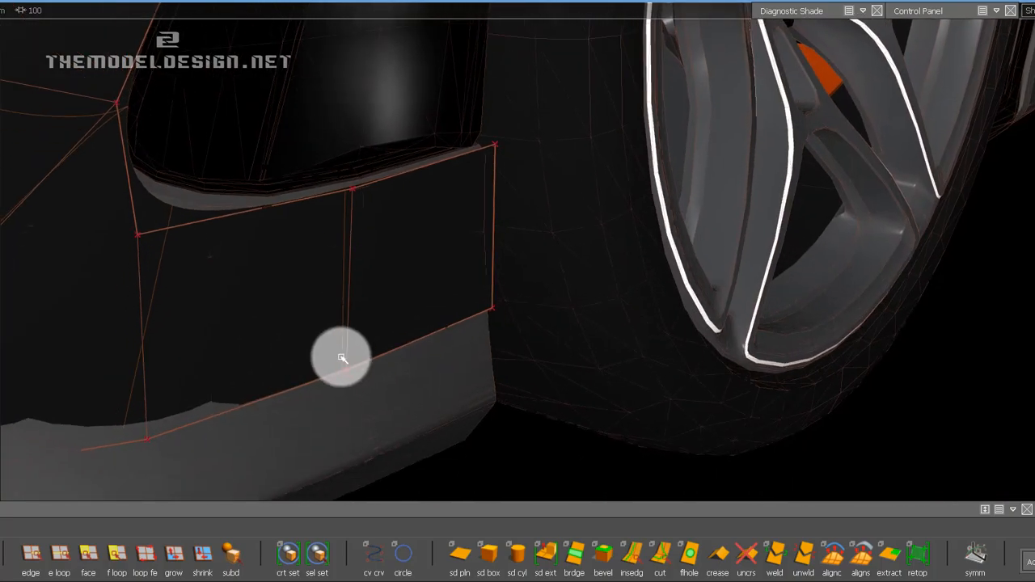
pyautogui.moveTo(342, 358); pyautogui.dragTo(371, 390)
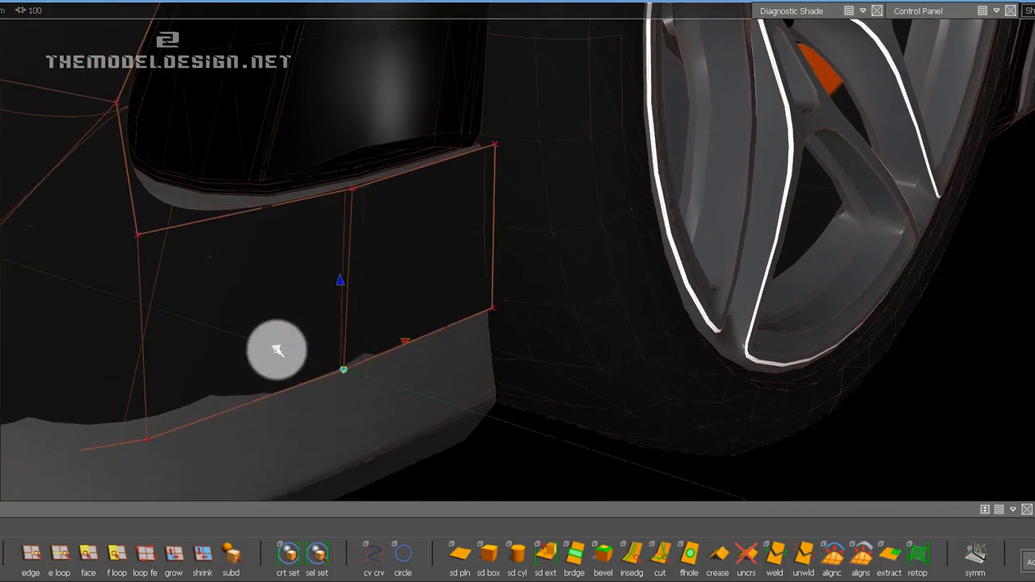
pyautogui.keyDown('alt'); pyautogui.moveTo(203, 348); pyautogui.dragTo(115, 55); pyautogui.keyUp('alt')
pyautogui.click(2, 3)
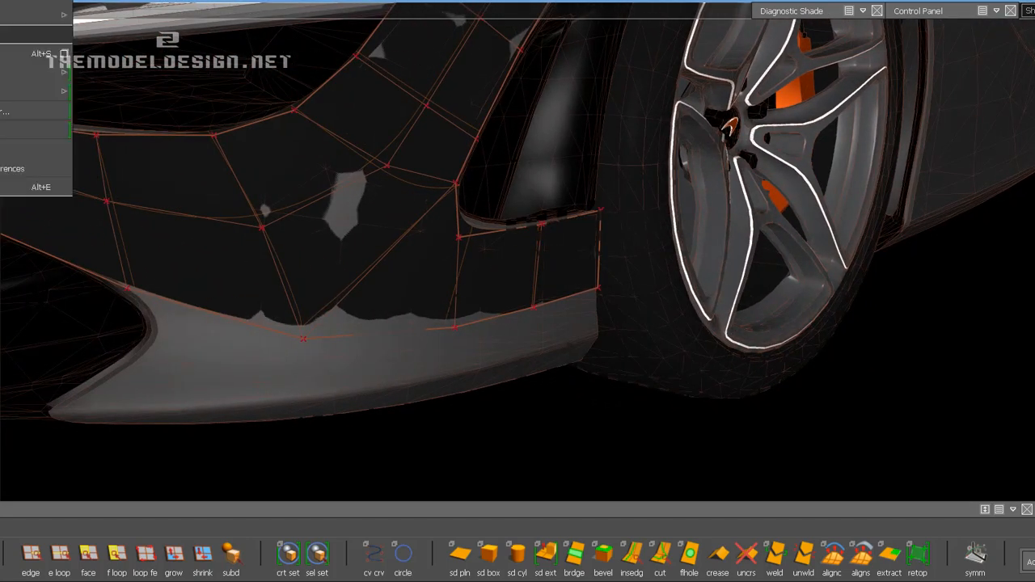
pyautogui.click(3, 51)
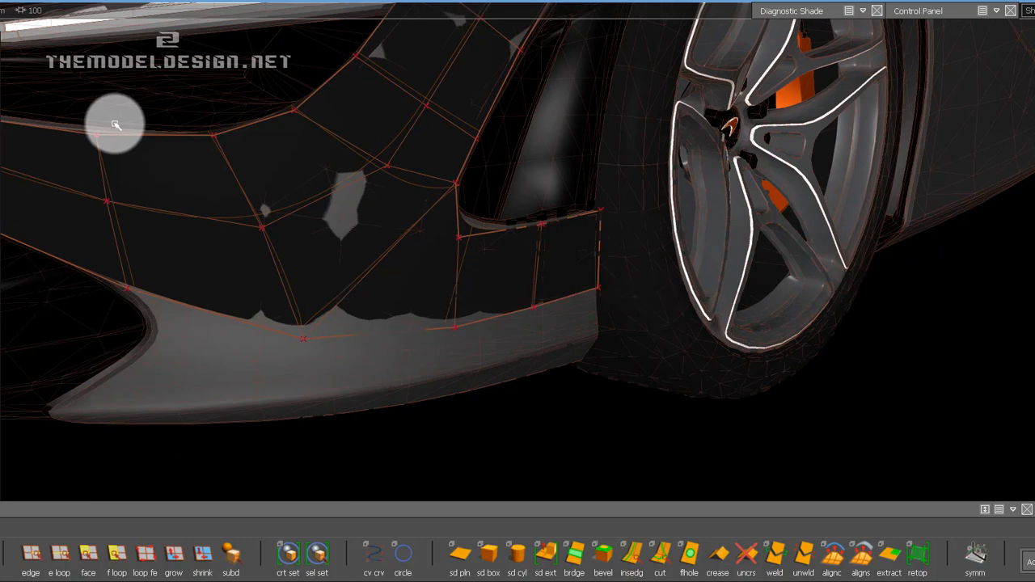
# Shift the middle CV of the bumper strip's inner edge, below the headlight opening, slightly toward the car's centre.
pyautogui.keyDown('alt'); pyautogui.keyDown('shift'); pyautogui.moveTo(444, 173); pyautogui.dragTo(455, 162); pyautogui.keyUp('shift'); pyautogui.keyUp('alt')
pyautogui.keyDown('alt'); pyautogui.keyDown('shift'); pyautogui.moveTo(455, 161); pyautogui.dragTo(463, 164, button='right'); pyautogui.keyUp('shift'); pyautogui.keyUp('alt')
pyautogui.keyDown('alt'); pyautogui.keyDown('shift'); pyautogui.moveTo(462, 164); pyautogui.dragTo(453, 213, button='middle'); pyautogui.keyUp('shift'); pyautogui.keyUp('alt')
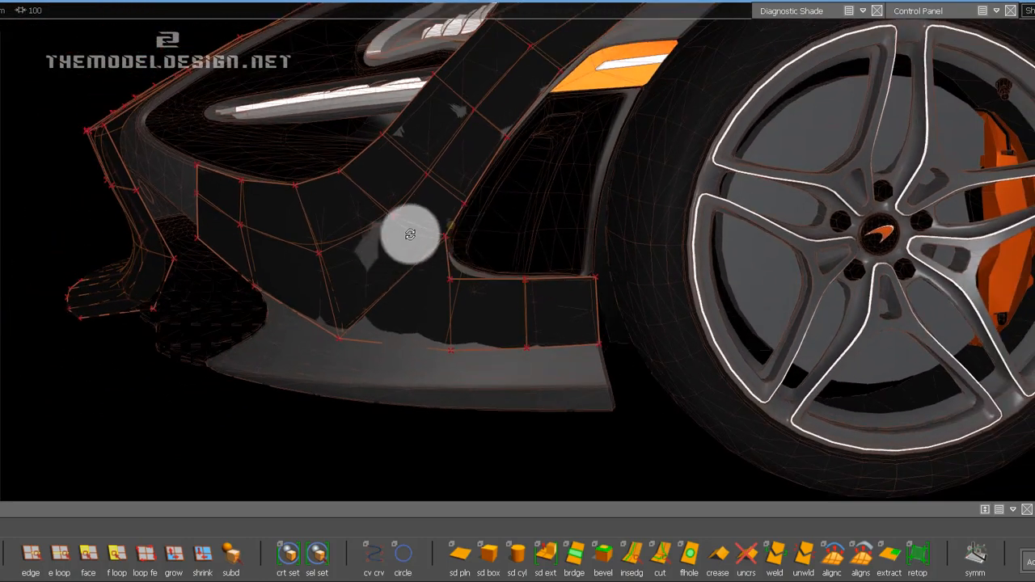
pyautogui.keyDown('alt'); pyautogui.keyDown('shift'); pyautogui.moveTo(409, 234); pyautogui.dragTo(546, 216); pyautogui.keyUp('shift'); pyautogui.keyUp('alt')
pyautogui.keyDown('alt'); pyautogui.moveTo(455, 169); pyautogui.dragTo(1034, 74); pyautogui.keyUp('alt')
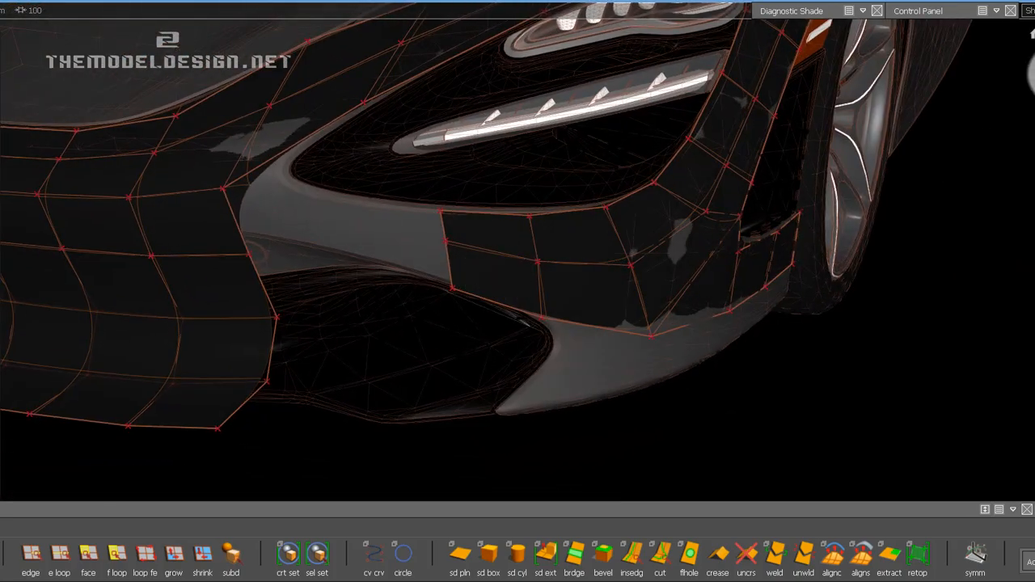
pyautogui.keyDown('alt'); pyautogui.moveTo(580, 201); pyautogui.dragTo(580, 289); pyautogui.keyUp('alt')
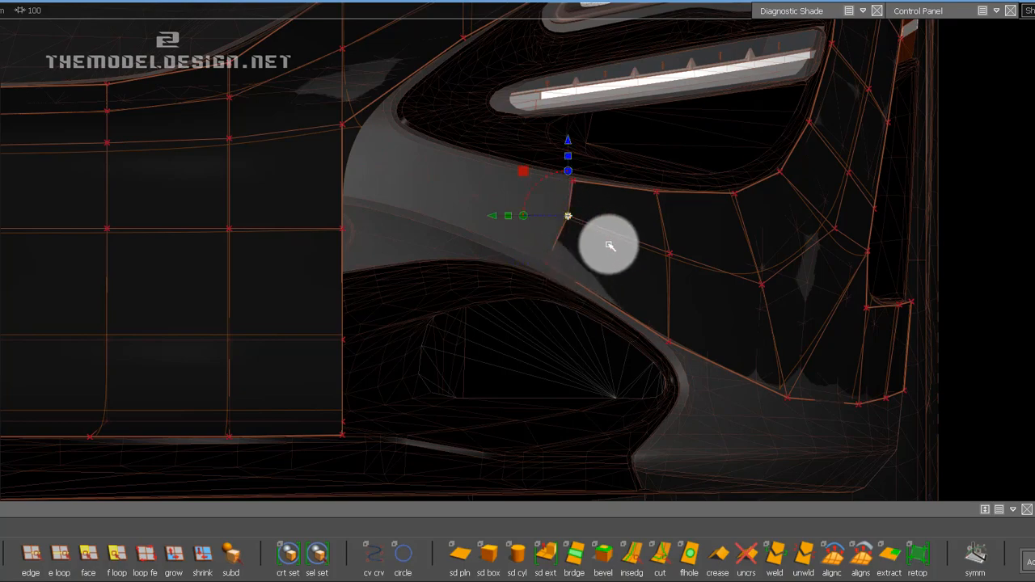
pyautogui.click(564, 261)
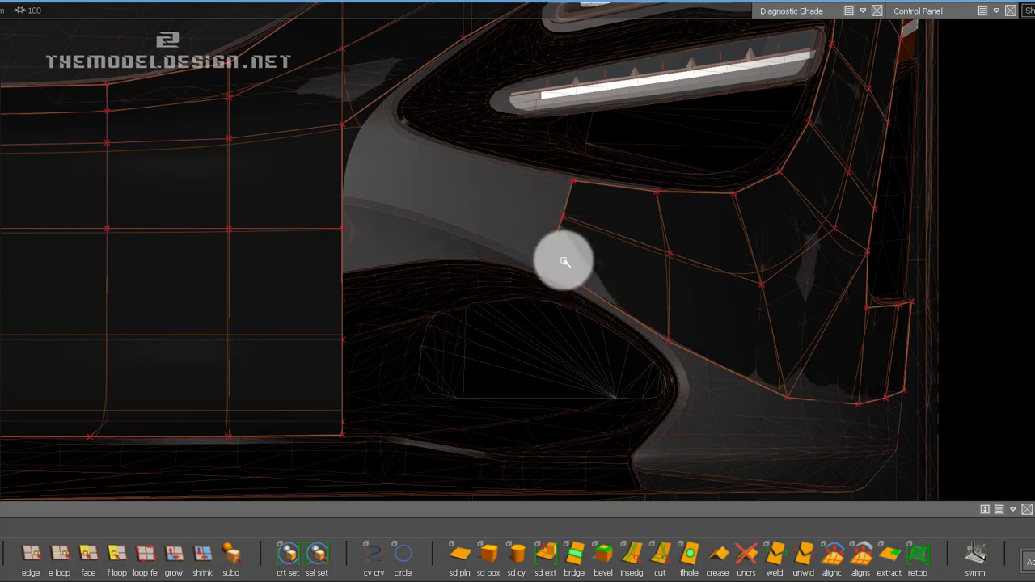
# Position the lower CV of the strip's inner edge along the lower intake's rim, and save the file.
pyautogui.click(558, 281)
pyautogui.keyDown('alt'); pyautogui.keyDown('shift'); pyautogui.moveTo(628, 259); pyautogui.dragTo(957, 105); pyautogui.keyUp('shift'); pyautogui.keyUp('alt')
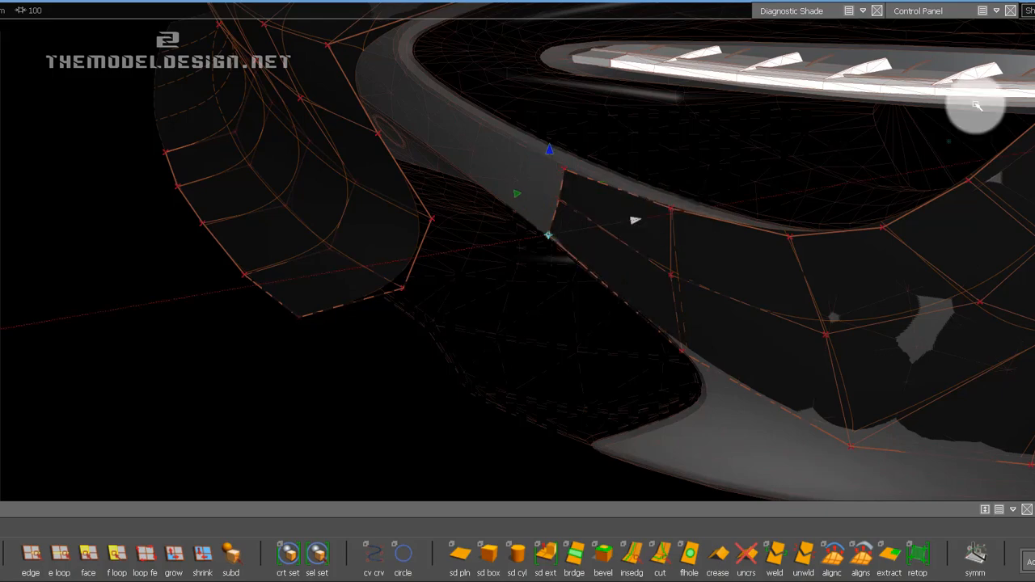
pyautogui.keyDown('alt'); pyautogui.keyDown('shift'); pyautogui.moveTo(860, 121); pyautogui.dragTo(612, 293); pyautogui.keyUp('shift'); pyautogui.keyUp('alt')
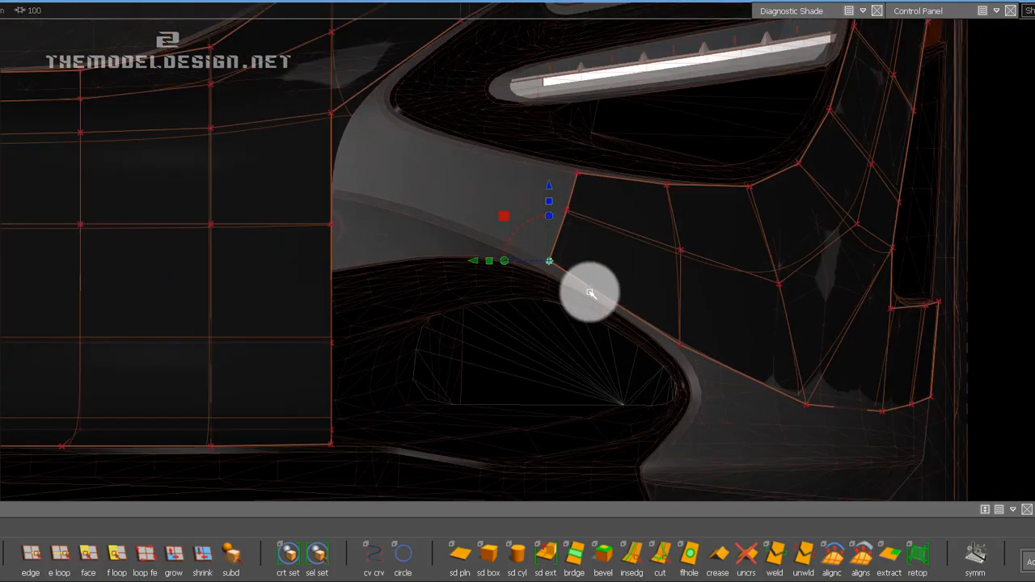
pyautogui.keyDown('alt'); pyautogui.keyDown('shift'); pyautogui.moveTo(591, 281); pyautogui.dragTo(578, 256, button='right'); pyautogui.keyUp('shift'); pyautogui.keyUp('alt')
pyautogui.keyDown('alt'); pyautogui.keyDown('shift'); pyautogui.moveTo(578, 256); pyautogui.dragTo(646, 311, button='middle'); pyautogui.keyUp('shift'); pyautogui.keyUp('alt')
pyautogui.click(2, 1)
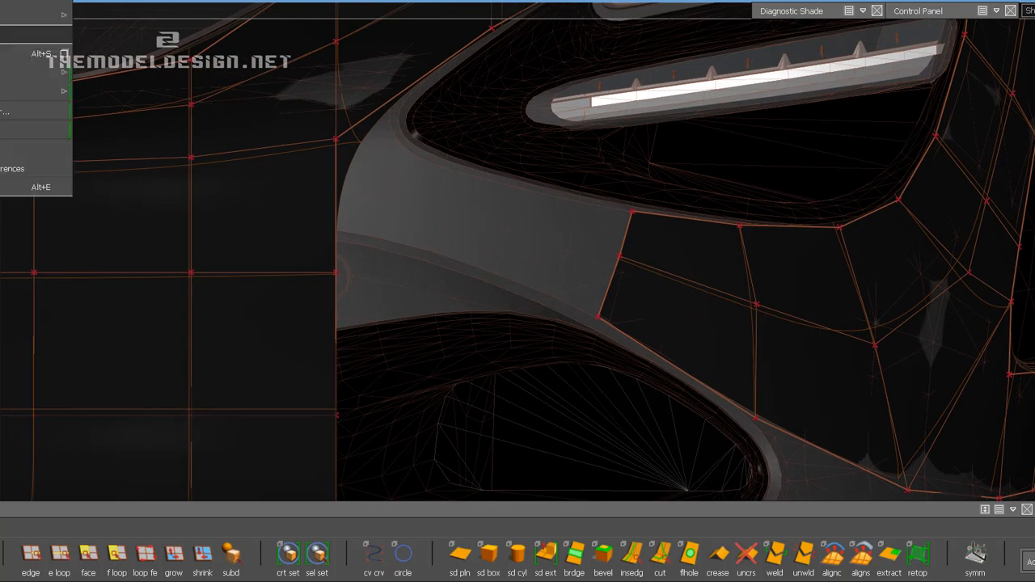
pyautogui.click(1, 51)
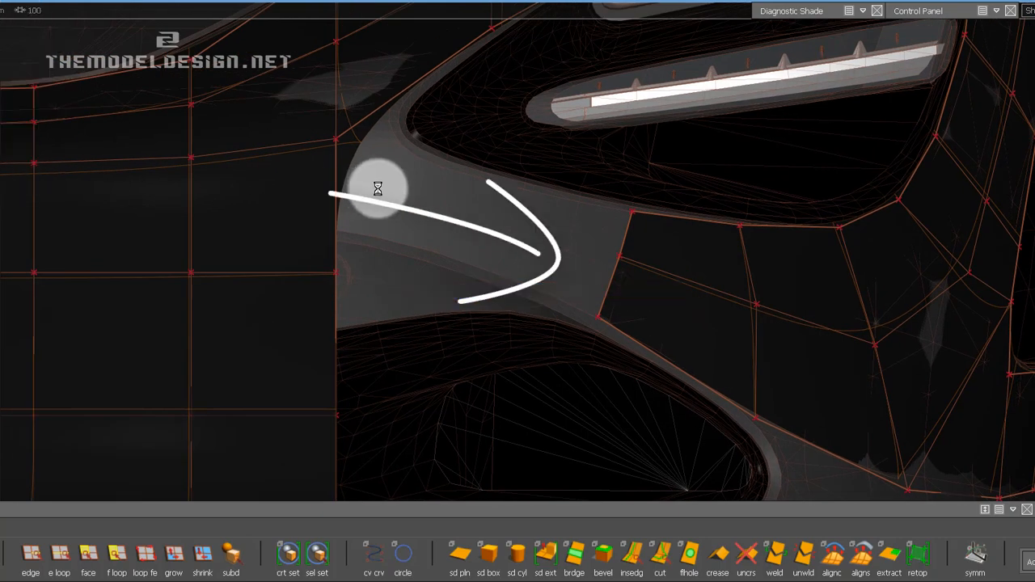
# Try to extrude the strip's two inner edges toward the centre panel with the Global direction type.
pyautogui.keyDown('alt'); pyautogui.moveTo(619, 250); pyautogui.dragTo(529, 300, button='middle'); pyautogui.keyUp('alt')
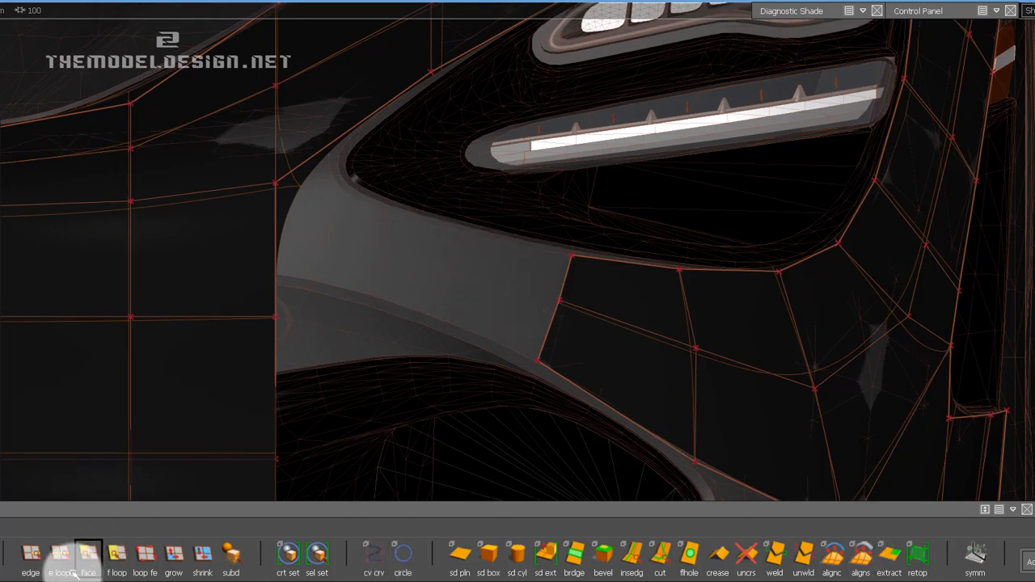
pyautogui.click(30, 553)
pyautogui.click(566, 284)
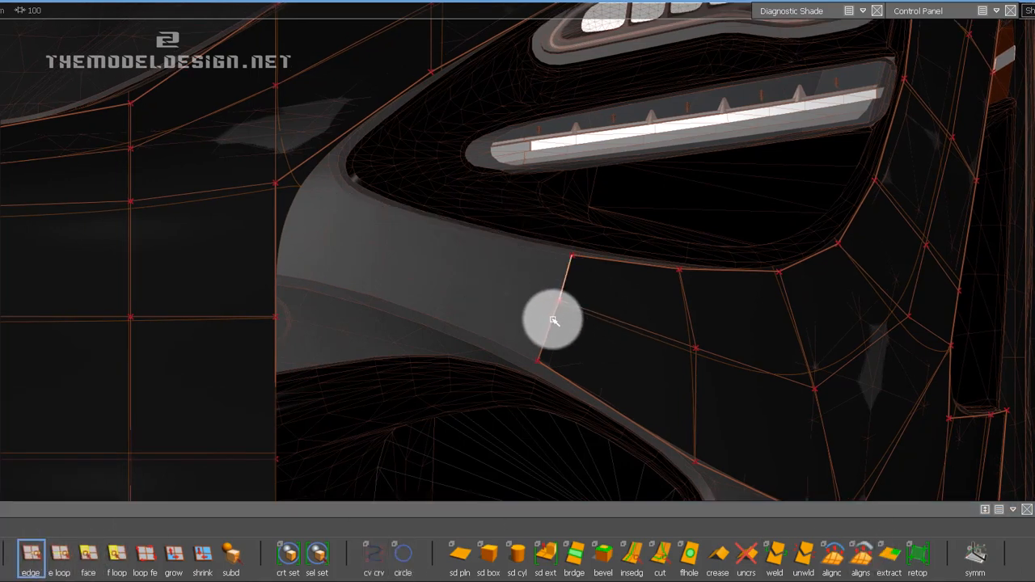
pyautogui.click(545, 554)
pyautogui.click(567, 304)
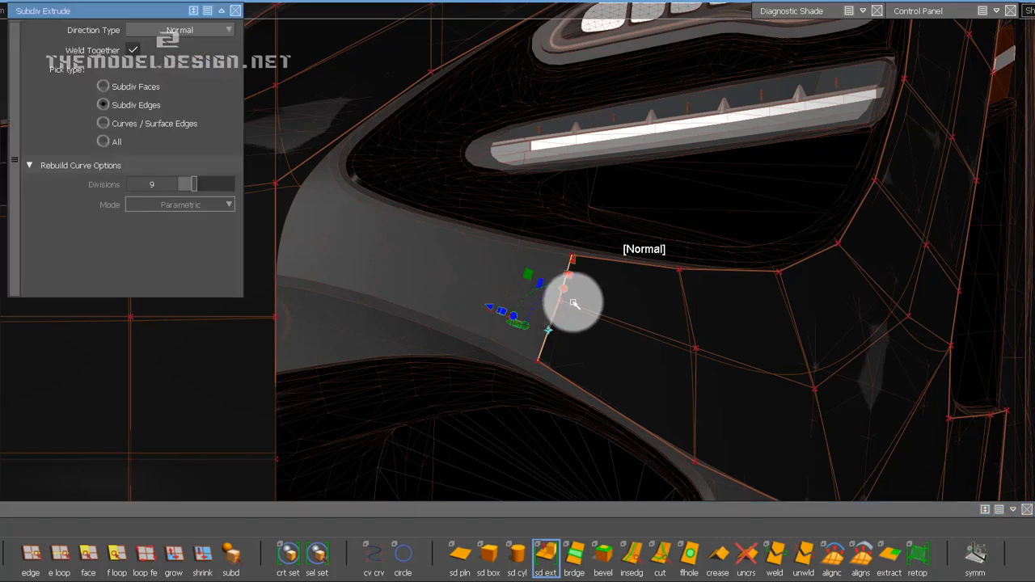
pyautogui.click(209, 33)
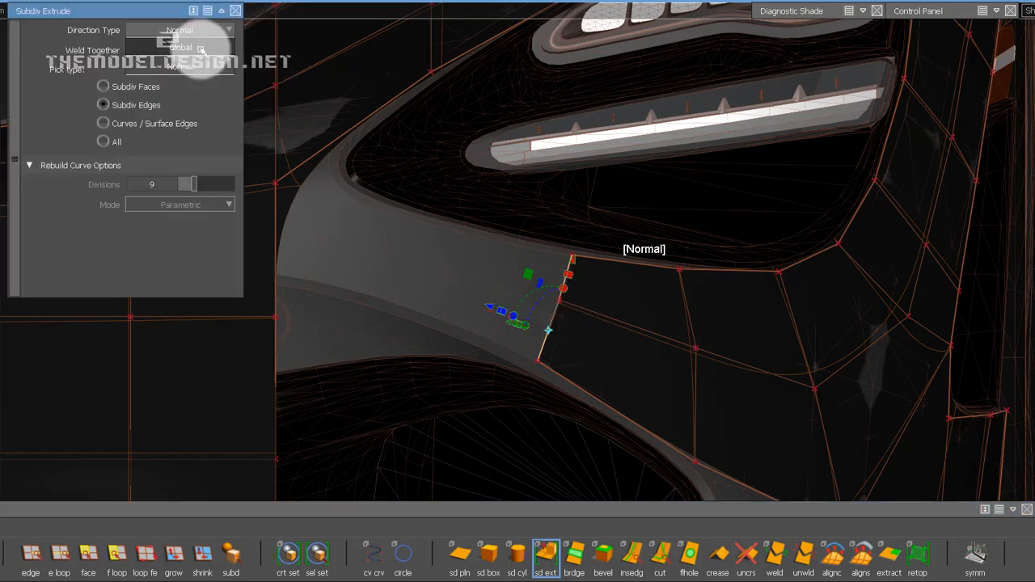
pyautogui.click(201, 51)
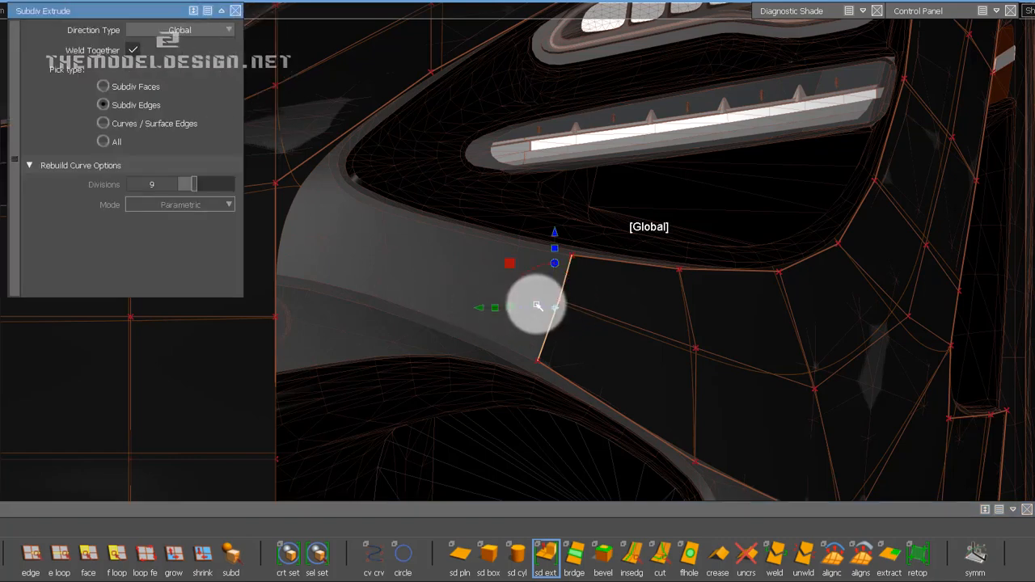
pyautogui.moveTo(551, 307); pyautogui.dragTo(478, 291)
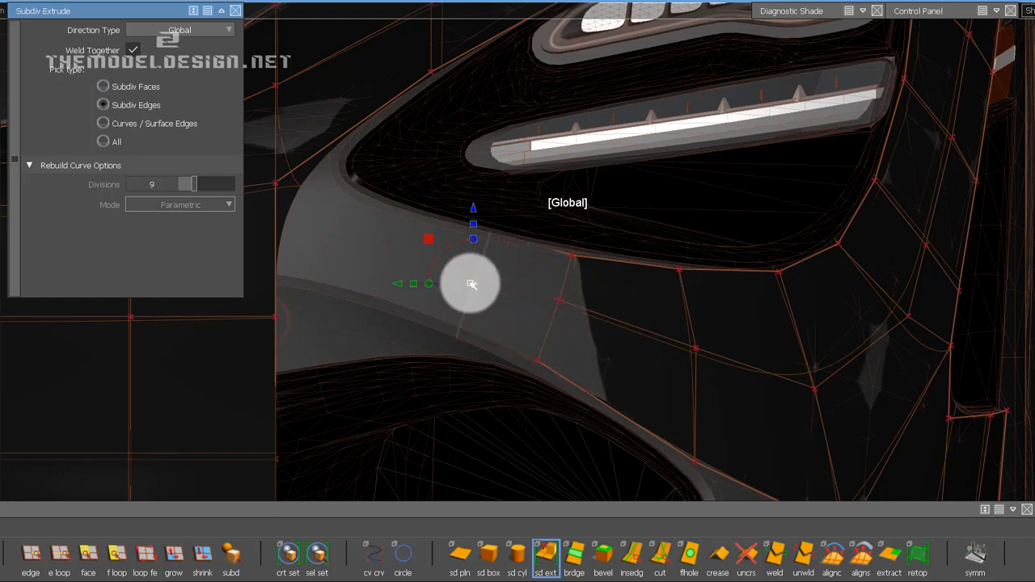
pyautogui.hotkey('ctrl', 'z')
# Extrude the strip's two inner edges toward the centre panel with the direction type set to Normal.
pyautogui.click(176, 28)
pyautogui.click(178, 62)
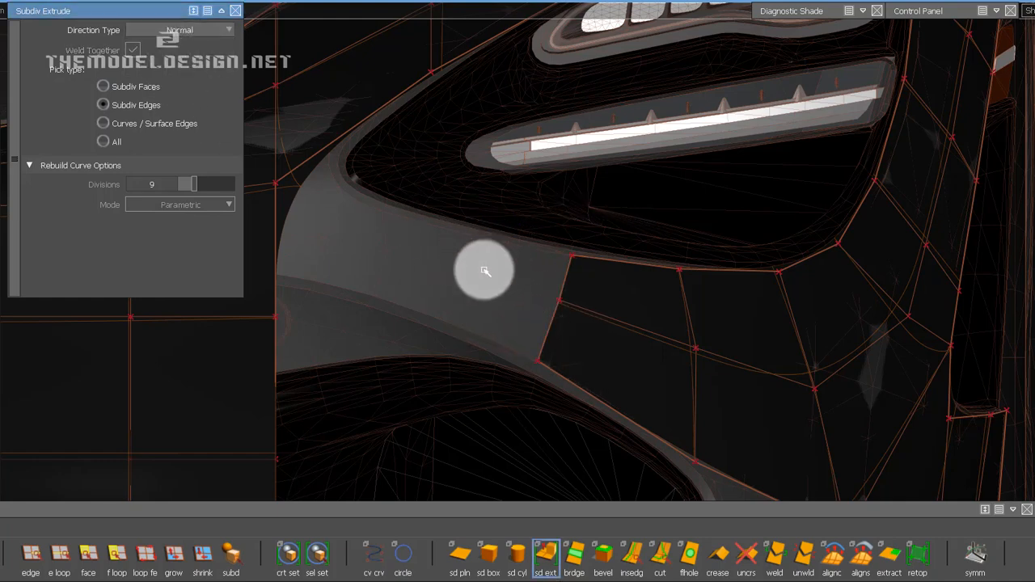
pyautogui.click(549, 323)
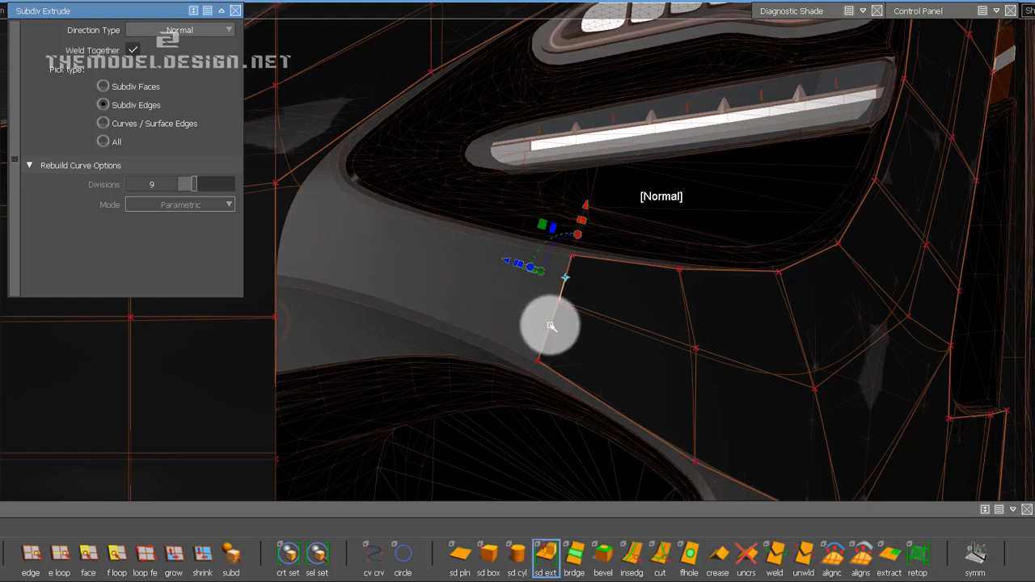
pyautogui.moveTo(551, 326); pyautogui.dragTo(398, 301)
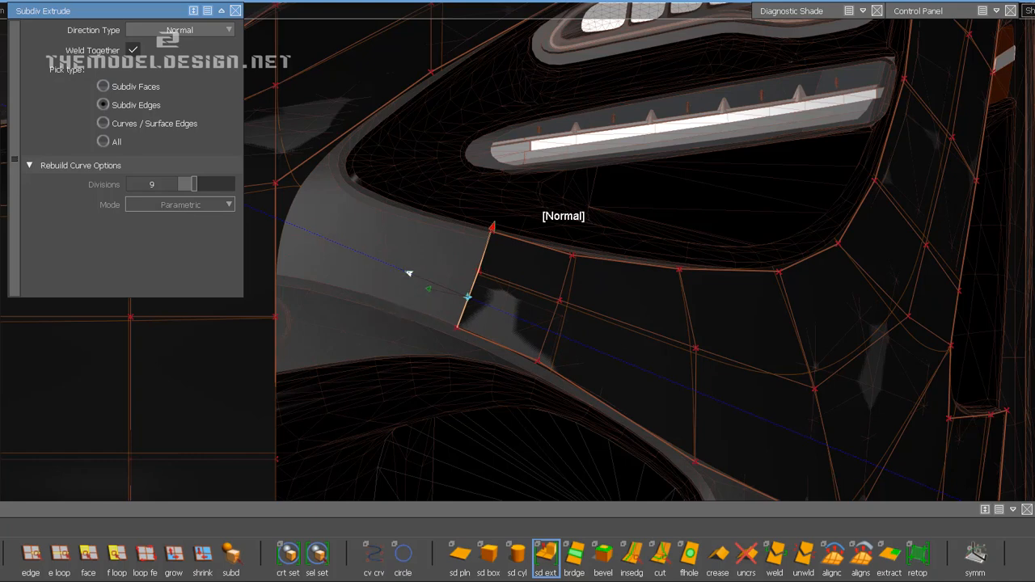
# Extrude the strip's inner edges two more segments toward the centre panel, scaling the last edges to fit beneath the headlight opening.
pyautogui.keyDown('alt'); pyautogui.keyDown('shift'); pyautogui.moveTo(711, 353); pyautogui.dragTo(853, 376, button='middle'); pyautogui.keyUp('shift'); pyautogui.keyUp('alt')
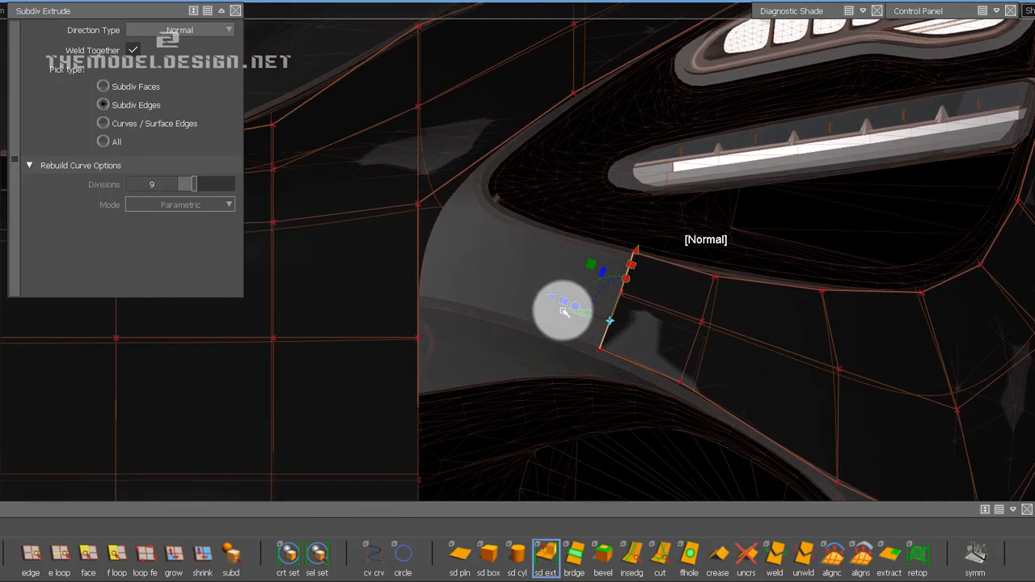
pyautogui.moveTo(540, 299); pyautogui.dragTo(432, 293)
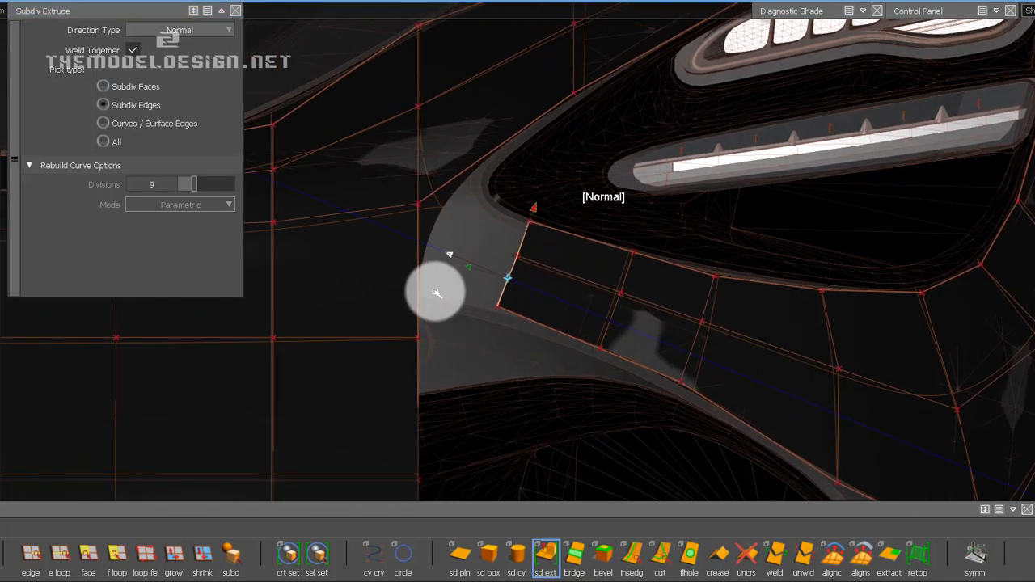
pyautogui.click(532, 215)
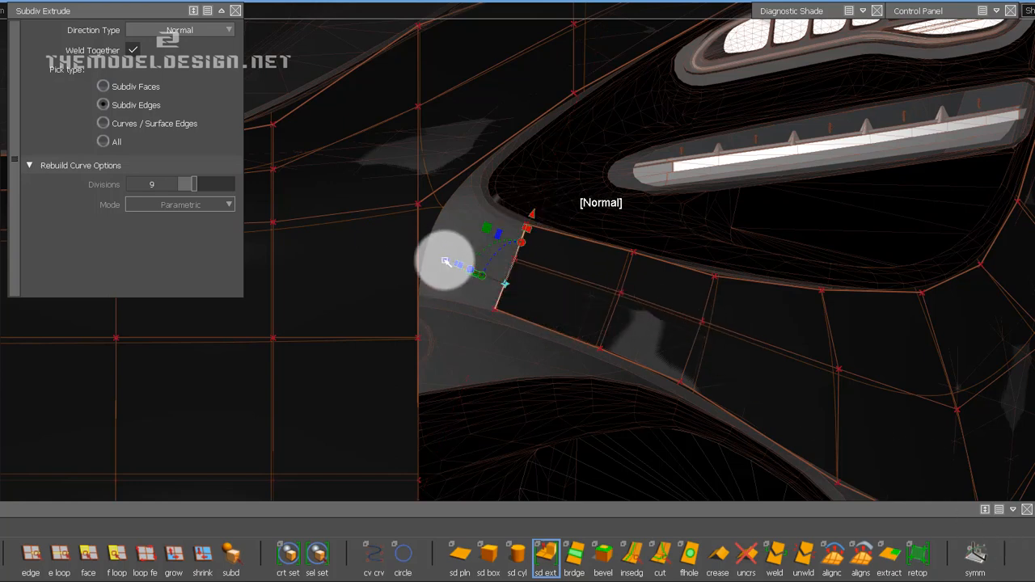
pyautogui.moveTo(445, 261); pyautogui.dragTo(376, 255)
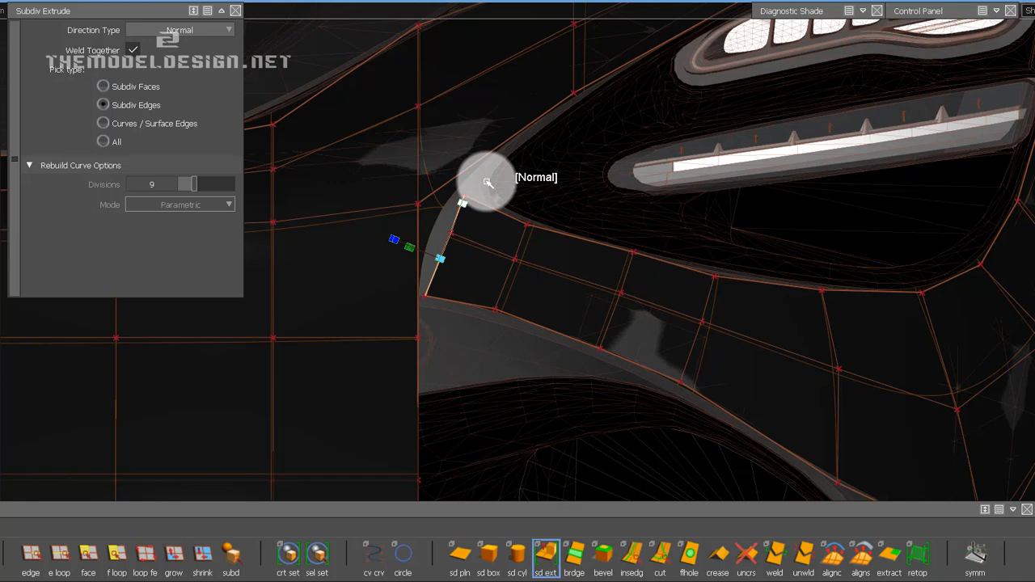
pyautogui.moveTo(488, 183); pyautogui.dragTo(490, 194)
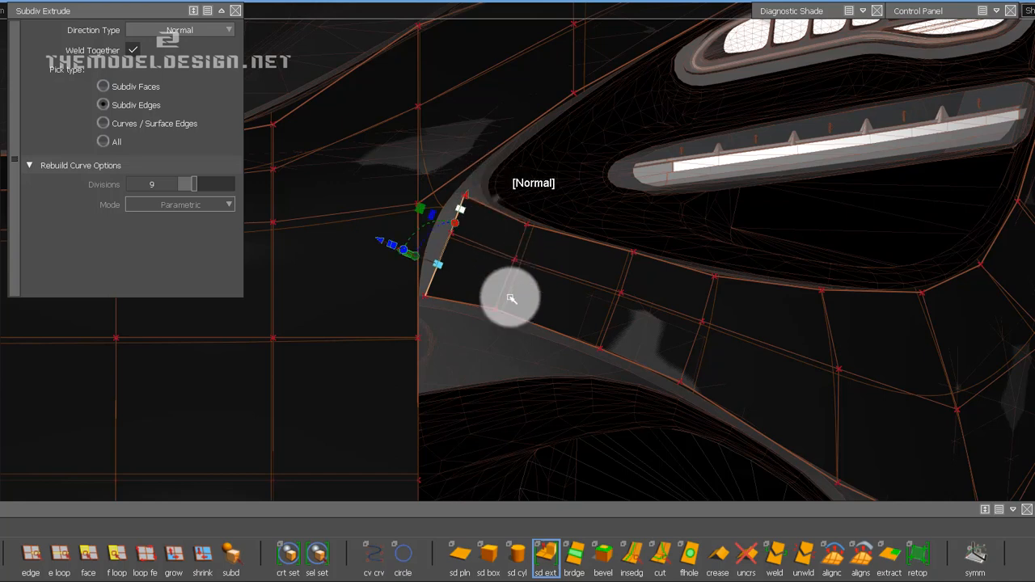
# Try to weld the upper end edge of the extruded strip to the centre panel's border edge beside the headlight opening.
pyautogui.keyDown('ctrl'); pyautogui.keyDown('shift'); pyautogui.moveTo(508, 356); pyautogui.dragTo(525, 256); pyautogui.keyUp('shift'); pyautogui.keyUp('ctrl')
pyautogui.keyDown('alt'); pyautogui.keyDown('shift'); pyautogui.moveTo(575, 320); pyautogui.dragTo(614, 335, button='middle'); pyautogui.keyUp('shift'); pyautogui.keyUp('alt')
pyautogui.keyDown('alt'); pyautogui.keyDown('shift'); pyautogui.moveTo(615, 335); pyautogui.dragTo(623, 331, button='right'); pyautogui.keyUp('shift'); pyautogui.keyUp('alt')
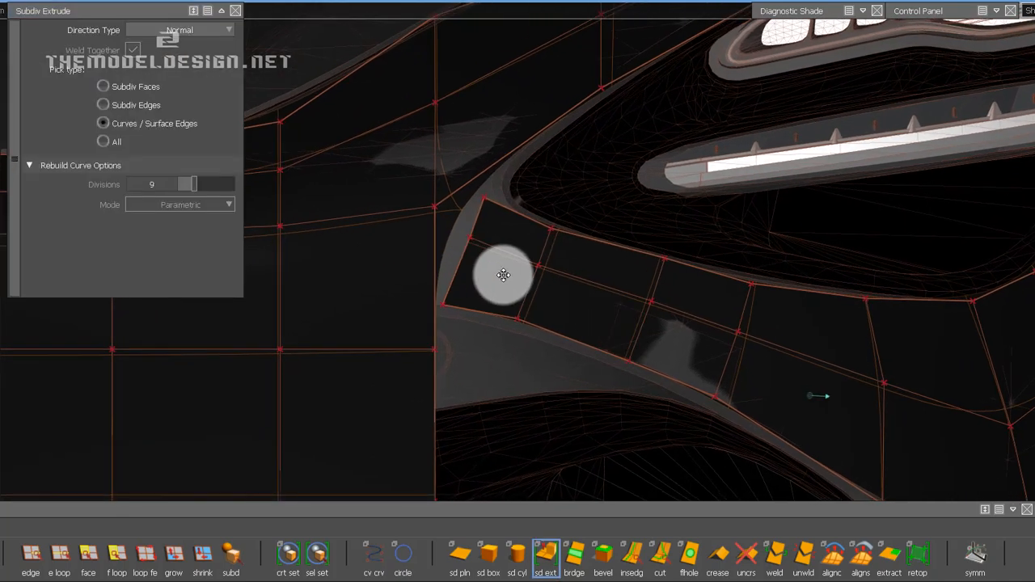
pyautogui.keyDown('alt'); pyautogui.keyDown('shift'); pyautogui.moveTo(493, 283); pyautogui.dragTo(601, 347, button='middle'); pyautogui.keyUp('shift'); pyautogui.keyUp('alt')
pyautogui.keyDown('alt'); pyautogui.keyDown('shift'); pyautogui.moveTo(602, 348); pyautogui.dragTo(558, 262, button='right'); pyautogui.keyUp('shift'); pyautogui.keyUp('alt')
pyautogui.keyDown('alt'); pyautogui.keyDown('shift'); pyautogui.moveTo(558, 263); pyautogui.dragTo(612, 289, button='middle'); pyautogui.keyUp('shift'); pyautogui.keyUp('alt')
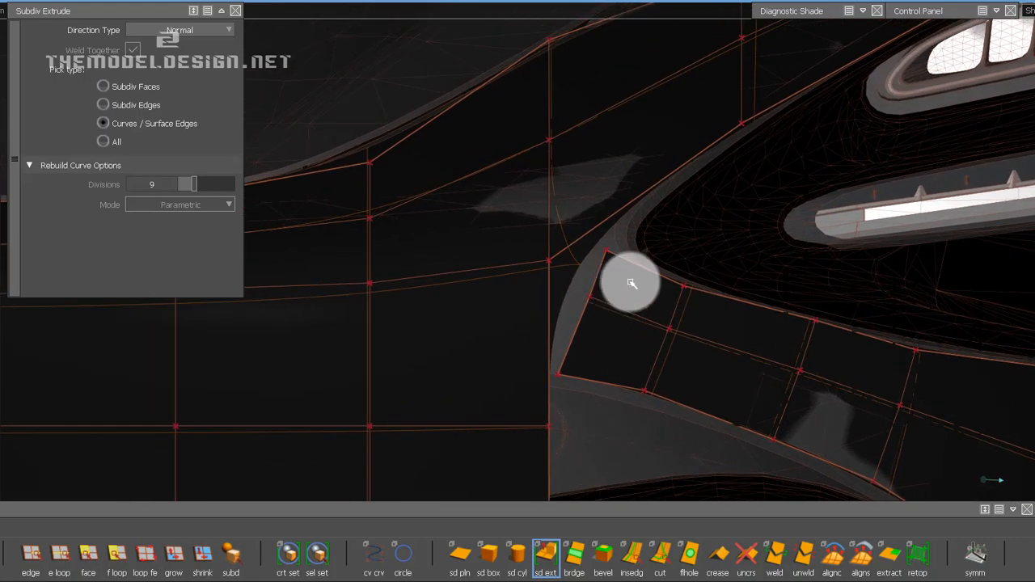
pyautogui.keyDown('alt'); pyautogui.keyDown('shift'); pyautogui.moveTo(617, 329); pyautogui.dragTo(559, 259, button='right'); pyautogui.keyUp('shift'); pyautogui.keyUp('alt')
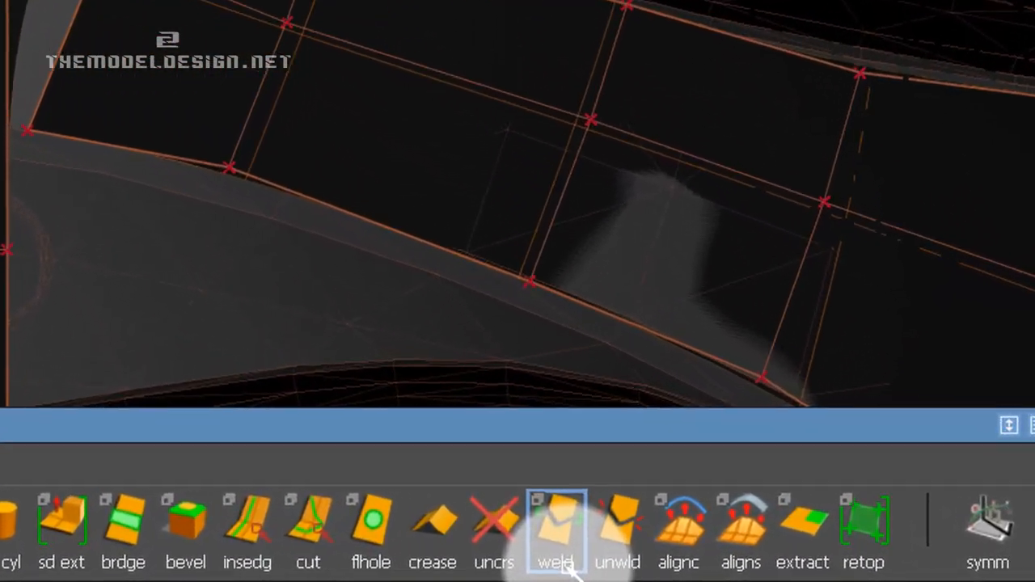
pyautogui.click(516, 564)
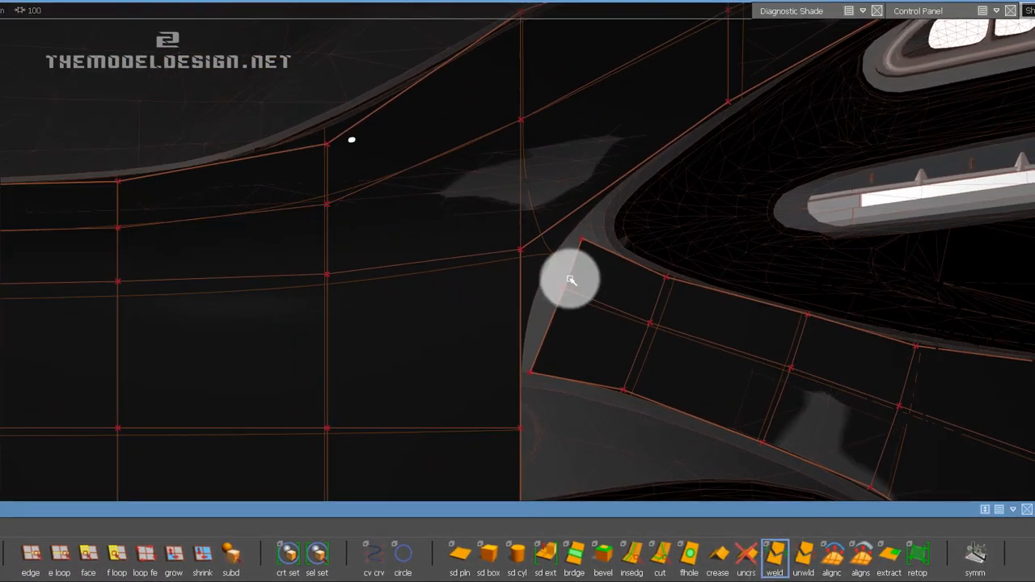
pyautogui.click(572, 279)
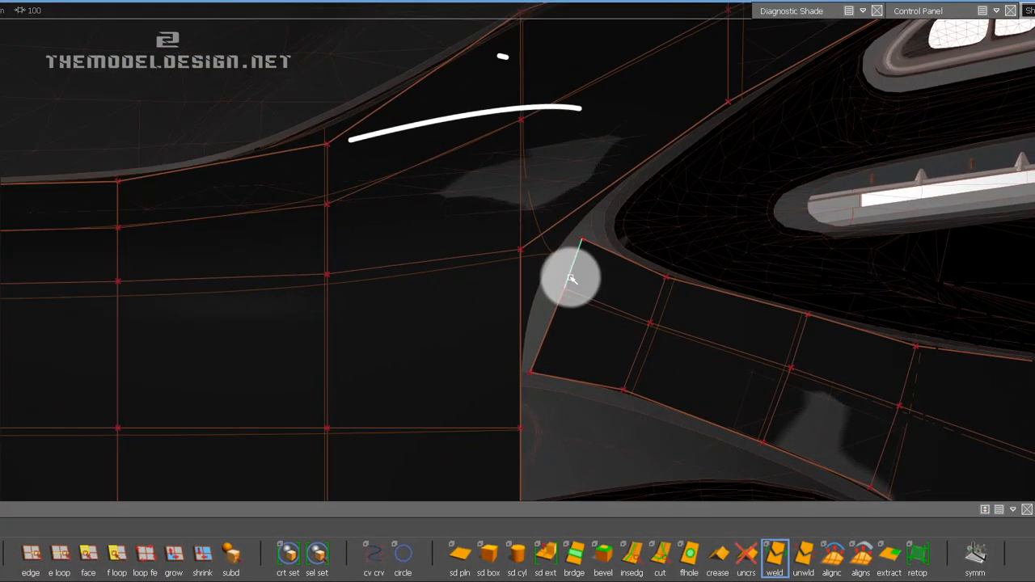
pyautogui.click(548, 233)
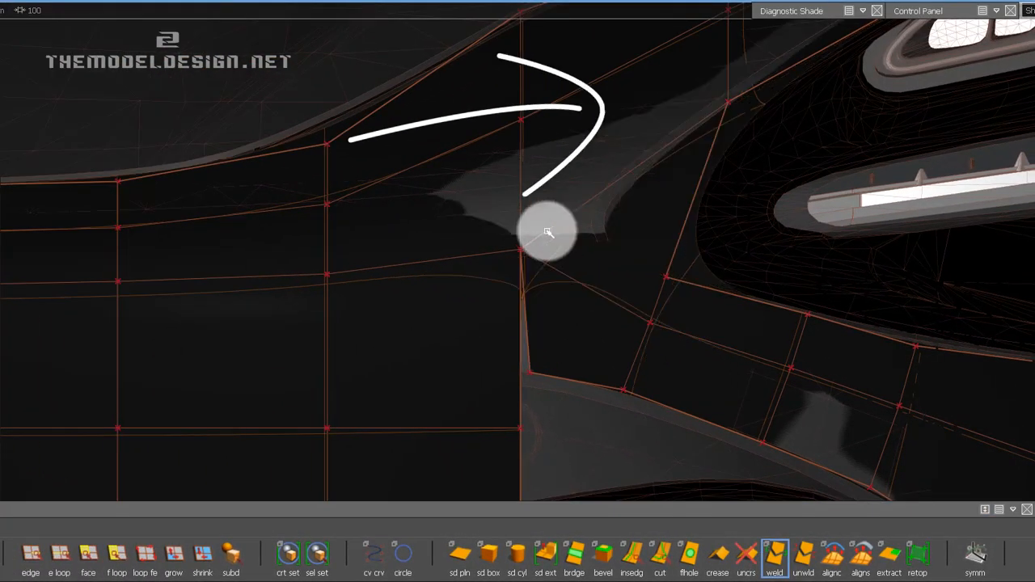
pyautogui.hotkey('ctrl', 'z')
pyautogui.keyDown('alt'); pyautogui.keyDown('shift'); pyautogui.moveTo(560, 217); pyautogui.dragTo(522, 298, button='middle'); pyautogui.keyUp('shift'); pyautogui.keyUp('alt')
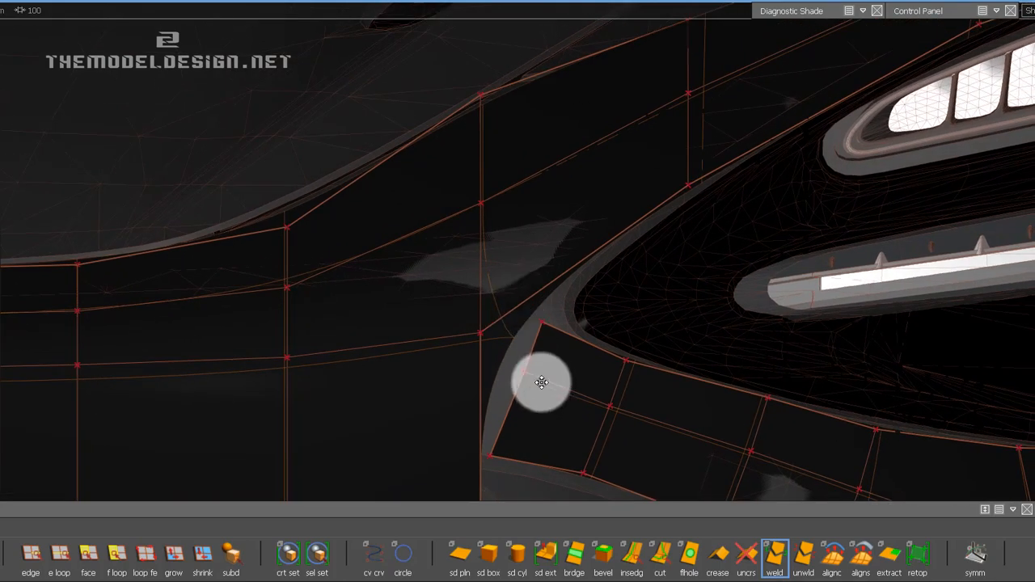
# Weld the lower end edge of the strip to the centre panel's border edge just below the headlight corner.
pyautogui.keyDown('alt'); pyautogui.keyDown('shift'); pyautogui.moveTo(541, 384); pyautogui.dragTo(540, 346, button='middle'); pyautogui.keyUp('shift'); pyautogui.keyUp('alt')
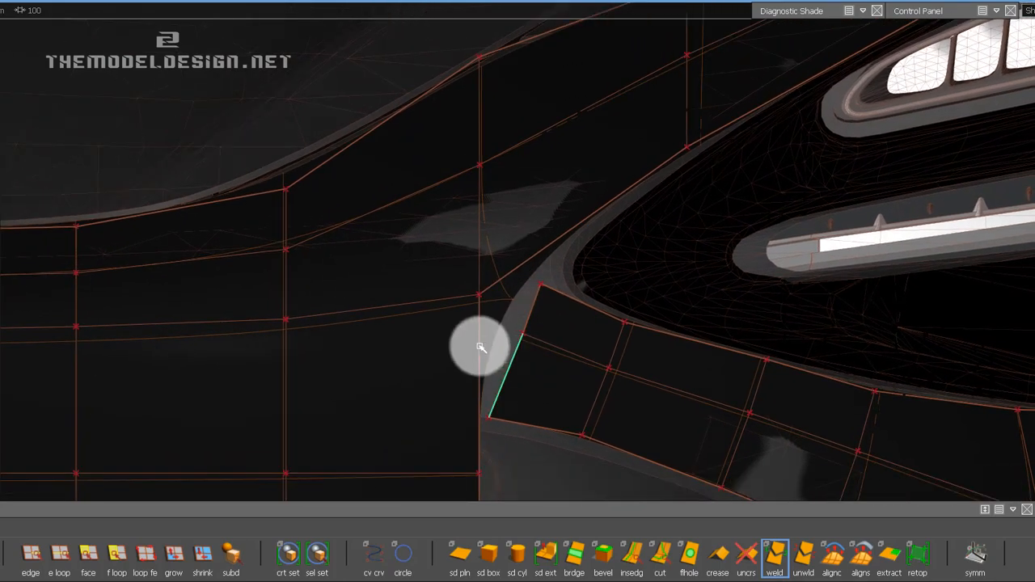
pyautogui.moveTo(481, 347); pyautogui.dragTo(493, 341)
pyautogui.keyDown('alt'); pyautogui.keyDown('shift'); pyautogui.moveTo(578, 406); pyautogui.dragTo(554, 278, button='middle'); pyautogui.keyUp('shift'); pyautogui.keyUp('alt')
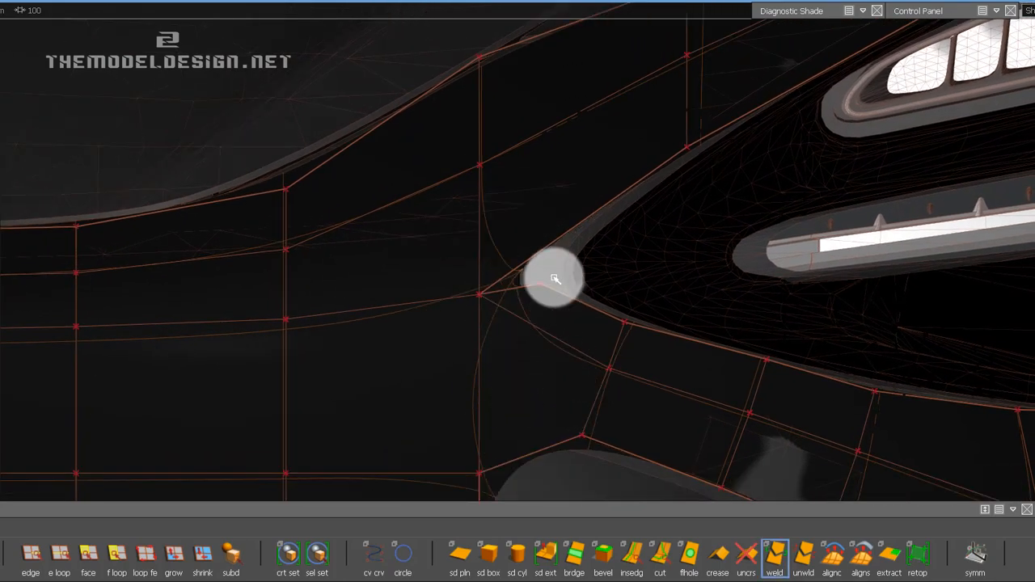
pyautogui.keyDown('alt'); pyautogui.keyDown('shift'); pyautogui.moveTo(539, 281); pyautogui.dragTo(540, 318, button='right'); pyautogui.keyUp('shift'); pyautogui.keyUp('alt')
pyautogui.keyDown('alt'); pyautogui.keyDown('shift'); pyautogui.moveTo(636, 305); pyautogui.dragTo(578, 263, button='middle'); pyautogui.keyUp('shift'); pyautogui.keyUp('alt')
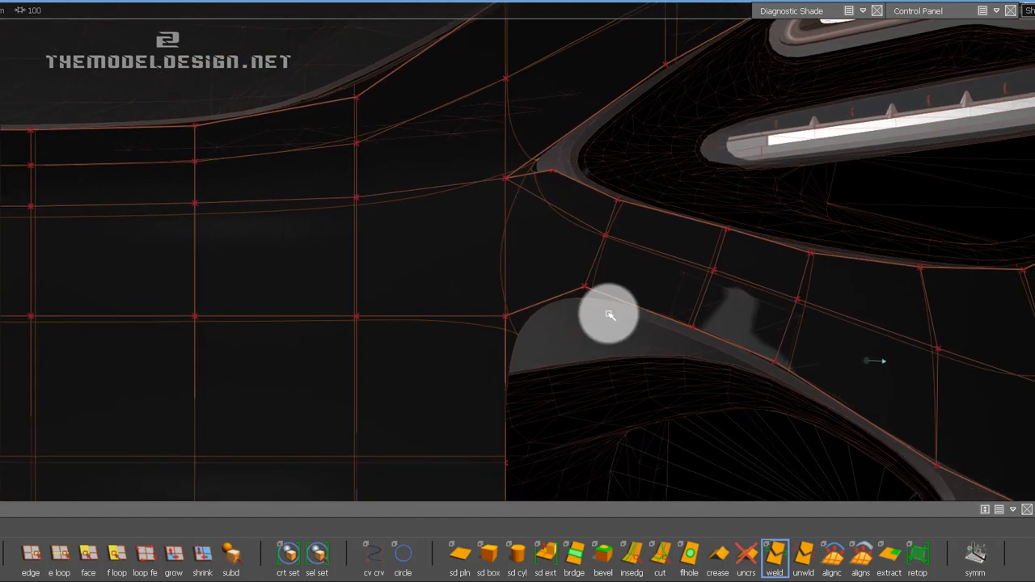
# Unweld the centre panel's horizontal edge row level with the strip's lower edge, from the symmetry line to the panel's border.
pyautogui.keyDown('alt'); pyautogui.keyDown('shift'); pyautogui.click(611, 357); pyautogui.keyUp('shift'); pyautogui.keyUp('alt')
pyautogui.keyDown('alt'); pyautogui.keyDown('shift'); pyautogui.moveTo(537, 296); pyautogui.dragTo(536, 313, button='right'); pyautogui.keyUp('shift'); pyautogui.keyUp('alt')
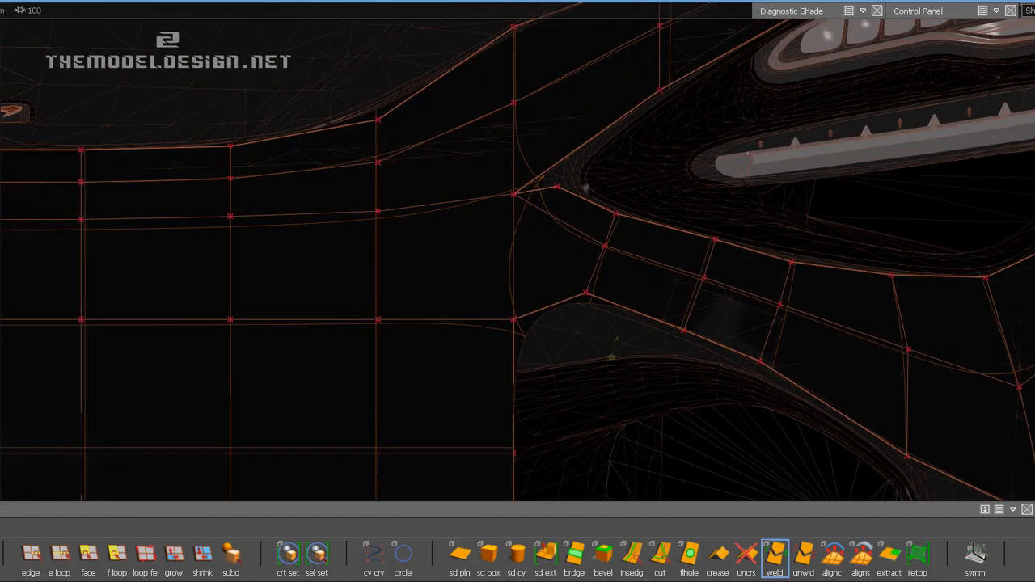
pyautogui.keyDown('alt'); pyautogui.keyDown('shift'); pyautogui.moveTo(440, 304); pyautogui.dragTo(464, 297, button='middle'); pyautogui.keyUp('shift'); pyautogui.keyUp('alt')
pyautogui.keyDown('alt'); pyautogui.keyDown('shift'); pyautogui.click(555, 279); pyautogui.keyUp('shift'); pyautogui.keyUp('alt')
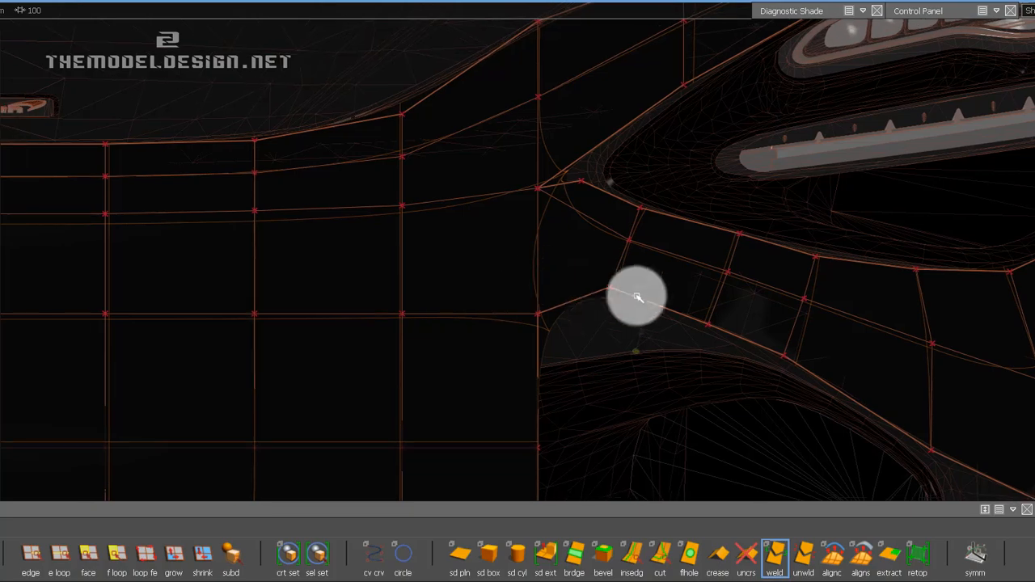
pyautogui.keyDown('alt'); pyautogui.keyDown('shift'); pyautogui.moveTo(637, 296); pyautogui.dragTo(638, 313, button='right'); pyautogui.keyUp('shift'); pyautogui.keyUp('alt')
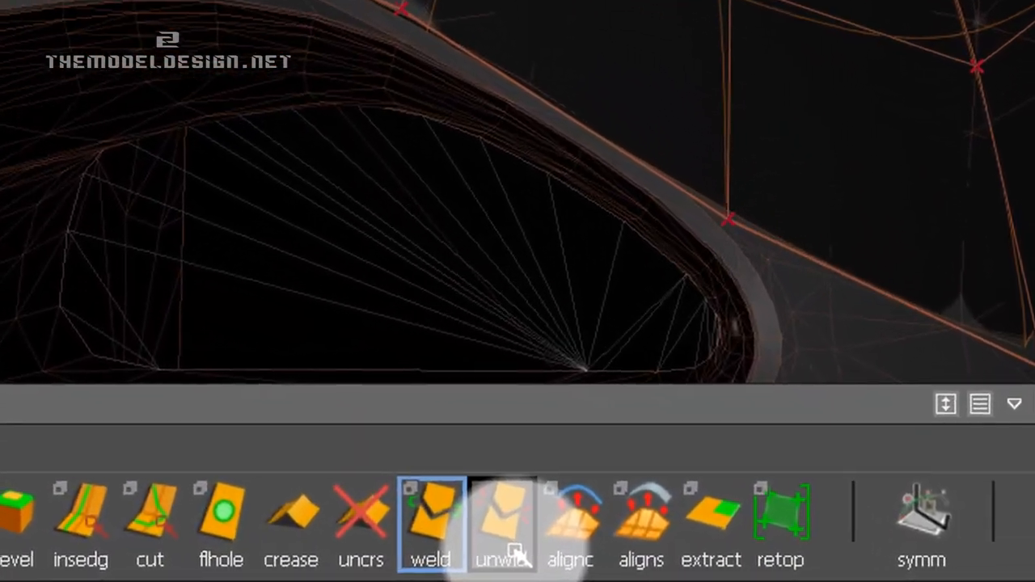
pyautogui.click(692, 563)
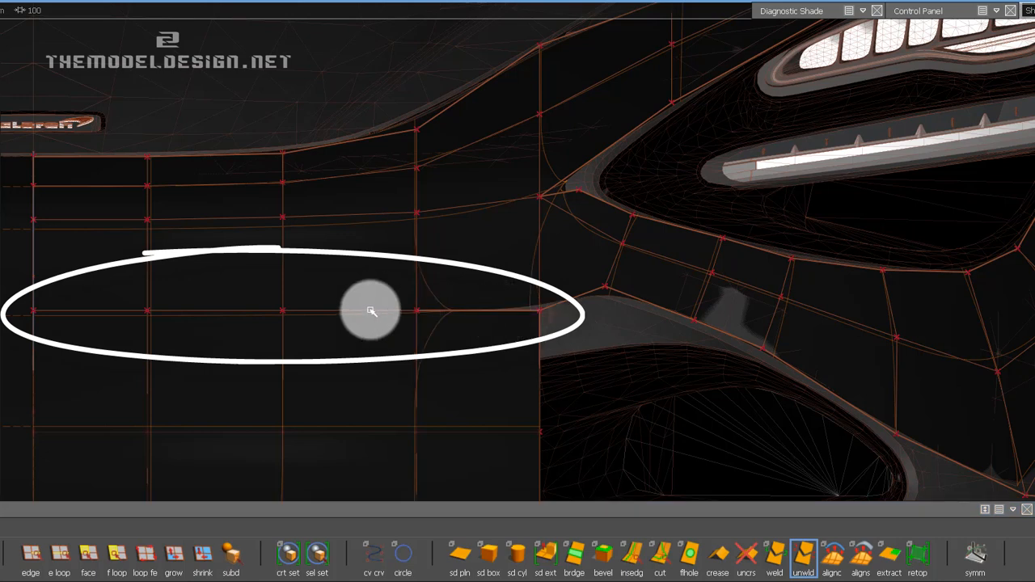
pyautogui.keyDown('alt'); pyautogui.moveTo(273, 301); pyautogui.dragTo(445, 314, button='middle'); pyautogui.keyUp('alt')
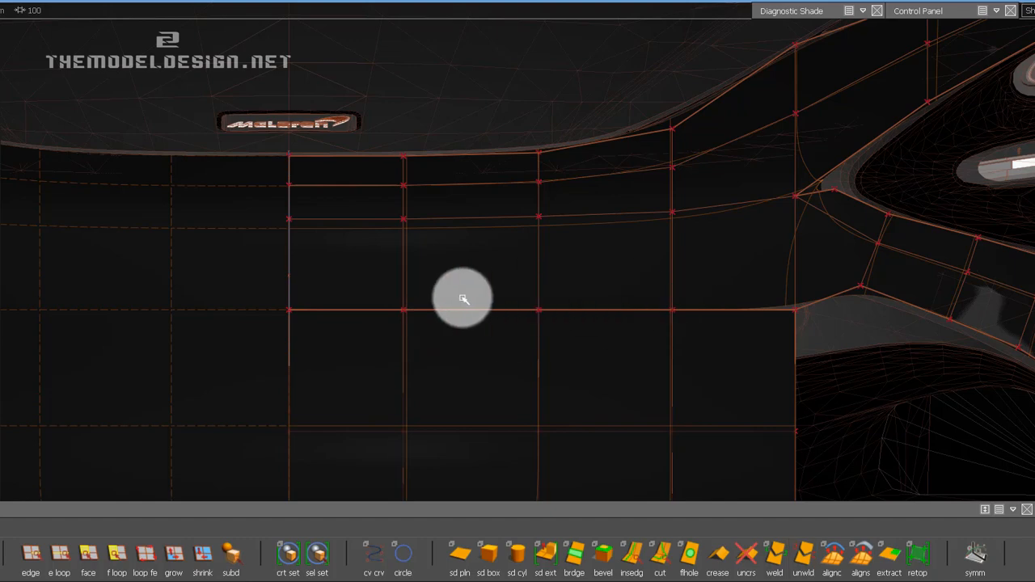
pyautogui.keyDown('alt'); pyautogui.keyDown('shift'); pyautogui.moveTo(806, 300); pyautogui.dragTo(522, 294, button='middle'); pyautogui.keyUp('shift'); pyautogui.keyUp('alt')
# Reposition the vertices along the strip's lower border so they follow the upper contour of the air intake below.
pyautogui.keyDown('alt'); pyautogui.keyDown('shift'); pyautogui.moveTo(534, 351); pyautogui.dragTo(557, 310, button='right'); pyautogui.keyUp('shift'); pyautogui.keyUp('alt')
pyautogui.keyDown('alt'); pyautogui.keyDown('shift'); pyautogui.moveTo(557, 310); pyautogui.dragTo(466, 319, button='middle'); pyautogui.keyUp('shift'); pyautogui.keyUp('alt')
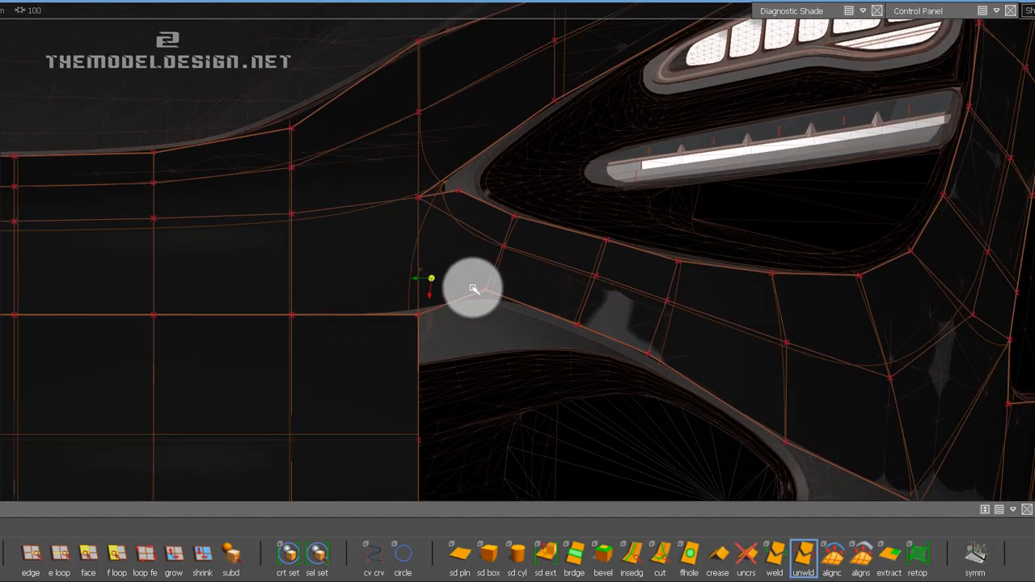
pyautogui.keyDown('ctrl'); pyautogui.keyDown('shift'); pyautogui.moveTo(471, 286); pyautogui.dragTo(514, 280); pyautogui.keyUp('shift'); pyautogui.keyUp('ctrl')
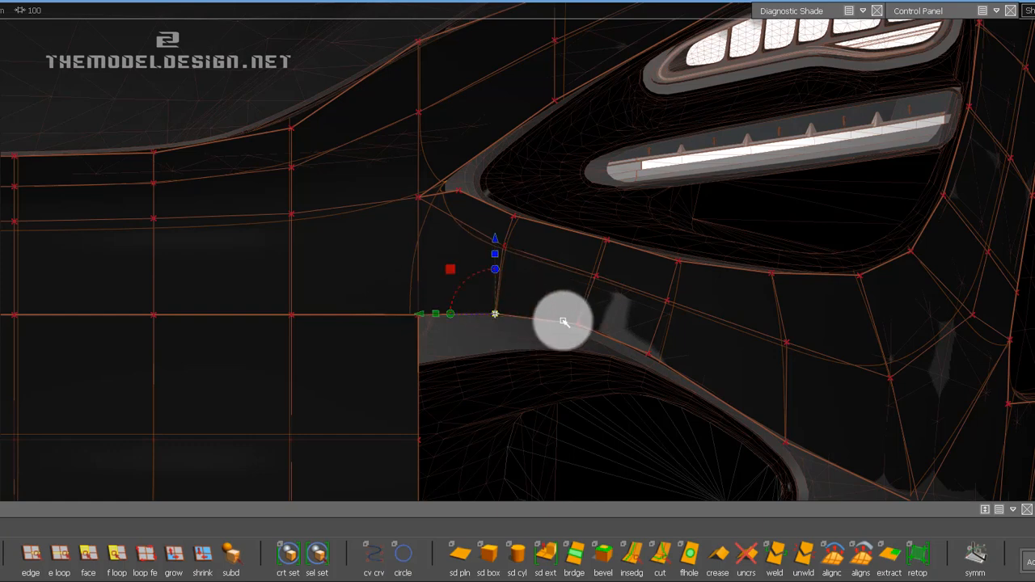
pyautogui.click(600, 346)
pyautogui.keyDown('alt'); pyautogui.keyDown('shift'); pyautogui.moveTo(628, 329); pyautogui.dragTo(550, 293, button='middle'); pyautogui.keyUp('shift'); pyautogui.keyUp('alt')
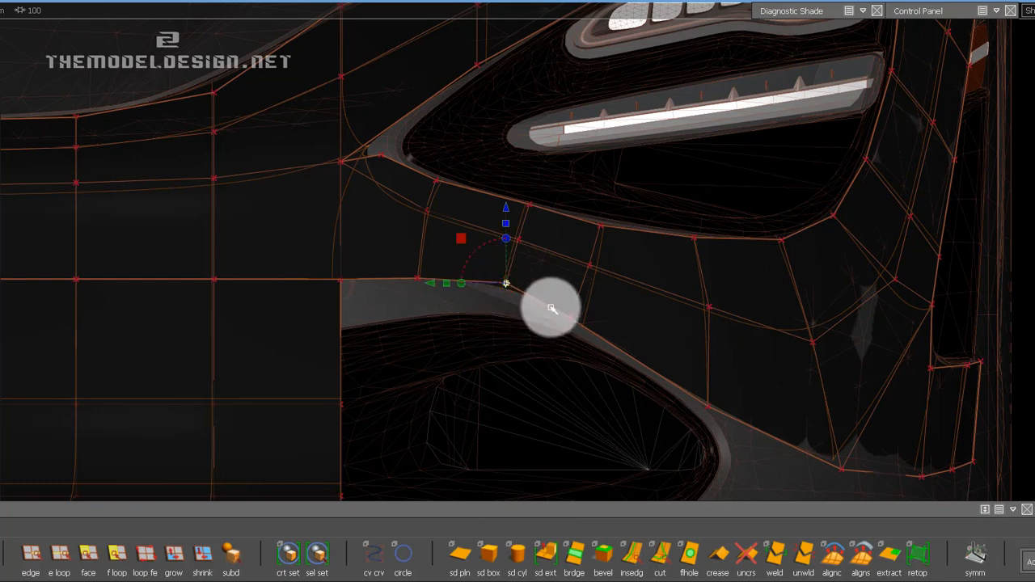
pyautogui.moveTo(551, 309); pyautogui.dragTo(566, 371, button='middle')
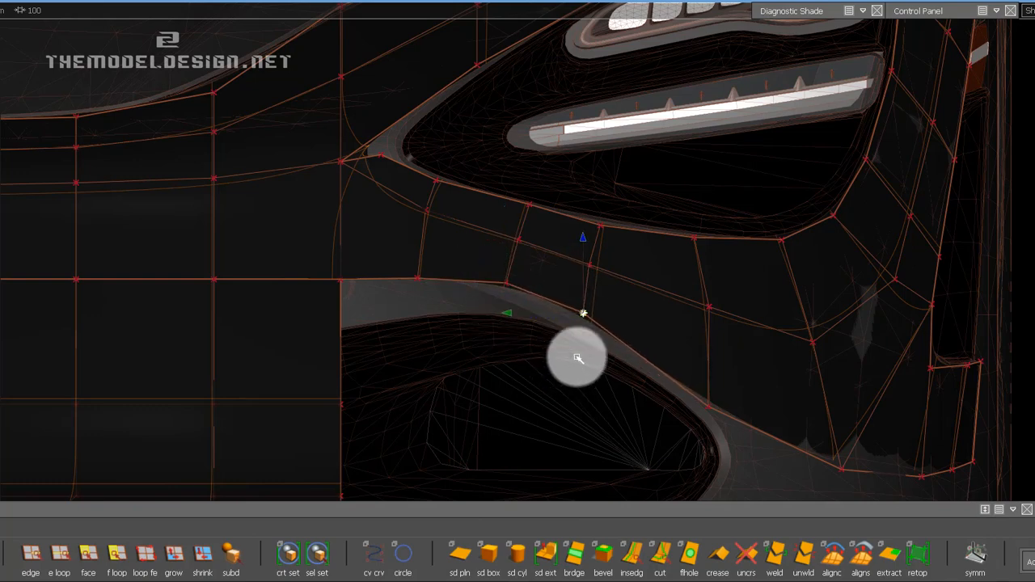
pyautogui.keyDown('alt'); pyautogui.keyDown('shift'); pyautogui.moveTo(696, 383); pyautogui.dragTo(657, 372, button='middle'); pyautogui.keyUp('shift'); pyautogui.keyUp('alt')
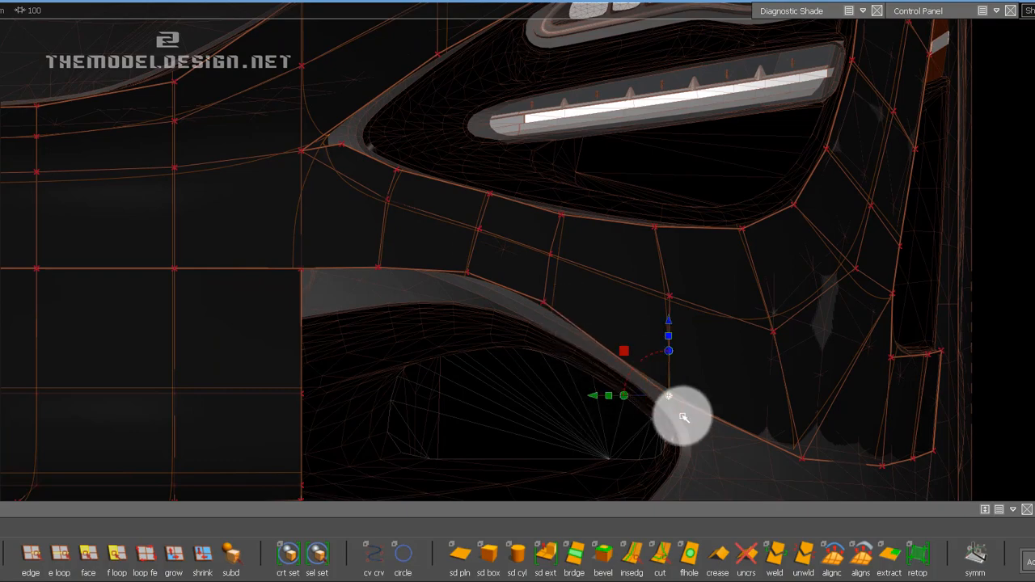
pyautogui.keyDown('ctrl'); pyautogui.keyDown('shift'); pyautogui.moveTo(645, 418); pyautogui.dragTo(635, 386); pyautogui.keyUp('shift'); pyautogui.keyUp('ctrl')
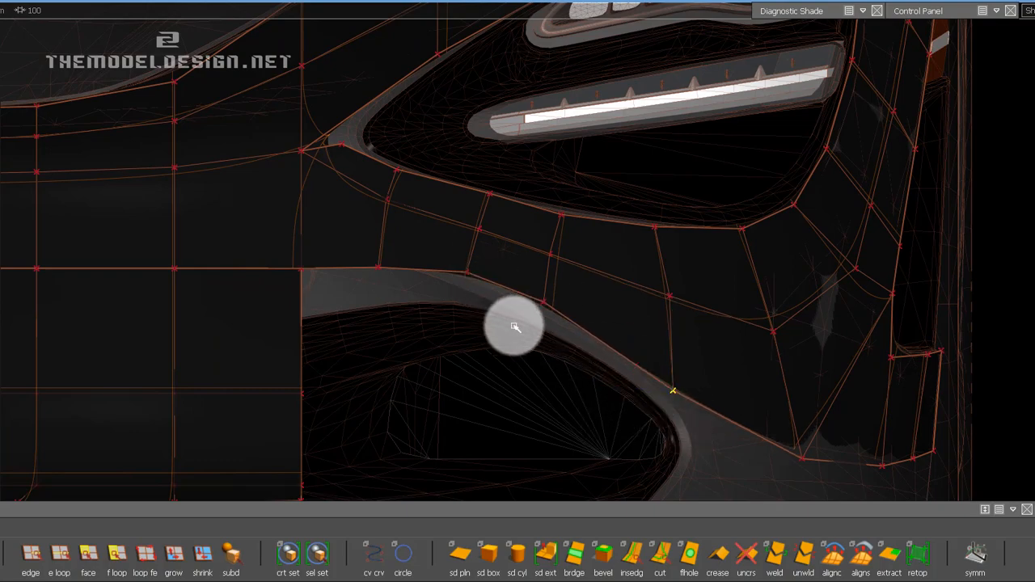
# Insert an edge across the panel above the headlight's inner corner and weld the strip's short upper edge to the new border segment.
pyautogui.keyDown('alt'); pyautogui.keyDown('shift'); pyautogui.moveTo(512, 326); pyautogui.dragTo(566, 429, button='middle'); pyautogui.keyUp('shift'); pyautogui.keyUp('alt')
pyautogui.keyDown('alt'); pyautogui.keyDown('shift'); pyautogui.moveTo(468, 290); pyautogui.dragTo(444, 305, button='right'); pyautogui.keyUp('shift'); pyautogui.keyUp('alt')
pyautogui.keyDown('alt'); pyautogui.keyDown('shift'); pyautogui.moveTo(444, 305); pyautogui.dragTo(438, 332, button='middle'); pyautogui.keyUp('shift'); pyautogui.keyUp('alt')
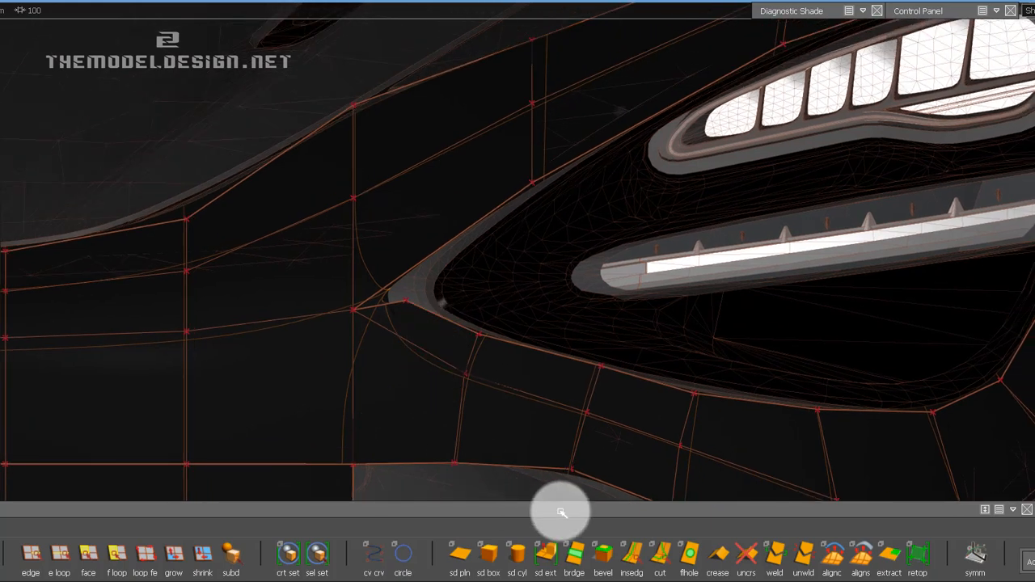
pyautogui.click(635, 556)
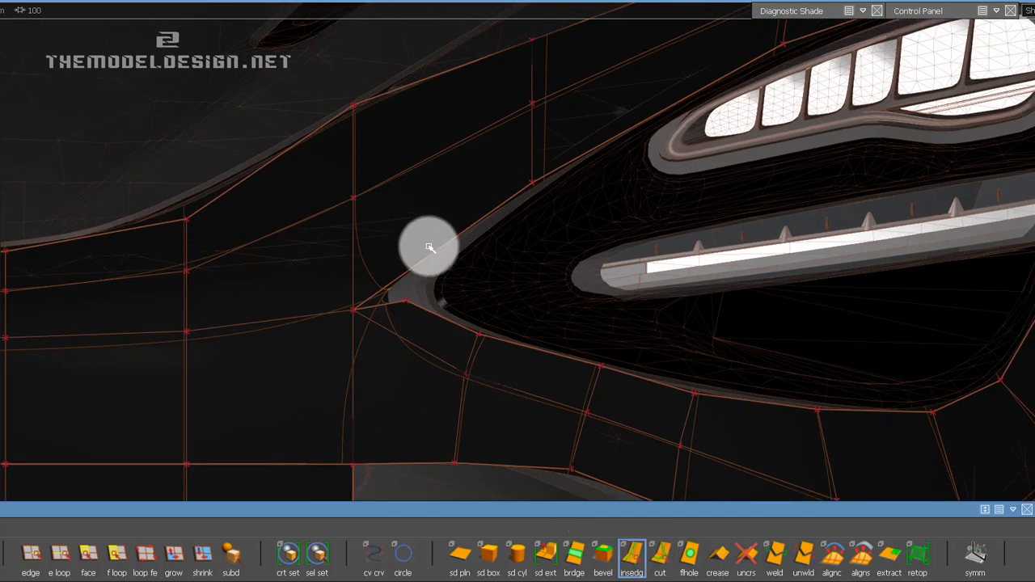
pyautogui.moveTo(402, 275); pyautogui.dragTo(434, 231)
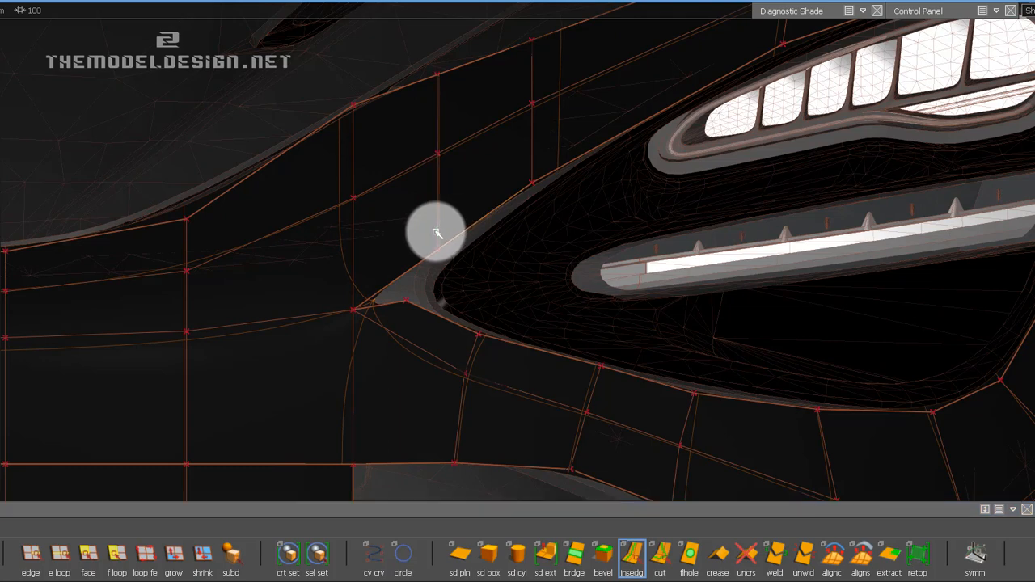
pyautogui.click(777, 556)
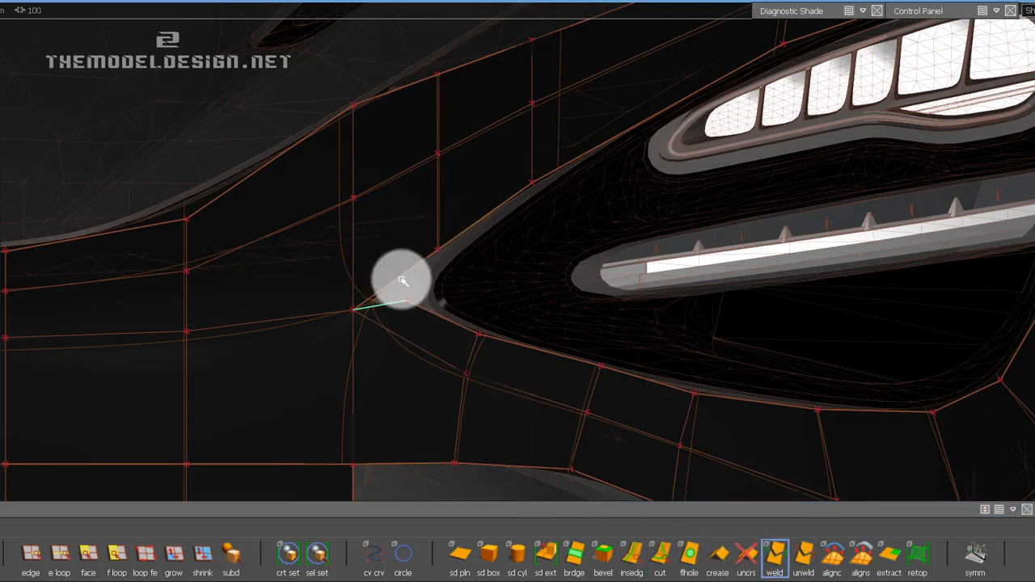
pyautogui.moveTo(402, 281); pyautogui.dragTo(402, 281)
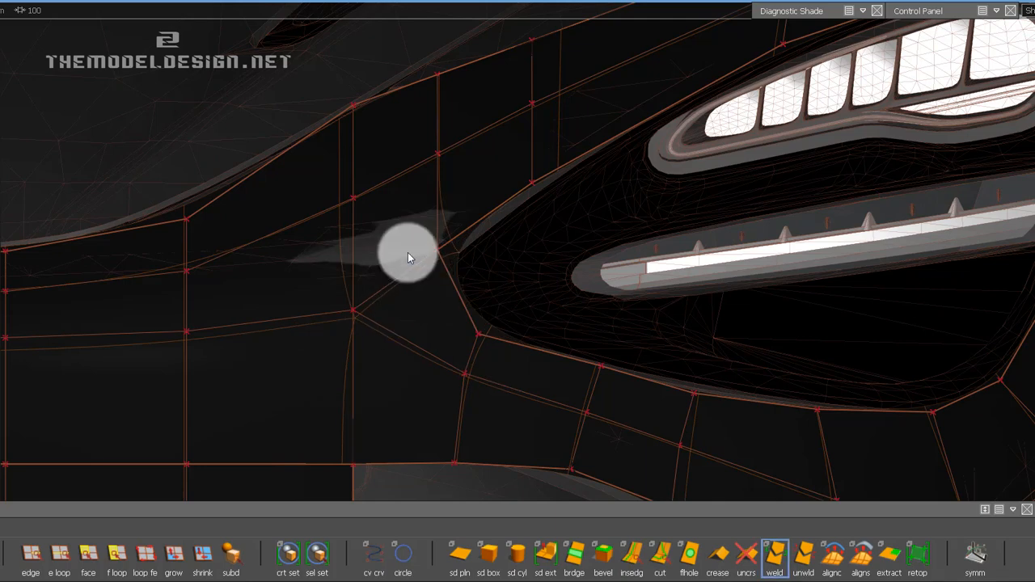
pyautogui.moveTo(423, 248); pyautogui.dragTo(466, 234, button='right')
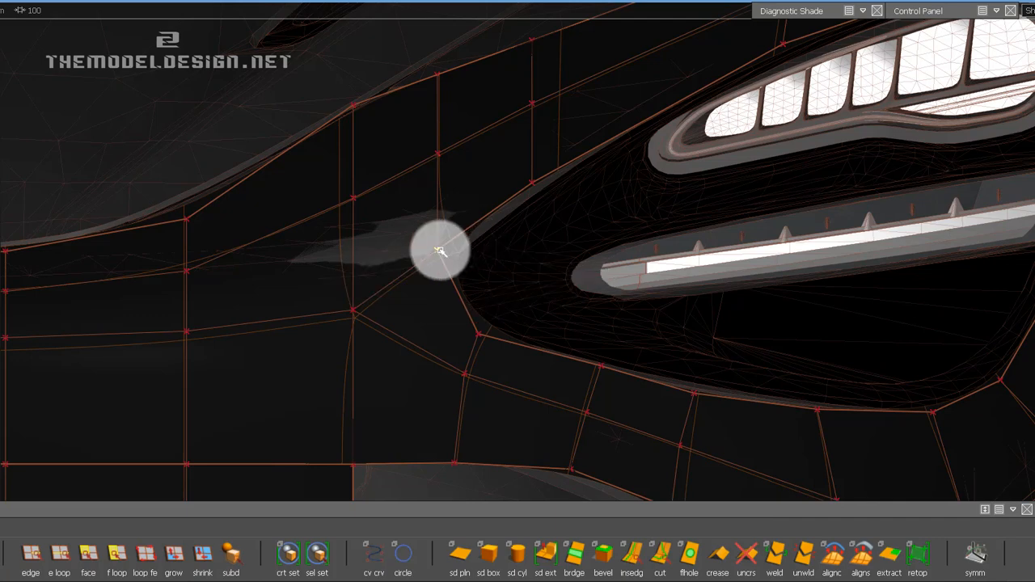
pyautogui.moveTo(436, 252); pyautogui.dragTo(400, 262)
pyautogui.hotkey('ctrl', 'z')
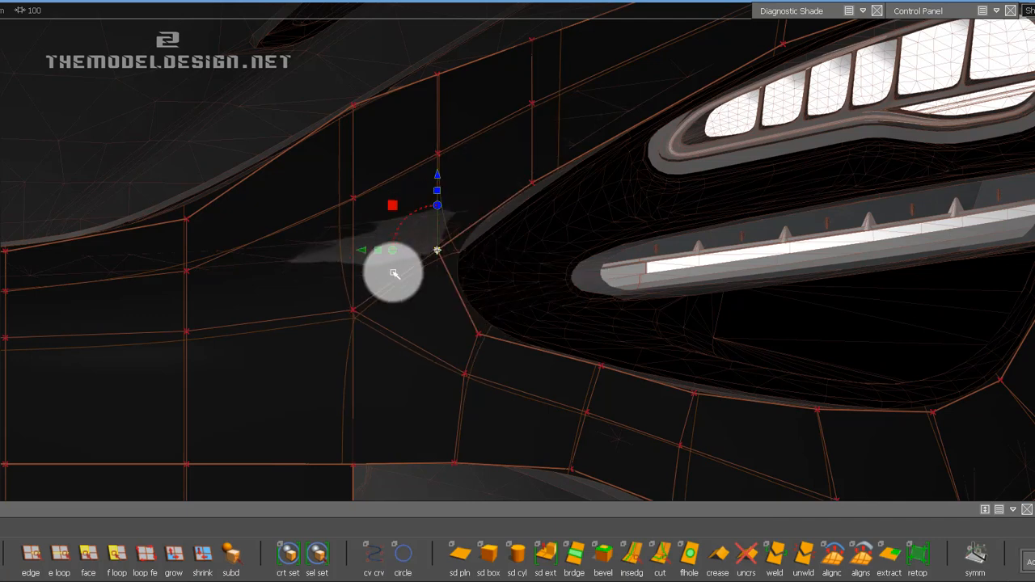
# Slide the welded corner vertex and the strip's adjacent upper vertex toward the centre panel with Transform CV, fitting the headlight's inner corner.
pyautogui.moveTo(899, 7)
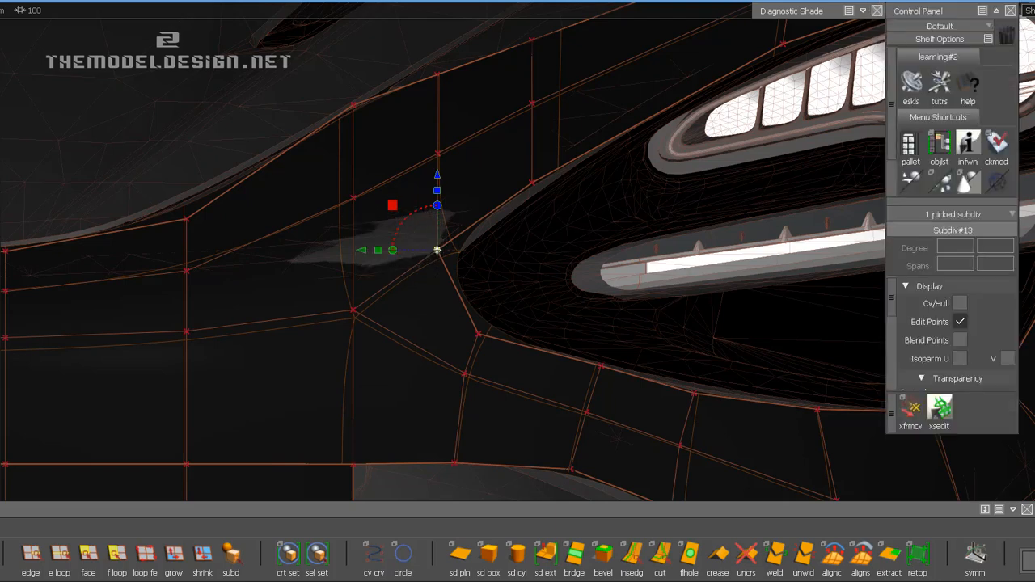
pyautogui.click(906, 422)
pyautogui.click(456, 236)
pyautogui.click(419, 221)
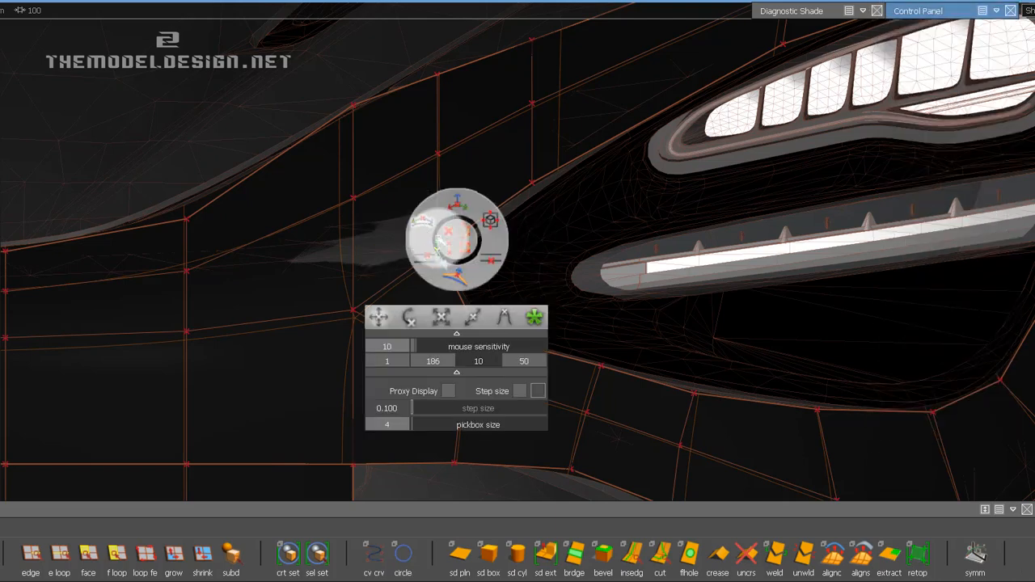
pyautogui.click(451, 241)
pyautogui.moveTo(556, 251); pyautogui.dragTo(366, 371)
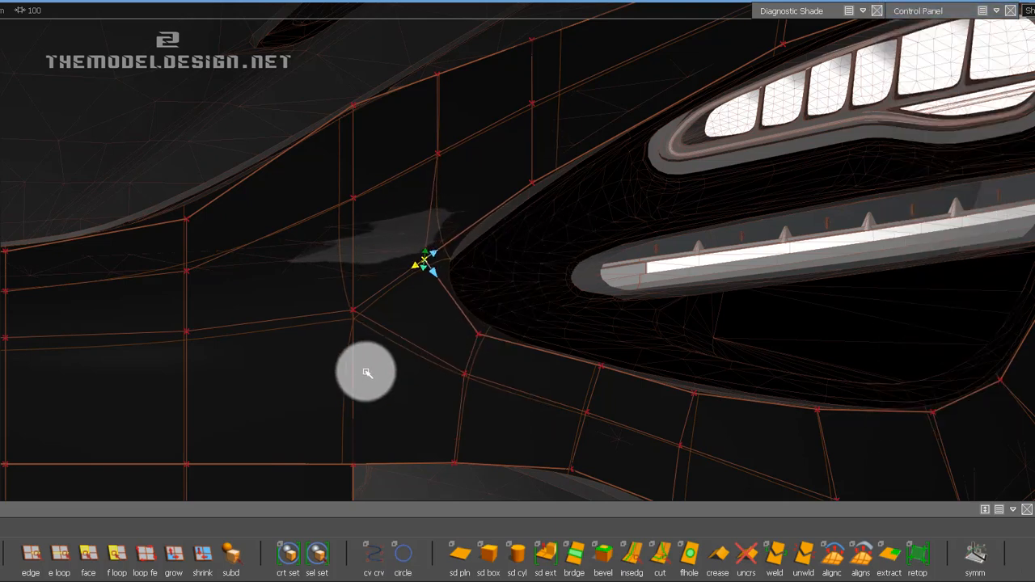
pyautogui.moveTo(554, 255); pyautogui.dragTo(471, 307)
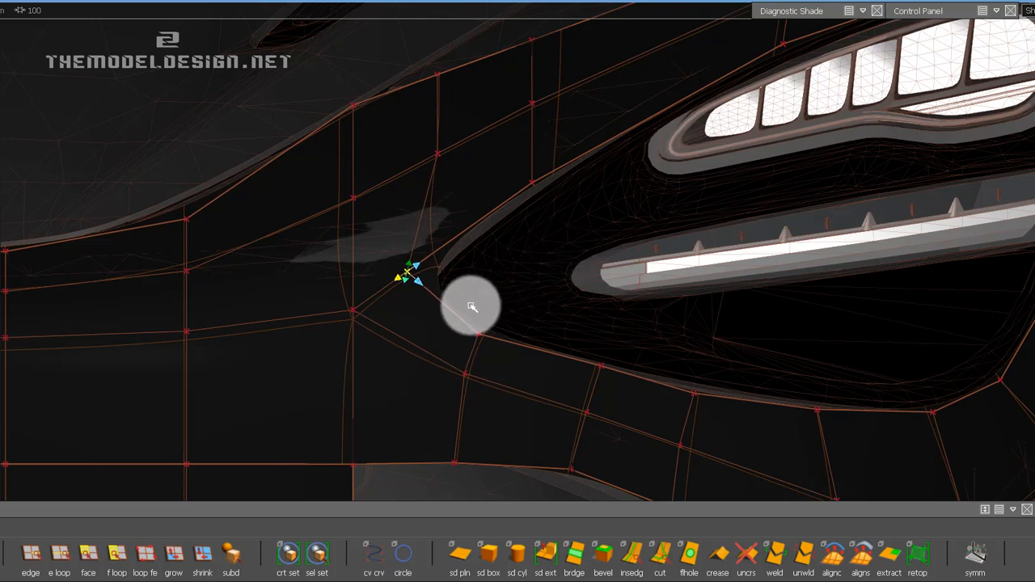
pyautogui.click(494, 342)
pyautogui.moveTo(669, 319); pyautogui.dragTo(519, 276)
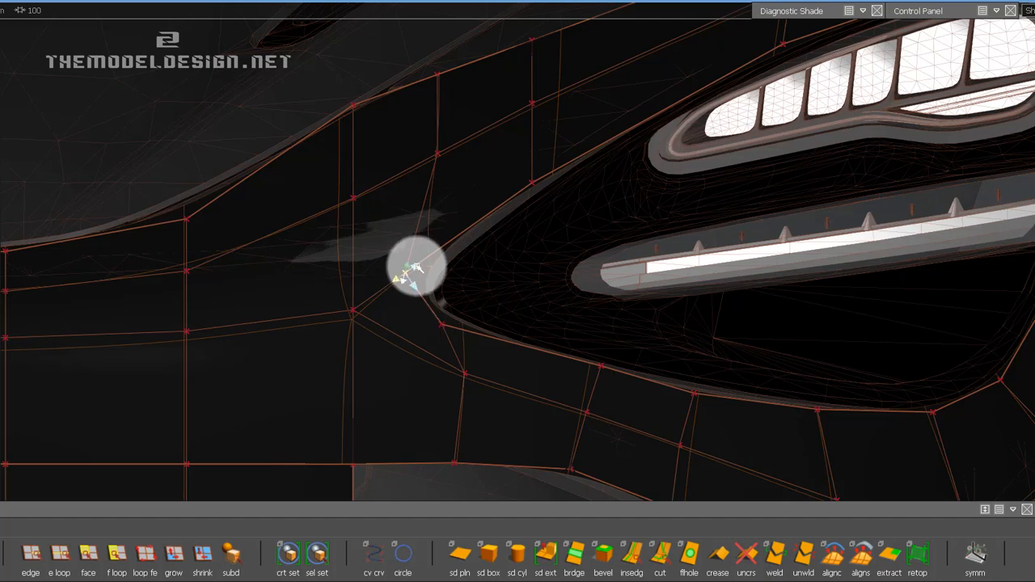
pyautogui.moveTo(516, 292); pyautogui.dragTo(580, 287)
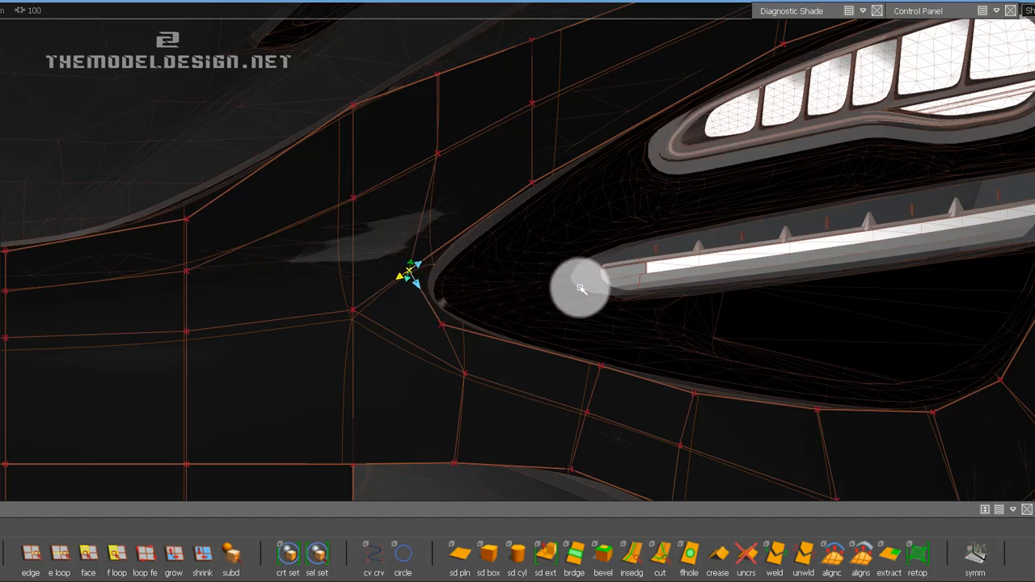
# Lower the border vertex above the headlight opening and shift the welded corner vertex outward to match the opening's contour.
pyautogui.click(412, 261)
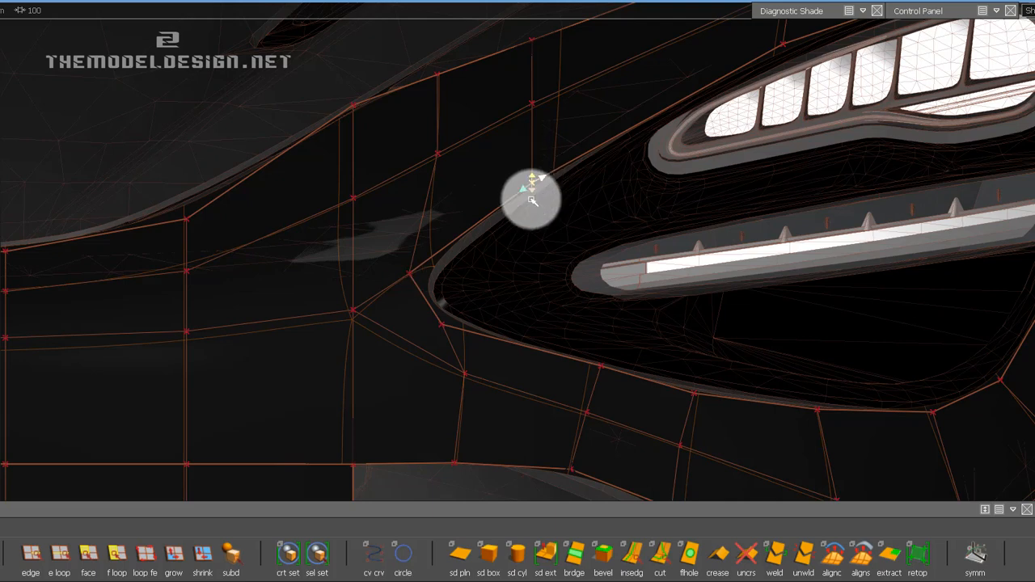
pyautogui.moveTo(531, 200); pyautogui.dragTo(543, 262)
pyautogui.press('space')
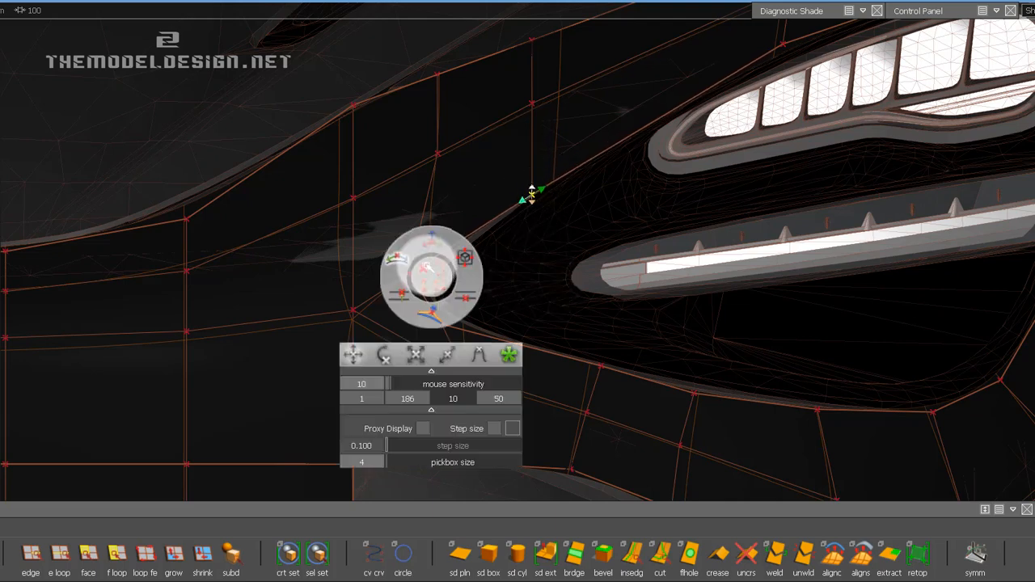
pyautogui.click(434, 236)
pyautogui.click(412, 276)
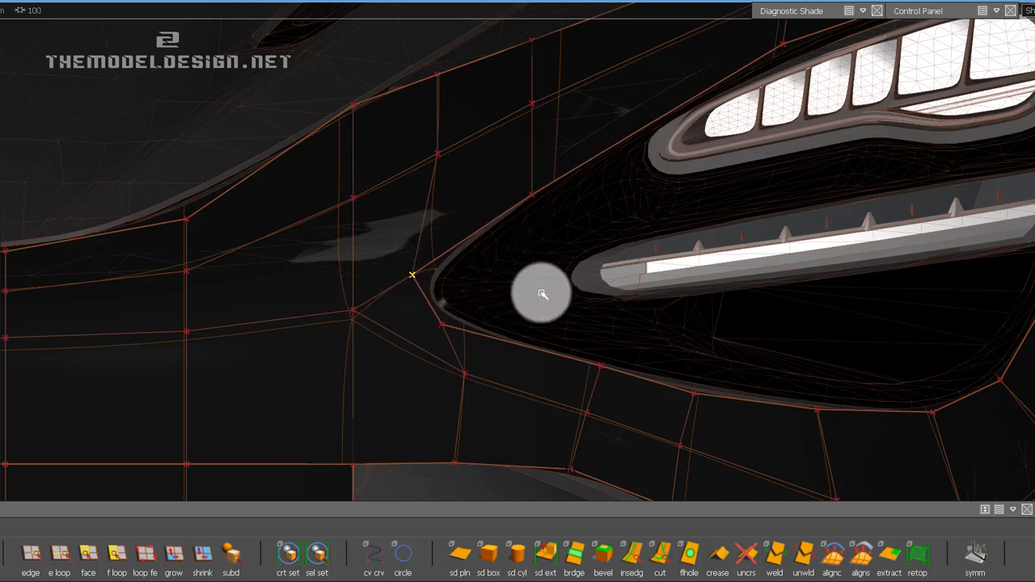
# Shift the strip's first interior vertices and the second vertex along the headlight's lower border toward the centre panel.
pyautogui.click(442, 324)
pyautogui.click(467, 374)
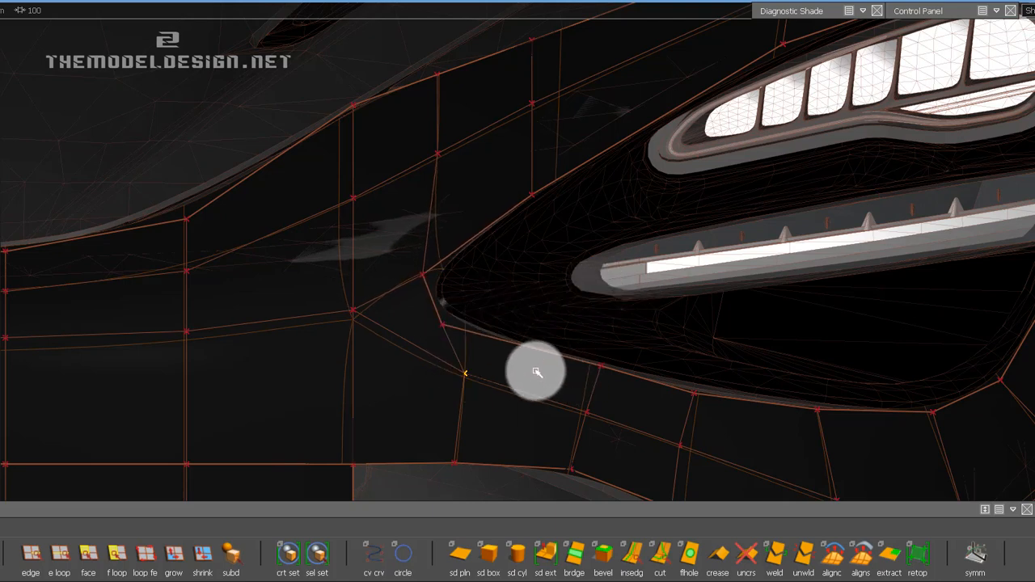
pyautogui.moveTo(536, 372); pyautogui.dragTo(463, 358)
pyautogui.click(602, 368)
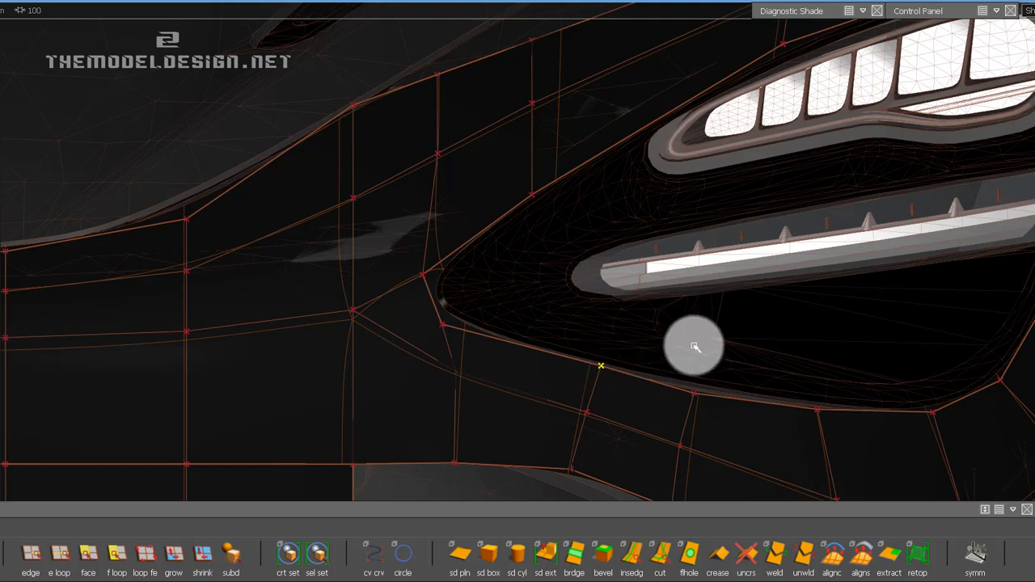
pyautogui.moveTo(692, 346); pyautogui.dragTo(554, 332)
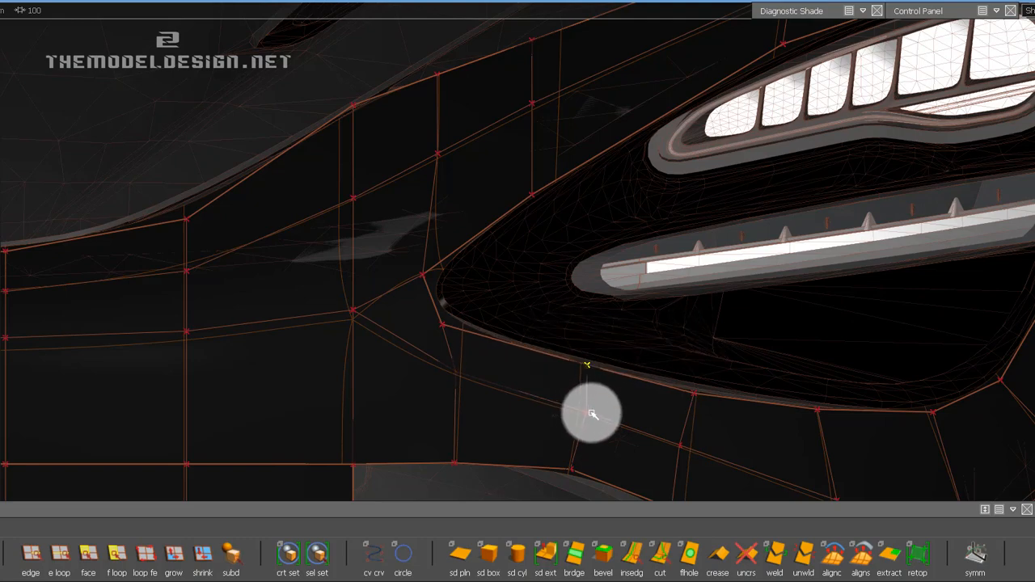
pyautogui.keyDown('alt'); pyautogui.keyDown('shift'); pyautogui.moveTo(583, 340); pyautogui.dragTo(566, 333, button='right'); pyautogui.keyUp('shift'); pyautogui.keyUp('alt')
pyautogui.keyDown('alt'); pyautogui.keyDown('shift'); pyautogui.moveTo(566, 333); pyautogui.dragTo(511, 243, button='middle'); pyautogui.keyUp('shift'); pyautogui.keyUp('alt')
pyautogui.keyDown('ctrl'); pyautogui.keyDown('shift'); pyautogui.moveTo(515, 341); pyautogui.dragTo(520, 303); pyautogui.keyUp('shift'); pyautogui.keyUp('ctrl')
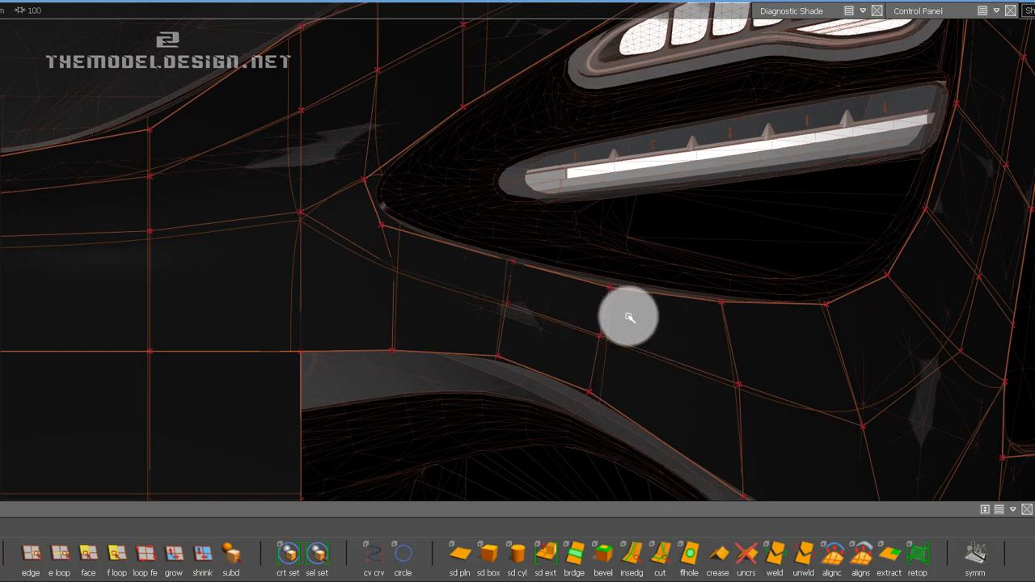
pyautogui.keyDown('alt'); pyautogui.keyDown('shift'); pyautogui.moveTo(670, 330); pyautogui.dragTo(654, 325, button='right'); pyautogui.keyUp('shift'); pyautogui.keyUp('alt')
pyautogui.keyDown('alt'); pyautogui.keyDown('shift'); pyautogui.moveTo(654, 324); pyautogui.dragTo(545, 274, button='middle'); pyautogui.keyUp('shift'); pyautogui.keyUp('alt')
pyautogui.click(555, 322)
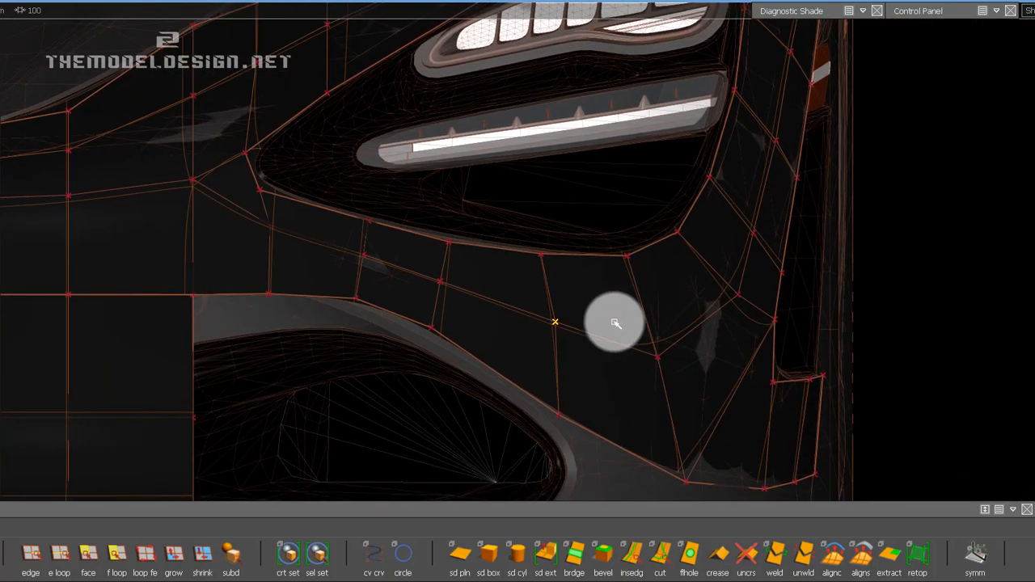
# Examine the bumper mesh from several angles around the headlight, the centre panel and the air intake.
pyautogui.keyDown('alt'); pyautogui.keyDown('shift'); pyautogui.moveTo(401, 269); pyautogui.dragTo(536, 248, button='middle'); pyautogui.keyUp('shift'); pyautogui.keyUp('alt')
pyautogui.keyDown('alt'); pyautogui.keyDown('shift'); pyautogui.moveTo(522, 296); pyautogui.dragTo(250, 217, button='right'); pyautogui.keyUp('shift'); pyautogui.keyUp('alt')
pyautogui.keyDown('alt'); pyautogui.keyDown('shift'); pyautogui.moveTo(250, 217); pyautogui.dragTo(421, 239, button='middle'); pyautogui.keyUp('shift'); pyautogui.keyUp('alt')
pyautogui.keyDown('alt'); pyautogui.keyDown('shift'); pyautogui.moveTo(596, 161); pyautogui.dragTo(300, 154); pyautogui.keyUp('shift'); pyautogui.keyUp('alt')
pyautogui.keyDown('ctrl'); pyautogui.keyDown('shift'); pyautogui.moveTo(500, 243); pyautogui.dragTo(469, 225, button='right'); pyautogui.keyUp('shift'); pyautogui.keyUp('ctrl')
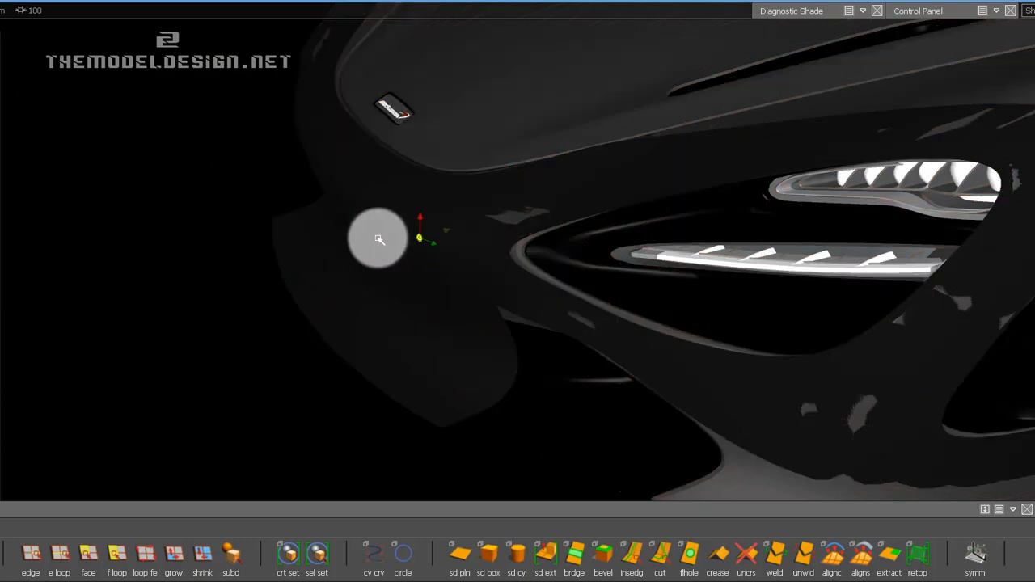
pyautogui.keyDown('alt'); pyautogui.keyDown('shift'); pyautogui.moveTo(374, 236); pyautogui.dragTo(635, 191); pyautogui.keyUp('shift'); pyautogui.keyUp('alt')
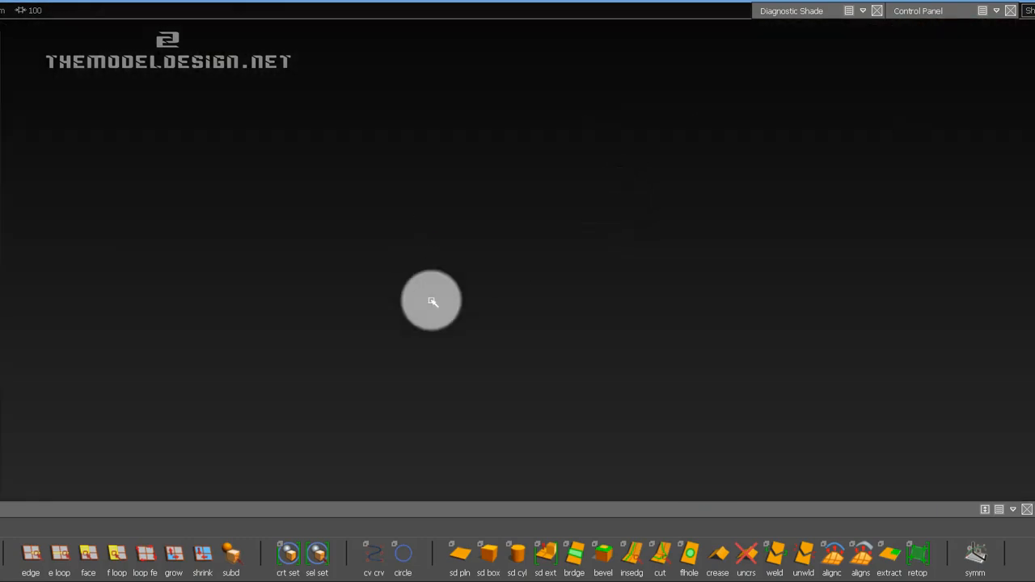
pyautogui.moveTo(587, 245)
pyautogui.keyDown('alt'); pyautogui.keyDown('shift'); pyautogui.mouseDown()
pyautogui.moveTo(504, 203)
pyautogui.moveTo(645, 259)
pyautogui.moveTo(369, 363)
pyautogui.moveTo(599, 319)
pyautogui.moveTo(353, 322)
pyautogui.moveTo(732, 323)
pyautogui.moveTo(450, 319)
pyautogui.moveTo(570, 327)
pyautogui.moveTo(534, 325)
pyautogui.mouseUp(); pyautogui.keyUp('shift'); pyautogui.keyUp('alt')
pyautogui.keyDown('ctrl'); pyautogui.keyDown('shift'); pyautogui.moveTo(534, 323); pyautogui.dragTo(509, 308, button='right'); pyautogui.keyUp('shift'); pyautogui.keyUp('ctrl')
pyautogui.keyDown('alt'); pyautogui.keyDown('shift'); pyautogui.moveTo(506, 363); pyautogui.dragTo(492, 319, button='right'); pyautogui.keyUp('shift'); pyautogui.keyUp('alt')
pyautogui.keyDown('alt'); pyautogui.keyDown('shift'); pyautogui.moveTo(492, 318); pyautogui.dragTo(411, 310); pyautogui.keyUp('shift'); pyautogui.keyUp('alt')
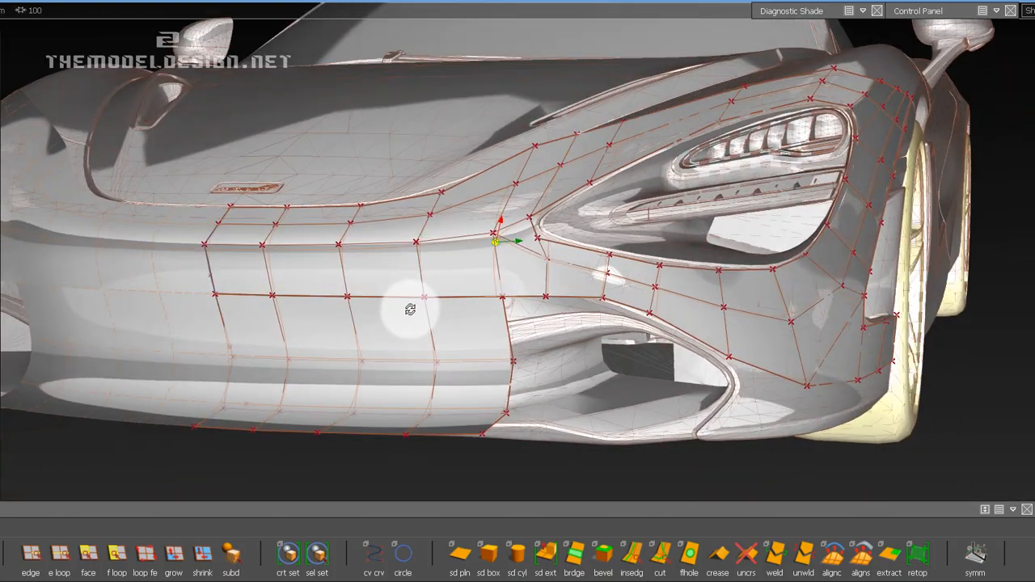
pyautogui.click(2, 4)
pyautogui.click(33, 54)
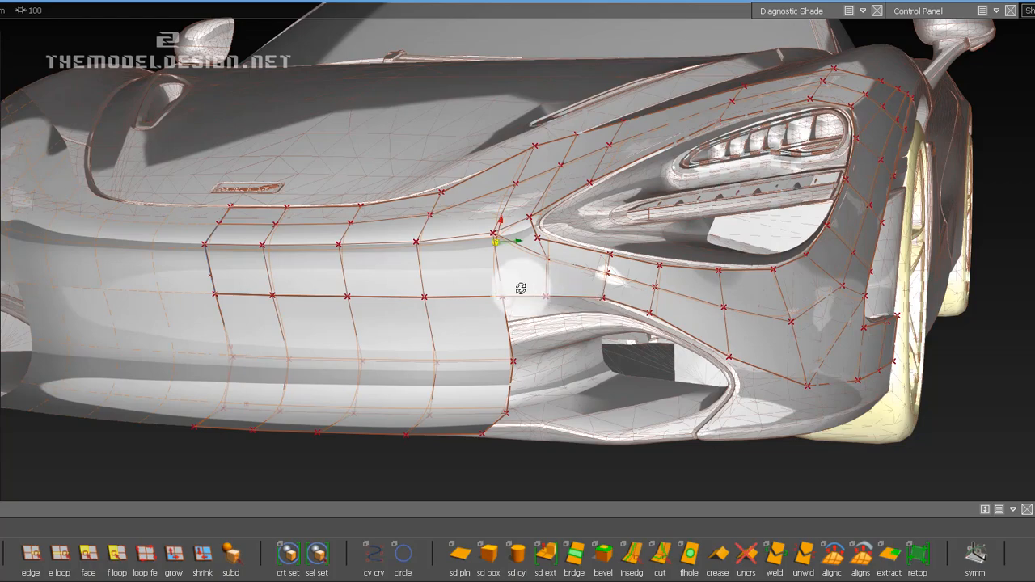
pyautogui.scroll(4, 530, 291)
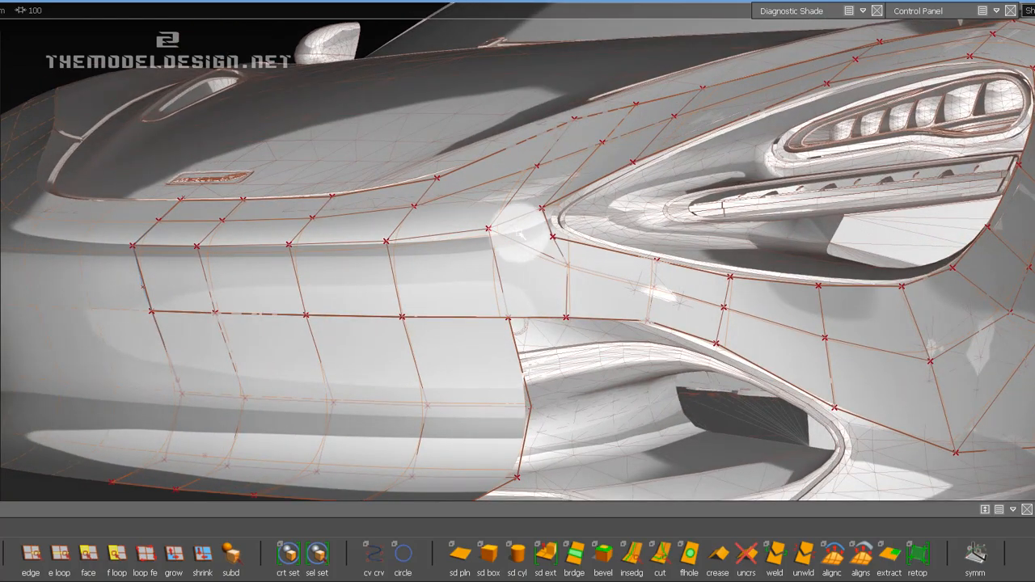
# Adjust the depth of the strip's first lower-border vertex beside the centre panel along X to follow the scan surface.
pyautogui.keyDown('alt'); pyautogui.keyDown('shift'); pyautogui.moveTo(520, 235); pyautogui.dragTo(526, 198); pyautogui.keyUp('shift'); pyautogui.keyUp('alt')
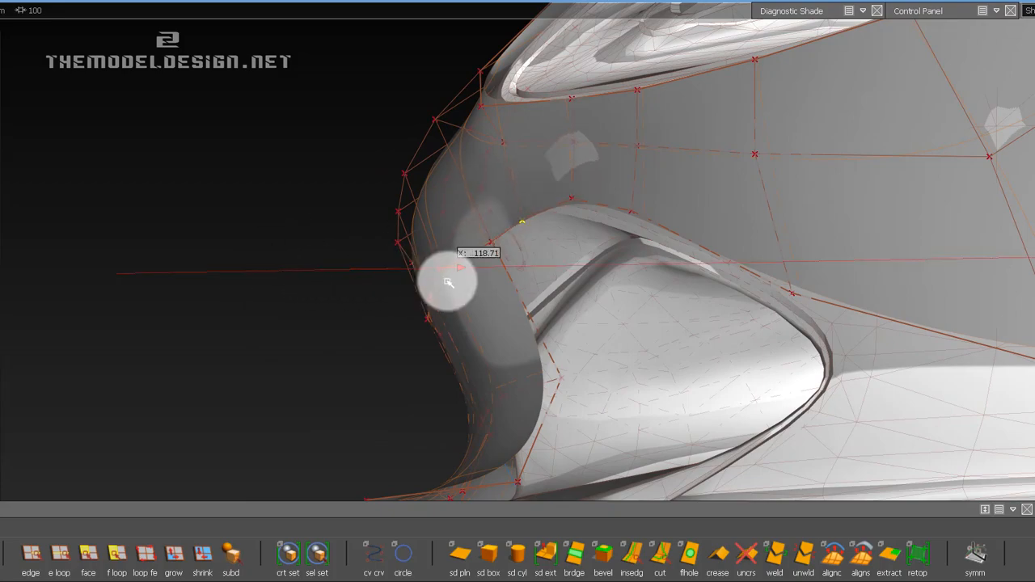
pyautogui.moveTo(448, 283)
pyautogui.keyDown('alt'); pyautogui.keyDown('shift'); pyautogui.mouseDown()
pyautogui.moveTo(438, 257)
pyautogui.moveTo(456, 266)
pyautogui.moveTo(442, 266)
pyautogui.mouseUp(); pyautogui.keyUp('shift'); pyautogui.keyUp('alt')
pyautogui.moveTo(311, 276); pyautogui.dragTo(329, 276)
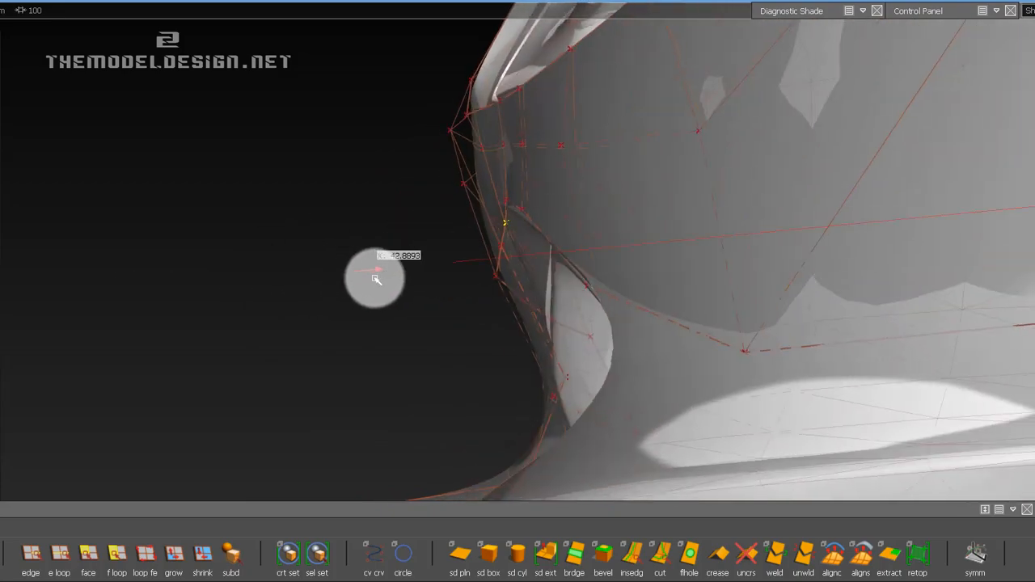
pyautogui.keyDown('alt'); pyautogui.keyDown('shift'); pyautogui.moveTo(558, 230); pyautogui.dragTo(640, 222); pyautogui.keyUp('shift'); pyautogui.keyUp('alt')
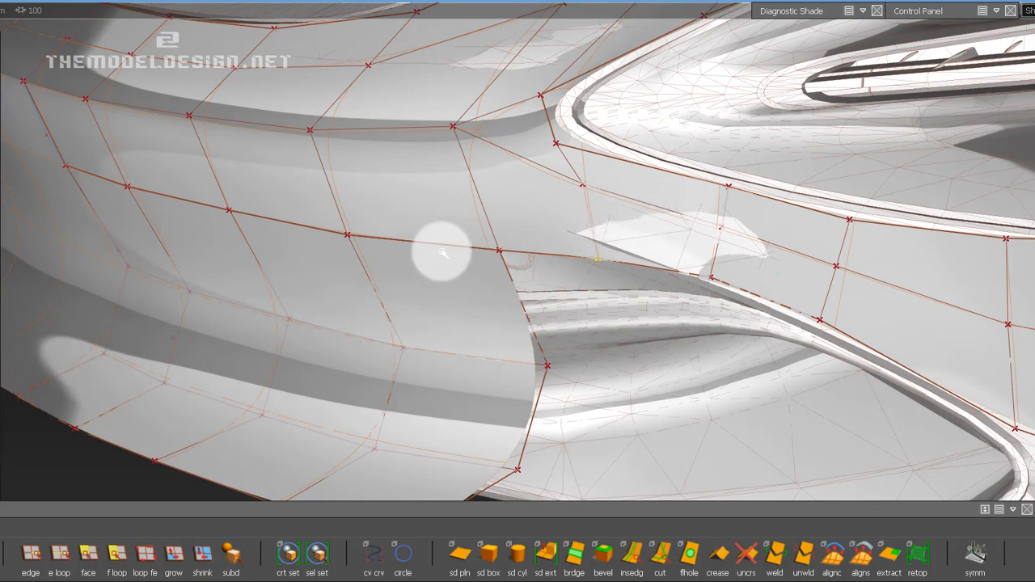
pyautogui.keyDown('alt'); pyautogui.keyDown('shift'); pyautogui.moveTo(441, 253); pyautogui.dragTo(693, 199); pyautogui.keyUp('shift'); pyautogui.keyUp('alt')
pyautogui.keyDown('alt'); pyautogui.keyDown('shift'); pyautogui.moveTo(720, 234); pyautogui.dragTo(518, 238); pyautogui.keyUp('shift'); pyautogui.keyUp('alt')
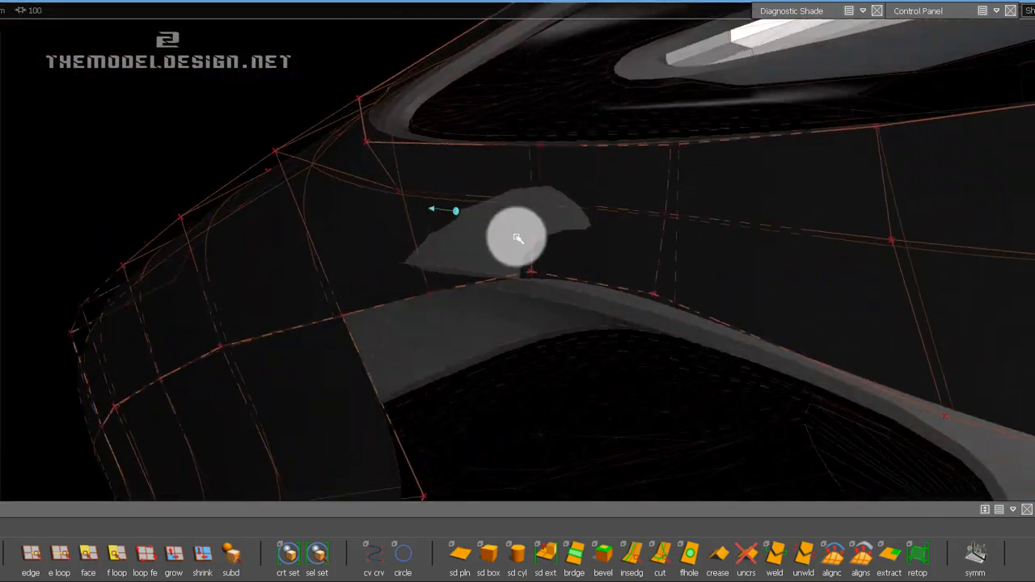
# Adjust the depth of the strip's second lower-border vertex above the air intake along X.
pyautogui.keyDown('alt'); pyautogui.keyDown('shift'); pyautogui.moveTo(533, 274); pyautogui.dragTo(385, 296); pyautogui.keyUp('shift'); pyautogui.keyUp('alt')
pyautogui.click(864, 12)
pyautogui.click(767, 1)
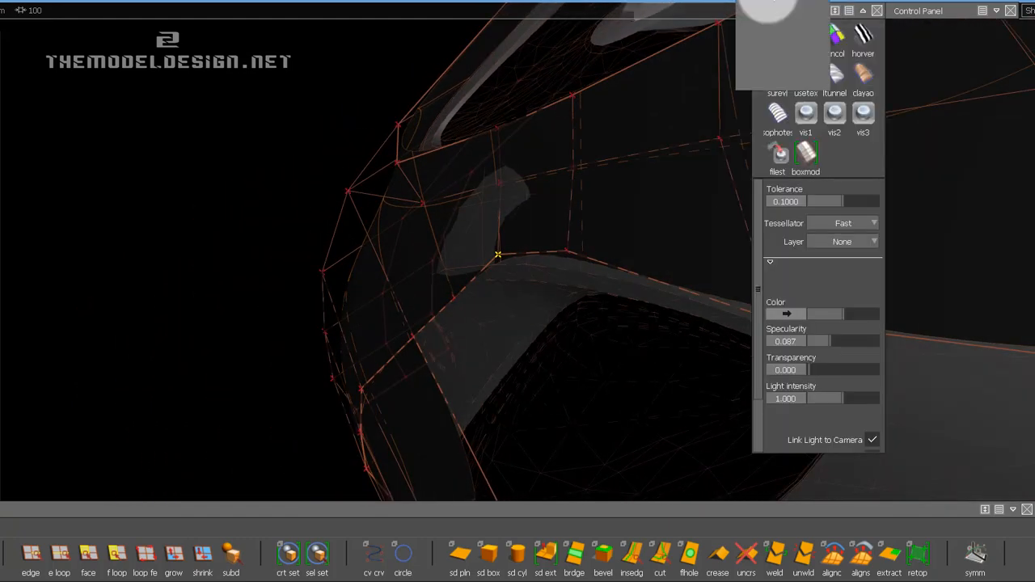
pyautogui.click(194, 143)
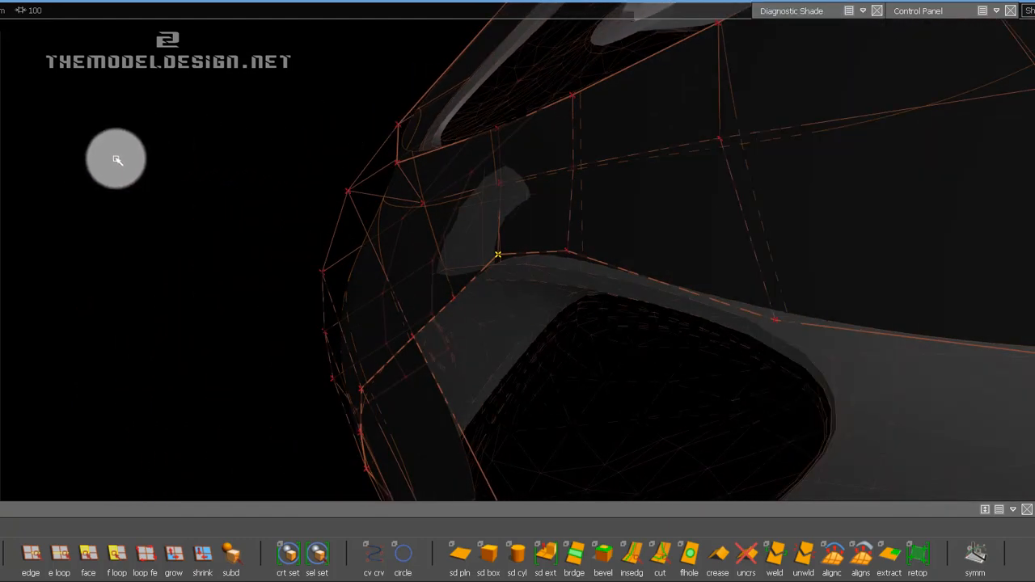
pyautogui.keyDown('alt'); pyautogui.keyDown('shift'); pyautogui.moveTo(375, 173); pyautogui.dragTo(436, 279); pyautogui.keyUp('shift'); pyautogui.keyUp('alt')
pyautogui.moveTo(403, 242)
pyautogui.keyDown('alt'); pyautogui.keyDown('shift'); pyautogui.mouseDown()
pyautogui.moveTo(545, 284)
pyautogui.moveTo(478, 280)
pyautogui.moveTo(634, 241)
pyautogui.moveTo(441, 295)
pyautogui.moveTo(520, 268)
pyautogui.moveTo(104, 233)
pyautogui.moveTo(640, 281)
pyautogui.moveTo(513, 296)
pyautogui.moveTo(580, 268)
pyautogui.moveTo(649, 263)
pyautogui.moveTo(616, 231)
pyautogui.mouseUp(); pyautogui.keyUp('shift'); pyautogui.keyUp('alt')
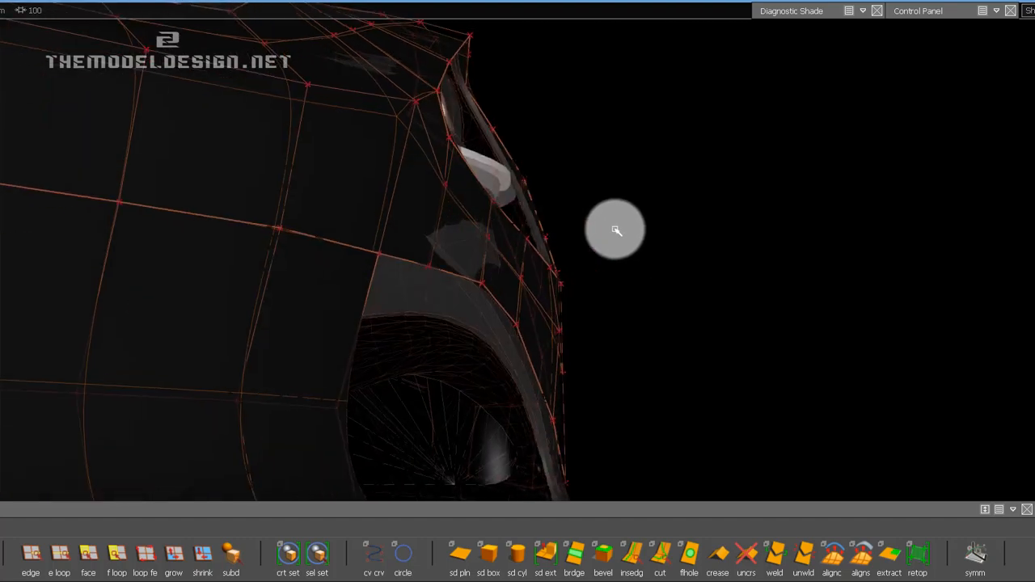
# Move the centre panel's corner vertex at the air intake and its neighbour on the same border along X to smooth the curvature.
pyautogui.keyDown('alt'); pyautogui.keyDown('shift'); pyautogui.moveTo(615, 232); pyautogui.dragTo(340, 288, button='right'); pyautogui.keyUp('shift'); pyautogui.keyUp('alt')
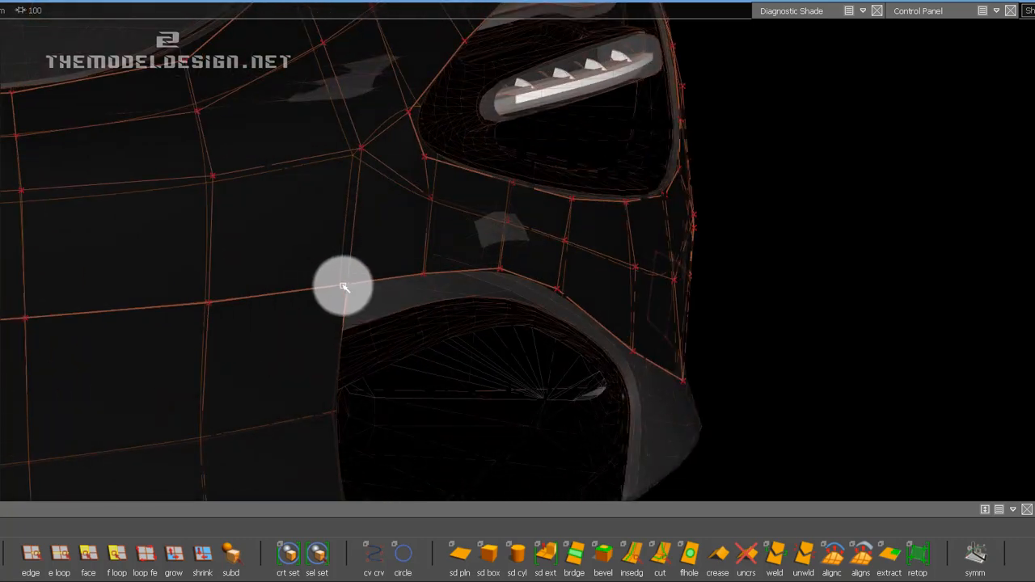
pyautogui.click(354, 297)
pyautogui.keyDown('alt'); pyautogui.keyDown('shift'); pyautogui.moveTo(360, 299); pyautogui.dragTo(575, 230); pyautogui.keyUp('shift'); pyautogui.keyUp('alt')
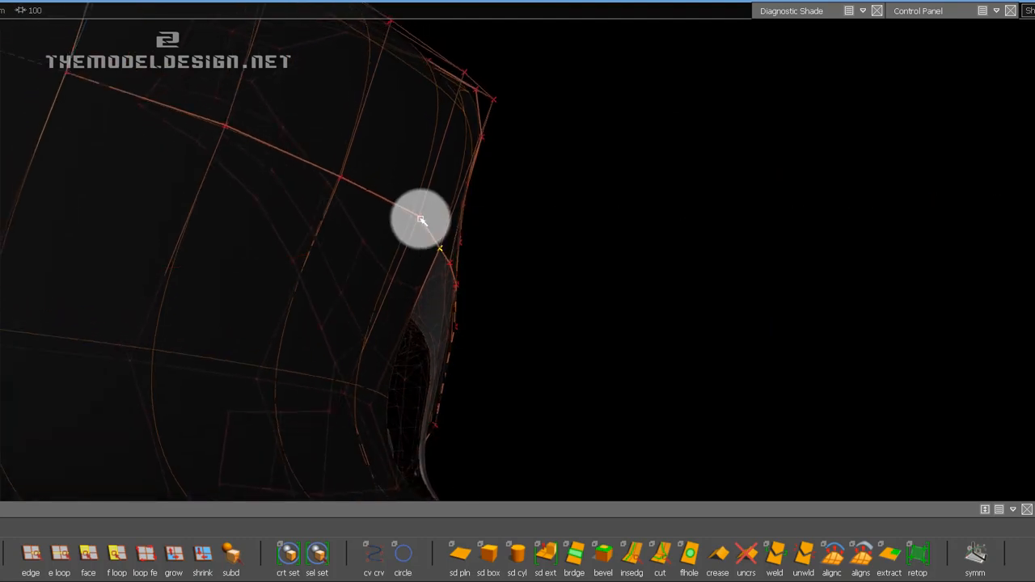
pyautogui.keyDown('alt'); pyautogui.keyDown('shift'); pyautogui.moveTo(432, 245); pyautogui.dragTo(284, 282); pyautogui.keyUp('shift'); pyautogui.keyUp('alt')
pyautogui.moveTo(203, 275)
pyautogui.mouseDown()
pyautogui.moveTo(233, 304)
pyautogui.moveTo(518, 261)
pyautogui.moveTo(700, 256)
pyautogui.mouseUp()
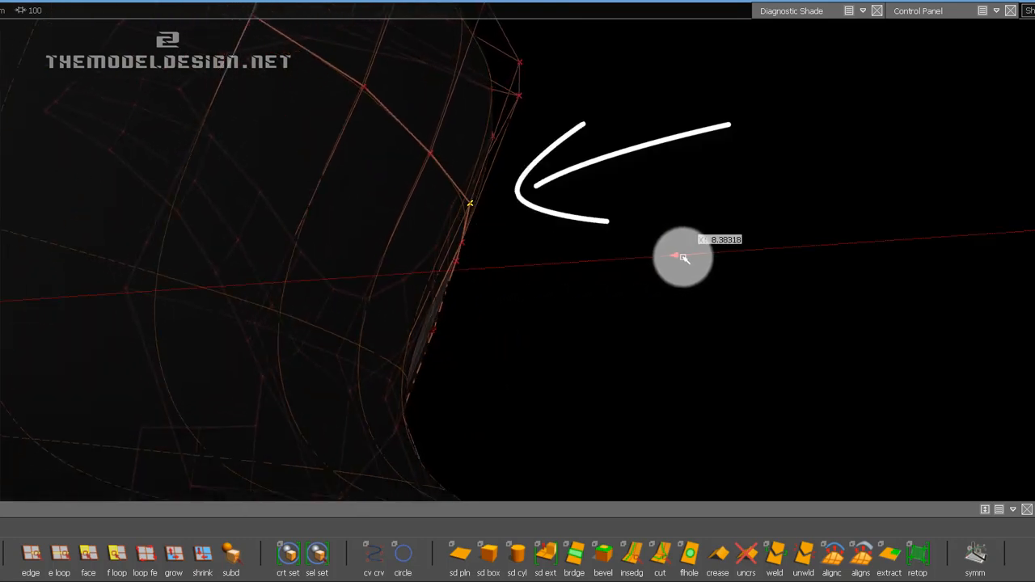
pyautogui.moveTo(623, 271)
pyautogui.keyDown('alt'); pyautogui.mouseDown()
pyautogui.moveTo(561, 219)
pyautogui.moveTo(460, 296)
pyautogui.moveTo(442, 241)
pyautogui.moveTo(445, 258)
pyautogui.moveTo(358, 264)
pyautogui.mouseUp(); pyautogui.keyUp('alt')
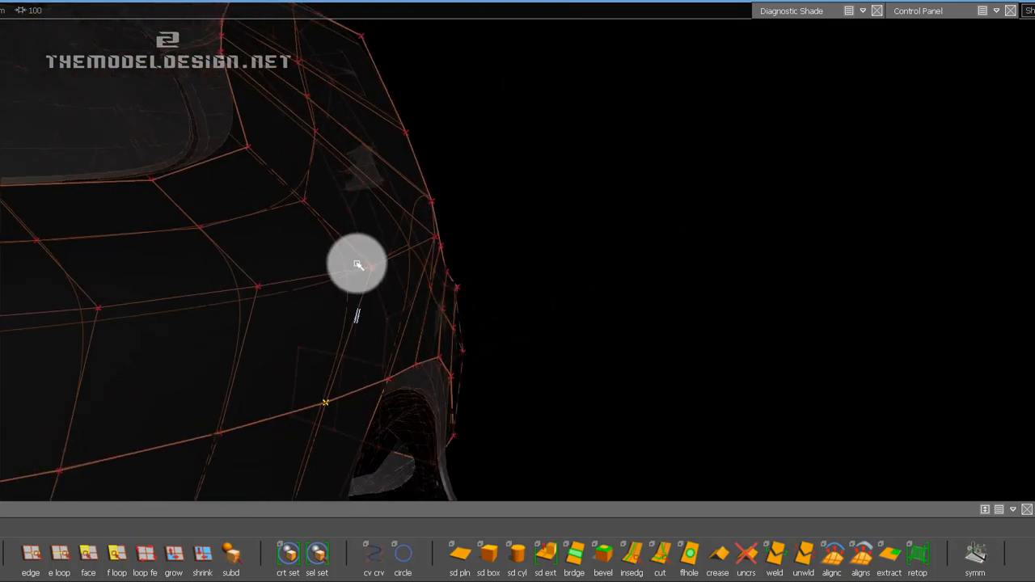
pyautogui.moveTo(731, 292); pyautogui.dragTo(669, 292)
# Reposition the vertices along the headlight's lower border and the adjacent interior strip vertex along X to fit the scan.
pyautogui.keyDown('alt'); pyautogui.keyDown('shift'); pyautogui.moveTo(520, 238); pyautogui.dragTo(473, 262); pyautogui.keyUp('shift'); pyautogui.keyUp('alt')
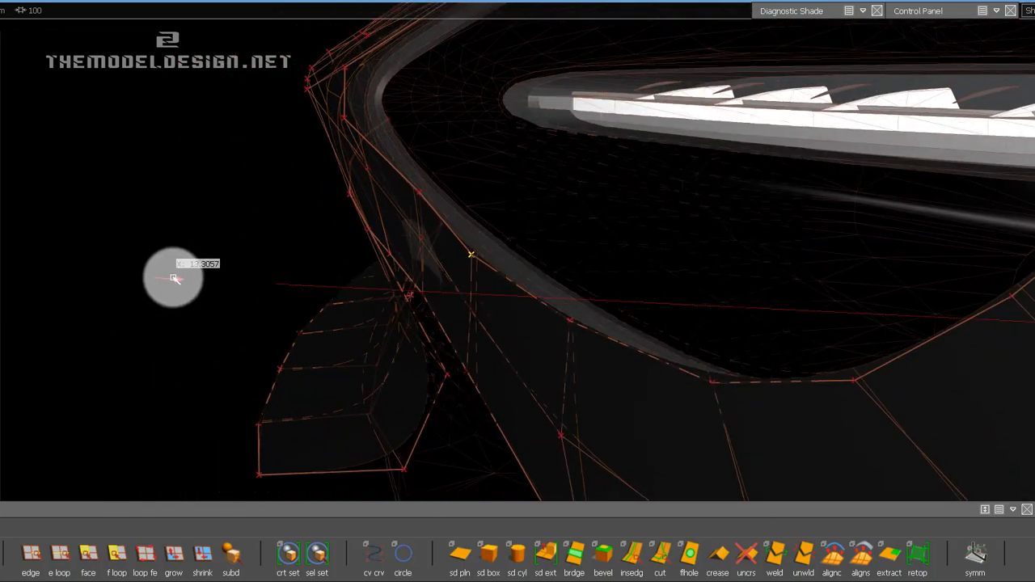
pyautogui.moveTo(174, 279); pyautogui.dragTo(306, 253)
pyautogui.keyDown('alt'); pyautogui.keyDown('shift'); pyautogui.moveTo(435, 219); pyautogui.dragTo(527, 262); pyautogui.keyUp('shift'); pyautogui.keyUp('alt')
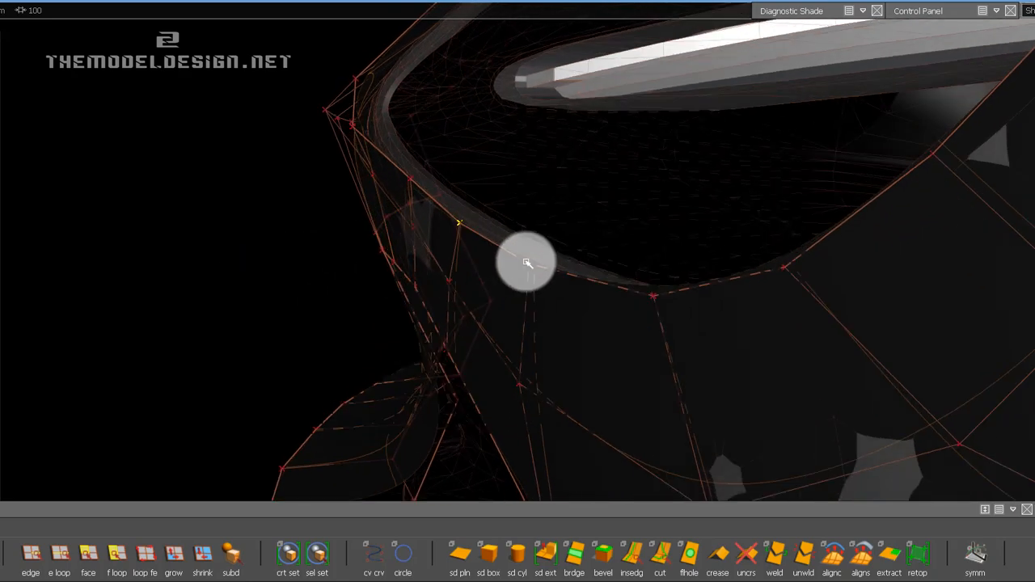
pyautogui.moveTo(193, 312); pyautogui.dragTo(351, 287)
pyautogui.keyDown('alt'); pyautogui.keyDown('shift'); pyautogui.moveTo(541, 283); pyautogui.dragTo(402, 296); pyautogui.keyUp('shift'); pyautogui.keyUp('alt')
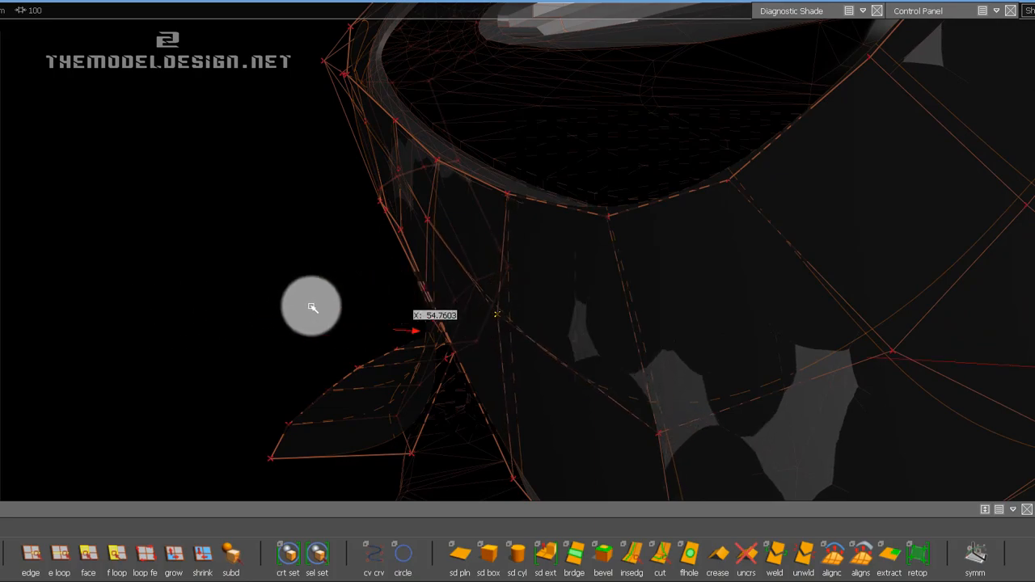
pyautogui.keyDown('alt'); pyautogui.keyDown('shift'); pyautogui.moveTo(312, 307); pyautogui.dragTo(624, 296); pyautogui.keyUp('shift'); pyautogui.keyUp('alt')
# Examine the strip below the headlight and its junction with the centre panel, including from the front view.
pyautogui.keyDown('alt'); pyautogui.keyDown('shift'); pyautogui.moveTo(615, 236); pyautogui.dragTo(608, 264, button='right'); pyautogui.keyUp('shift'); pyautogui.keyUp('alt')
pyautogui.keyDown('alt'); pyautogui.keyDown('shift'); pyautogui.moveTo(437, 242); pyautogui.dragTo(438, 252, button='middle'); pyautogui.keyUp('shift'); pyautogui.keyUp('alt')
pyautogui.keyDown('ctrl'); pyautogui.keyDown('shift'); pyautogui.moveTo(488, 324); pyautogui.dragTo(479, 279); pyautogui.keyUp('shift'); pyautogui.keyUp('ctrl')
pyautogui.keyDown('alt'); pyautogui.keyDown('shift'); pyautogui.moveTo(742, 180); pyautogui.dragTo(467, 226); pyautogui.keyUp('shift'); pyautogui.keyUp('alt')
pyautogui.press('F7')
pyautogui.keyDown('alt'); pyautogui.keyDown('shift'); pyautogui.moveTo(399, 256); pyautogui.dragTo(384, 200, button='middle'); pyautogui.keyUp('shift'); pyautogui.keyUp('alt')
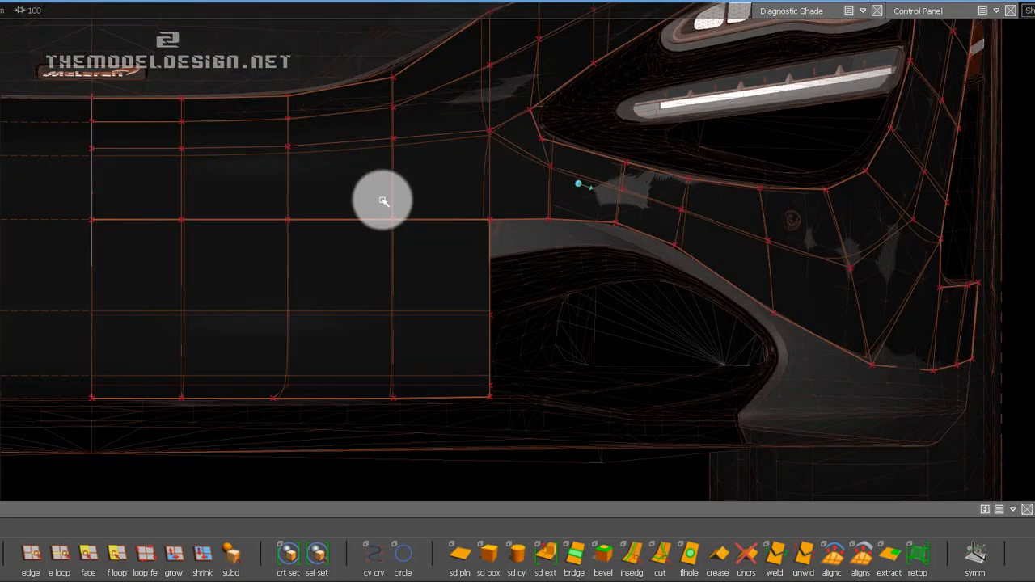
pyautogui.keyDown('alt'); pyautogui.keyDown('shift'); pyautogui.moveTo(456, 265); pyautogui.dragTo(455, 244, button='right'); pyautogui.keyUp('shift'); pyautogui.keyUp('alt')
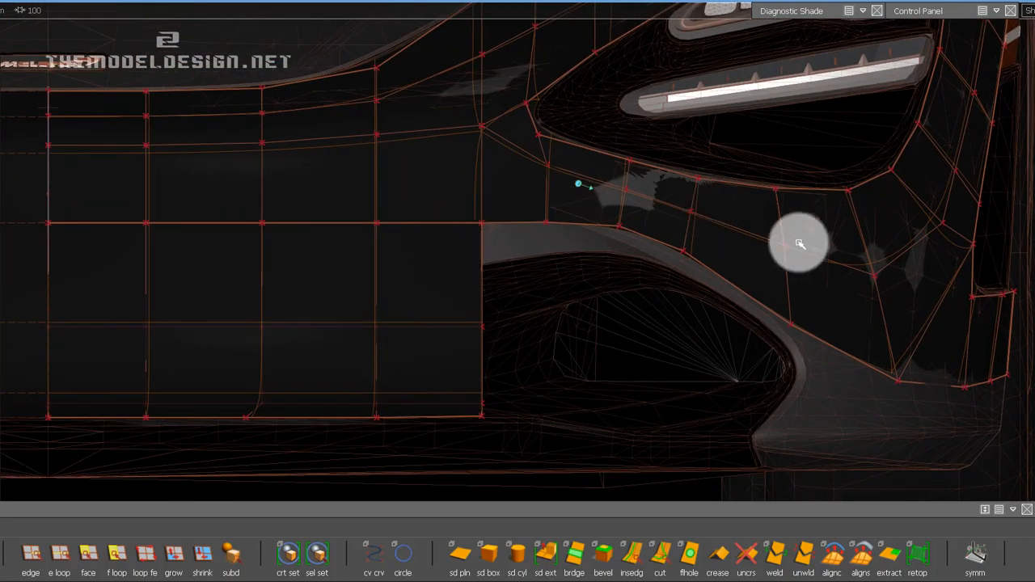
pyautogui.keyDown('alt'); pyautogui.keyDown('shift'); pyautogui.moveTo(799, 244); pyautogui.dragTo(768, 214); pyautogui.keyUp('shift'); pyautogui.keyUp('alt')
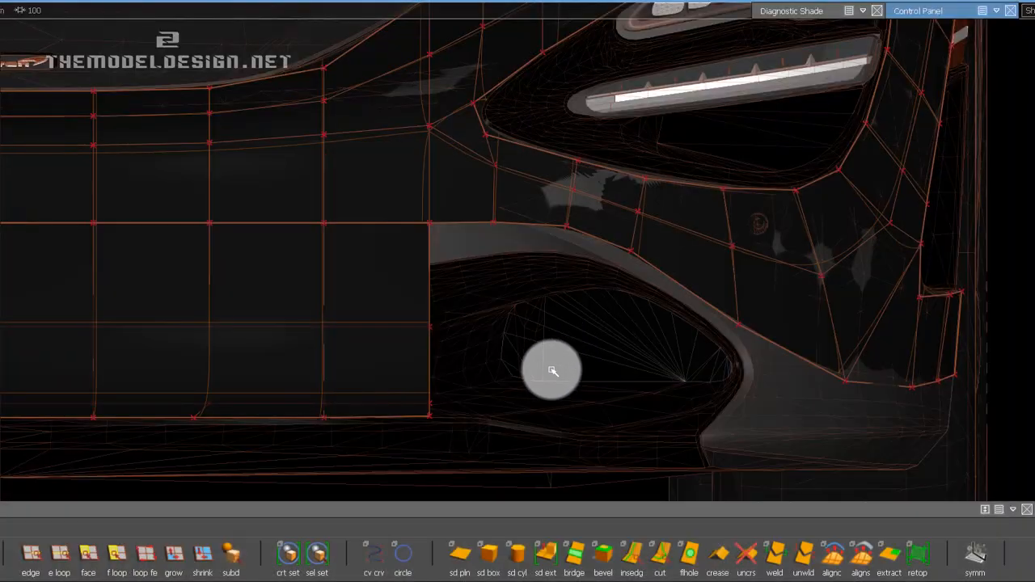
pyautogui.keyDown('alt'); pyautogui.keyDown('shift'); pyautogui.moveTo(555, 369); pyautogui.dragTo(511, 303, button='right'); pyautogui.keyUp('shift'); pyautogui.keyUp('alt')
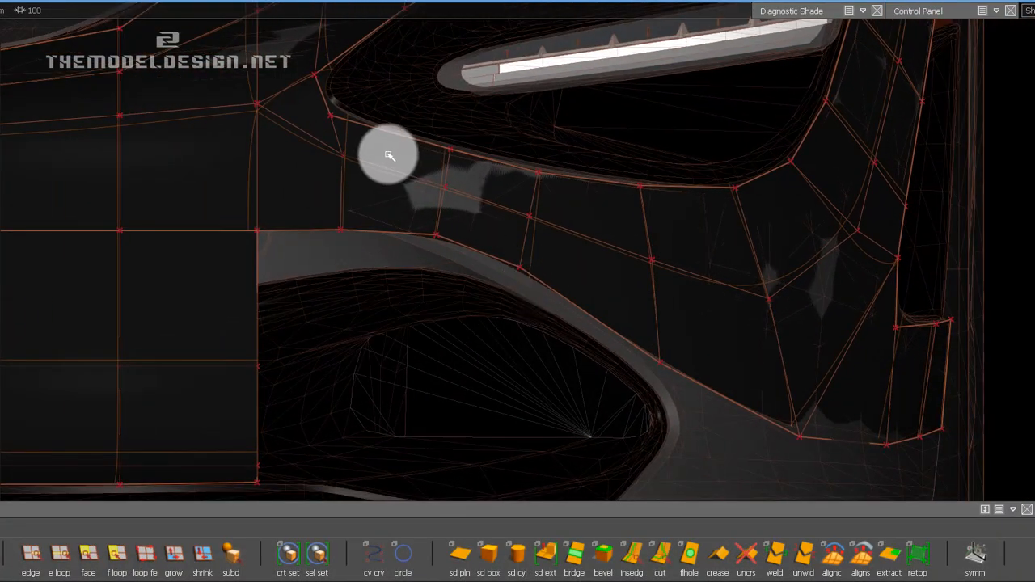
pyautogui.keyDown('alt'); pyautogui.keyDown('shift'); pyautogui.moveTo(252, 245); pyautogui.dragTo(559, 241, button='middle'); pyautogui.keyUp('shift'); pyautogui.keyUp('alt')
pyautogui.scroll(-1, 539, 246)
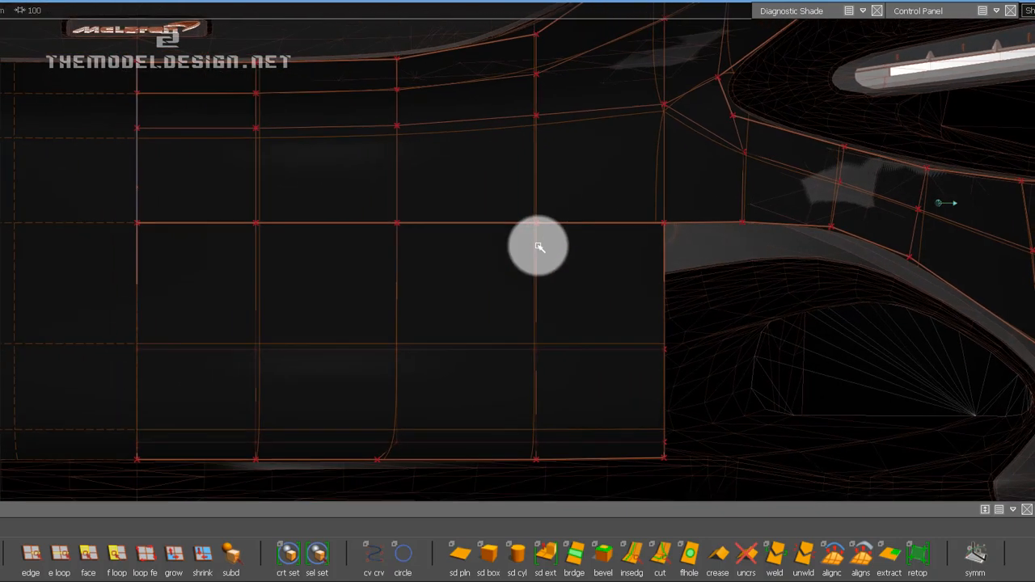
# Lower the five vertices along the upper border of the lower centre panel with the Transform CV tool.
pyautogui.click(33, 555)
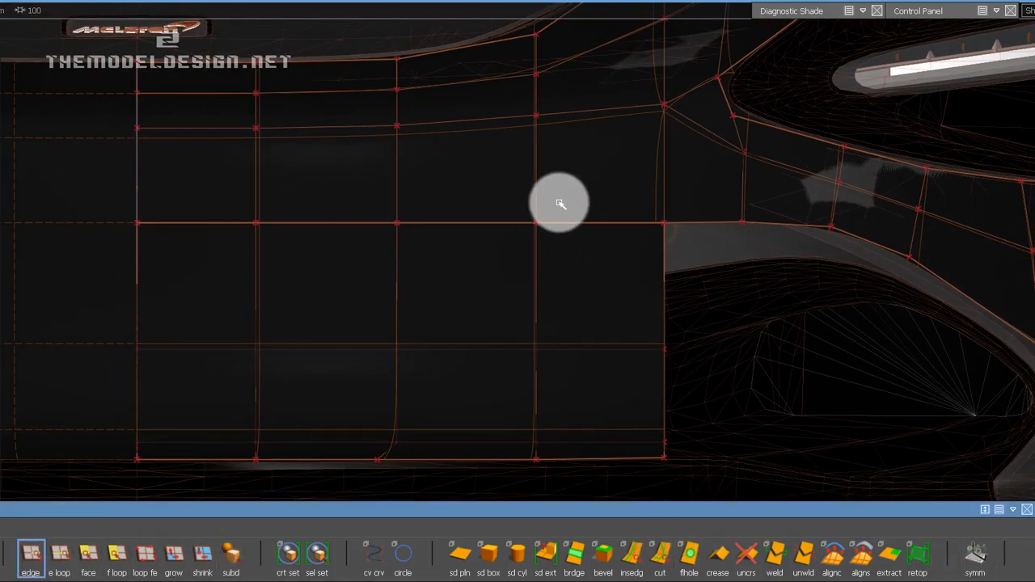
pyautogui.click(863, 10)
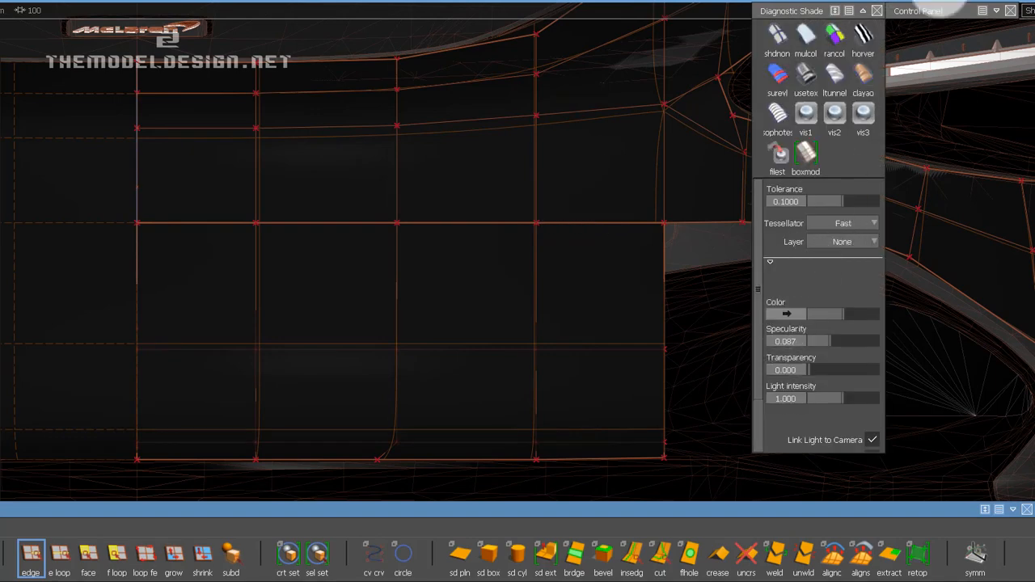
pyautogui.click(863, 10)
pyautogui.click(997, 10)
pyautogui.click(913, 415)
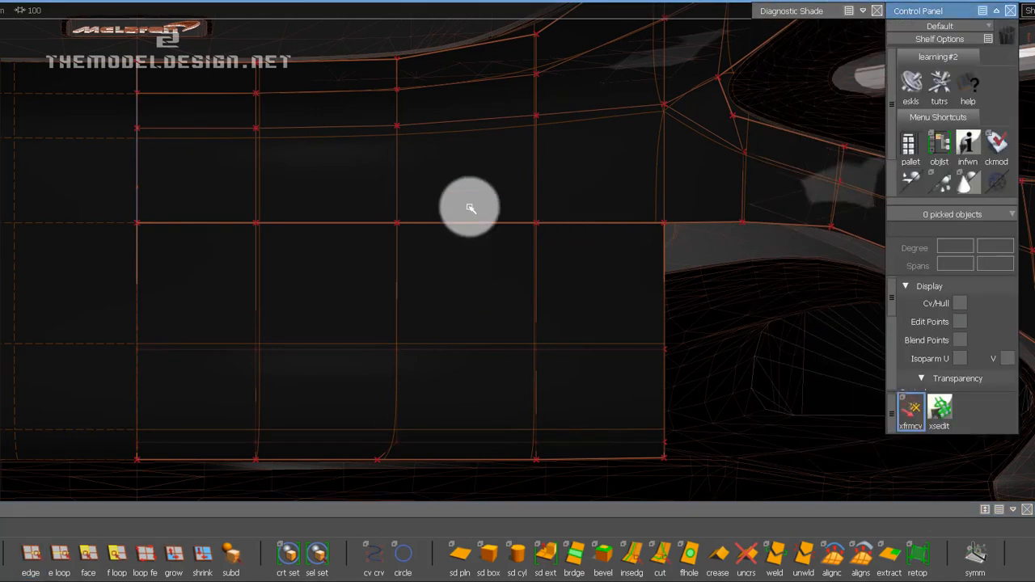
pyautogui.press('space')
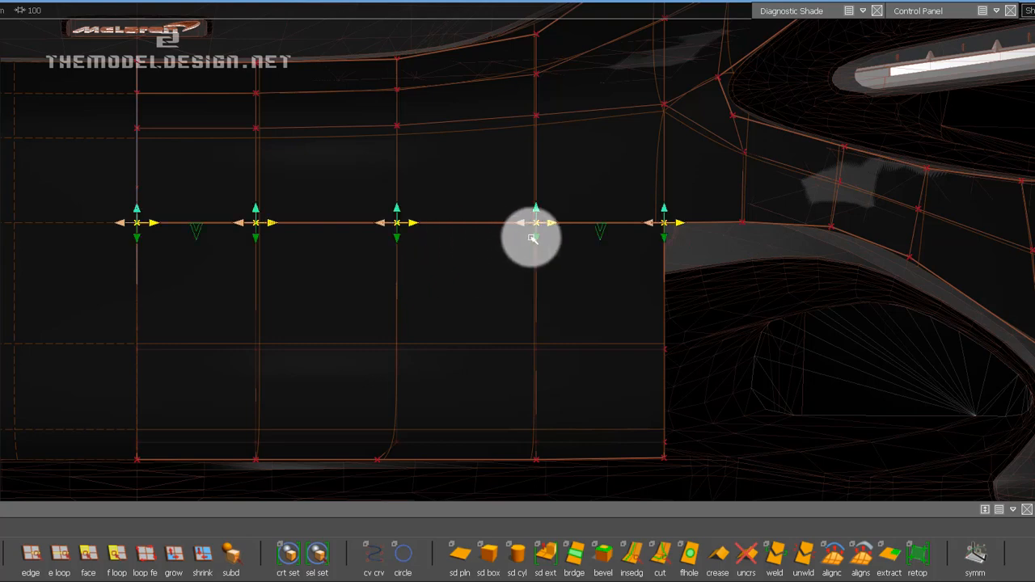
pyautogui.moveTo(467, 246); pyautogui.dragTo(467, 383, button='middle')
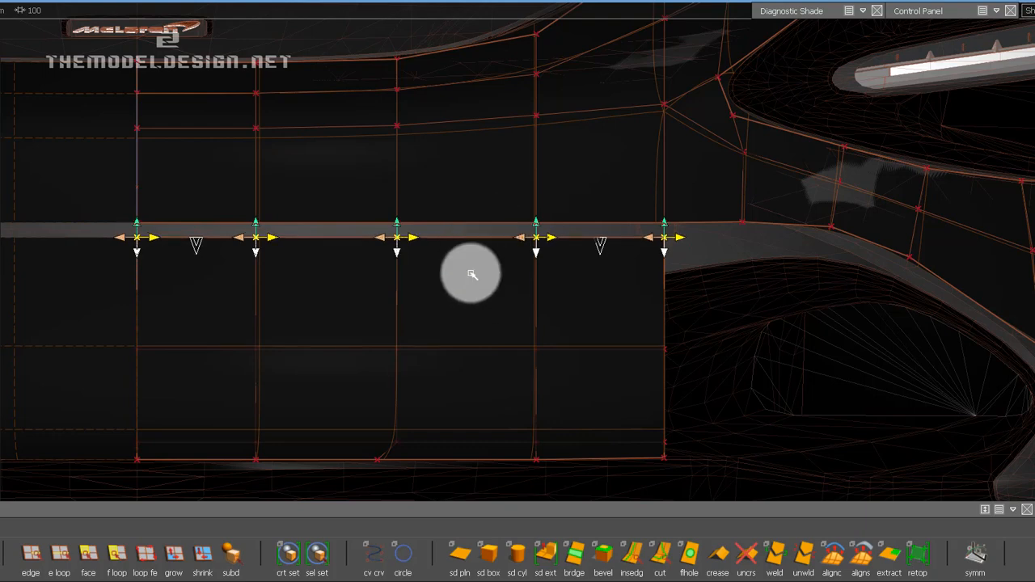
# Lower the matching border vertices of the upper centre panel to meet the lower panel's border.
pyautogui.doubleClick(476, 224)
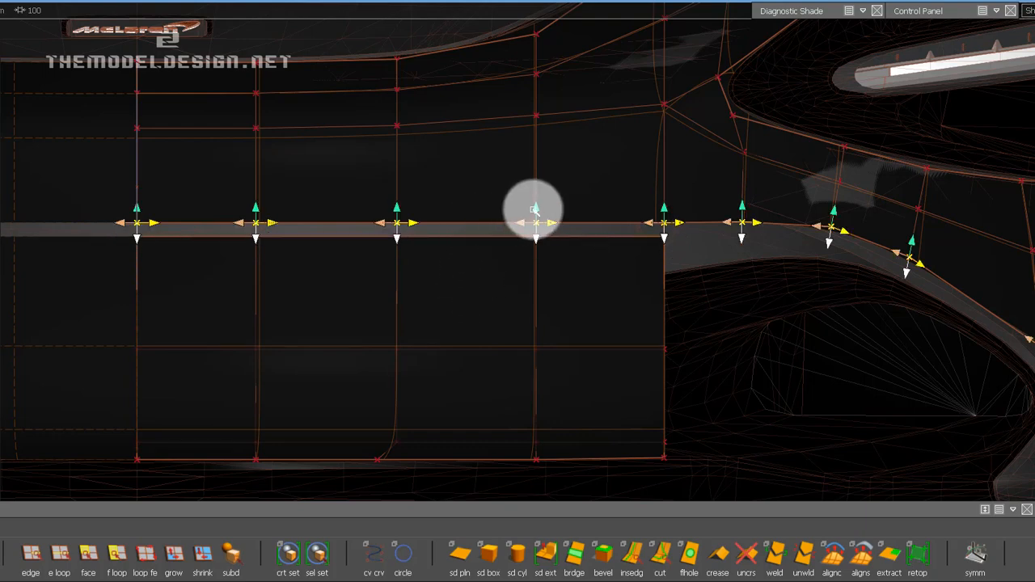
pyautogui.keyDown('alt'); pyautogui.keyDown('shift'); pyautogui.moveTo(555, 209); pyautogui.dragTo(519, 209, button='middle'); pyautogui.keyUp('shift'); pyautogui.keyUp('alt')
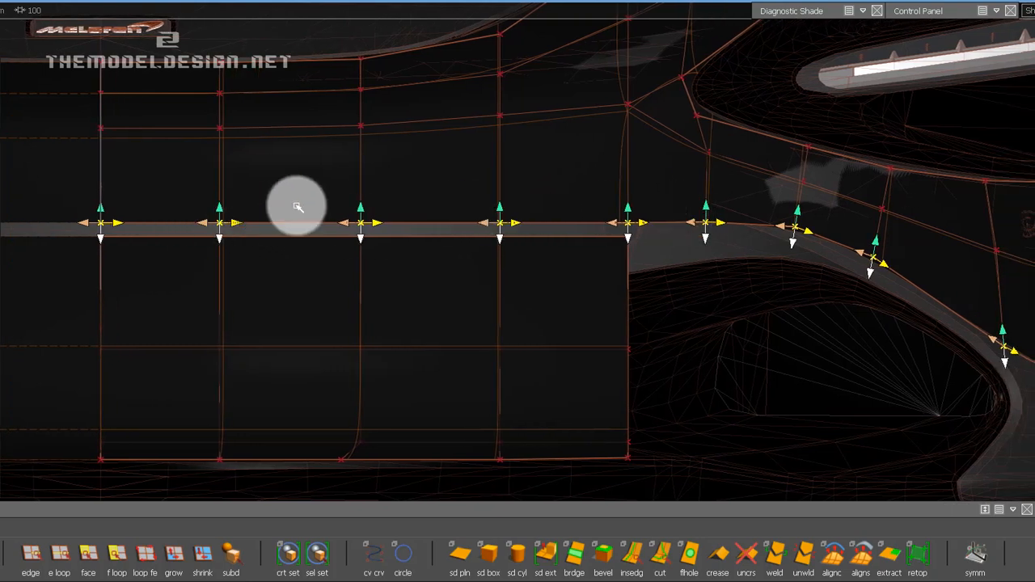
pyautogui.moveTo(362, 208)
pyautogui.mouseDown()
pyautogui.moveTo(370, 348)
pyautogui.moveTo(364, 250)
pyautogui.mouseUp()
pyautogui.moveTo(301, 246)
pyautogui.keyDown('alt'); pyautogui.keyDown('shift'); pyautogui.mouseDown(button='middle')
pyautogui.moveTo(287, 243)
pyautogui.moveTo(587, 243)
pyautogui.mouseUp(button='middle'); pyautogui.keyUp('shift'); pyautogui.keyUp('alt')
pyautogui.keyDown('alt'); pyautogui.keyDown('shift'); pyautogui.moveTo(560, 310); pyautogui.dragTo(587, 286, button='right'); pyautogui.keyUp('shift'); pyautogui.keyUp('alt')
pyautogui.keyDown('alt'); pyautogui.keyDown('shift'); pyautogui.moveTo(585, 285); pyautogui.dragTo(517, 303, button='middle'); pyautogui.keyUp('shift'); pyautogui.keyUp('alt')
# Weld the four edge pairs along the shared border of the upper and lower centre panels, up to the air intake corner.
pyautogui.click(778, 554)
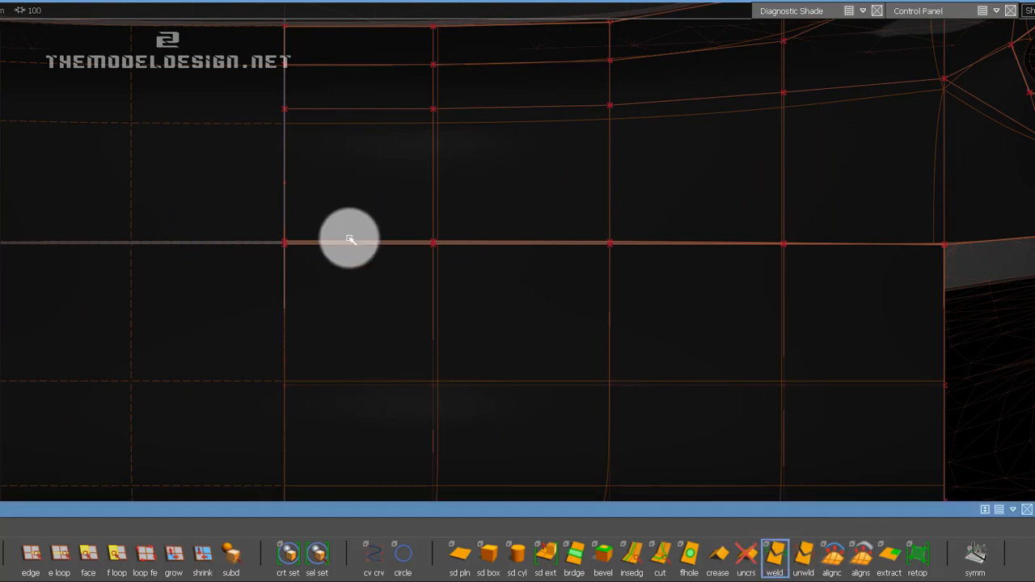
pyautogui.keyDown('alt'); pyautogui.keyDown('shift'); pyautogui.moveTo(669, 255); pyautogui.dragTo(594, 250, button='middle'); pyautogui.keyUp('shift'); pyautogui.keyUp('alt')
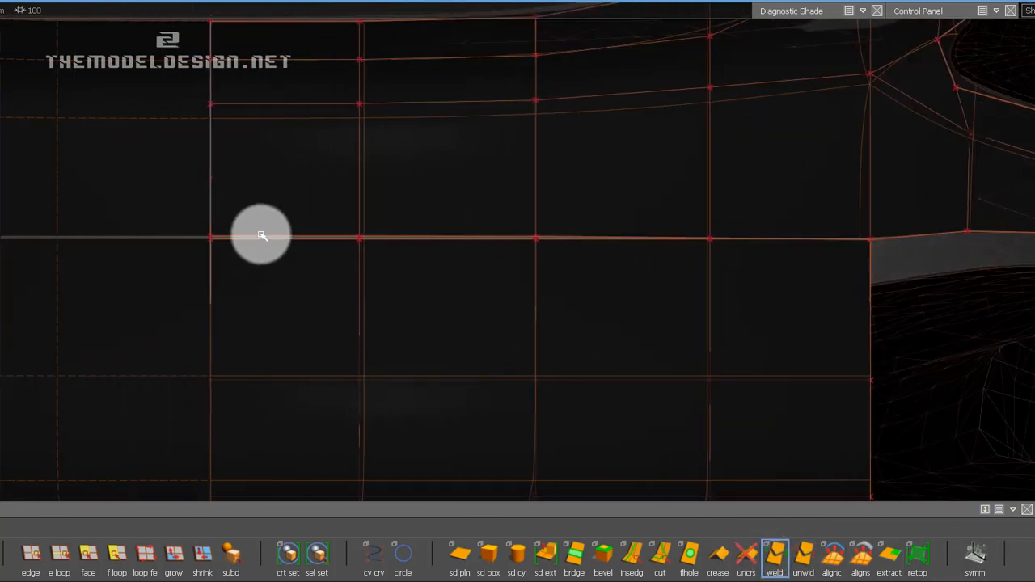
pyautogui.moveTo(263, 243); pyautogui.dragTo(389, 235)
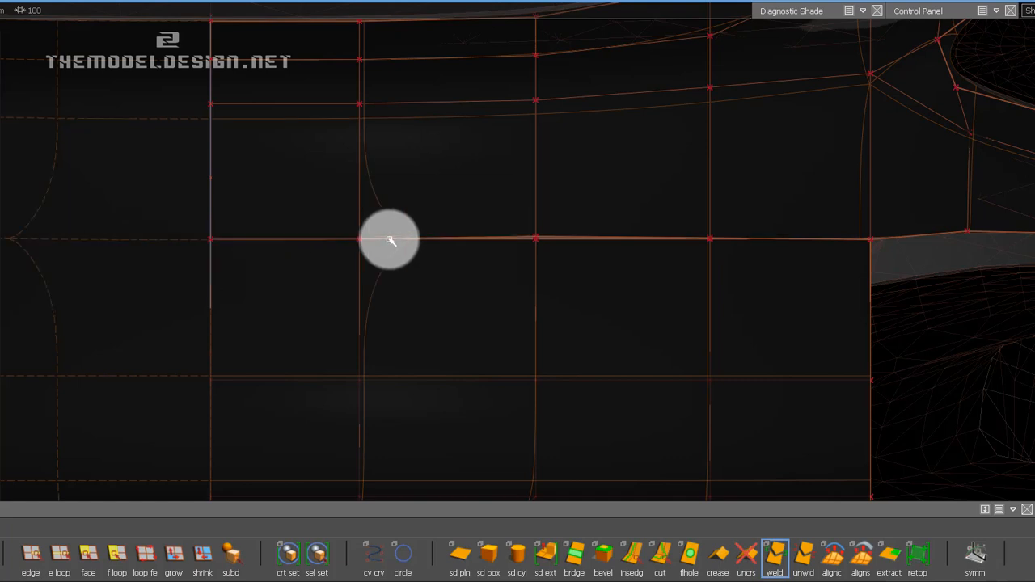
pyautogui.click(447, 242)
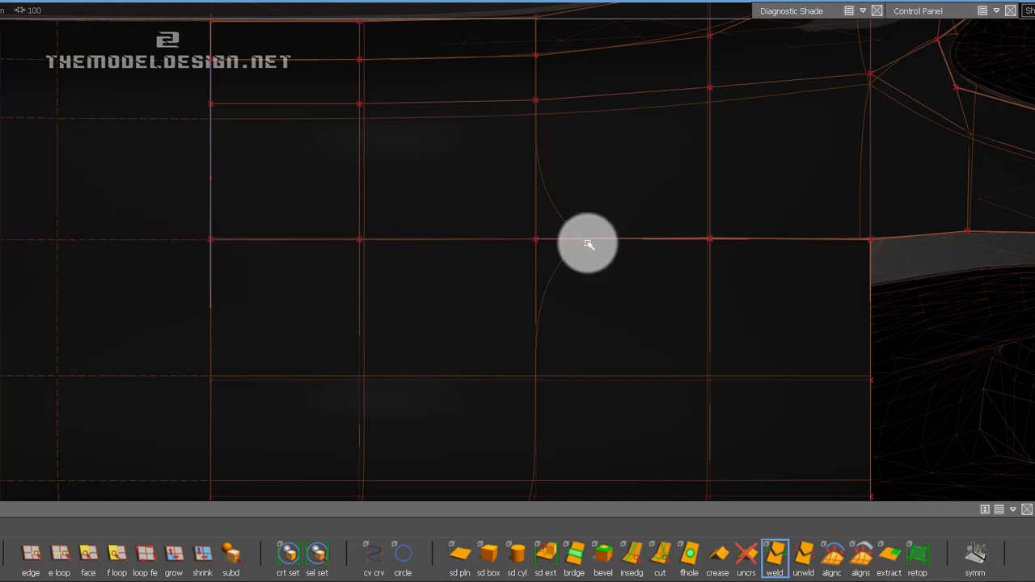
pyautogui.click(599, 239)
pyautogui.click(611, 245)
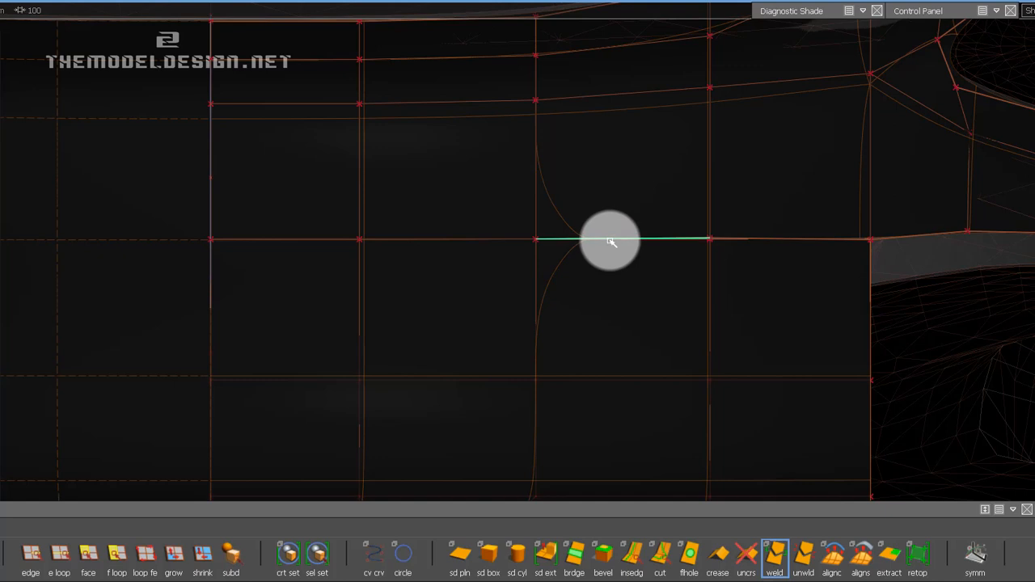
pyautogui.click(610, 242)
pyautogui.keyDown('alt'); pyautogui.keyDown('shift'); pyautogui.moveTo(684, 261); pyautogui.dragTo(631, 254, button='middle'); pyautogui.keyUp('shift'); pyautogui.keyUp('alt')
pyautogui.click(639, 240)
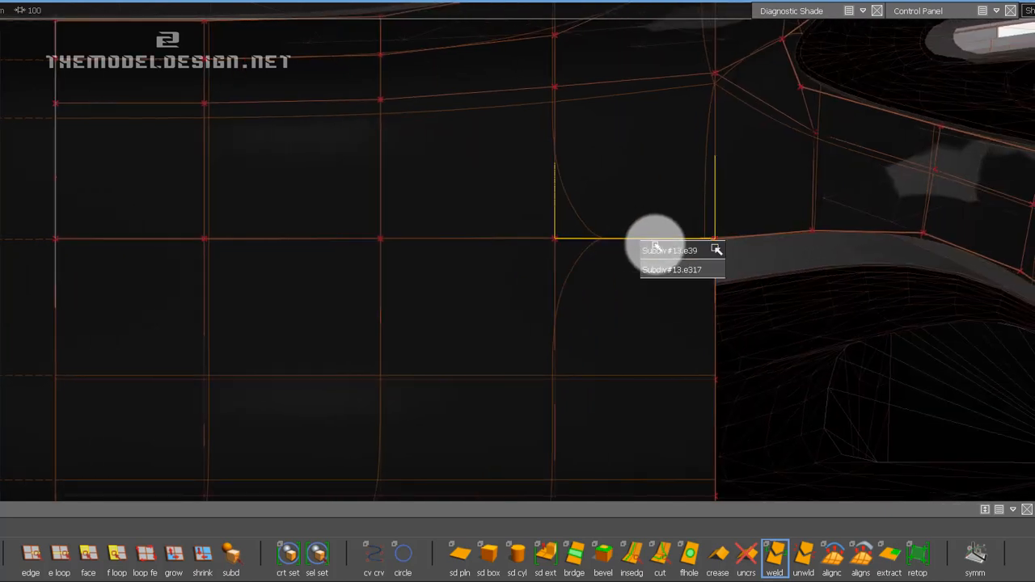
pyautogui.click(657, 250)
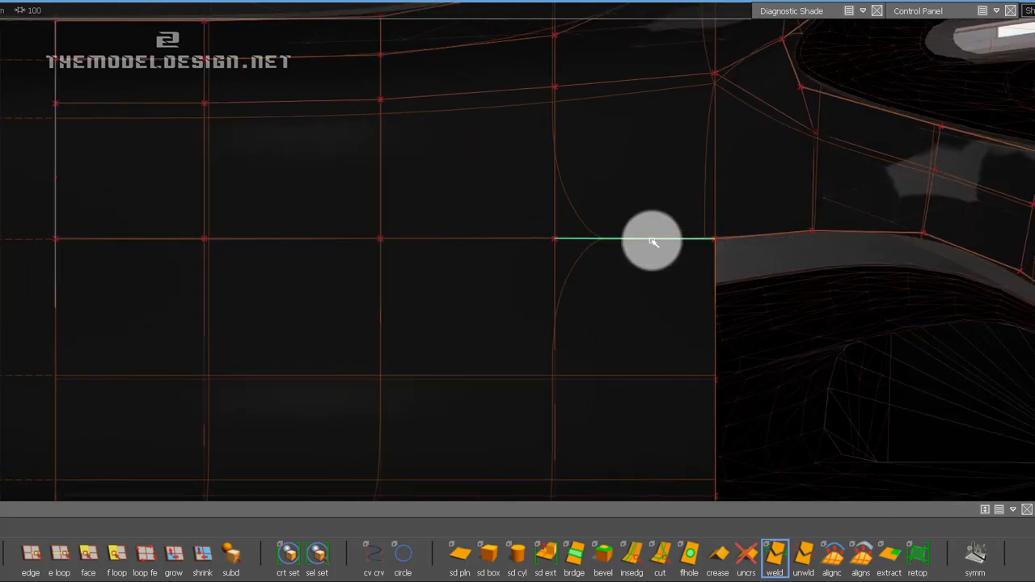
pyautogui.click(654, 242)
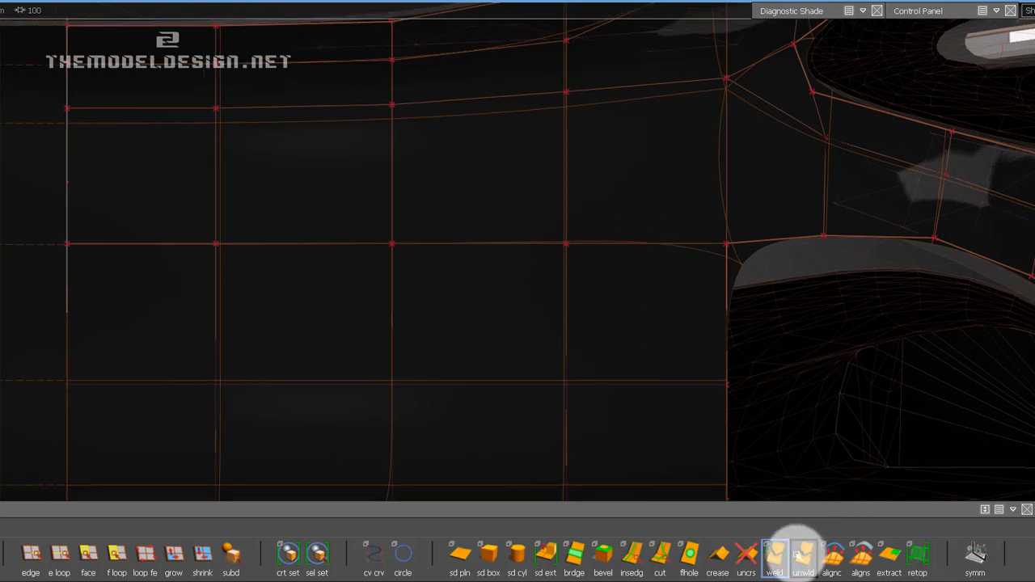
# Unweld all four edges along the border between the upper and lower centre panels and save the file.
pyautogui.click(803, 555)
pyautogui.click(706, 244)
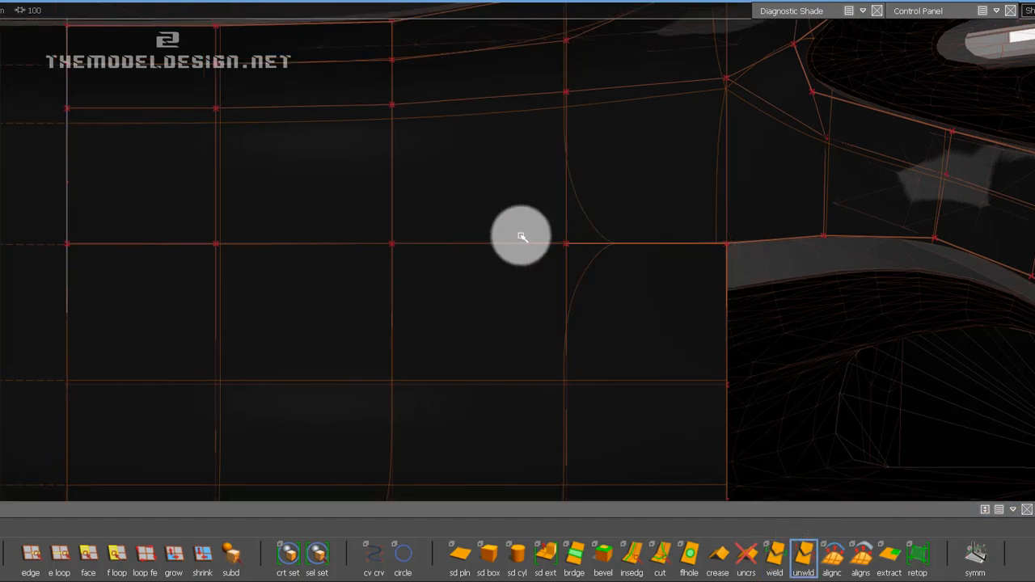
pyautogui.click(194, 245)
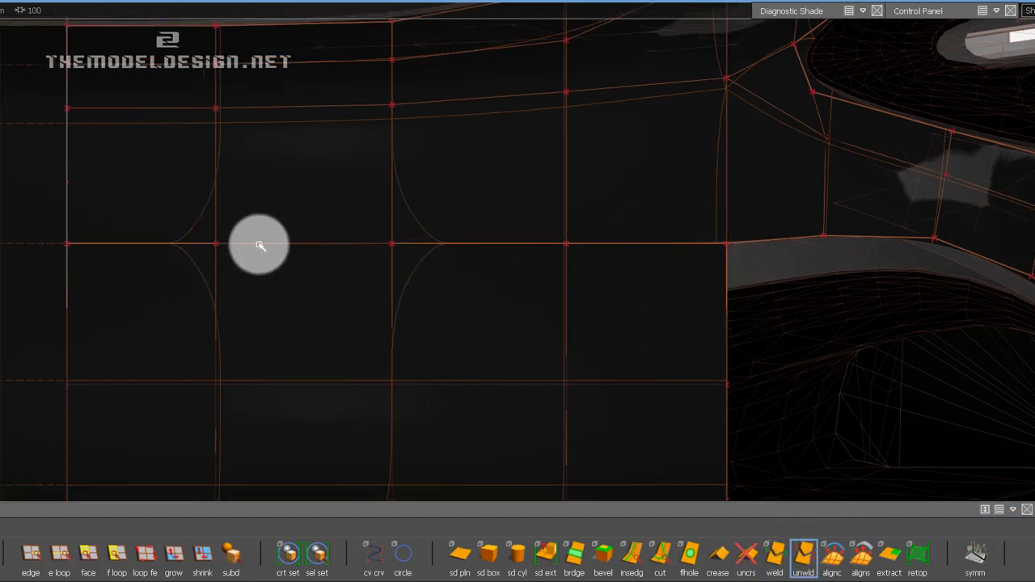
pyautogui.click(259, 245)
pyautogui.keyDown('alt'); pyautogui.keyDown('shift'); pyautogui.moveTo(412, 222); pyautogui.dragTo(277, 130, button='right'); pyautogui.keyUp('shift'); pyautogui.keyUp('alt')
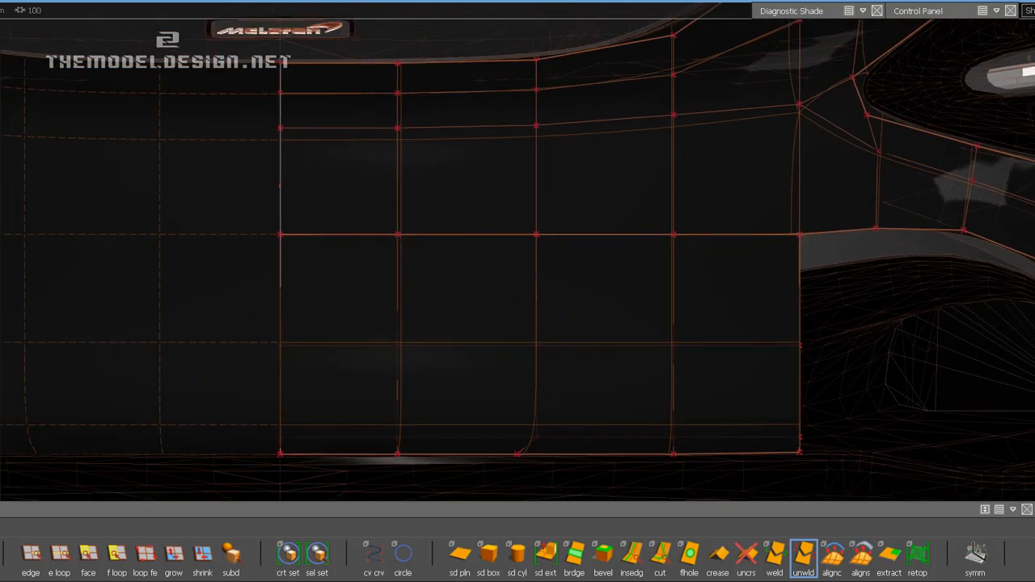
pyautogui.click(0, 0)
pyautogui.click(2, 54)
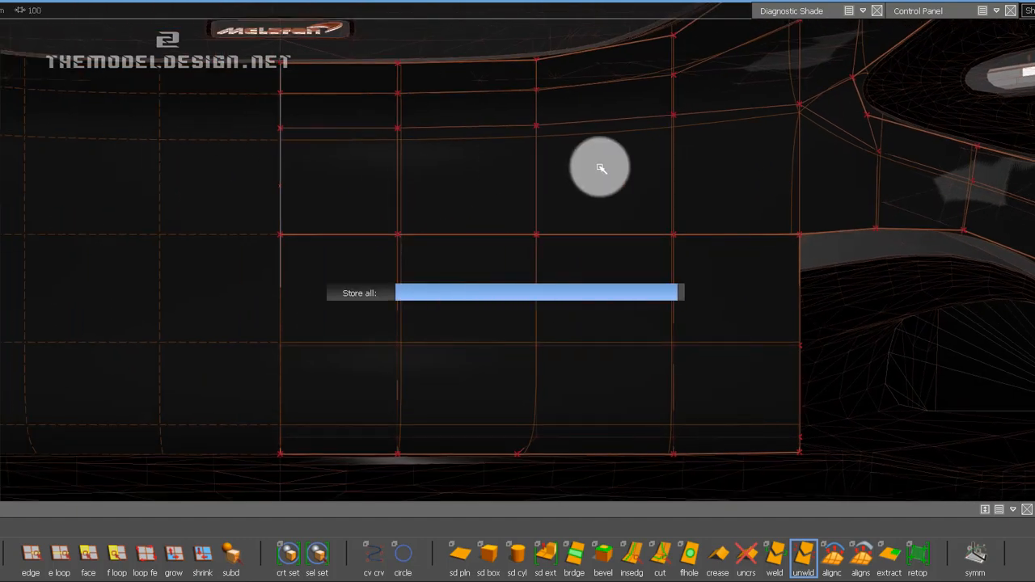
# Lower the strip's first three lower-border vertices above the air intake with the Transform CV tool.
pyautogui.keyDown('alt'); pyautogui.keyDown('shift'); pyautogui.moveTo(598, 167); pyautogui.dragTo(639, 222); pyautogui.keyUp('shift'); pyautogui.keyUp('alt')
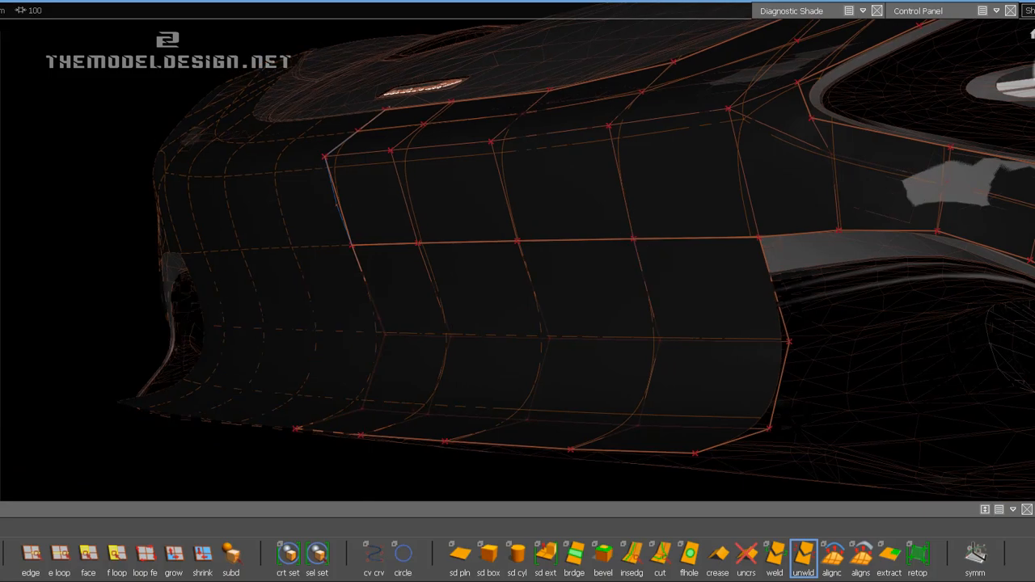
pyautogui.click(1034, 77)
pyautogui.keyDown('alt'); pyautogui.keyDown('shift'); pyautogui.moveTo(971, 210); pyautogui.dragTo(495, 212, button='middle'); pyautogui.keyUp('shift'); pyautogui.keyUp('alt')
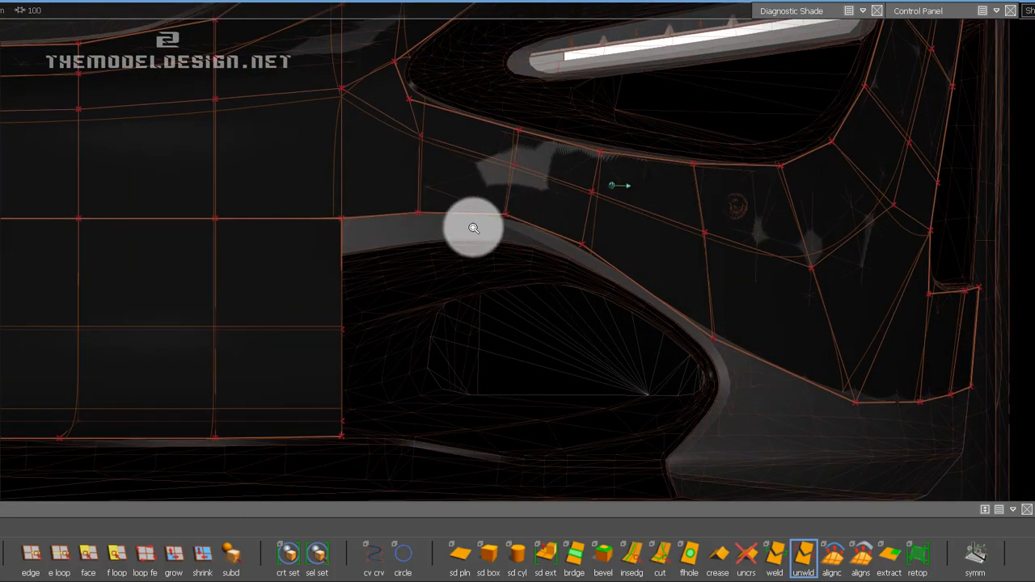
pyautogui.keyDown('alt'); pyautogui.keyDown('shift'); pyautogui.moveTo(474, 226); pyautogui.dragTo(582, 271, button='right'); pyautogui.keyUp('shift'); pyautogui.keyUp('alt')
pyautogui.keyDown('ctrl'); pyautogui.keyDown('shift'); pyautogui.moveTo(430, 220); pyautogui.dragTo(462, 223); pyautogui.keyUp('shift'); pyautogui.keyUp('ctrl')
pyautogui.moveTo(390, 206); pyautogui.dragTo(411, 231)
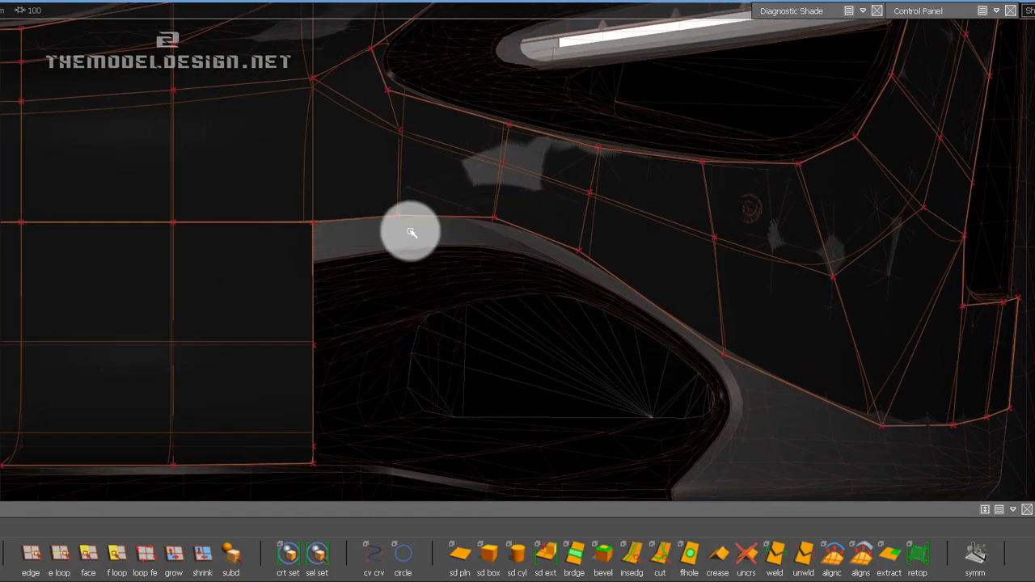
pyautogui.moveTo(491, 207); pyautogui.dragTo(518, 241)
pyautogui.keyDown('ctrl'); pyautogui.keyDown('shift'); pyautogui.moveTo(607, 272); pyautogui.dragTo(607, 236, button='middle'); pyautogui.keyUp('shift'); pyautogui.keyUp('ctrl')
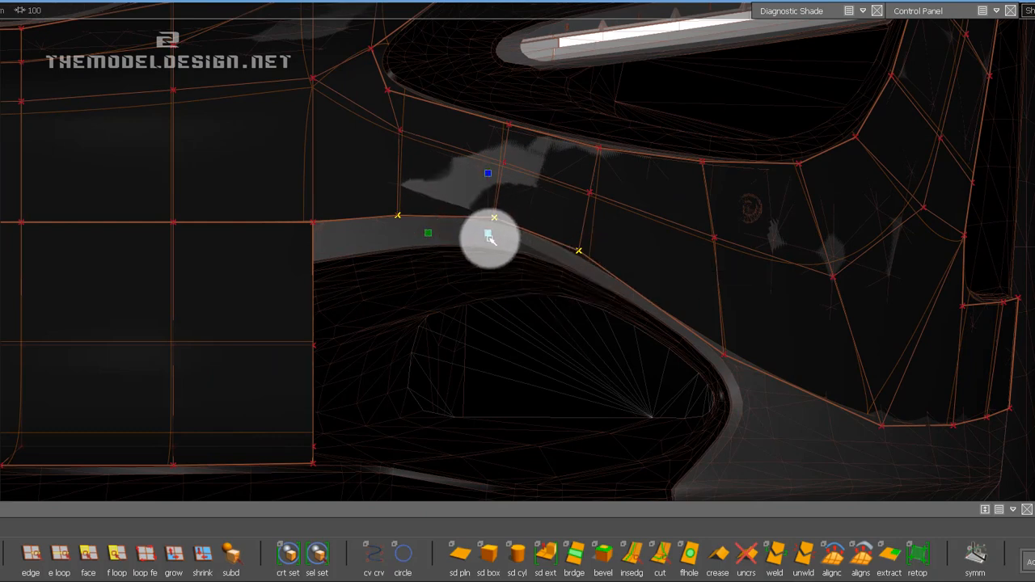
pyautogui.moveTo(487, 241); pyautogui.dragTo(474, 291)
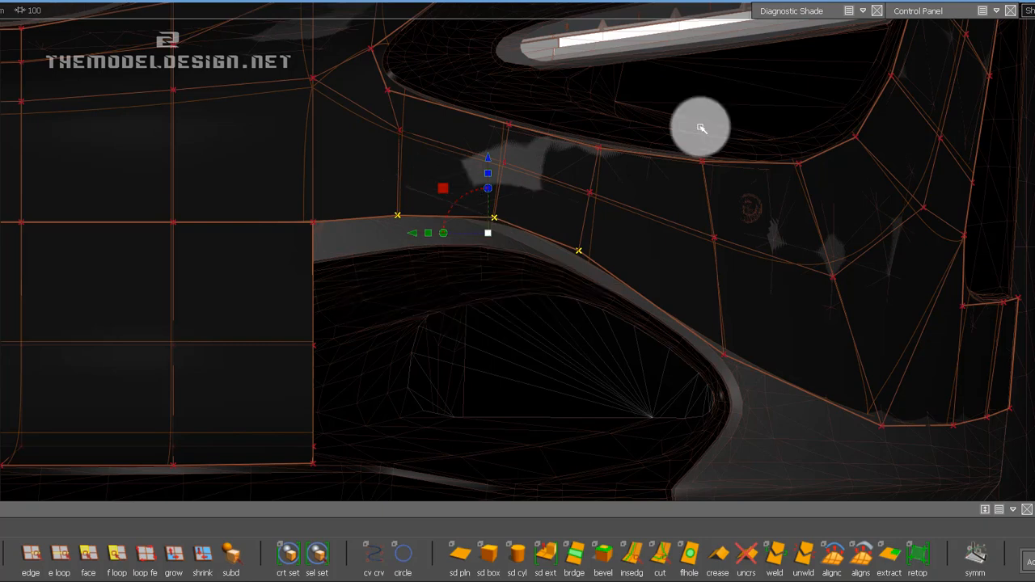
pyautogui.moveTo(913, 12)
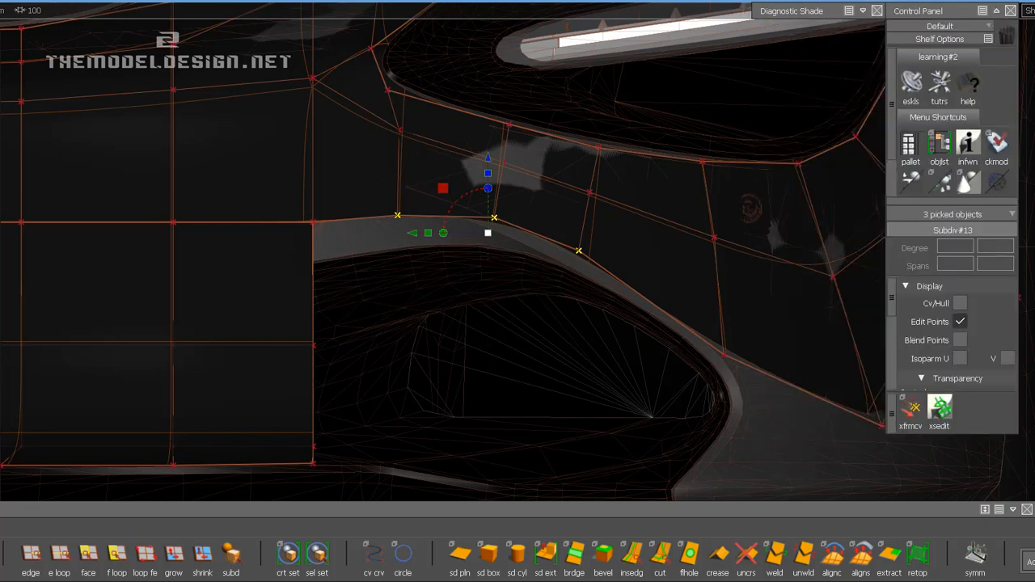
pyautogui.click(909, 411)
pyautogui.press('space')
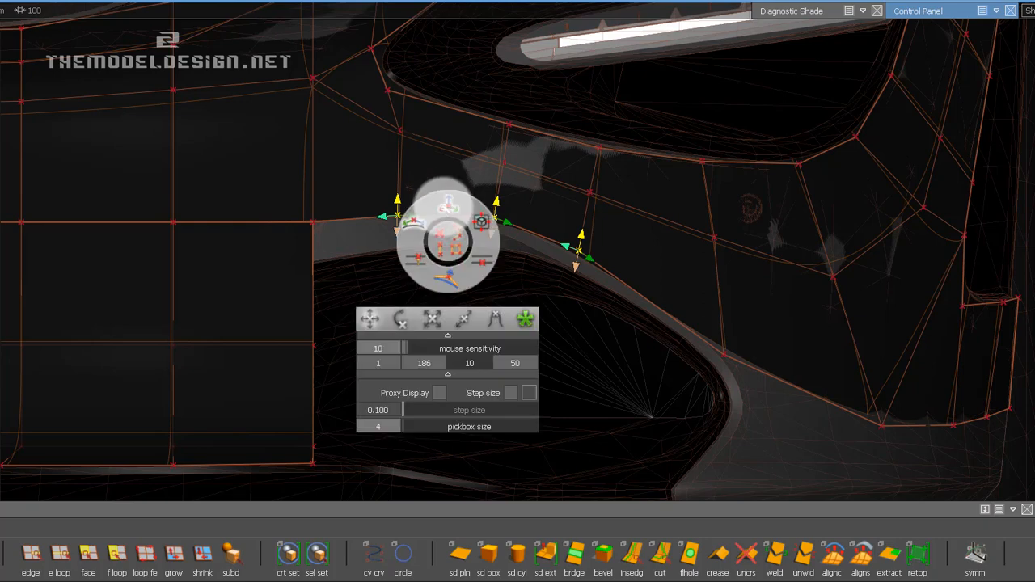
pyautogui.click(445, 206)
pyautogui.moveTo(440, 276); pyautogui.dragTo(439, 347)
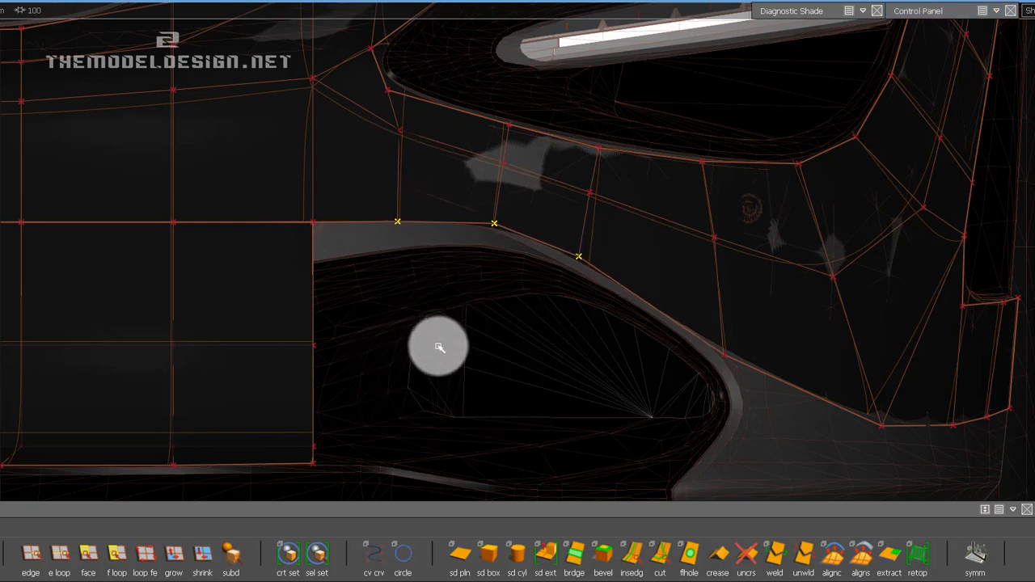
pyautogui.moveTo(420, 262); pyautogui.dragTo(423, 257)
# Move the strip's second and third lower-border vertices outward and down towards the air intake edge of the scan.
pyautogui.click(399, 224)
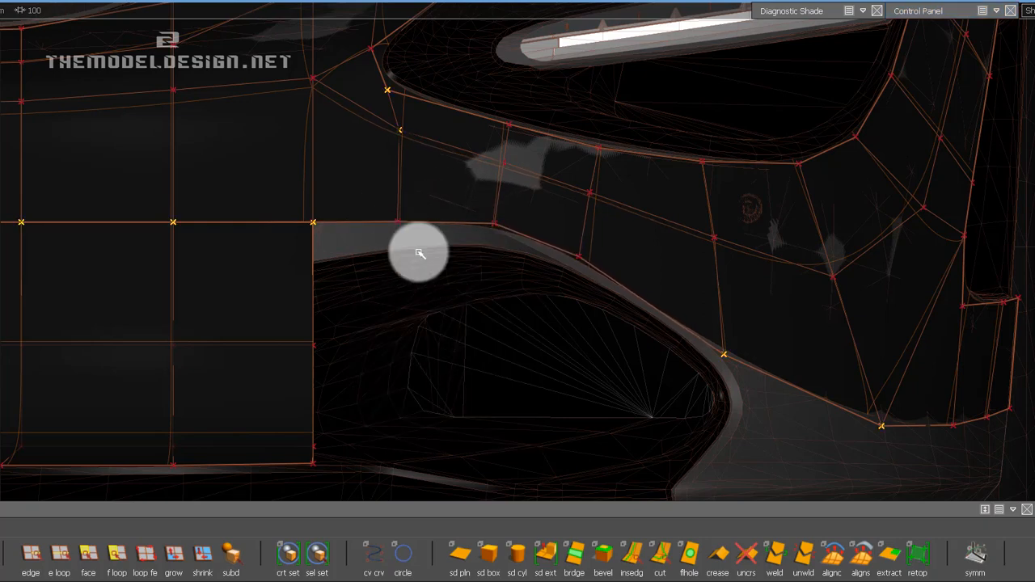
pyautogui.press('space')
pyautogui.click(486, 226)
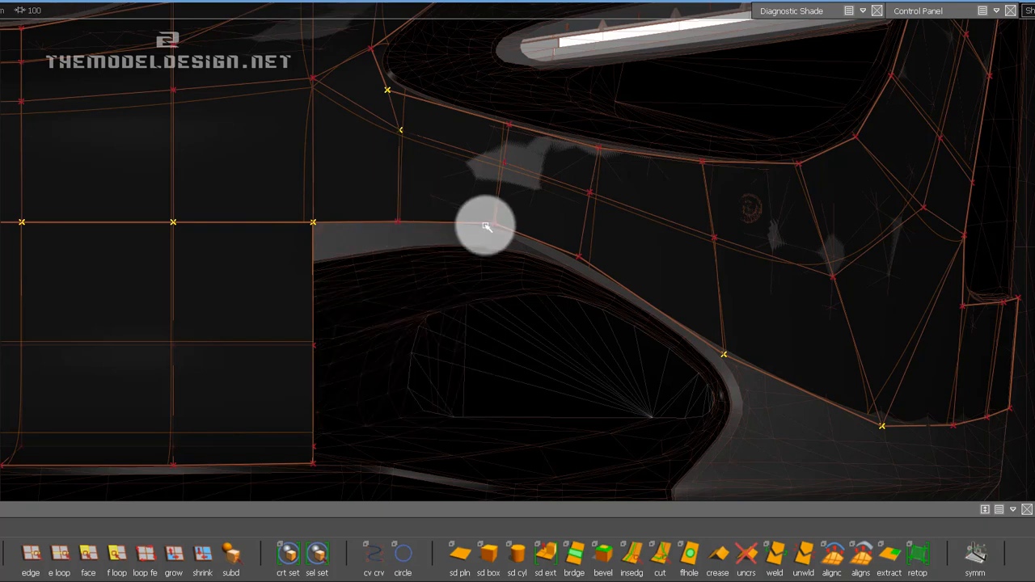
pyautogui.click(494, 224)
pyautogui.click(580, 258)
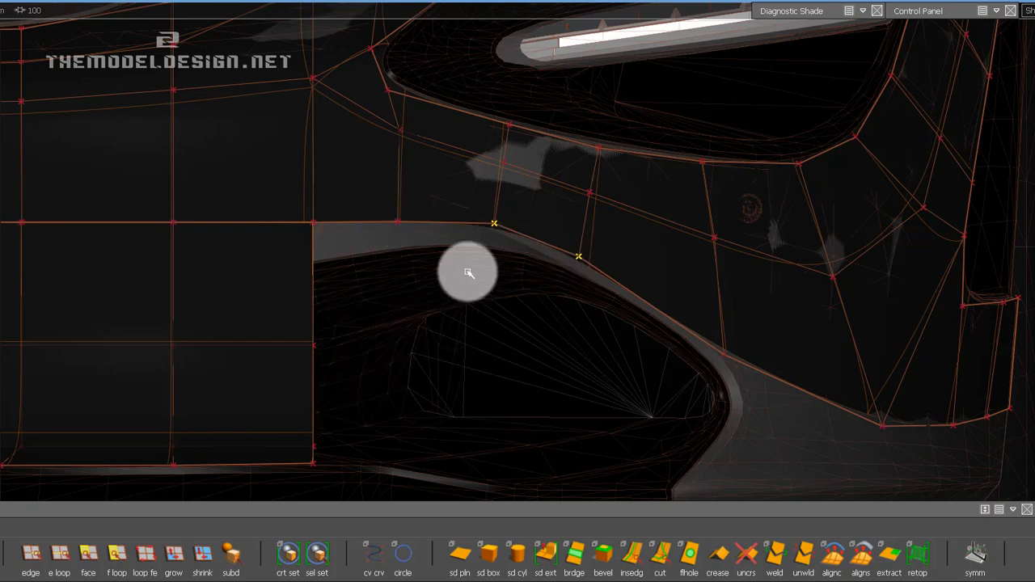
pyautogui.moveTo(468, 273); pyautogui.dragTo(503, 345)
pyautogui.moveTo(483, 224); pyautogui.dragTo(669, 267)
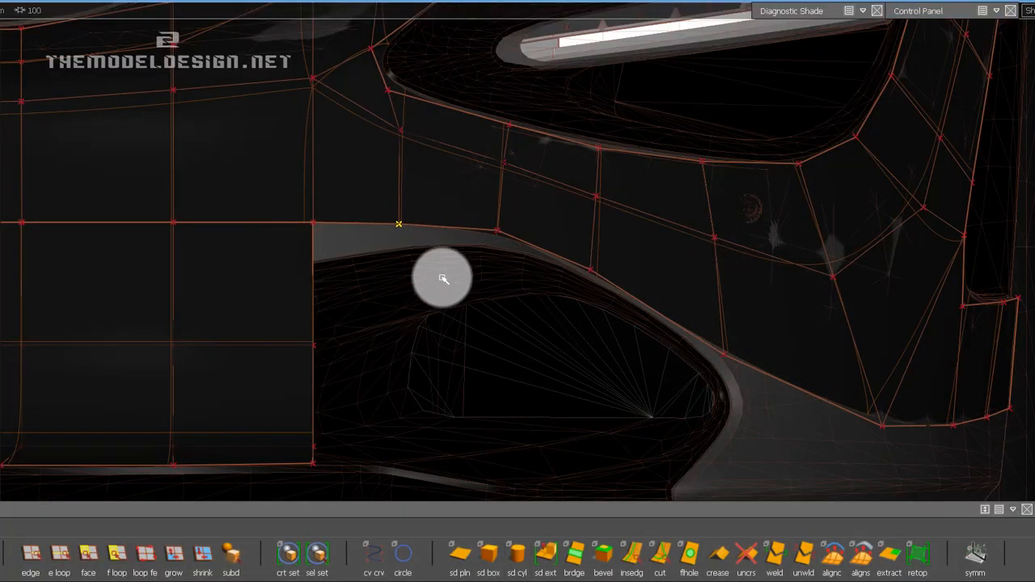
# Slightly lower the strip's second lower-border vertex and the centre panel's corner vertex and its neighbour to smooth the border.
pyautogui.click(499, 232)
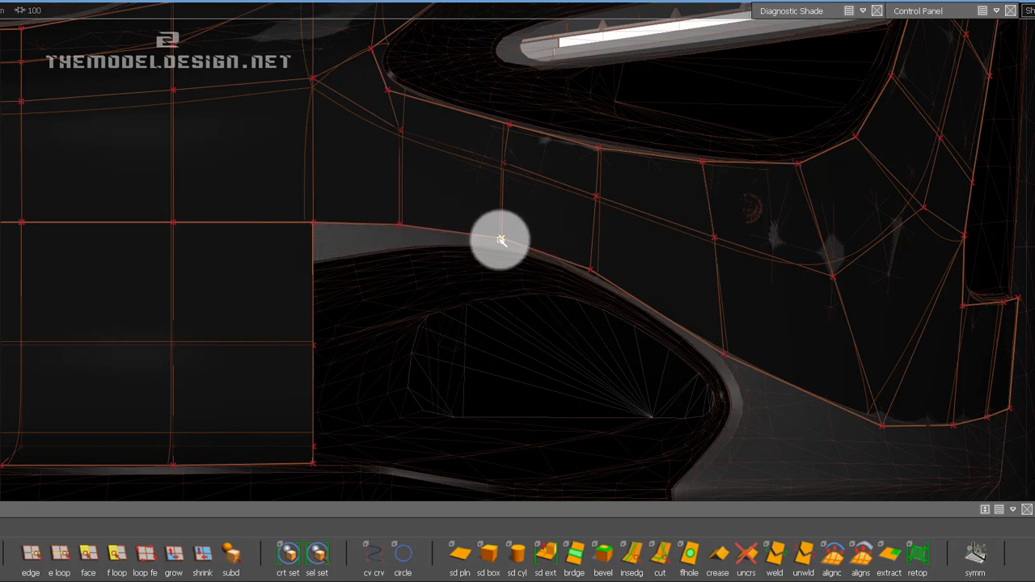
pyautogui.keyDown('shift'); pyautogui.click(311, 220); pyautogui.keyUp('shift')
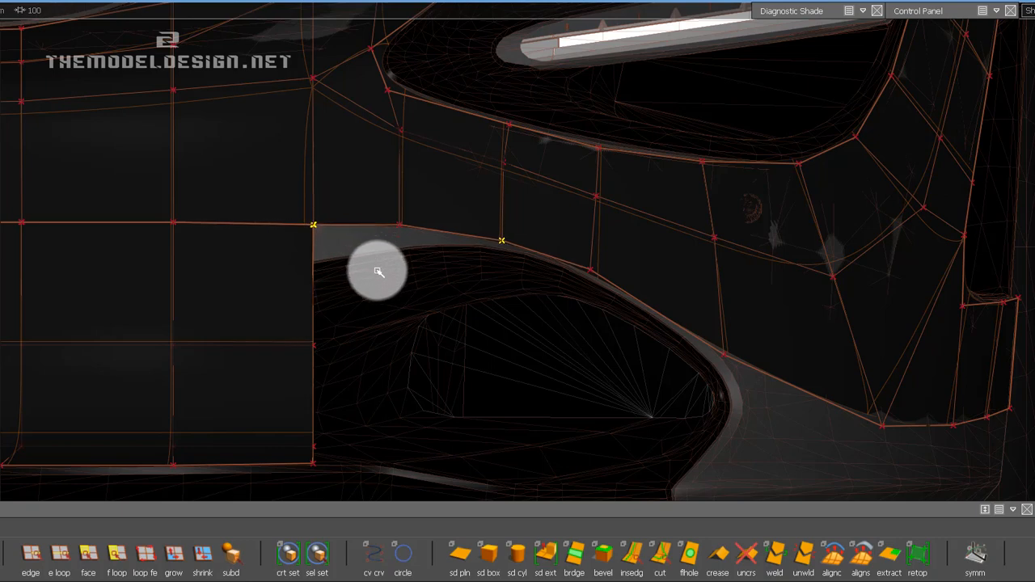
pyautogui.hotkey('ctrl', 'z')
pyautogui.keyDown('ctrl'); pyautogui.click(501, 240); pyautogui.keyUp('ctrl')
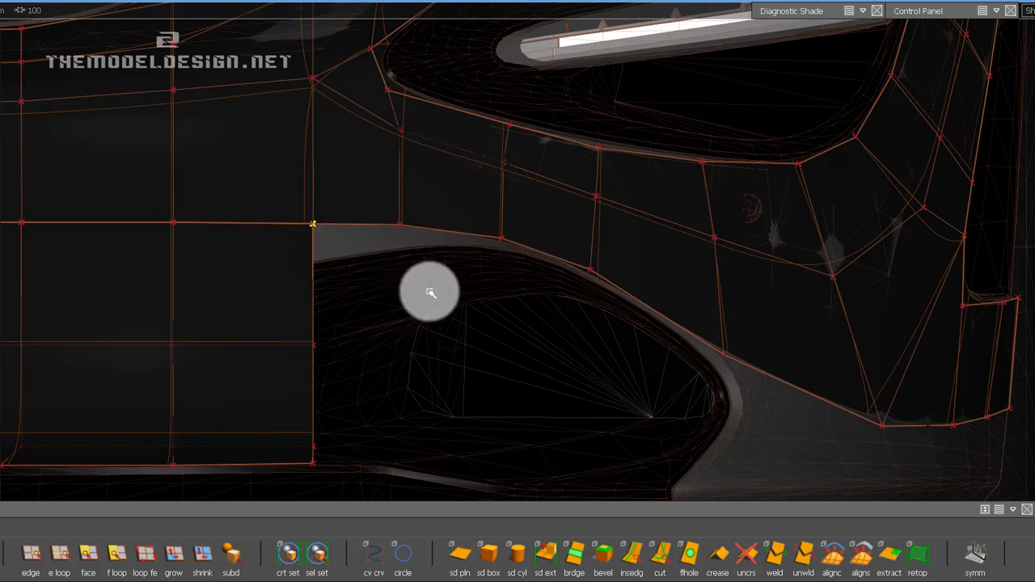
pyautogui.click(174, 221)
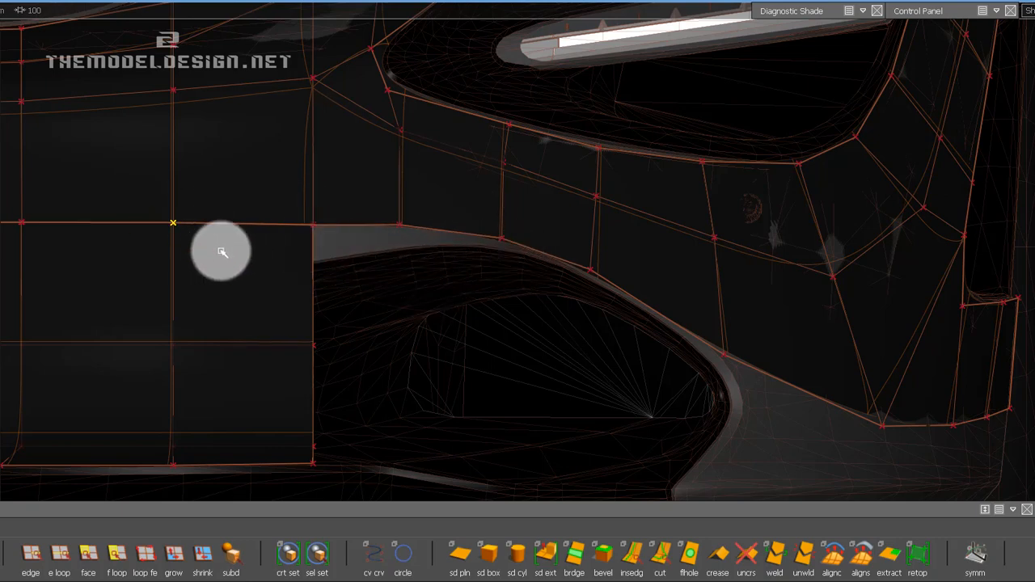
# Lower the strip's second and fourth lower-border vertices slightly towards the air intake edge and save the file.
pyautogui.click(363, 208)
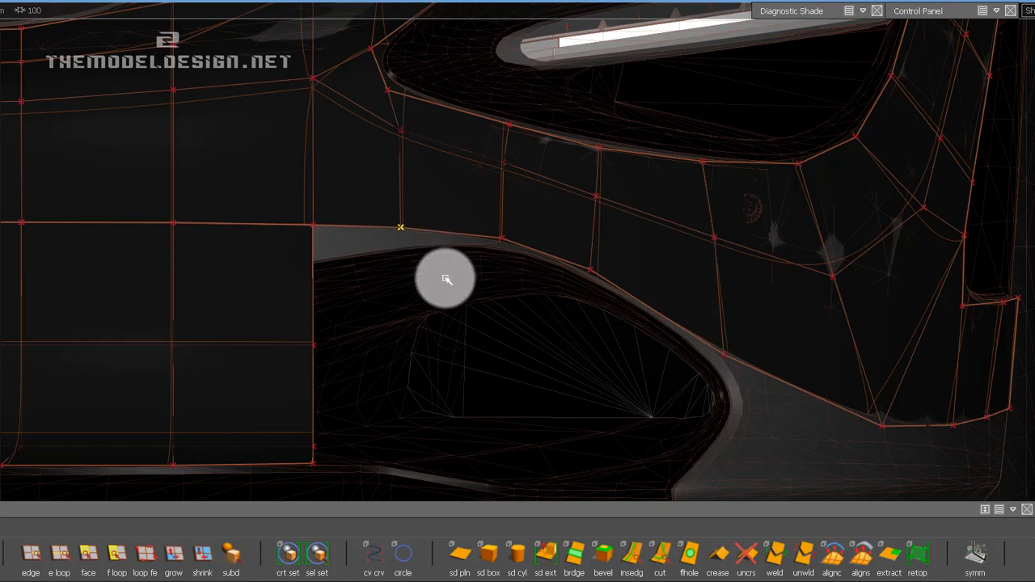
pyautogui.moveTo(488, 227); pyautogui.dragTo(524, 272)
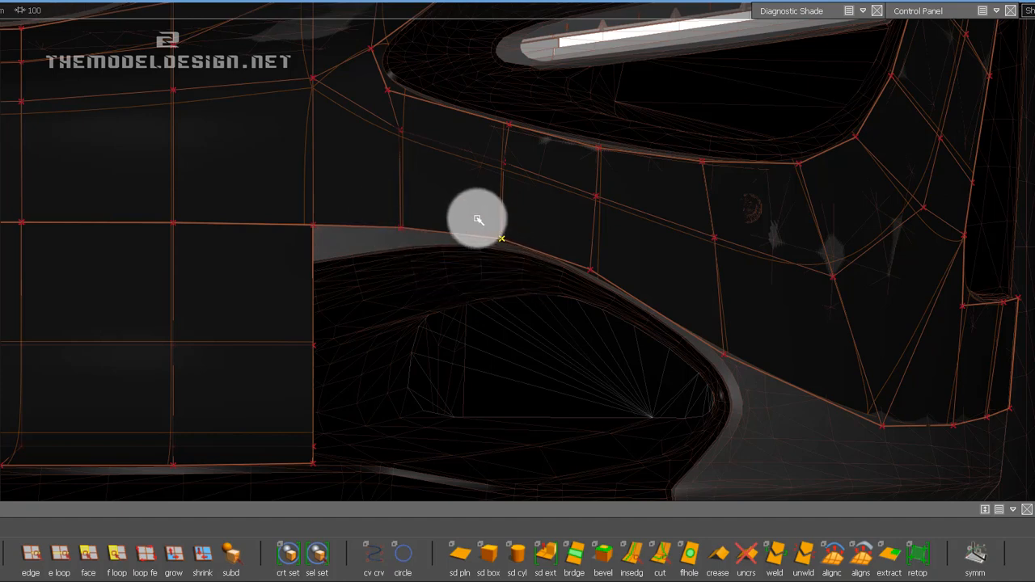
pyautogui.click(589, 279)
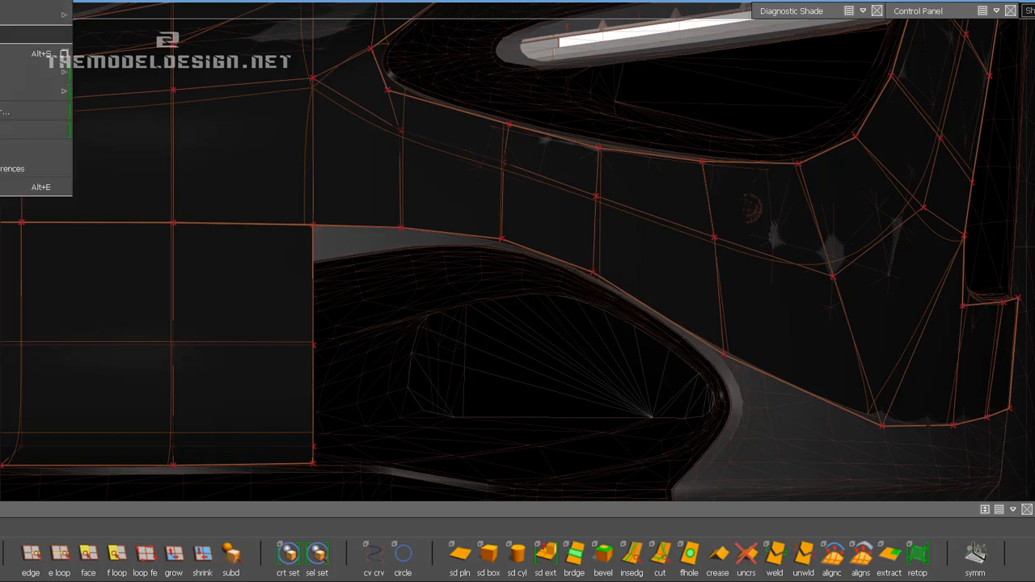
pyautogui.hotkey('ctrl', 's')
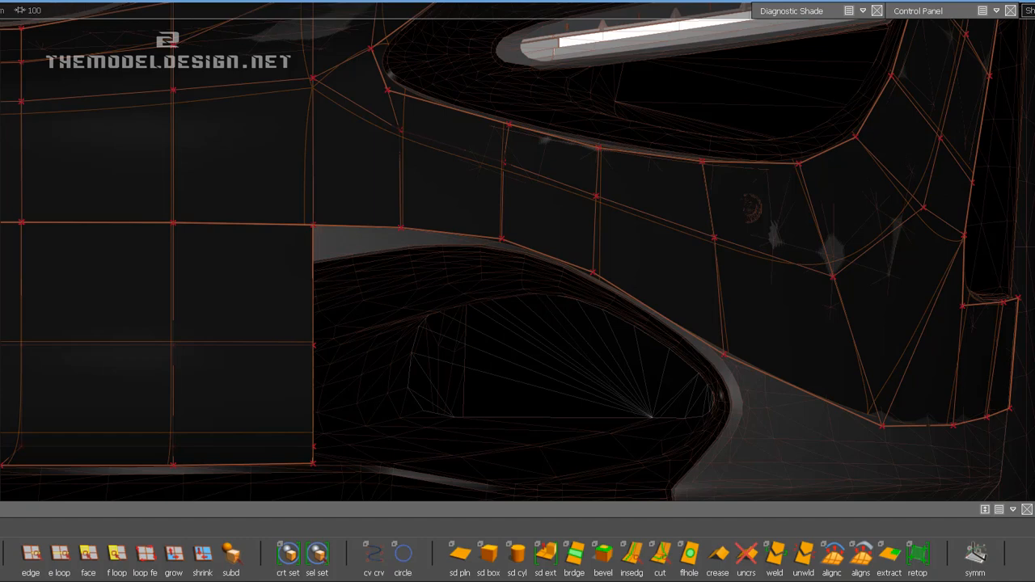
# Cut a new edge row through the strip between its middle row and lower border, from the centre panel's side to the outer edge.
pyautogui.keyDown('alt'); pyautogui.keyDown('shift'); pyautogui.moveTo(849, 339); pyautogui.dragTo(677, 217, button='middle'); pyautogui.keyUp('shift'); pyautogui.keyUp('alt')
pyautogui.keyDown('alt'); pyautogui.keyDown('shift'); pyautogui.moveTo(677, 218); pyautogui.dragTo(672, 240, button='right'); pyautogui.keyUp('shift'); pyautogui.keyUp('alt')
pyautogui.keyDown('alt'); pyautogui.keyDown('shift'); pyautogui.moveTo(665, 241); pyautogui.dragTo(663, 243, button='middle'); pyautogui.keyUp('shift'); pyautogui.keyUp('alt')
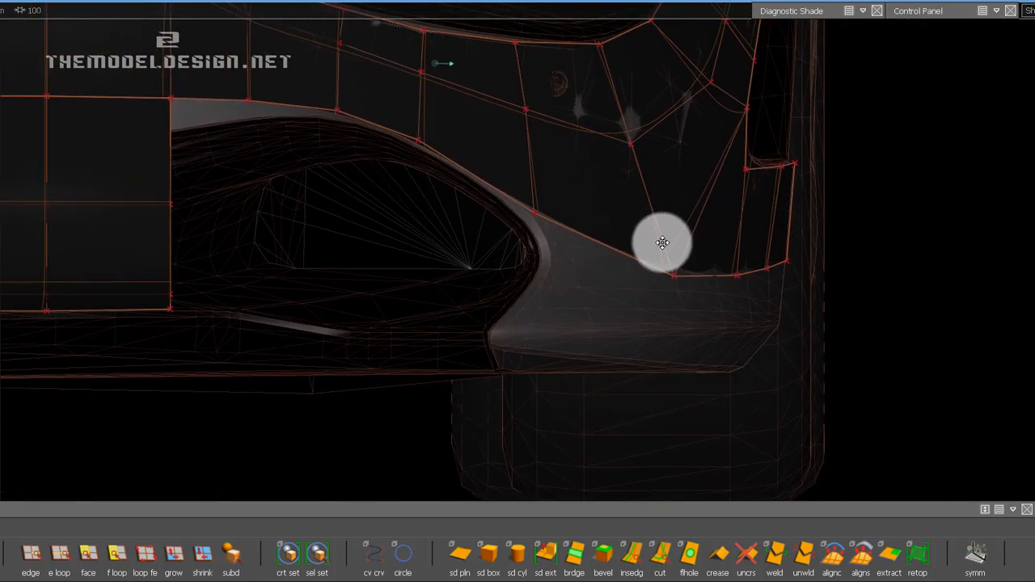
pyautogui.keyDown('alt'); pyautogui.moveTo(532, 296); pyautogui.dragTo(522, 332, button='middle'); pyautogui.keyUp('alt')
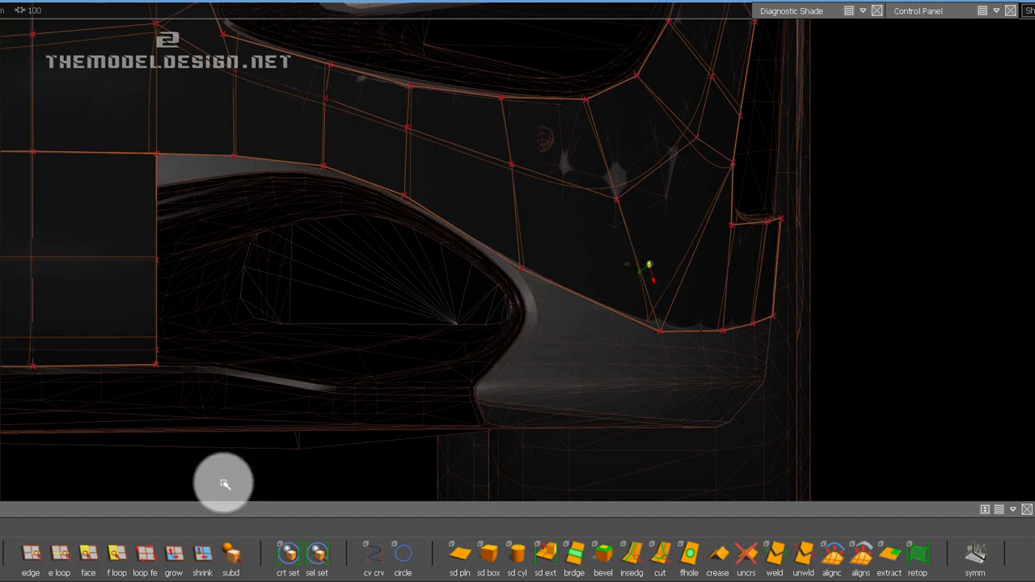
pyautogui.click(654, 565)
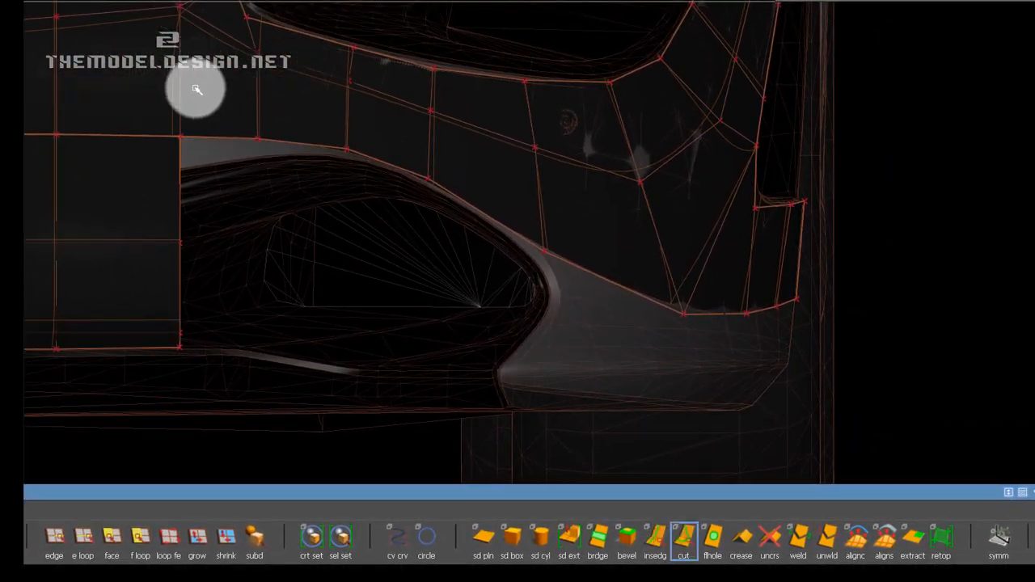
pyautogui.click(180, 90)
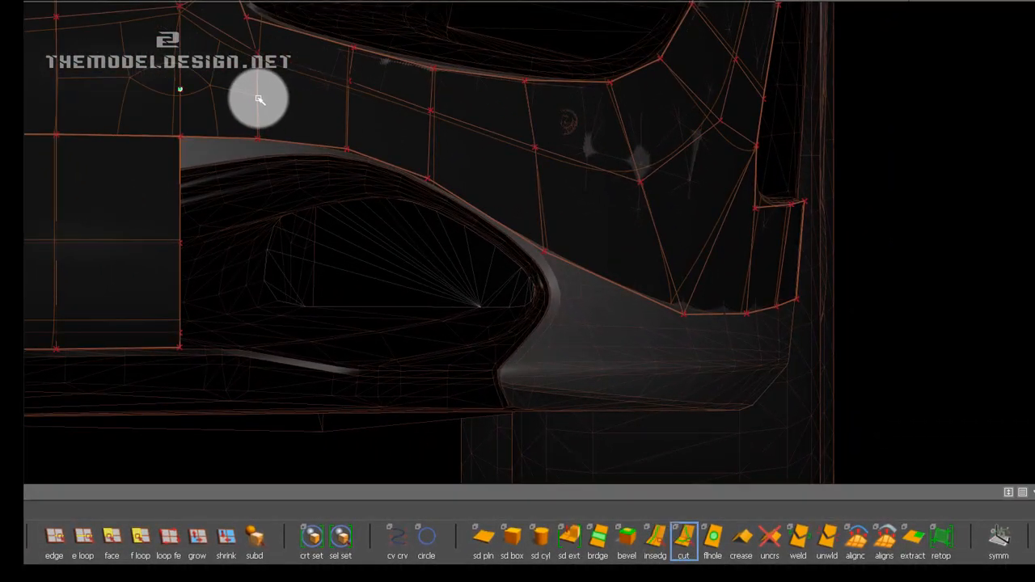
pyautogui.click(347, 118)
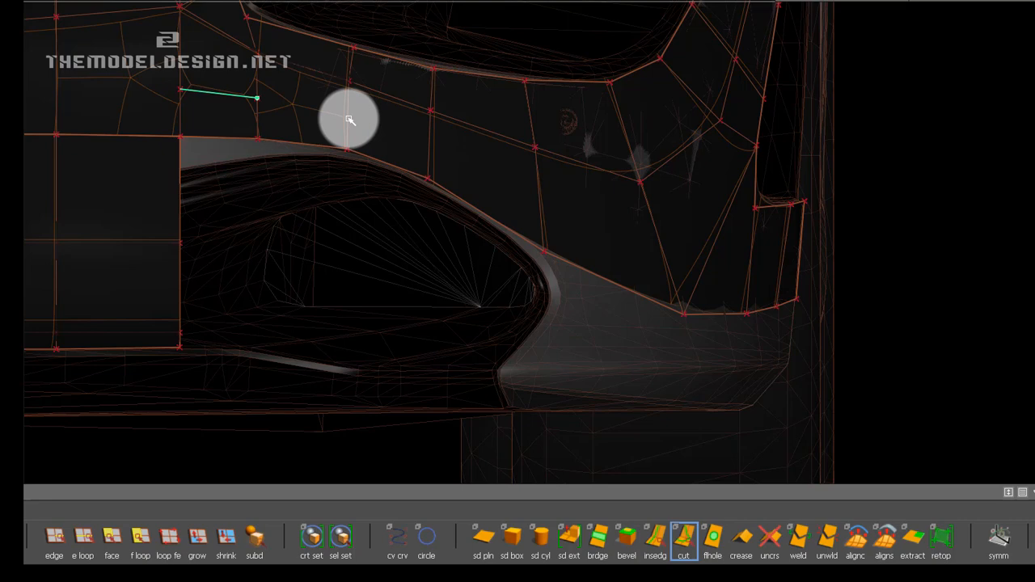
pyautogui.click(430, 148)
pyautogui.click(539, 201)
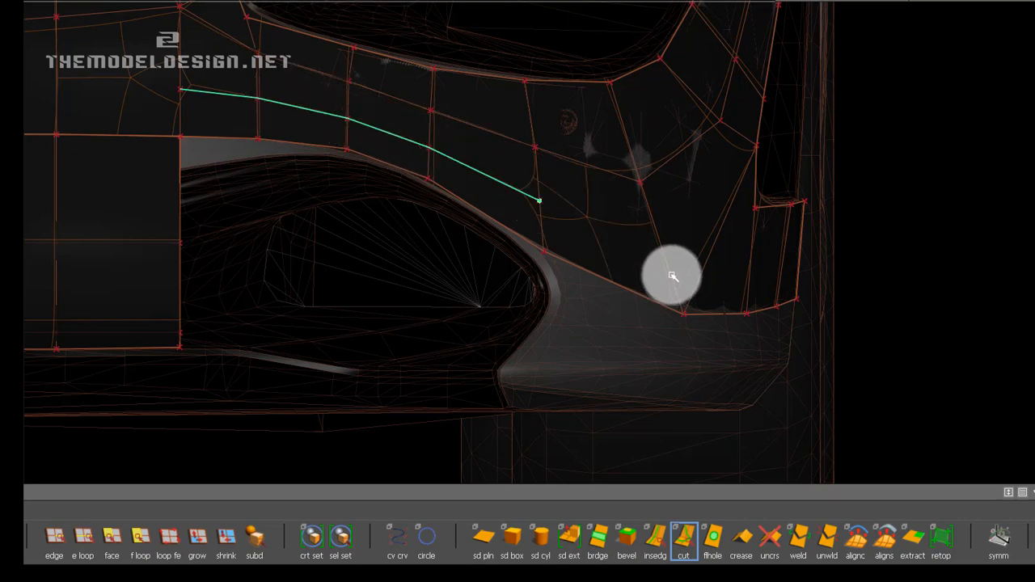
pyautogui.click(669, 269)
pyautogui.click(701, 270)
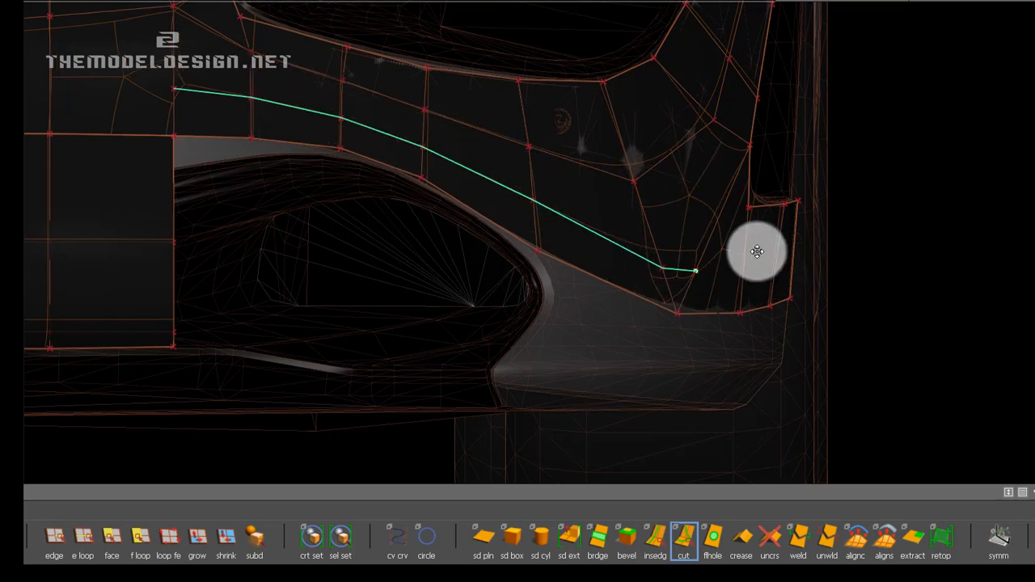
pyautogui.keyDown('alt'); pyautogui.moveTo(758, 250); pyautogui.dragTo(647, 250, button='middle'); pyautogui.keyUp('alt')
pyautogui.click(601, 267)
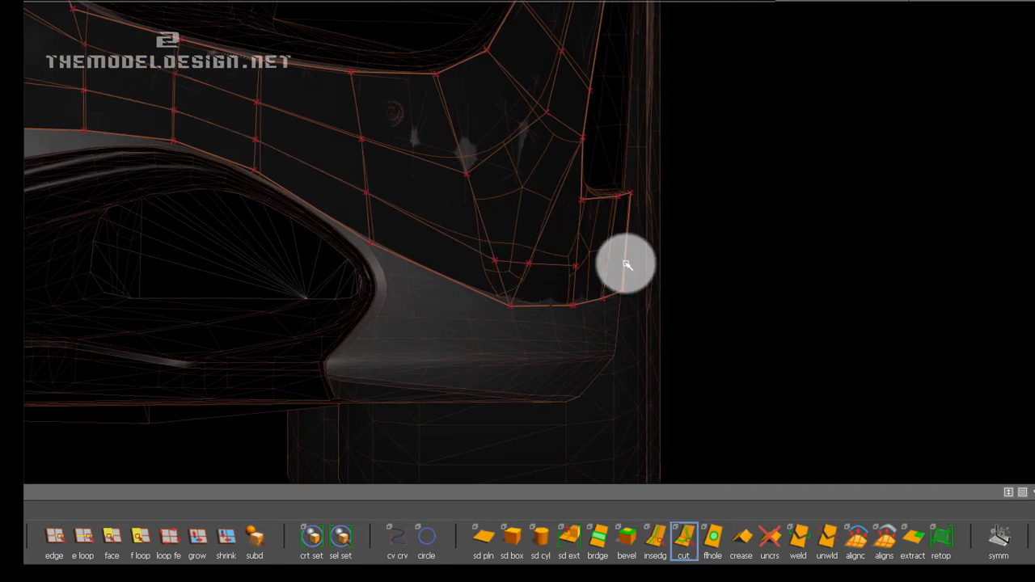
# Undo the new row's outer cut segments and recut them slightly higher, from beside the intake's outer end to the bumper's outer edge.
pyautogui.hotkey('ctrl', 'z')
pyautogui.hotkey('ctrl', 'z')
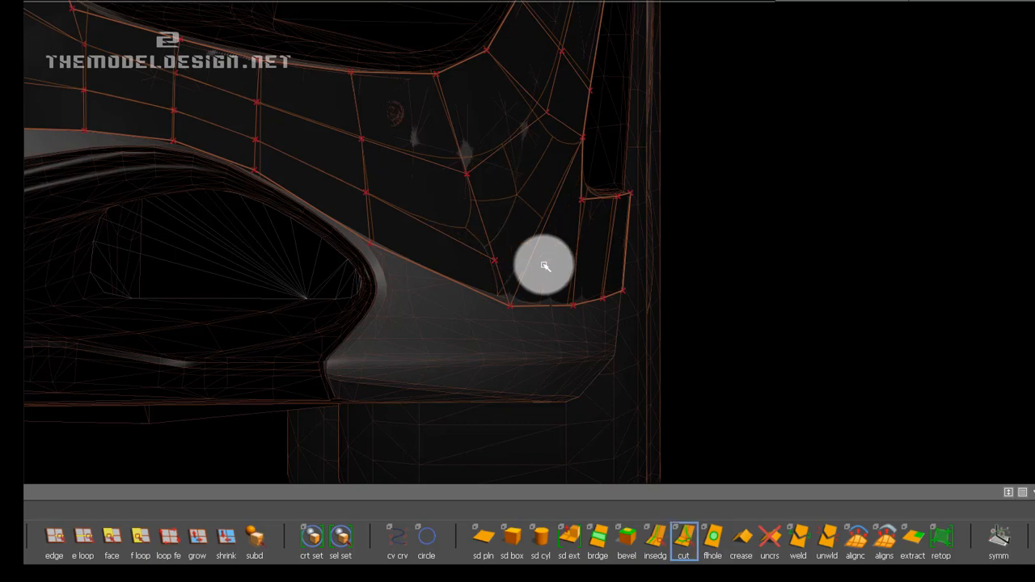
pyautogui.hotkey('ctrl', 'z')
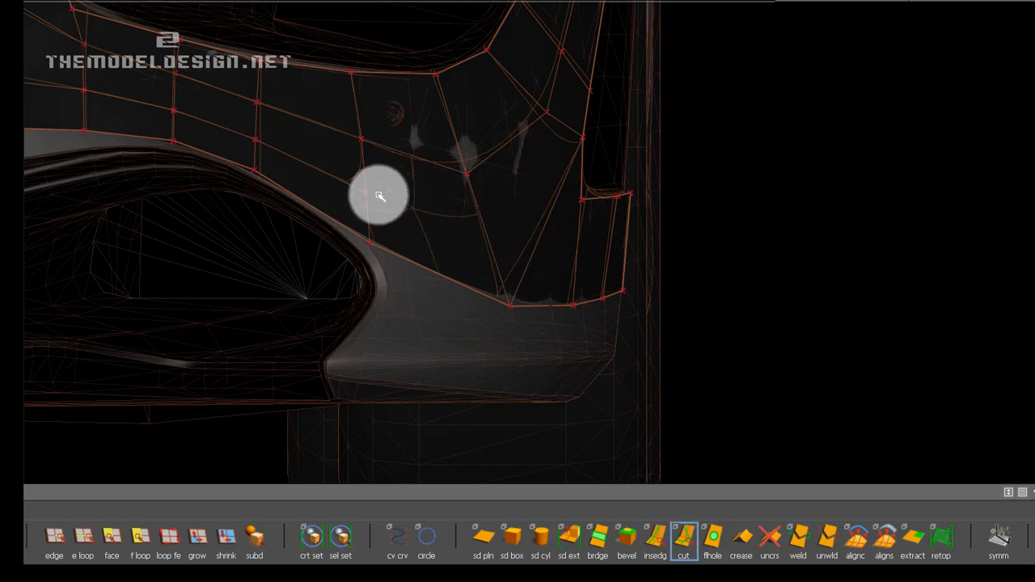
pyautogui.click(379, 196)
pyautogui.click(486, 236)
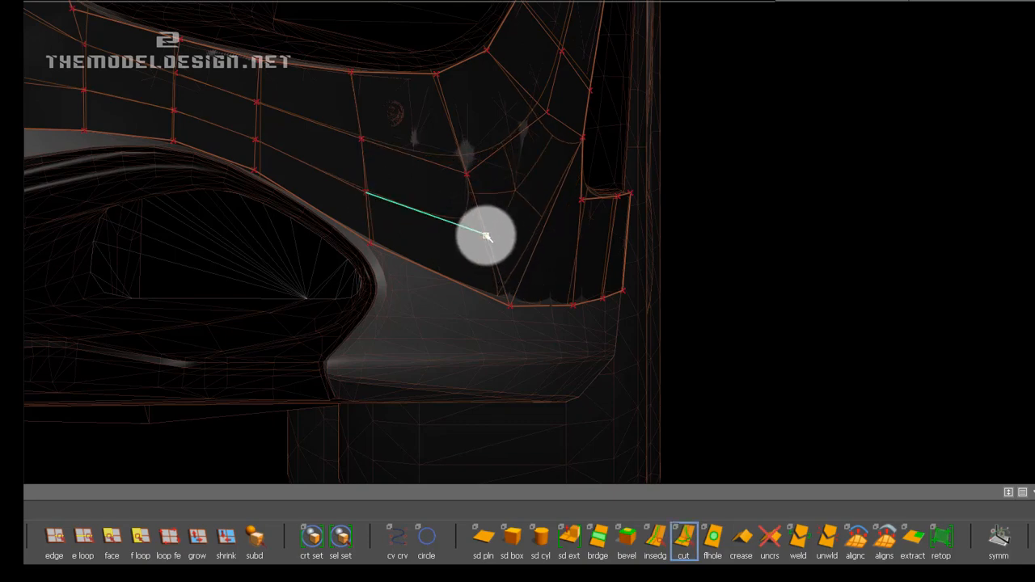
pyautogui.click(539, 237)
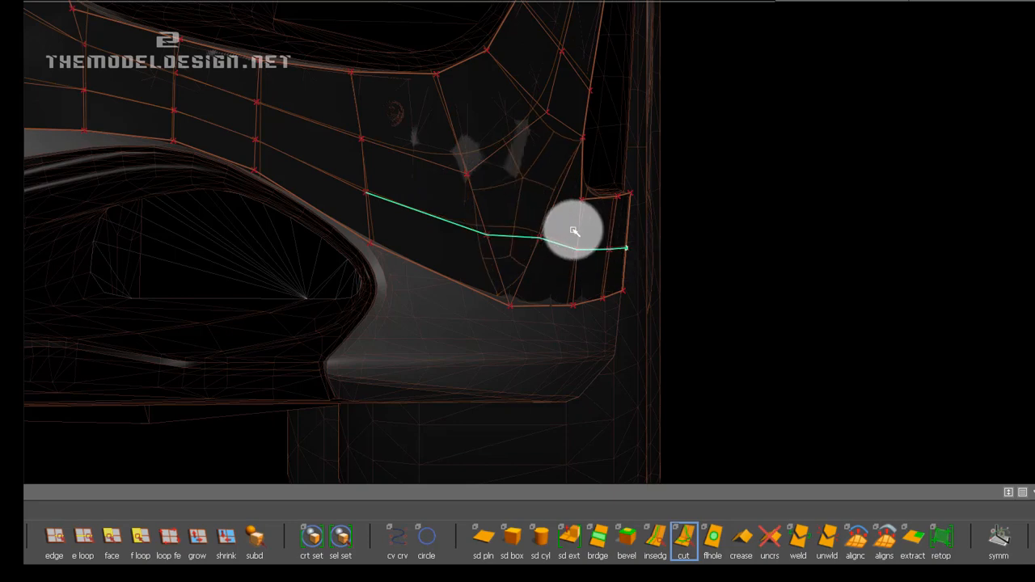
# Shift the new vertex on the diagonal edge slightly downward along that edge with the Transform CV tool.
pyautogui.moveTo(849, 4)
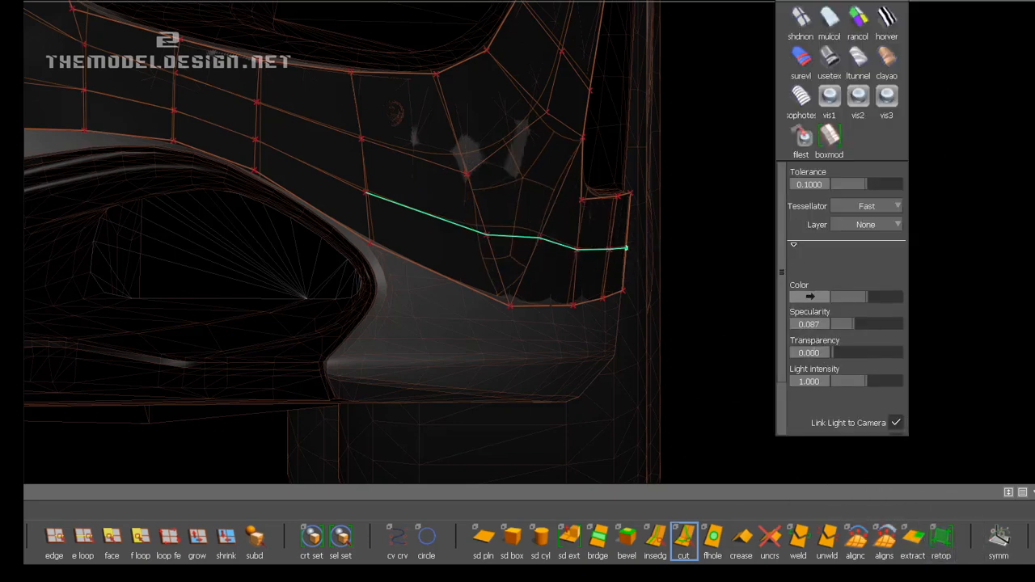
pyautogui.moveTo(959, 369)
pyautogui.click(935, 392)
pyautogui.click(495, 224)
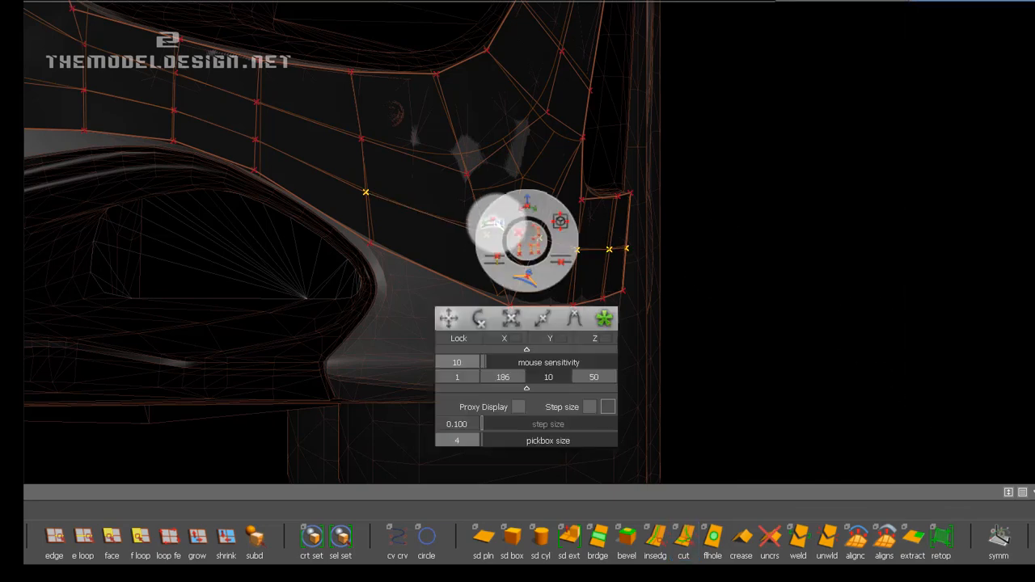
pyautogui.click(520, 238)
pyautogui.keyDown('ctrl'); pyautogui.keyDown('shift'); pyautogui.moveTo(538, 247); pyautogui.dragTo(501, 321); pyautogui.keyUp('shift'); pyautogui.keyUp('ctrl')
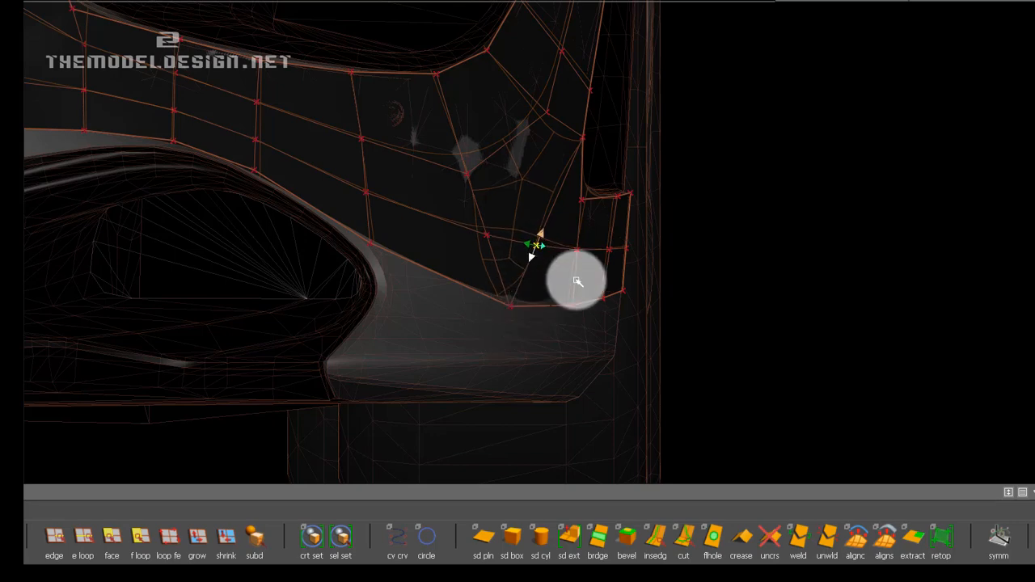
pyautogui.keyDown('alt'); pyautogui.keyDown('shift'); pyautogui.moveTo(525, 306); pyautogui.dragTo(536, 280, button='right'); pyautogui.keyUp('shift'); pyautogui.keyUp('alt')
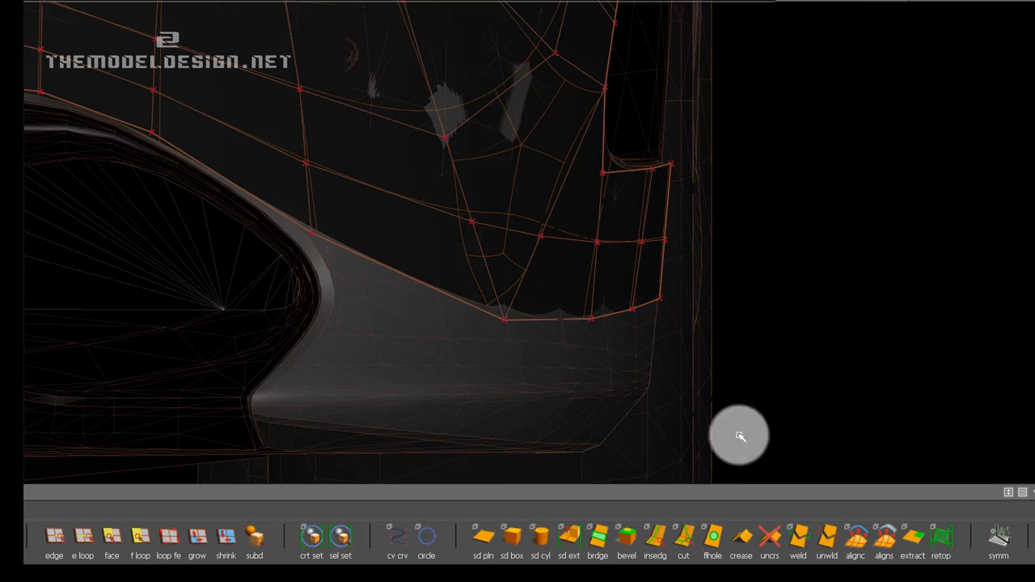
# Weld the new vertex on the diagonal edge to the neighbouring vertex on its inner side in the same row.
pyautogui.click(798, 538)
pyautogui.click(549, 240)
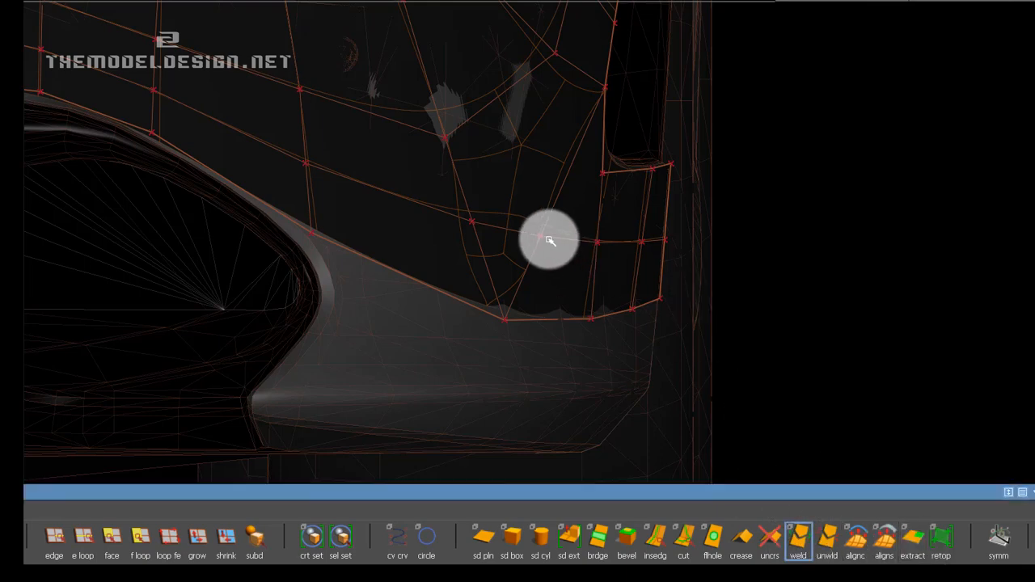
pyautogui.moveTo(543, 237); pyautogui.dragTo(474, 224)
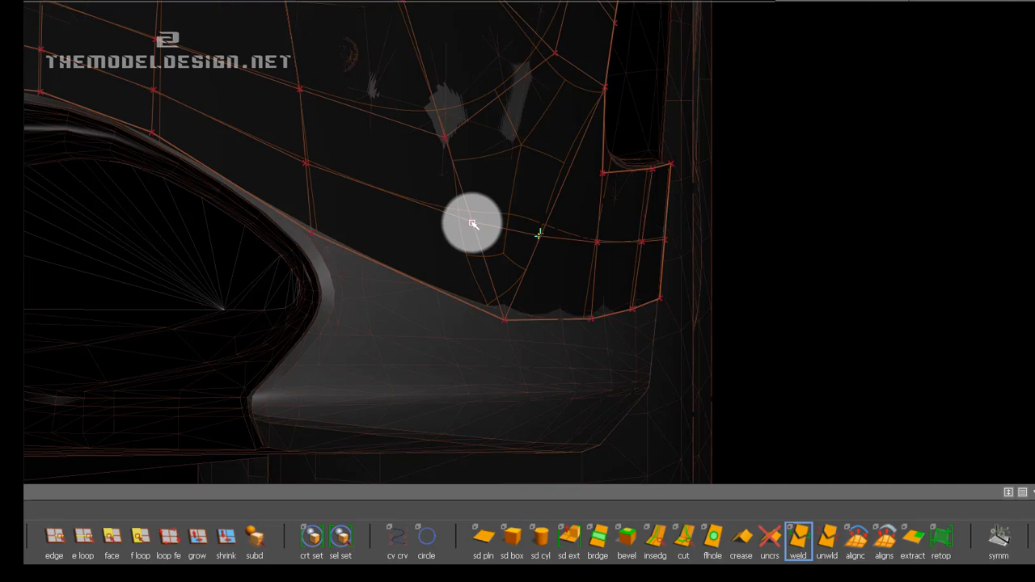
pyautogui.click(473, 223)
pyautogui.keyDown('alt'); pyautogui.keyDown('shift'); pyautogui.moveTo(493, 237); pyautogui.dragTo(497, 252, button='middle'); pyautogui.keyUp('shift'); pyautogui.keyUp('alt')
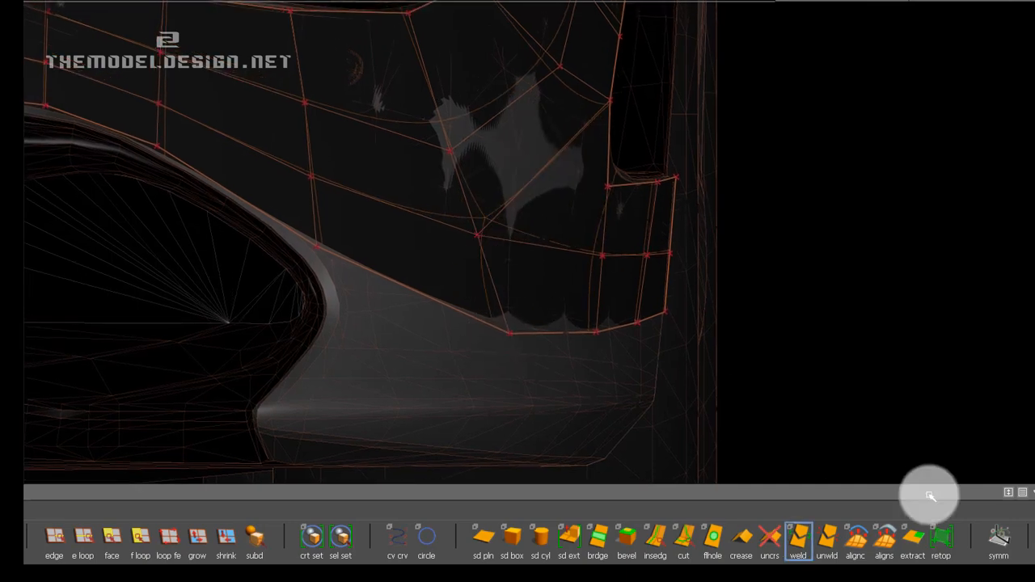
# Move the welded vertex outward with the Transform CV tool to even out the surrounding faces.
pyautogui.click(934, 393)
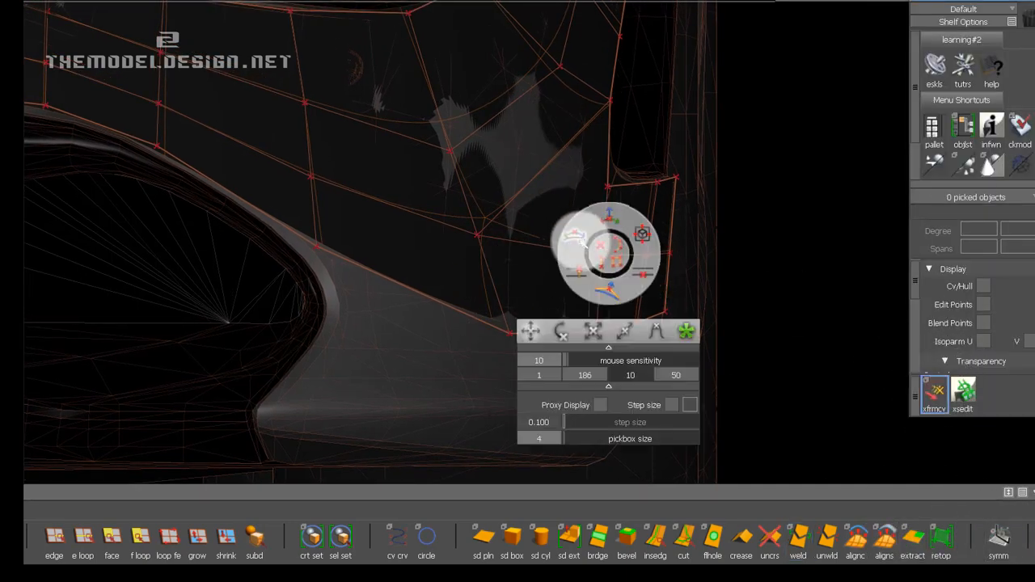
pyautogui.click(610, 215)
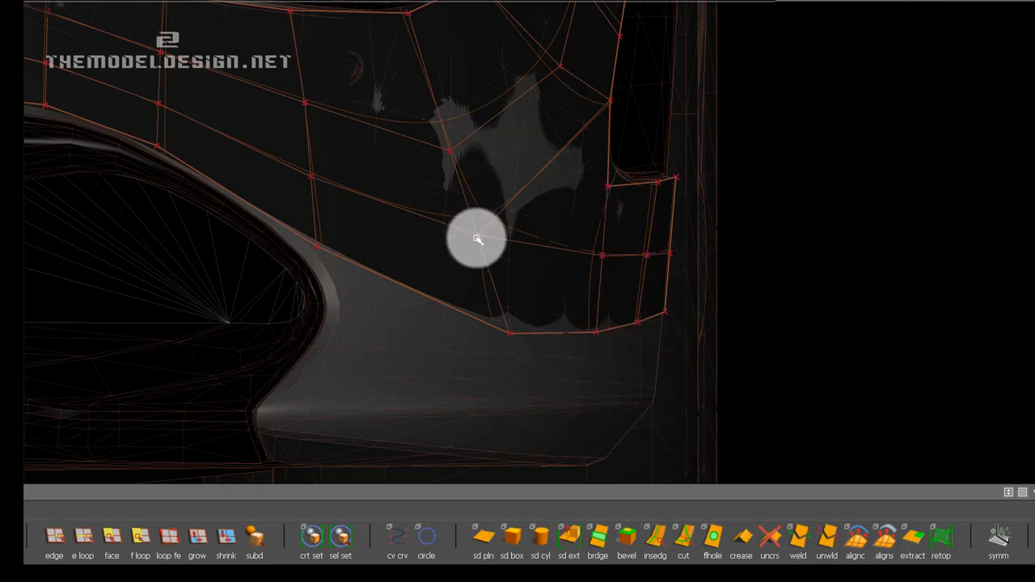
pyautogui.moveTo(477, 239)
pyautogui.mouseDown()
pyautogui.moveTo(557, 229)
pyautogui.moveTo(467, 153)
pyautogui.moveTo(481, 160)
pyautogui.moveTo(511, 331)
pyautogui.moveTo(532, 310)
pyautogui.moveTo(636, 294)
pyautogui.moveTo(579, 224)
pyautogui.moveTo(282, 258)
pyautogui.moveTo(614, 263)
pyautogui.moveTo(518, 247)
pyautogui.mouseUp()
pyautogui.keyDown('alt'); pyautogui.moveTo(435, 242); pyautogui.dragTo(601, 266, button='right'); pyautogui.keyUp('alt')
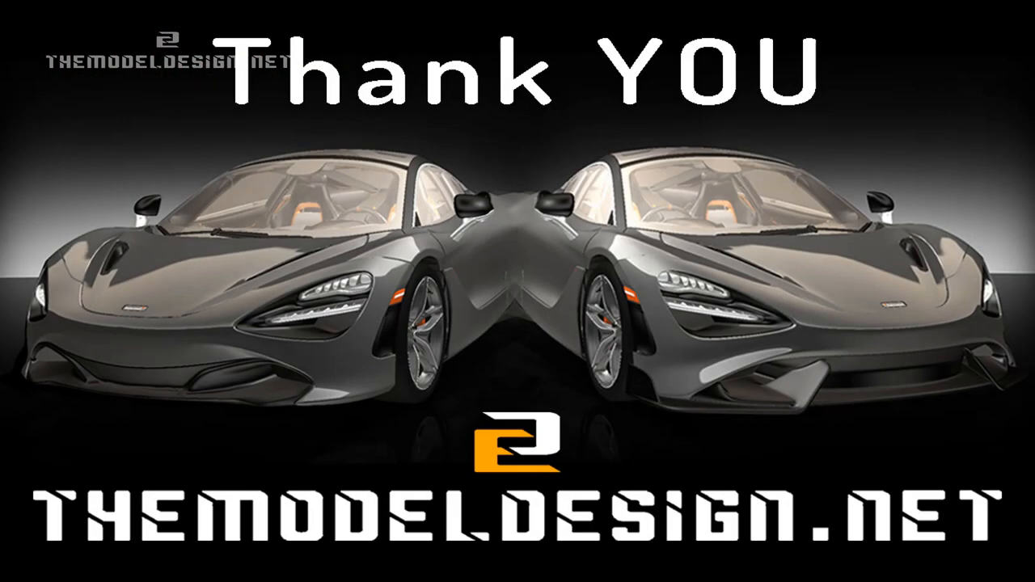